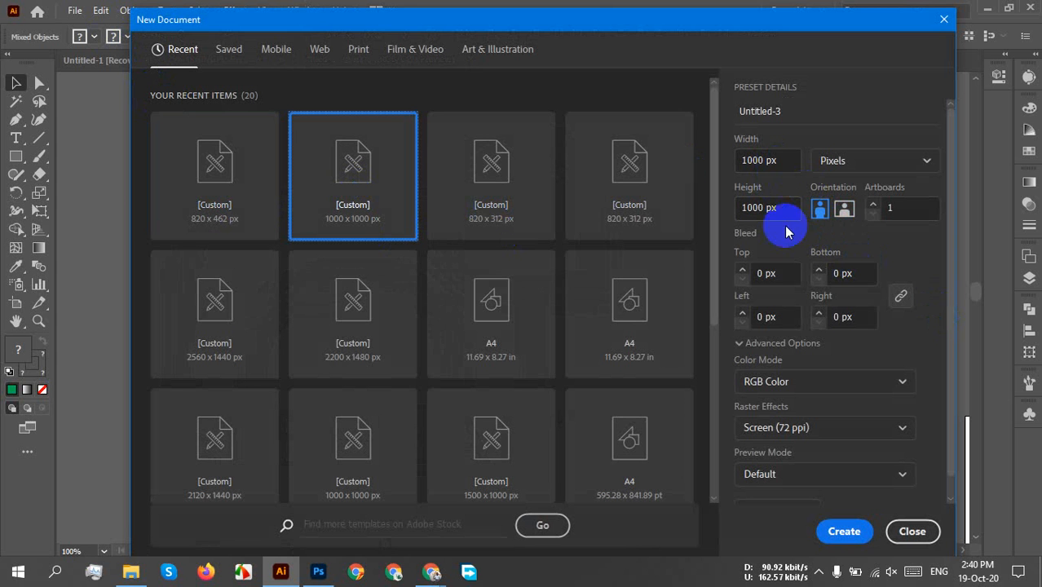
click(738, 207)
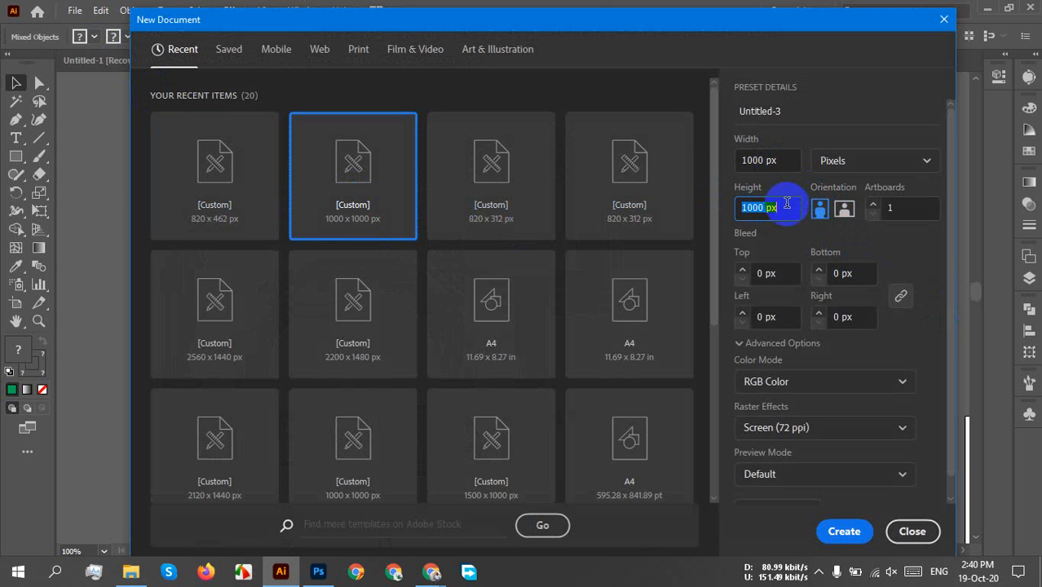
click(744, 265)
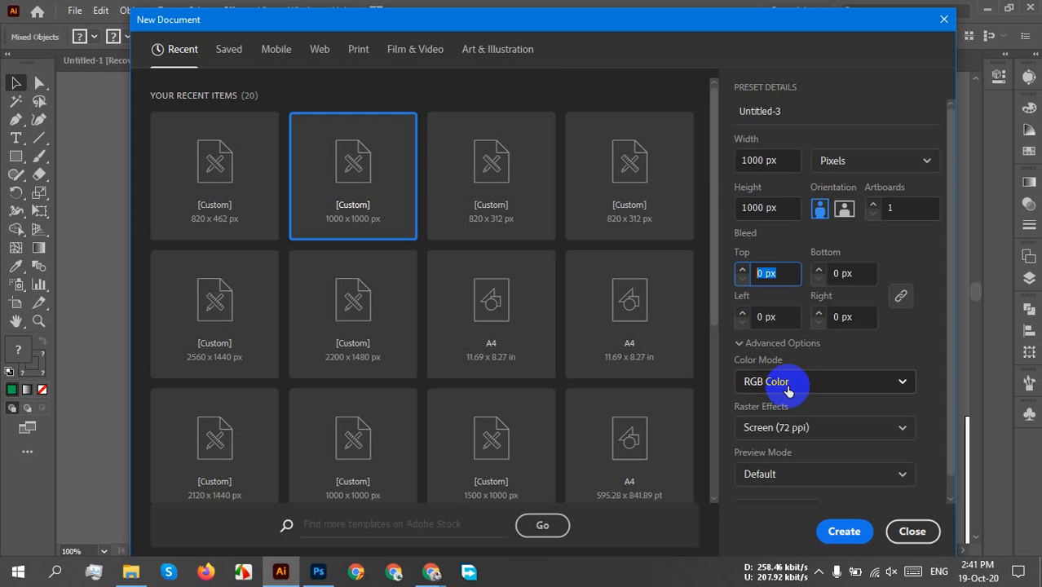
click(432, 571)
click(366, 518)
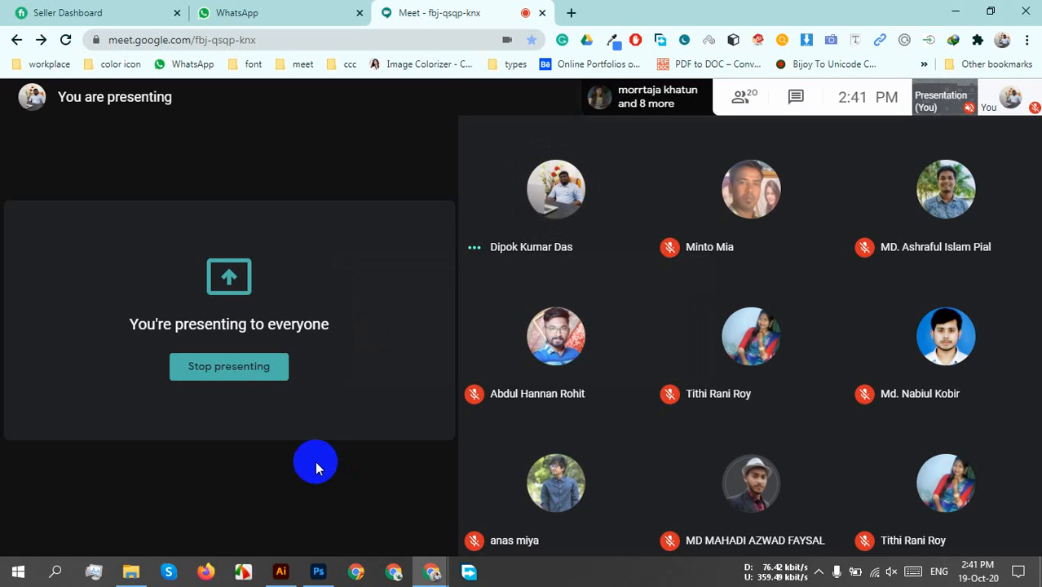
mouse_move(286, 447)
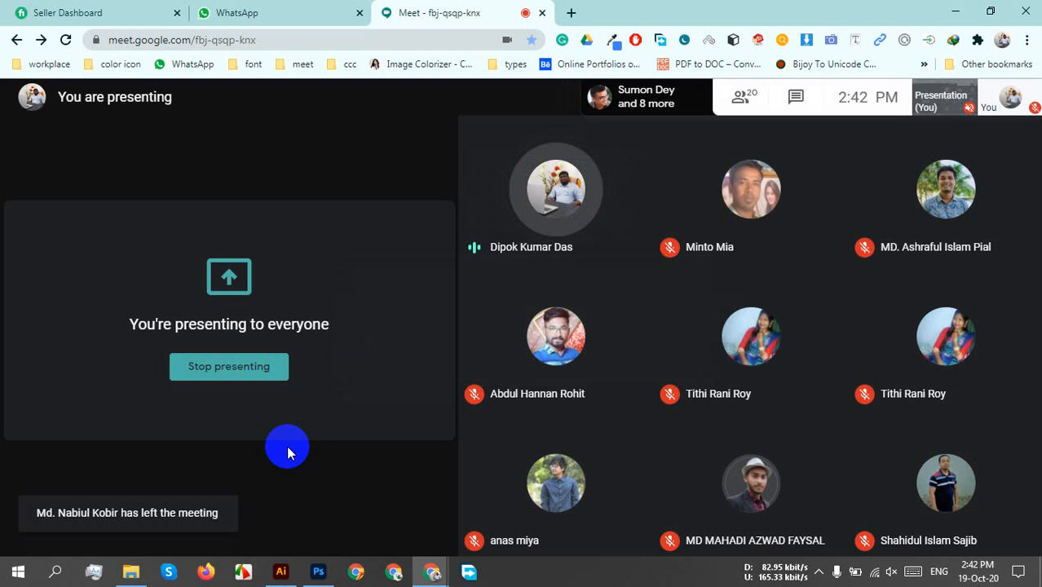
click(281, 573)
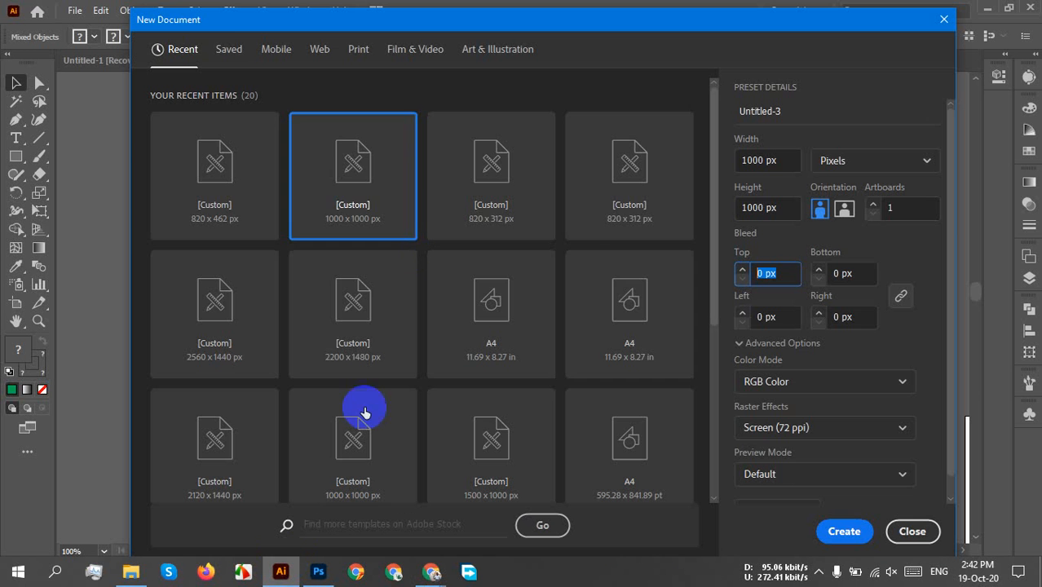
Create the new 1000 x 1000 px RGB document and draw a large rectangle in the middle of the artboard
click(838, 531)
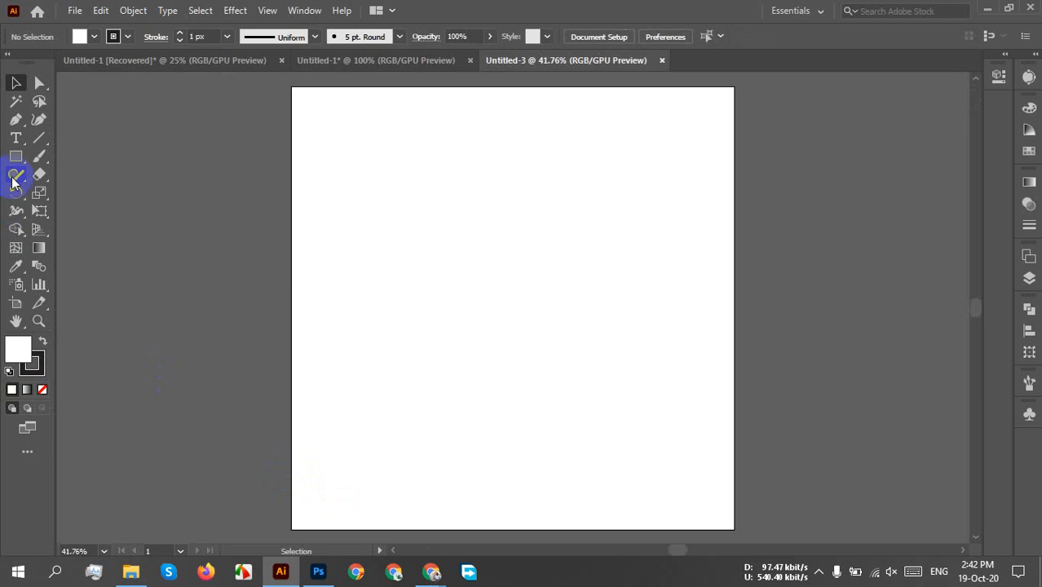
click(16, 156)
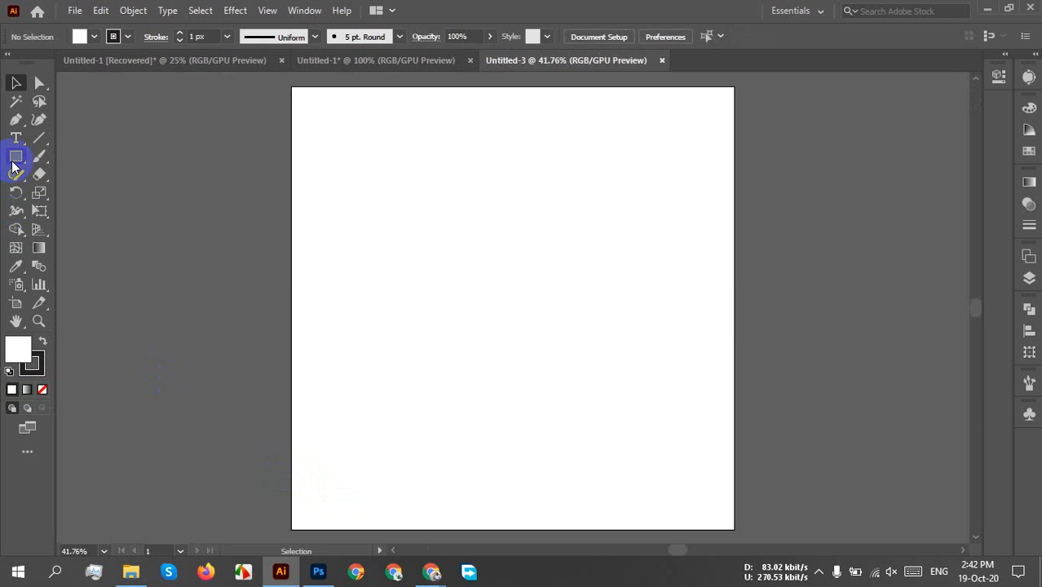
drag(366, 178, 622, 404)
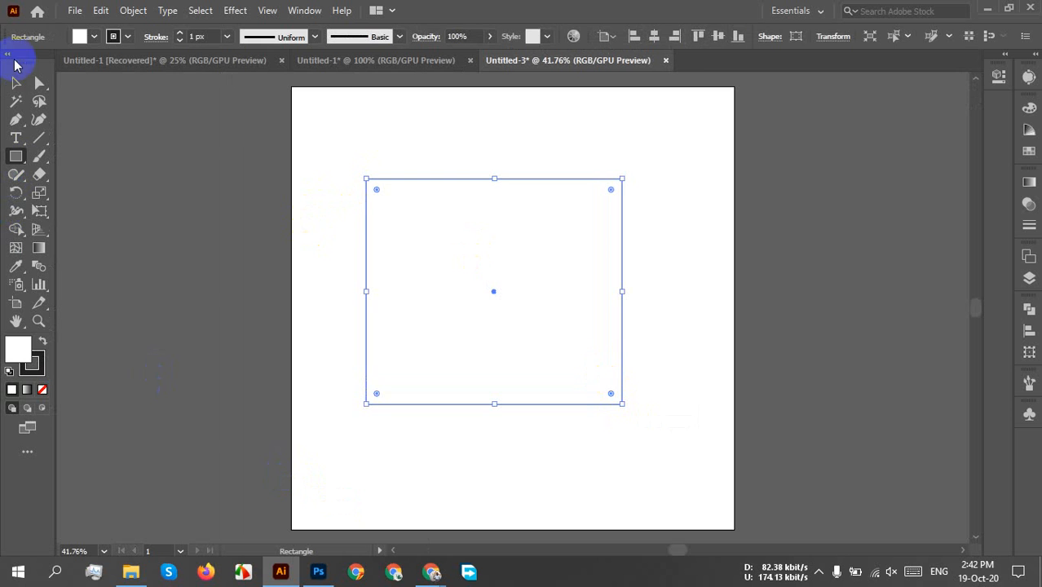
Remove the rectangle's stroke and fill it with the dark blue swatch
click(94, 36)
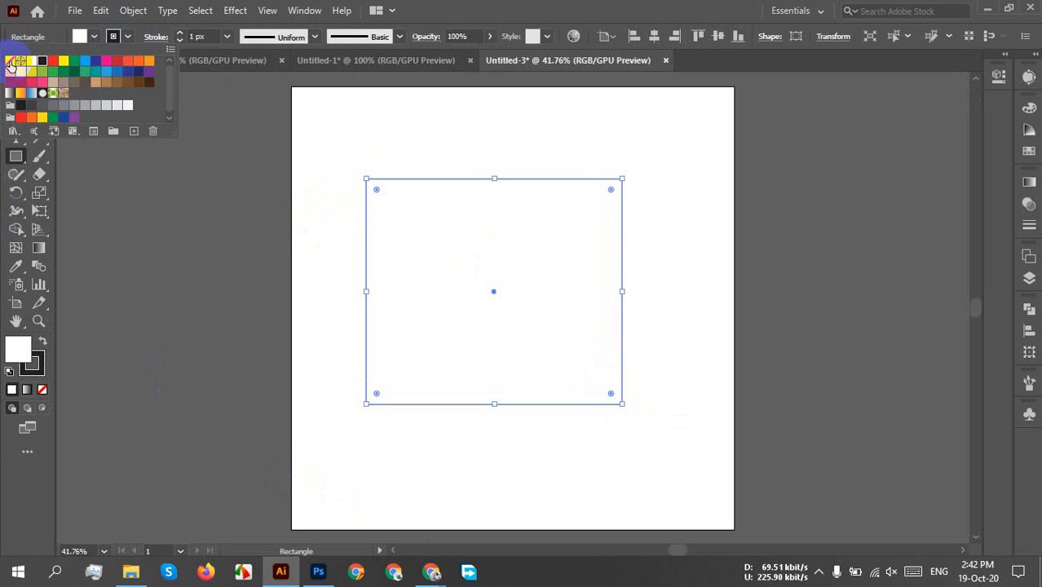
click(20, 71)
click(74, 46)
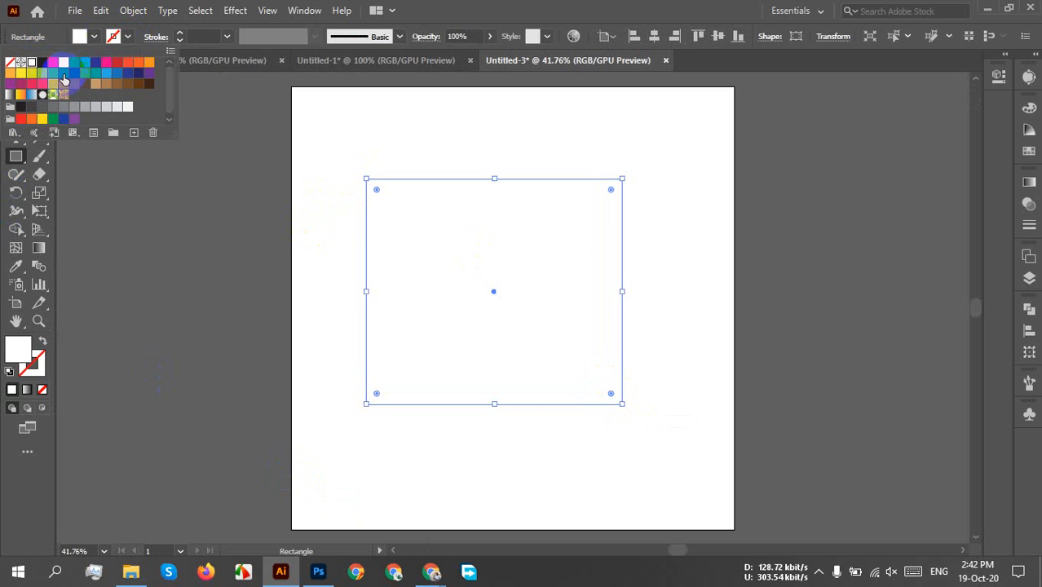
click(52, 62)
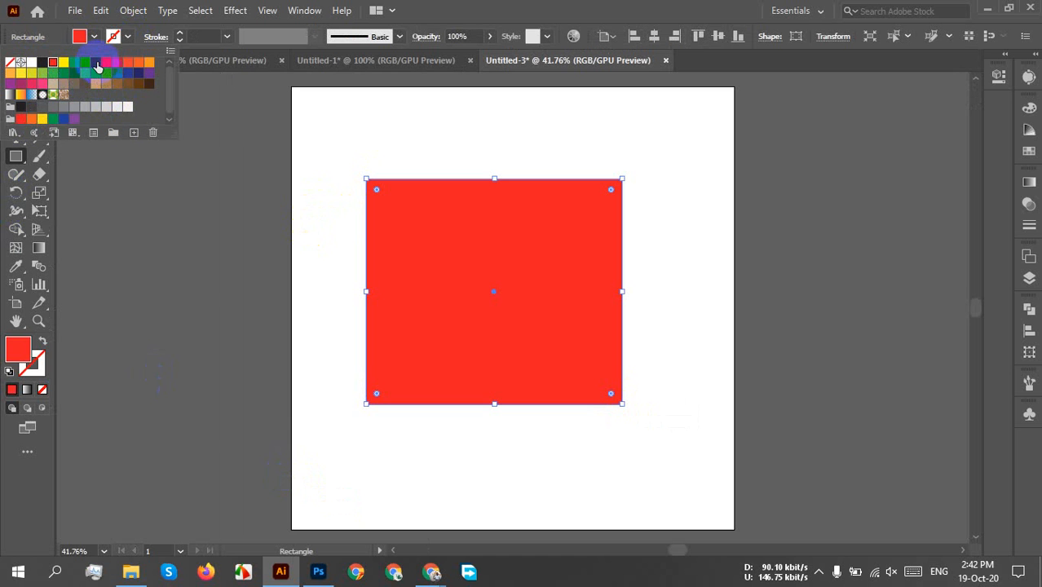
click(97, 63)
click(106, 62)
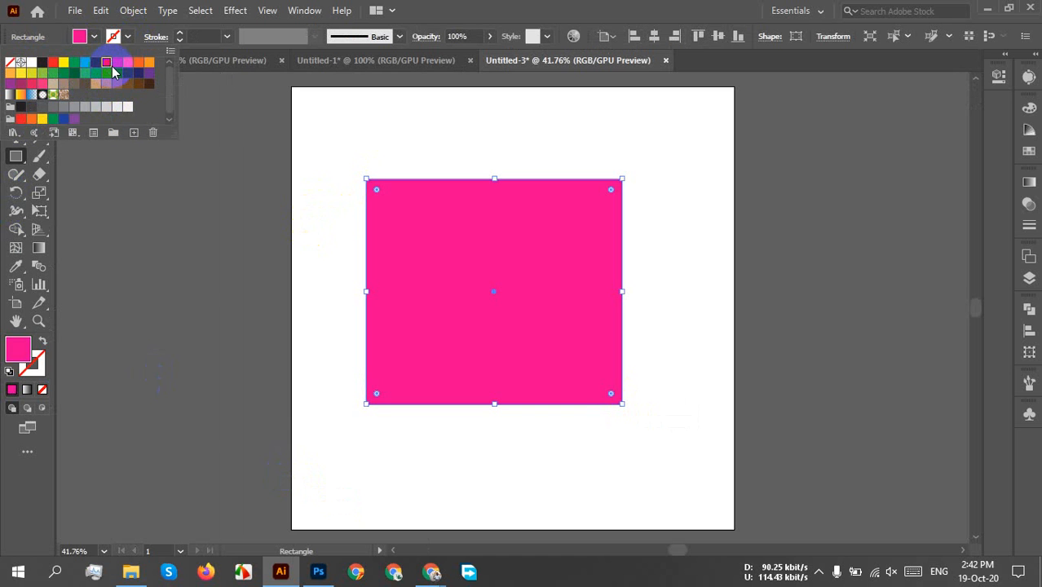
click(96, 62)
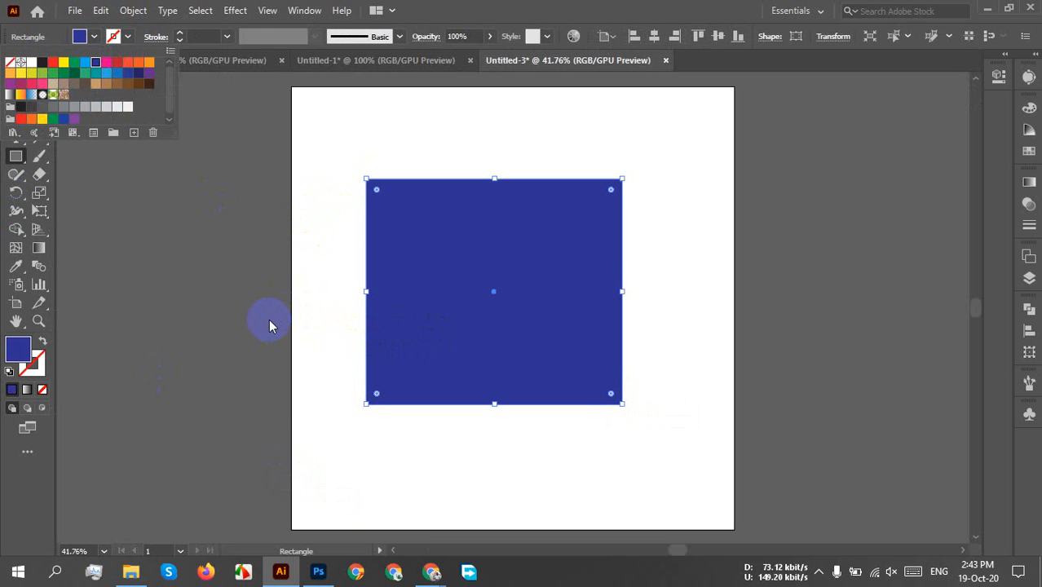
In the Color Picker for the rectangle's fill, set the red value to 0
click(12, 355)
double_click(11, 356)
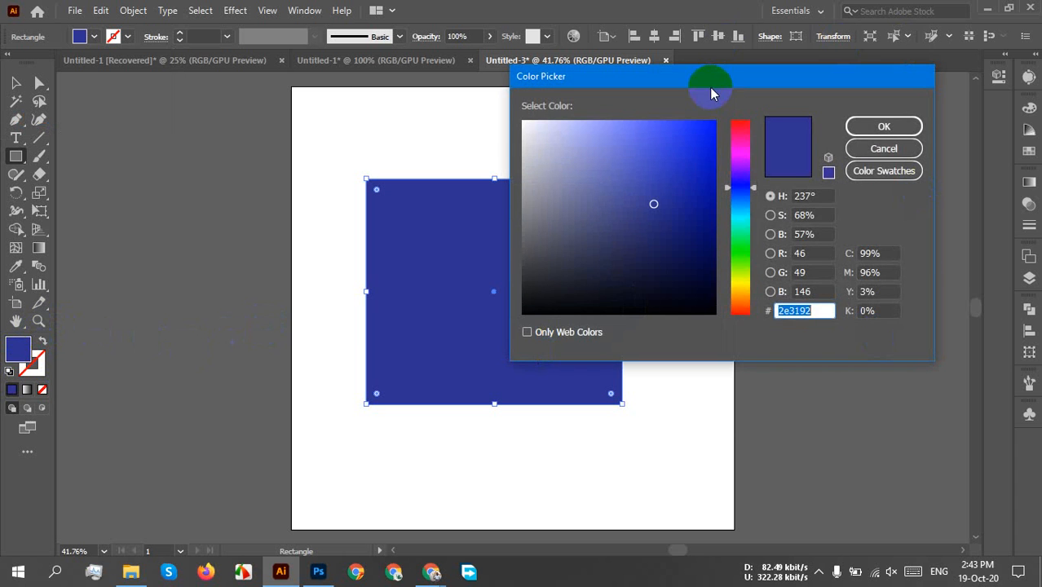
drag(703, 81, 544, 111)
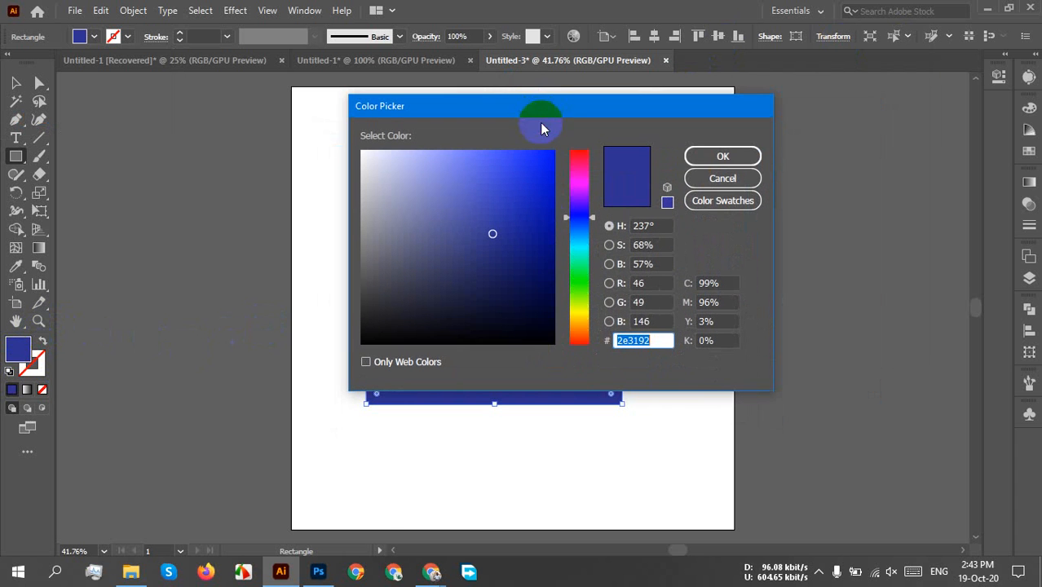
click(646, 283)
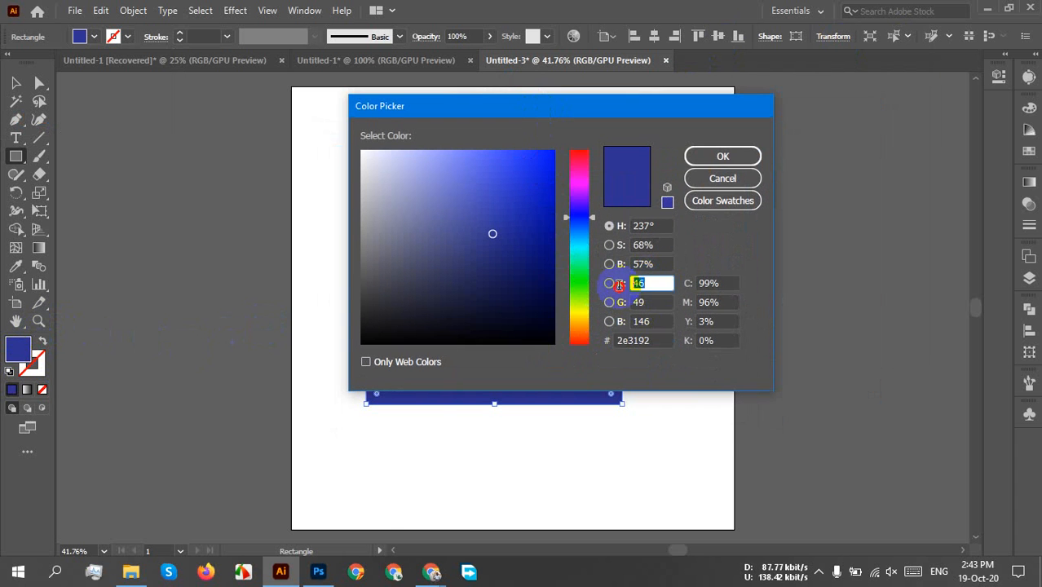
click(640, 303)
click(639, 320)
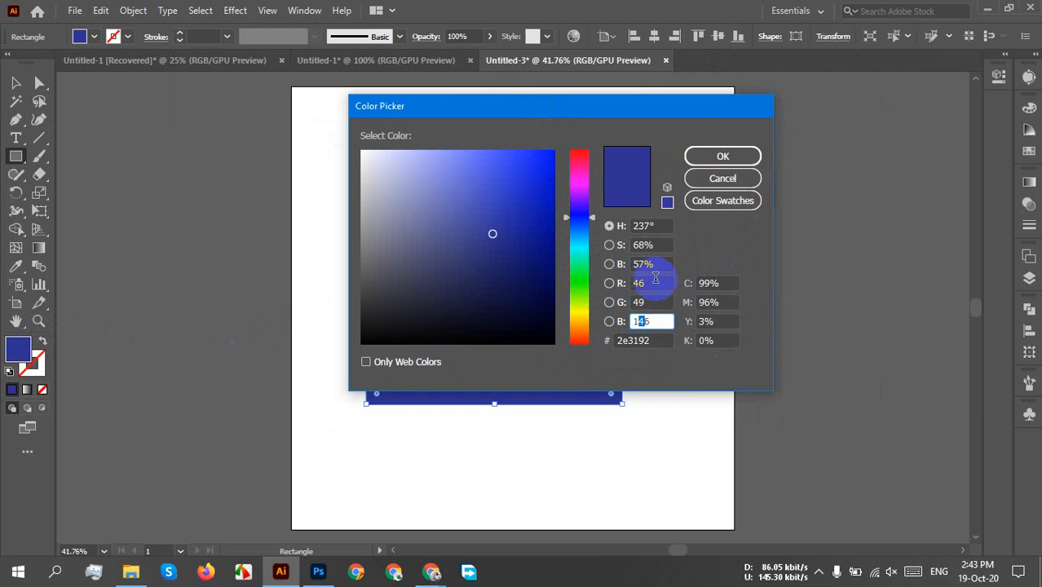
click(644, 283)
text(40)
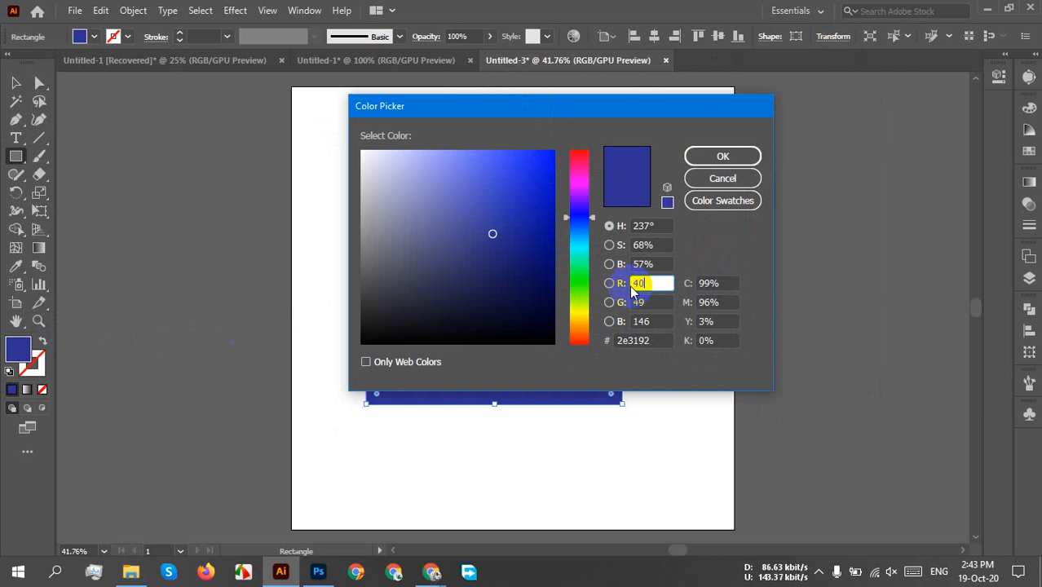
key(BackSpace)
key(BackSpace)
text(0)
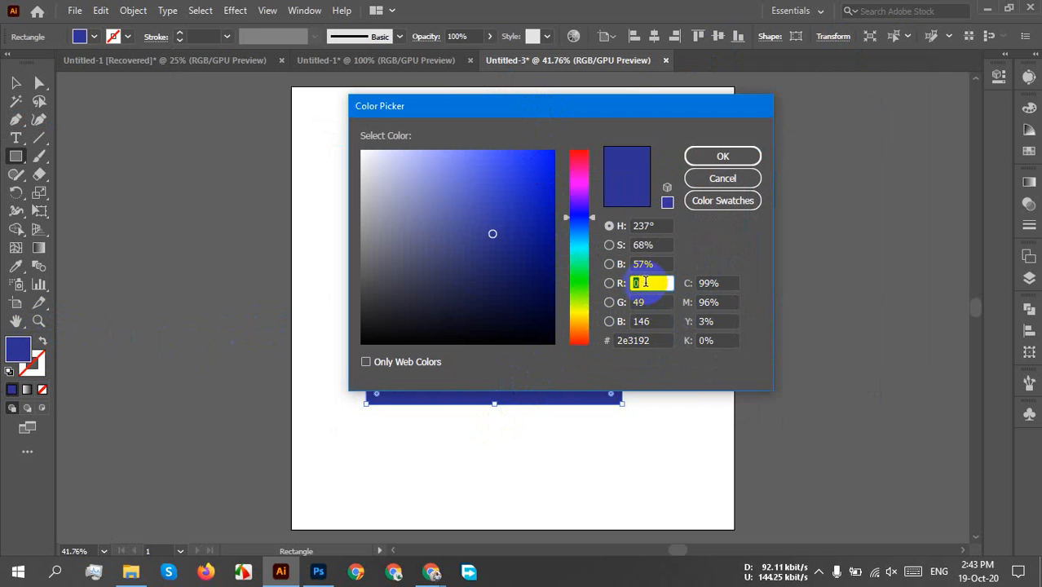
double_click(646, 285)
Set the green value to 255 in the Color Picker and discard the colour change
double_click(653, 303)
text(255)
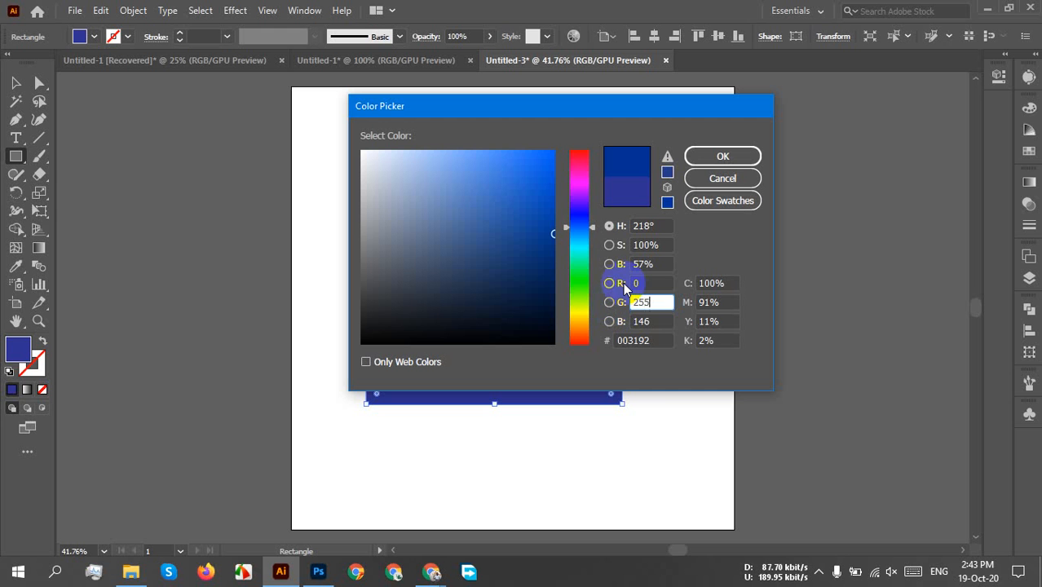
double_click(654, 303)
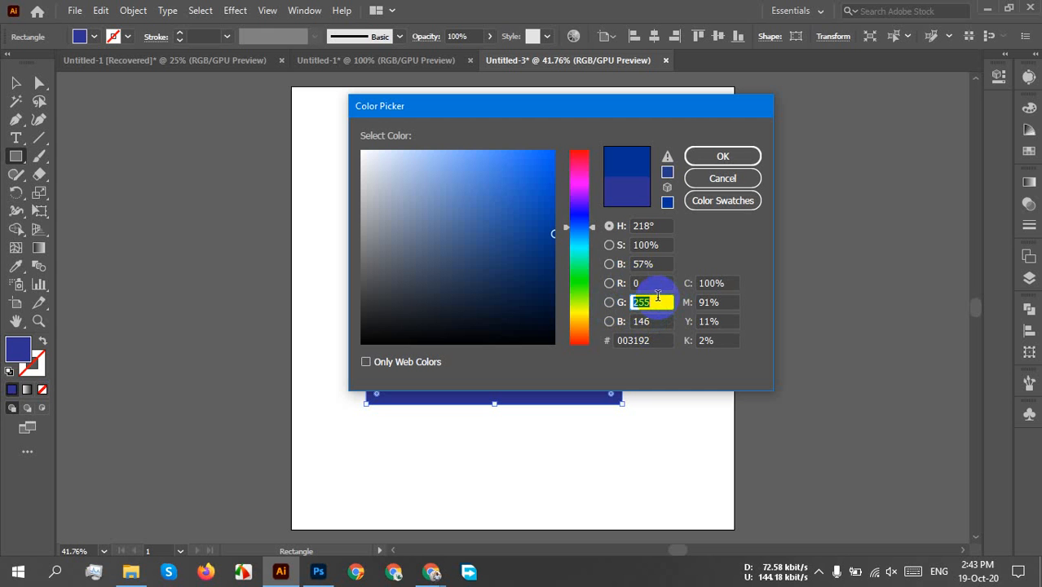
key(Down)
key(Up)
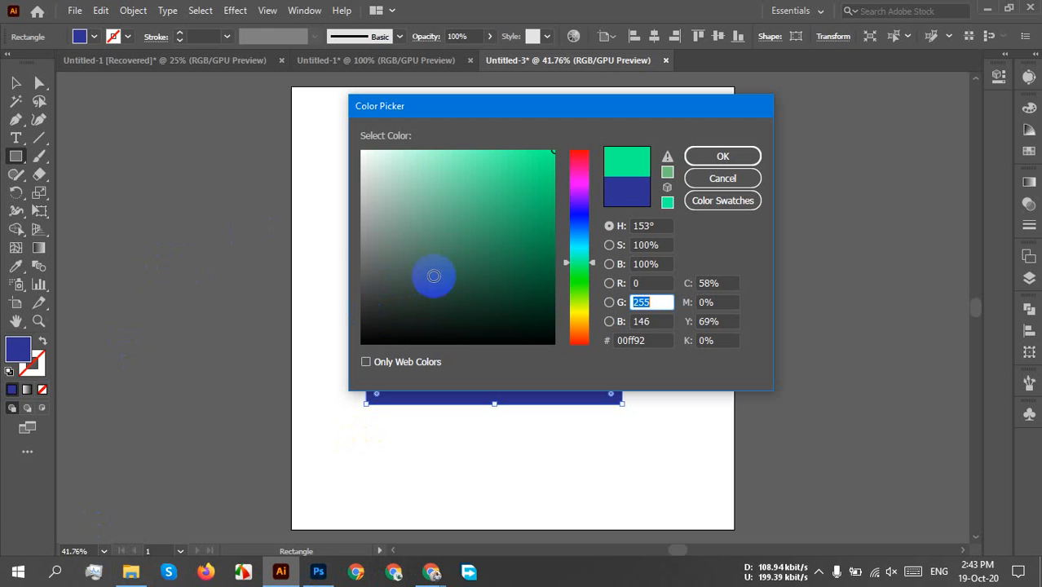
click(336, 228)
click(719, 179)
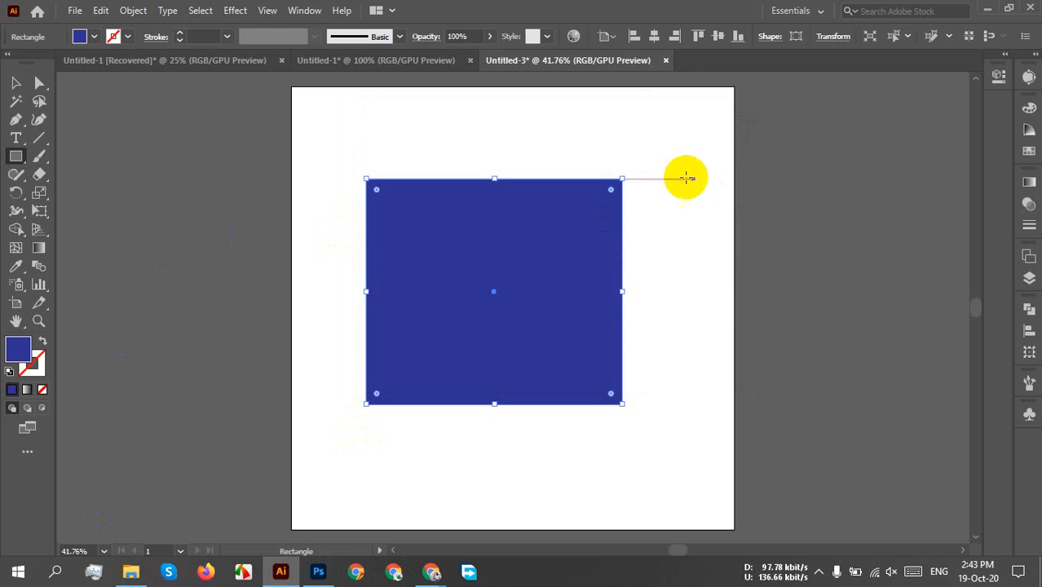
drag(649, 160, 522, 212)
click(16, 83)
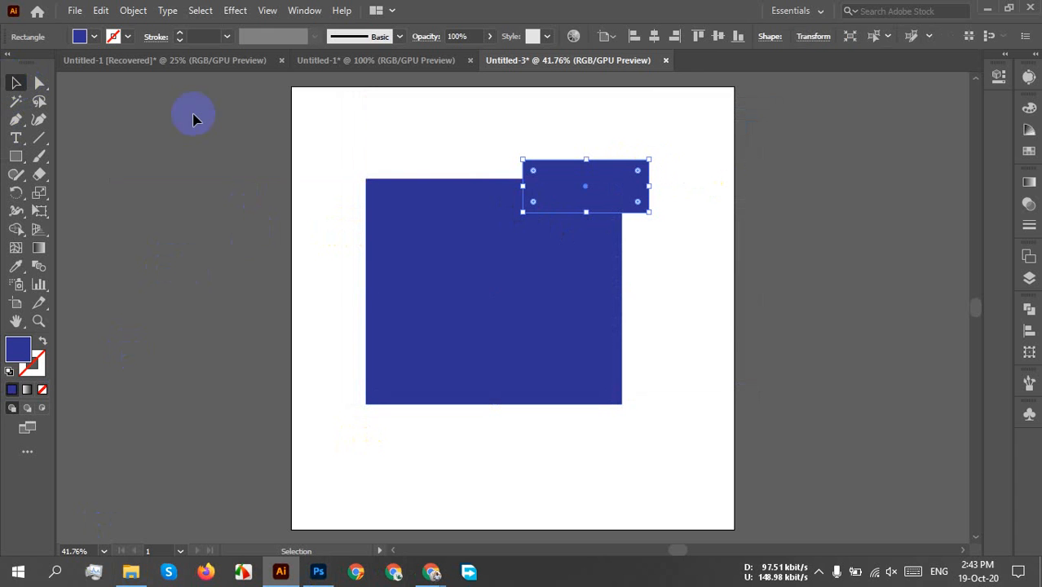
key(Delete)
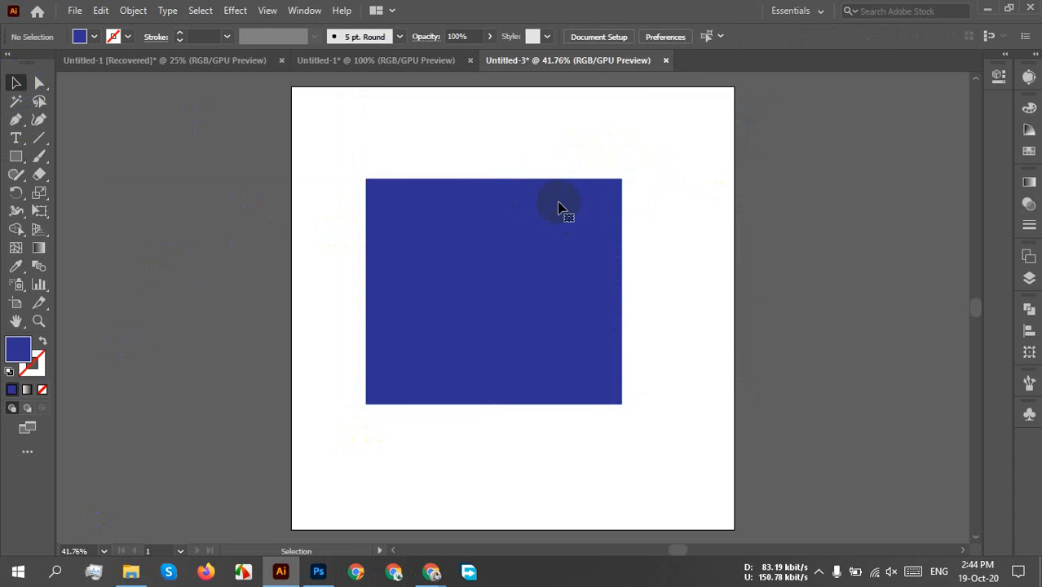
Move the blue rectangle slightly up on the artboard and place a copy of it outside the artboard's right edge
scroll(506, 263, down, 2)
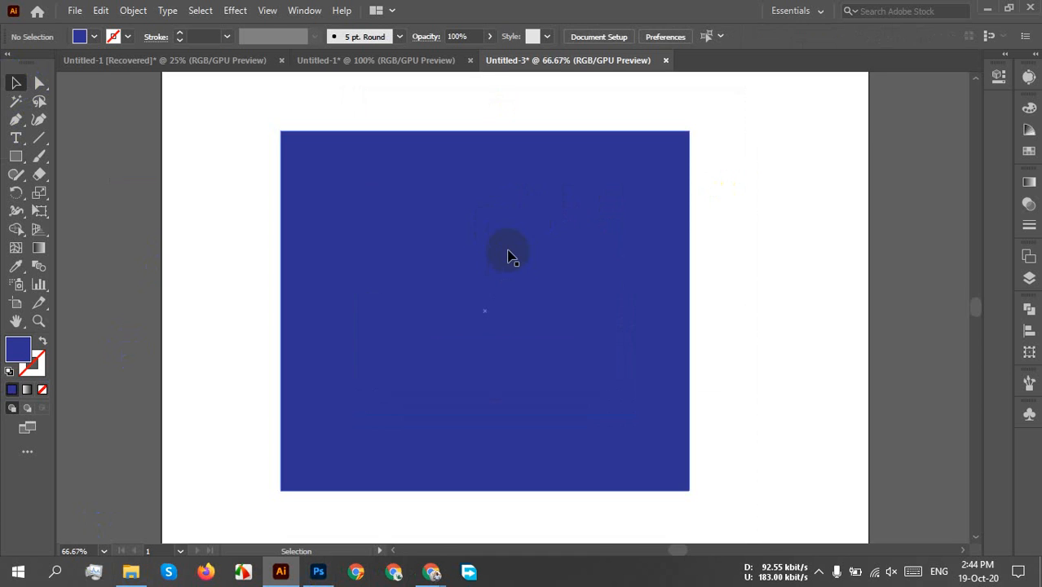
drag(557, 292, 568, 286)
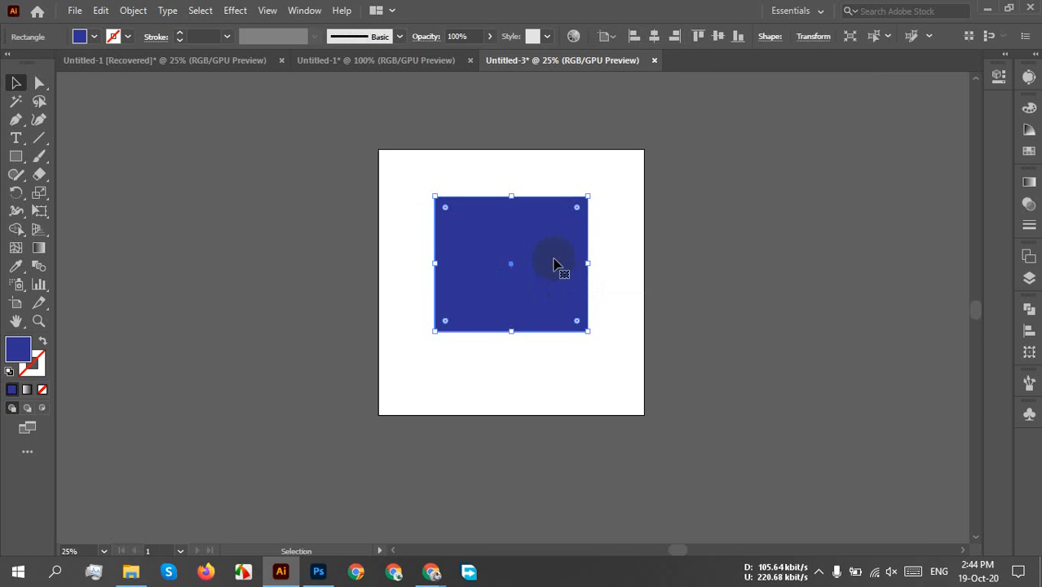
mouse_move(551, 239)
mouse_down()
mouse_move(536, 236)
mouse_move(546, 234)
mouse_up()
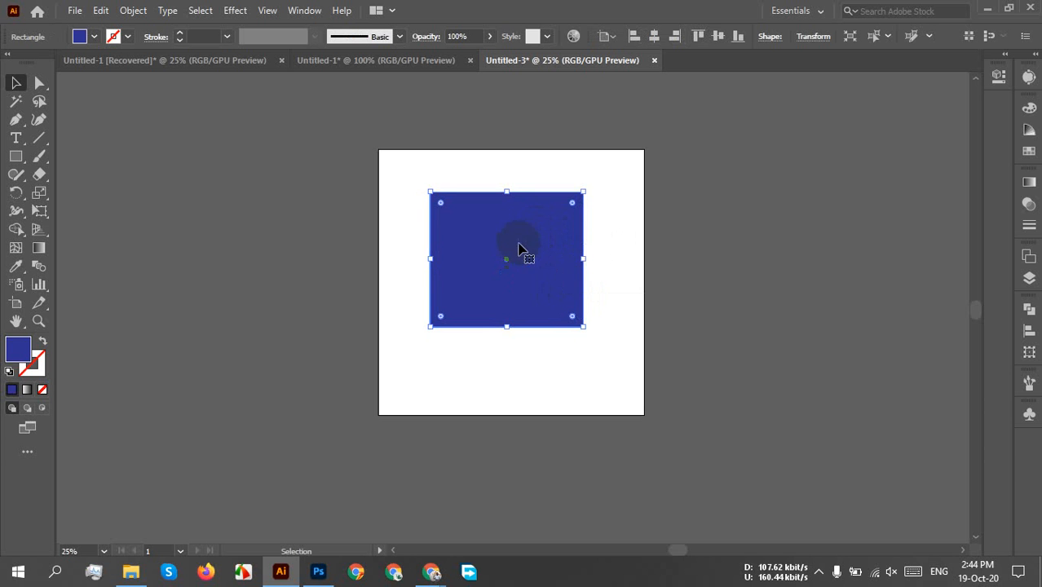
scroll(490, 236, up, 1)
scroll(489, 236, up, 1)
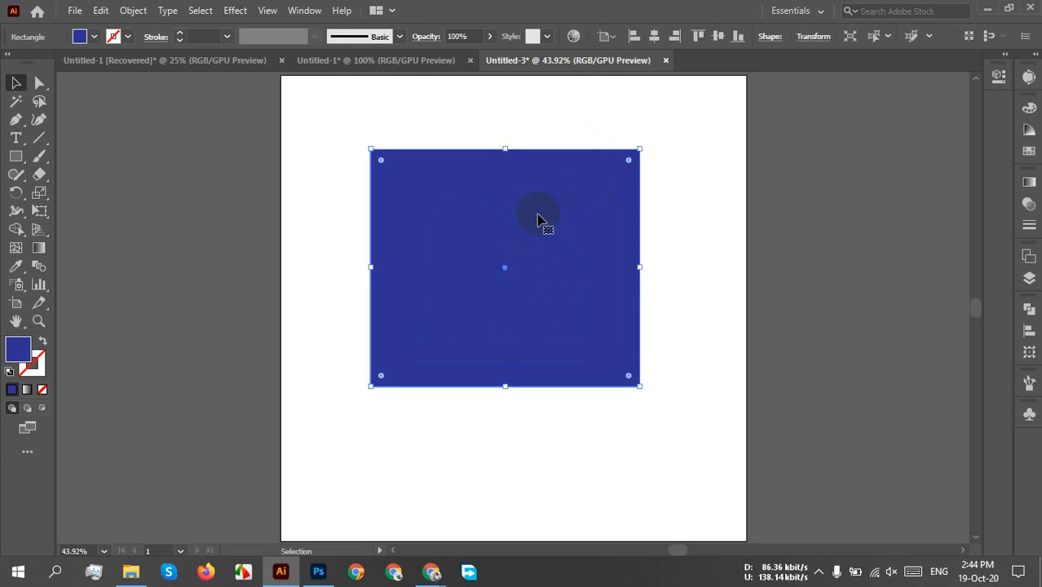
drag(609, 233, 478, 214)
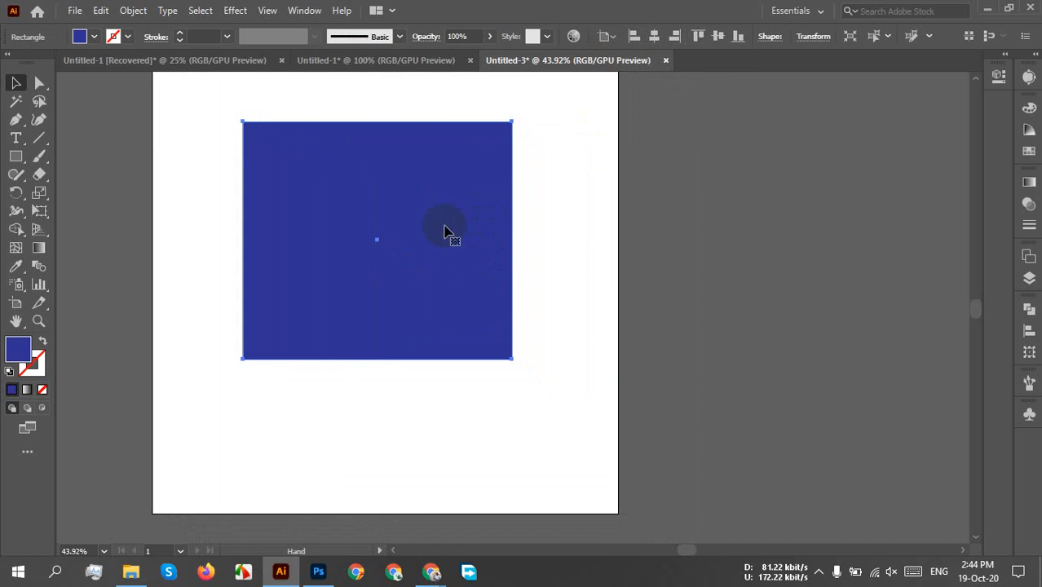
drag(400, 229, 845, 225)
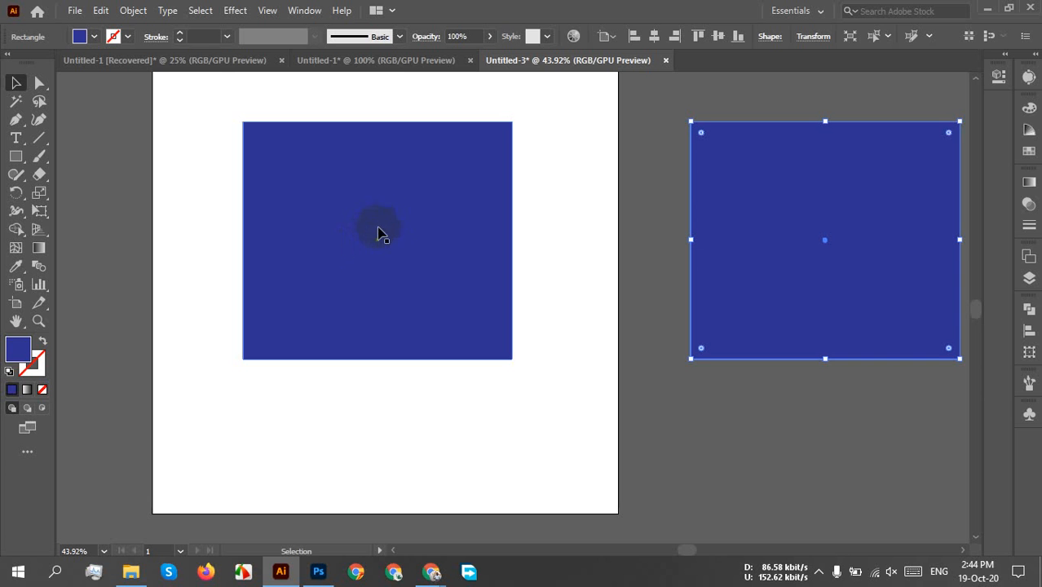
Select the rectangle on the artboard and pick its top-left and top-right anchor points with the Direct Selection tool
click(324, 228)
scroll(353, 224, up, 1)
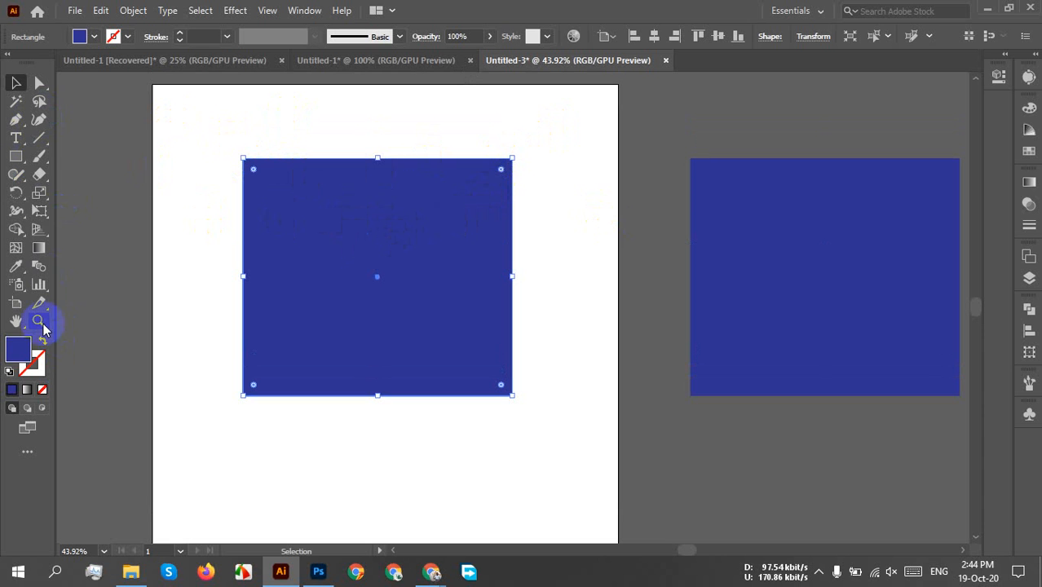
click(40, 82)
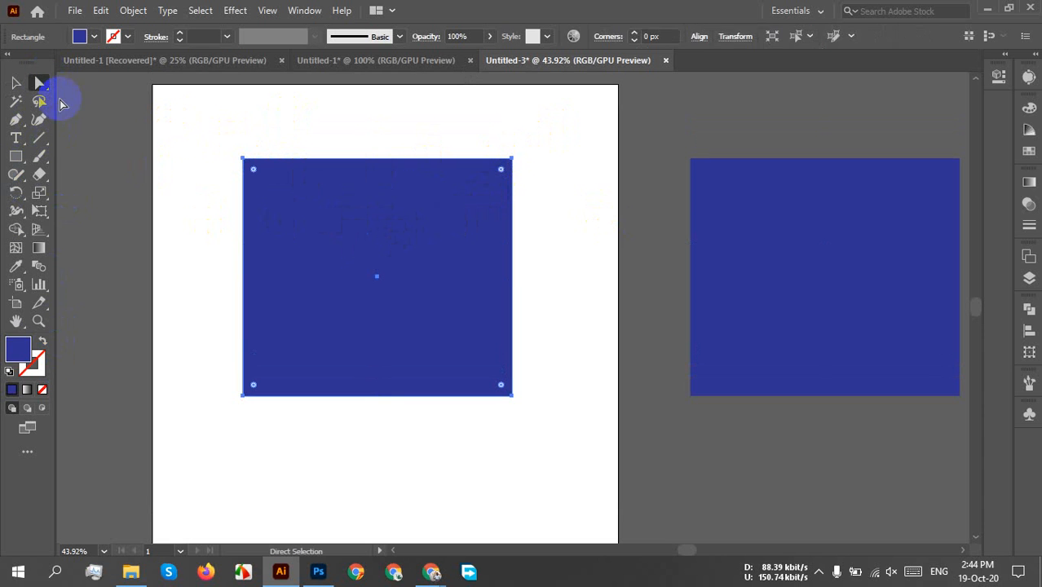
click(201, 137)
drag(205, 135, 299, 190)
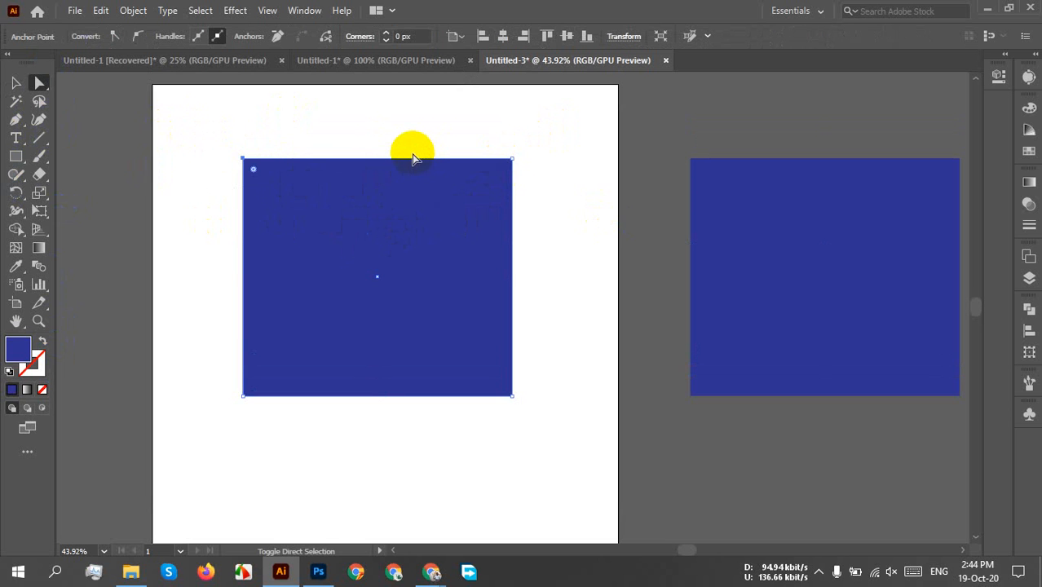
drag(466, 135, 588, 214)
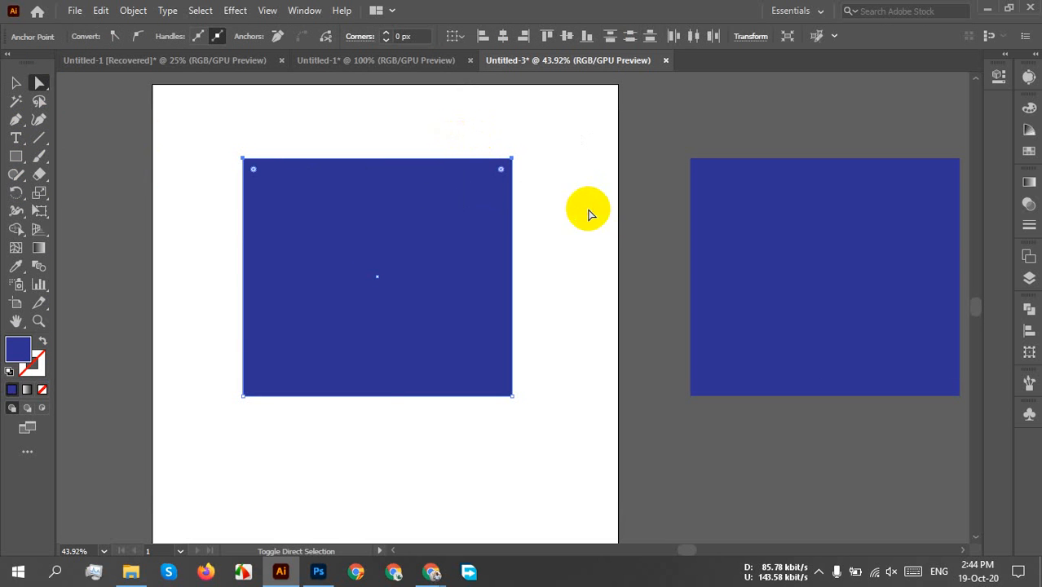
Reselect both top anchor points of the artboard rectangle with a single selection area and clear the selection
click(190, 144)
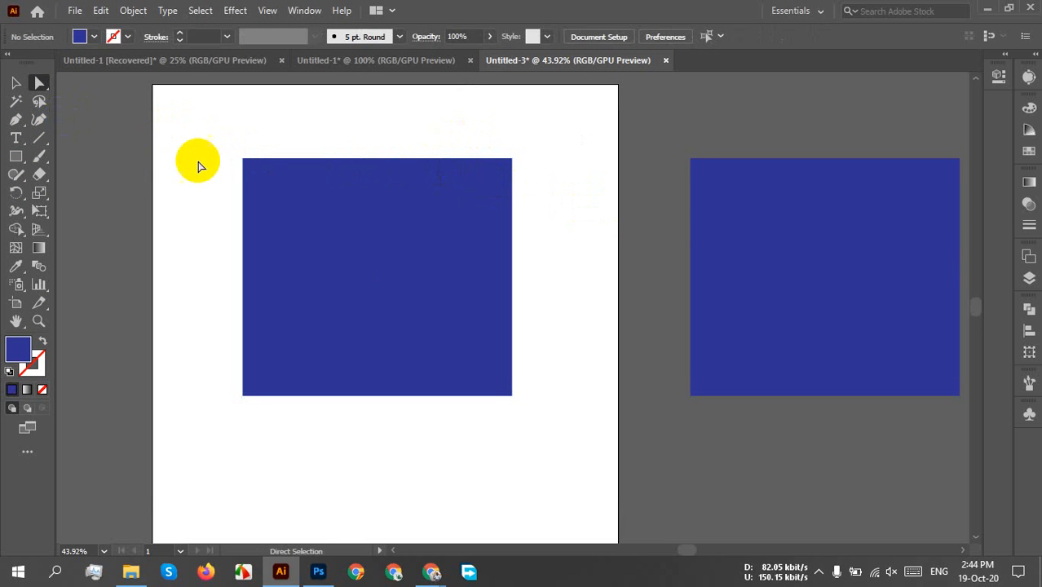
drag(197, 132, 565, 181)
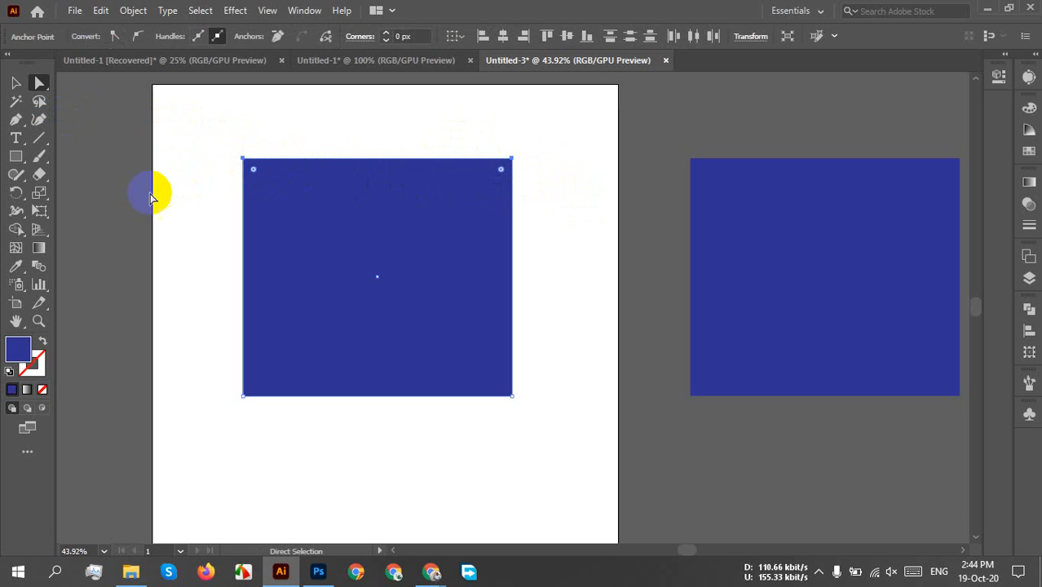
click(176, 195)
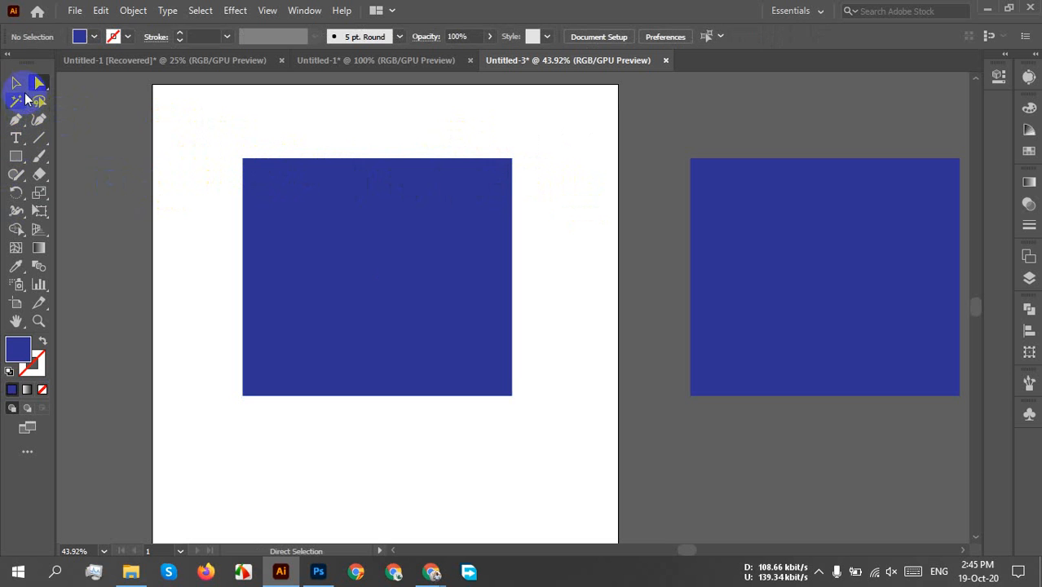
Shift the artboard rectangle slightly to the right and select its top-right and top-left anchor points together
drag(209, 140, 300, 191)
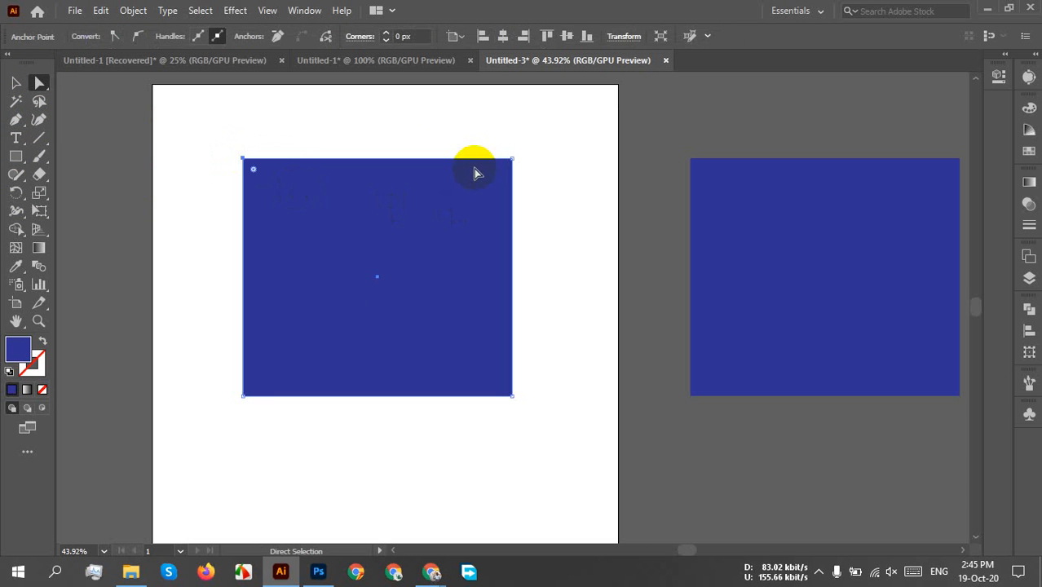
drag(477, 167, 537, 204)
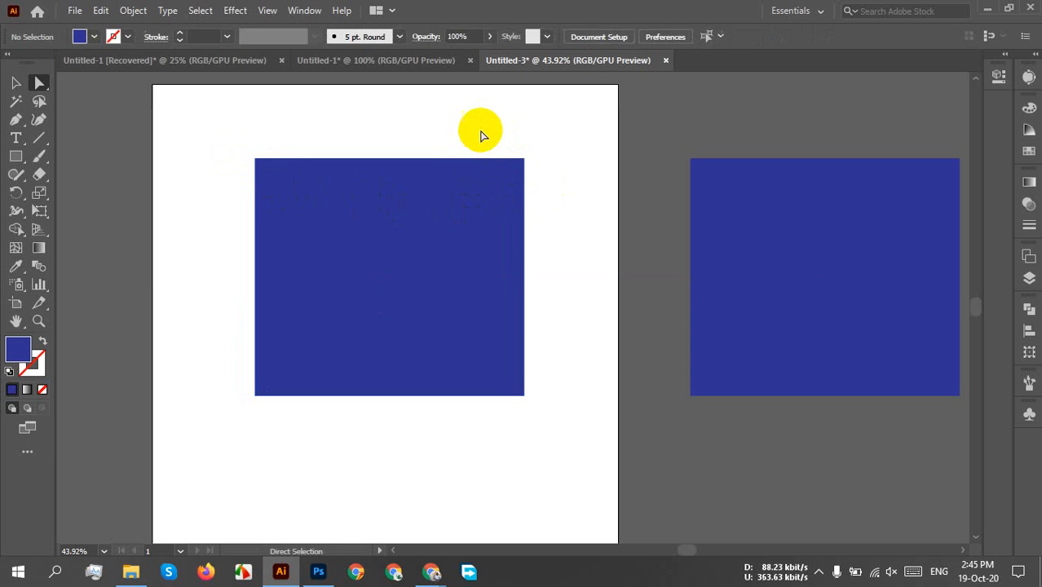
drag(481, 133, 611, 235)
drag(293, 120, 188, 214)
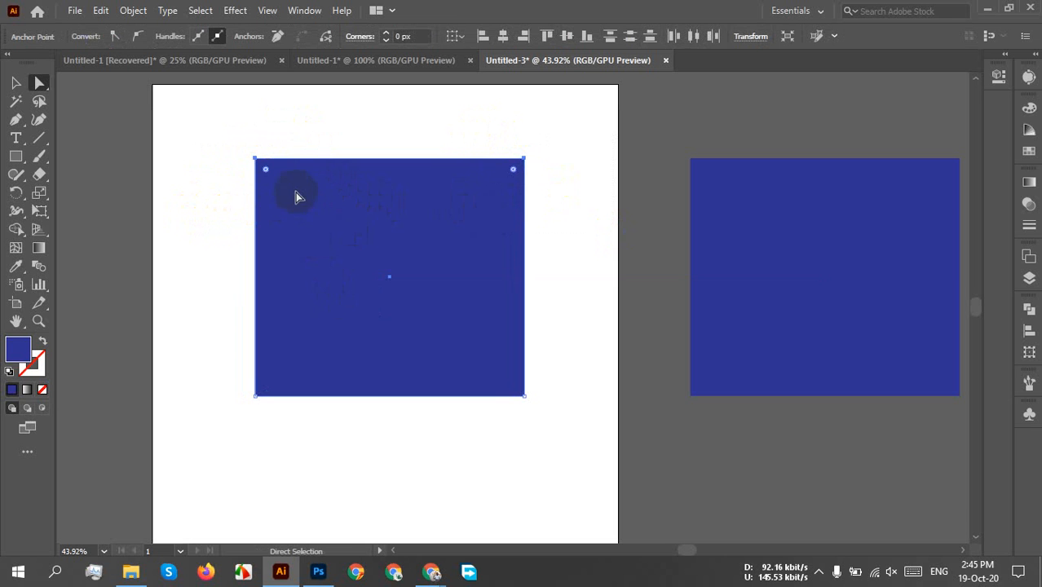
Move the artboard rectangle slightly left and up with the Direct Selection tool and deselect it
click(258, 162)
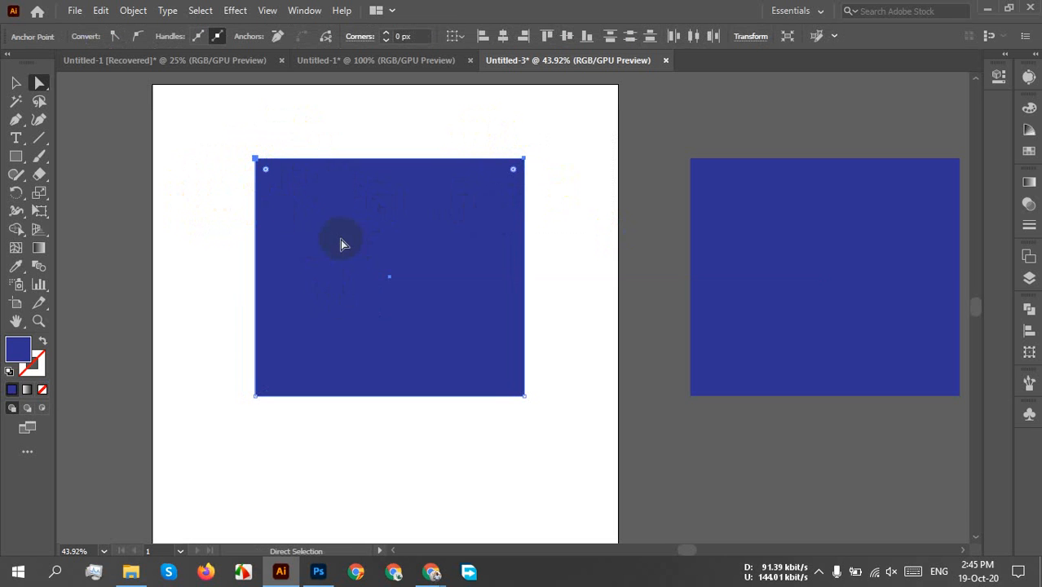
drag(350, 242, 338, 237)
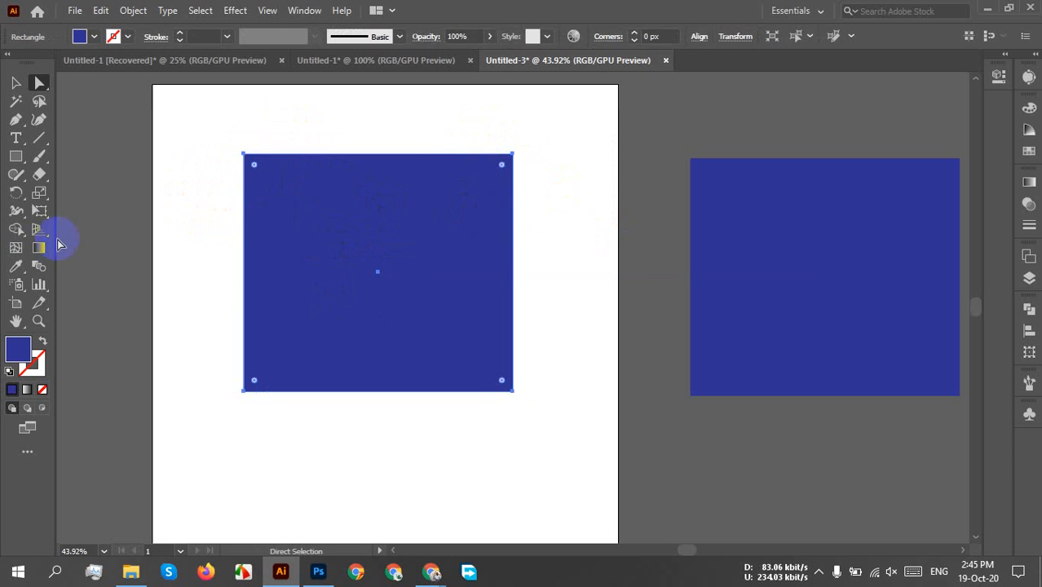
click(193, 196)
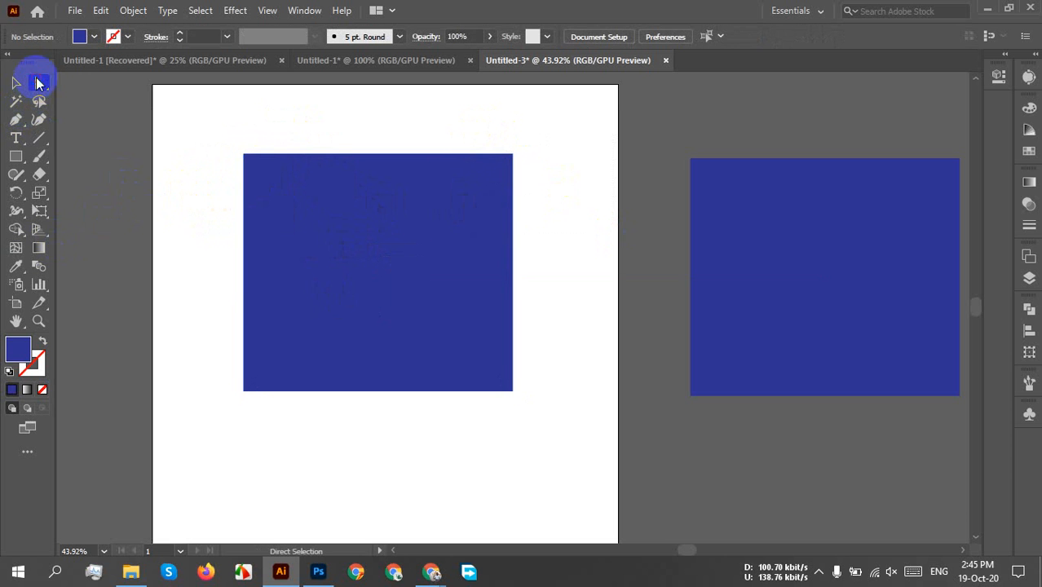
Round the artboard rectangle's two top corners to a radius of about 96 px, undoing a first attempt at about 256 px
drag(189, 129, 577, 216)
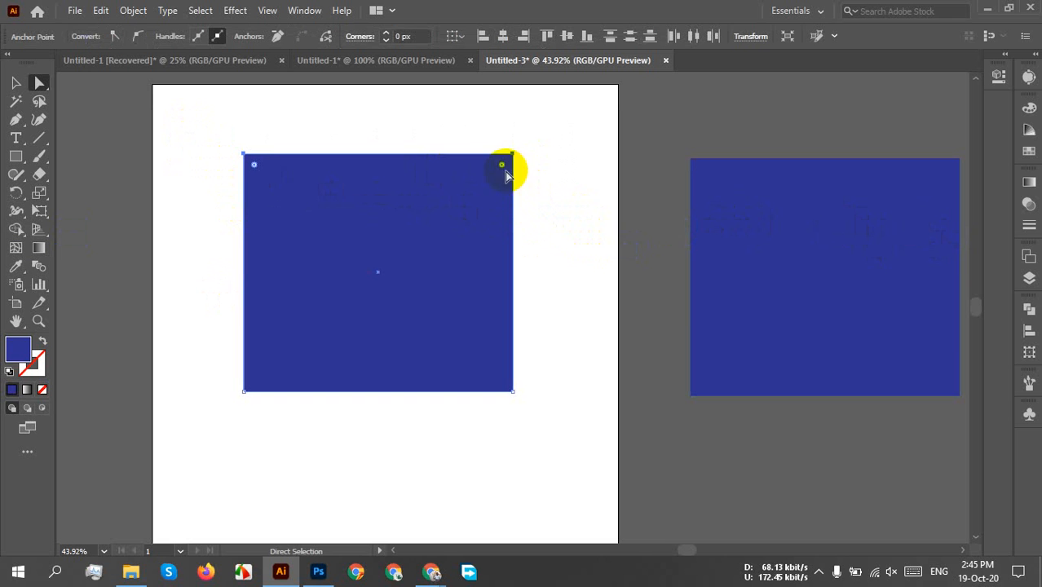
drag(501, 166, 403, 286)
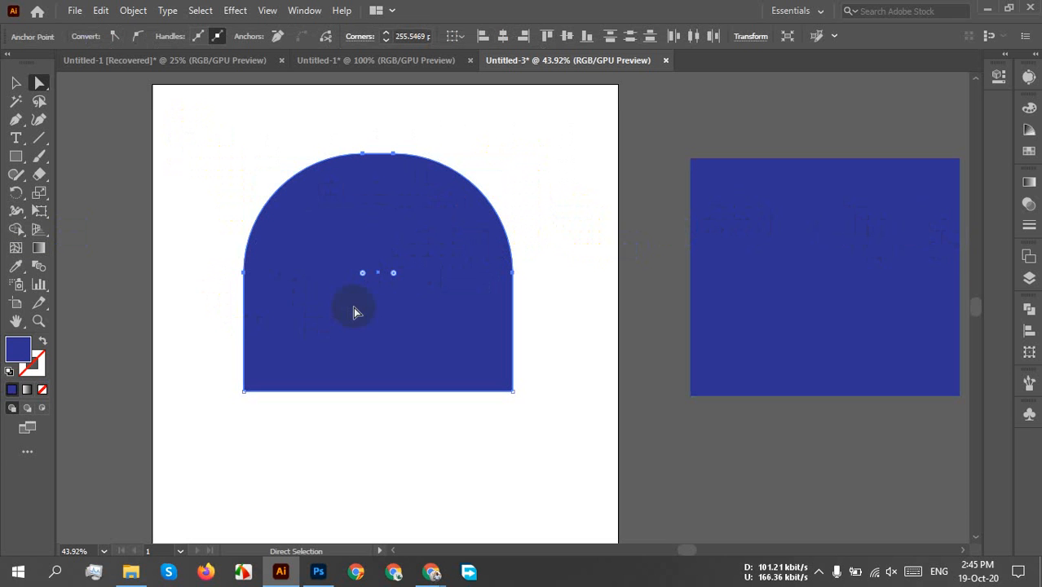
key(ctrl+z)
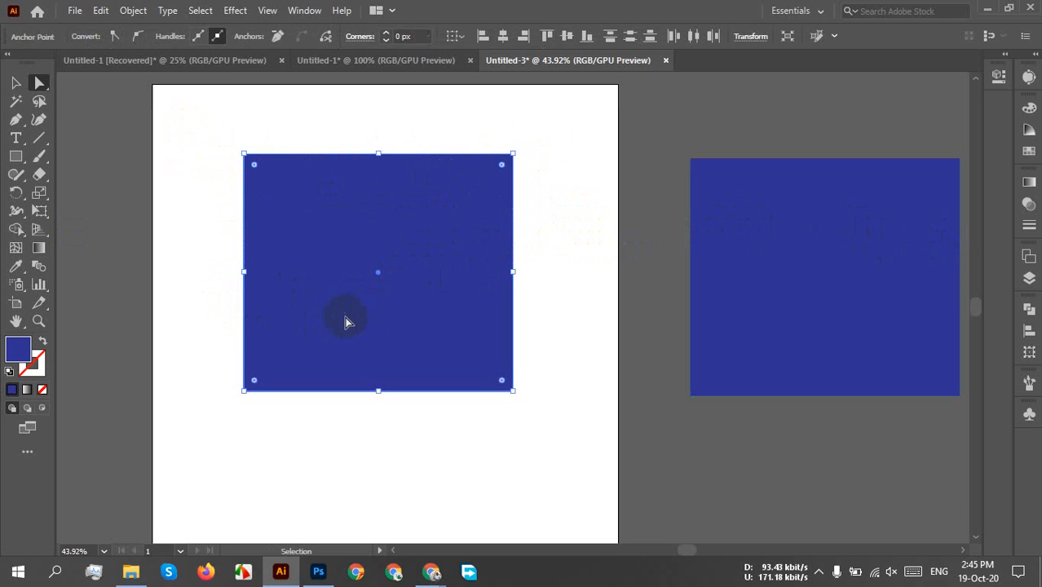
drag(253, 165, 275, 218)
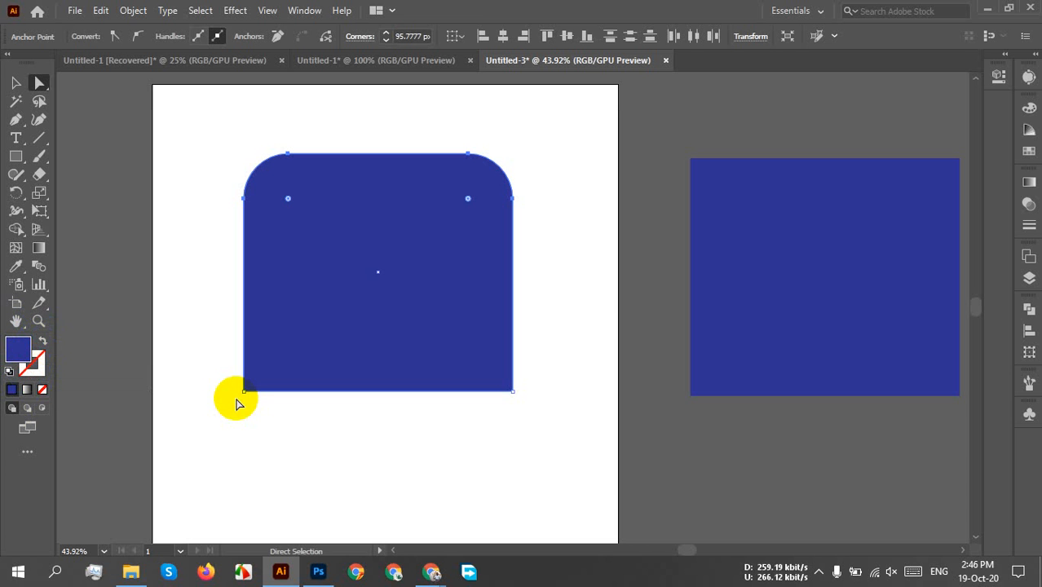
Swap the rounded shape's fill and stroke so it has no fill and a dark blue outline
click(42, 341)
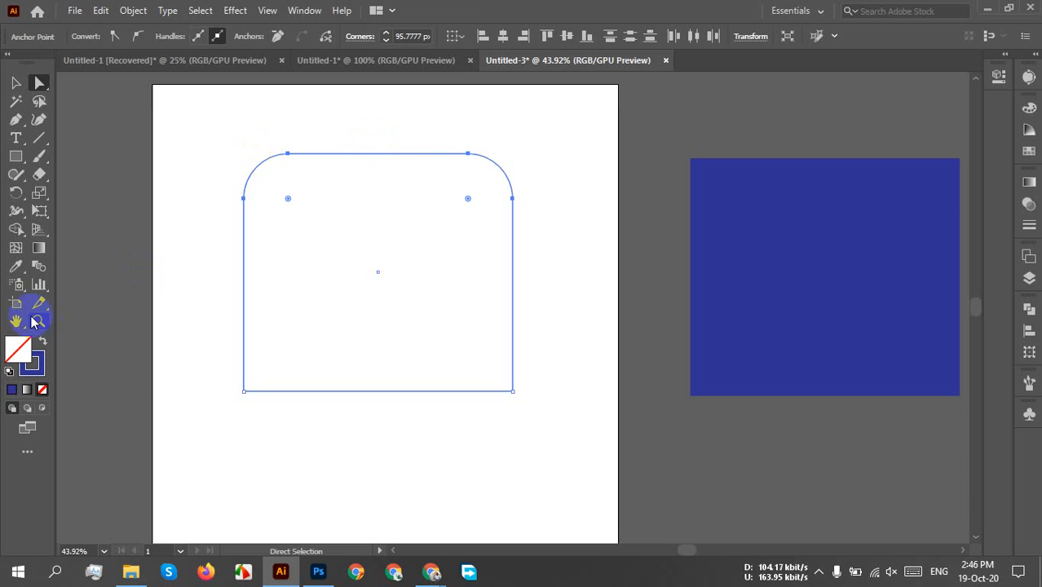
click(44, 365)
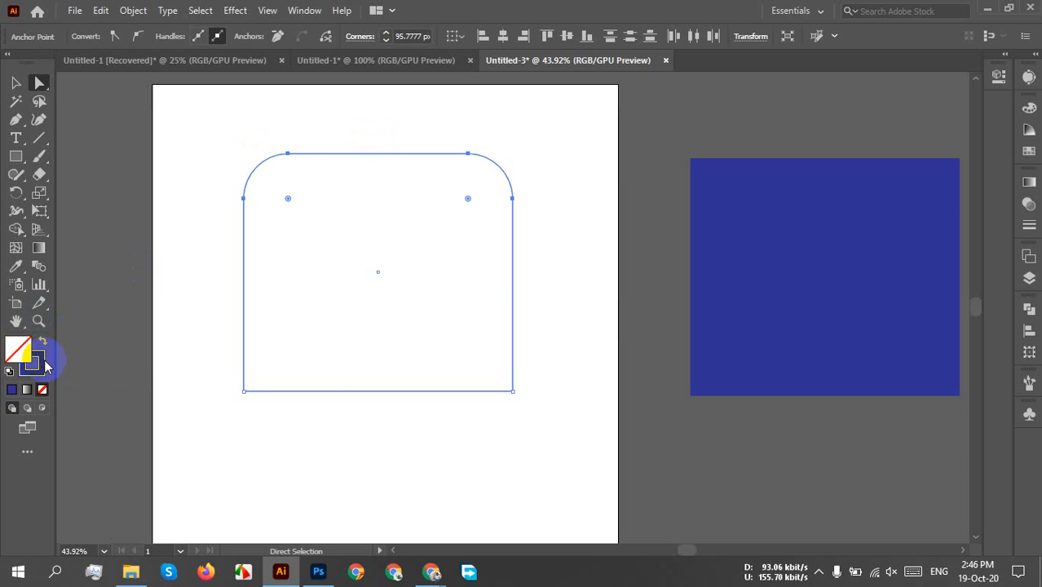
click(319, 391)
click(289, 169)
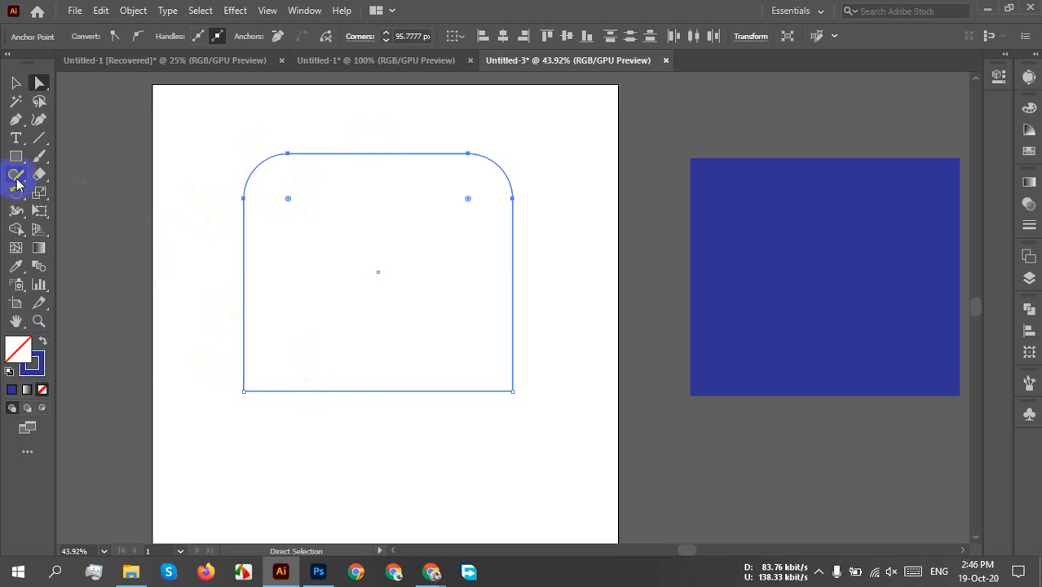
Select the whole outlined shape with the Selection tool and set its stroke weight to 15 px
click(16, 82)
click(232, 181)
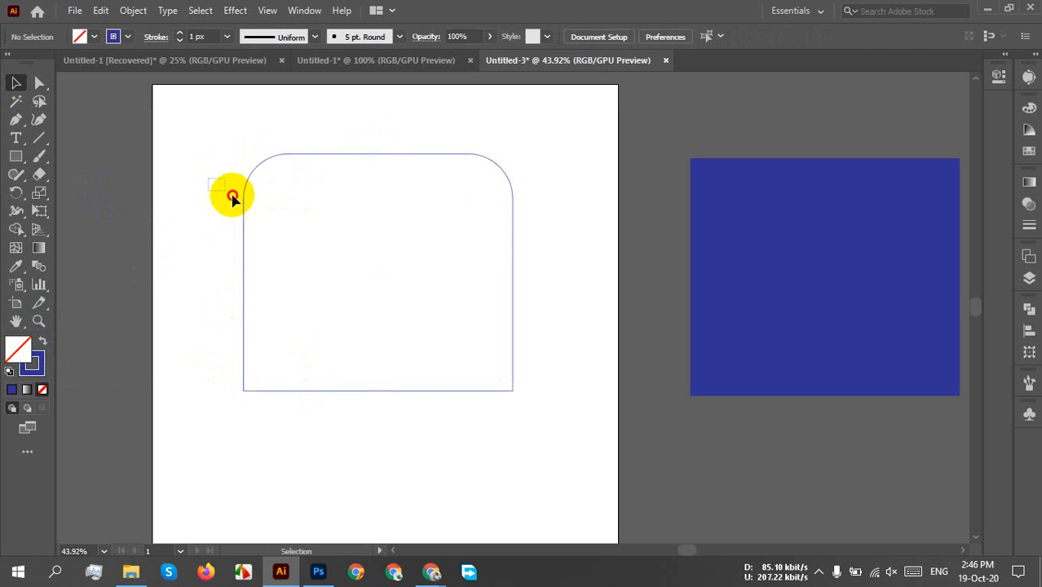
drag(232, 198, 526, 323)
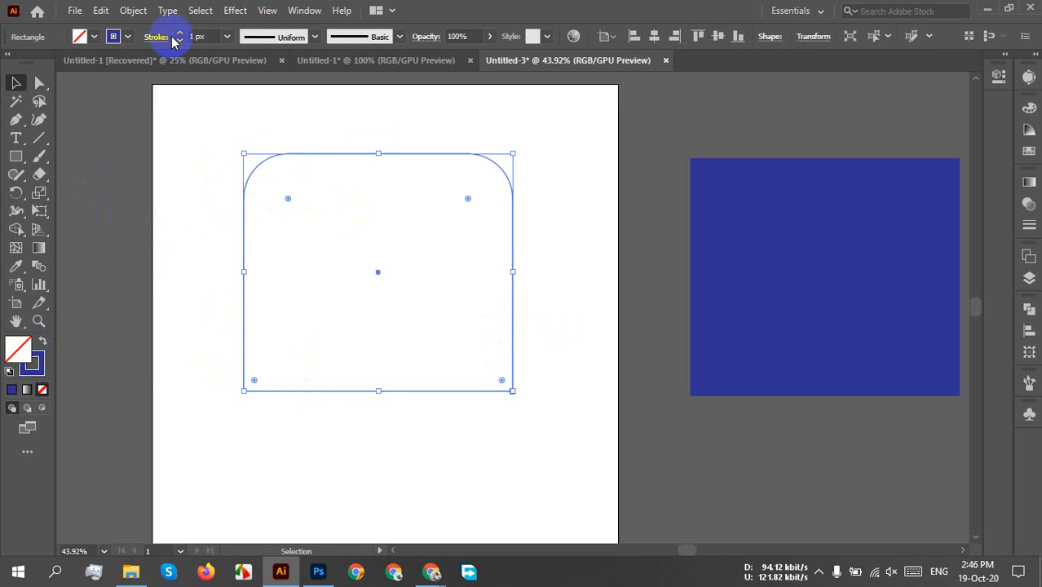
click(214, 36)
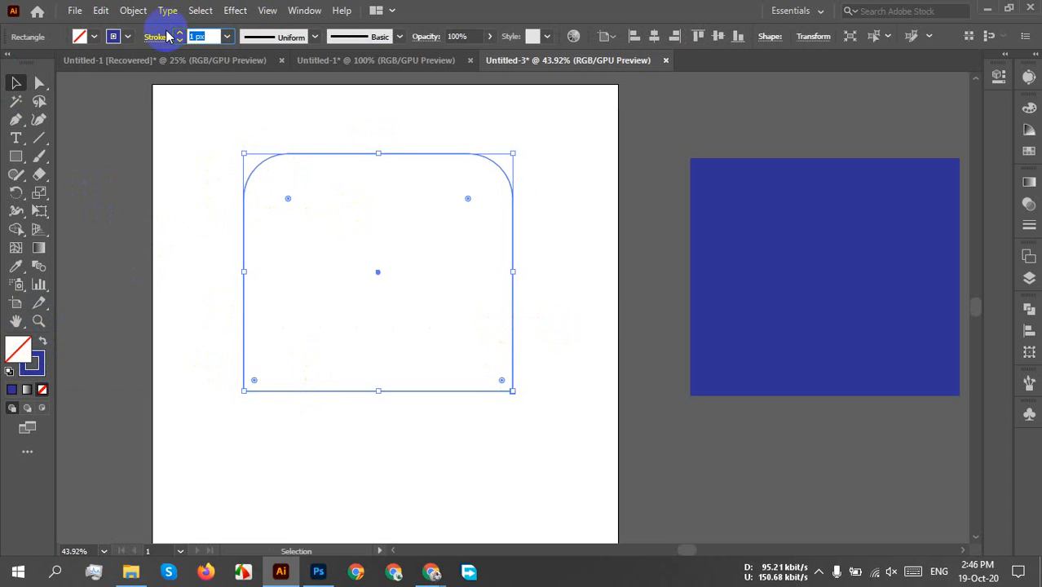
text(15)
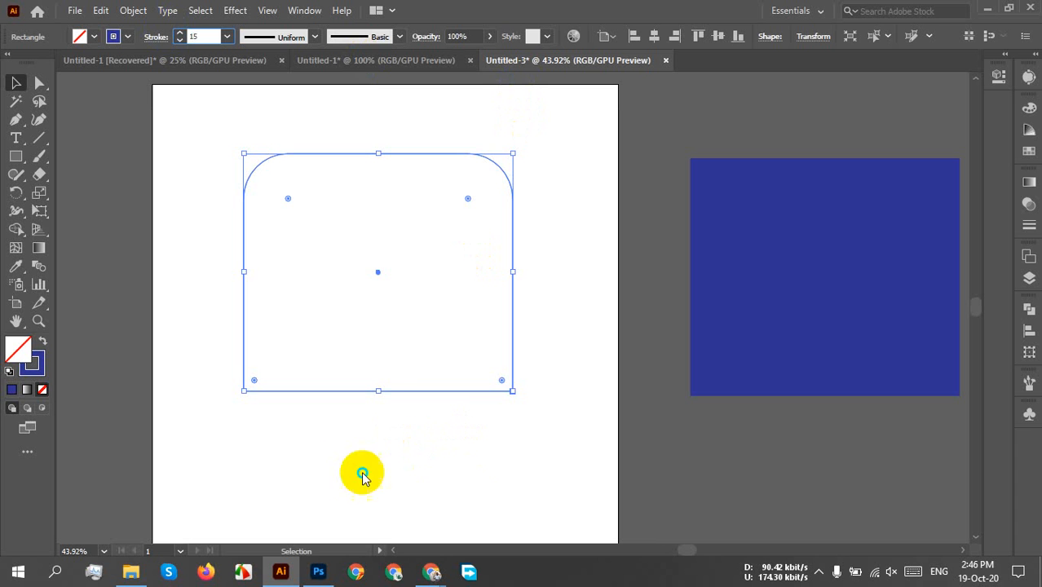
right_click(373, 111)
click(277, 261)
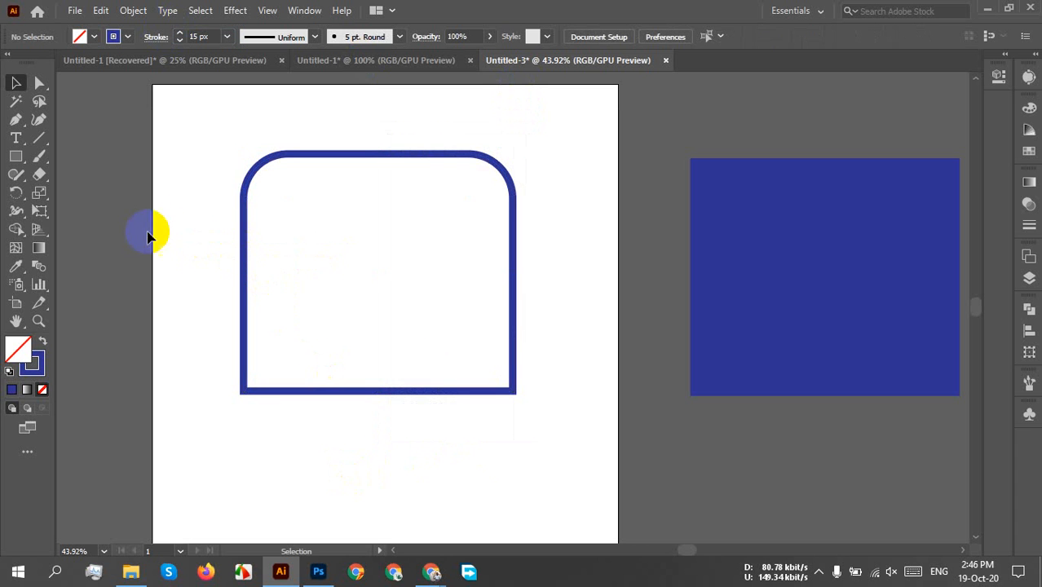
Increase the outlined shape's stroke weight to 26 px and deselect the shape
drag(216, 117, 358, 240)
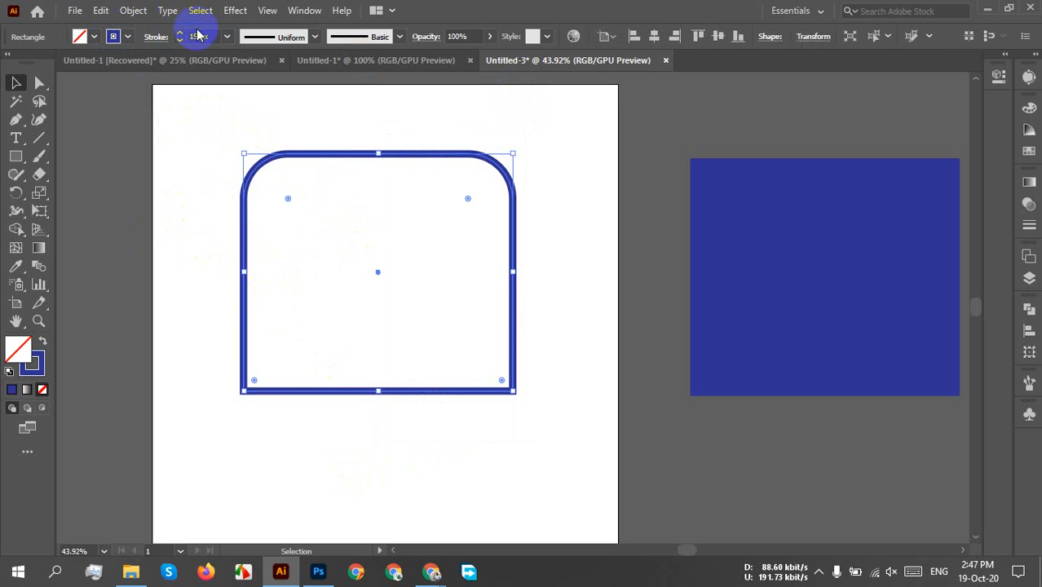
scroll(202, 36, up, 4)
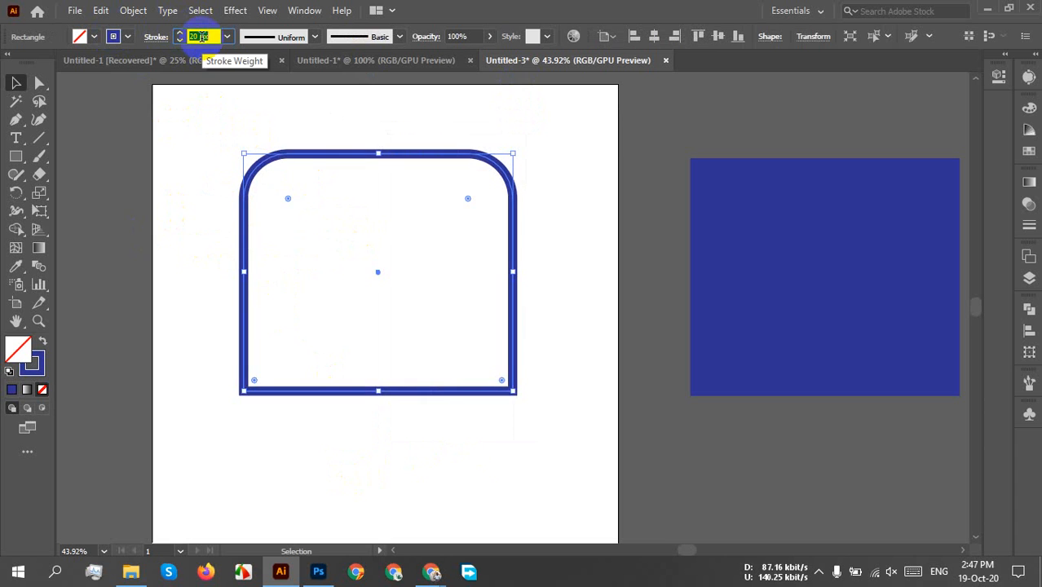
scroll(203, 68, up, 3)
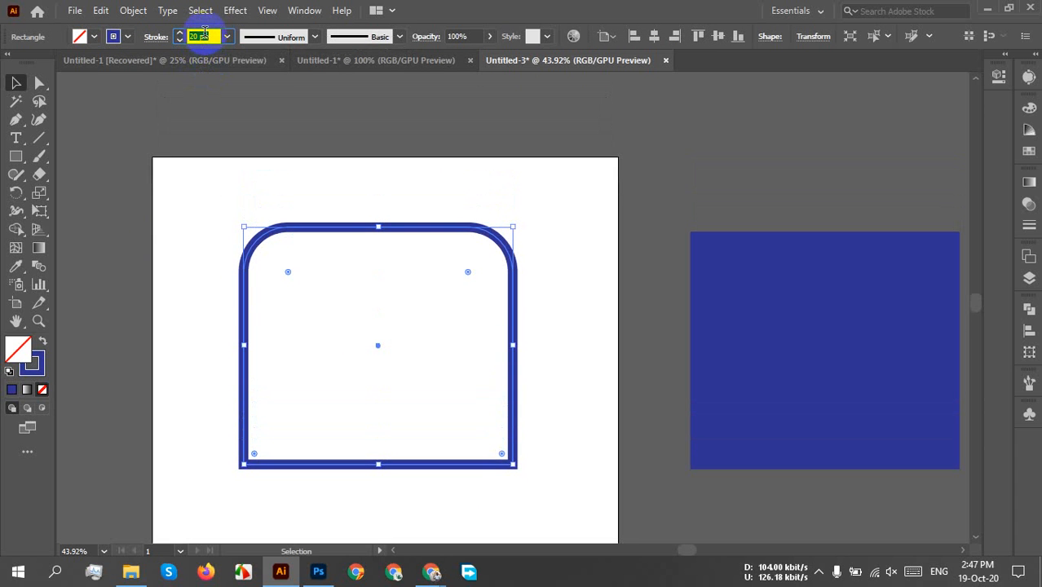
scroll(203, 34, up, 6)
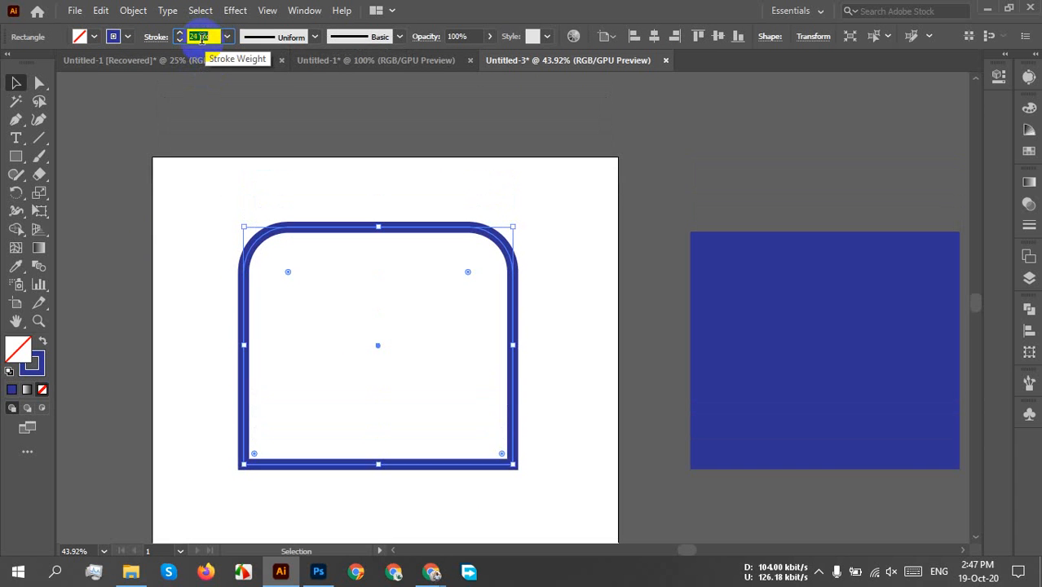
click(171, 171)
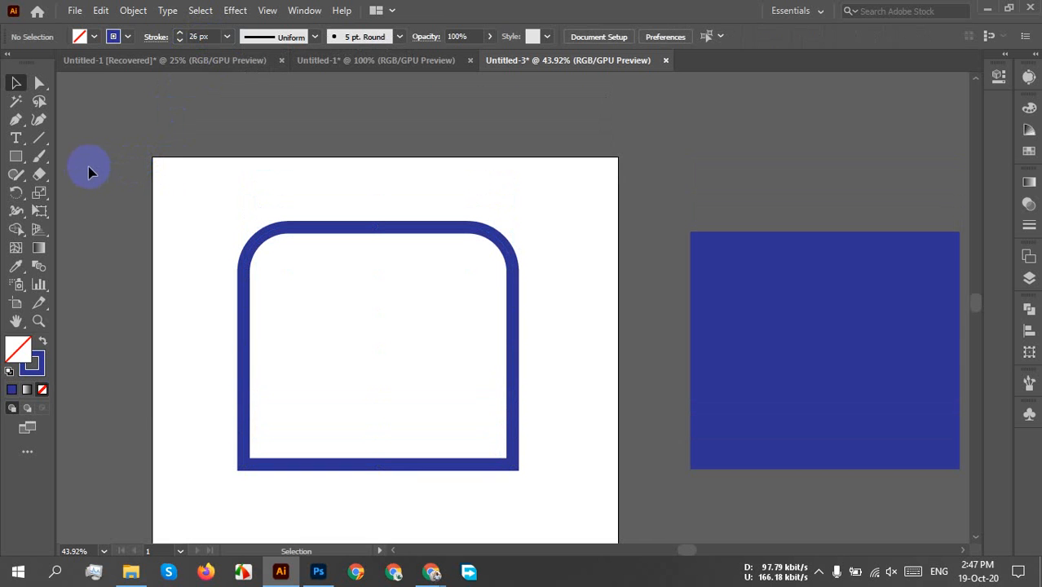
Move the outlined shape down and slightly left on the artboard and deselect it
drag(224, 209, 463, 400)
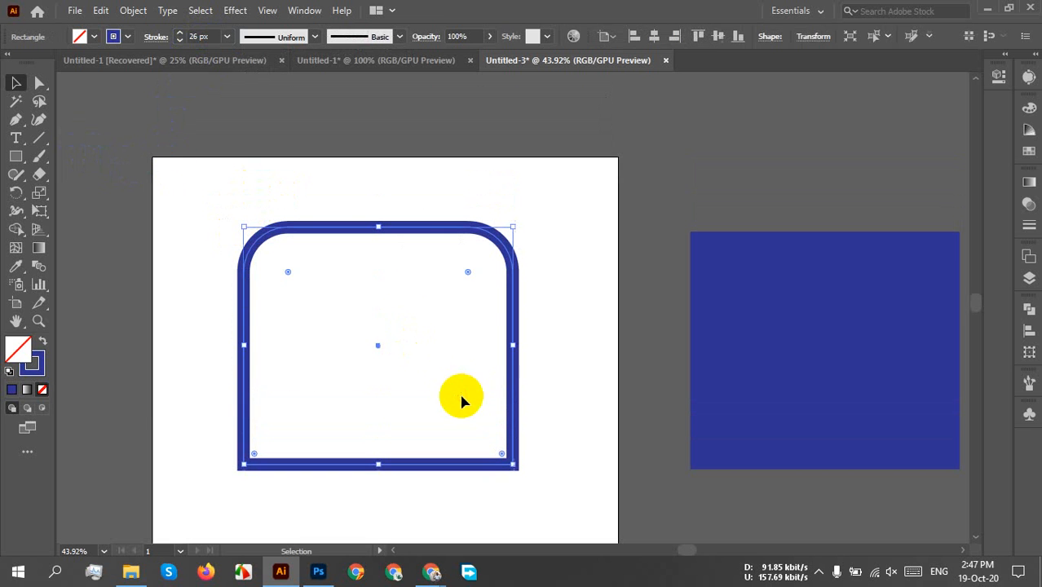
drag(411, 229, 396, 280)
click(464, 179)
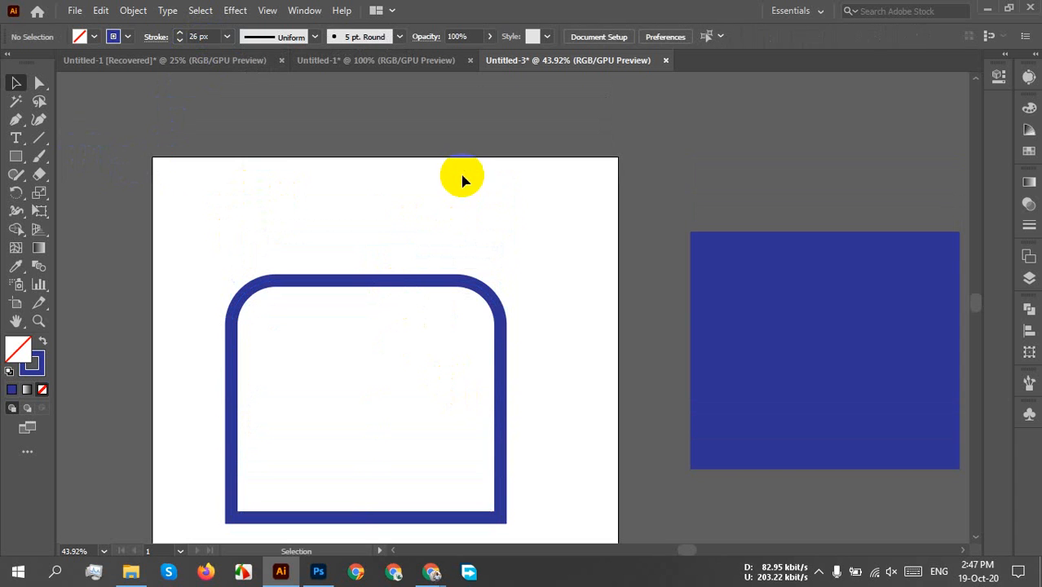
Place a copy of the solid blue rectangle, scaled to about half size from its center, over the outlined shape's upper-right corner
drag(721, 321, 363, 309)
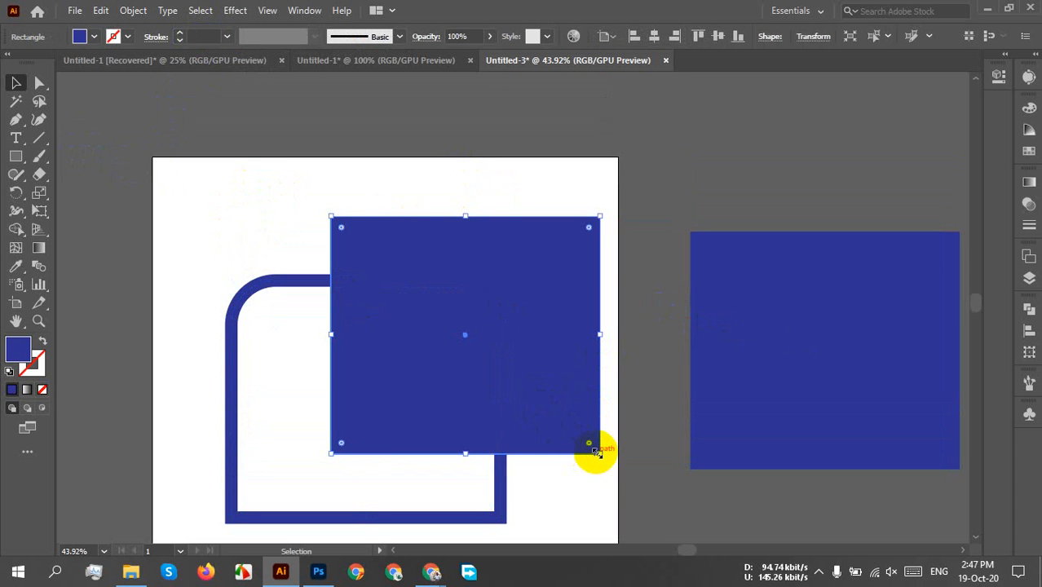
drag(598, 456, 561, 401)
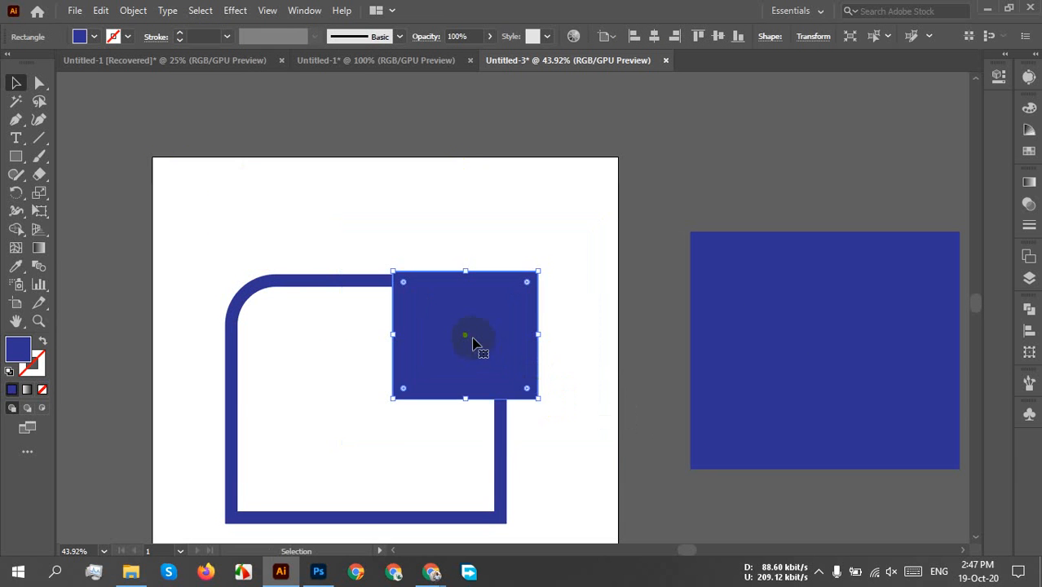
drag(472, 342, 512, 318)
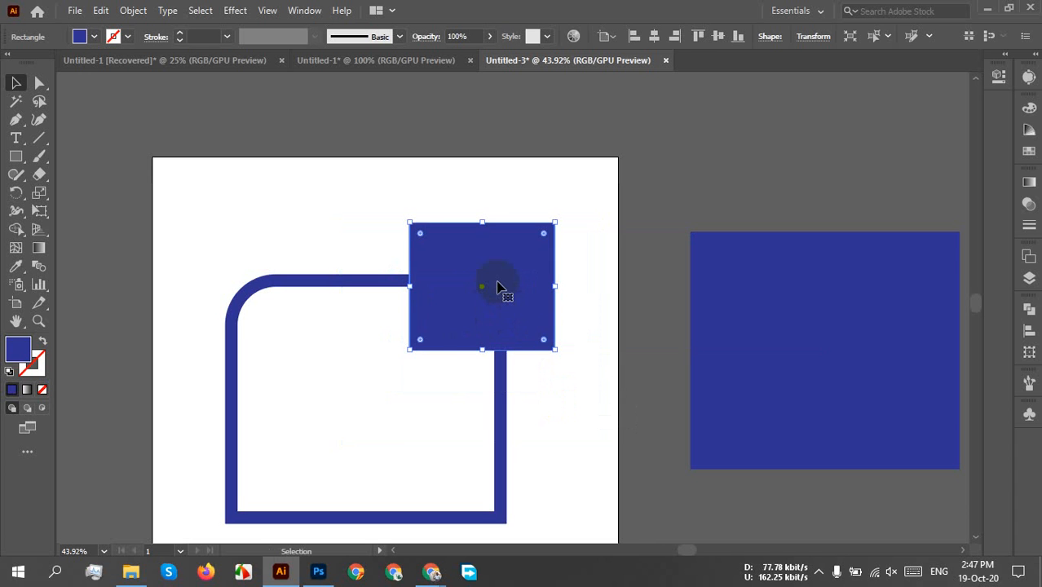
Move the small solid rectangle slightly up over the outlined shape's upper-right corner and deselect it
click(445, 286)
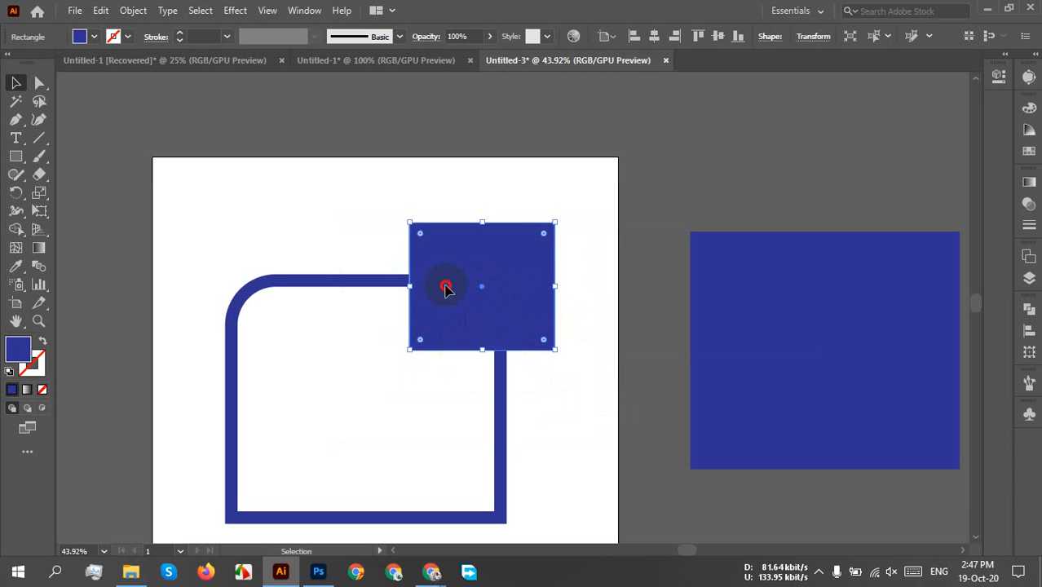
drag(445, 287, 443, 281)
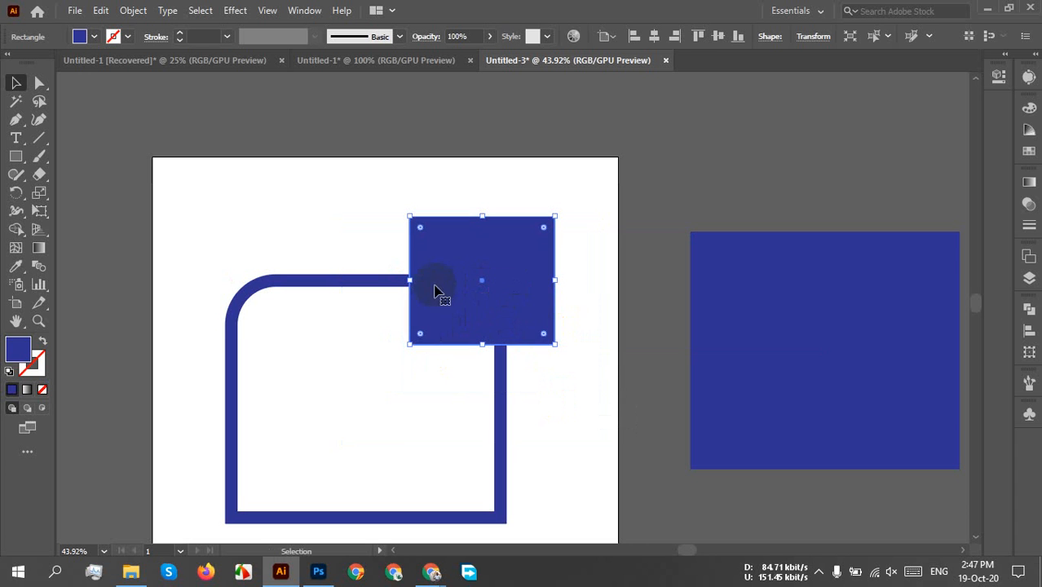
click(568, 286)
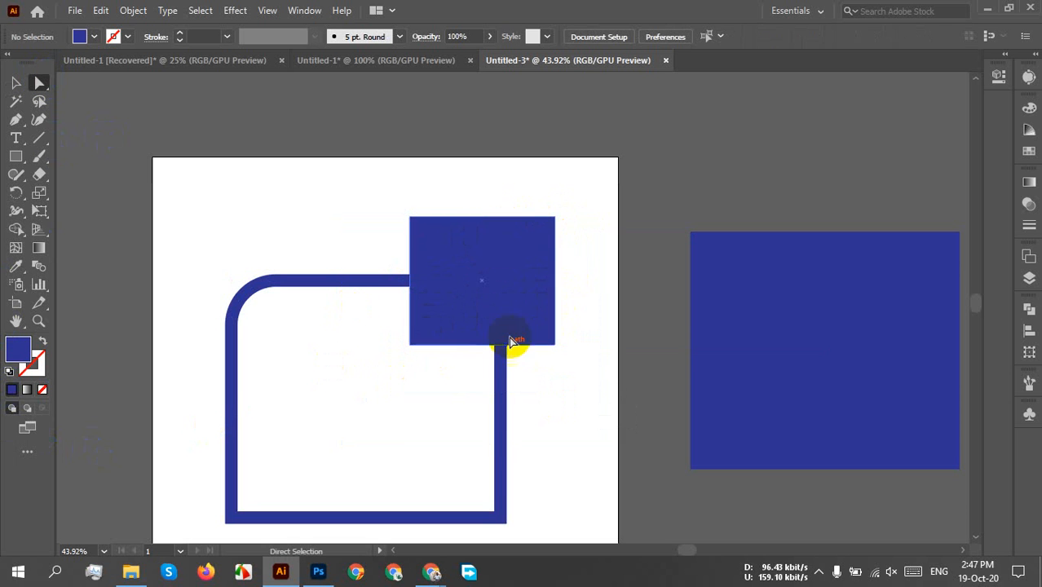
Fully round every corner of the small rectangle except its lower-right one, to a radius of about 137 px, and deselect it
drag(425, 376, 378, 336)
drag(369, 179, 630, 269)
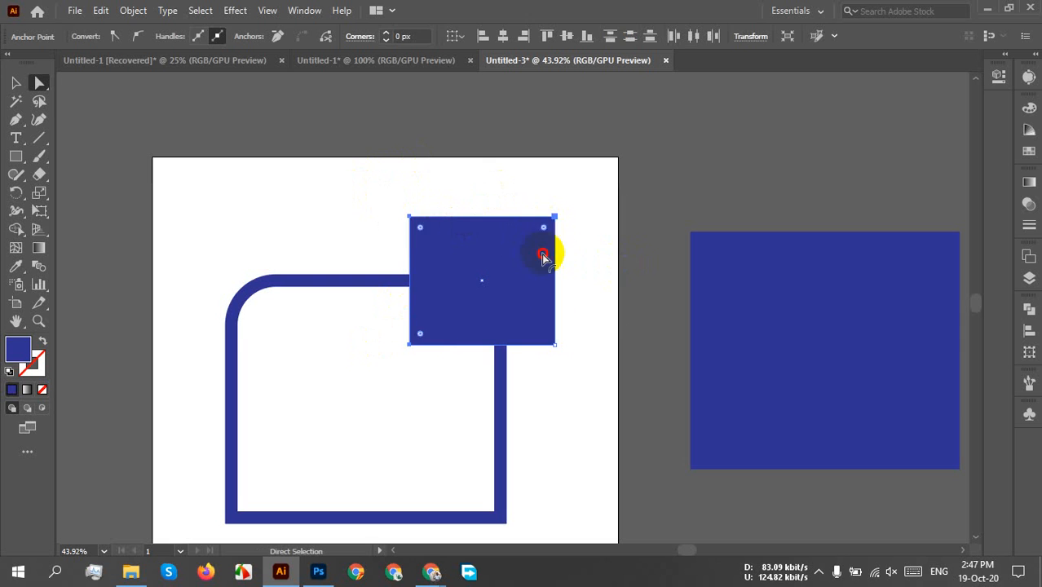
drag(543, 255, 609, 476)
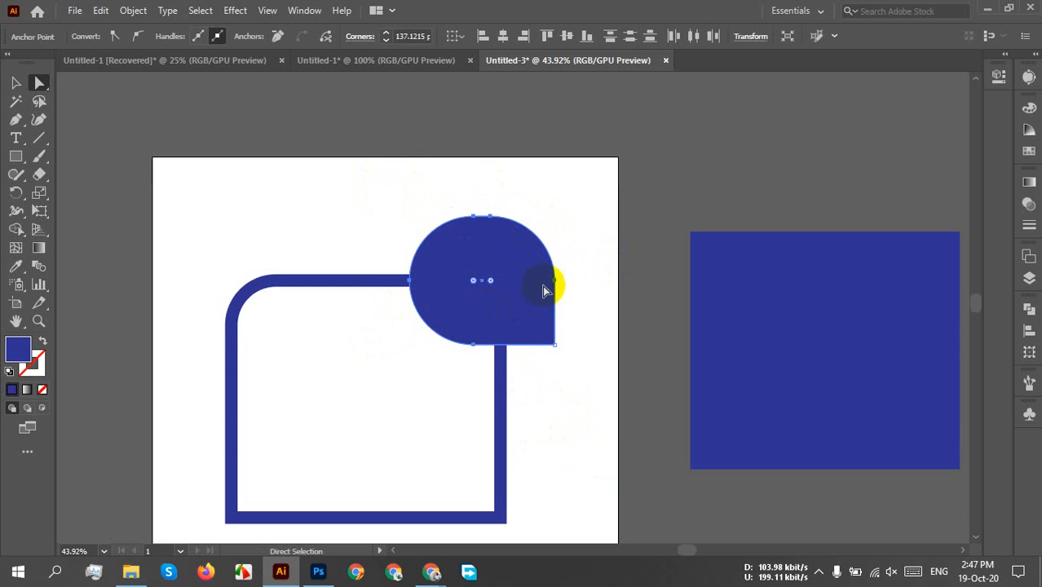
click(582, 264)
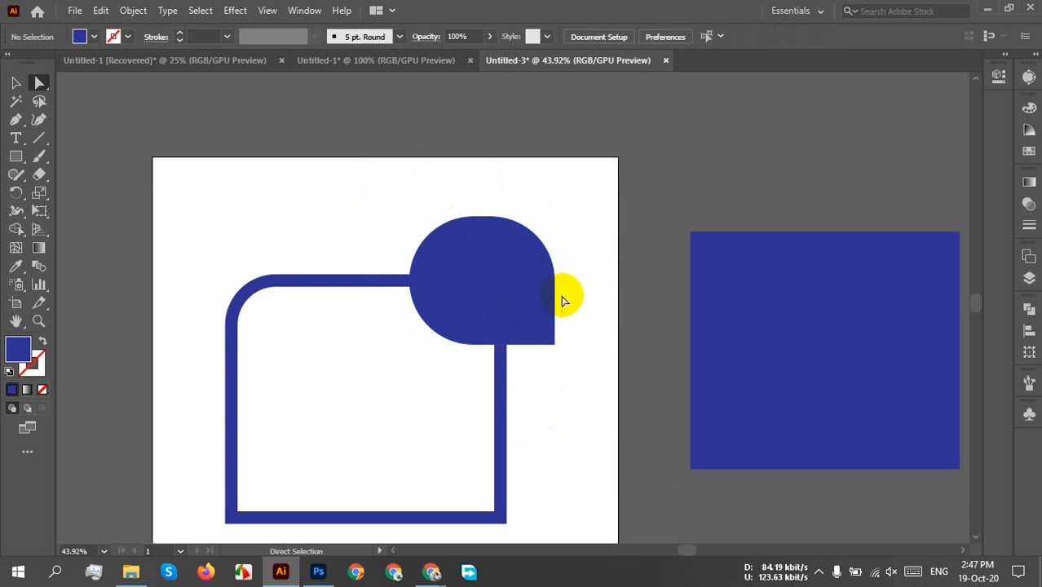
click(507, 255)
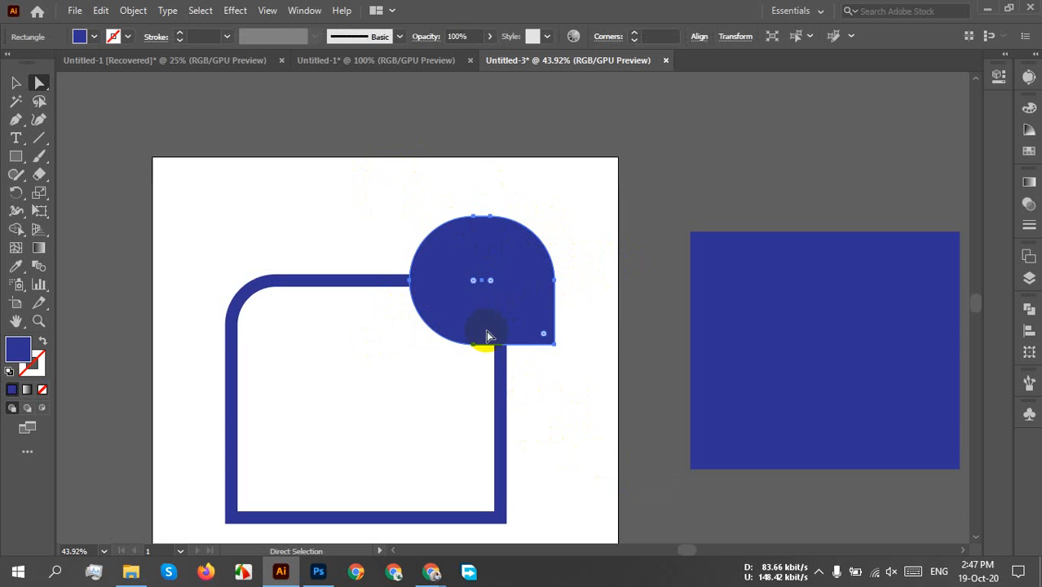
drag(492, 285, 431, 366)
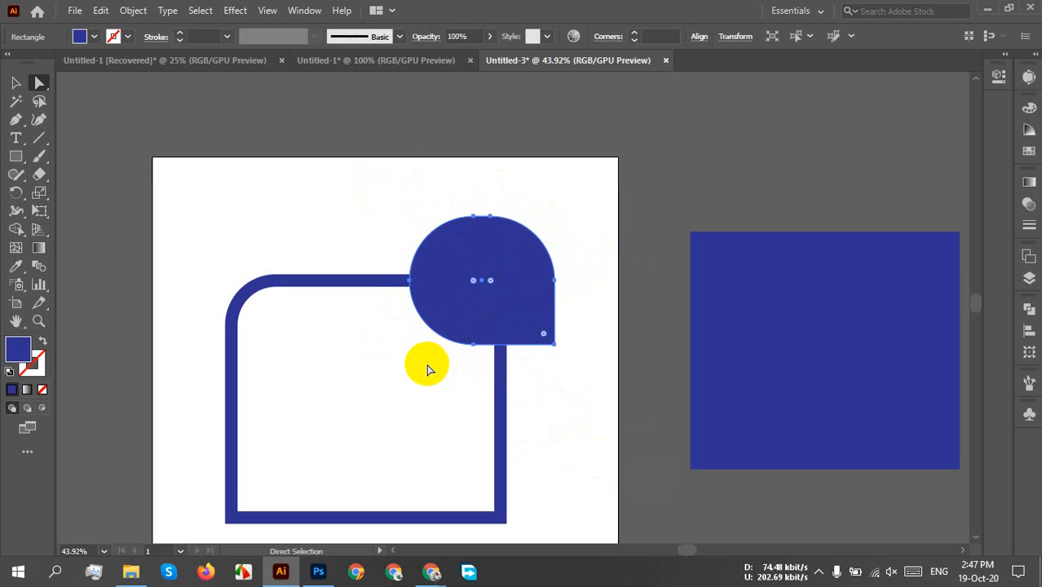
click(616, 229)
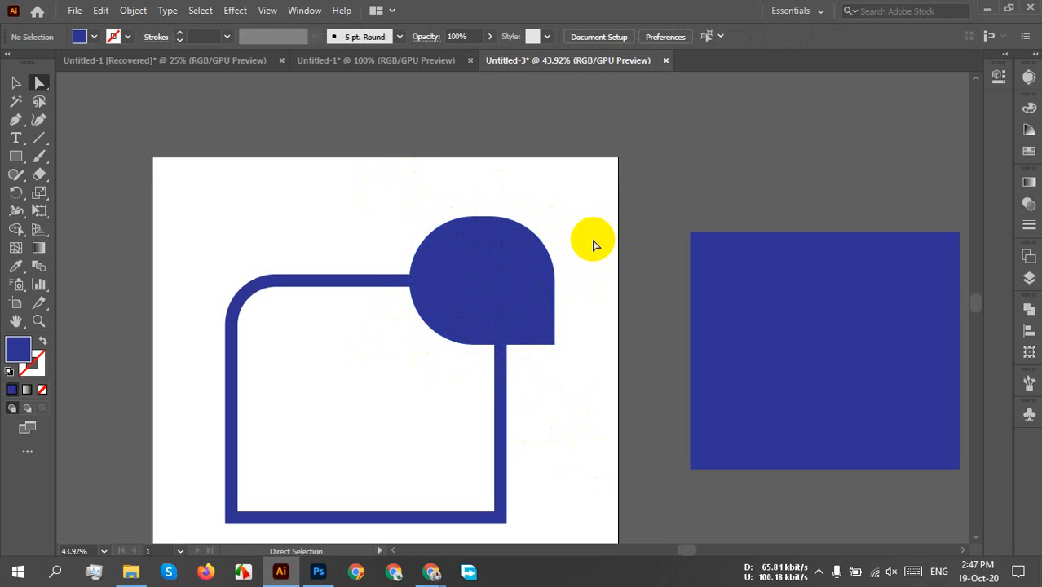
Swap the fill and stroke of the small rounded shape so it has a blue outline and no fill
scroll(489, 175, down, 3)
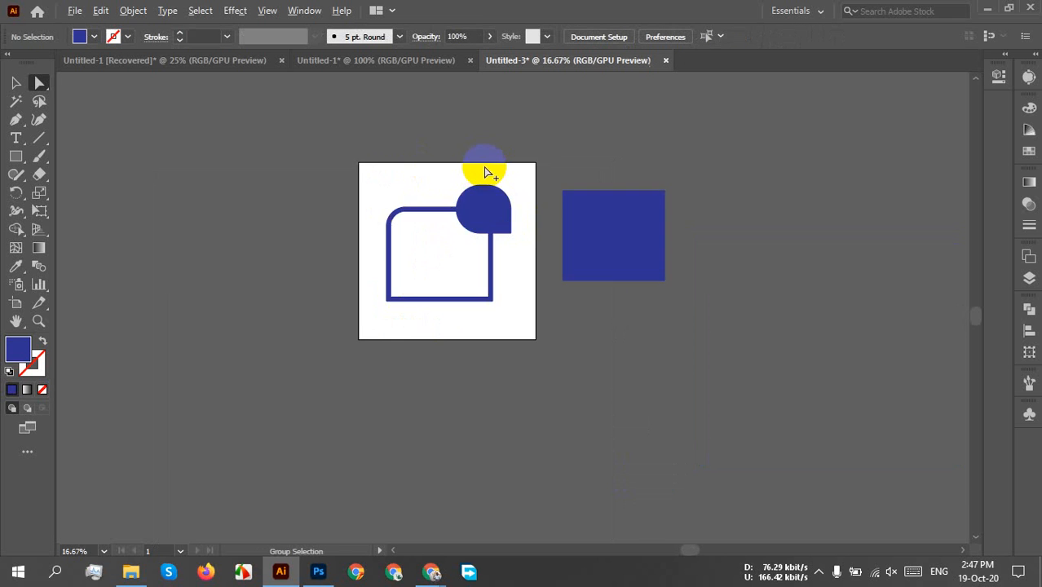
scroll(433, 237, up, 3)
scroll(434, 238, up, 1)
drag(619, 235, 555, 281)
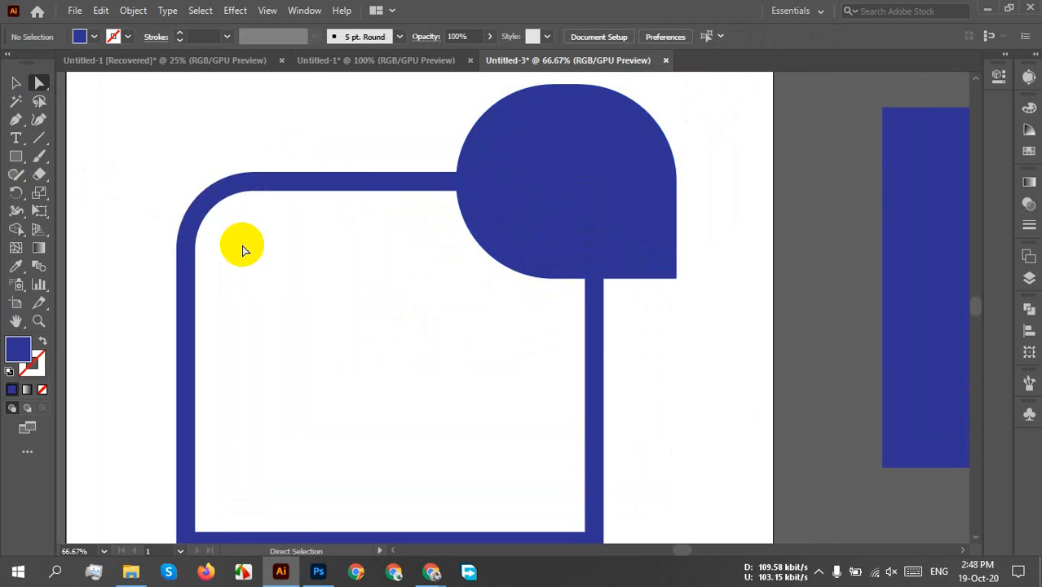
scroll(503, 187, up, 2)
click(563, 241)
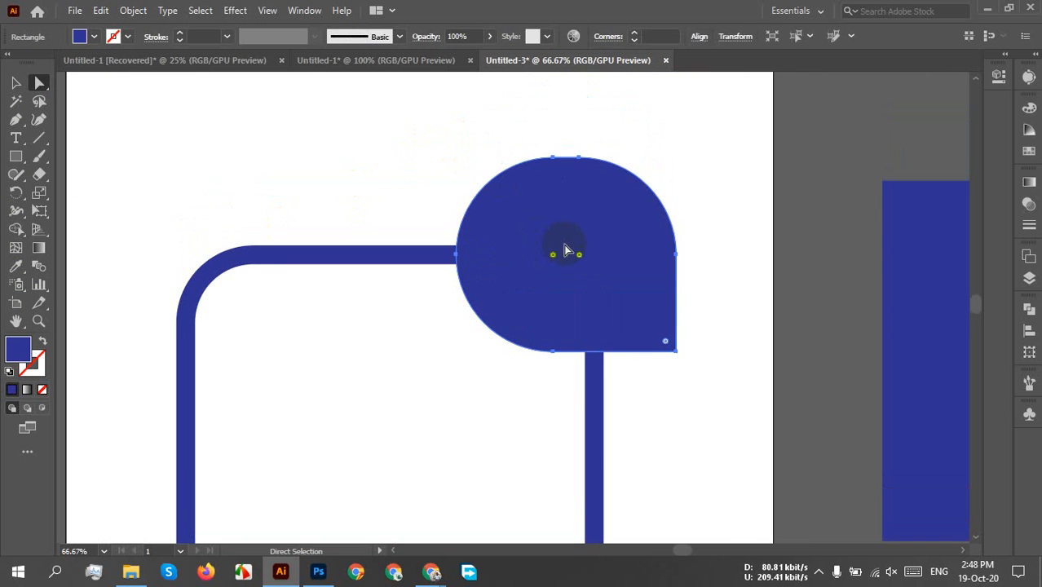
click(43, 341)
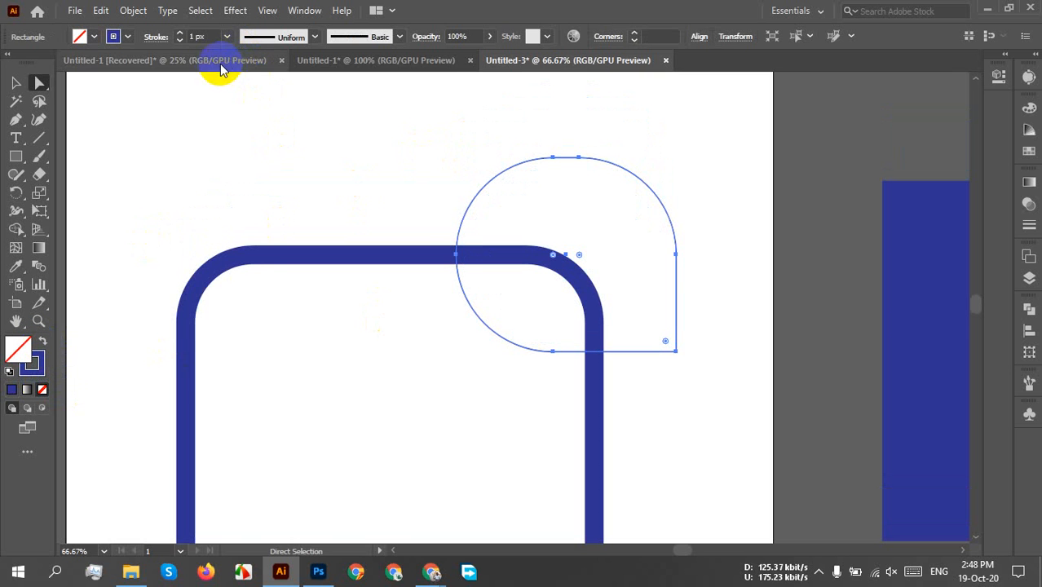
Switch to the Google Meet window to check the ongoing call, and return to Illustrator
mouse_move(430, 568)
click(367, 522)
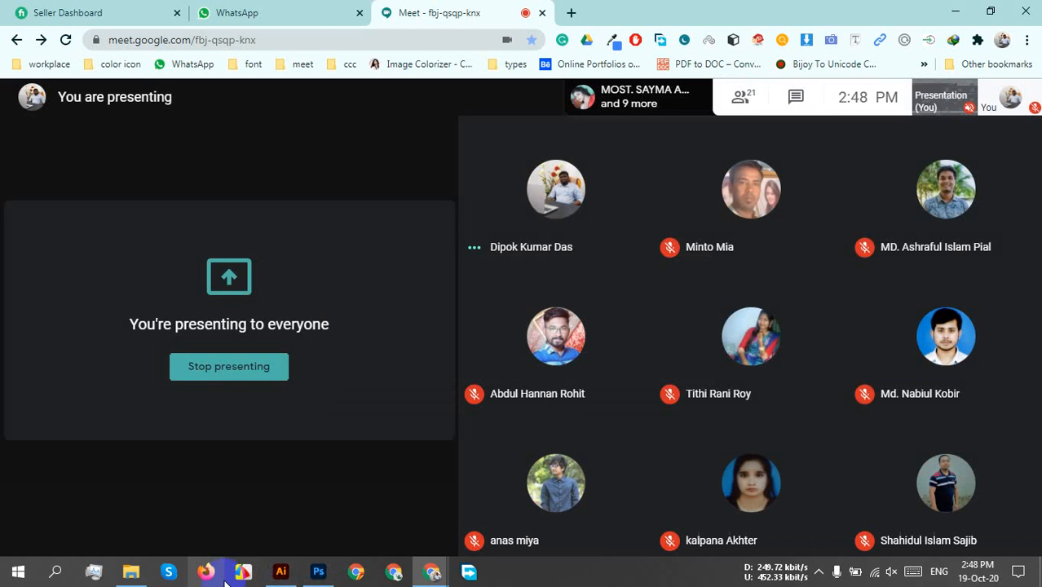
click(277, 573)
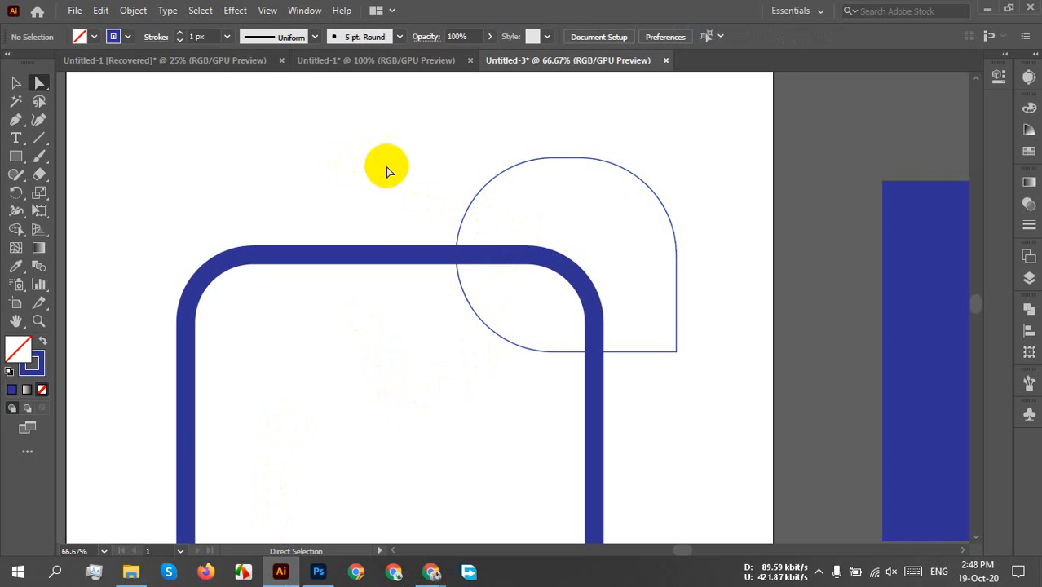
Try to copy the large outlined shape's stroke to the small rounded outline with the Eyedropper, and reselect its upper anchor points
drag(386, 159, 598, 218)
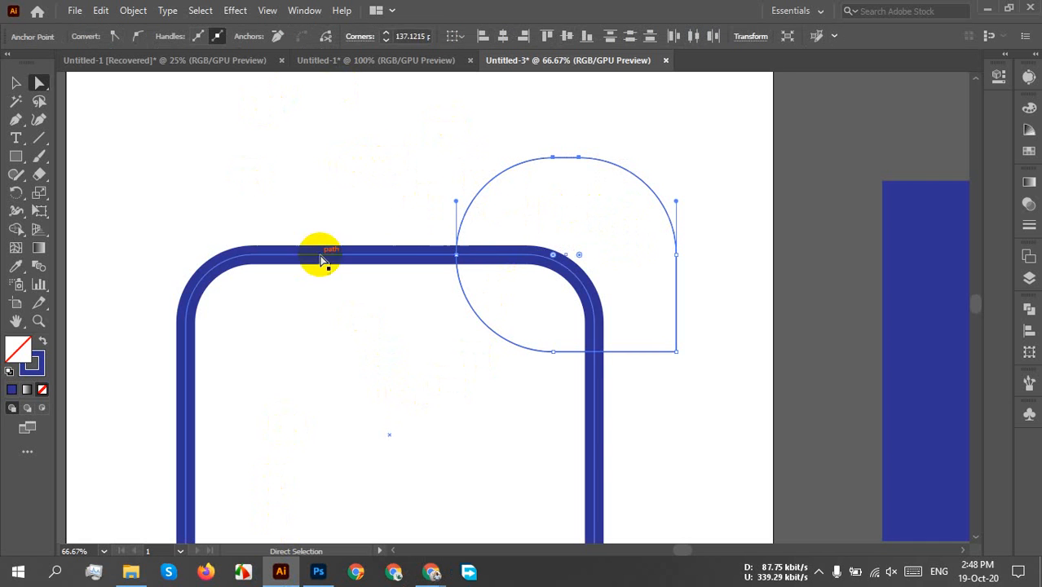
click(18, 269)
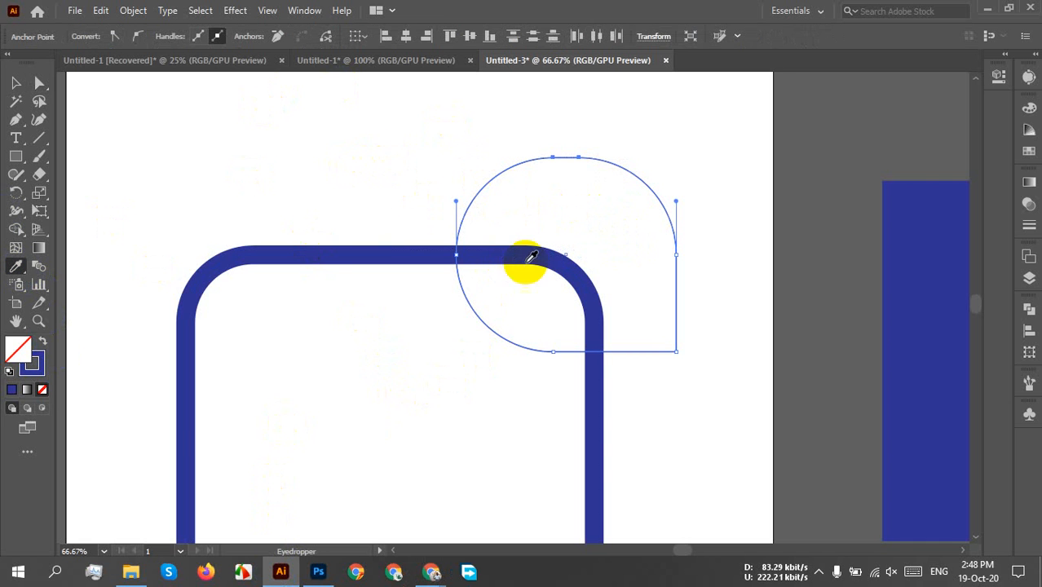
click(437, 254)
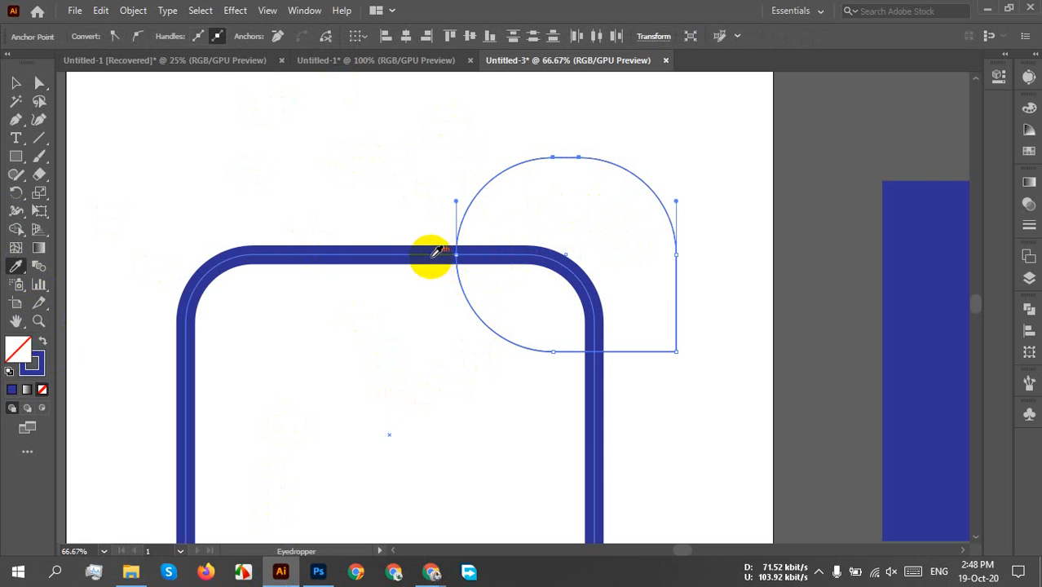
click(436, 247)
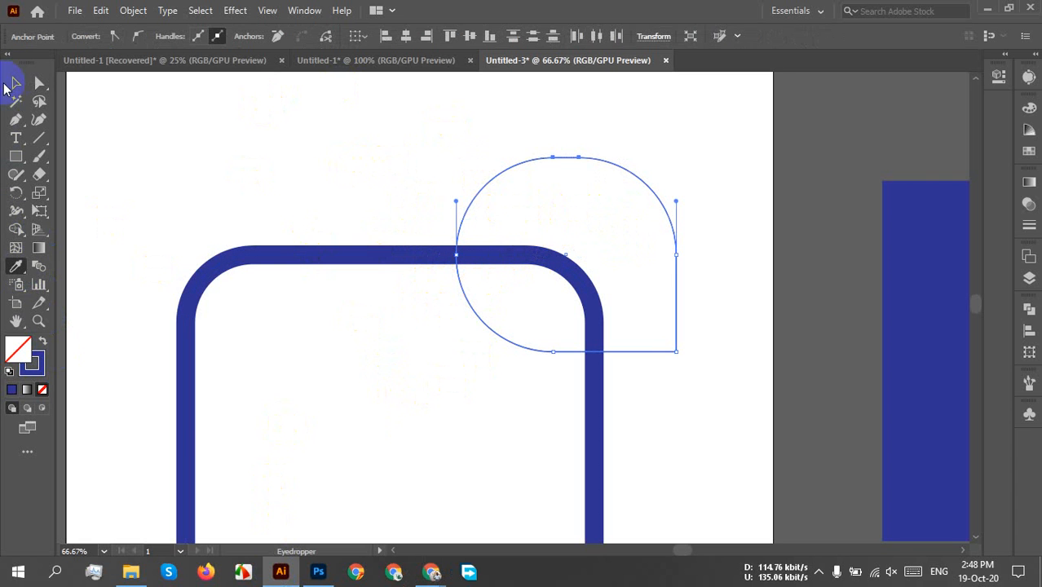
click(15, 82)
click(39, 82)
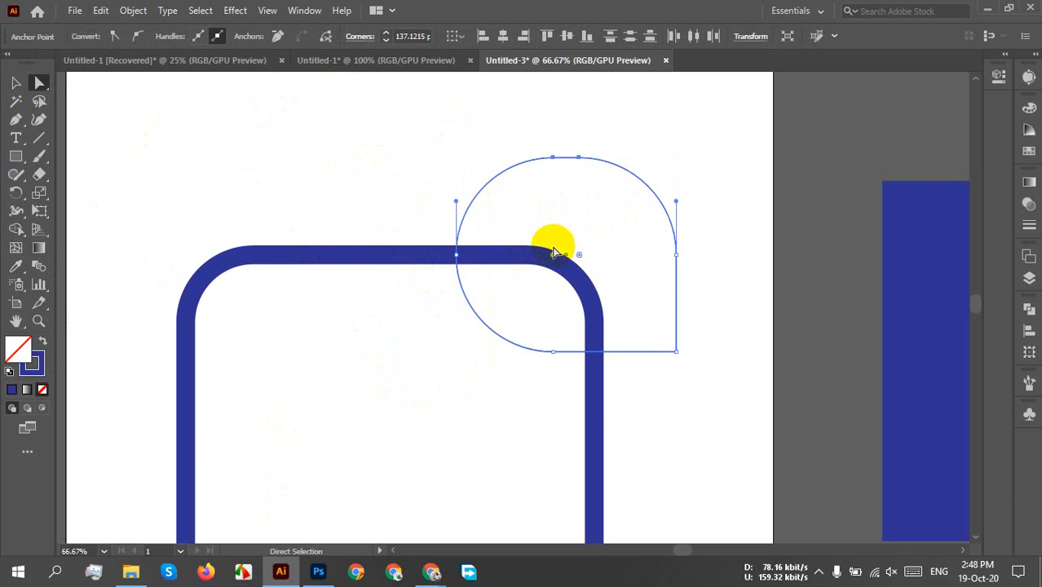
click(596, 241)
drag(507, 128, 677, 212)
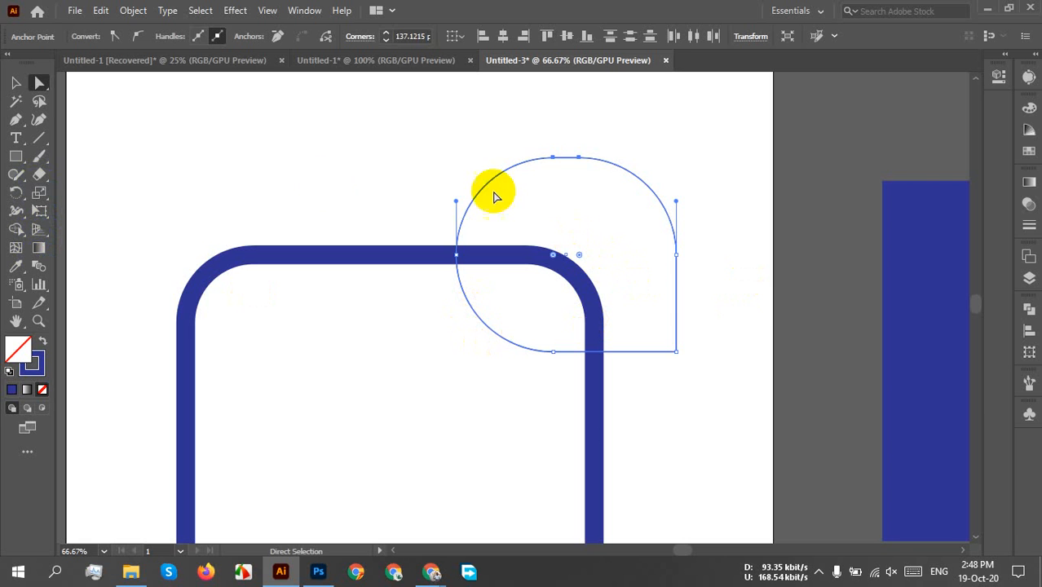
Select the whole small rounded outline with the Selection tool, set its stroke weight to 20 px and deselect it
click(18, 82)
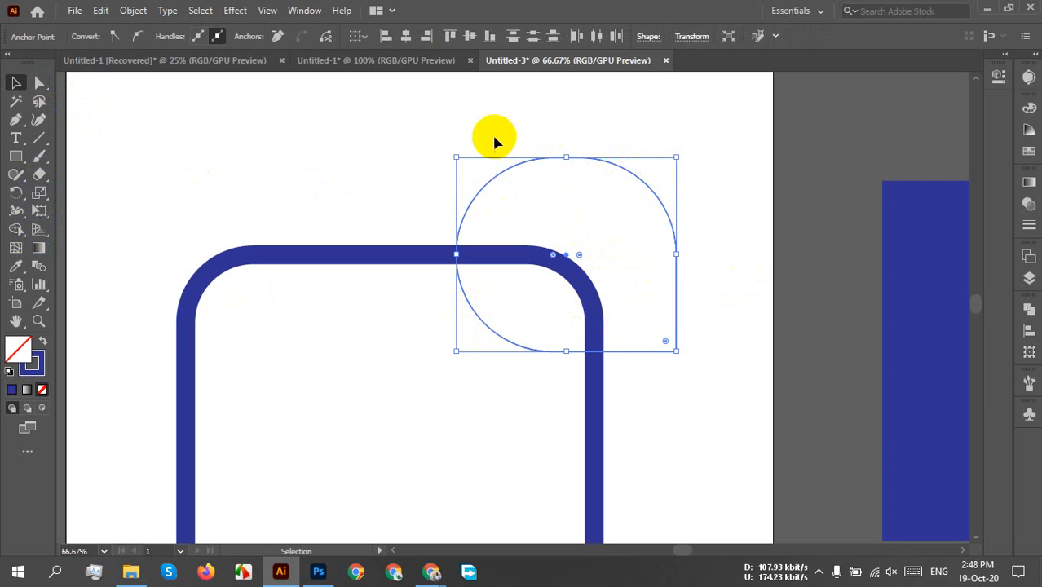
click(242, 96)
drag(242, 96, 608, 203)
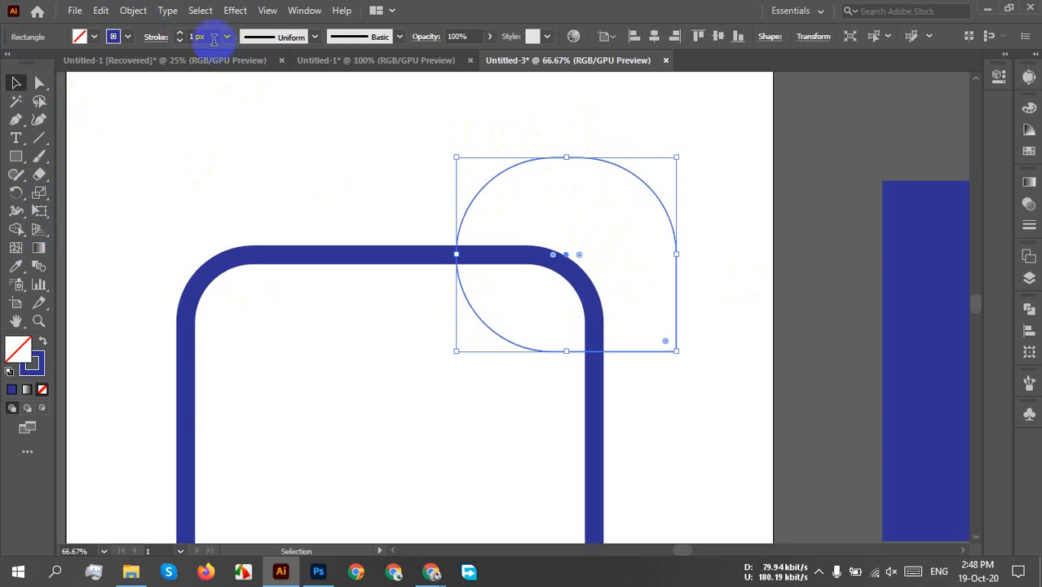
key(Up)
key(Up)
key(Up)
key(Up)
key(Up)
key(Up)
key(Up)
key(Up)
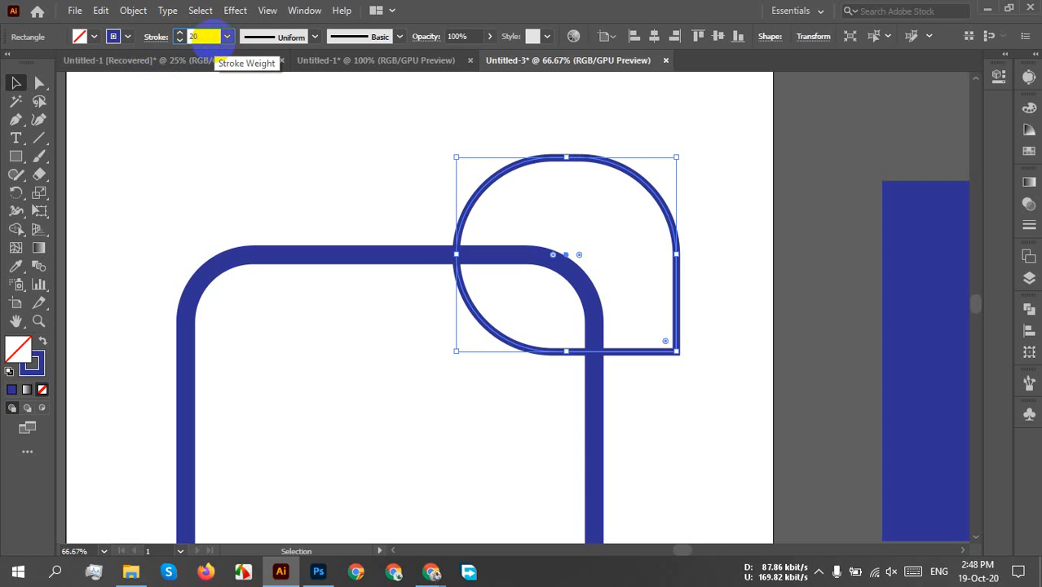
click(313, 173)
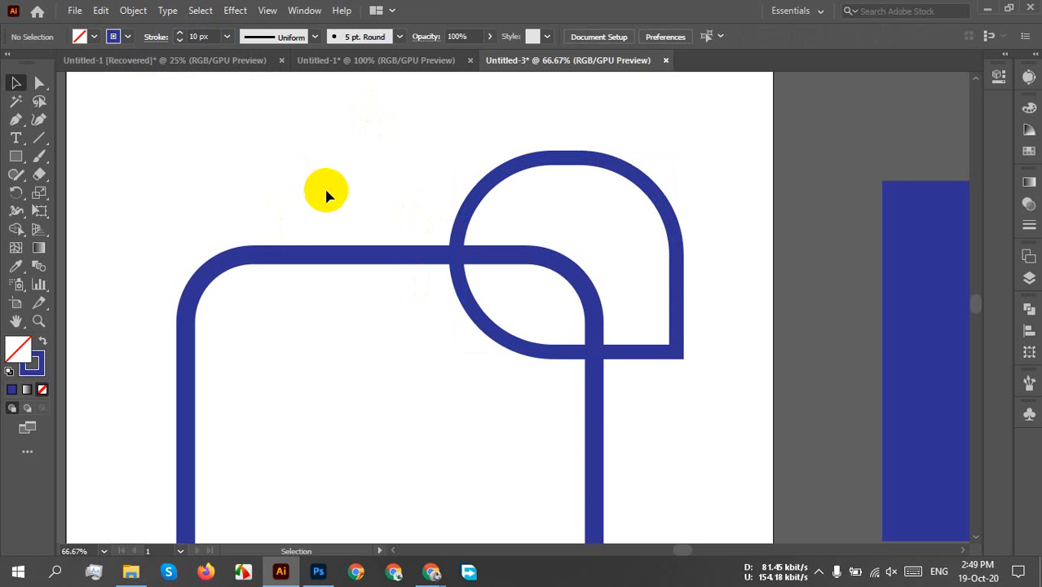
Select both outlined shapes together and the large one alone to compare their selections and stroke weight, and deselect
drag(283, 203, 644, 410)
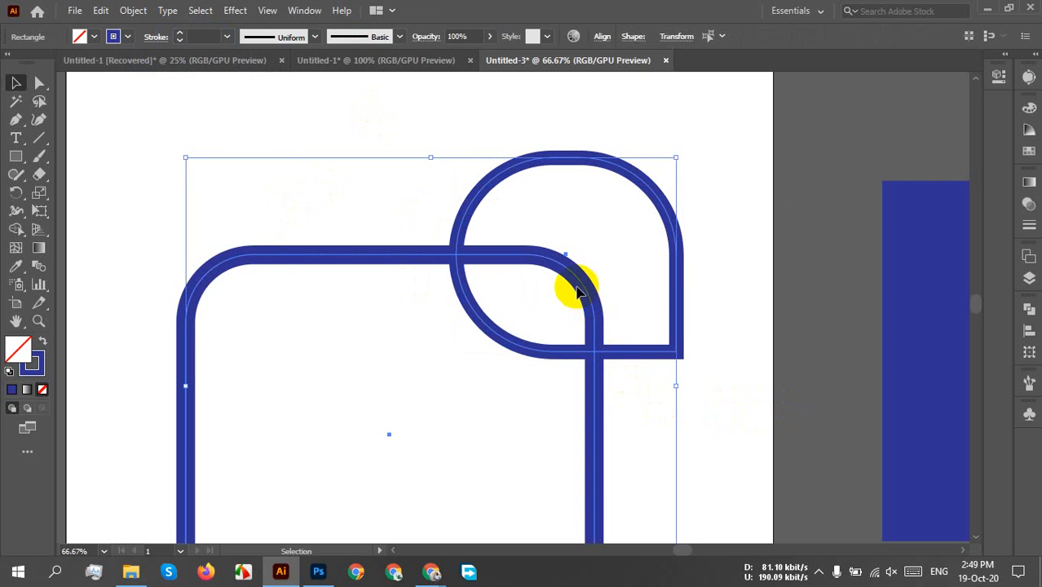
click(249, 182)
drag(248, 189, 344, 299)
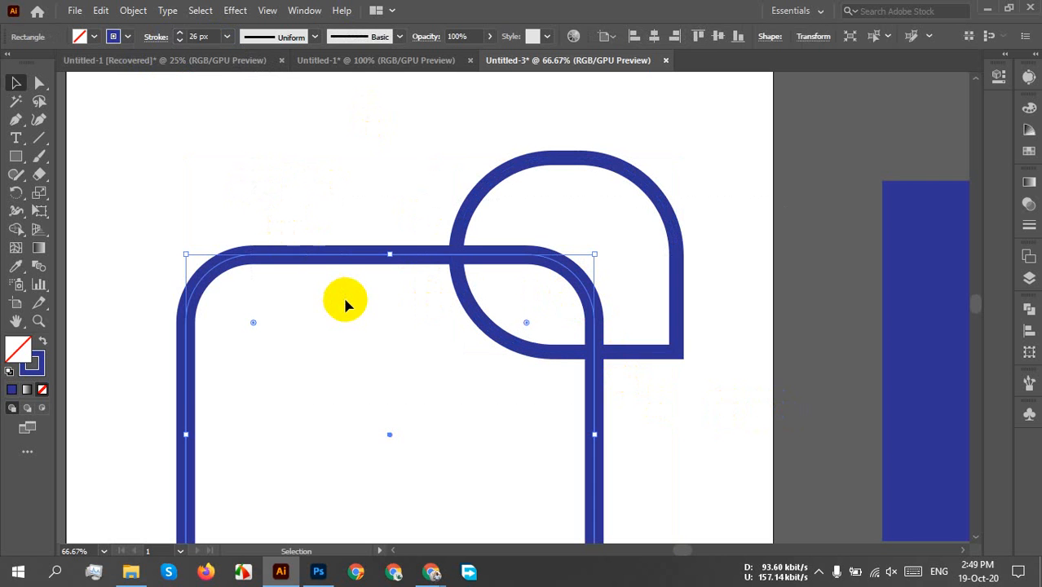
click(343, 243)
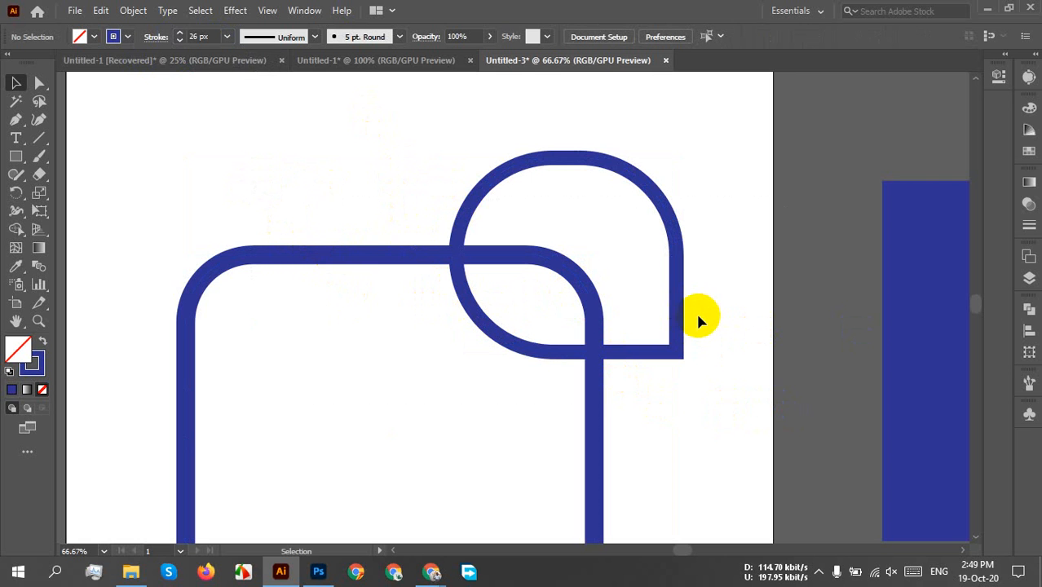
Place a copy of the solid blue rectangle over the large outlined shape's bottom edge and scale it to about 60 percent
scroll(650, 391, down, 2)
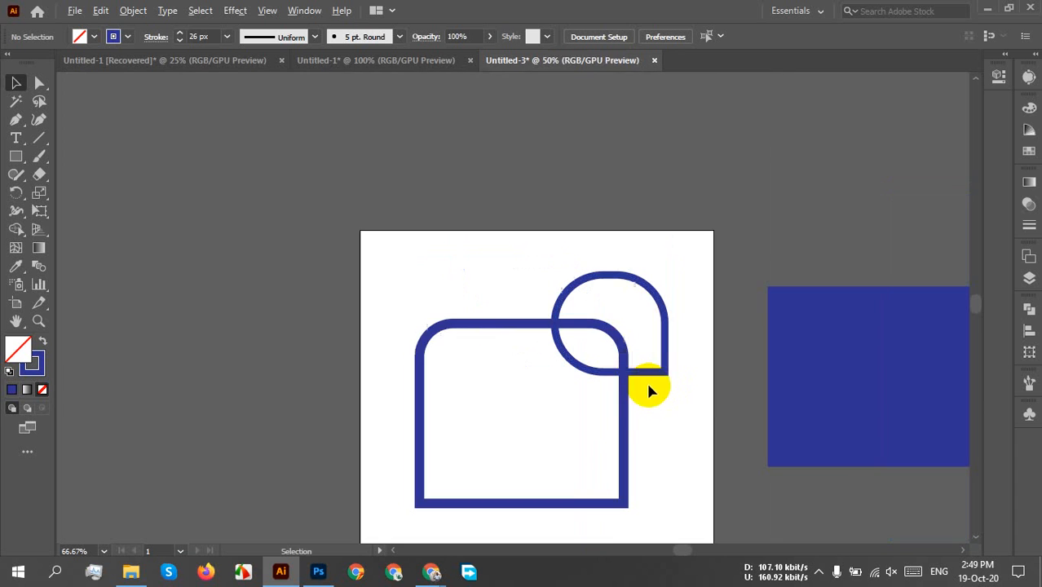
drag(621, 419, 577, 265)
drag(895, 247, 895, 295)
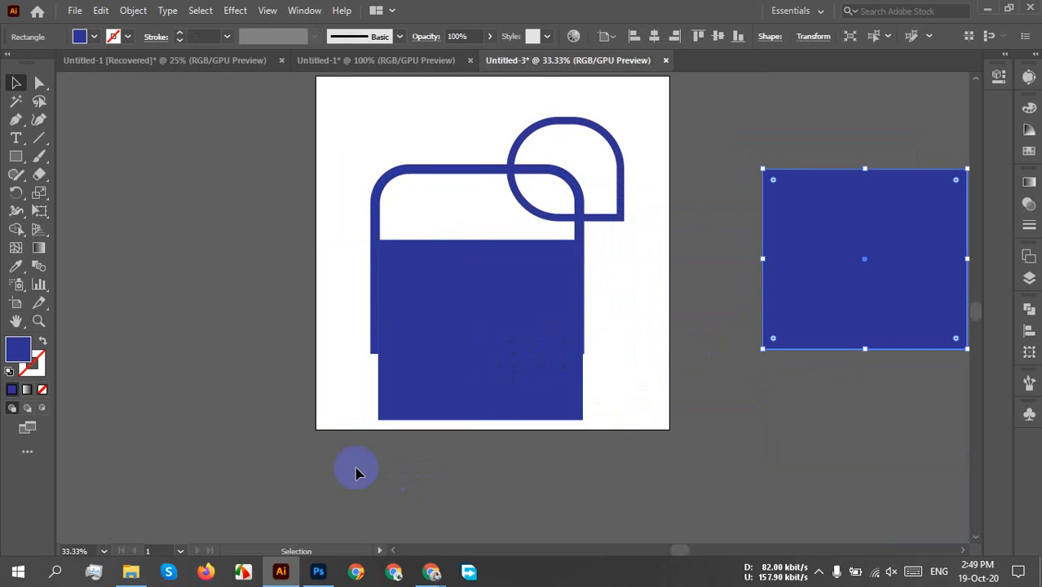
click(499, 403)
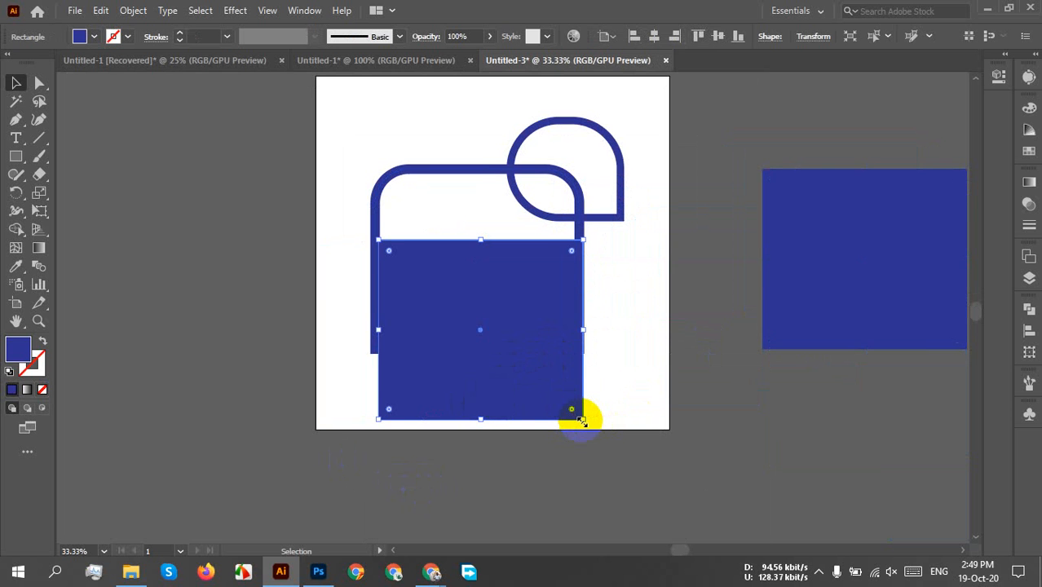
drag(582, 420, 556, 384)
Move the scaled solid rectangle up inside the large outlined shape and deselect it
scroll(488, 360, up, 2)
scroll(493, 342, up, 1)
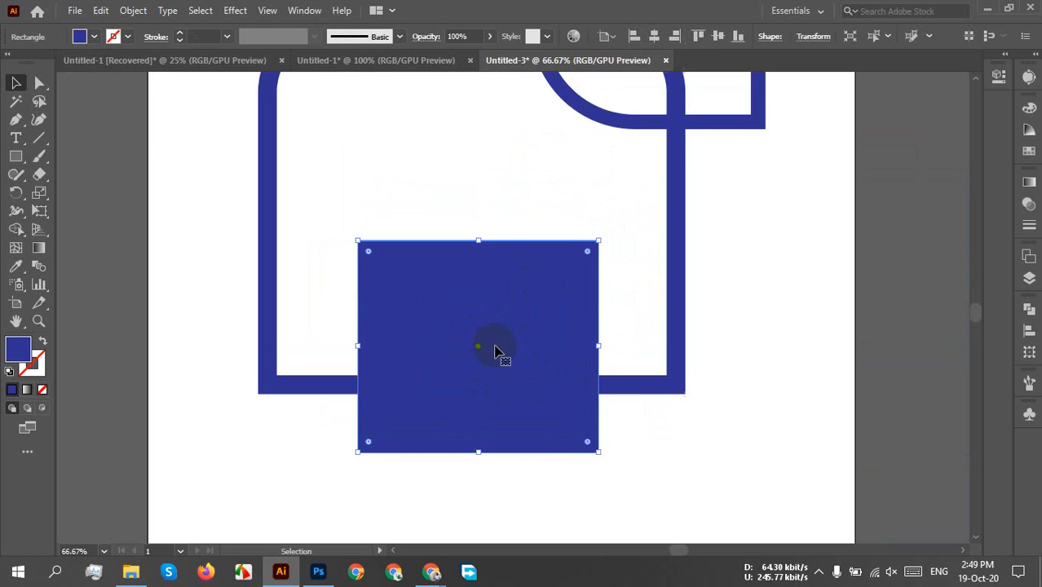
scroll(460, 412, up, 4)
drag(447, 483, 440, 371)
scroll(443, 372, down, 3)
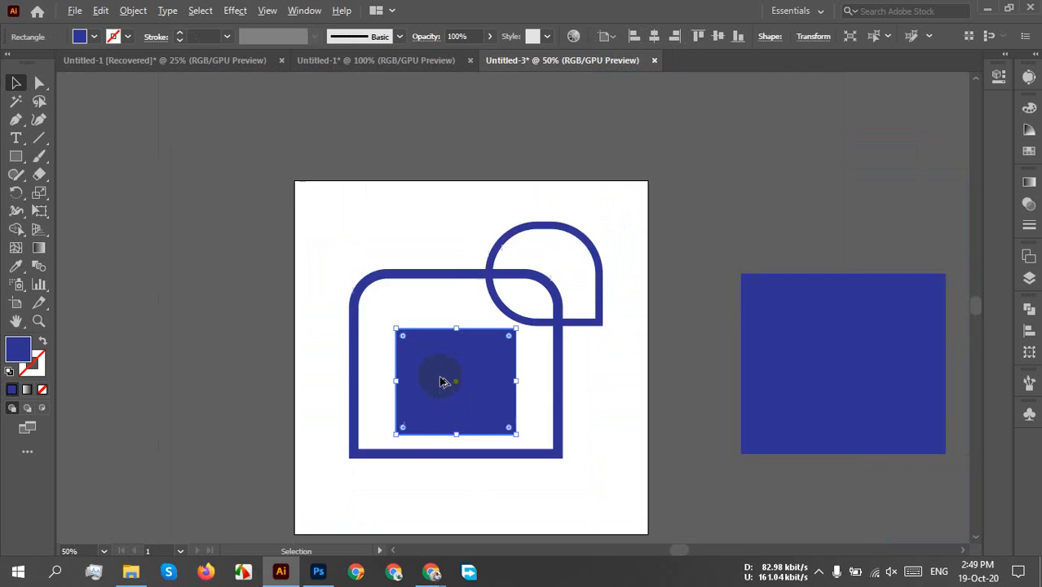
click(500, 453)
Move the solid rectangle down so that it overlaps the middle of the large outlined shape's bottom edge
scroll(440, 436, up, 2)
scroll(438, 441, up, 1)
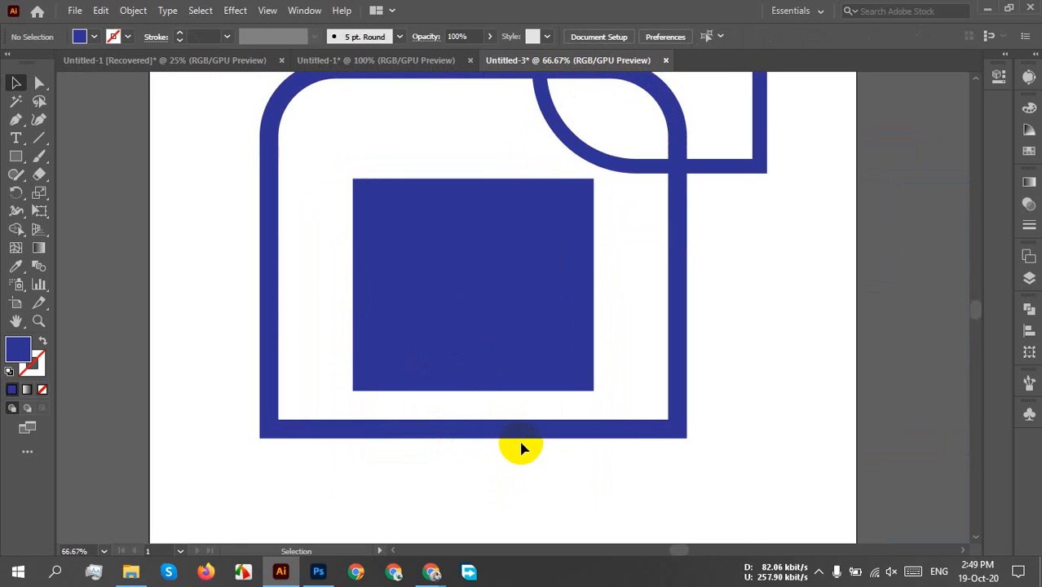
drag(524, 447, 494, 361)
drag(495, 307, 474, 378)
scroll(476, 383, up, 1)
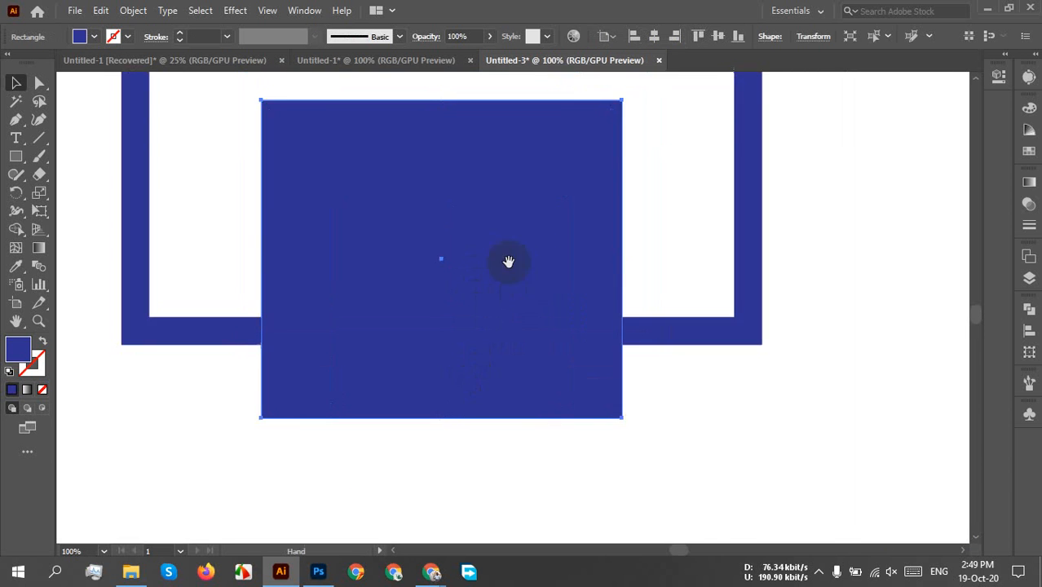
Move the solid blue rectangle up inside the large outlined shape, clear of its bottom edge
drag(507, 261, 468, 302)
scroll(500, 346, down, 1)
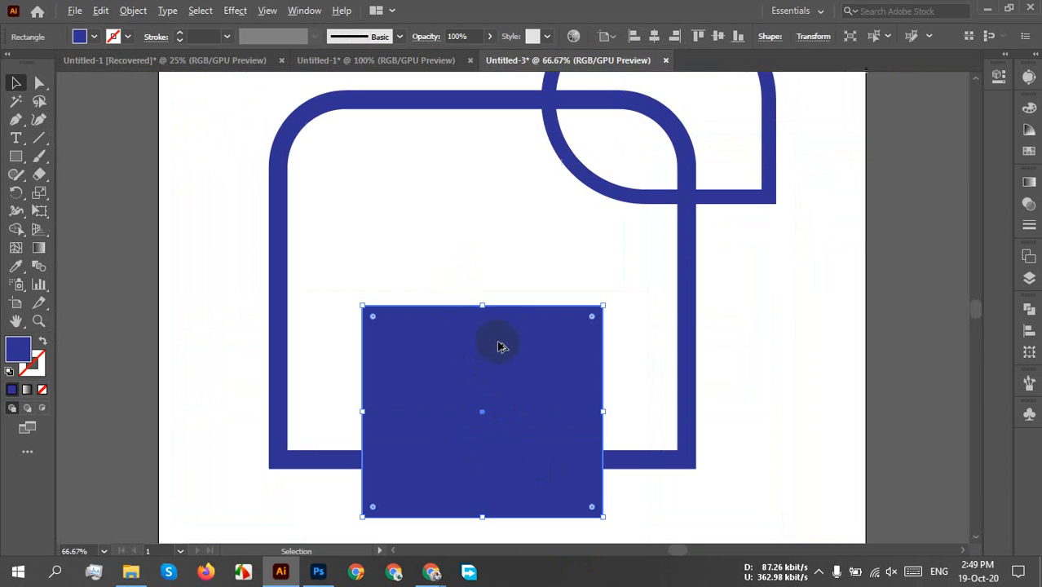
drag(504, 423, 500, 345)
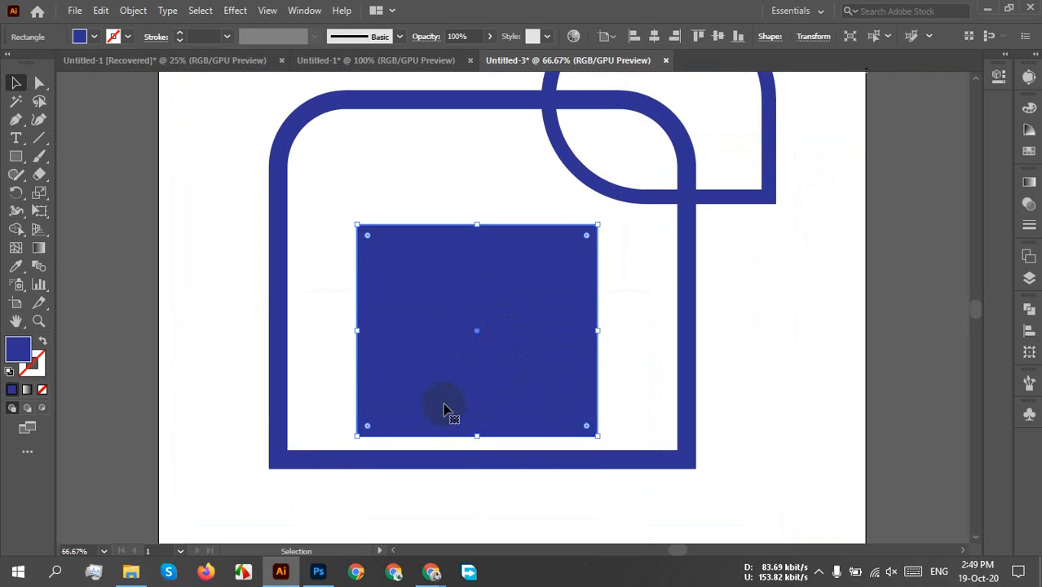
mouse_move(430, 570)
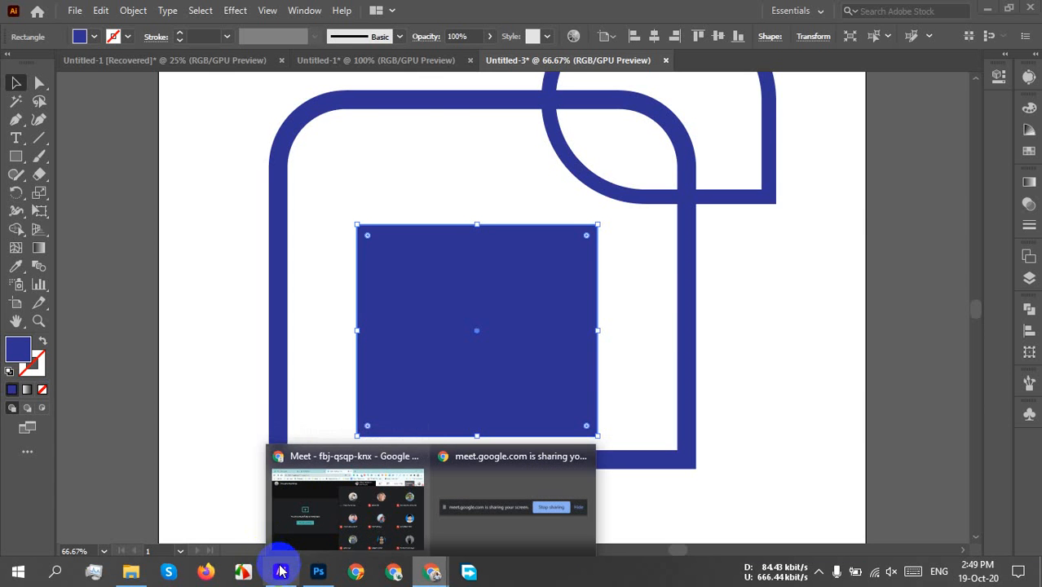
click(280, 572)
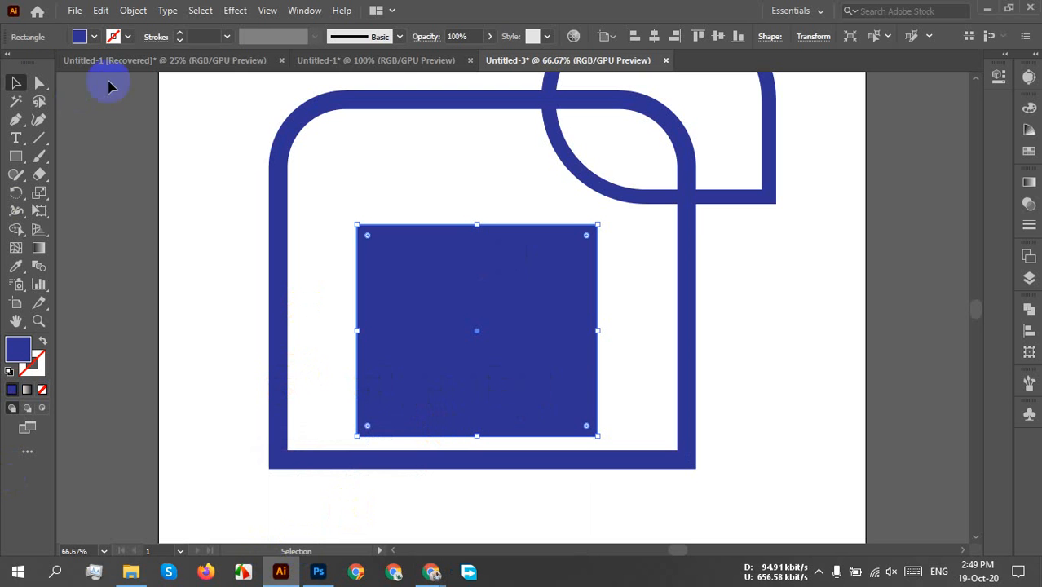
Try to round the two top corners of the solid rectangle with the Direct Selection tool, and undo each attempt
click(39, 83)
click(337, 232)
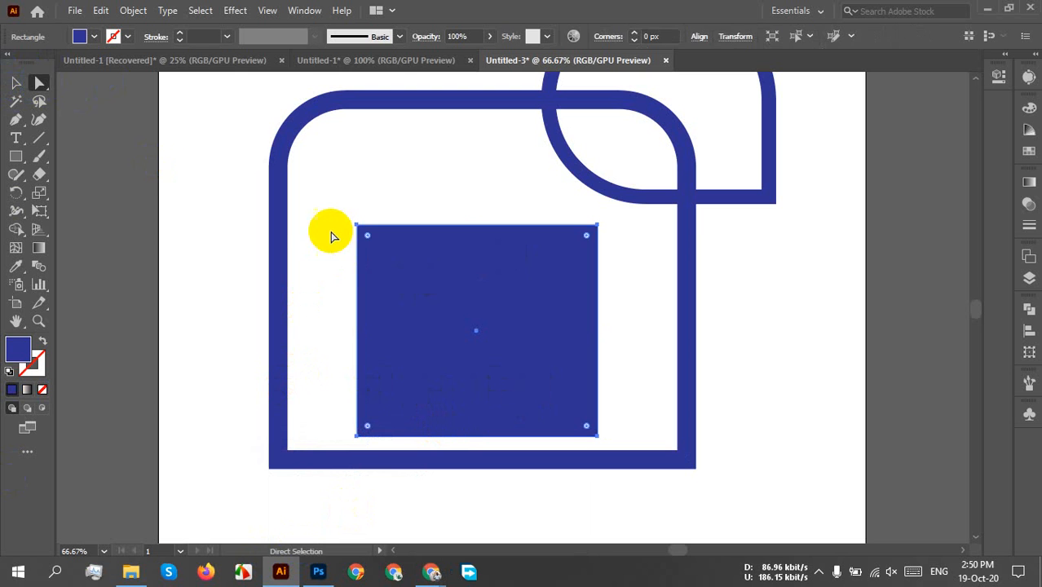
click(619, 246)
drag(610, 225, 500, 246)
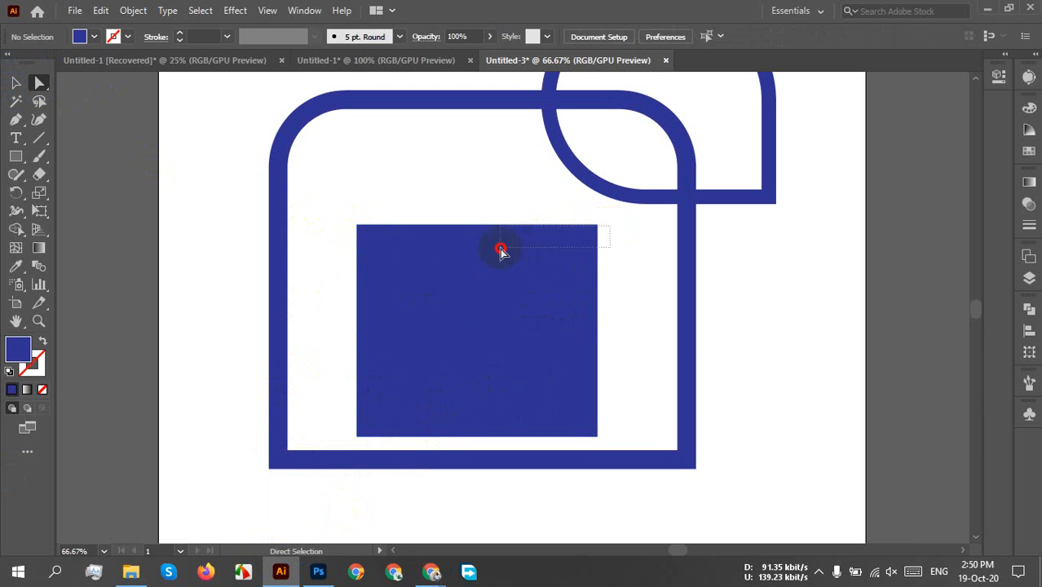
drag(369, 245, 355, 224)
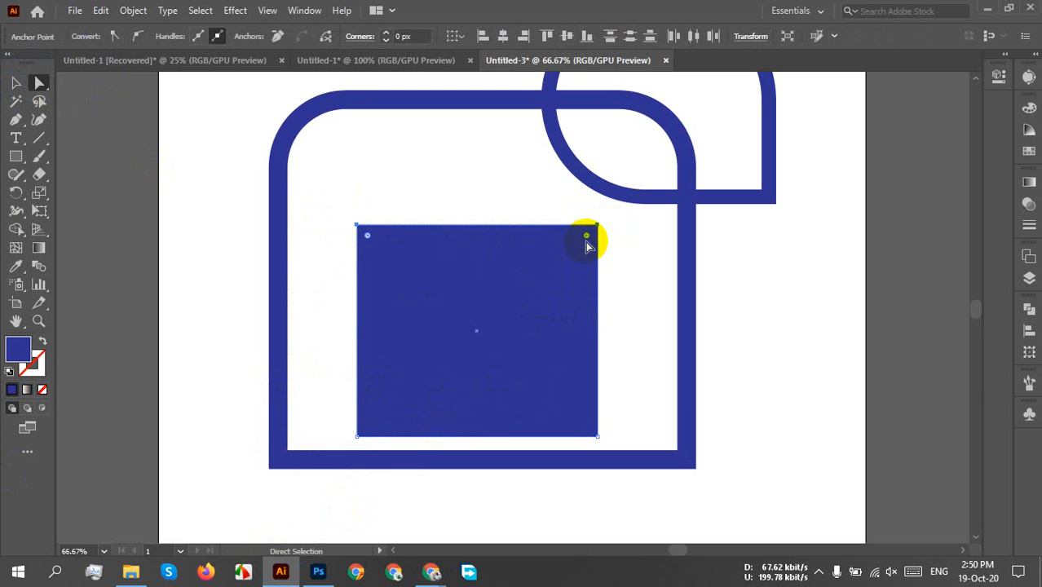
drag(589, 245, 459, 461)
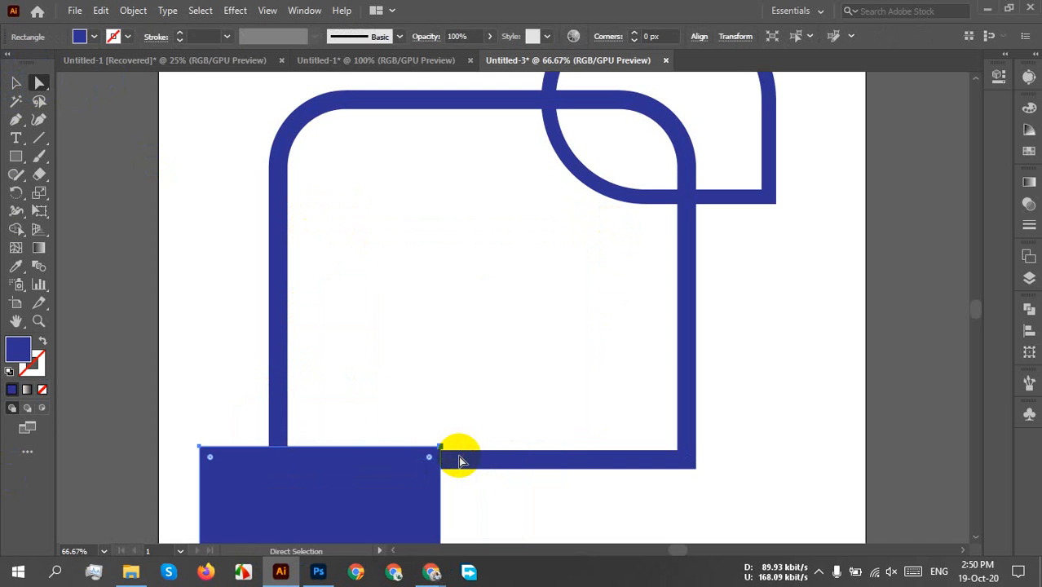
key(ctrl+z)
click(600, 274)
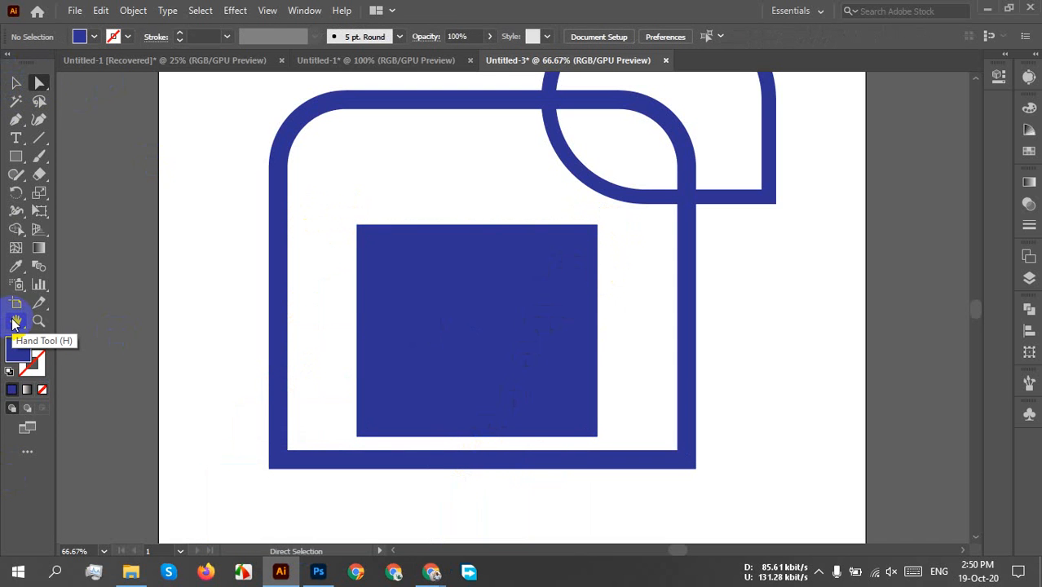
drag(318, 211, 599, 279)
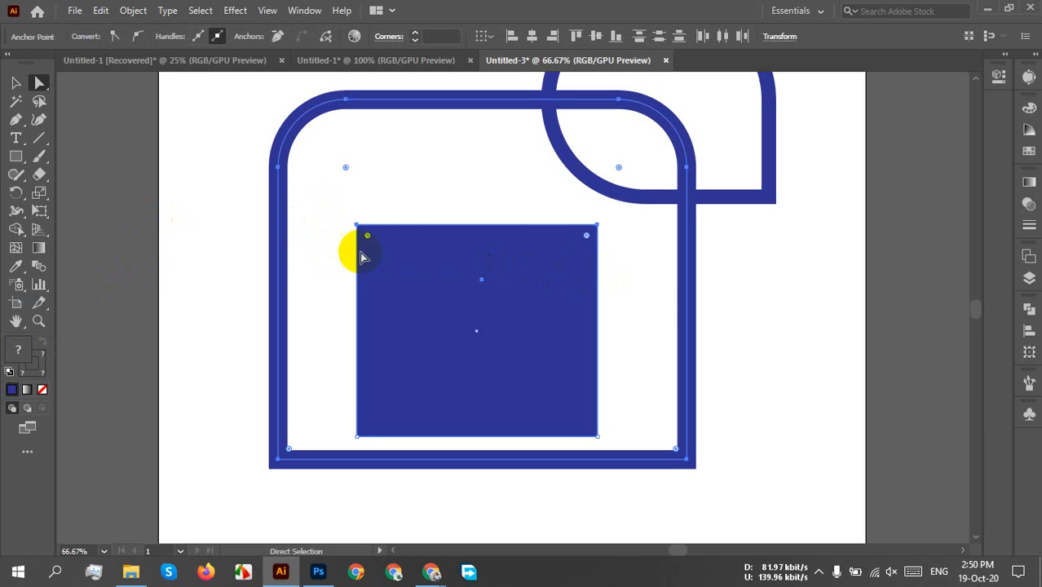
drag(373, 236, 564, 375)
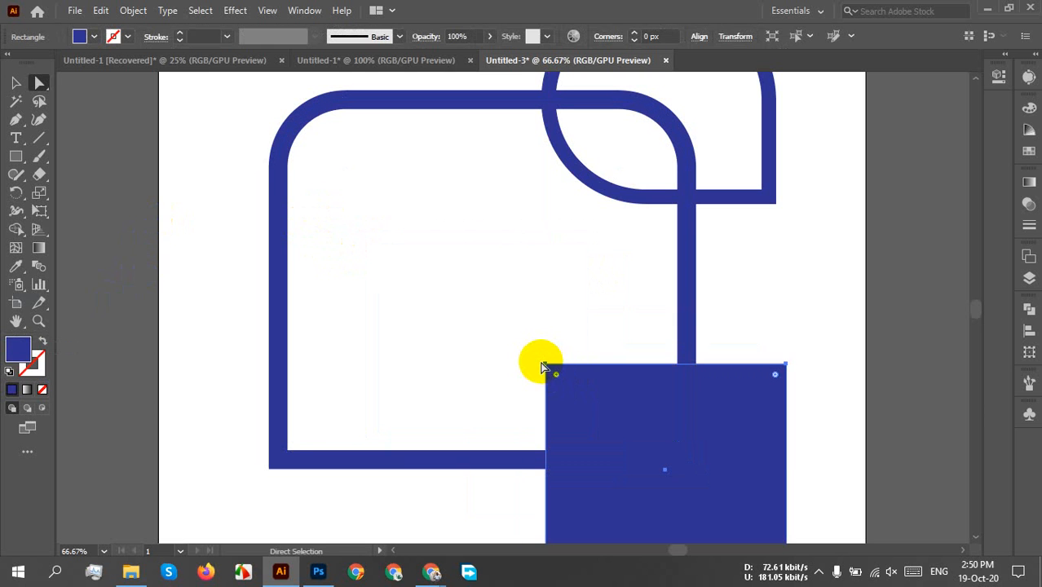
key(ctrl+z)
click(343, 209)
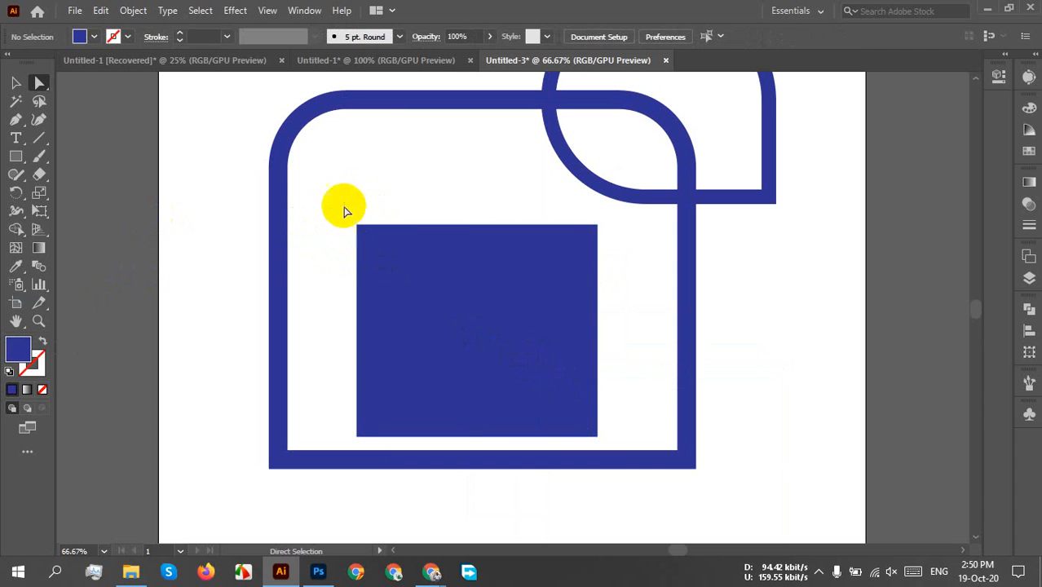
Round the solid rectangle's two top corners into a full arch of about 170 px radius, and swap its fill and stroke
mouse_move(326, 216)
mouse_down()
mouse_move(477, 262)
mouse_move(609, 261)
mouse_move(591, 268)
mouse_move(570, 256)
mouse_move(551, 302)
mouse_move(431, 389)
mouse_move(461, 396)
mouse_up()
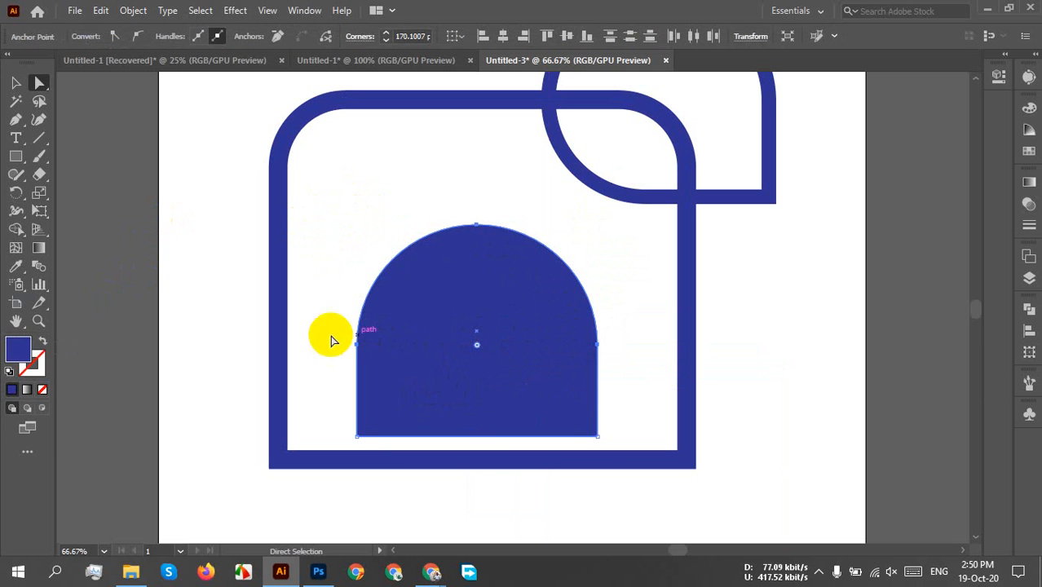
click(41, 342)
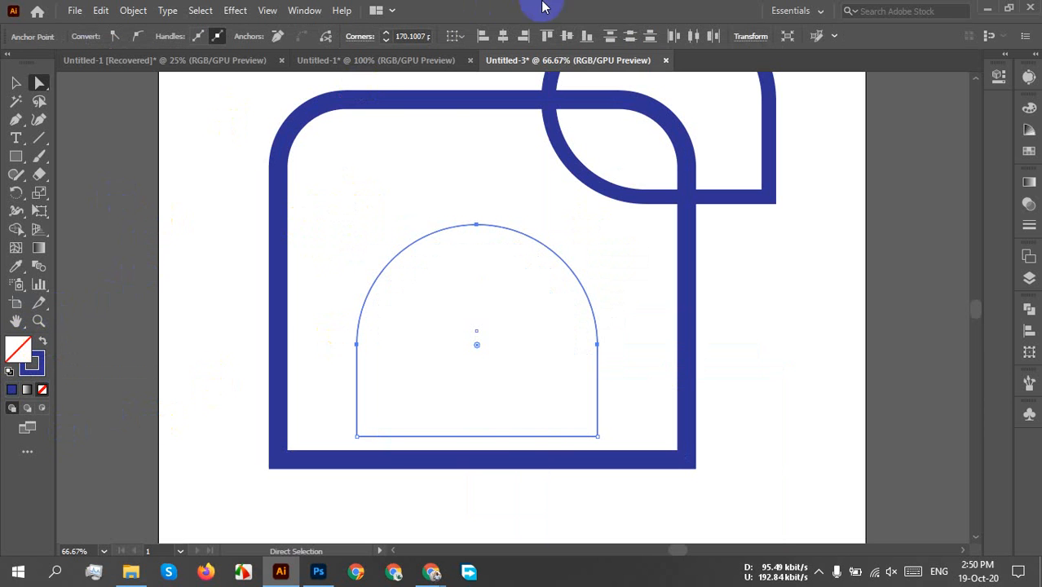
click(210, 241)
Select the whole arch outline, set its stroke weight to 20 px, and deselect it
drag(377, 263, 464, 291)
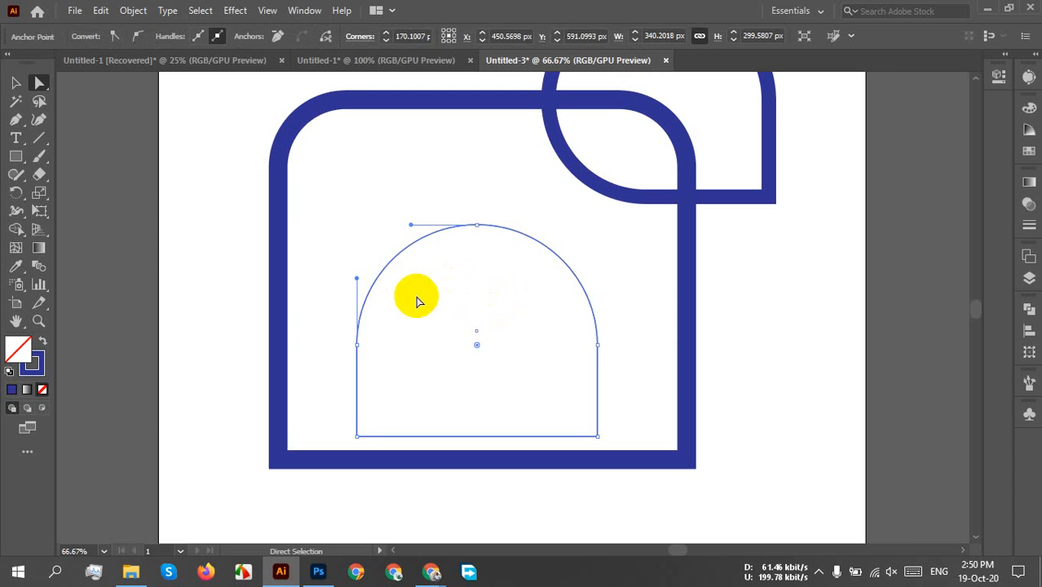
click(15, 83)
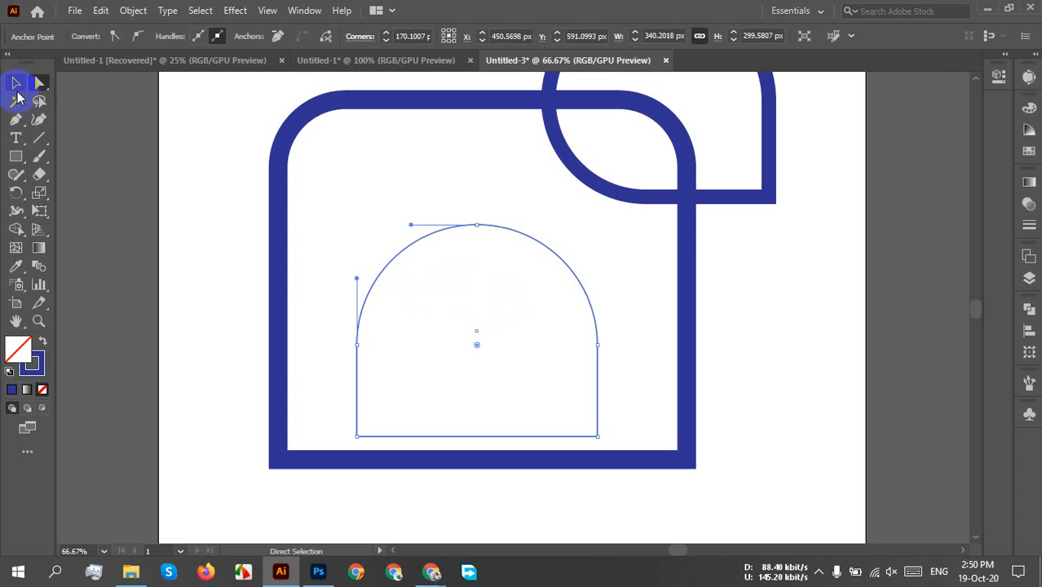
click(195, 233)
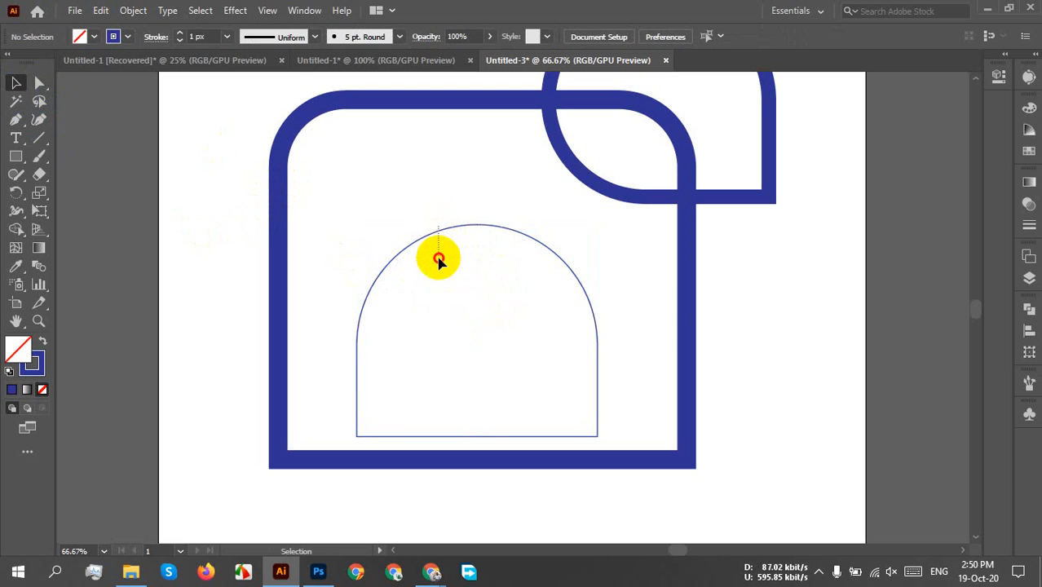
click(471, 225)
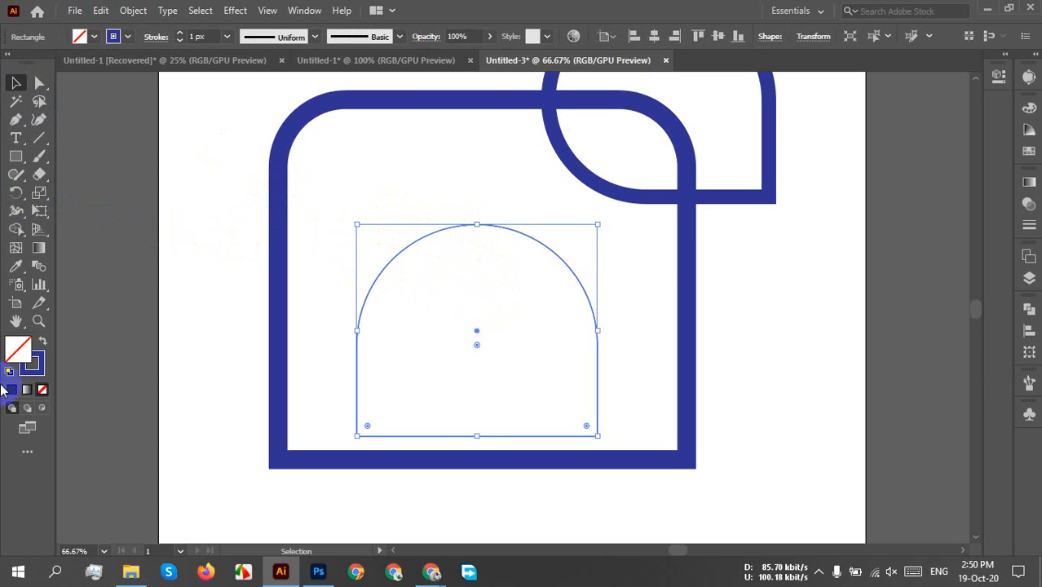
click(20, 345)
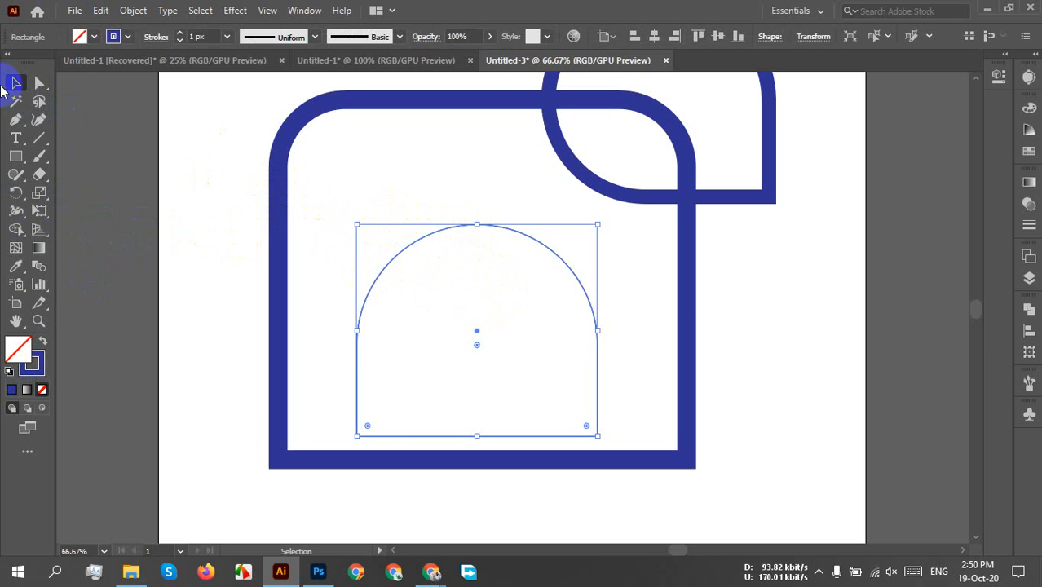
click(200, 36)
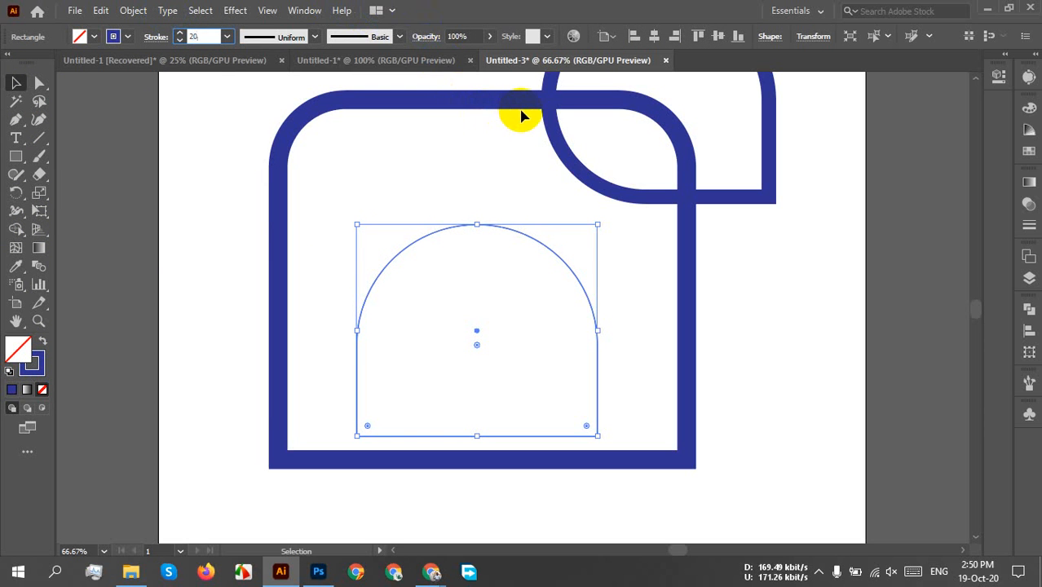
scroll(489, 126, up, 3)
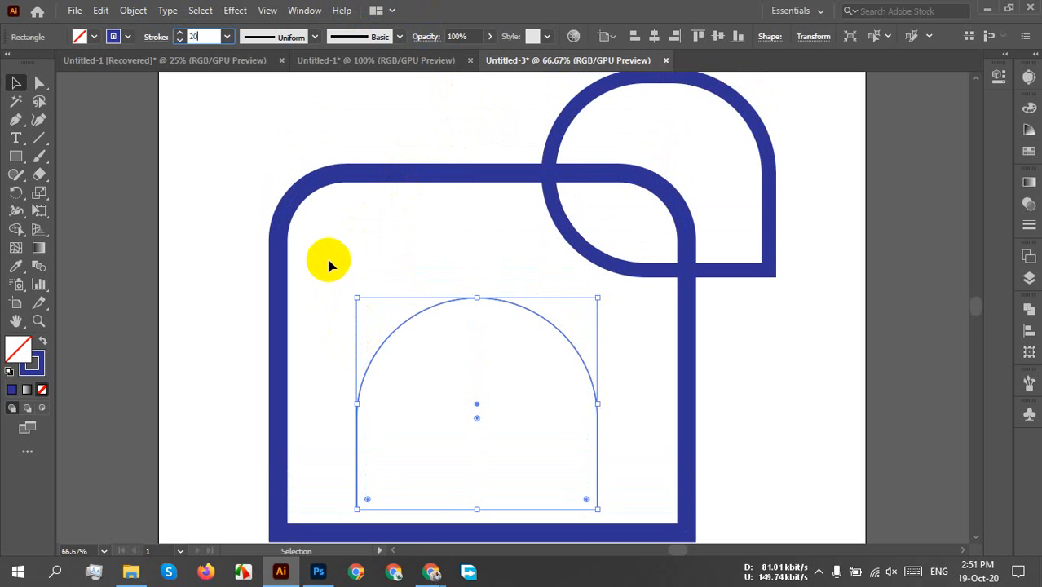
scroll(477, 338, down, 2)
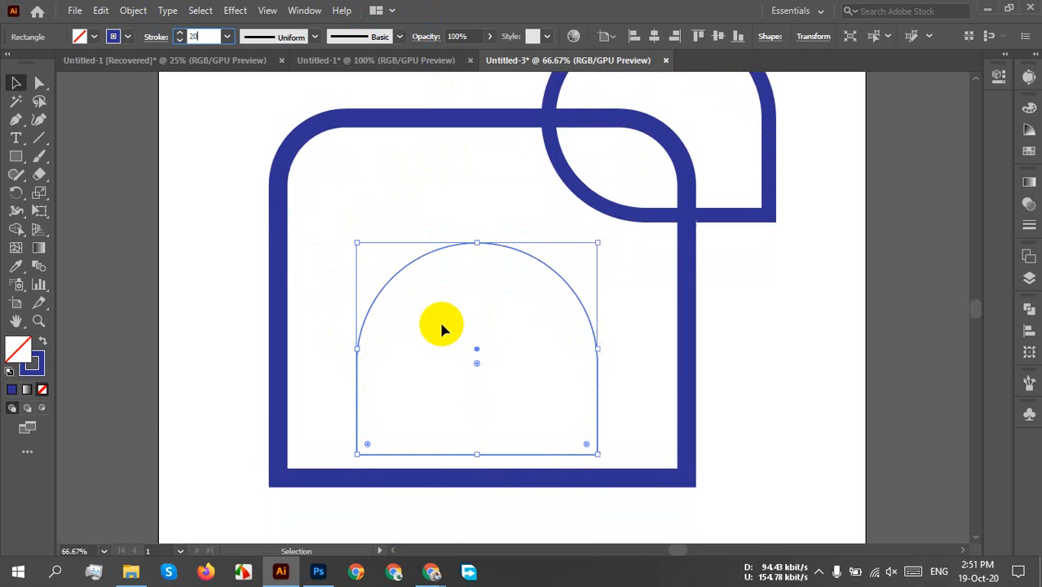
key(Return)
click(205, 210)
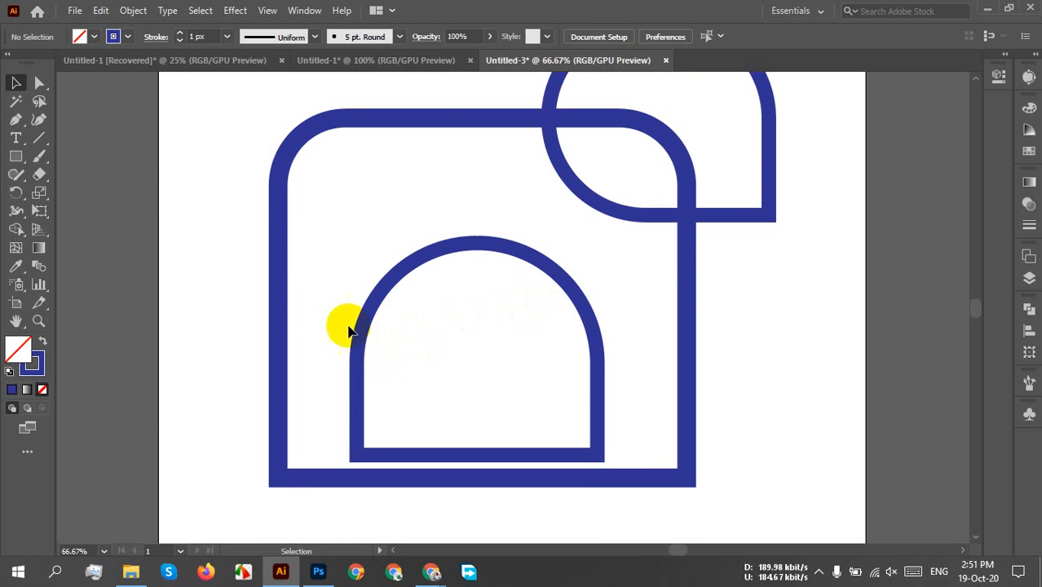
Move the spare solid rectangle beside the artboard upward and delete it
scroll(577, 275, up, 1)
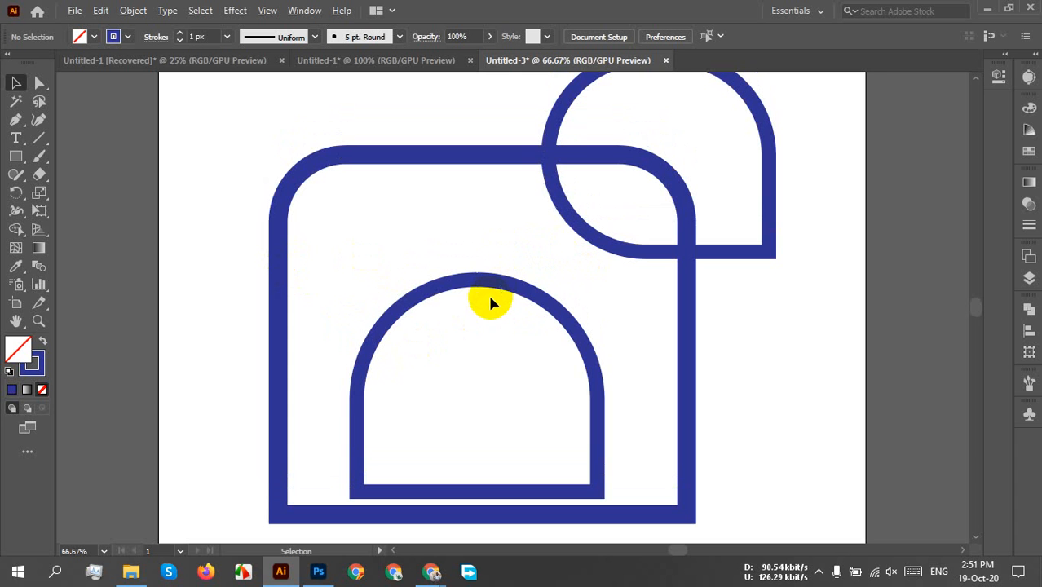
alt+scroll(489, 303, down, 2)
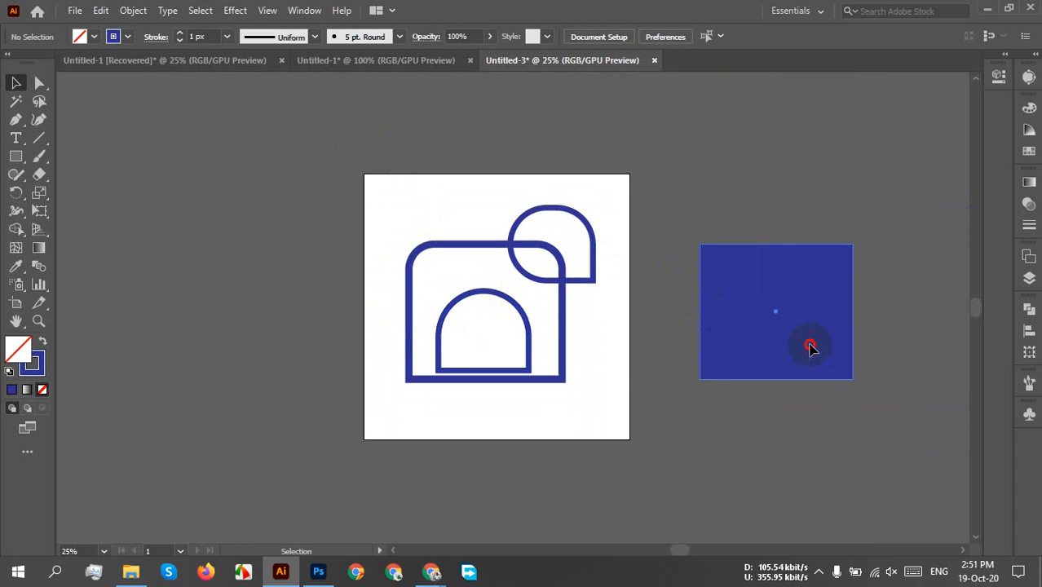
drag(810, 348, 785, 193)
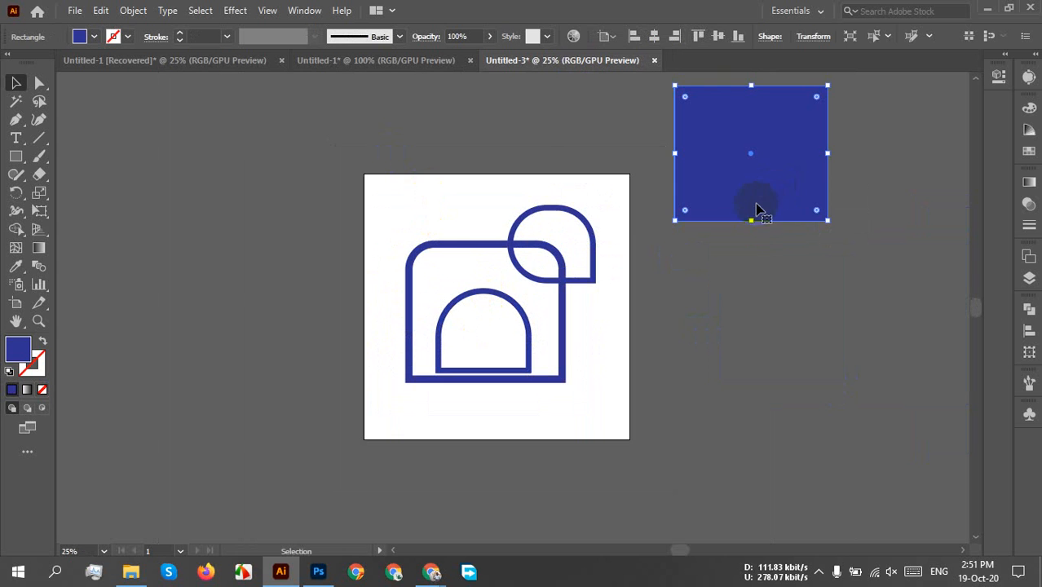
key(Delete)
Place a copy of all three outlined shapes beside the artboard, to the right of the originals, and deselect it
drag(334, 182, 694, 424)
drag(515, 255, 749, 266)
scroll(447, 371, up, 2)
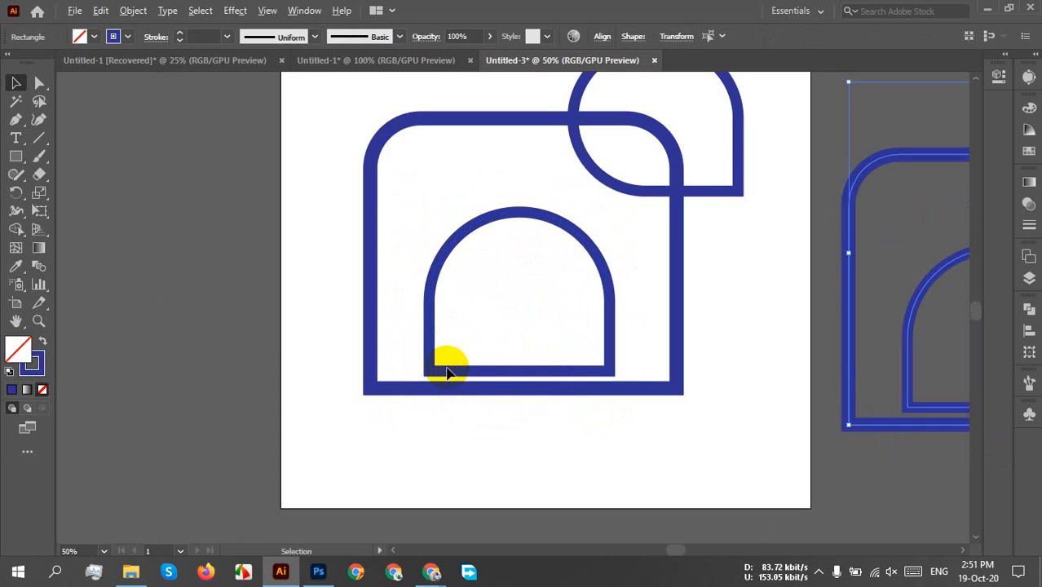
scroll(447, 371, down, 2)
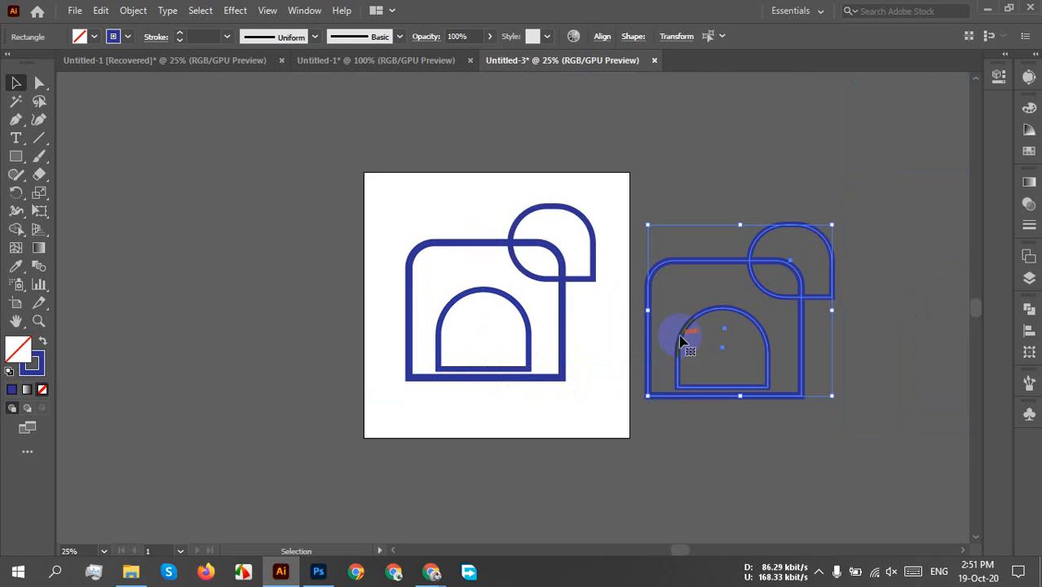
click(595, 360)
scroll(548, 376, up, 3)
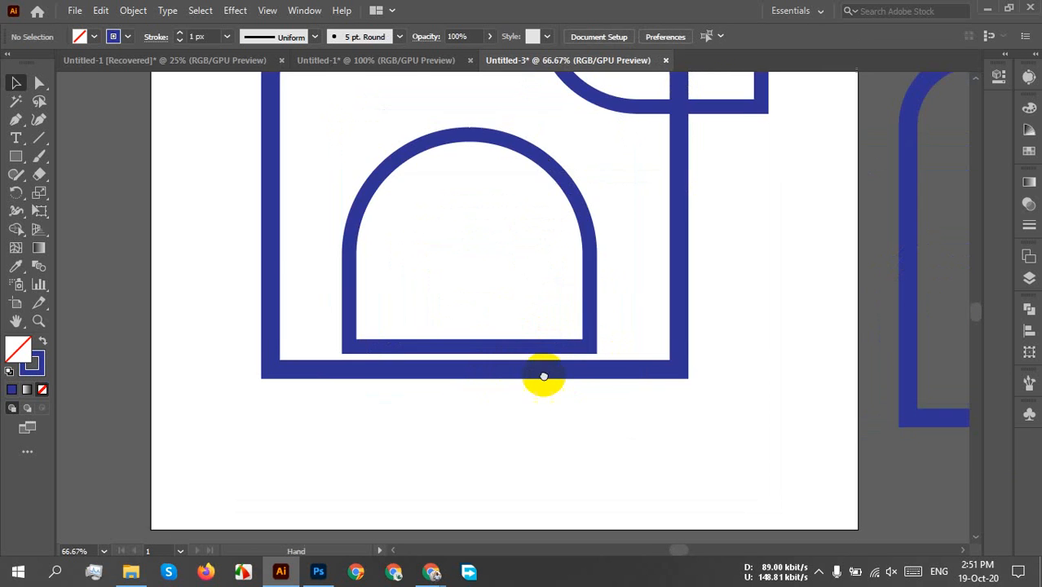
scroll(492, 349, down, 2)
drag(451, 335, 437, 355)
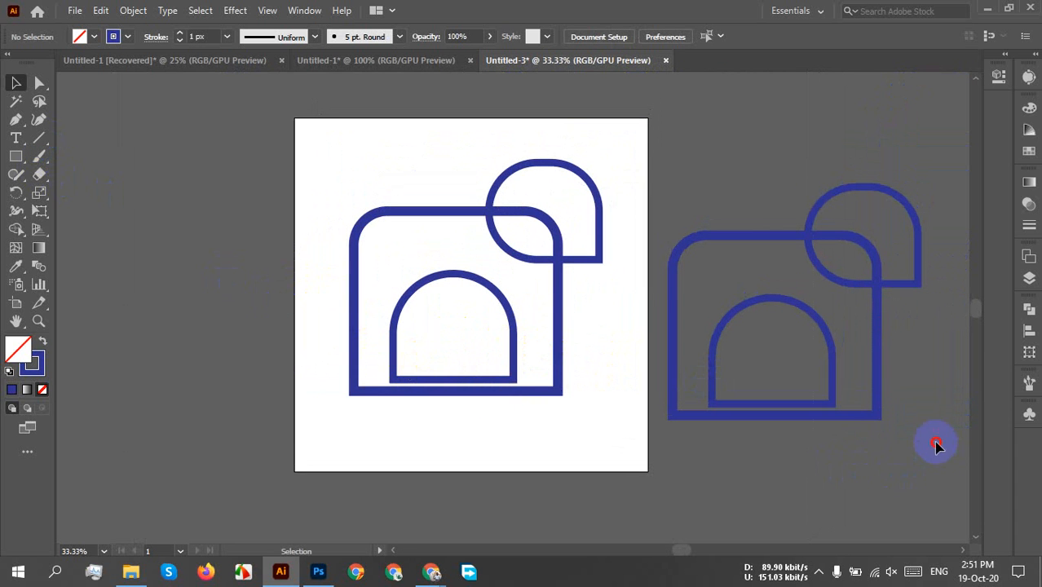
Select the three copied shapes and move them up and slightly farther from the artboard
drag(936, 445, 806, 197)
drag(781, 155, 781, 156)
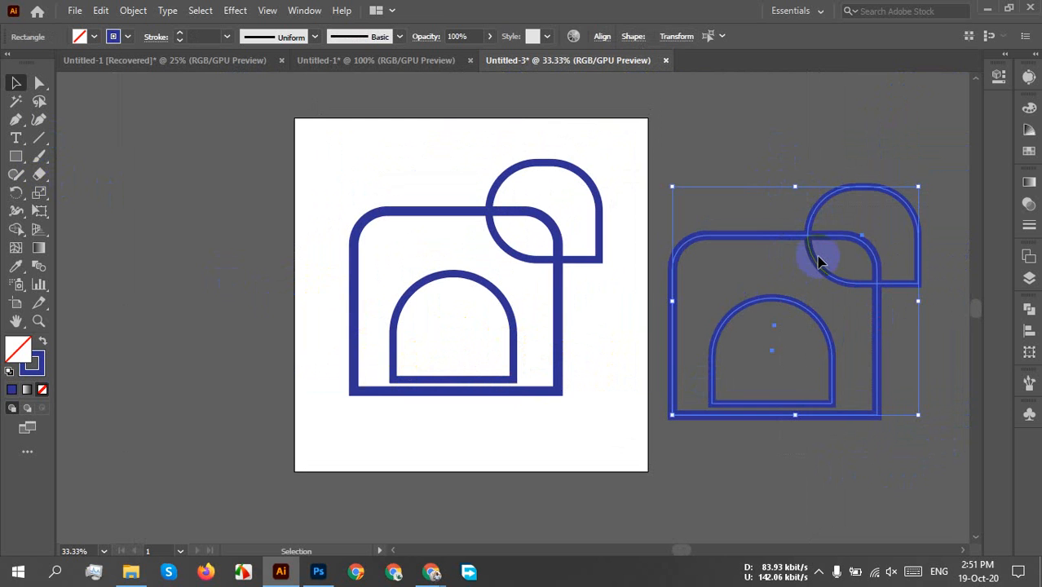
drag(820, 269, 844, 152)
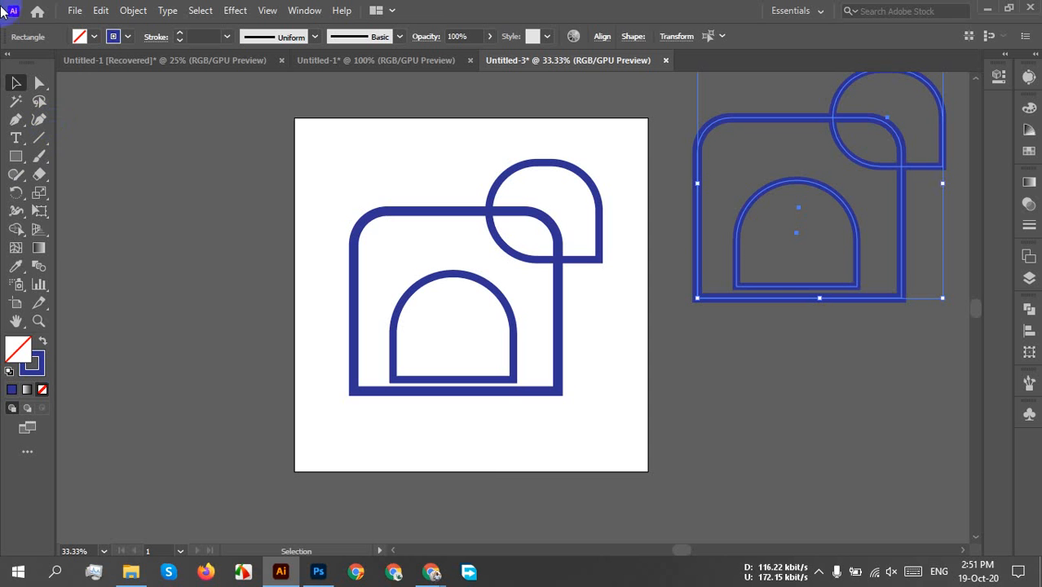
Stretch the arch on the artboard downward past the large shape's bottom edge, and select all three outlined shapes
click(469, 380)
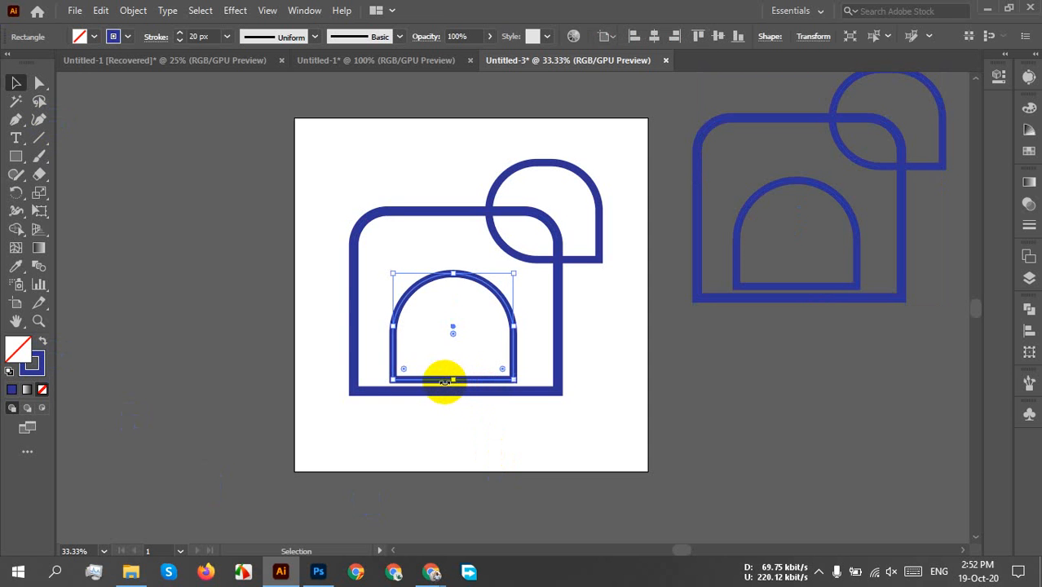
drag(453, 380, 457, 404)
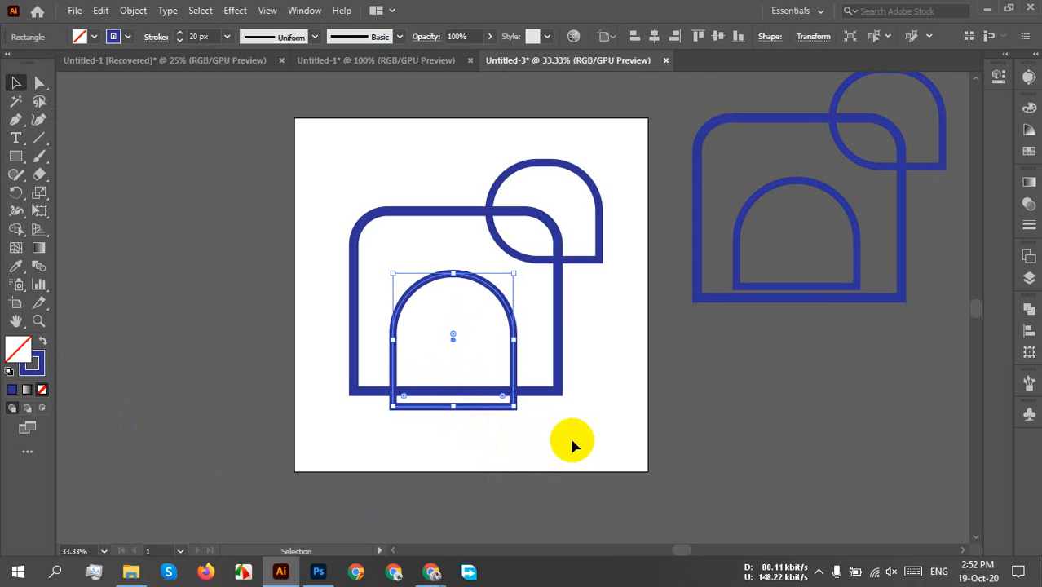
drag(589, 425, 337, 123)
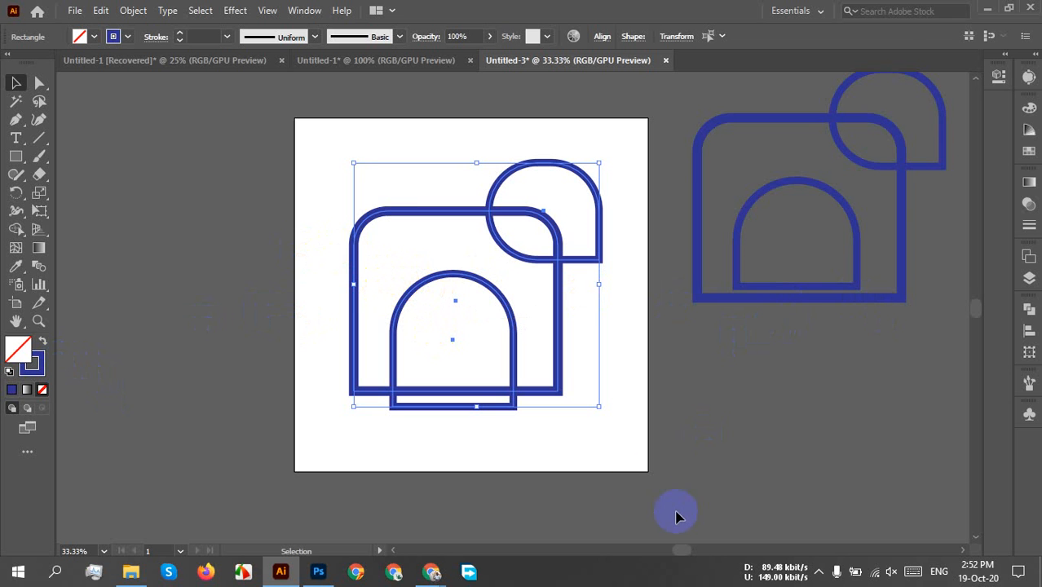
Select the three outlined shapes on the artboard and expand their fill and stroke
click(788, 288)
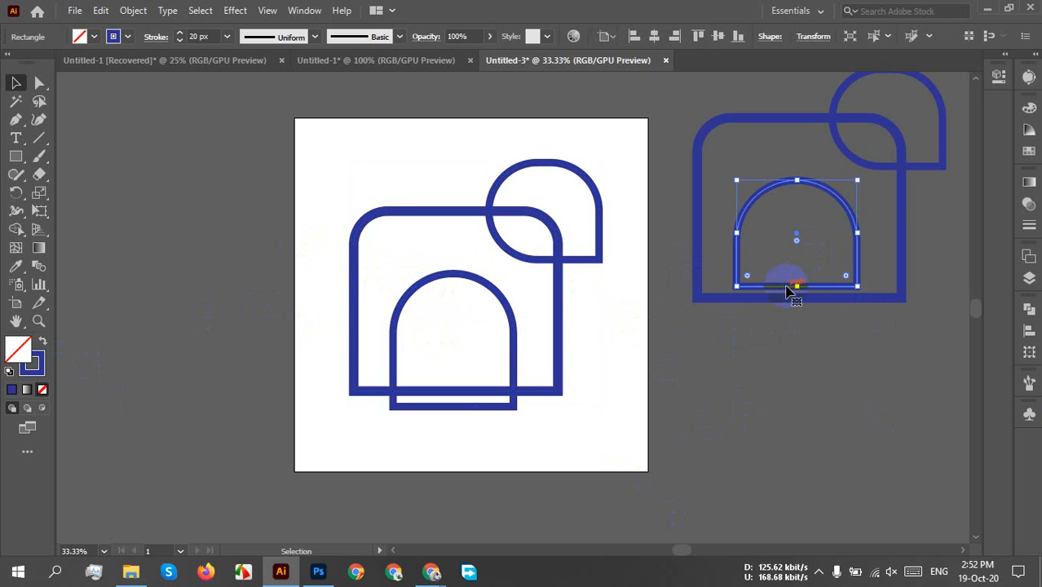
click(799, 380)
drag(298, 186, 629, 474)
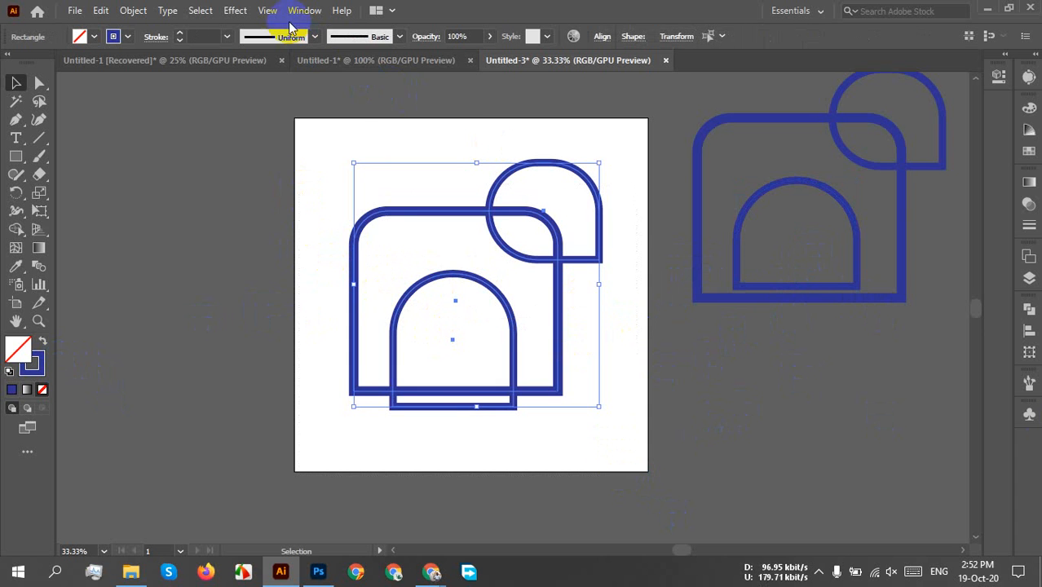
click(130, 13)
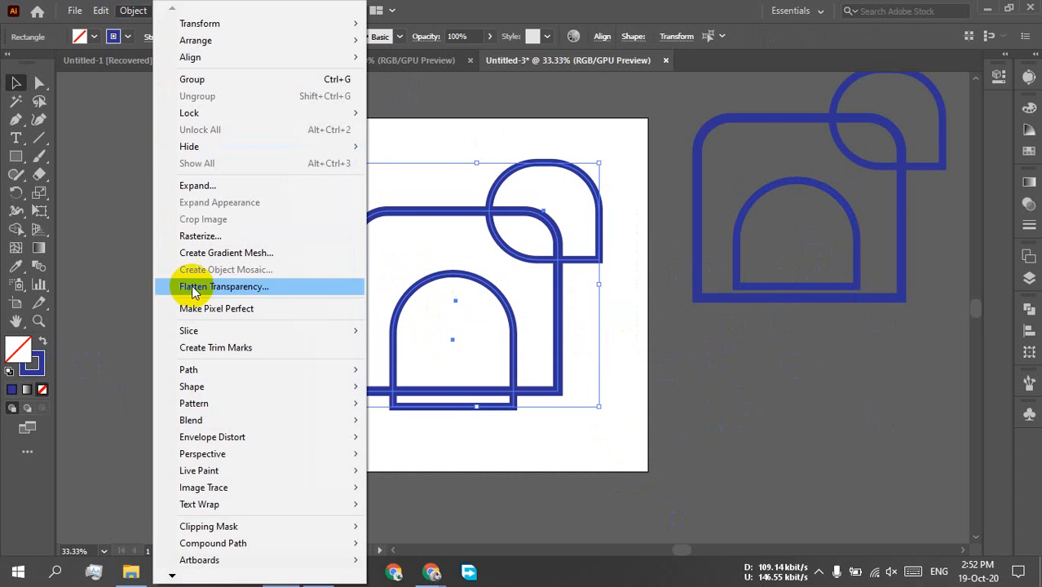
click(204, 187)
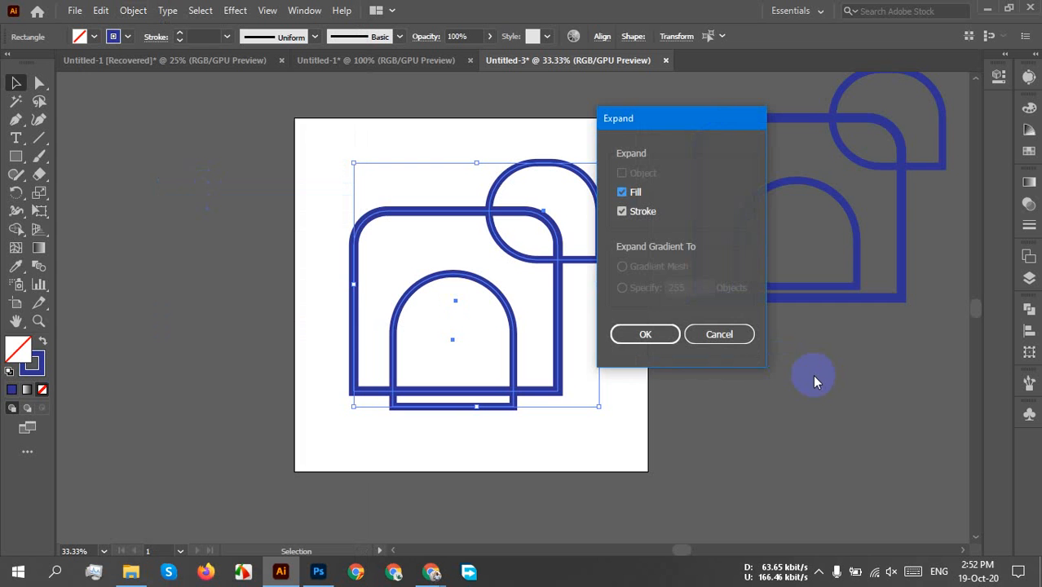
click(662, 332)
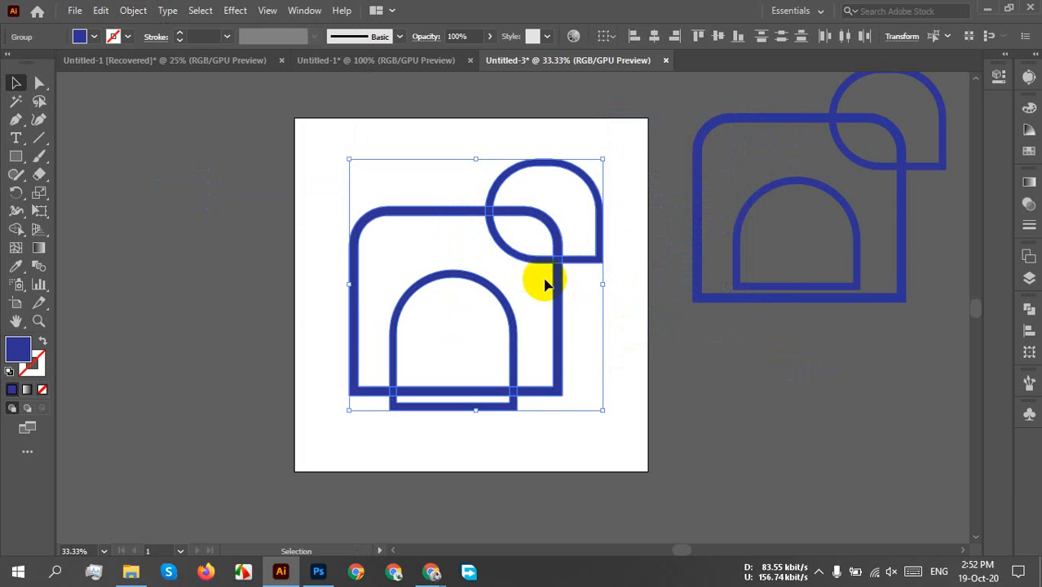
Draw a straight horizontal line across the large shape and the lower half of the arch, extending past both sides
click(39, 138)
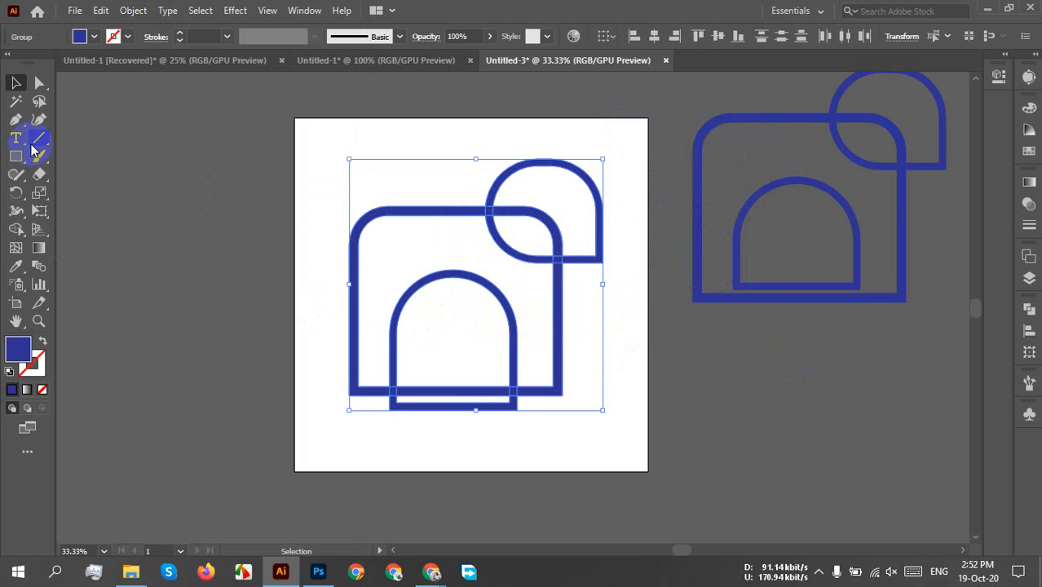
drag(131, 341, 650, 359)
key(shift)
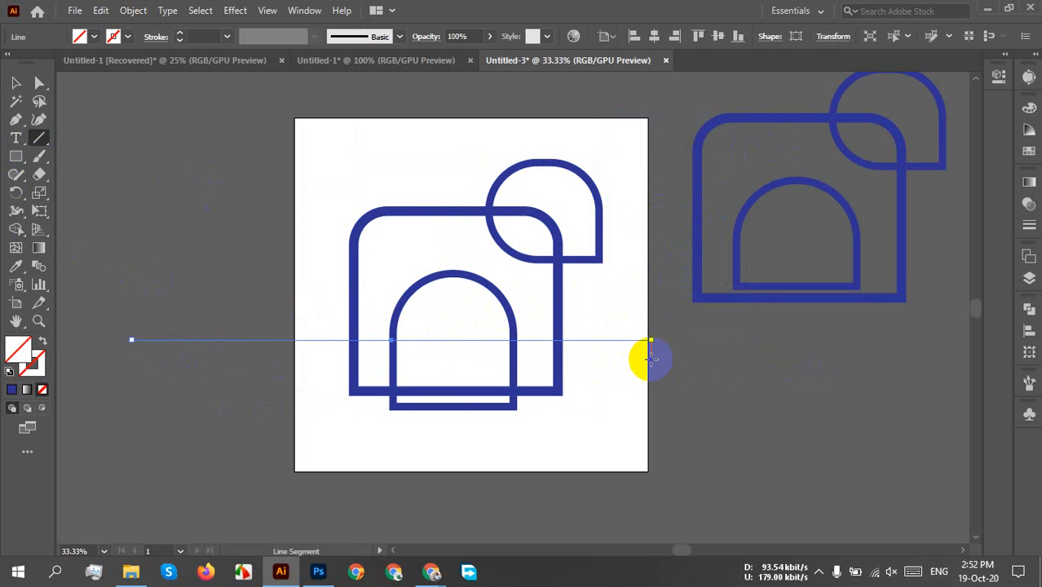
click(14, 85)
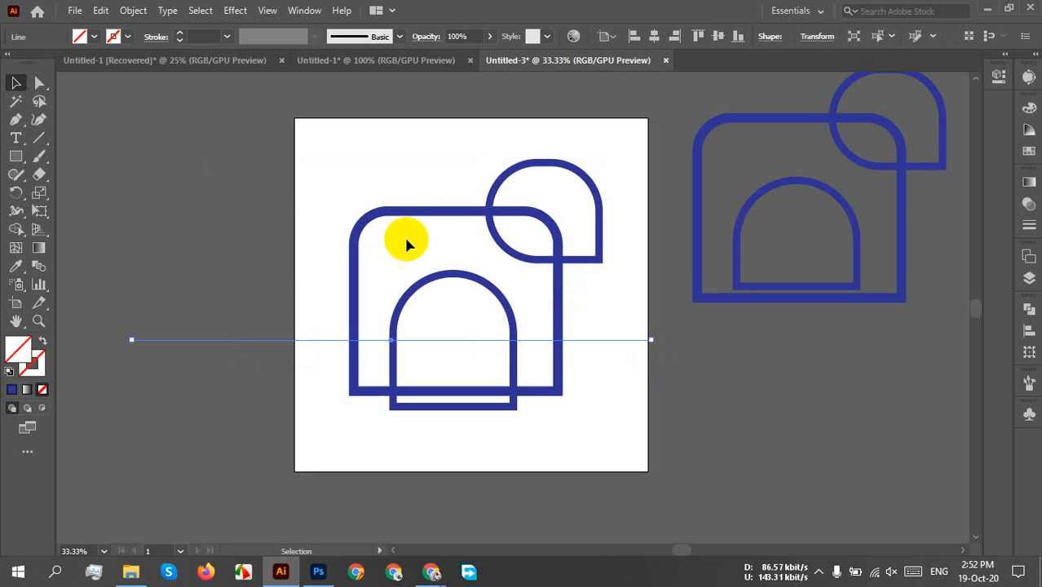
Divide the expanded shapes with the horizontal line using Pathfinder Divide, ungroup the resulting pieces and deselect them
drag(310, 187, 613, 419)
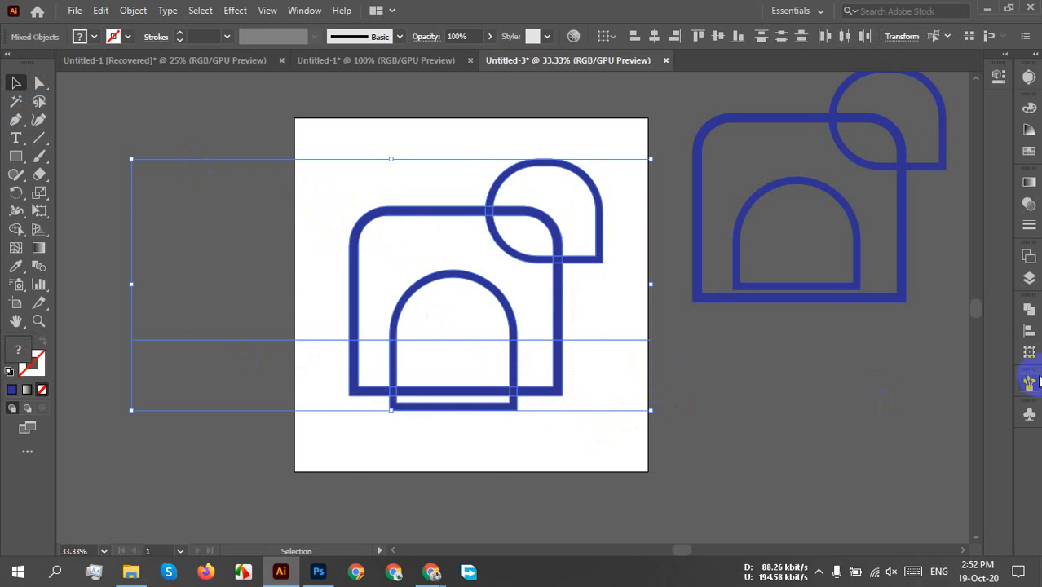
click(1029, 308)
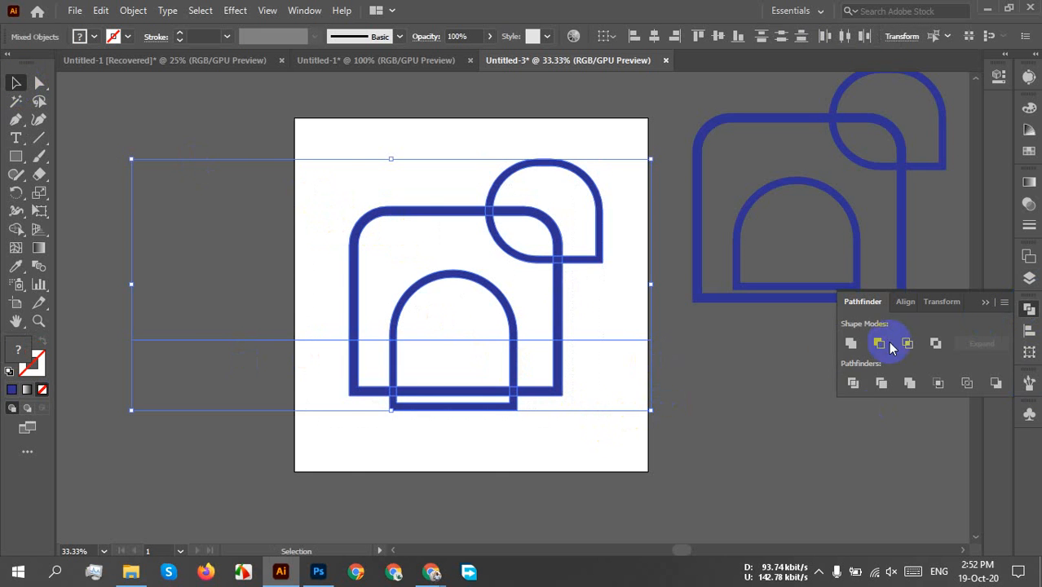
click(853, 382)
right_click(339, 263)
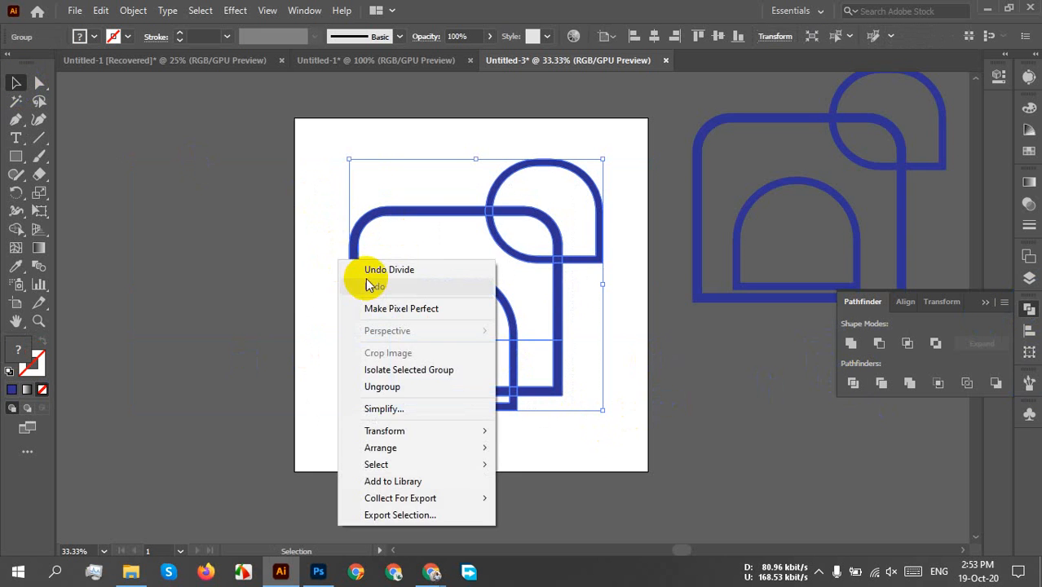
click(397, 409)
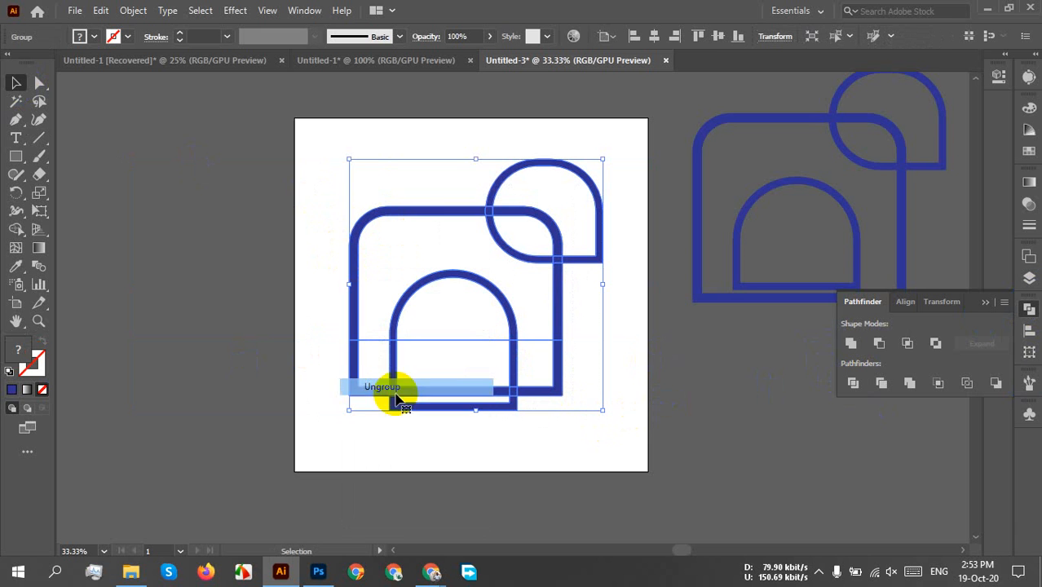
click(663, 400)
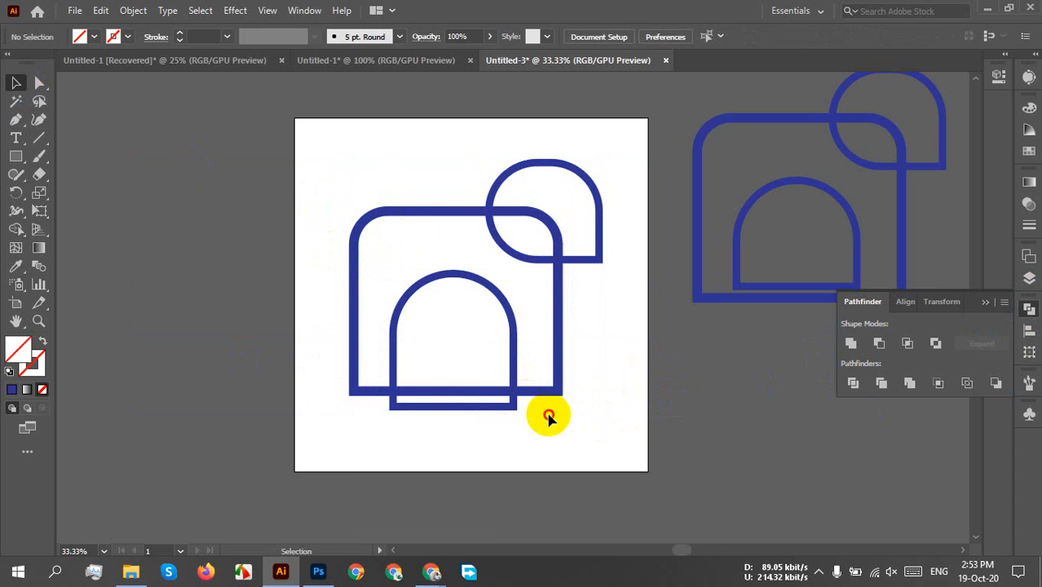
Delete all divided pieces below the horizontal cut, and check the remaining paths in outline view
click(418, 373)
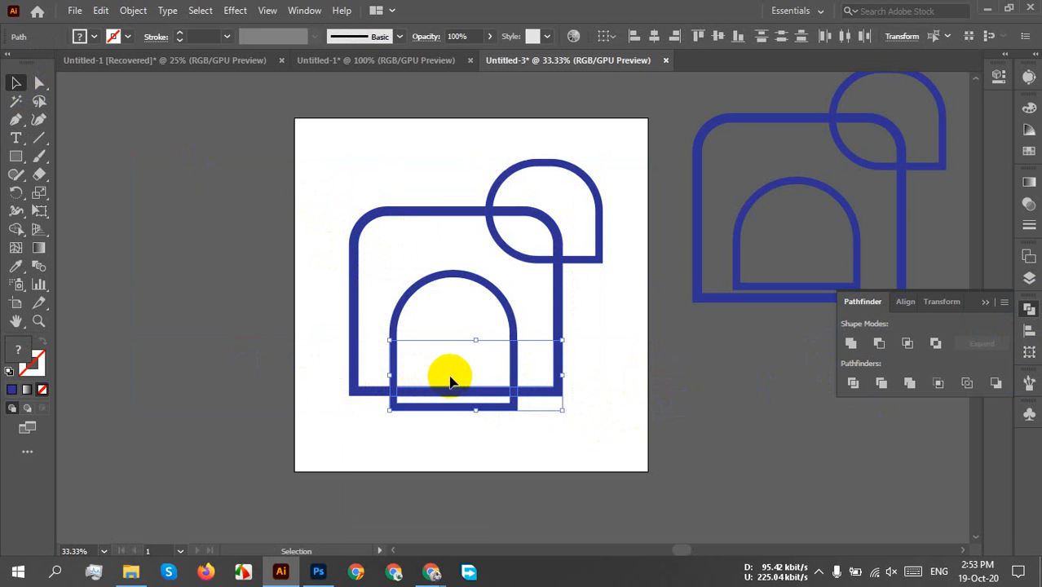
key(Delete)
drag(429, 412, 326, 357)
key(Delete)
drag(380, 376, 375, 261)
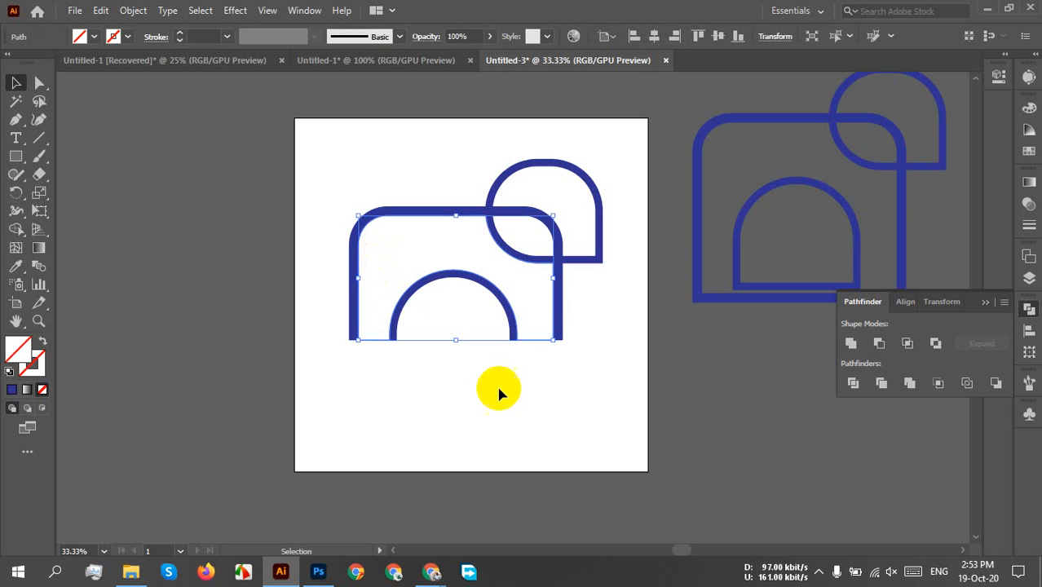
click(523, 424)
key(ctrl+y)
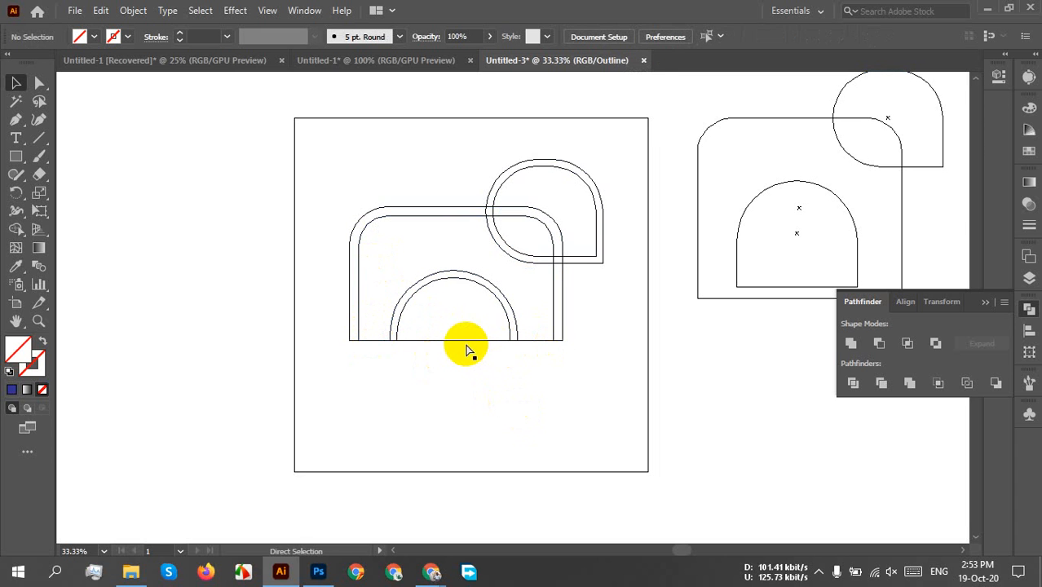
key(ctrl+y)
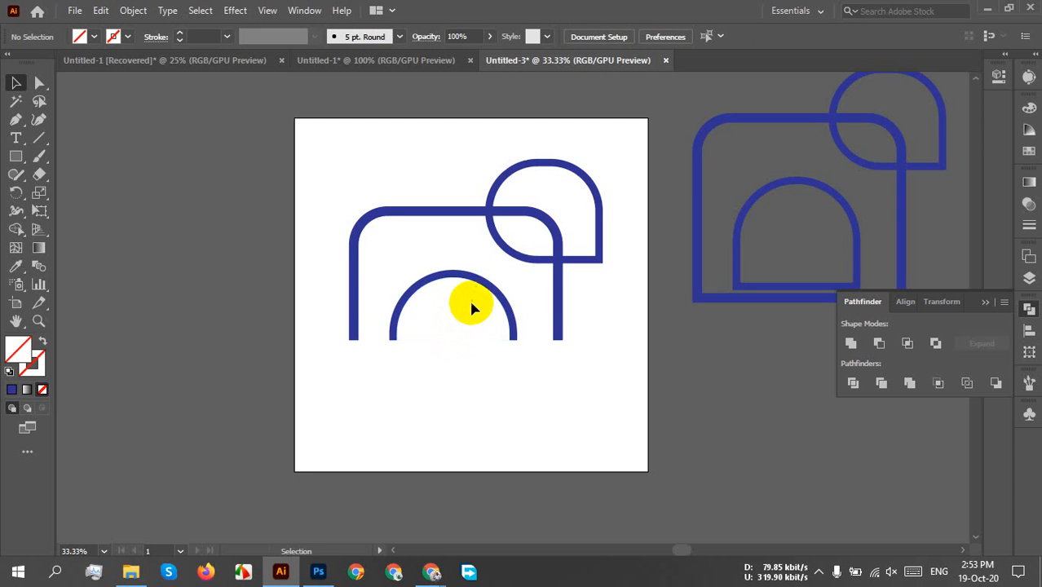
Try filling all the divided pieces with red, undo the fill and deselect them
scroll(472, 302, up, 1)
drag(327, 225, 582, 400)
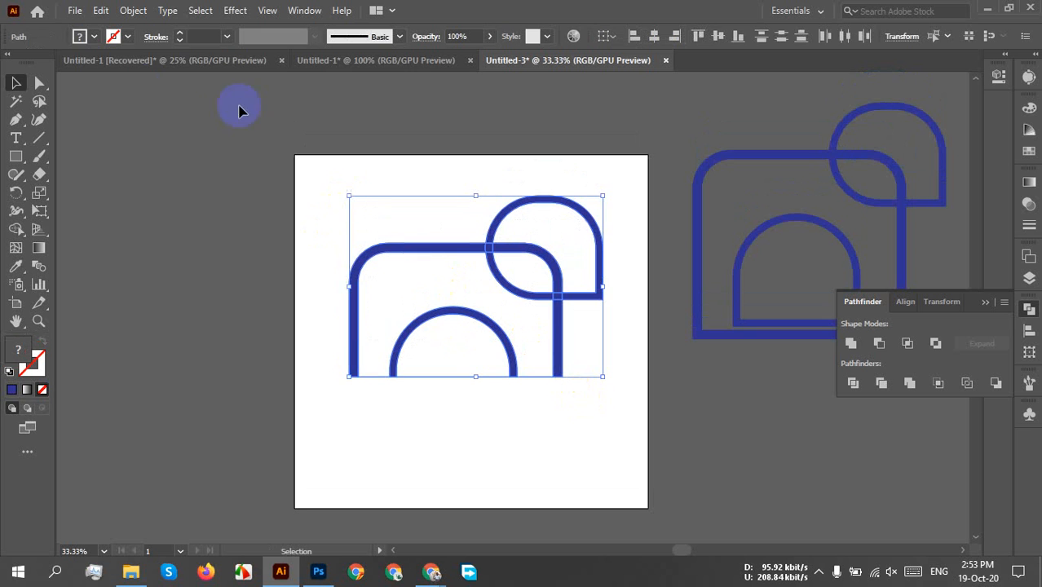
click(94, 37)
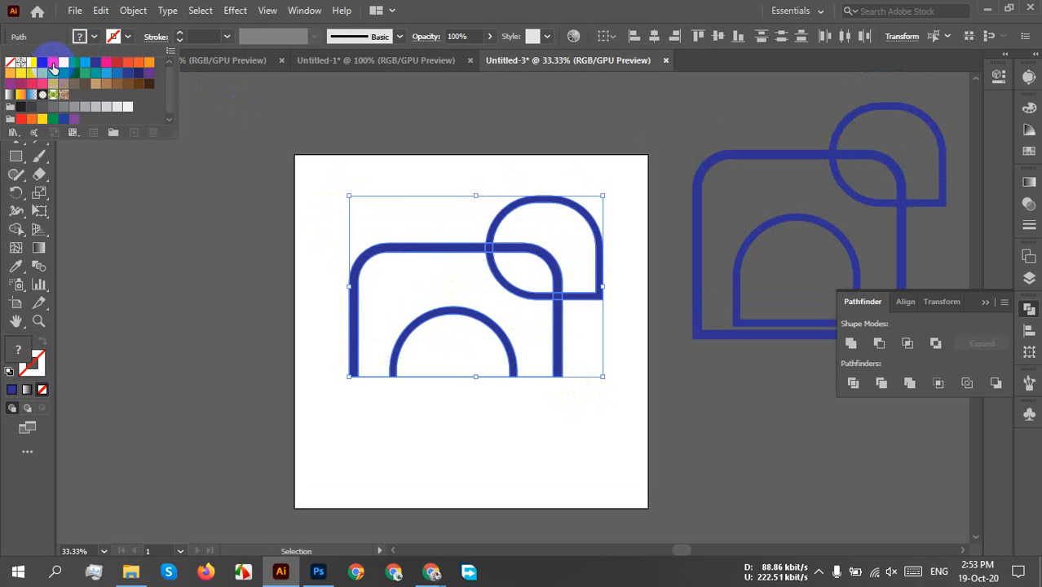
click(53, 63)
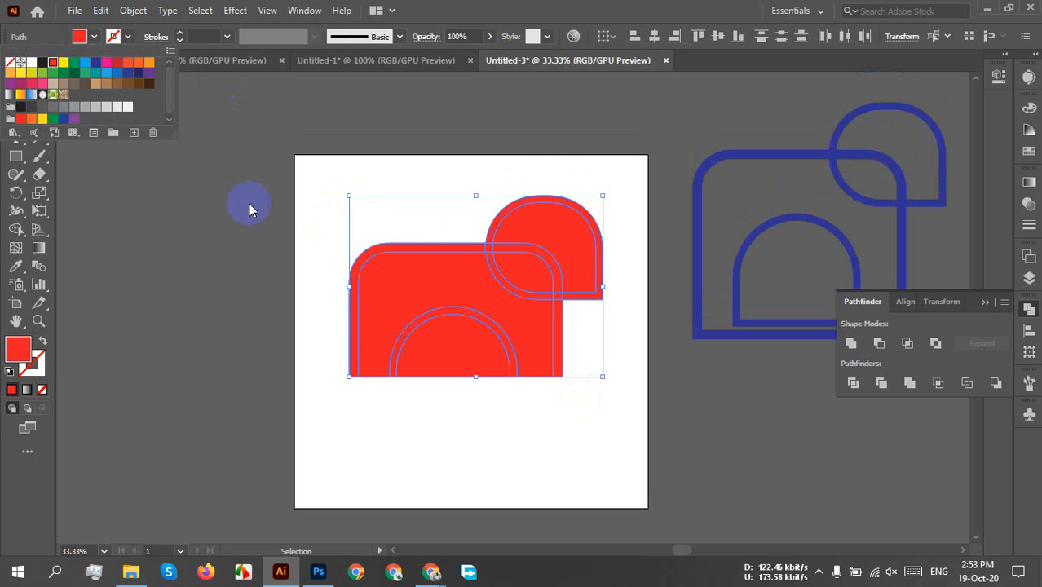
key(ctrl+z)
key(ctrl+z)
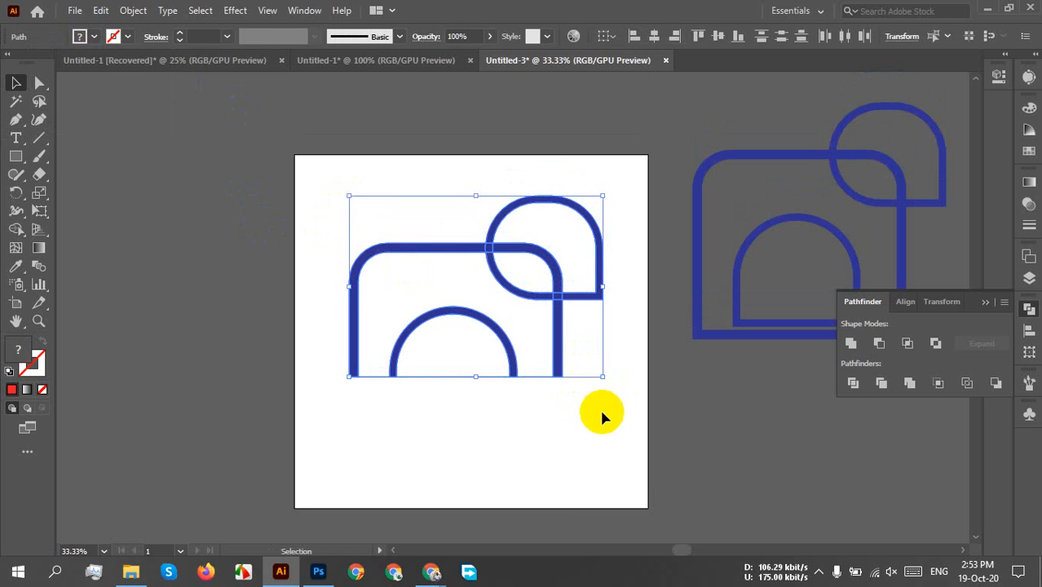
click(602, 414)
Delete the unfilled pieces inside the arch and between the arch and the large shape's outline
drag(517, 410, 568, 435)
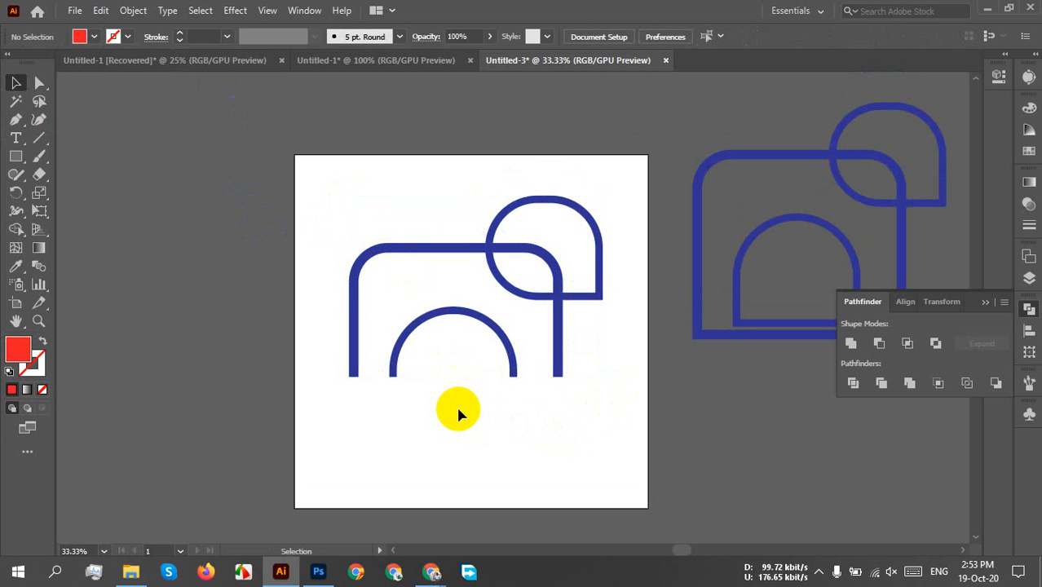
drag(457, 413, 434, 324)
click(434, 332)
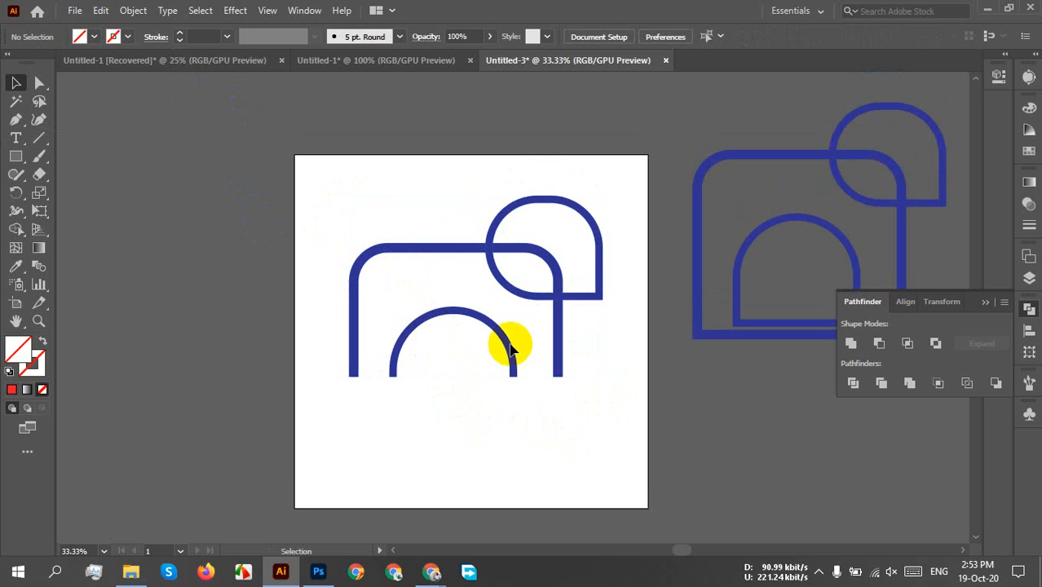
drag(540, 403, 529, 349)
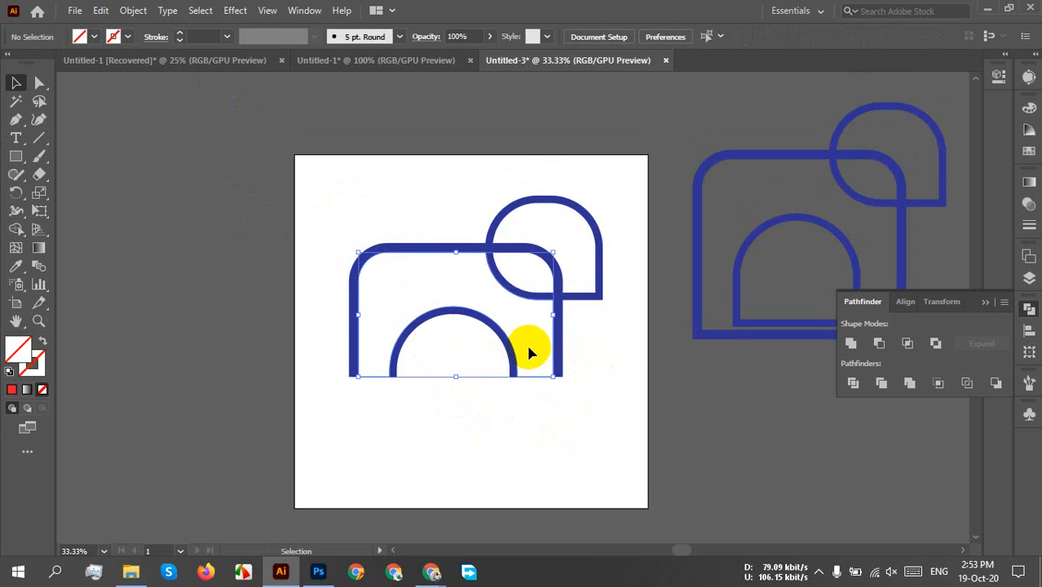
click(534, 388)
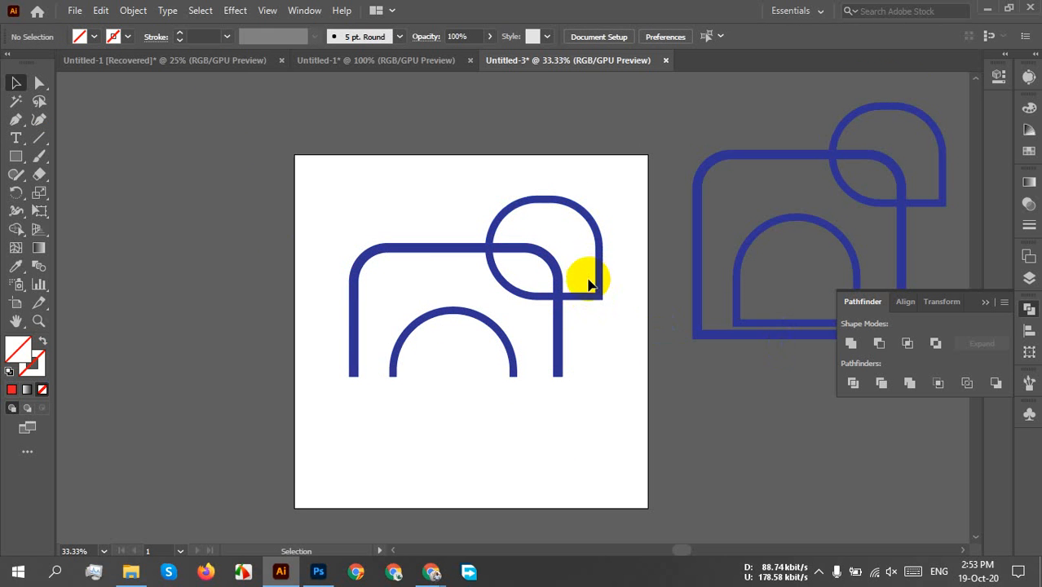
Try to unite all the artboard pieces with Pathfinder, and undo the operation
drag(317, 202, 660, 385)
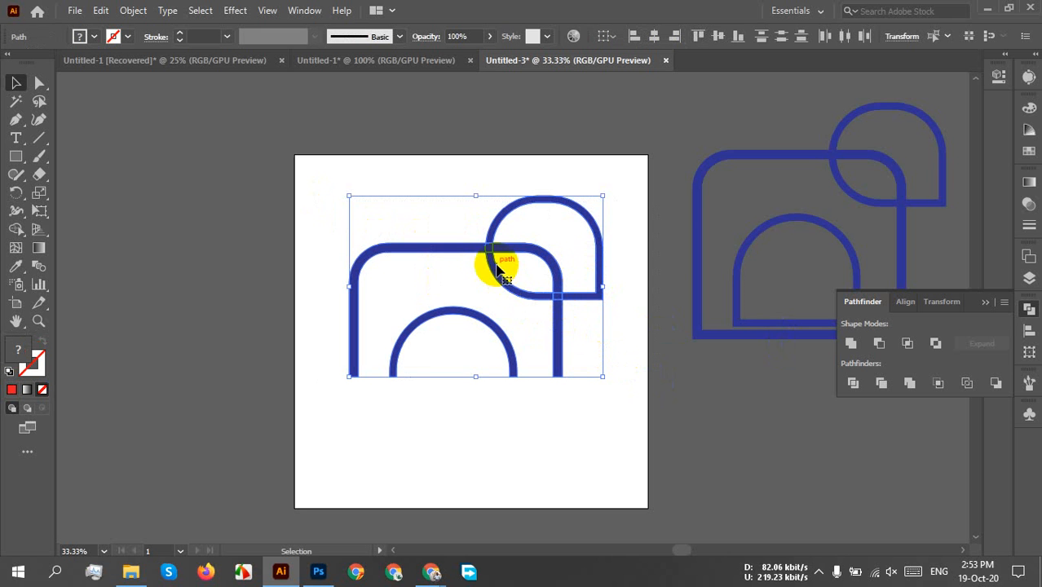
click(850, 344)
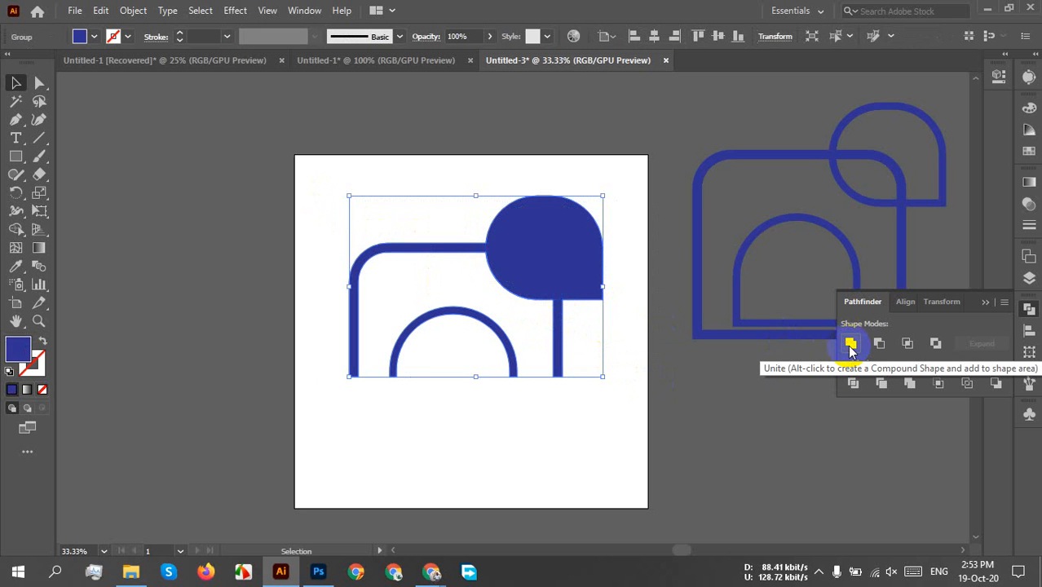
key(ctrl+z)
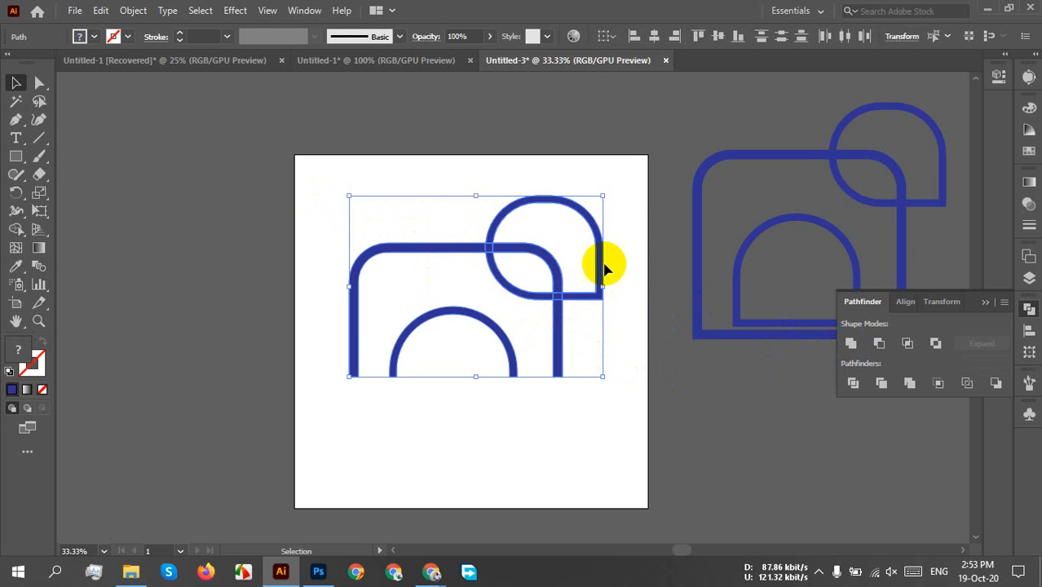
Delete the large shape's corner segment and the unfilled pieces inside the small rounded shape's outline
click(533, 241)
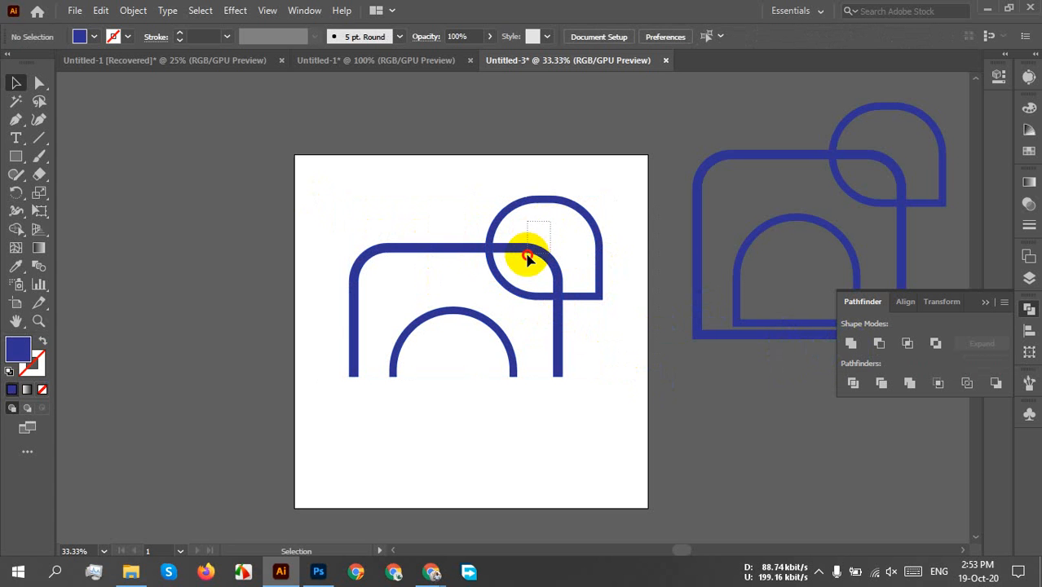
click(526, 261)
click(526, 261)
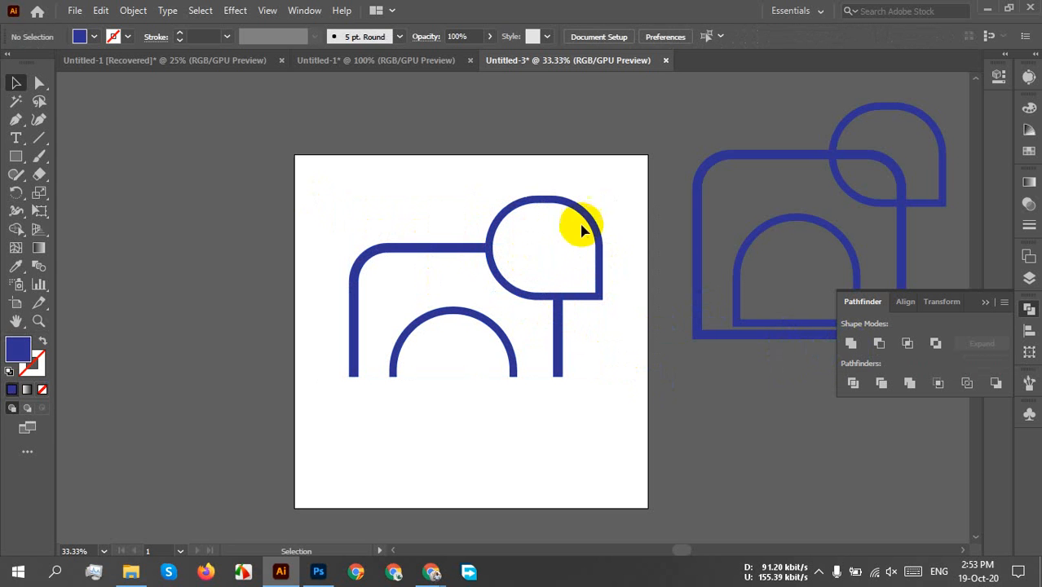
Try deleting the lower curved segment of the small rounded shape, and undo the deletion
click(536, 292)
key(Delete)
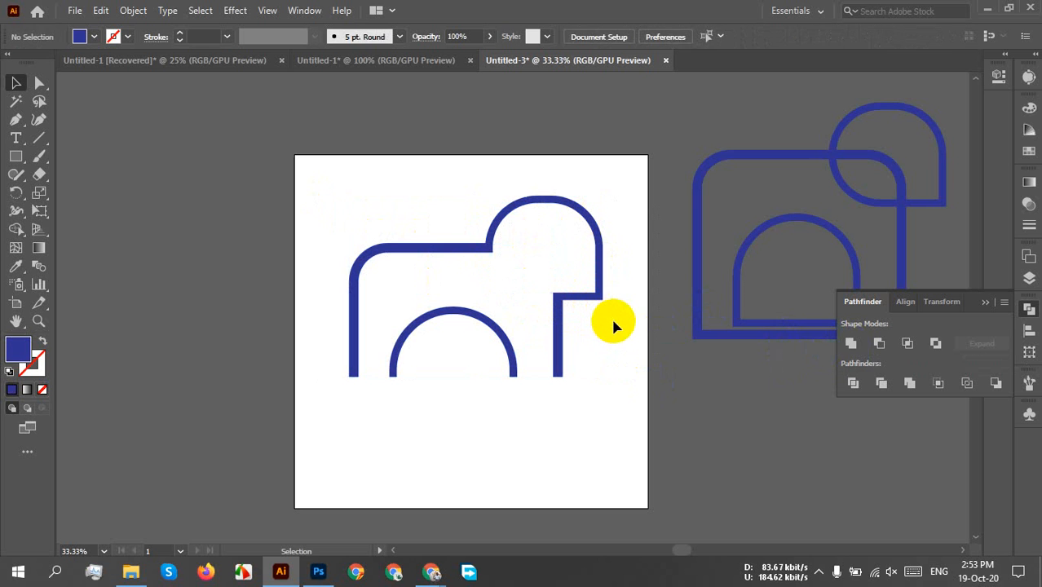
key(ctrl+z)
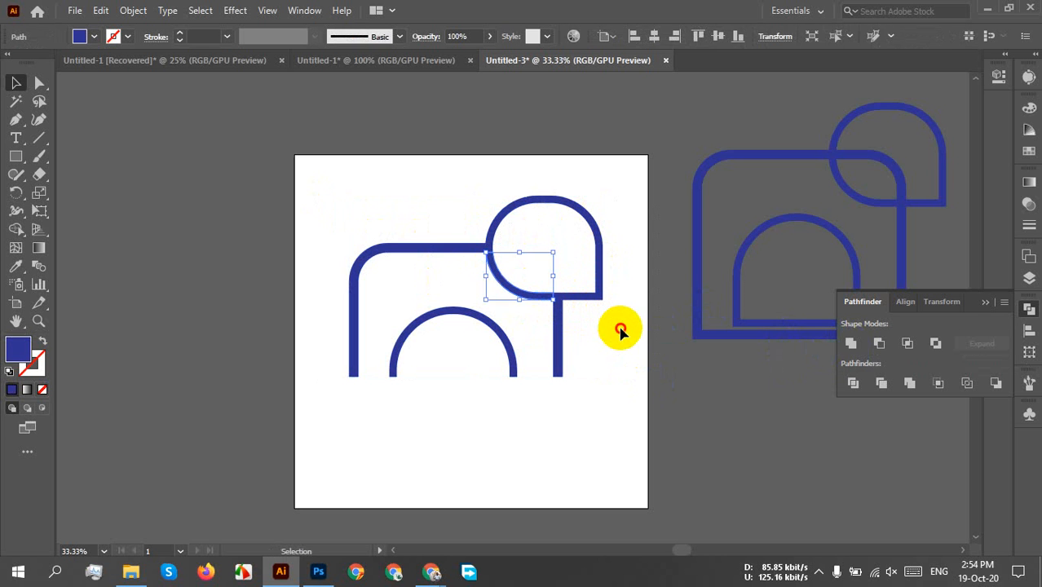
Check the remaining paths in outline view, and unite all the artboard pieces with Pathfinder
click(620, 331)
key(ctrl+y)
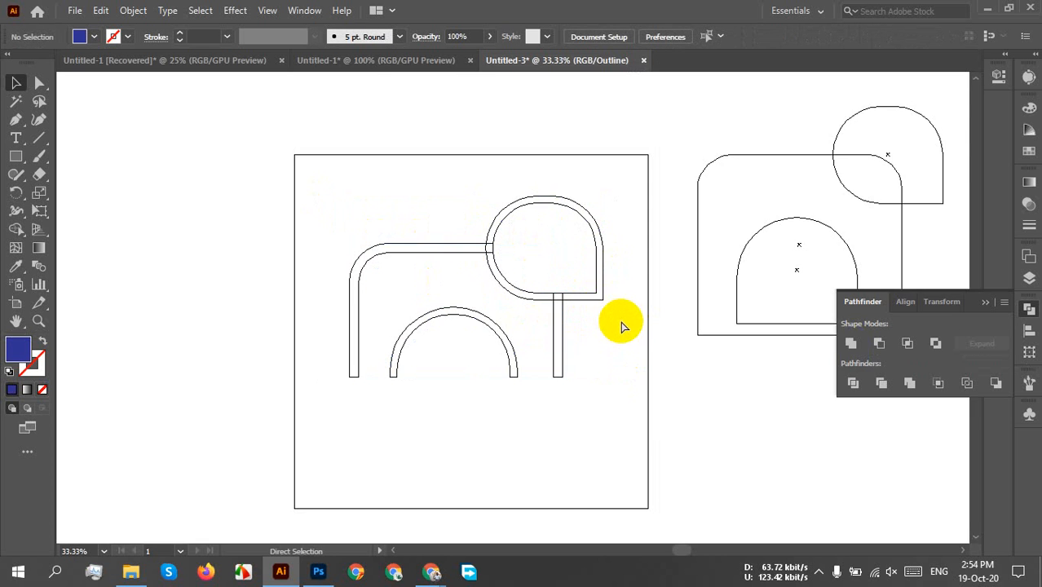
key(ctrl+y)
drag(333, 166, 619, 421)
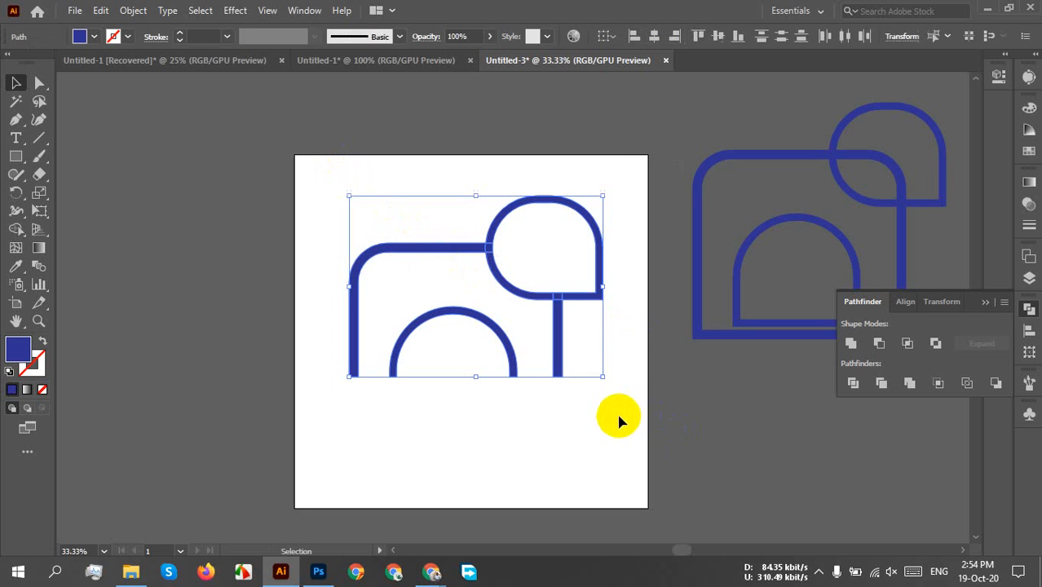
click(850, 344)
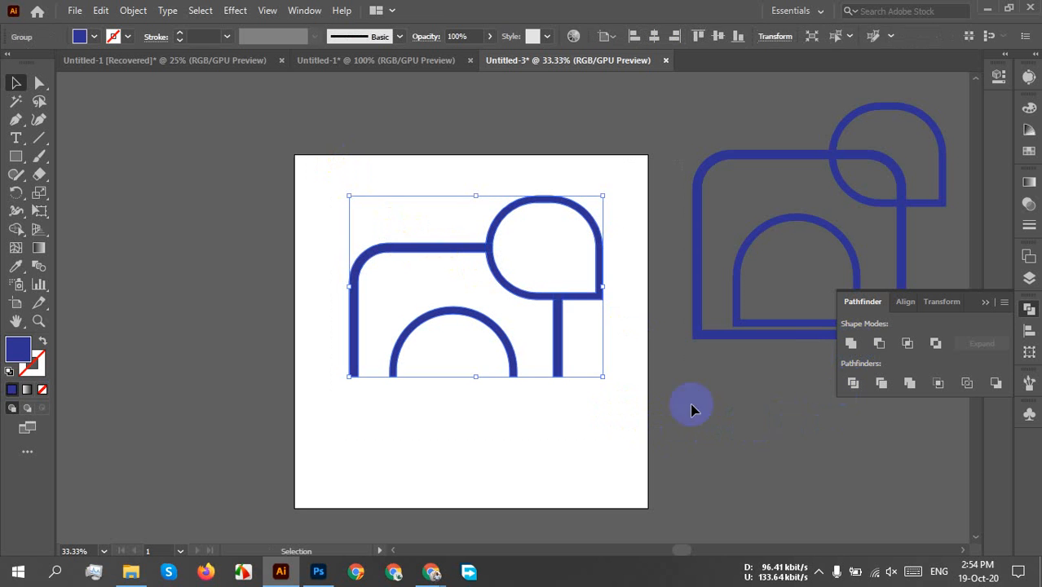
Move the united outline group up and slightly left, close to the artboard's upper edge
click(603, 423)
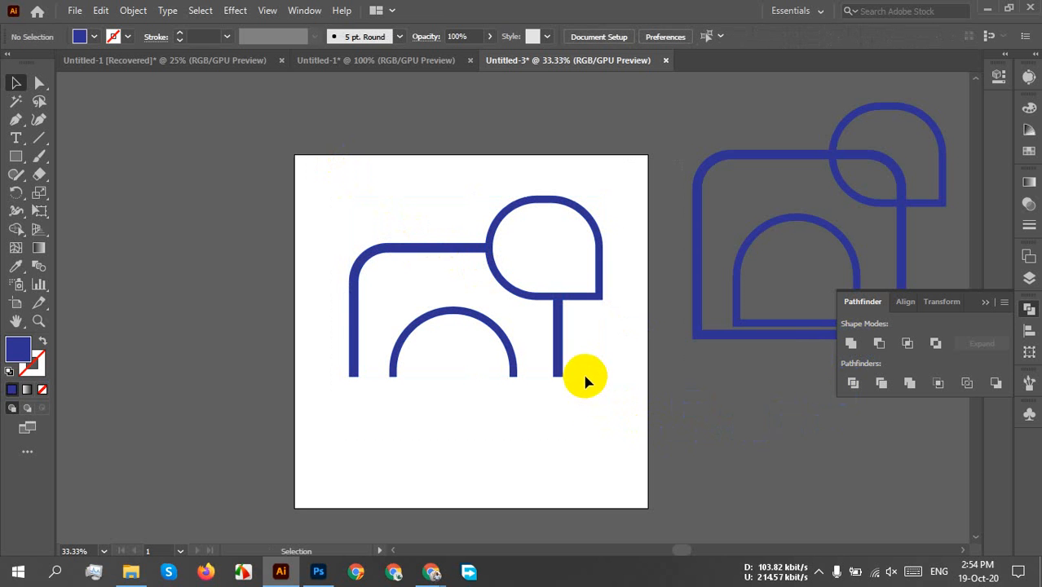
drag(558, 361, 545, 327)
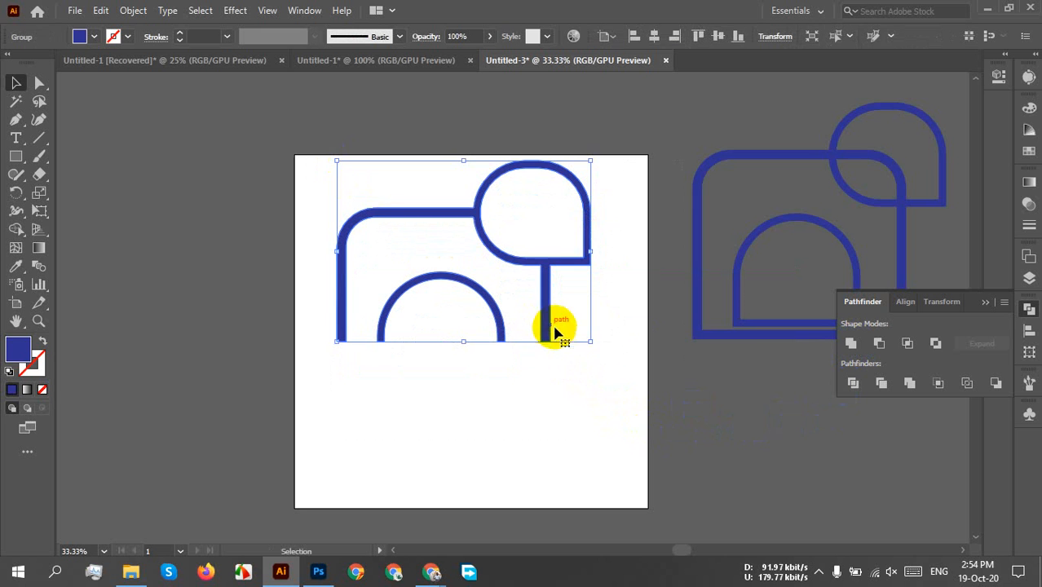
Move the spare stroked copy onto the lower part of the artboard and scale it down proportionally to about half size around its centre
click(759, 270)
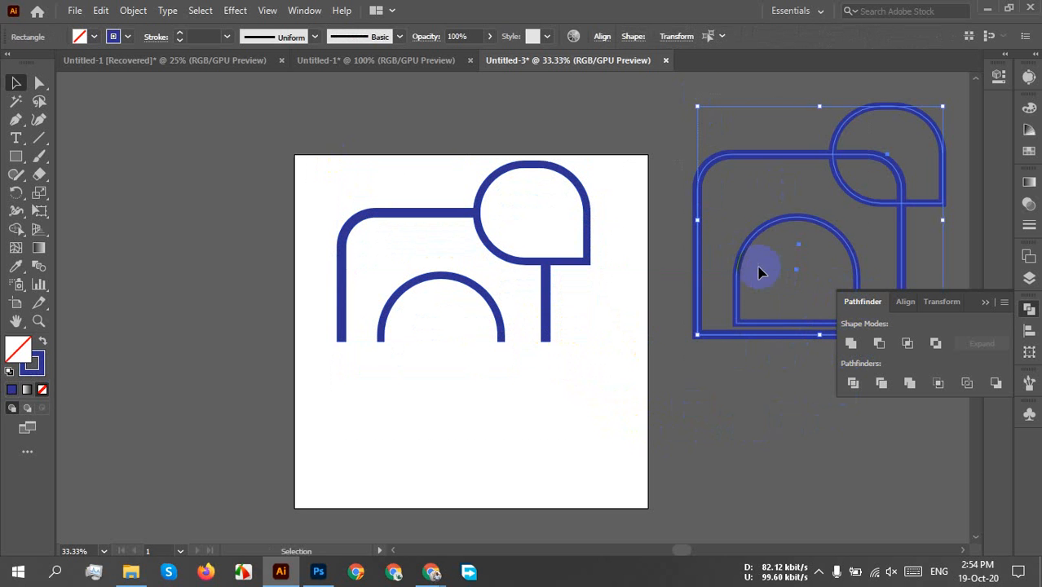
drag(748, 246, 406, 421)
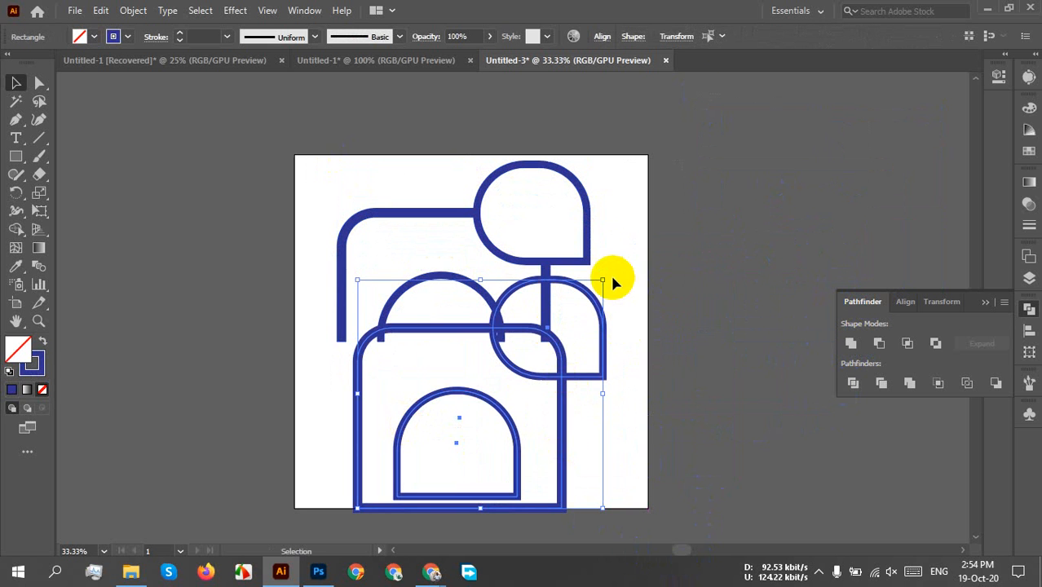
key(shift)
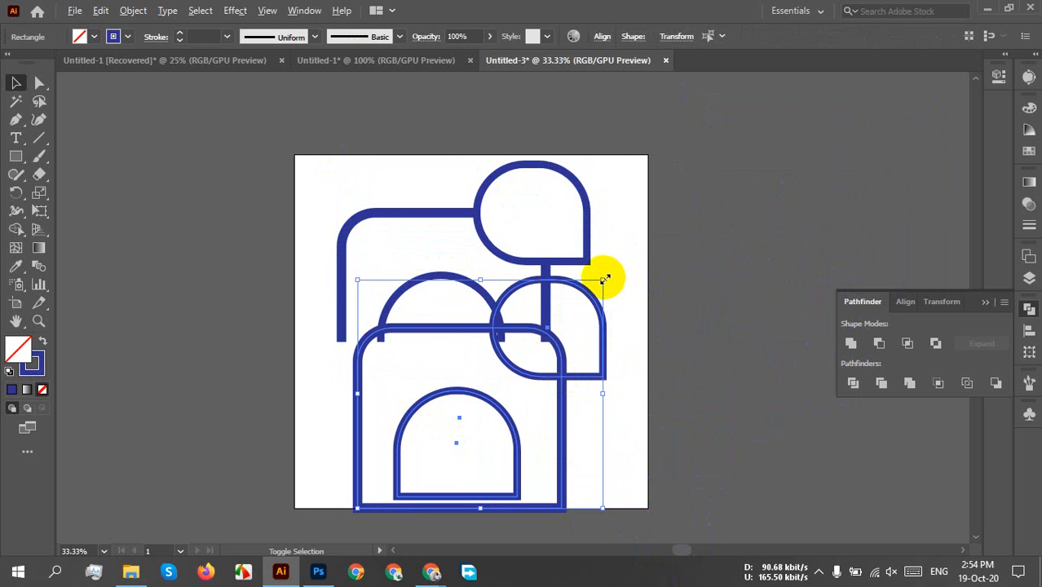
drag(604, 279, 556, 346)
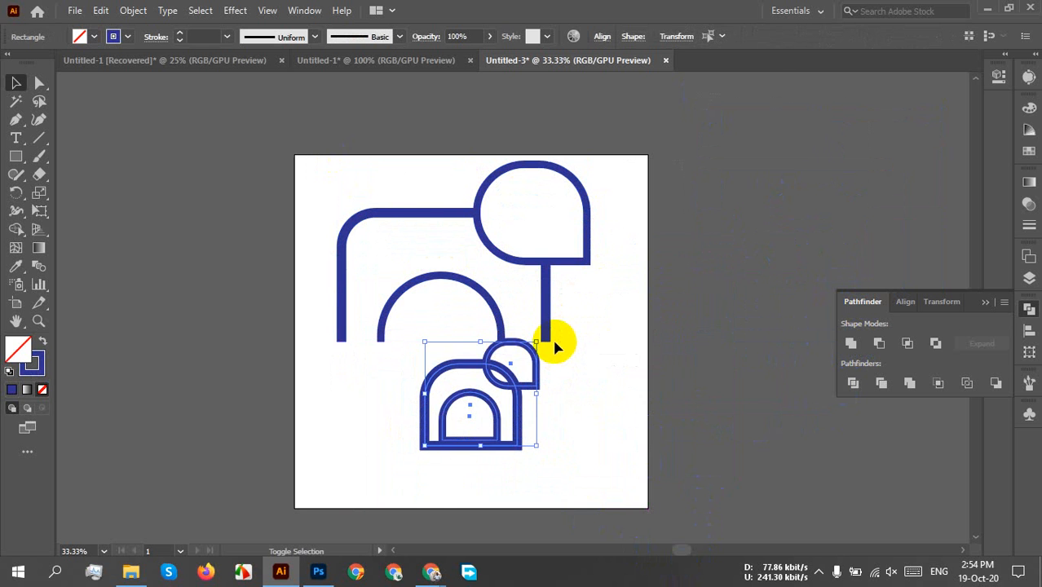
Try moving the shrunken copy's large rounded outline downward, undo the move, and inspect how its thick strokes overlap
key(ctrl+equal)
key(ctrl+equal)
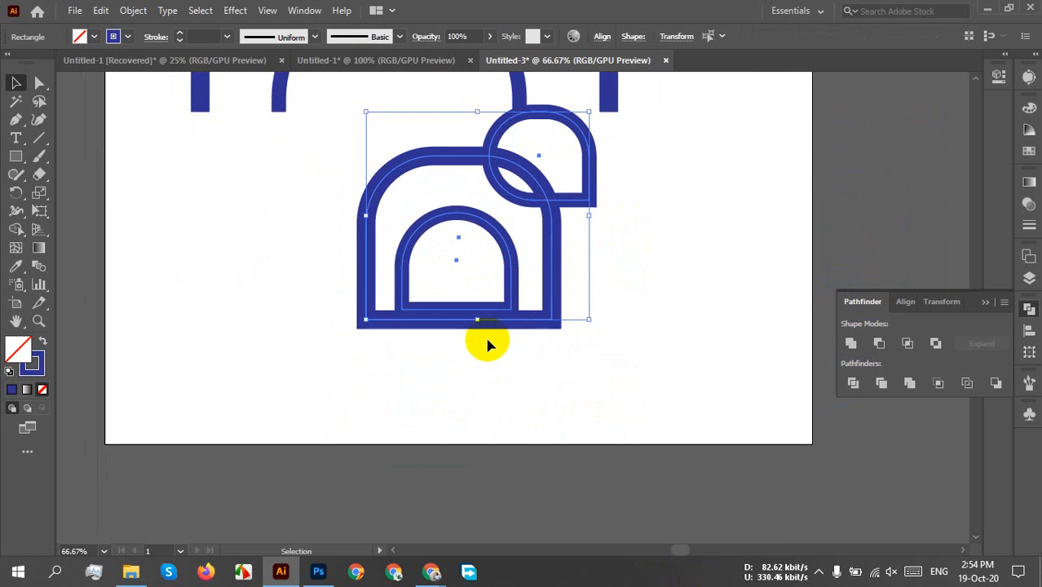
click(445, 320)
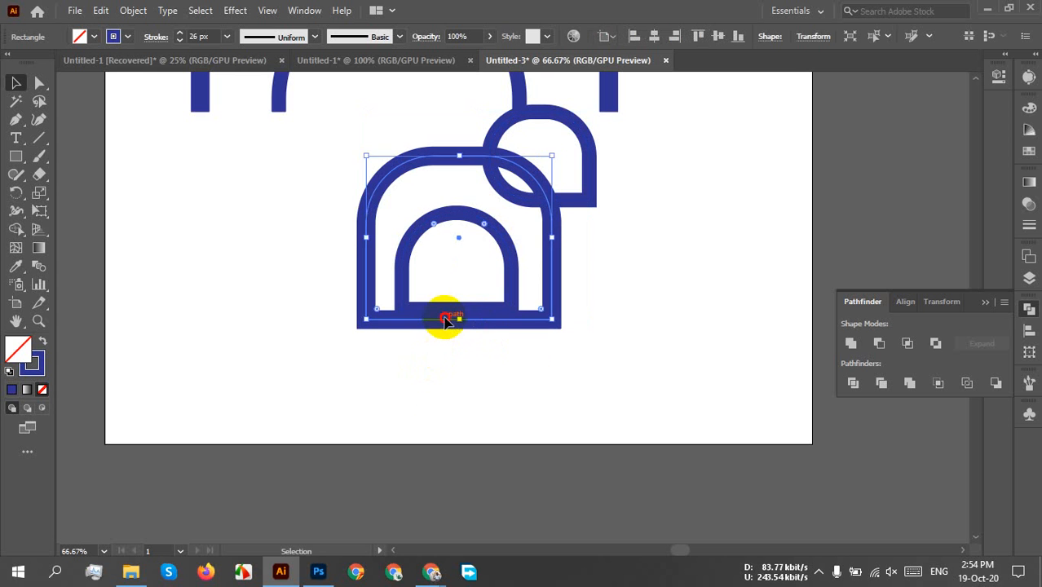
drag(445, 321, 433, 393)
key(ctrl+z)
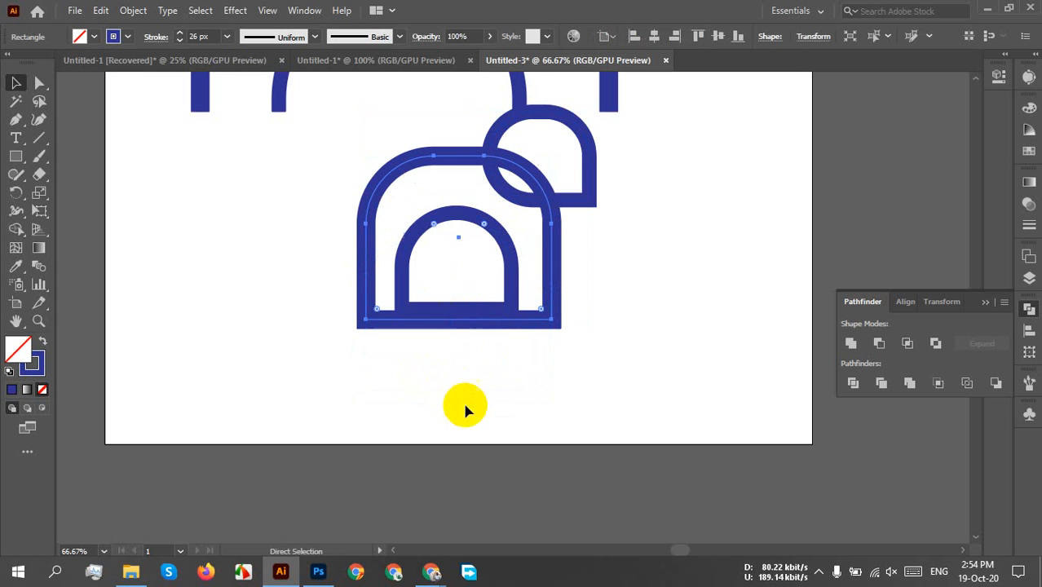
drag(654, 367, 418, 279)
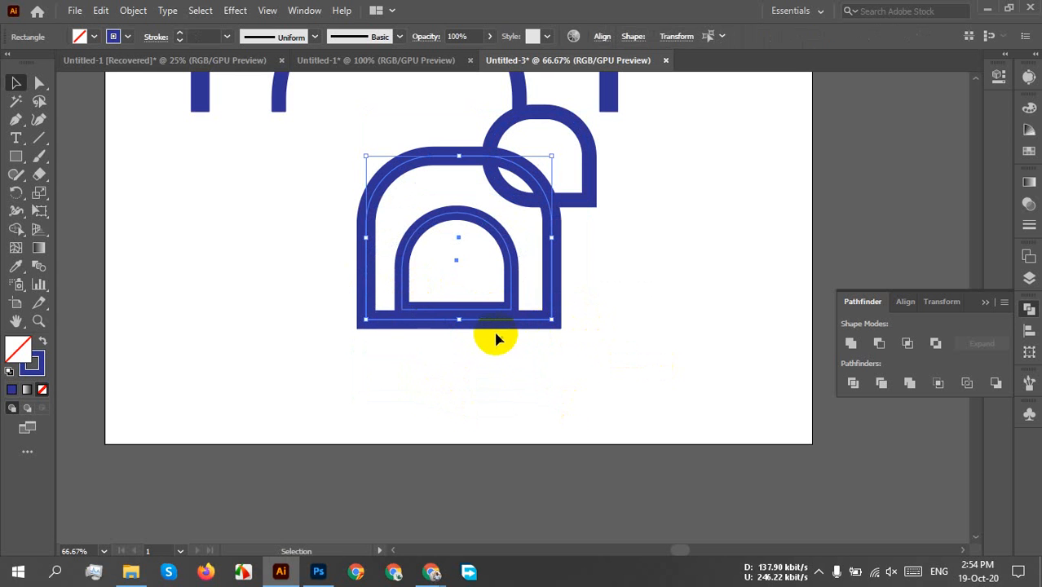
key(a)
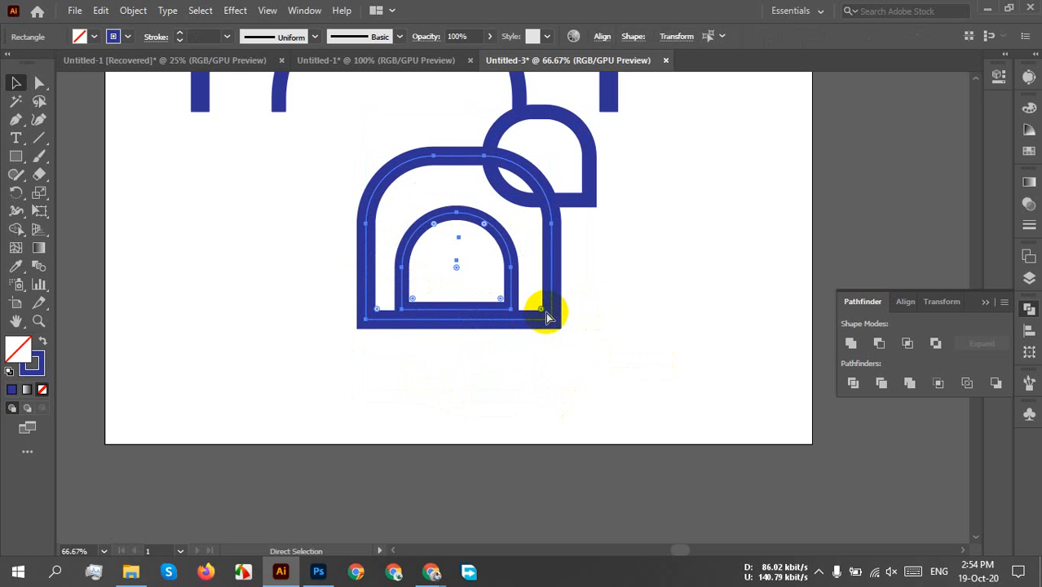
drag(555, 322, 742, 441)
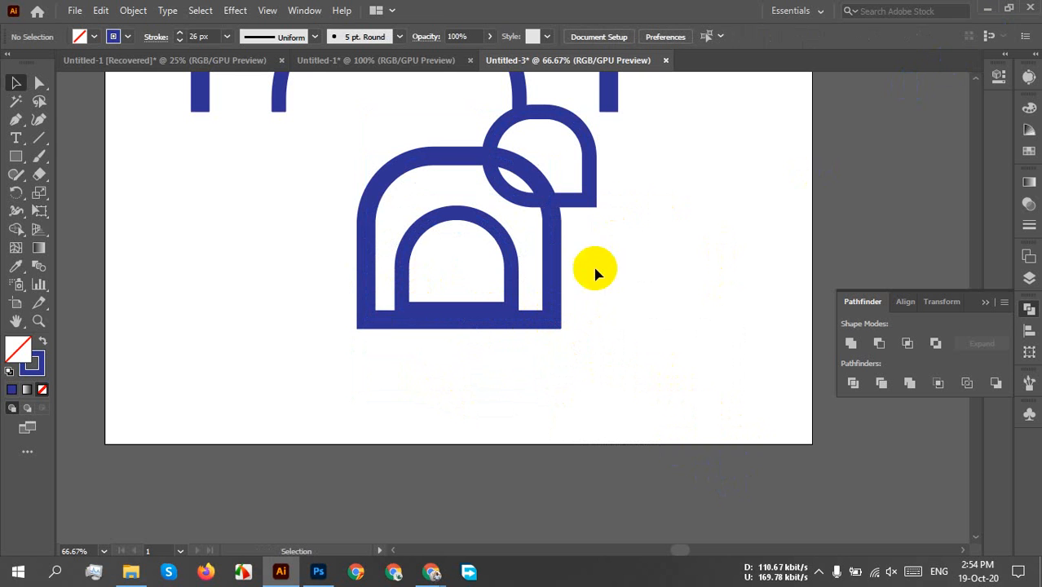
Move the stroked copy below the united group, enlarge it, shrink it to a tiny size, and examine its distorted strokes up close
scroll(593, 272, up, 5)
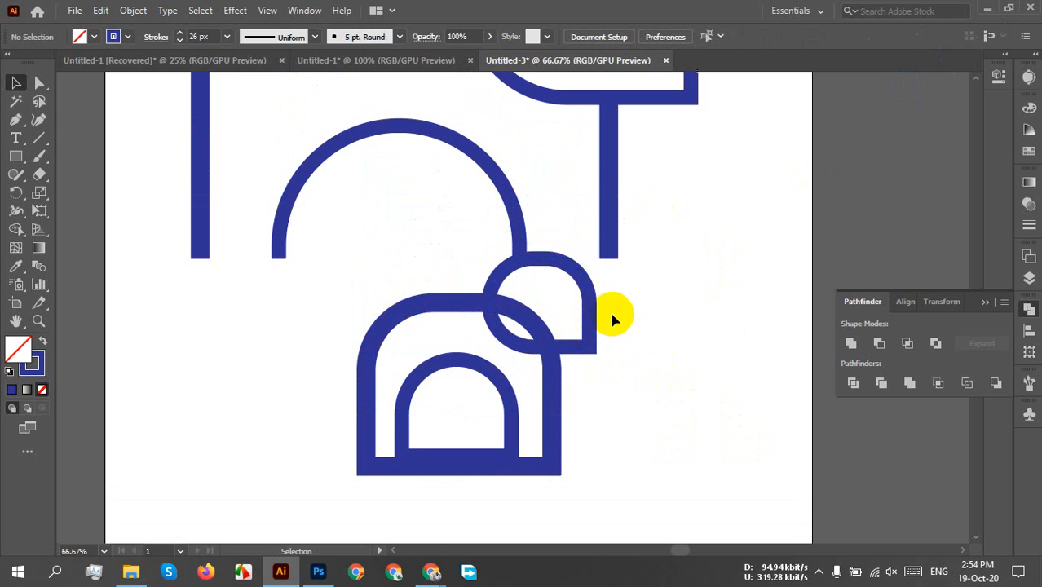
scroll(613, 318, down, 3)
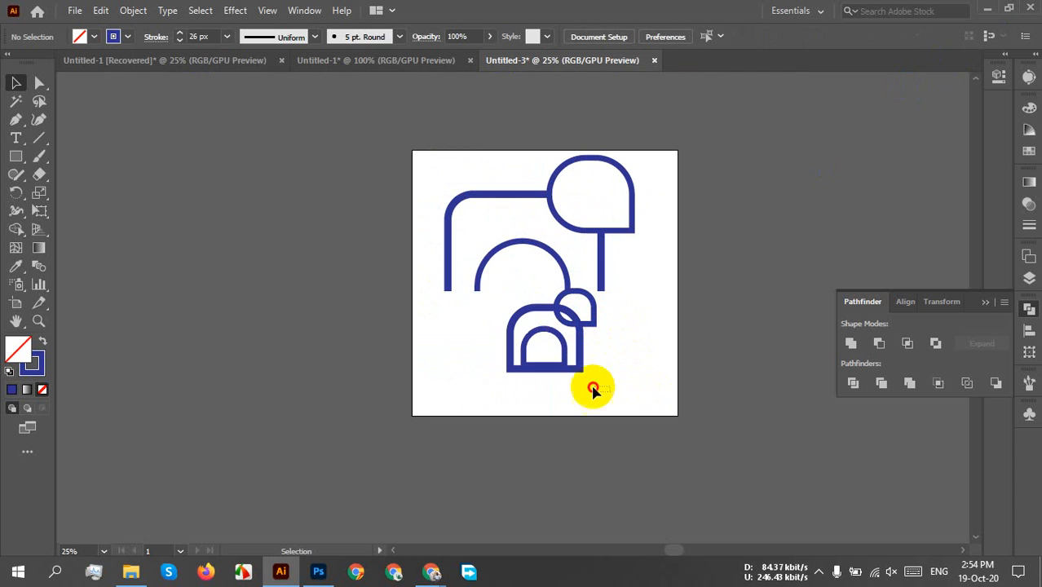
drag(496, 298, 574, 392)
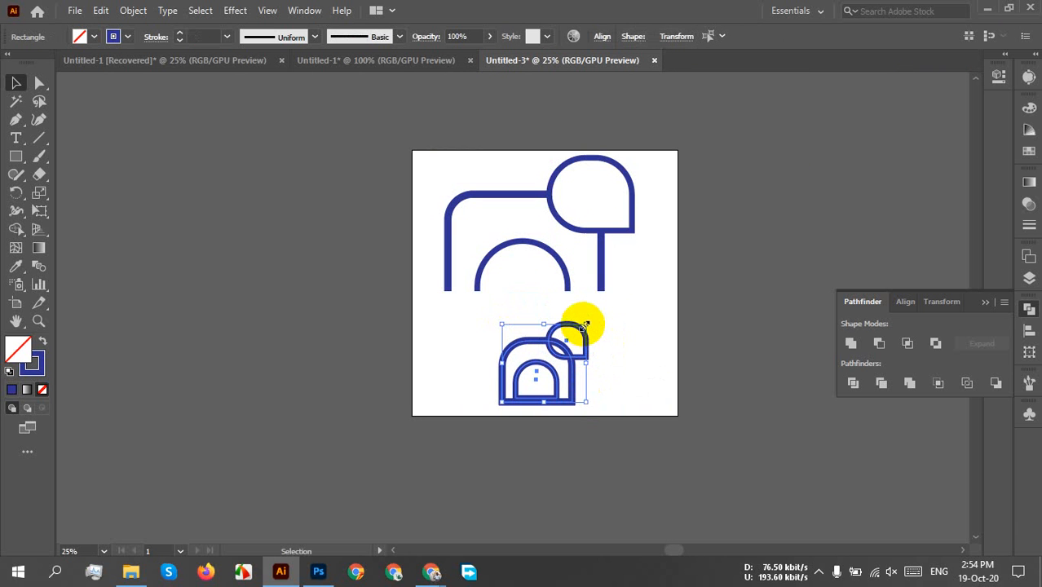
key(shift)
drag(584, 325, 808, 196)
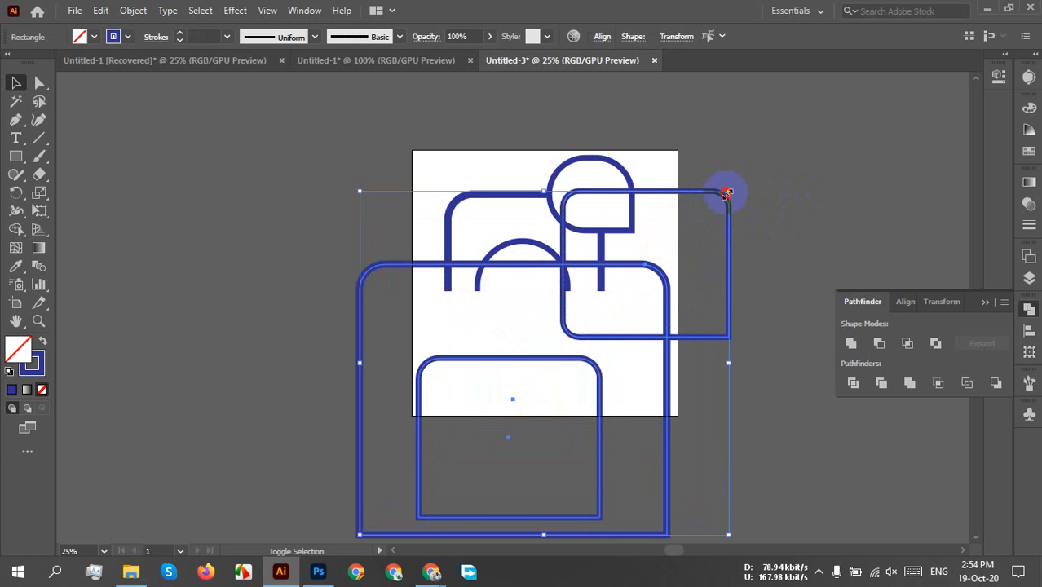
drag(727, 195, 561, 370)
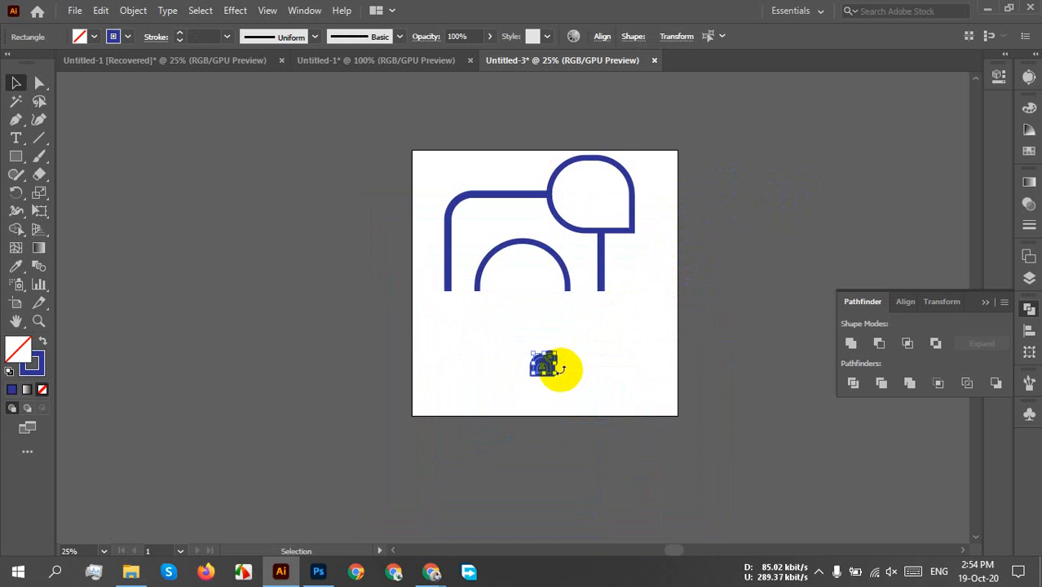
scroll(560, 368, up, 8)
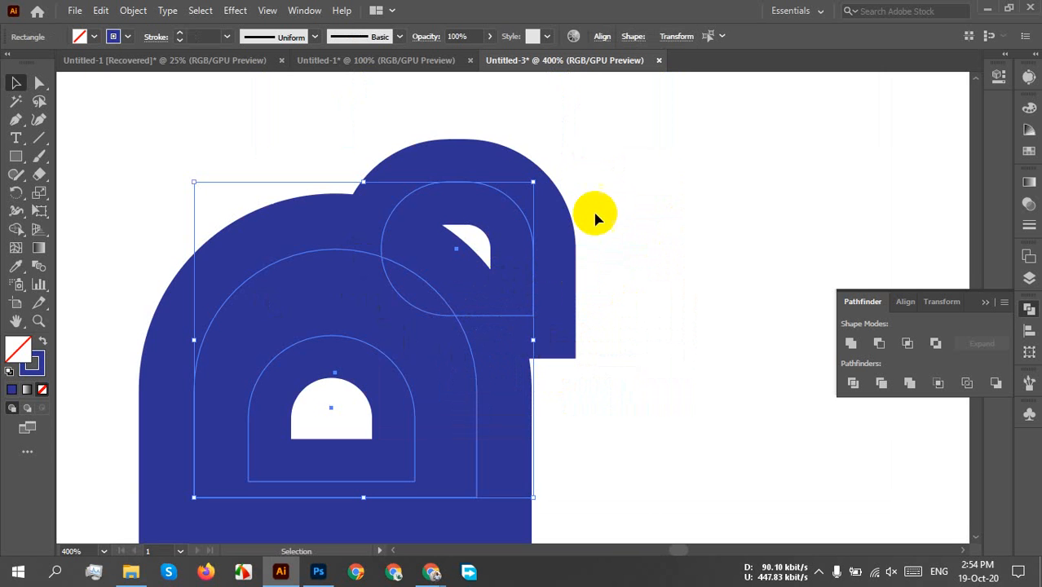
scroll(619, 245, down, 3)
click(637, 266)
scroll(645, 238, down, 5)
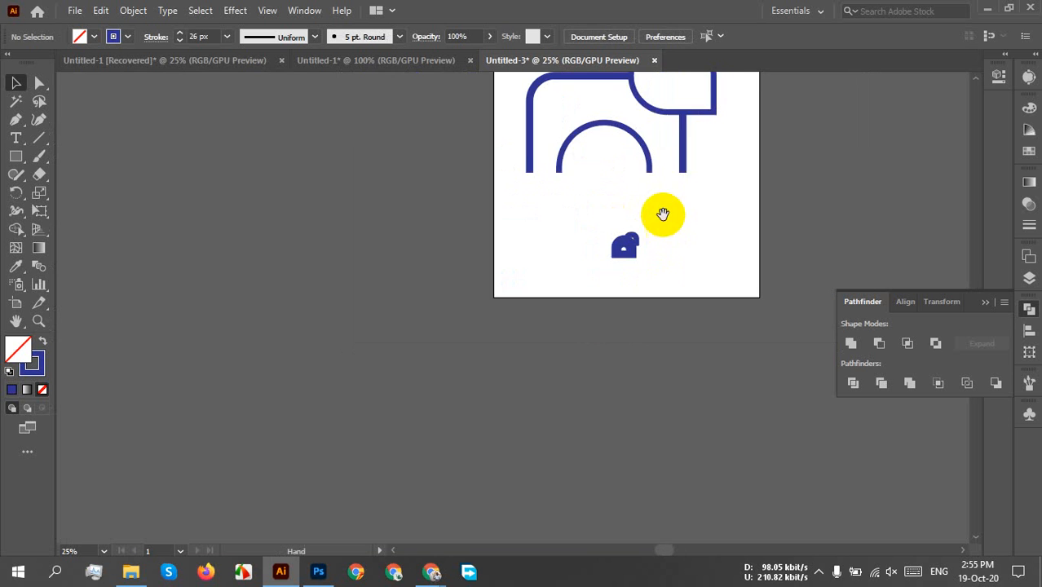
Scale the united outline group down to a tiny size and examine its proportions up close
drag(663, 214, 586, 344)
drag(740, 305, 591, 272)
scroll(593, 272, up, 8)
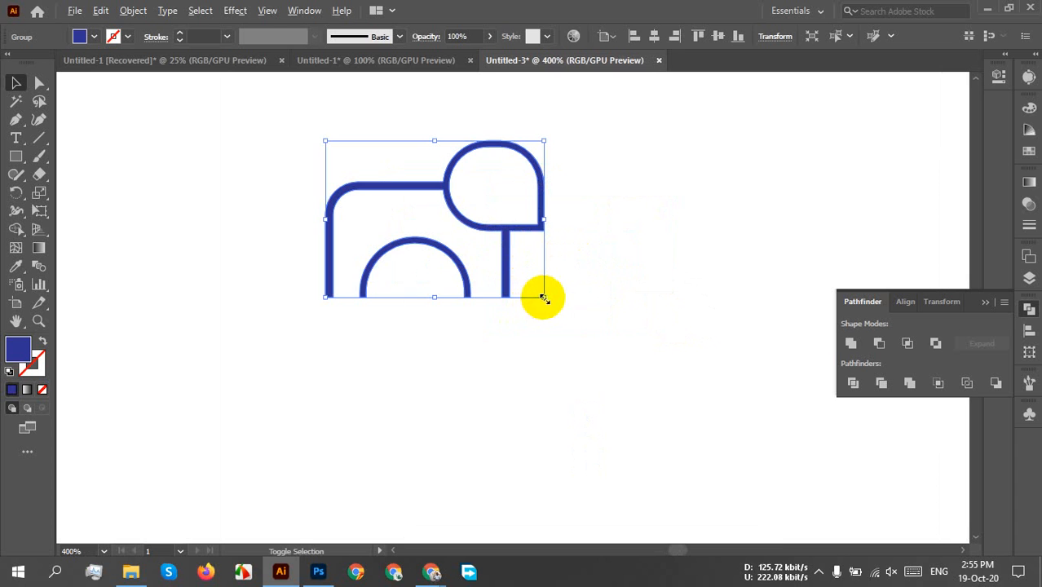
drag(540, 295, 522, 263)
click(496, 272)
scroll(456, 235, up, 8)
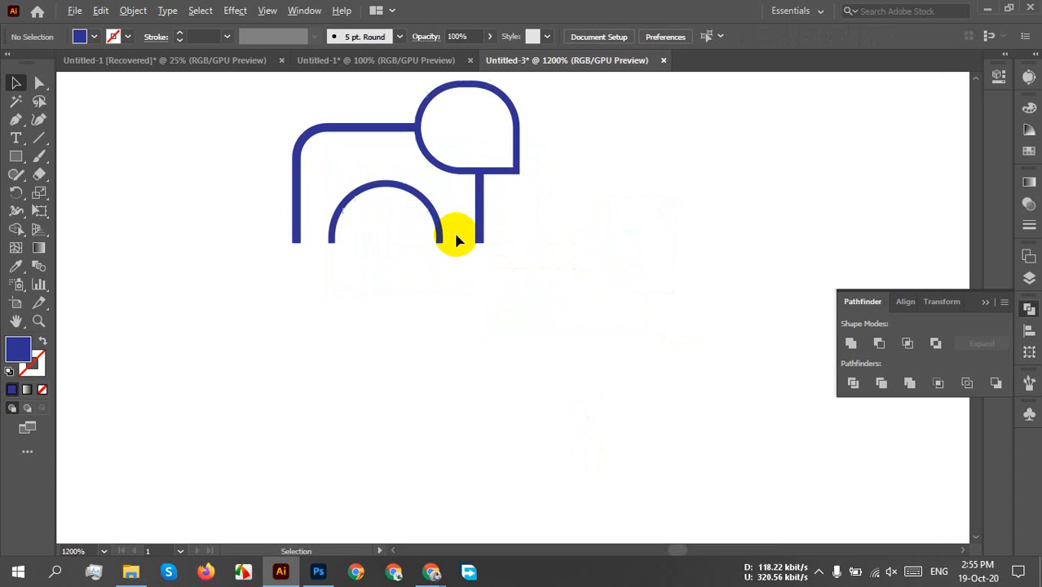
scroll(464, 173, down, 5)
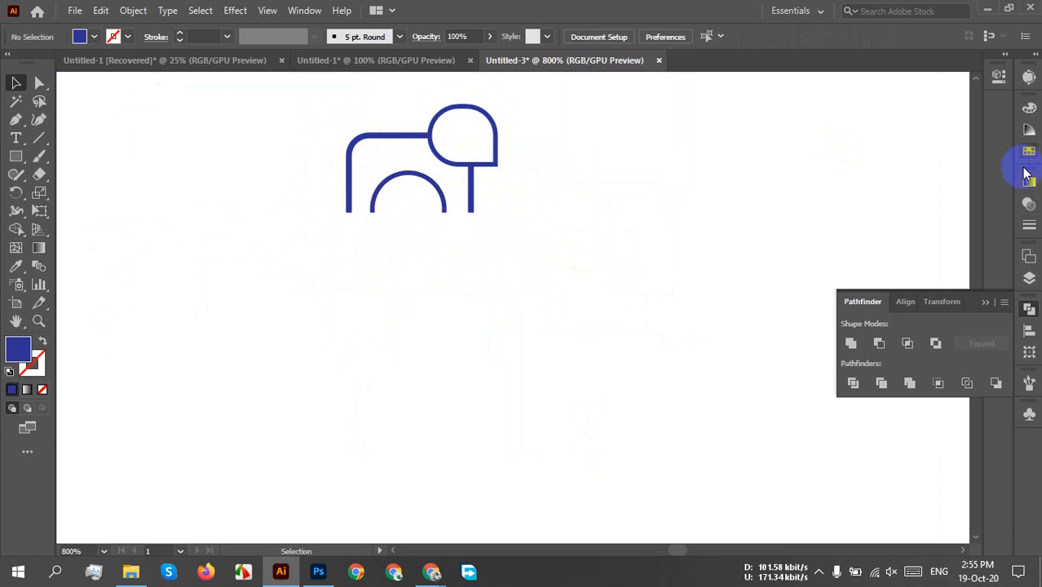
Undo the test scaling and moves until the spare stroked copy is back beside the artboard at its original size
key(ctrl+z)
key(ctrl+z)
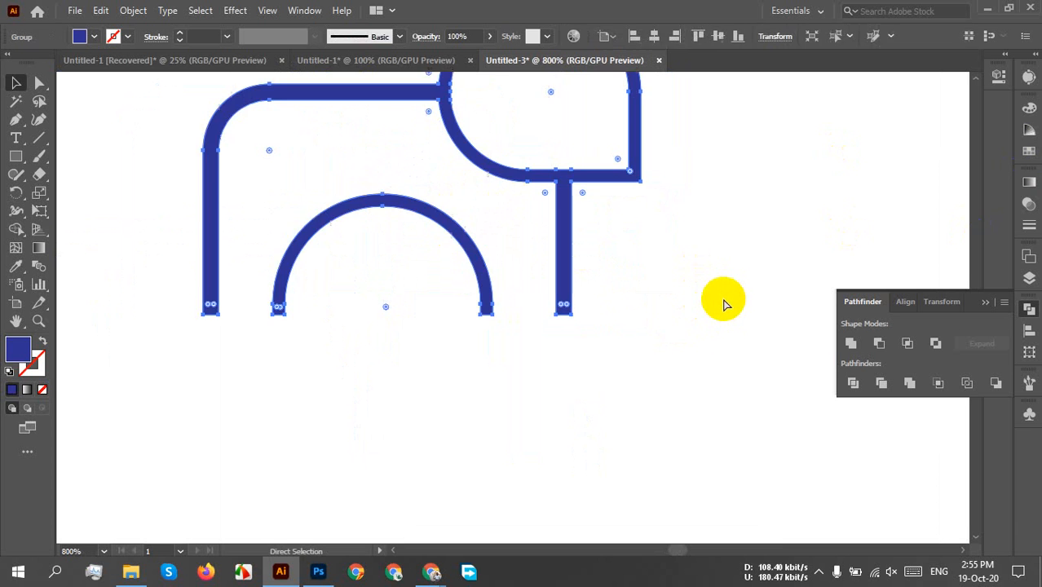
scroll(721, 287, down, 10)
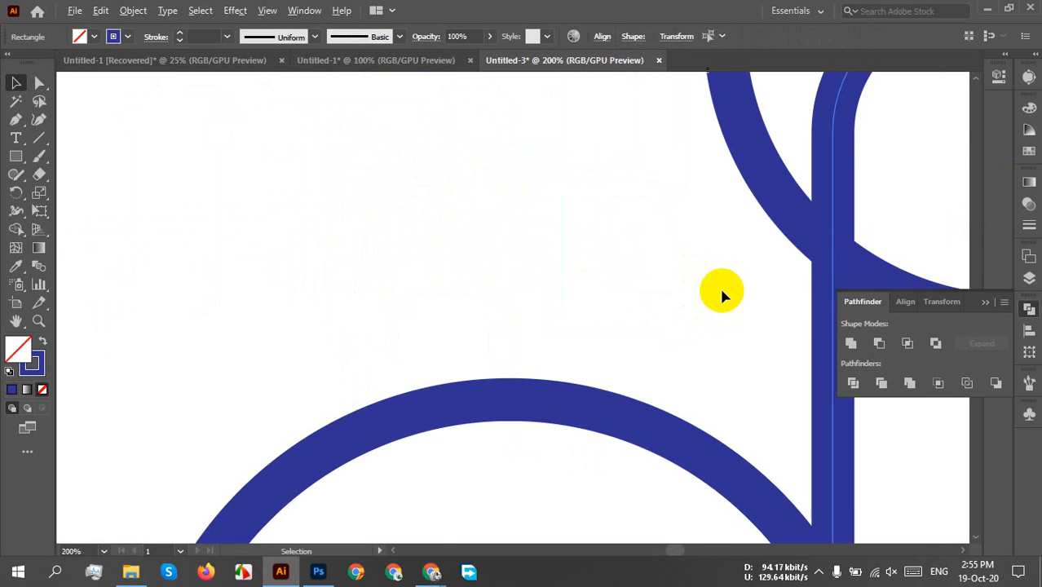
key(ctrl)
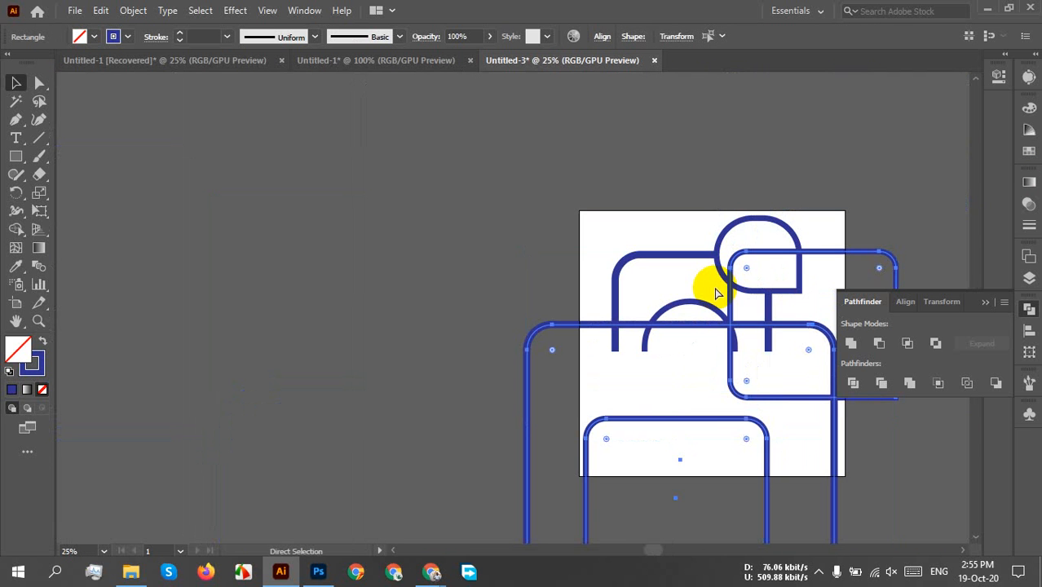
key(ctrl+z)
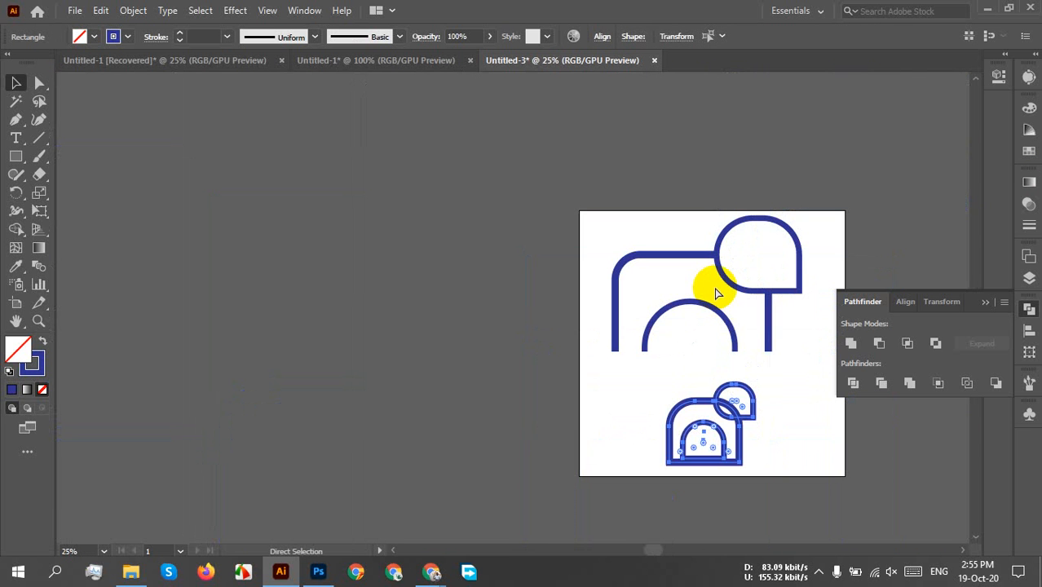
key(ctrl+shift+z)
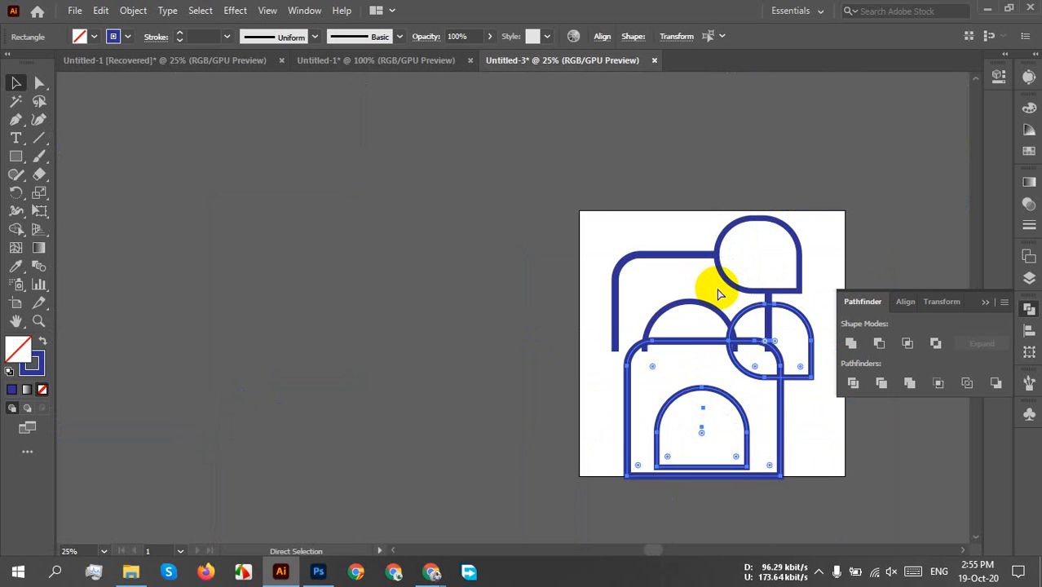
key(ctrl+shift+z)
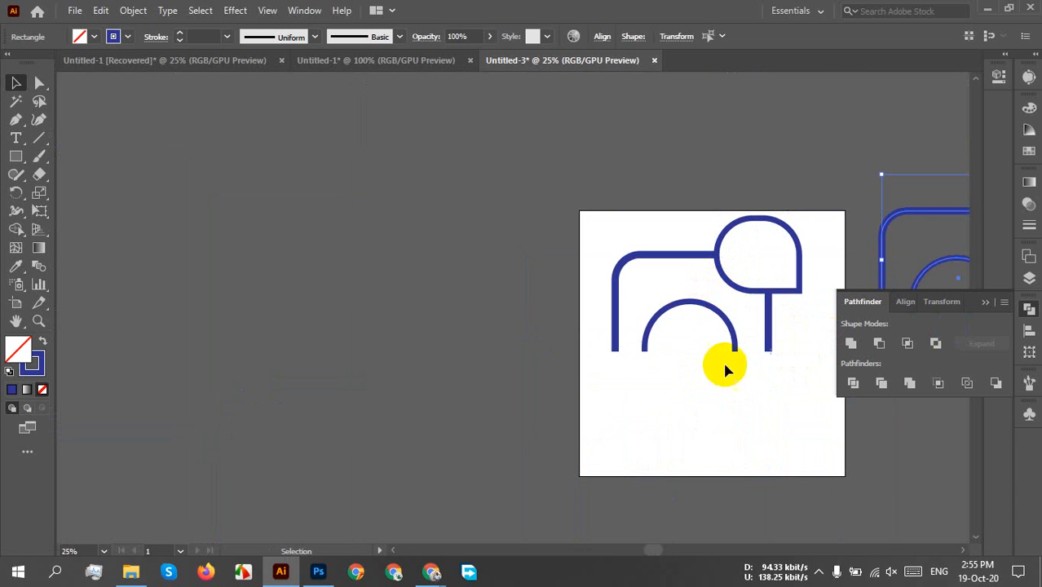
Delete the spare stroked copy beside the artboard
drag(662, 396, 393, 430)
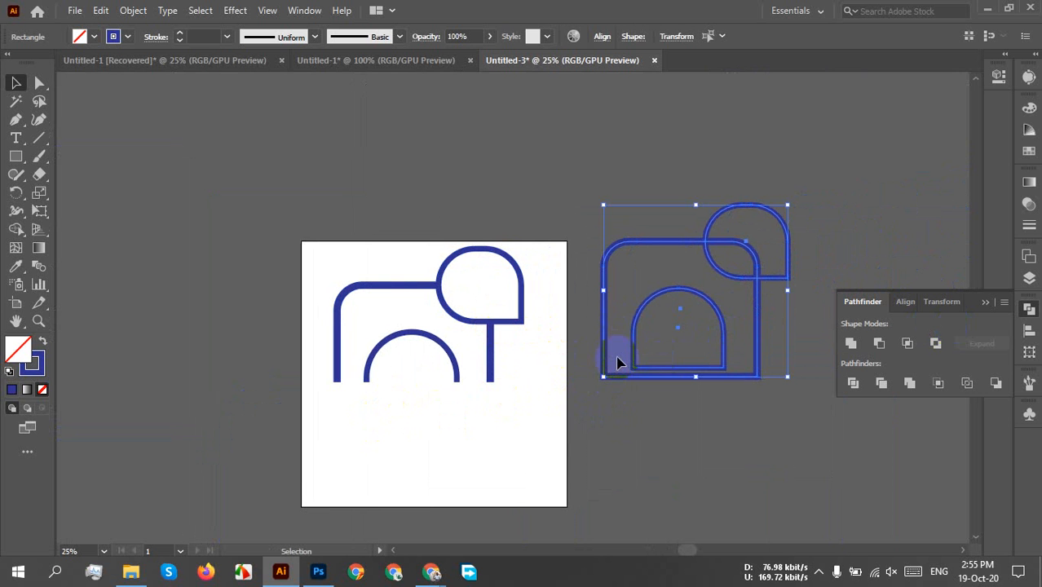
key(Delete)
Draw a near-circular ellipse in the upper area inside the small rounded outline and set its stroke weight to 20 px
scroll(426, 245, up, 3)
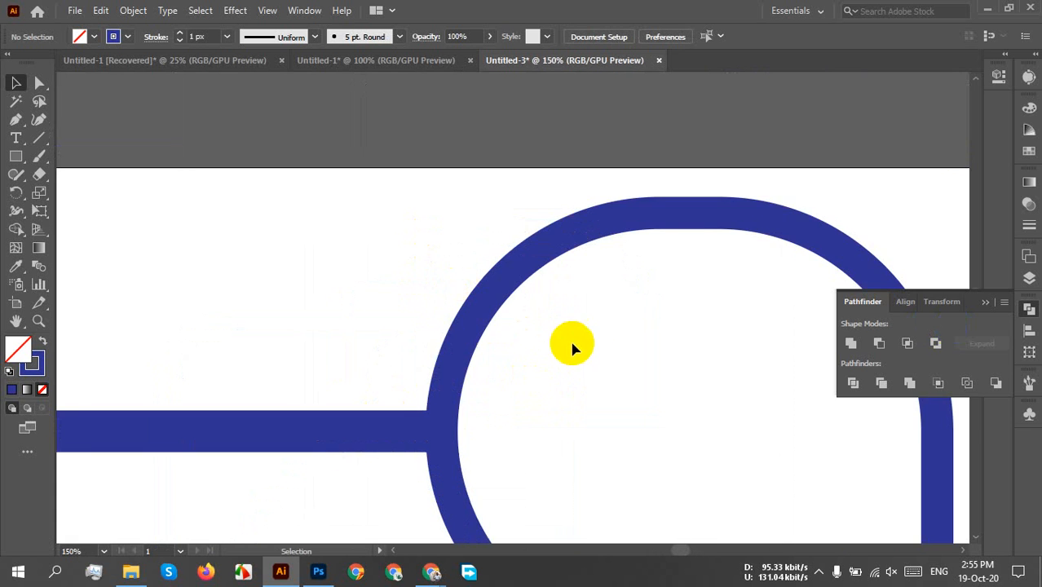
drag(572, 347, 407, 245)
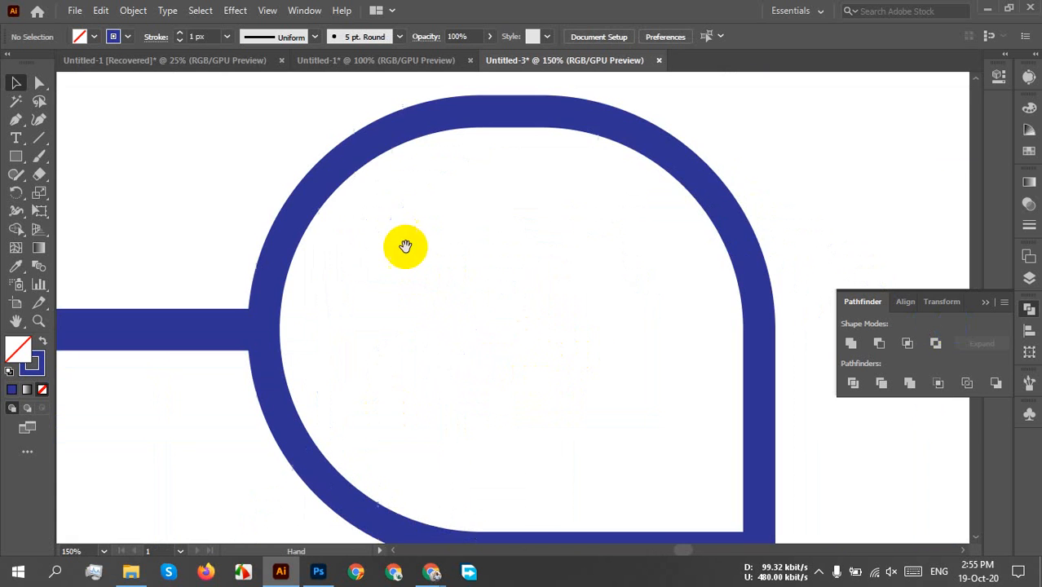
click(16, 157)
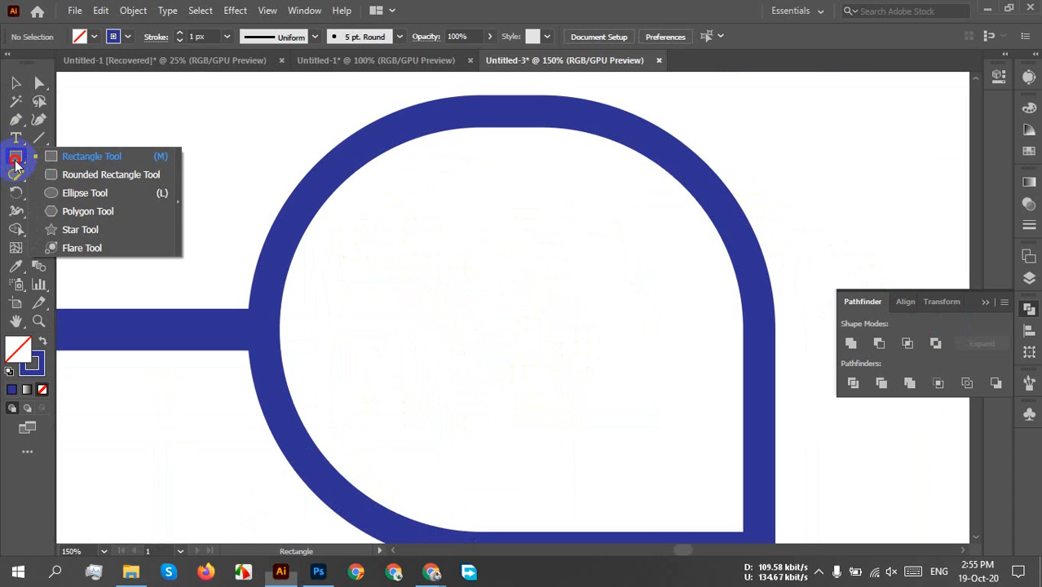
click(85, 194)
drag(477, 174, 644, 335)
key(v)
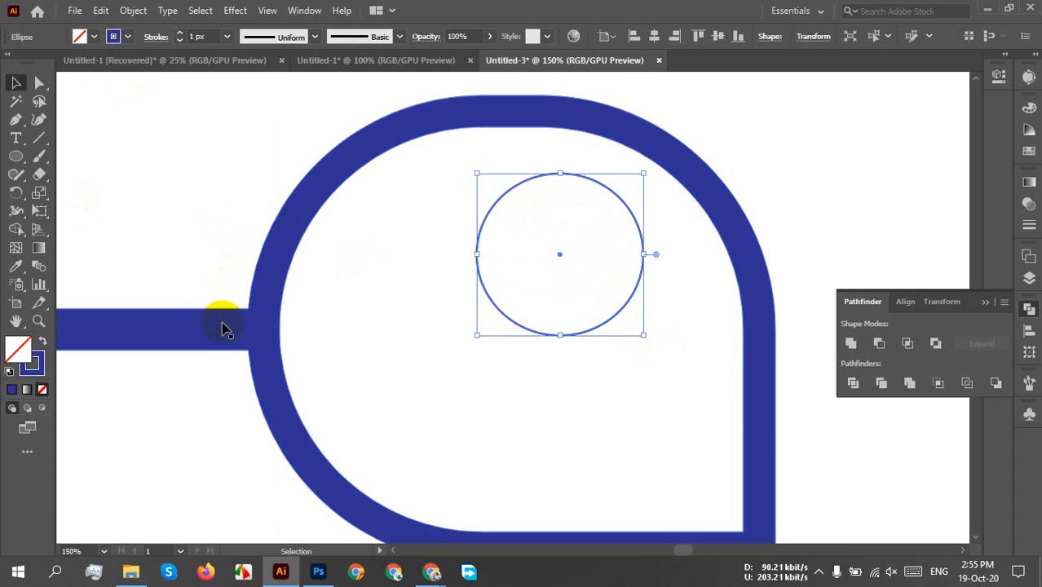
click(197, 37)
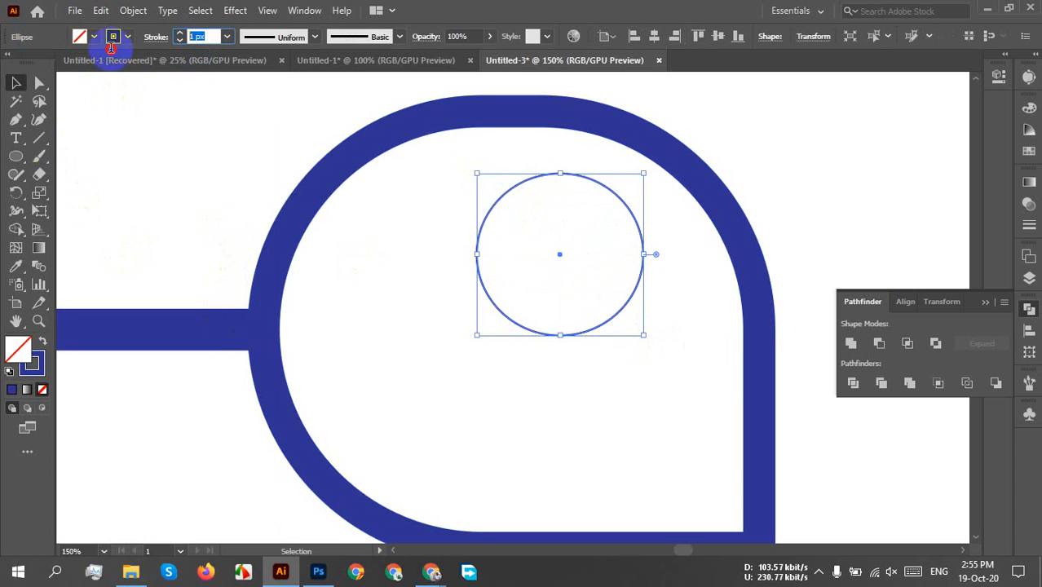
text(26)
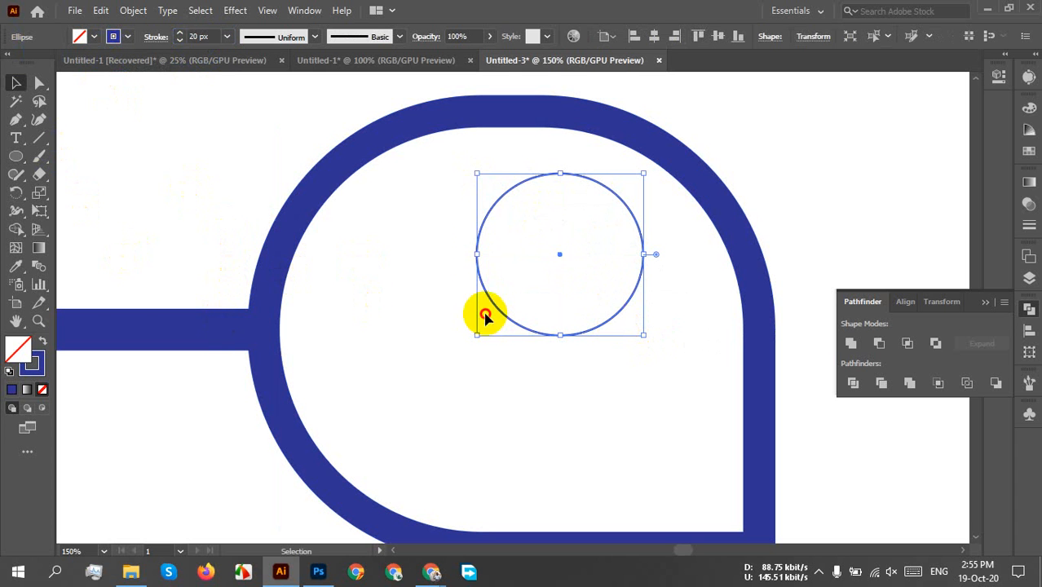
Move the circle slightly down and to the left inside the rounded head outline and deselect it
click(486, 308)
scroll(608, 298, down, 4)
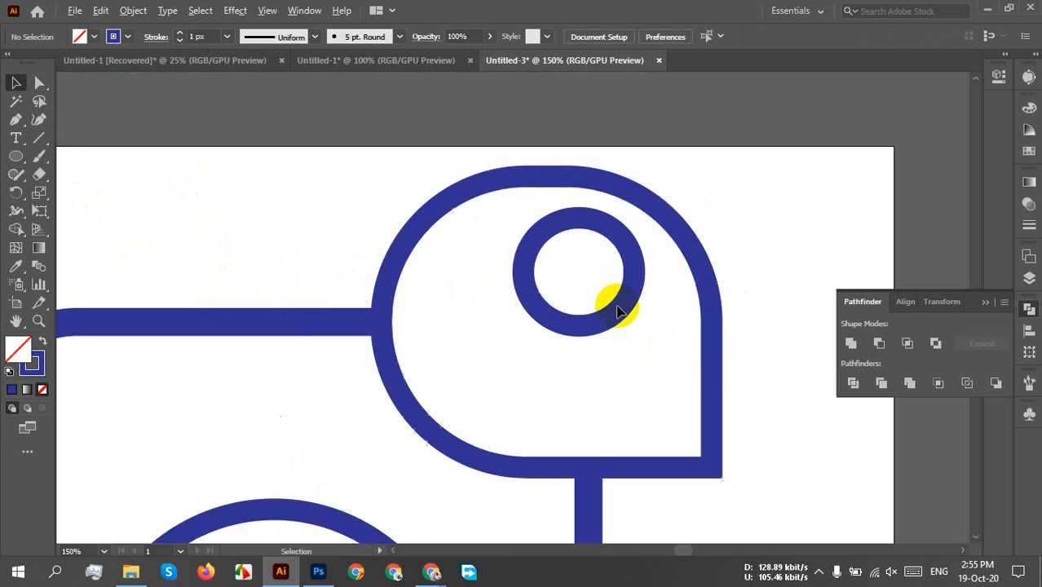
scroll(613, 318, up, 4)
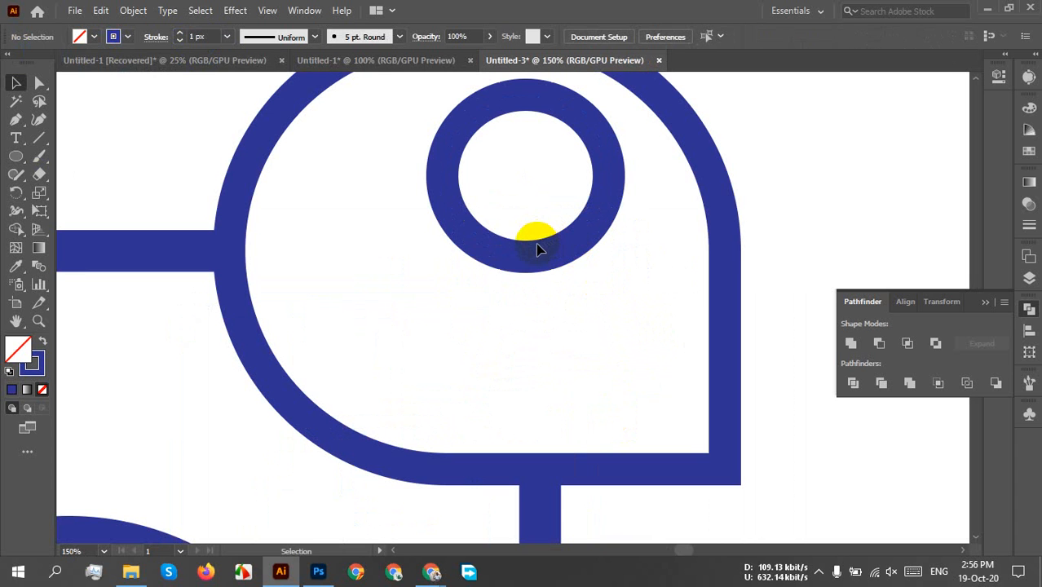
click(520, 273)
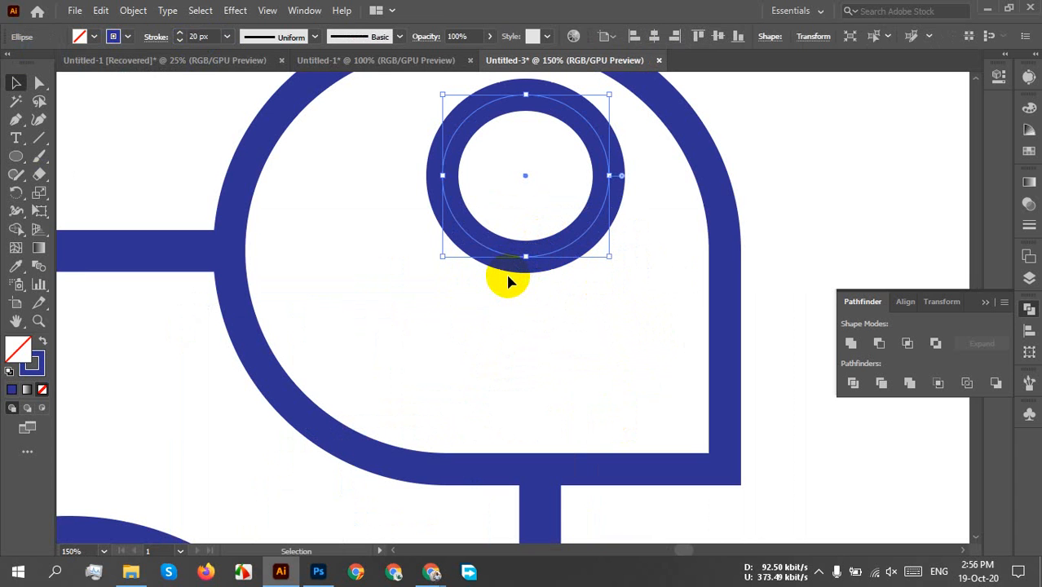
drag(490, 272, 472, 287)
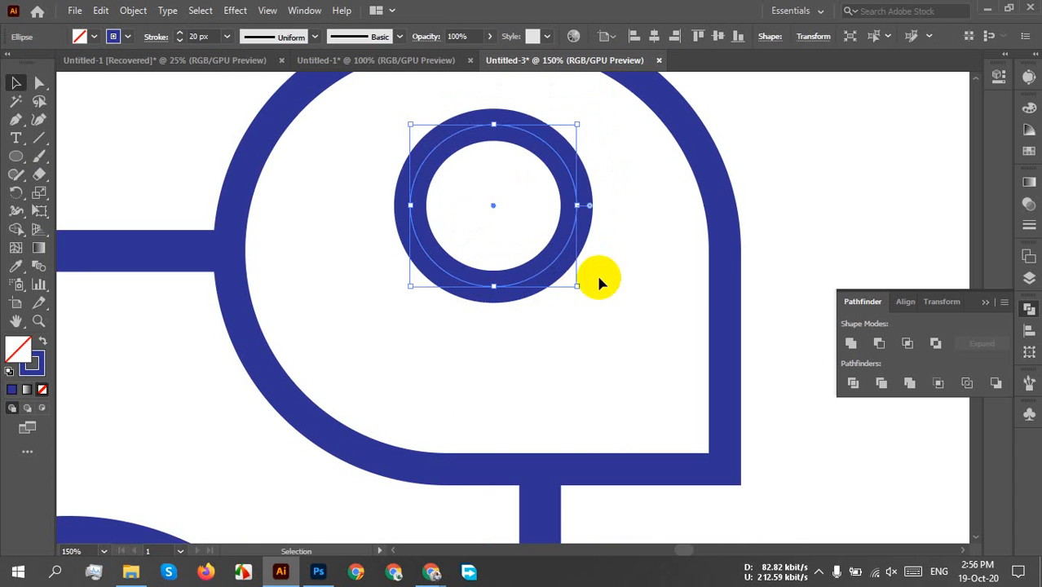
click(621, 273)
Select the whole artwork, move it off the artboard beyond the upper-left corner, and collapse the Pathfinder panel
scroll(622, 269, down, 2)
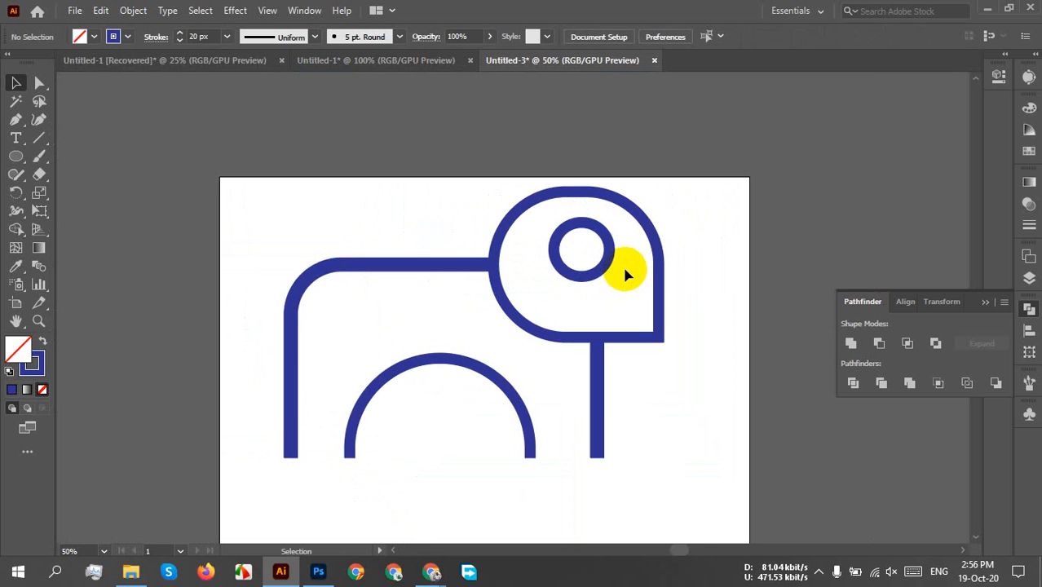
scroll(622, 269, down, 2)
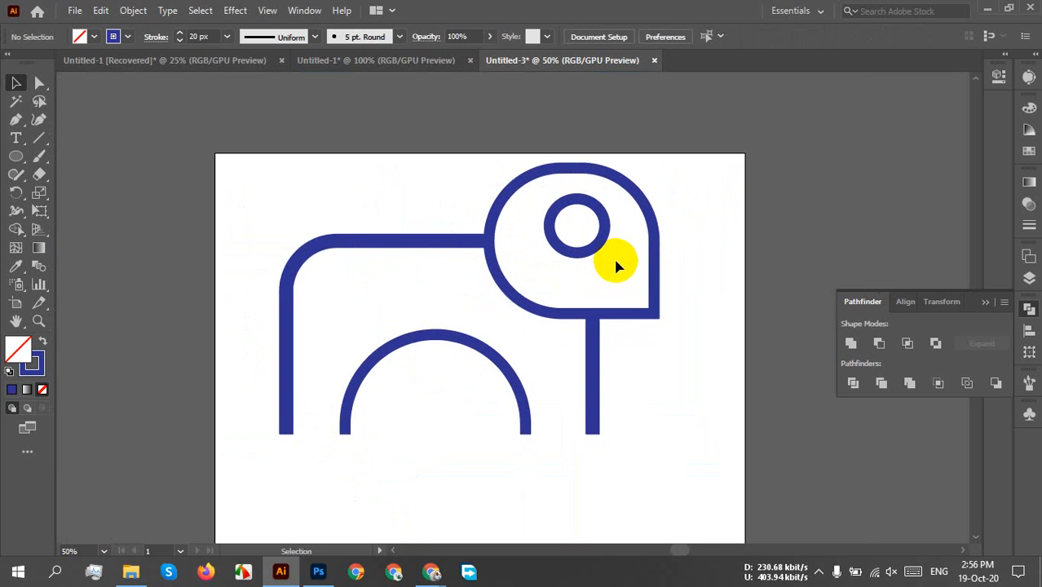
scroll(634, 235, down, 2)
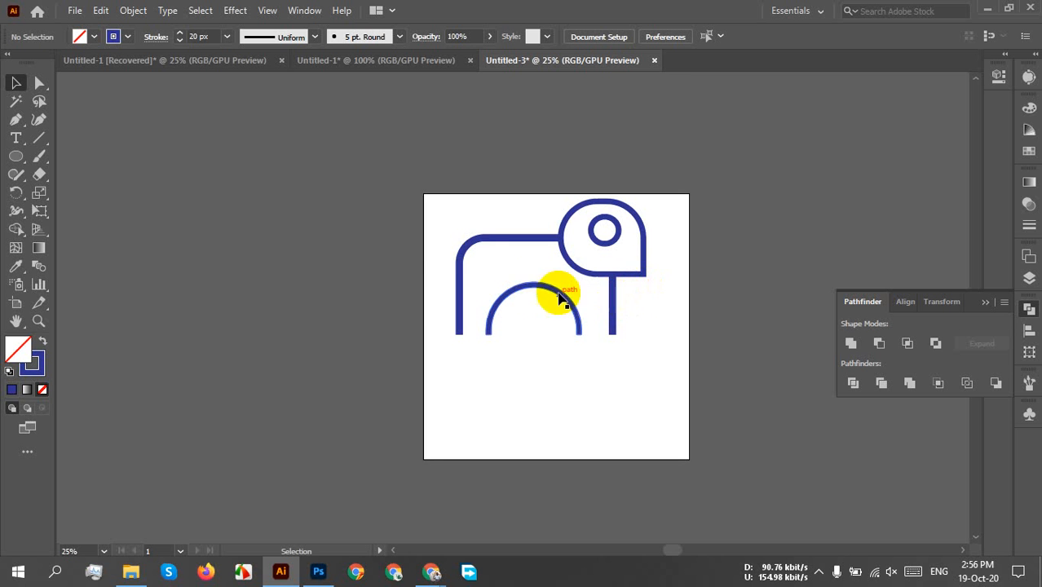
drag(406, 214, 690, 377)
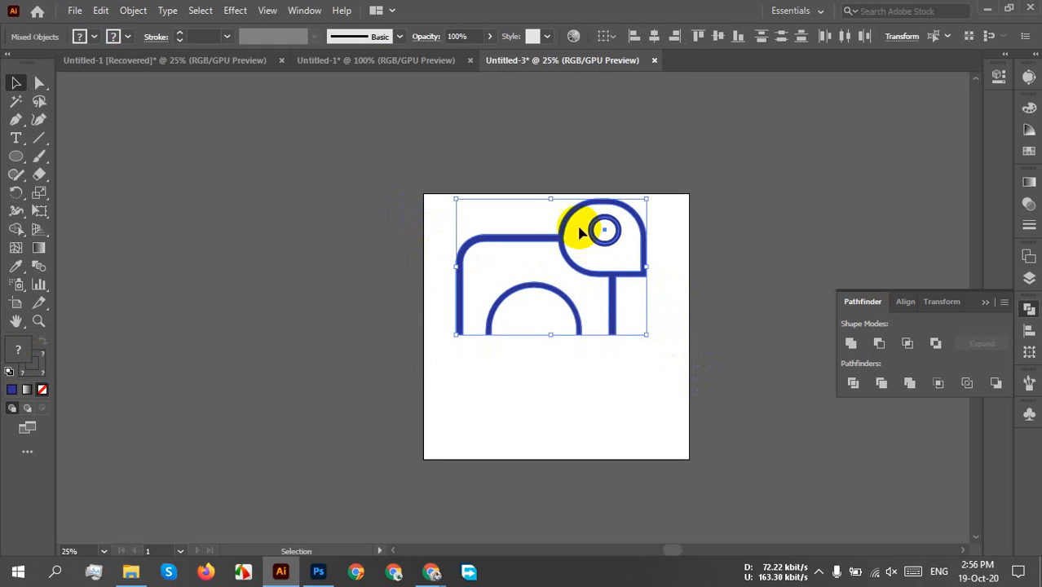
drag(566, 255, 207, 104)
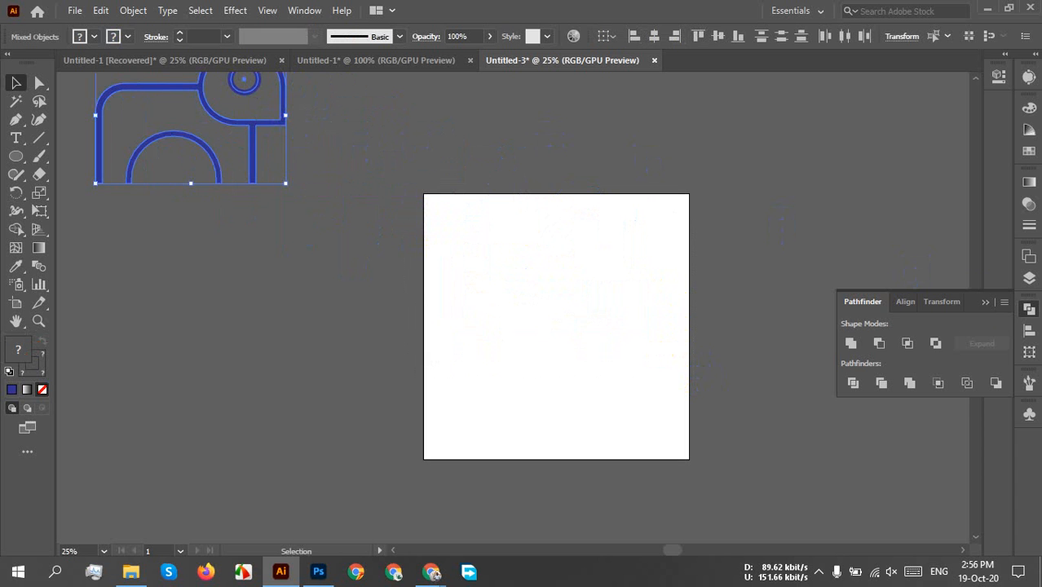
click(986, 302)
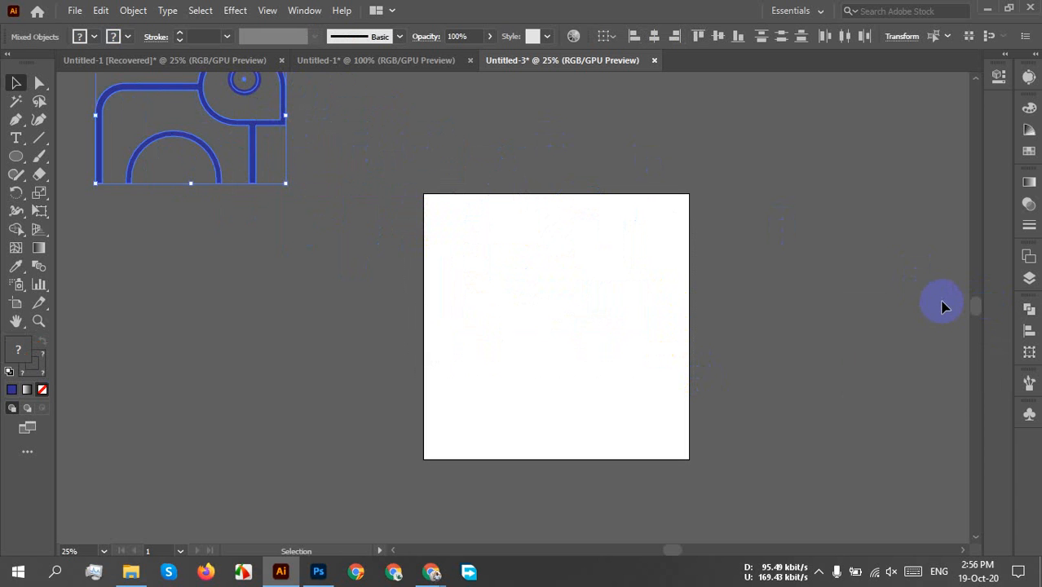
Move the whole artwork back onto the upper part of the empty artboard
scroll(610, 327, down, 2)
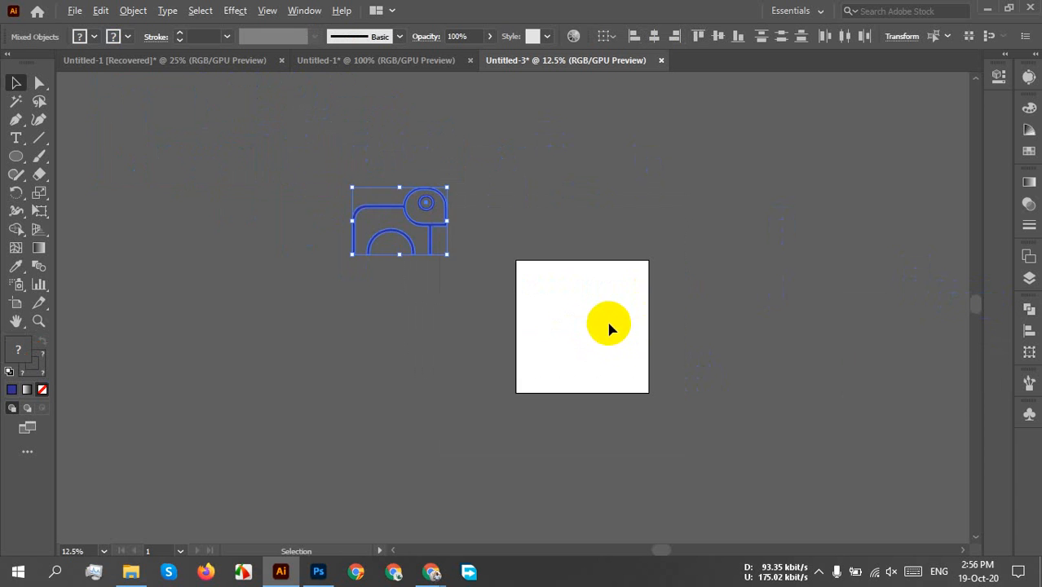
drag(730, 300, 582, 245)
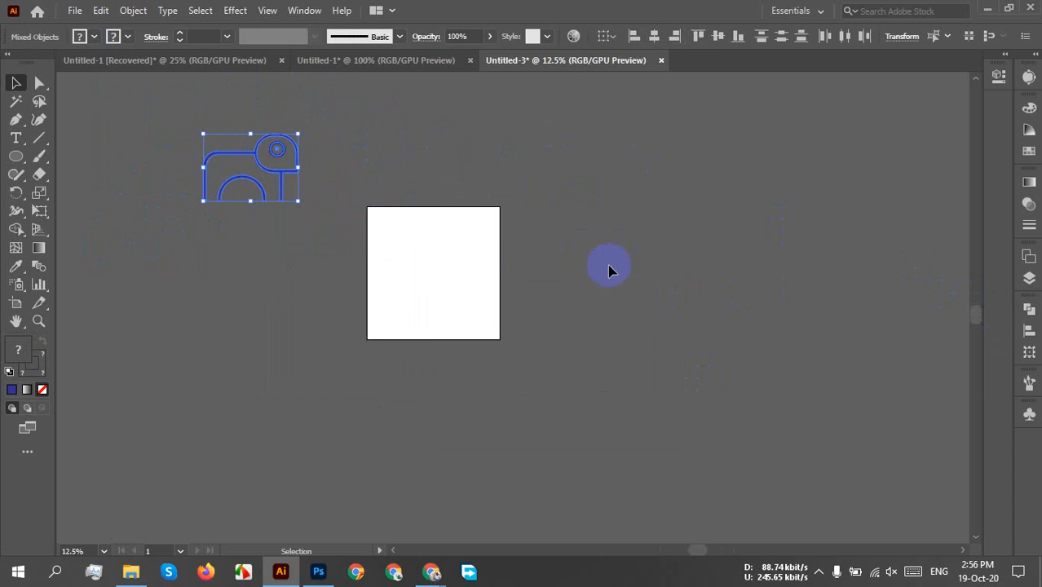
scroll(468, 285, up, 3)
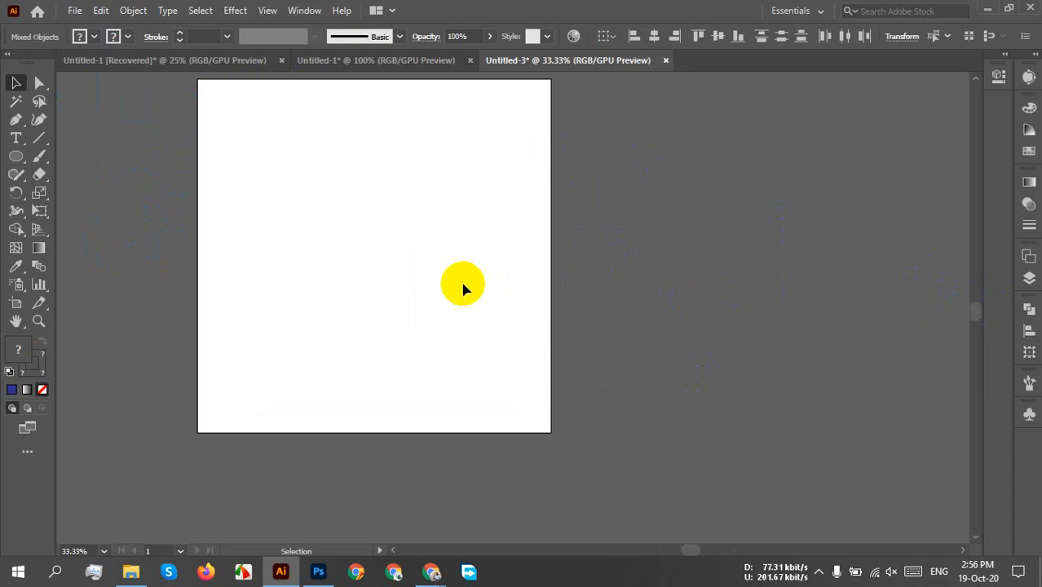
key(space)
drag(463, 282, 477, 316)
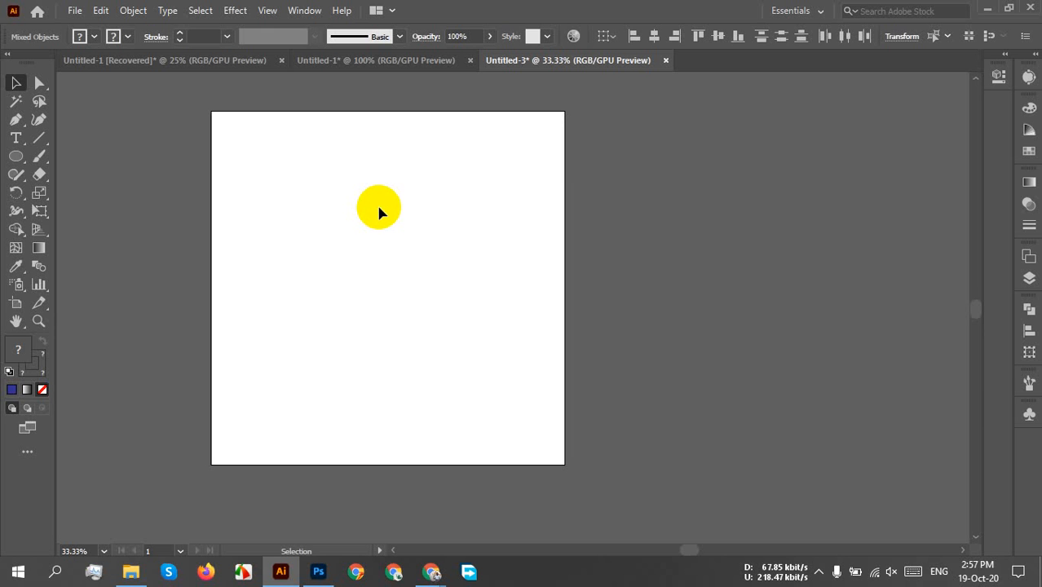
scroll(319, 179, down, 2)
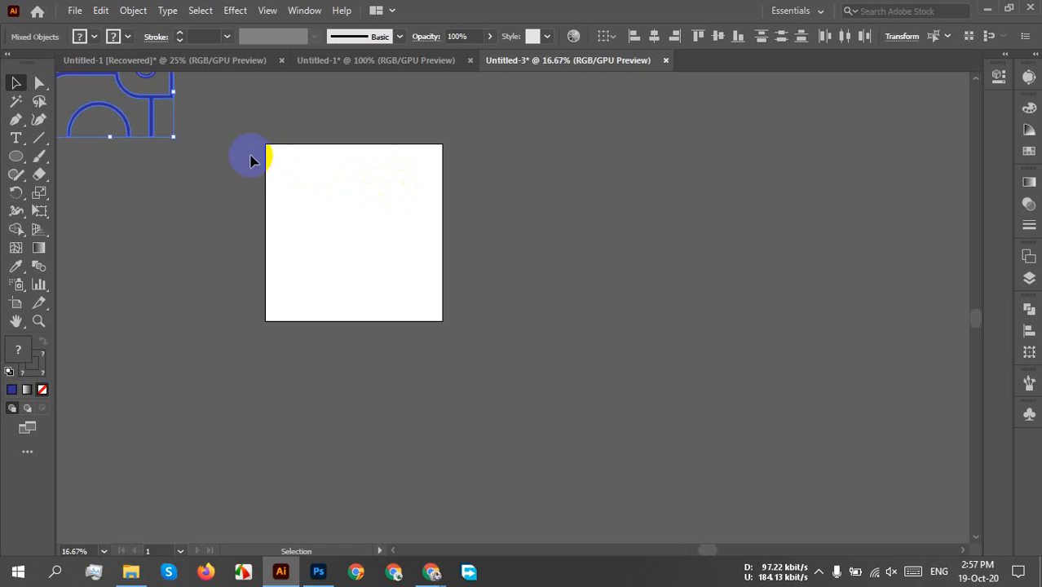
scroll(251, 160, left, 3)
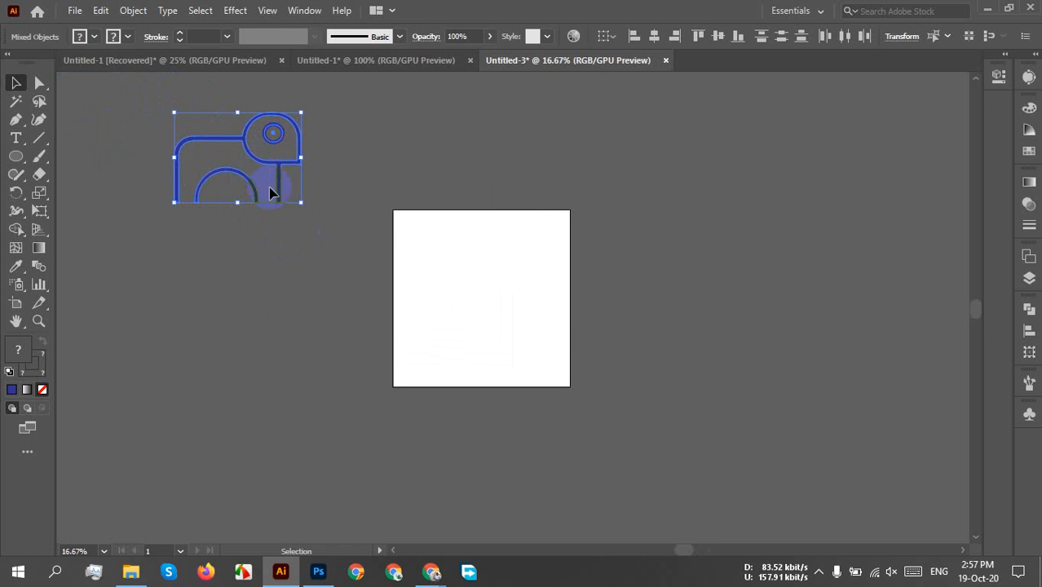
drag(271, 192, 530, 379)
scroll(494, 330, up, 3)
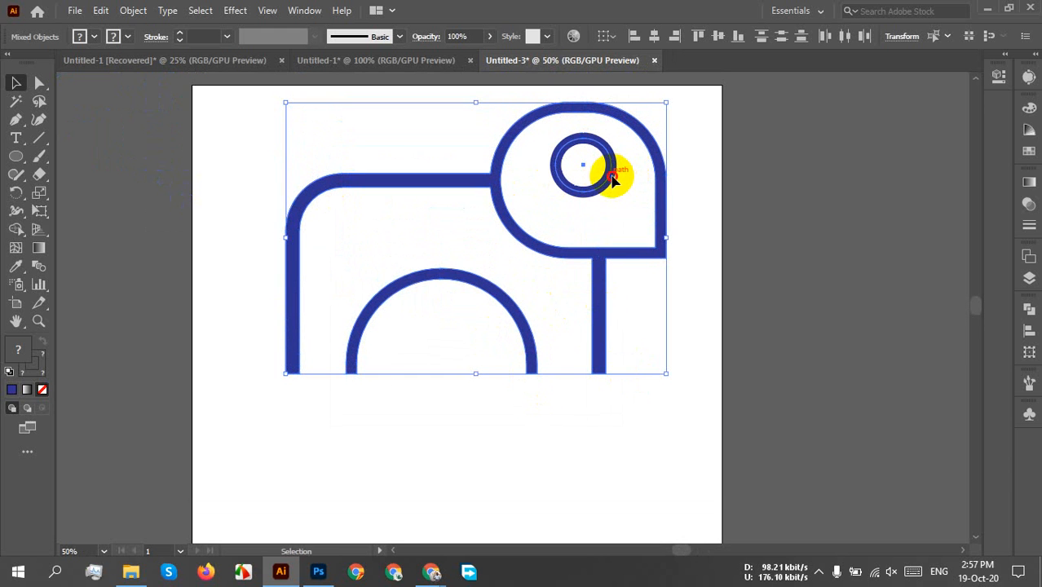
right_click(609, 202)
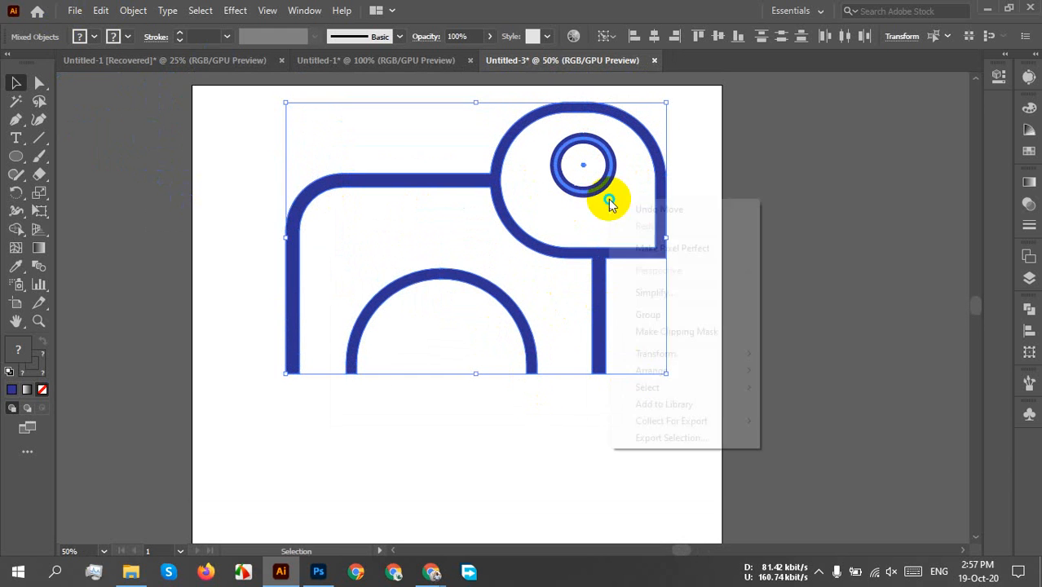
click(662, 316)
click(811, 306)
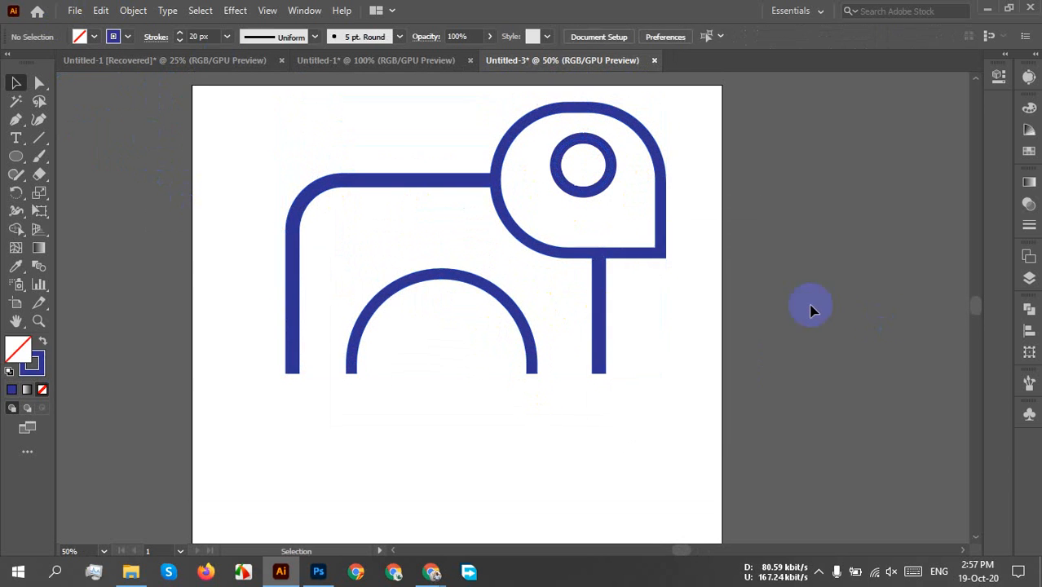
Expand the stroked circle inside the head outline into a filled shape
click(575, 194)
click(133, 10)
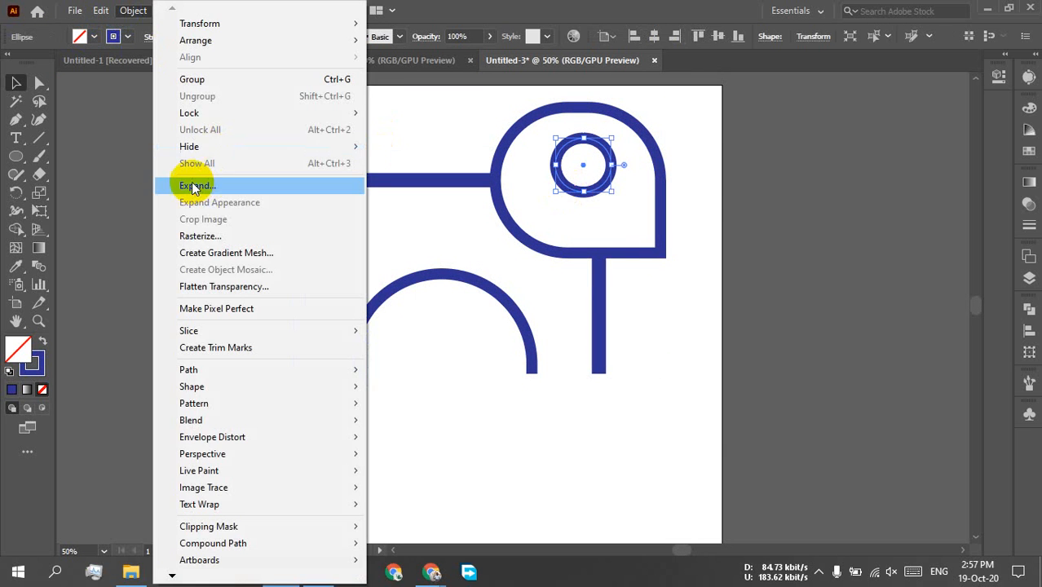
click(194, 186)
click(650, 335)
click(692, 285)
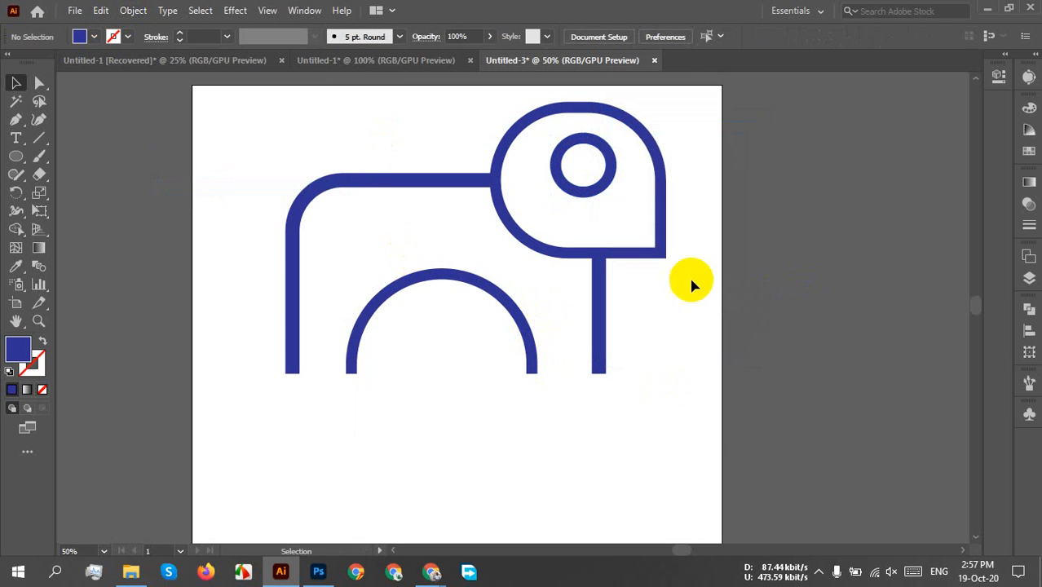
Select all parts of the artwork, including the expanded circle, and group them together
drag(163, 158, 803, 349)
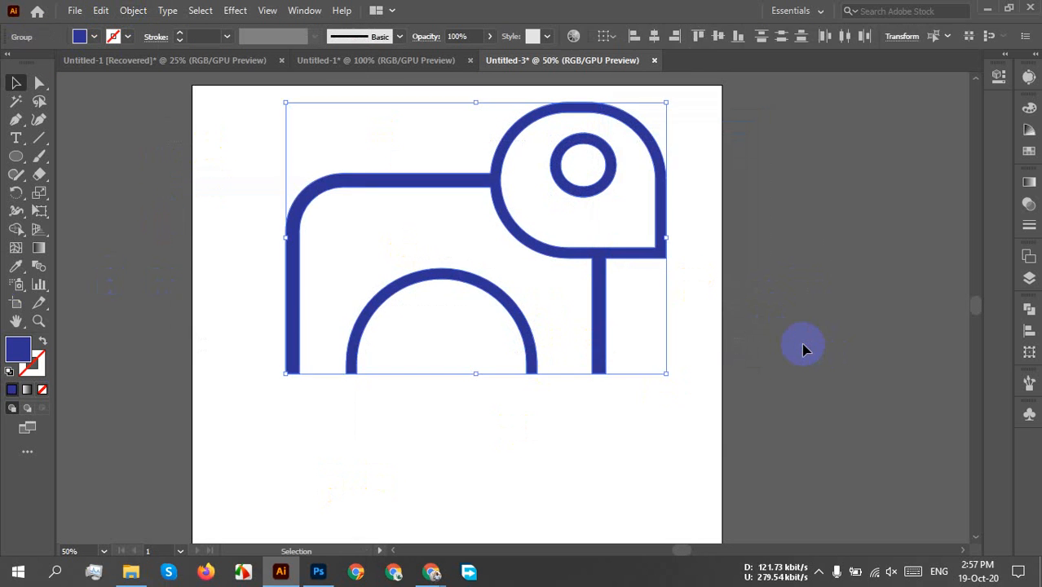
key(a)
key(v)
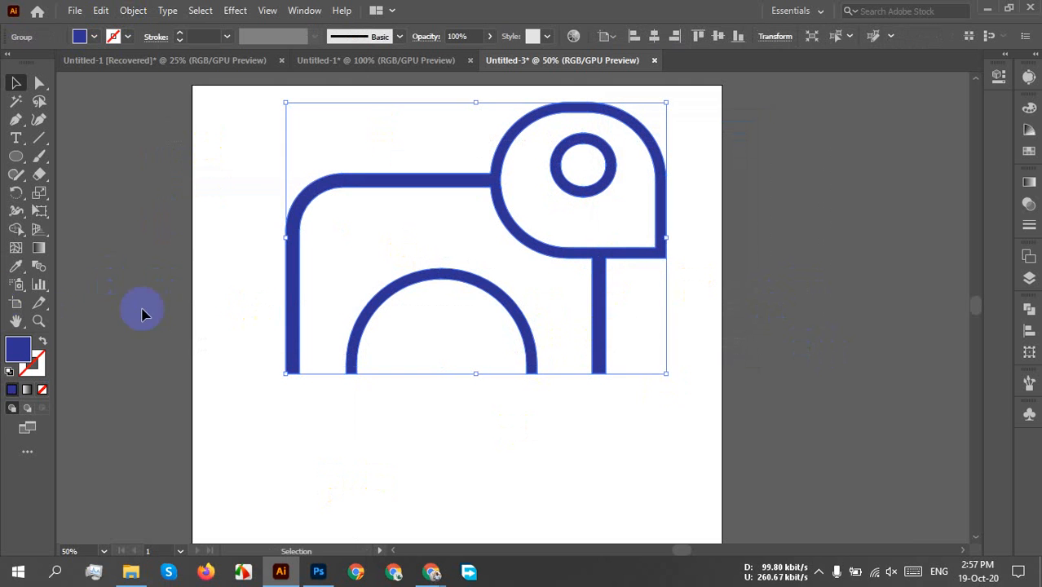
Add the text "elephant" in the blank area of the artboard below the artwork
click(16, 138)
click(291, 479)
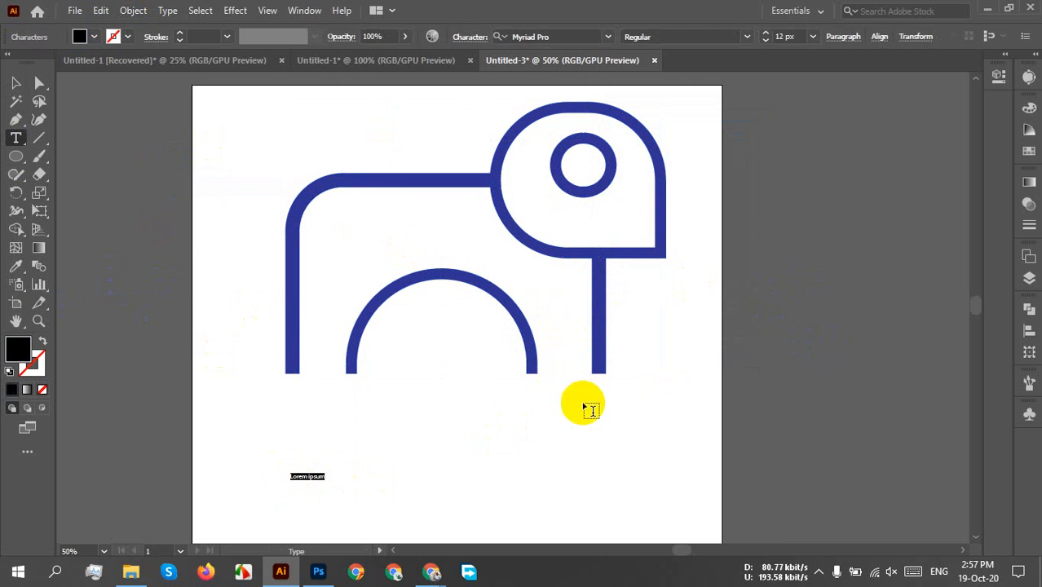
scroll(329, 485, down, 2)
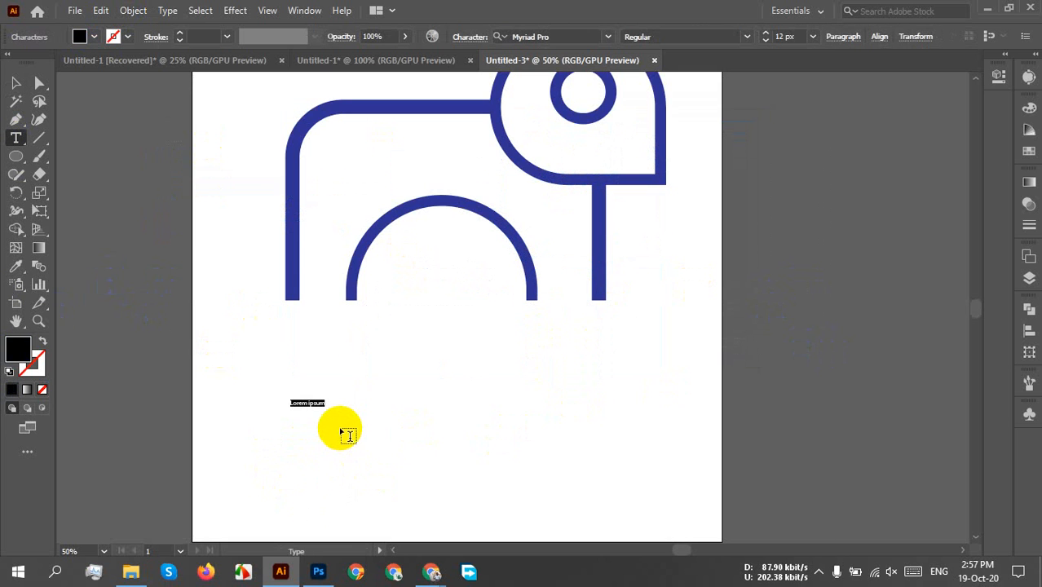
key(BackSpace)
text(elephant)
click(16, 82)
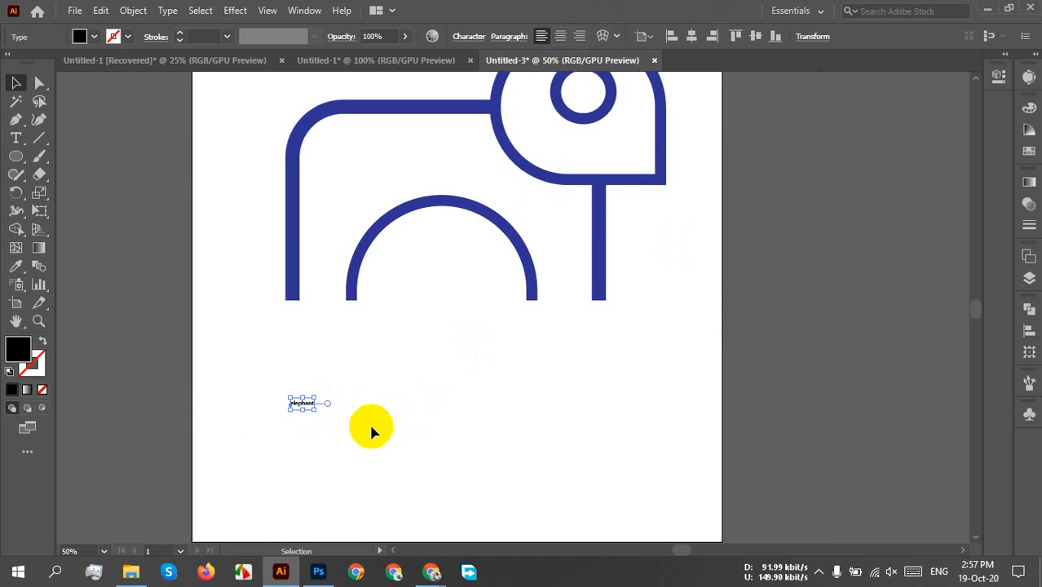
Enlarge the "elephant" text to a font size of about 127 px and place it just below the artwork's legs
drag(321, 408, 543, 472)
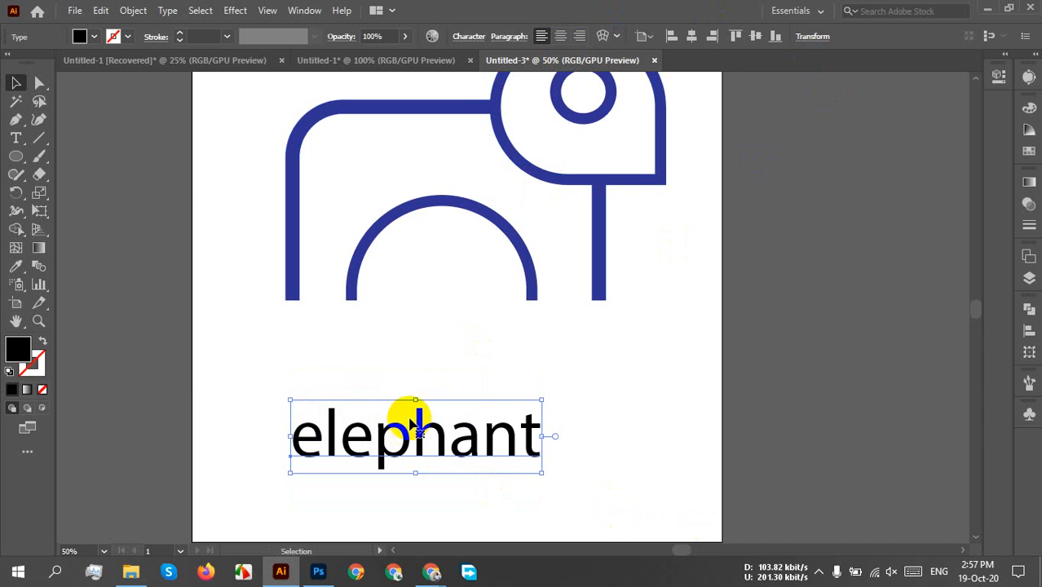
drag(414, 416, 368, 405)
scroll(364, 424, up, 2)
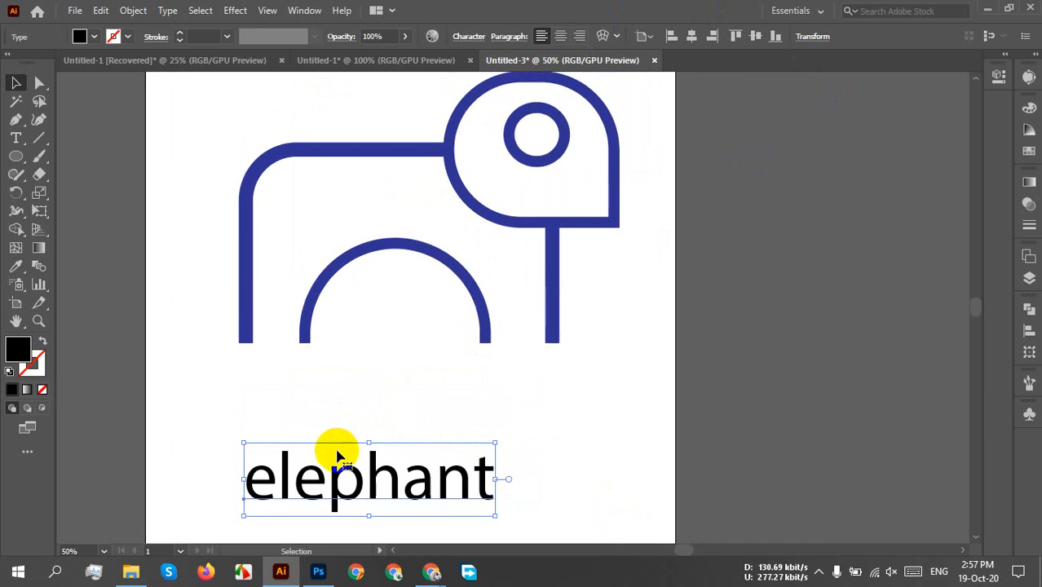
drag(349, 488, 359, 408)
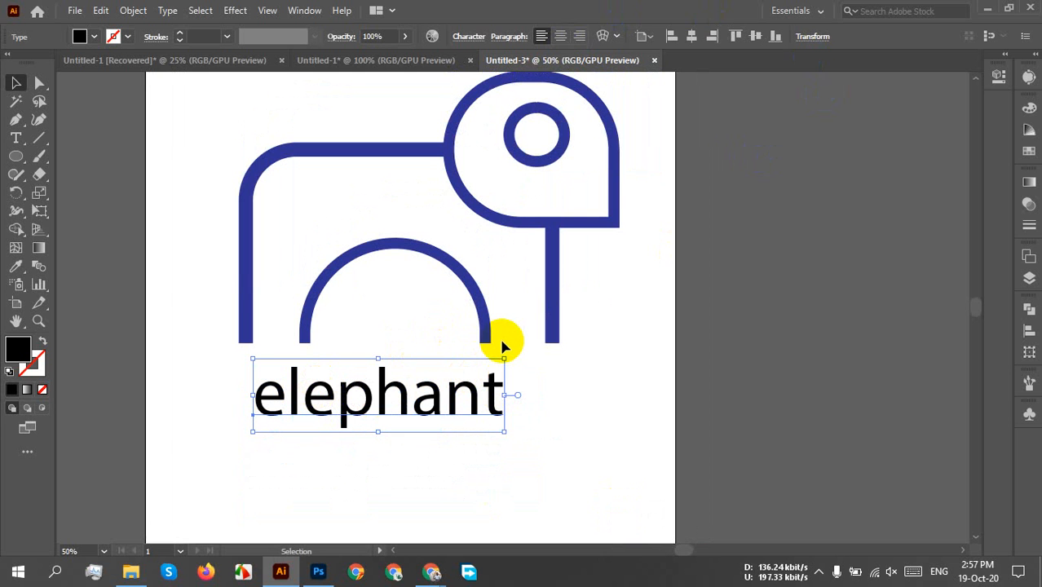
Change the case of the "elephant" text to UPPERCASE
click(168, 10)
mouse_move(286, 244)
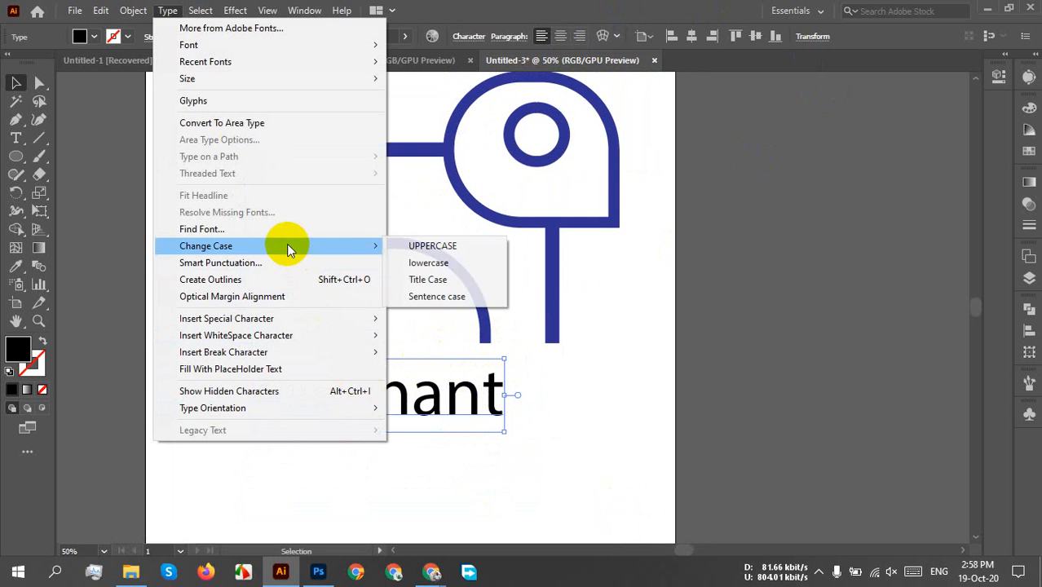
click(408, 246)
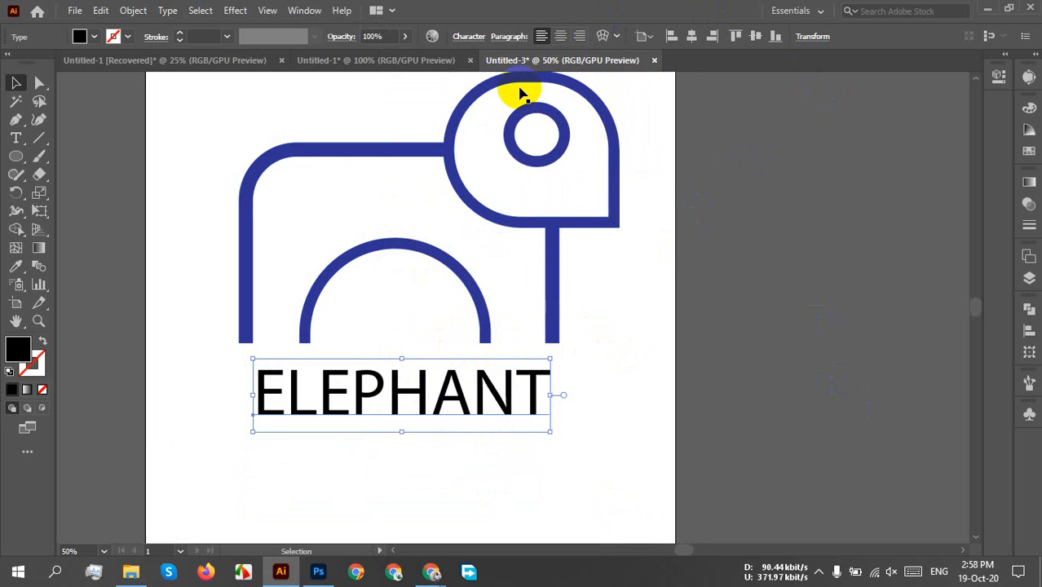
click(600, 395)
Set the font of the ELEPHANT text to Gotham Medium
click(400, 407)
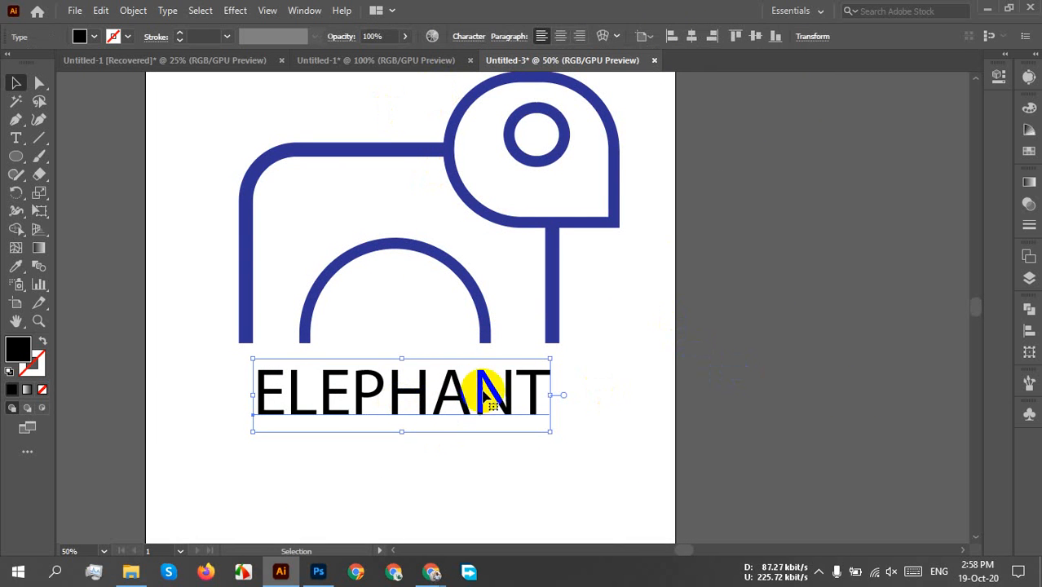
key(ctrl+t)
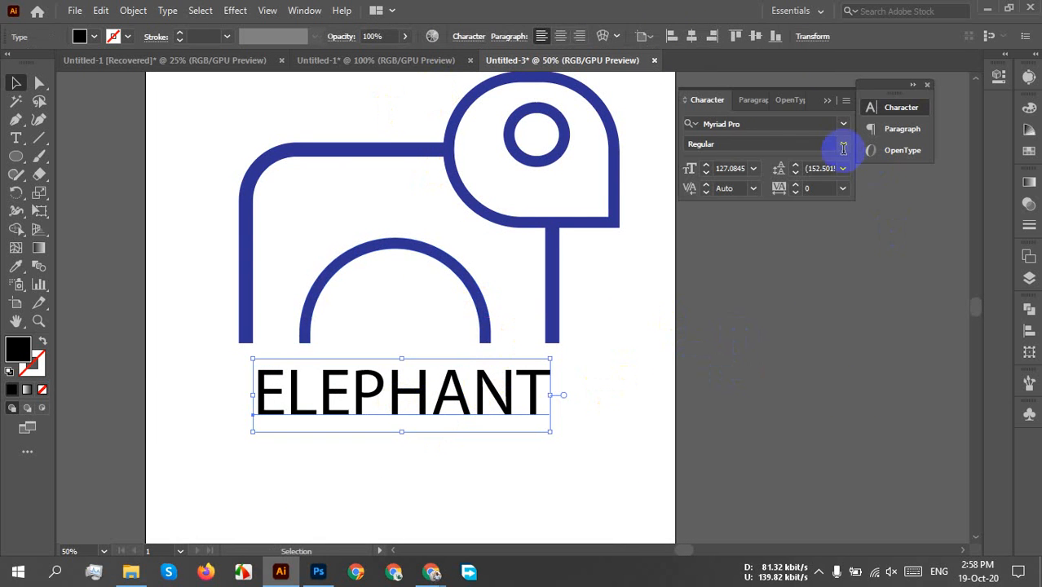
click(752, 124)
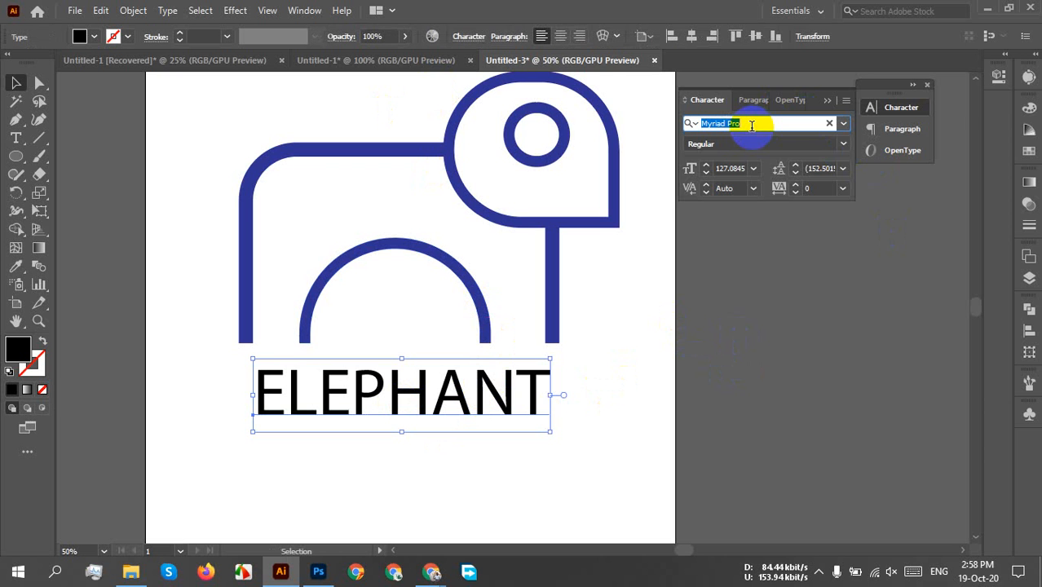
text(gotham)
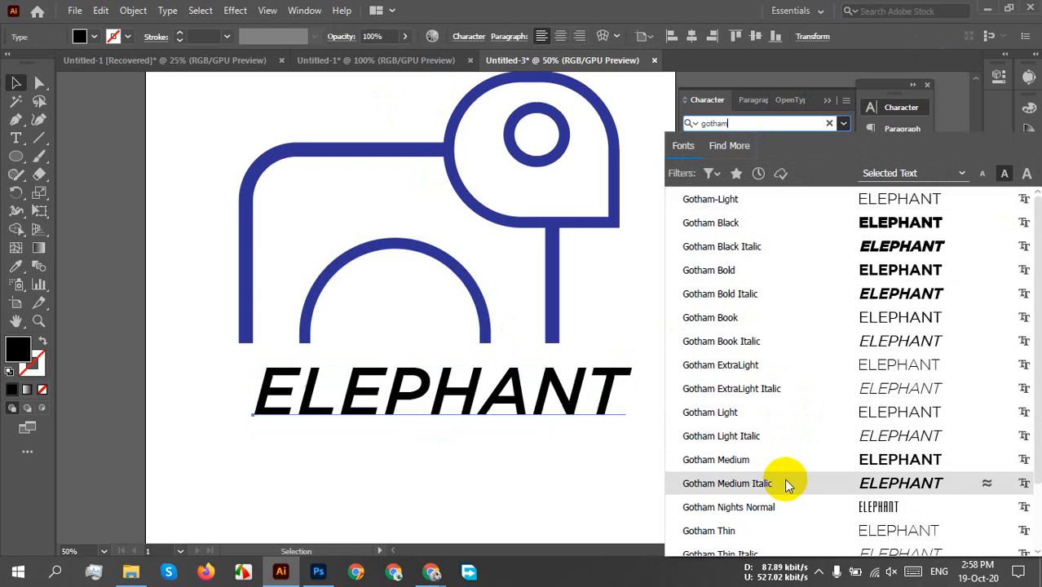
click(730, 459)
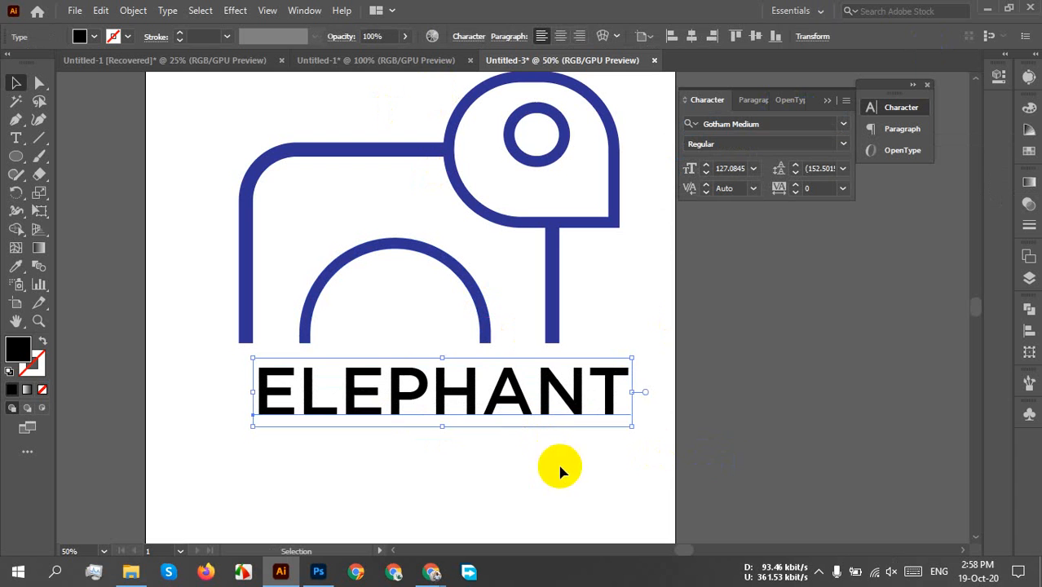
Select the elephant artwork together with the ELEPHANT text and align them to their horizontal centre
drag(595, 472, 233, 231)
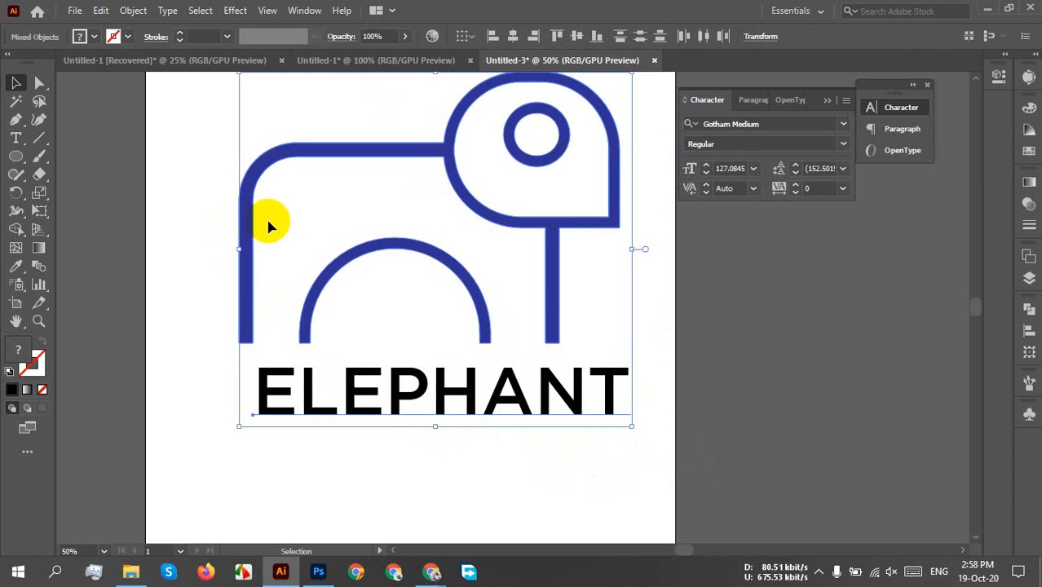
click(511, 37)
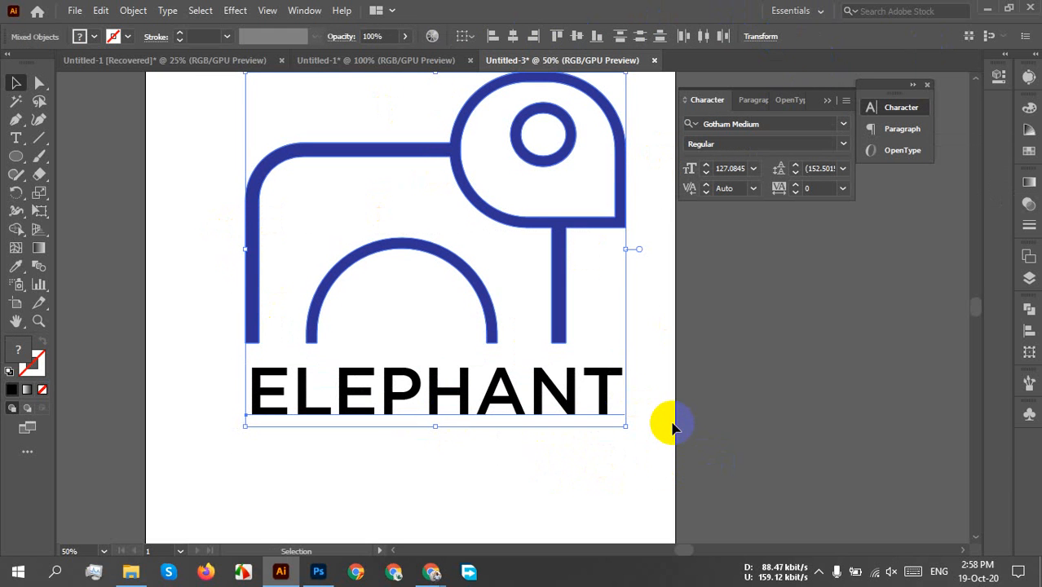
click(477, 425)
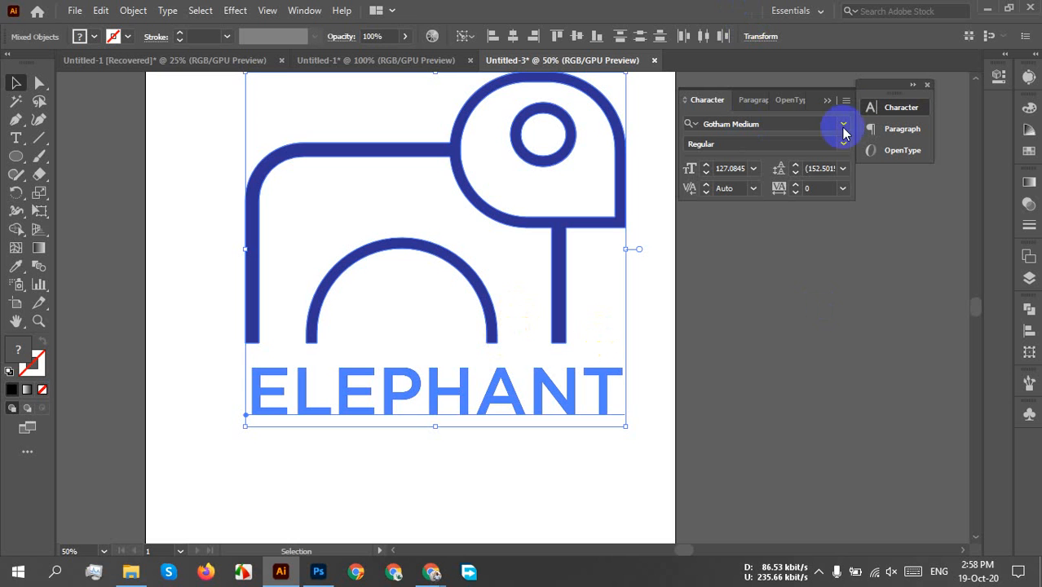
click(927, 86)
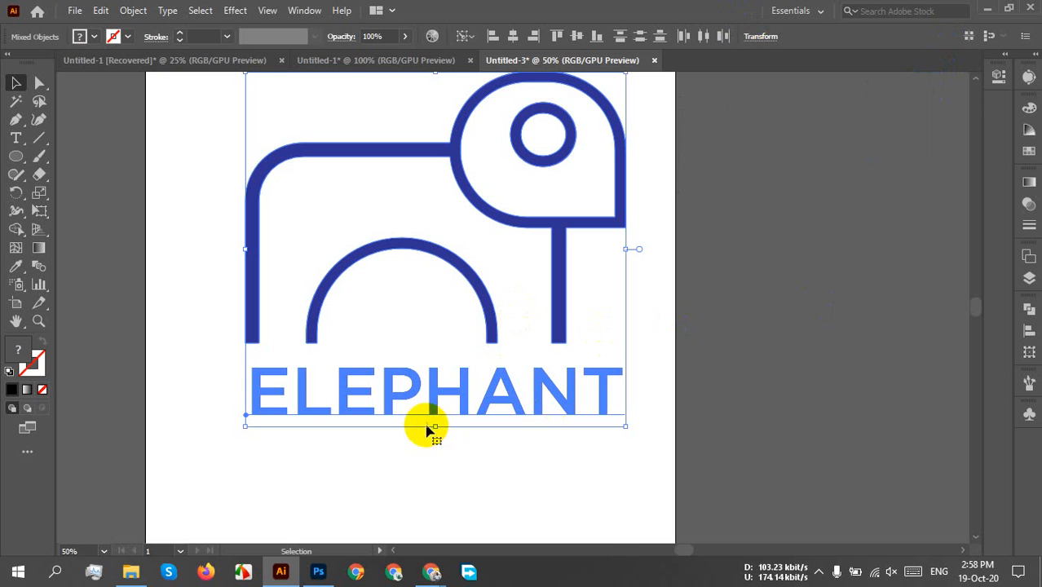
Move the complete elephant logo off the artboard to the empty canvas up and to its left, and deselect it
scroll(425, 405, down, 3)
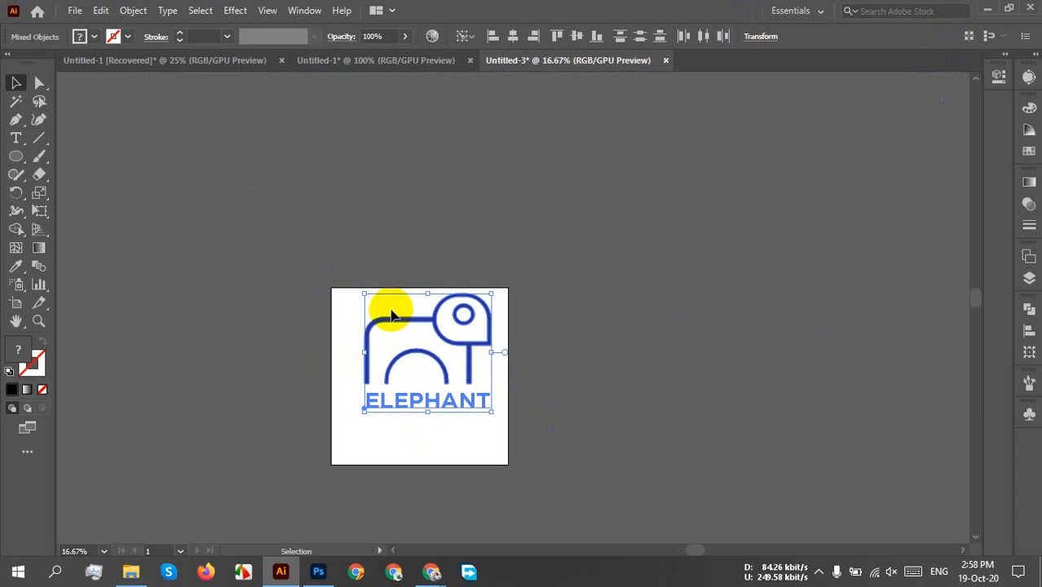
drag(397, 319, 124, 132)
click(386, 274)
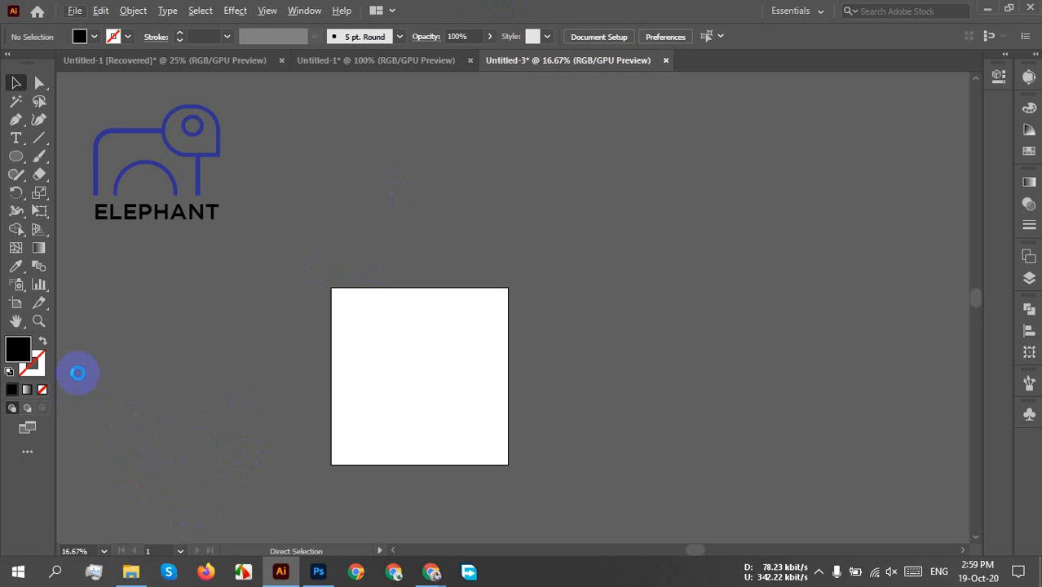
key(ctrl+o)
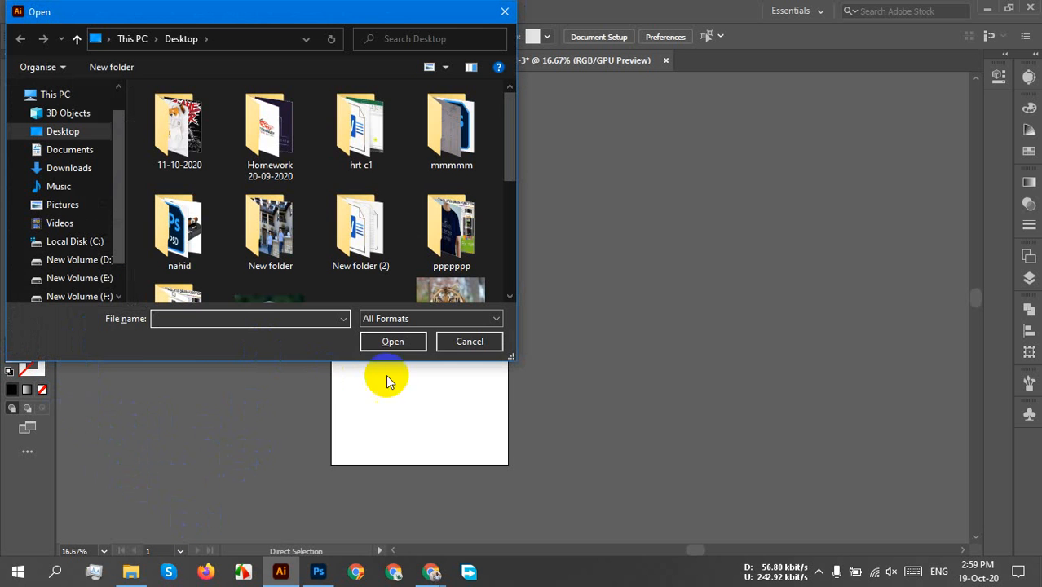
click(473, 342)
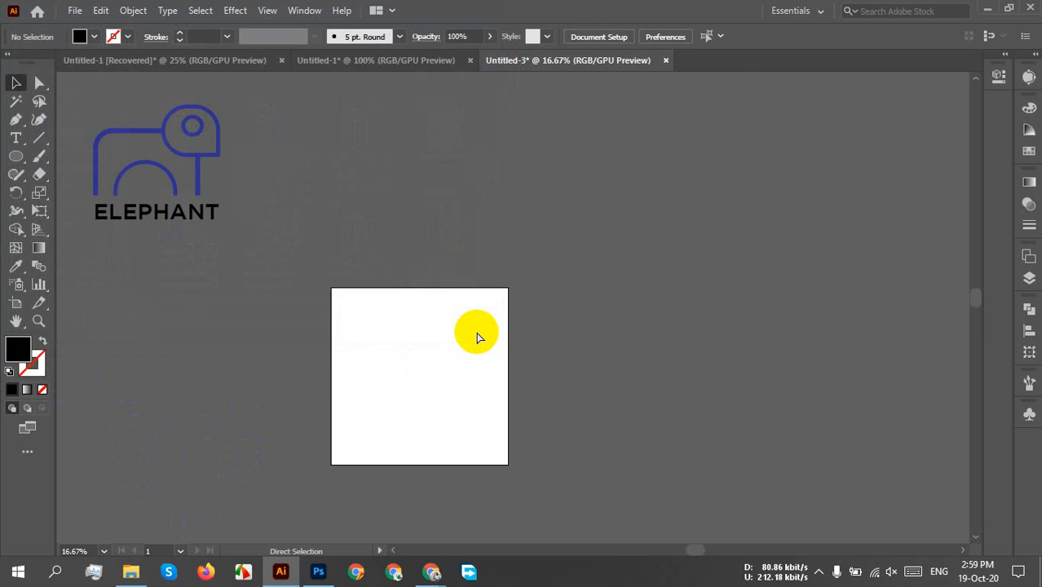
key(ctrl+0)
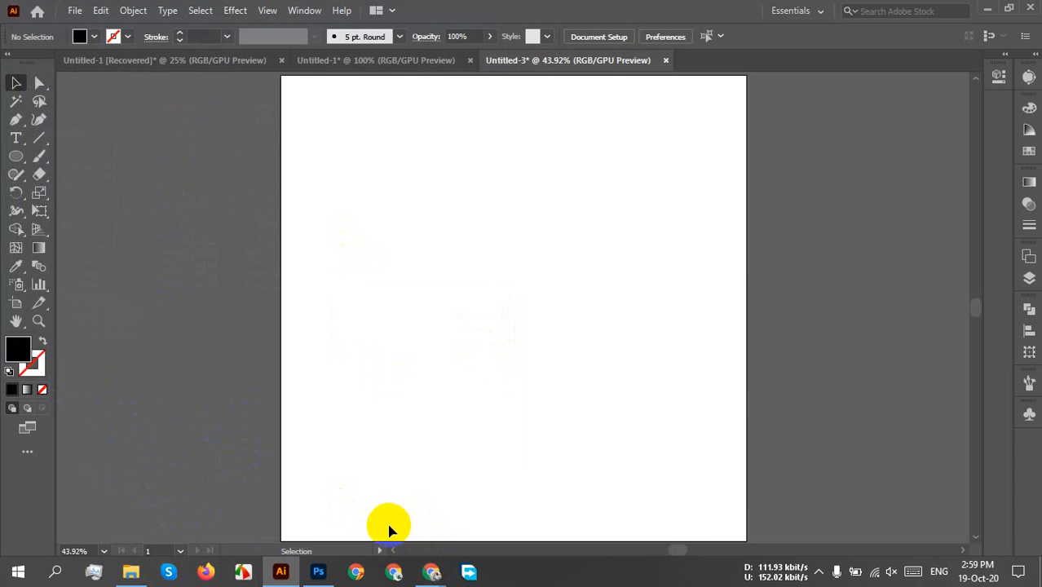
mouse_move(431, 571)
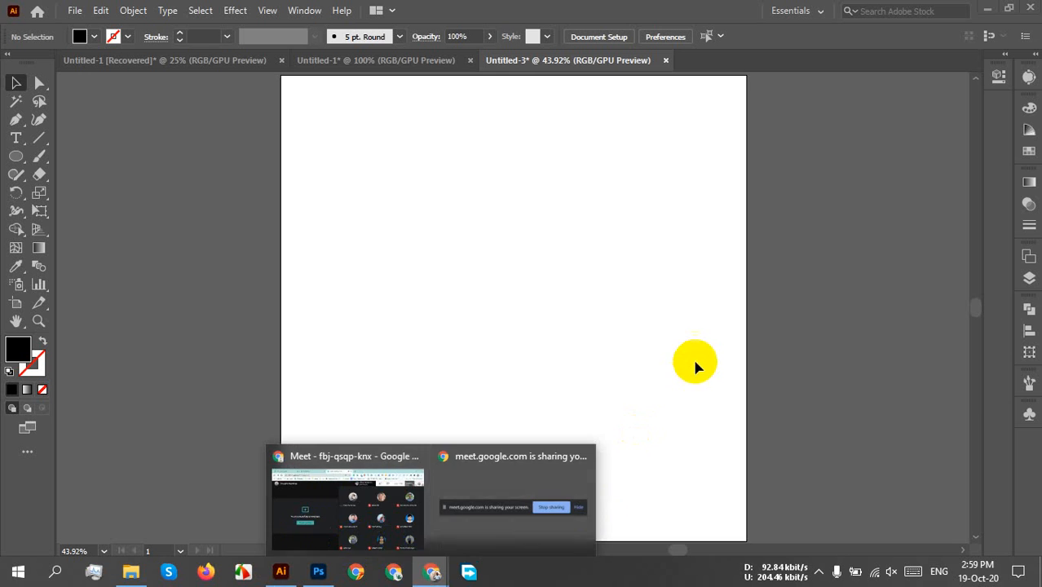
Draw an ellipse of about 484 by 343 px in the middle of the artboard and set its fill to None
key(ctrl+minus)
scroll(593, 376, up, 1)
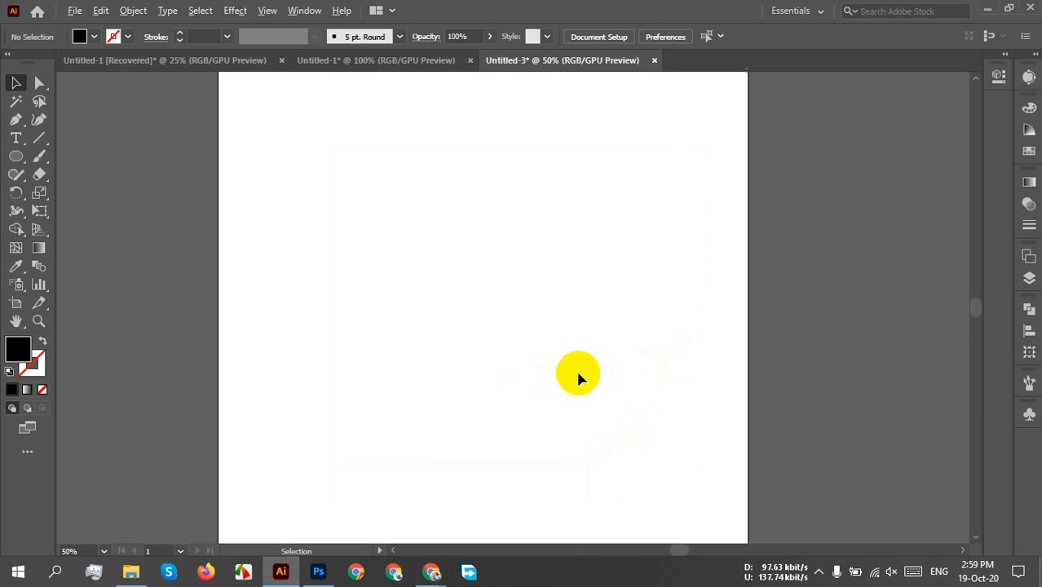
drag(608, 389, 598, 326)
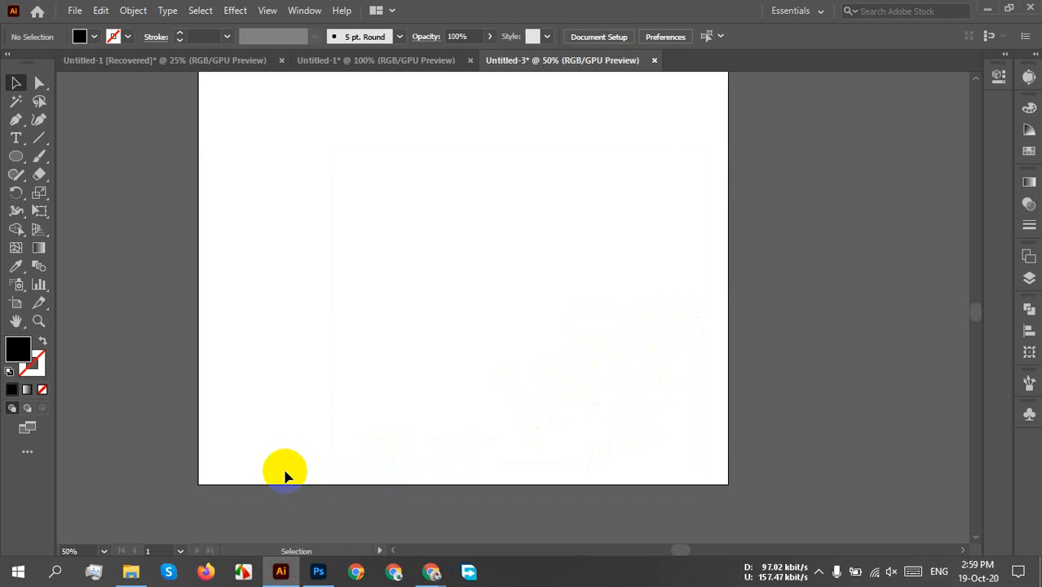
click(21, 156)
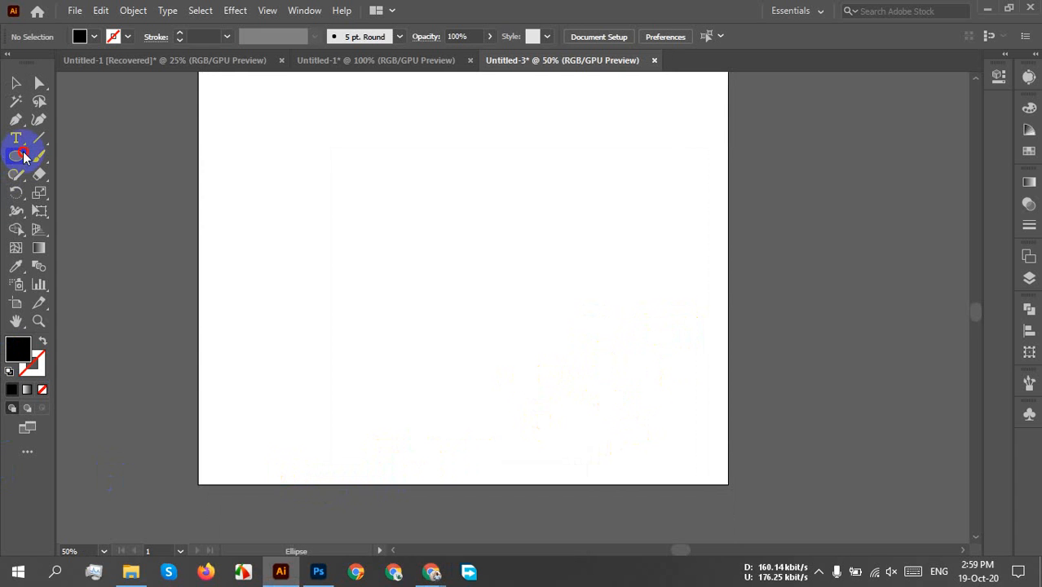
drag(348, 177, 604, 358)
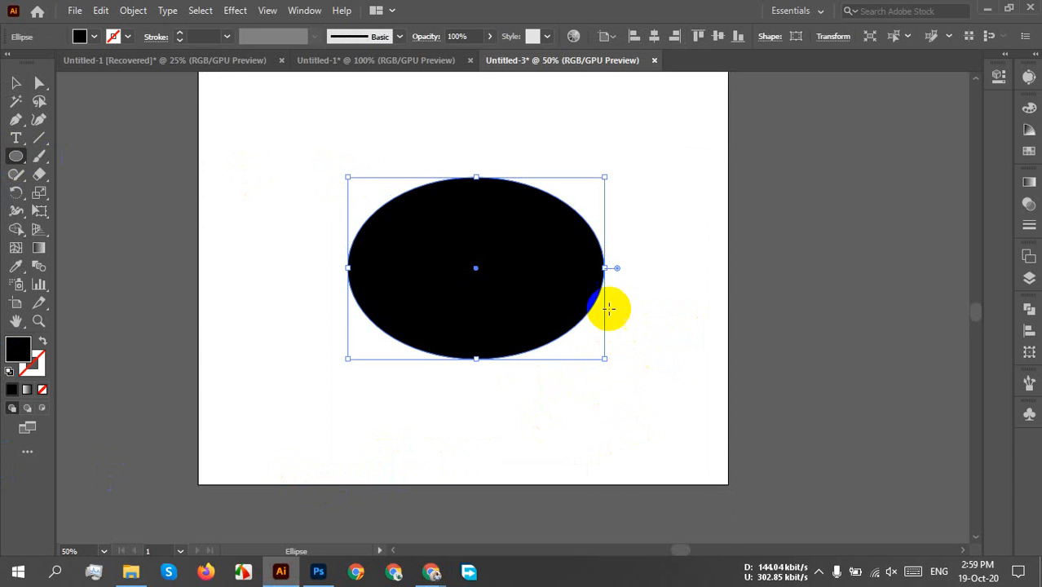
click(79, 36)
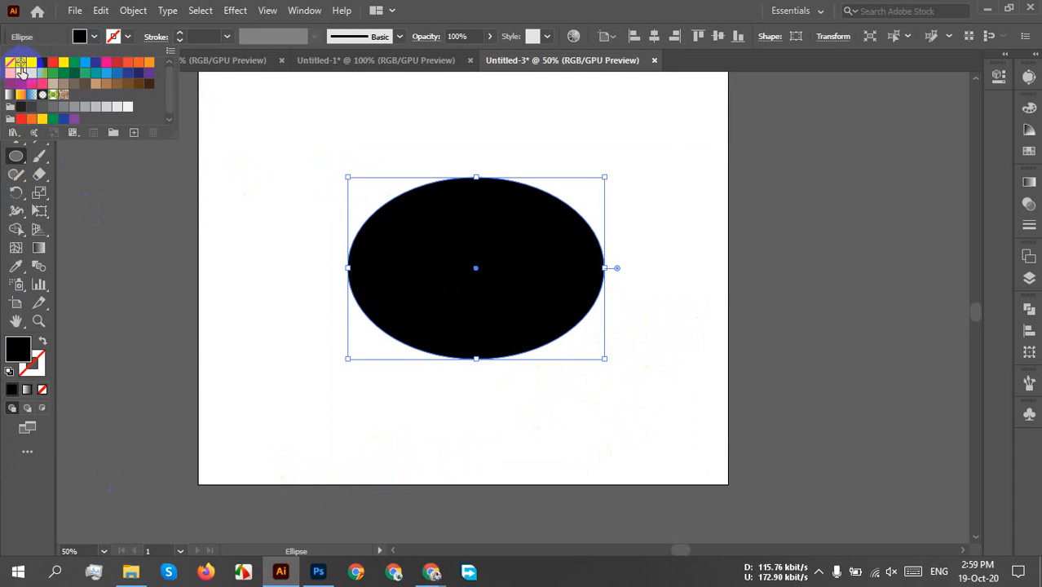
click(11, 65)
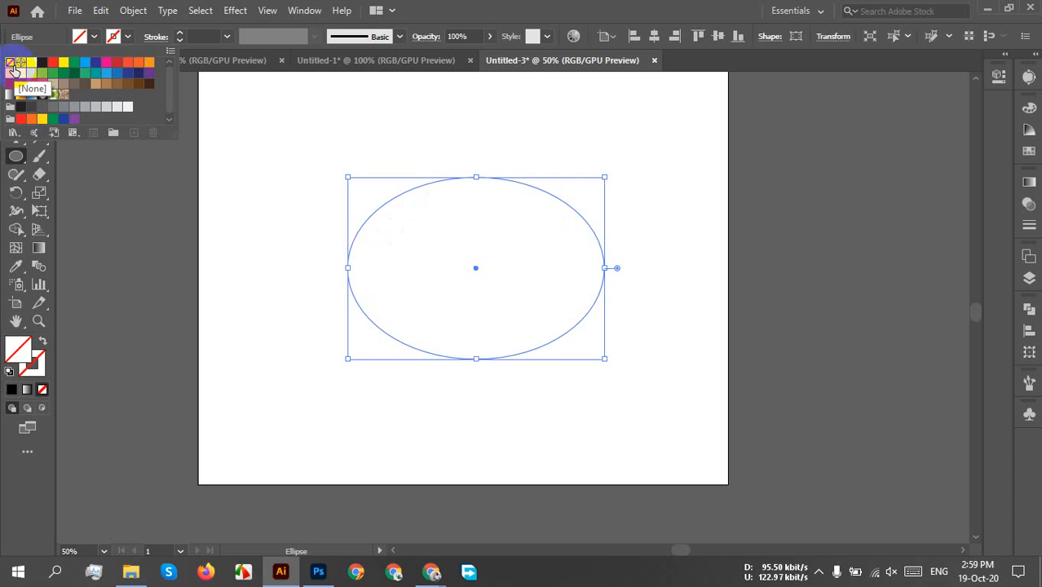
click(463, 148)
click(462, 149)
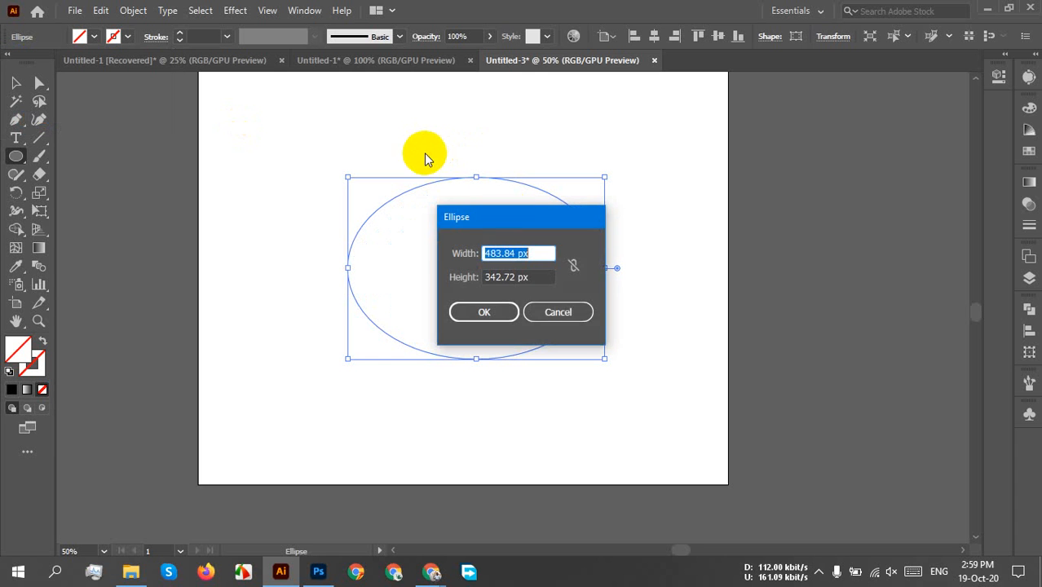
click(557, 312)
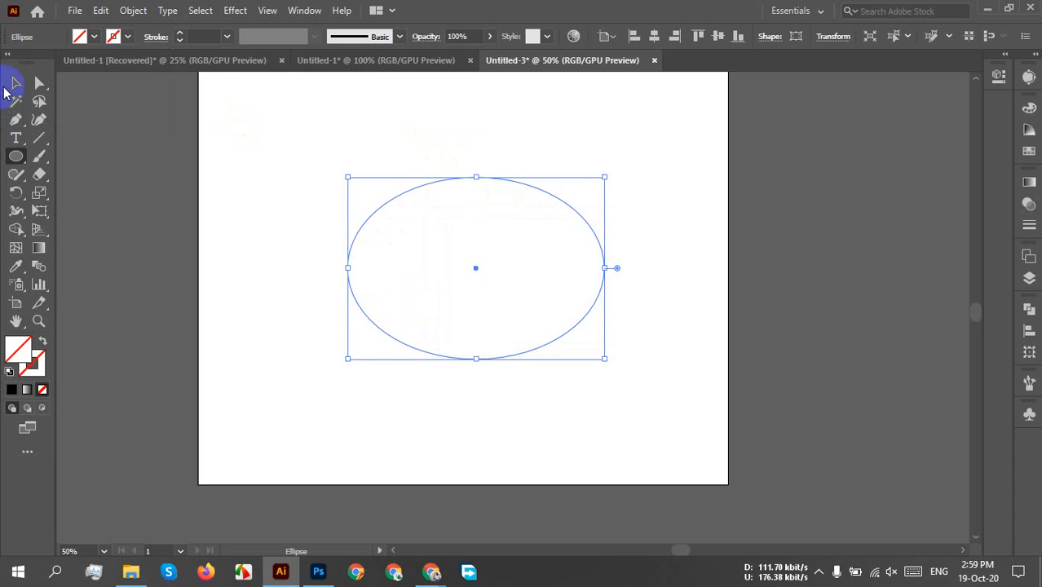
Deselect the unfilled ellipse, select it again with a marquee around its area, and fill it with dark brown
click(15, 83)
click(667, 215)
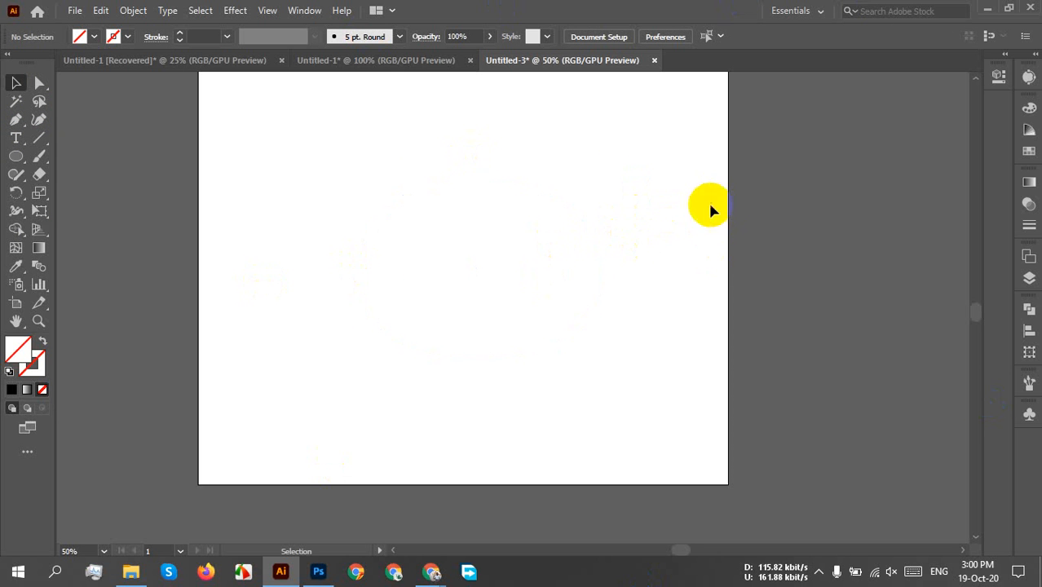
drag(198, 144, 617, 403)
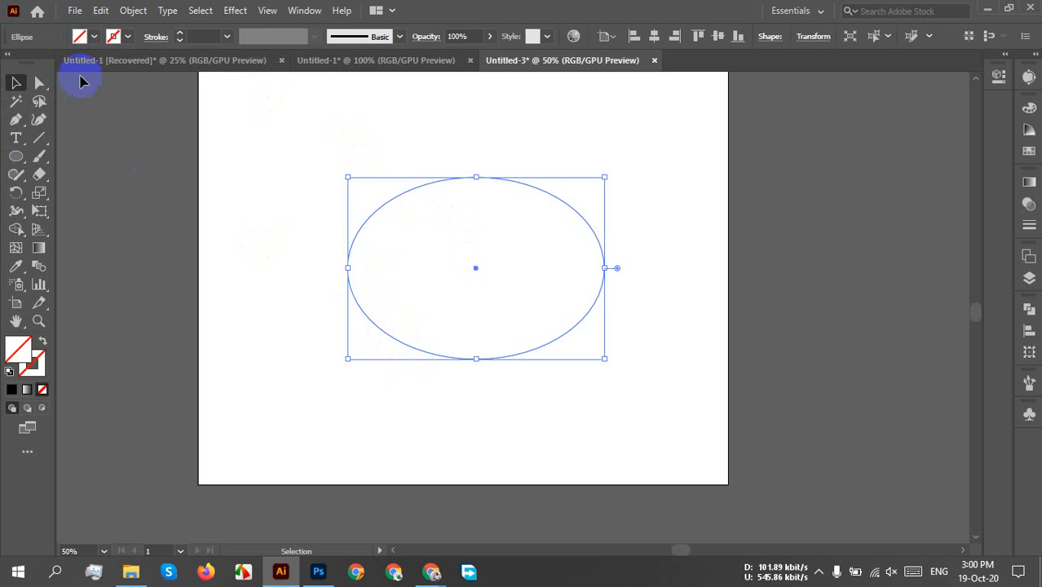
click(78, 39)
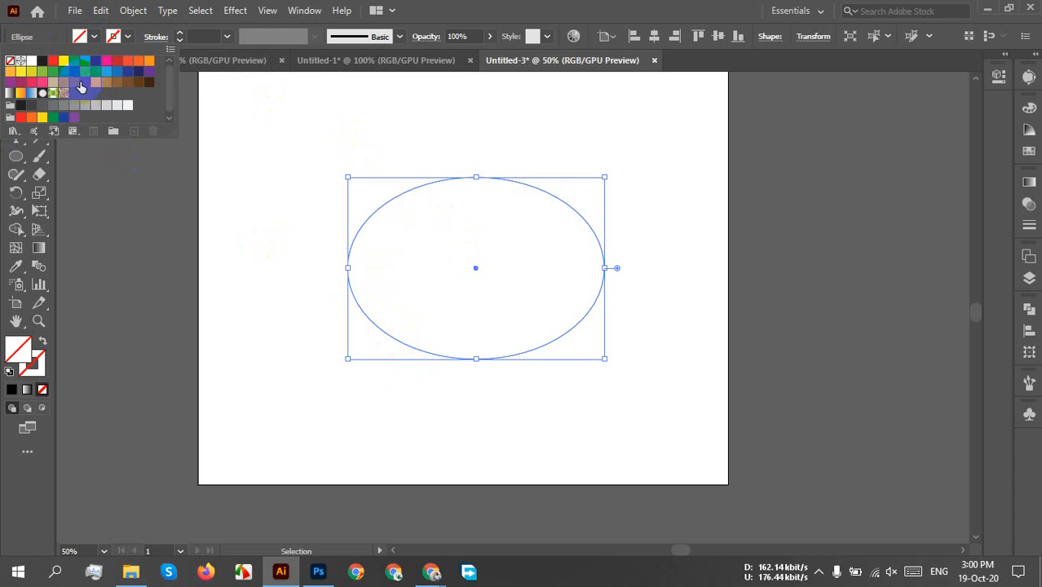
click(85, 82)
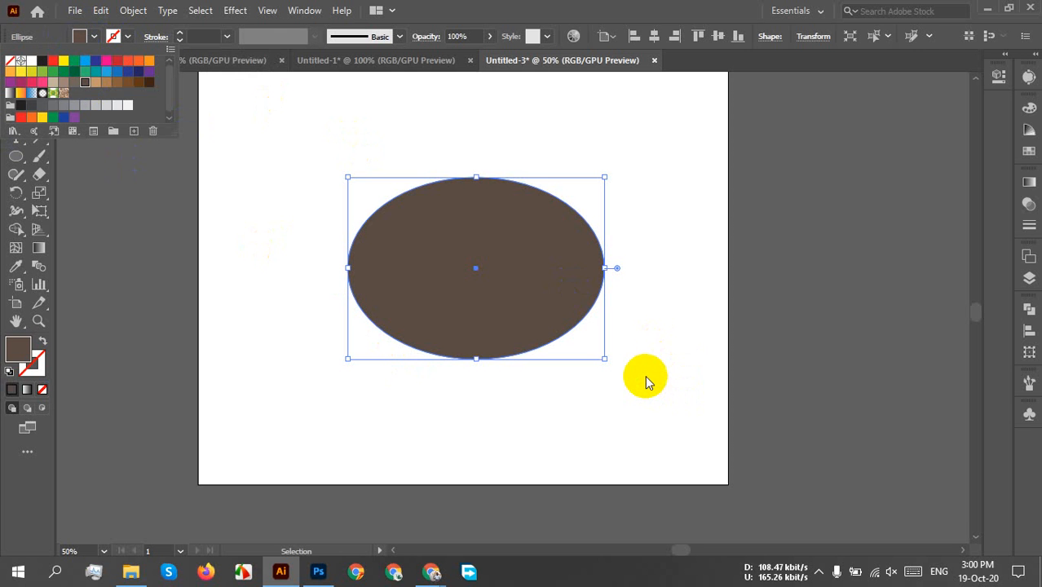
Switch to the Google Meet window to check on the call, and return to Illustrator
click(432, 572)
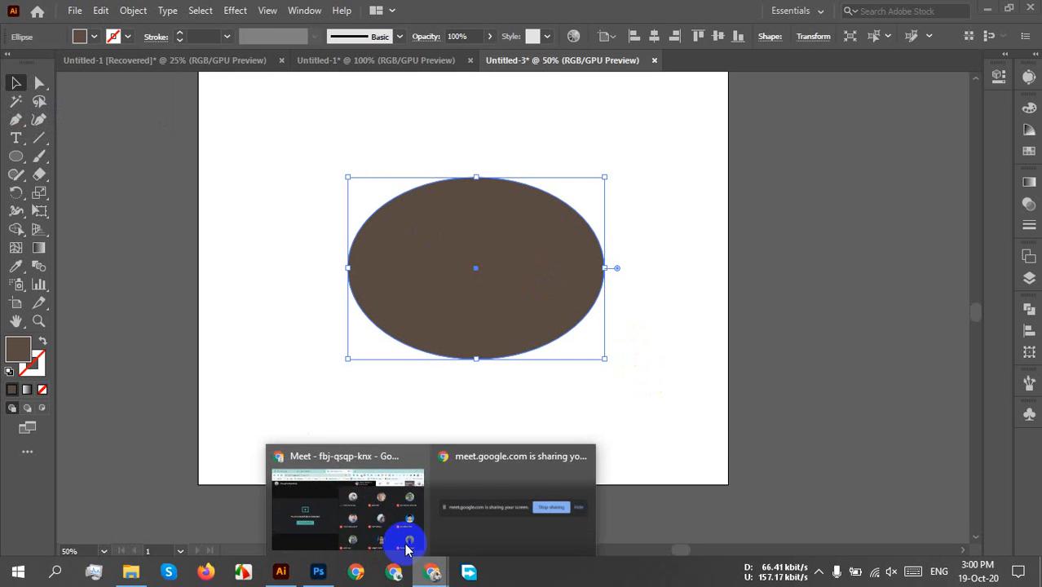
click(313, 488)
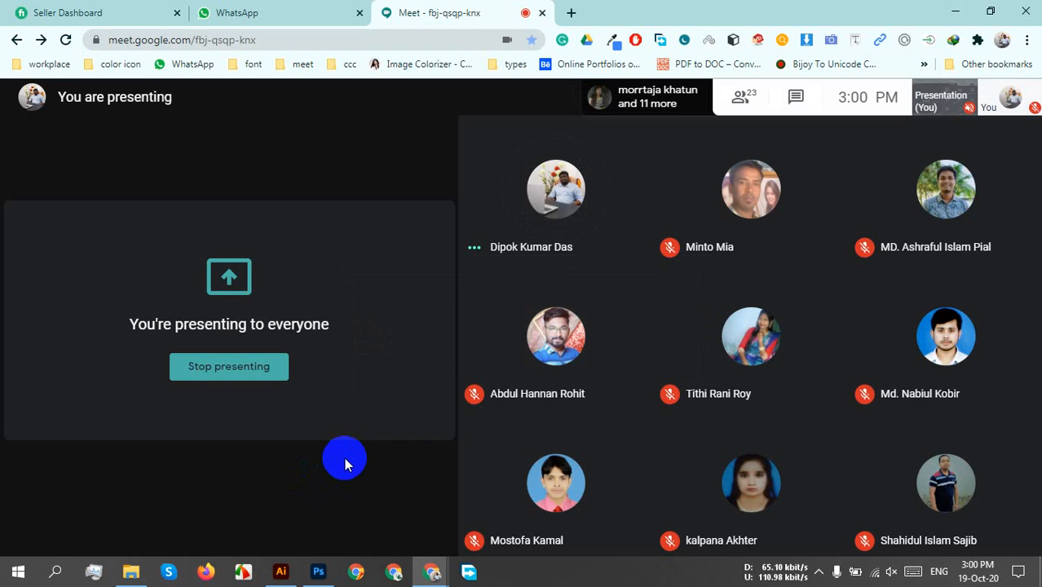
mouse_move(406, 483)
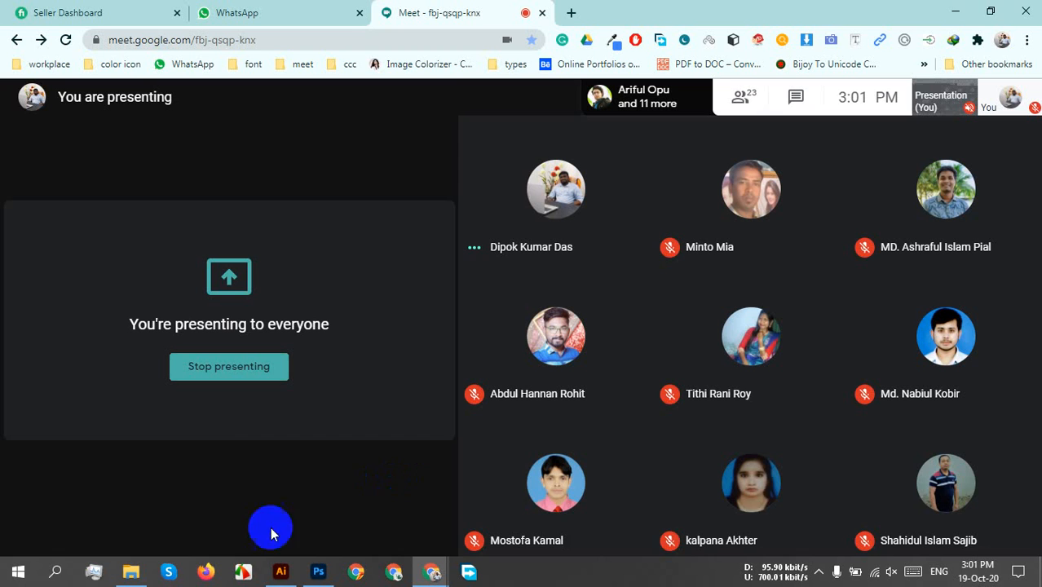
click(280, 571)
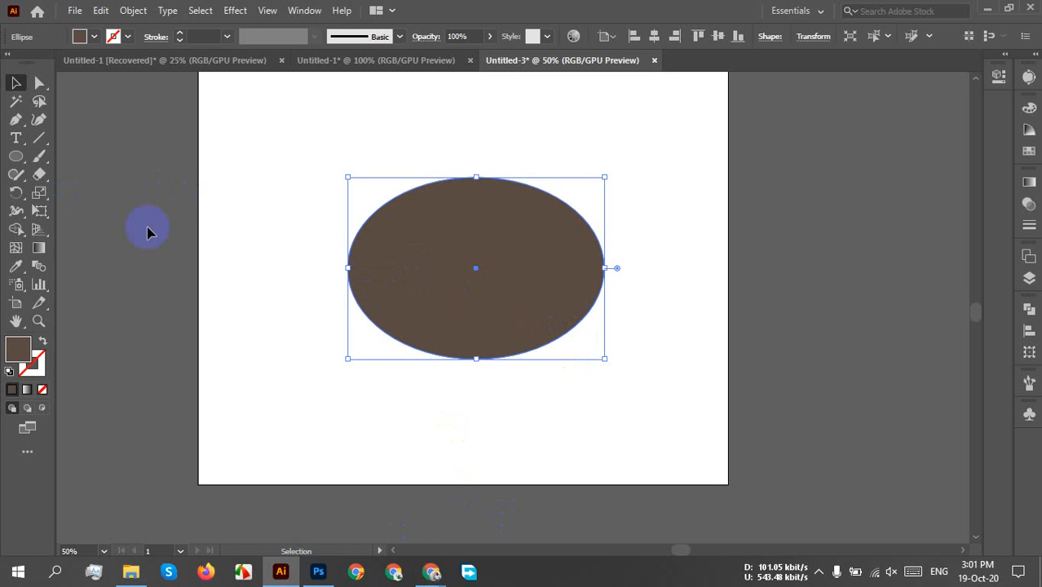
Change the ellipse's fill to the red swatch
click(80, 37)
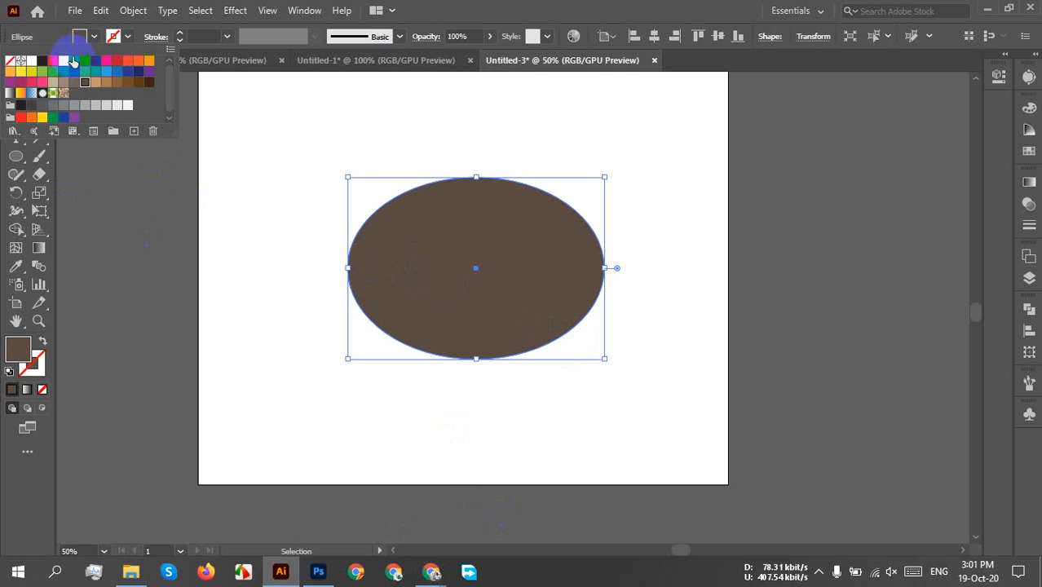
click(52, 61)
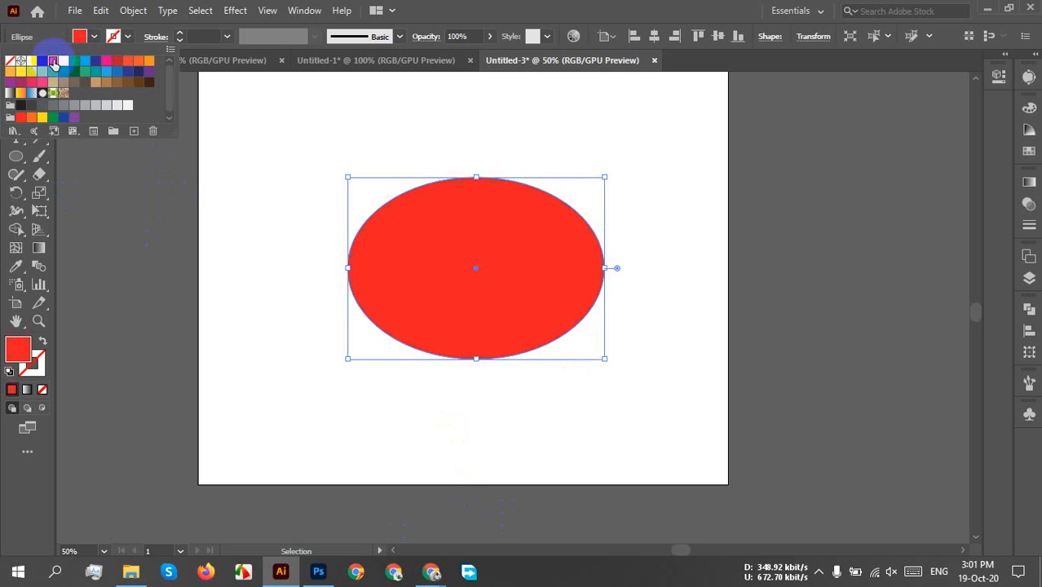
click(582, 256)
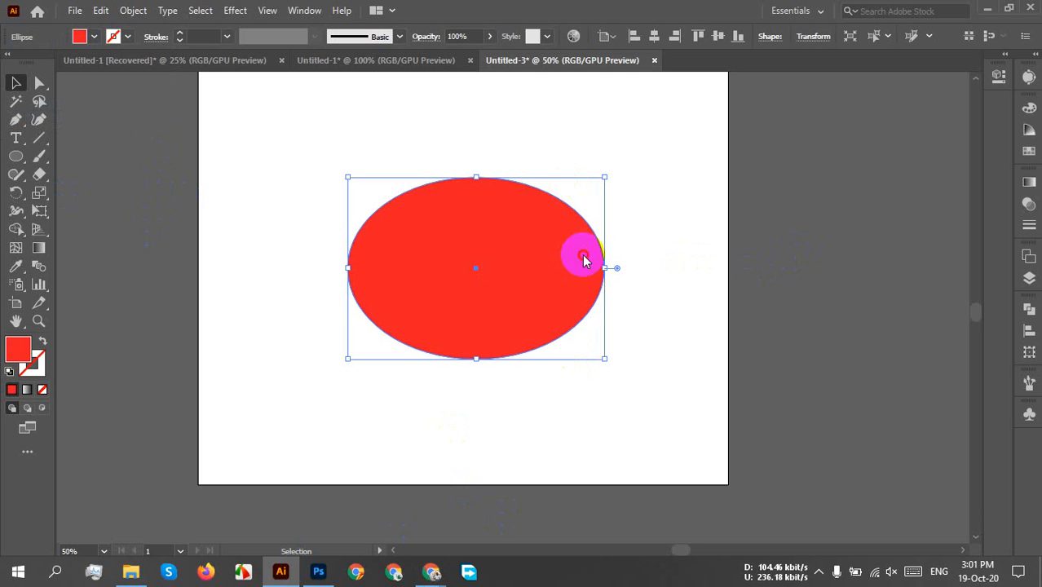
Delete the red ellipse from the artboard
click(657, 262)
click(504, 176)
key(Delete)
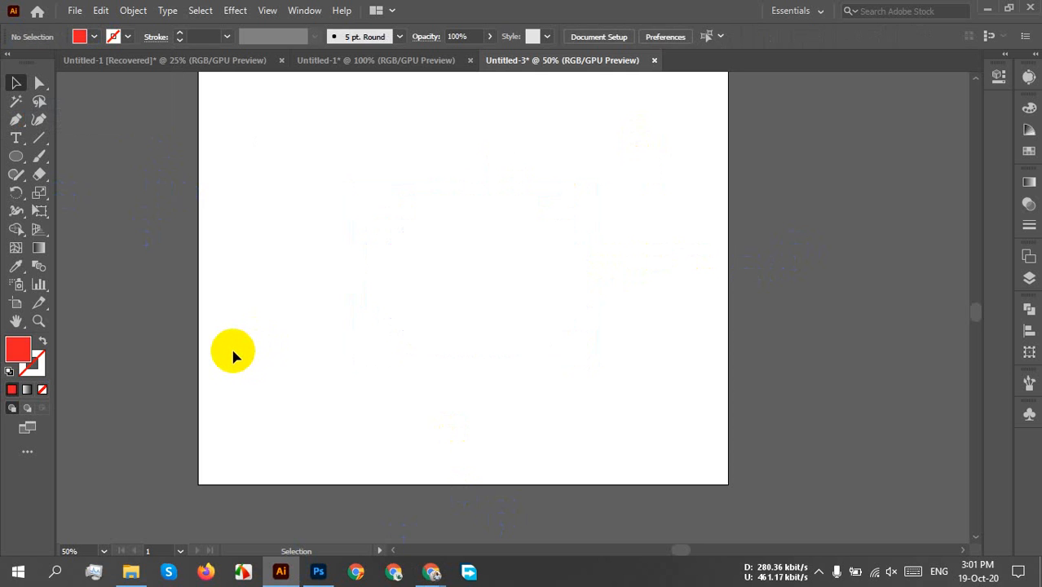
Draw a large freehand loop across the middle of the artboard with the Pencil tool and deselect it
click(39, 161)
click(17, 174)
click(101, 198)
mouse_move(501, 180)
mouse_down()
mouse_move(454, 174)
mouse_move(621, 302)
mouse_move(508, 168)
mouse_move(473, 182)
mouse_up()
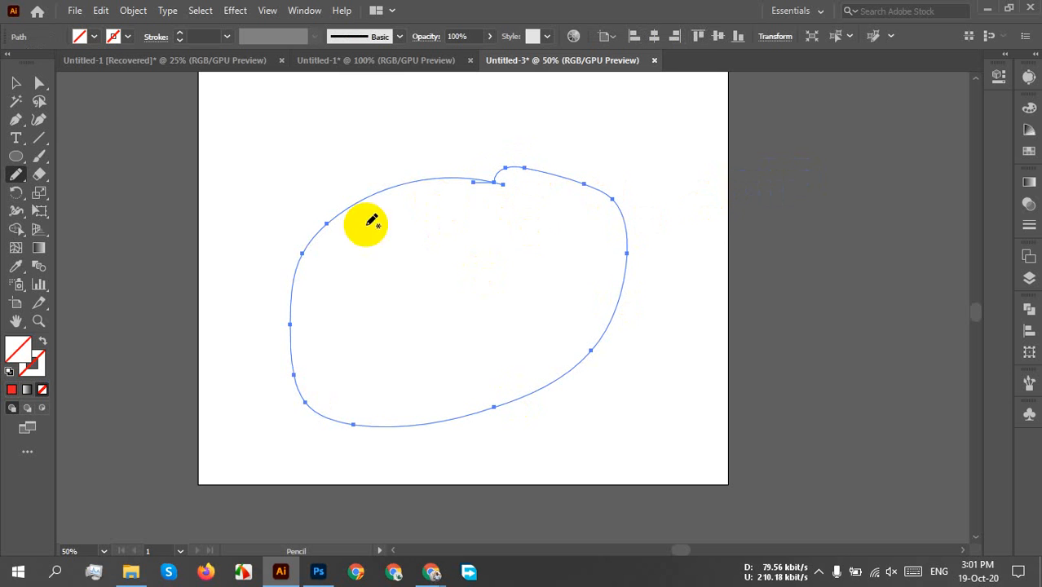
click(17, 86)
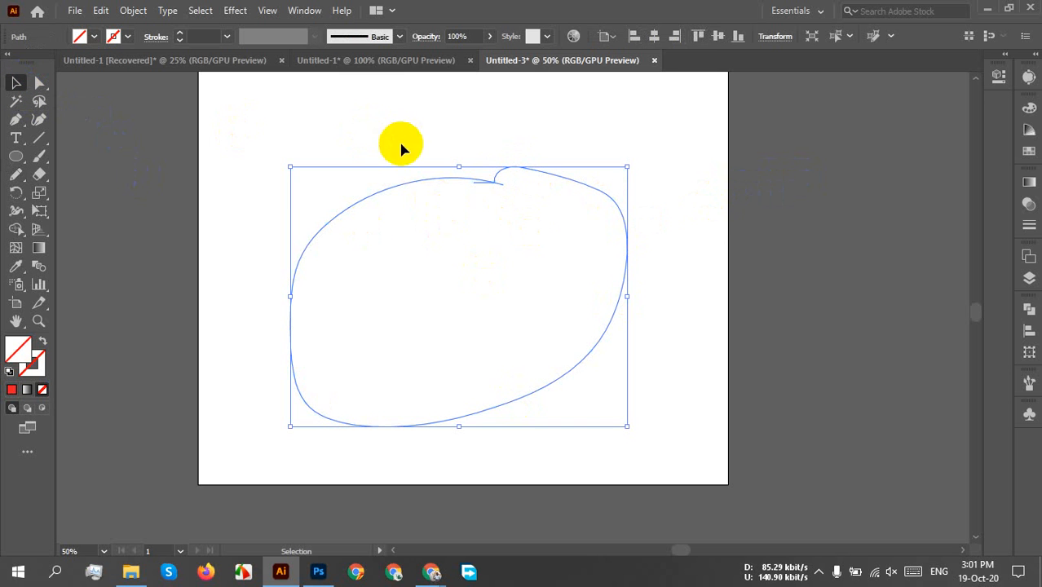
click(271, 130)
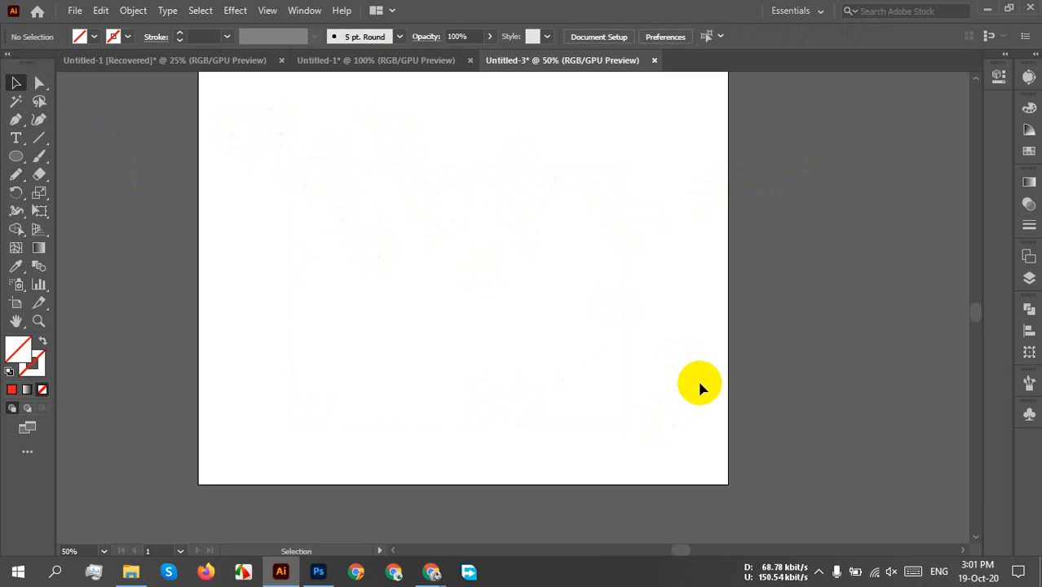
Select the freehand loop with a marquee and give it a teal green stroke
drag(721, 440, 134, 188)
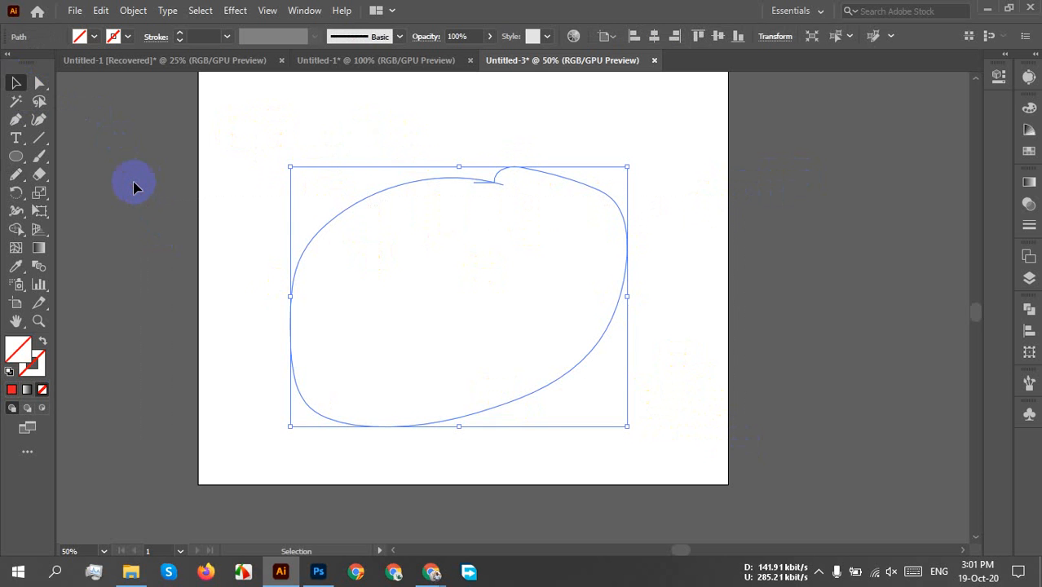
click(113, 36)
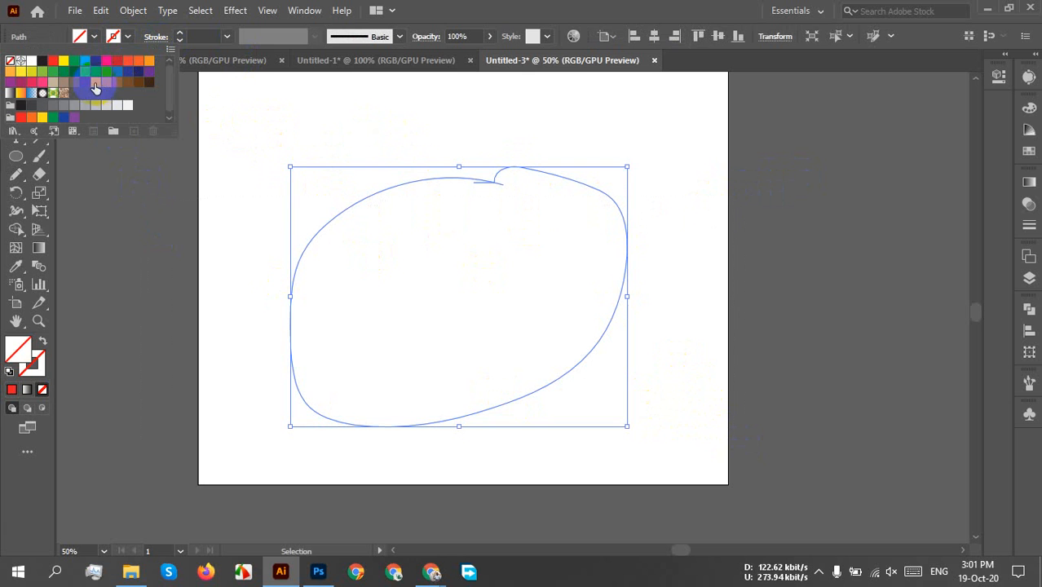
click(87, 73)
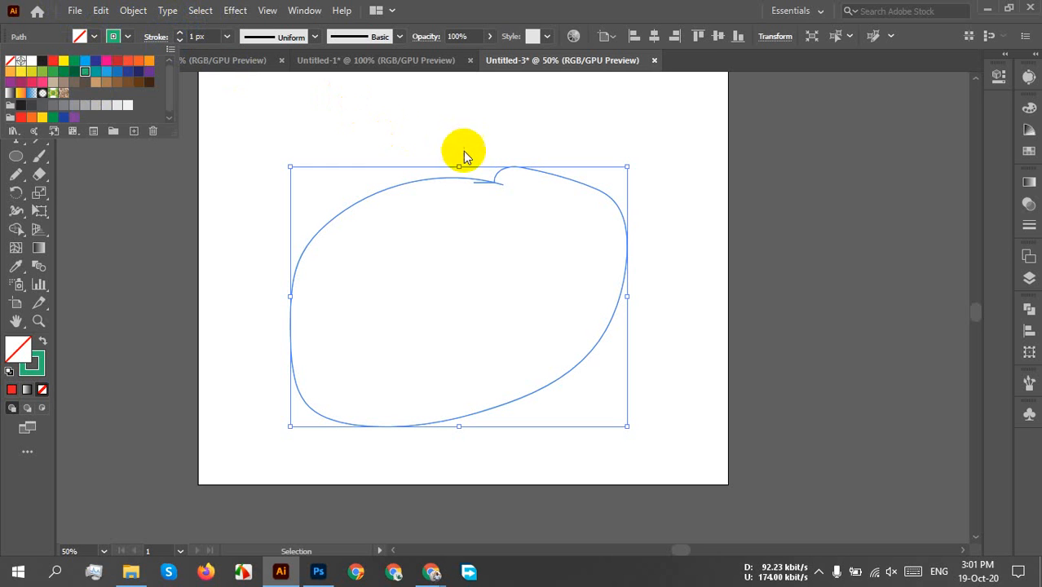
click(356, 155)
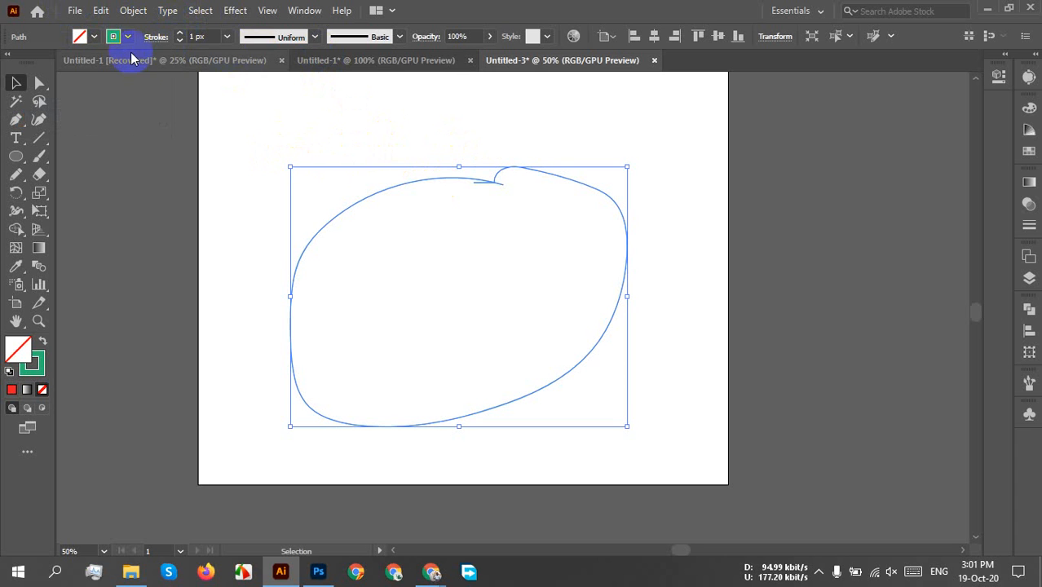
Set the freehand loop's stroke weight to 12 px
click(180, 34)
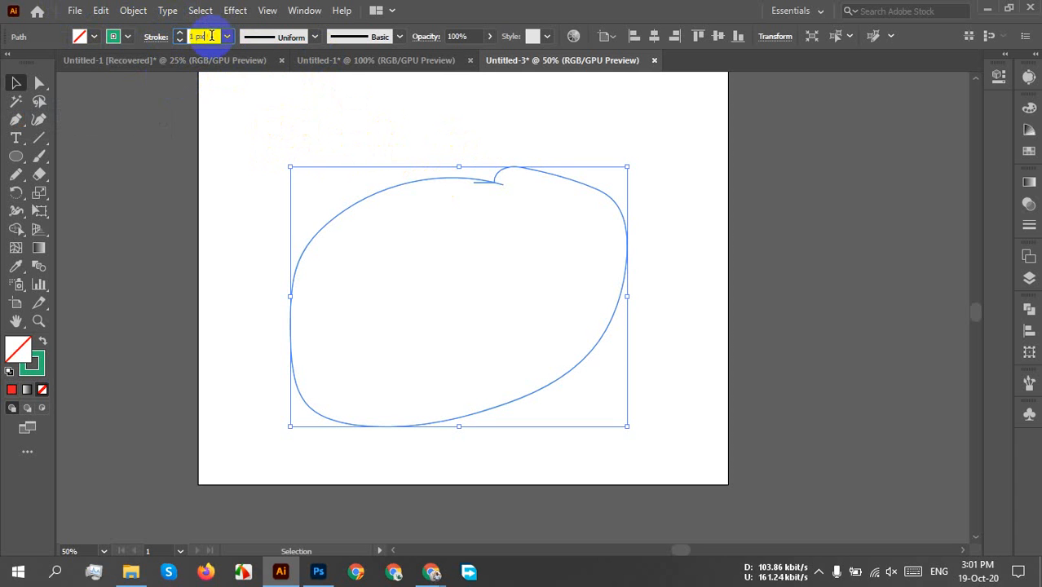
key(Up)
key(Up)
key(Up)
key(Up)
key(Up)
key(Up)
key(Up)
key(Up)
key(Up)
key(Up)
key(Up)
key(Up)
key(Up)
key(Down)
key(Down)
key(Down)
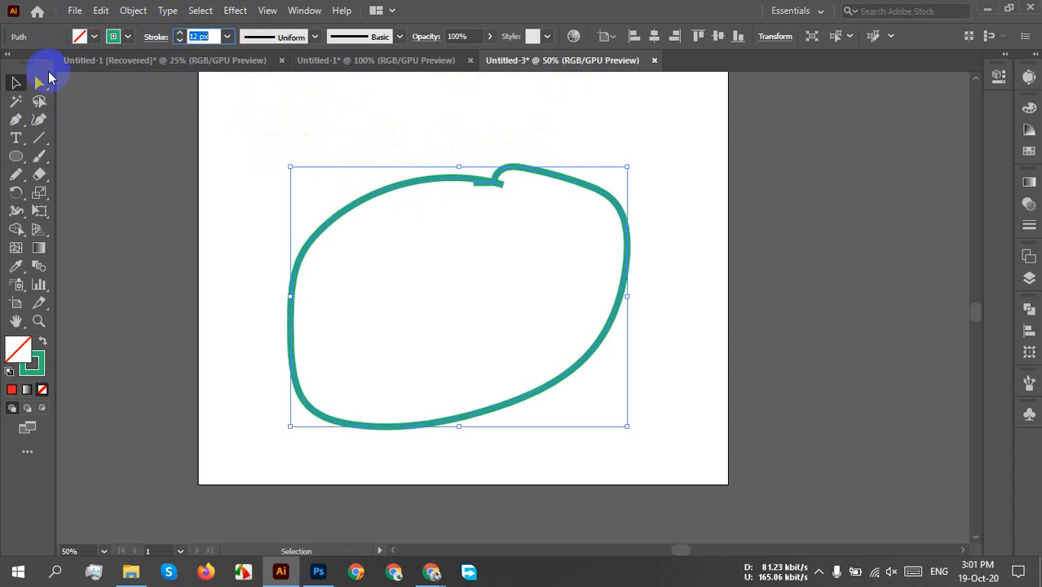
Try several fill swatches on the freehand loop and settle on light tan
click(85, 40)
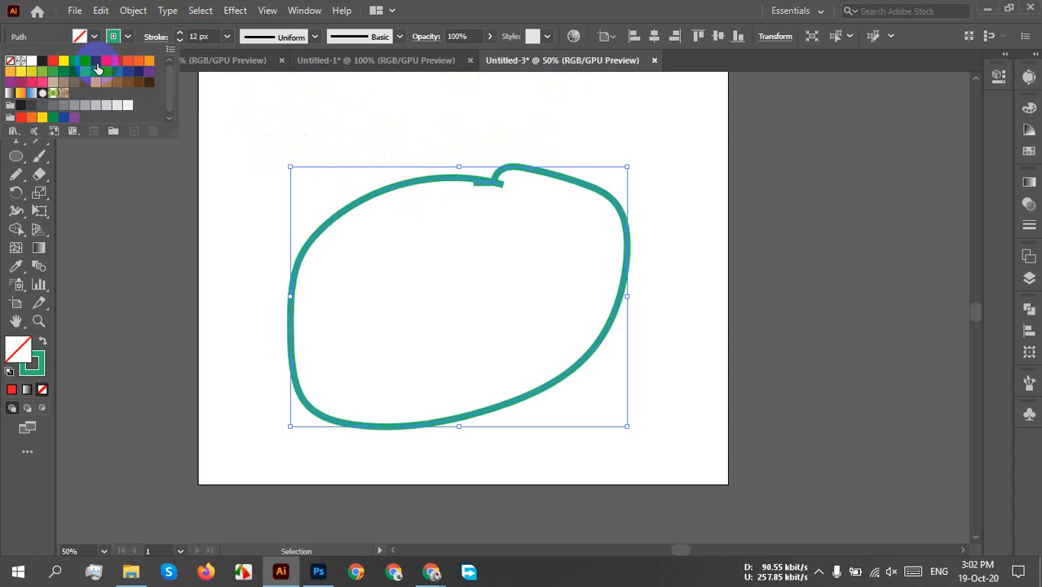
click(96, 61)
click(127, 61)
click(121, 71)
click(95, 82)
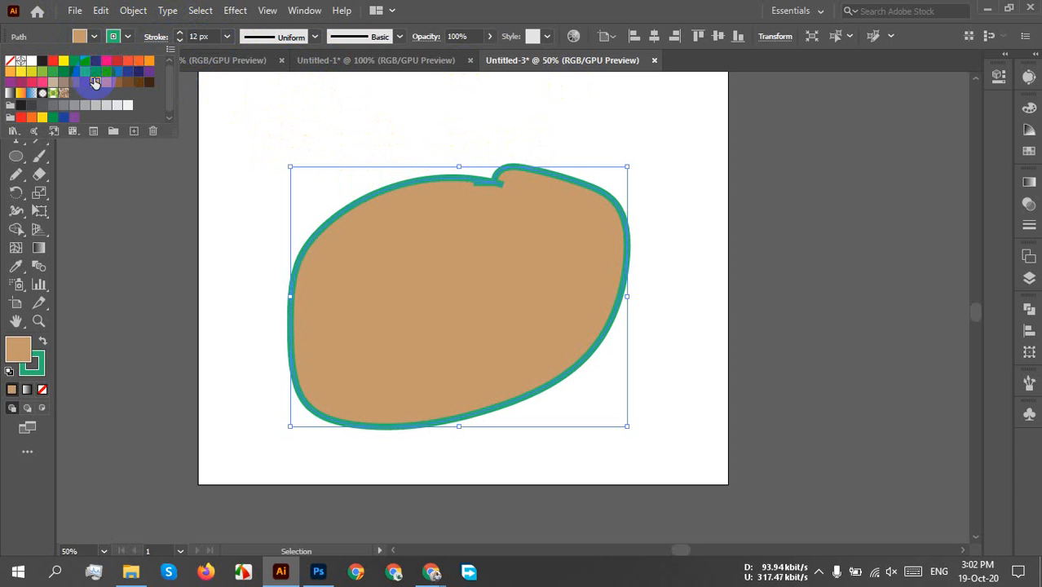
click(606, 104)
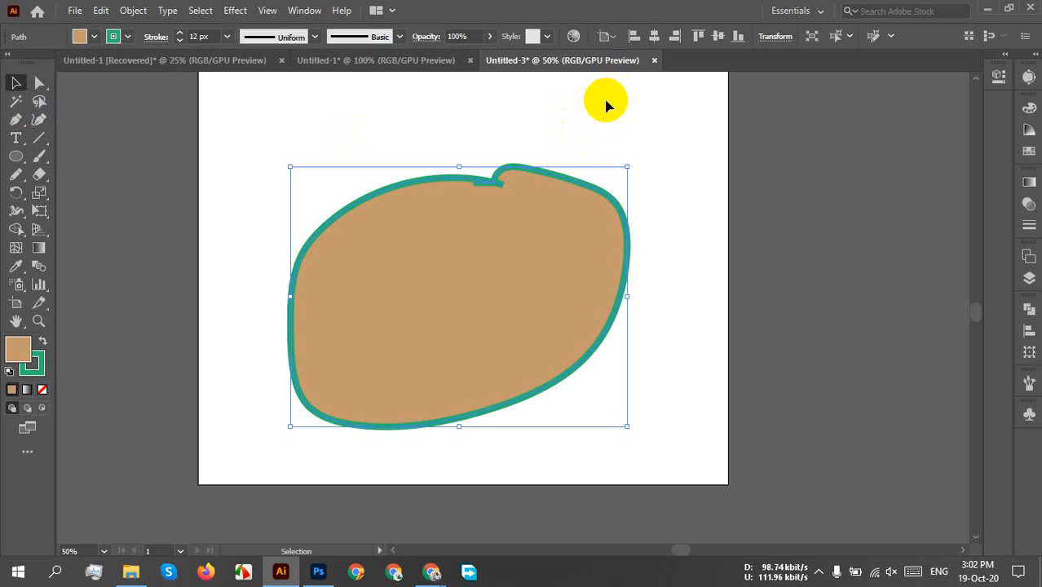
Deselect the tan loop, select it again with a marquee, and delete it
click(578, 145)
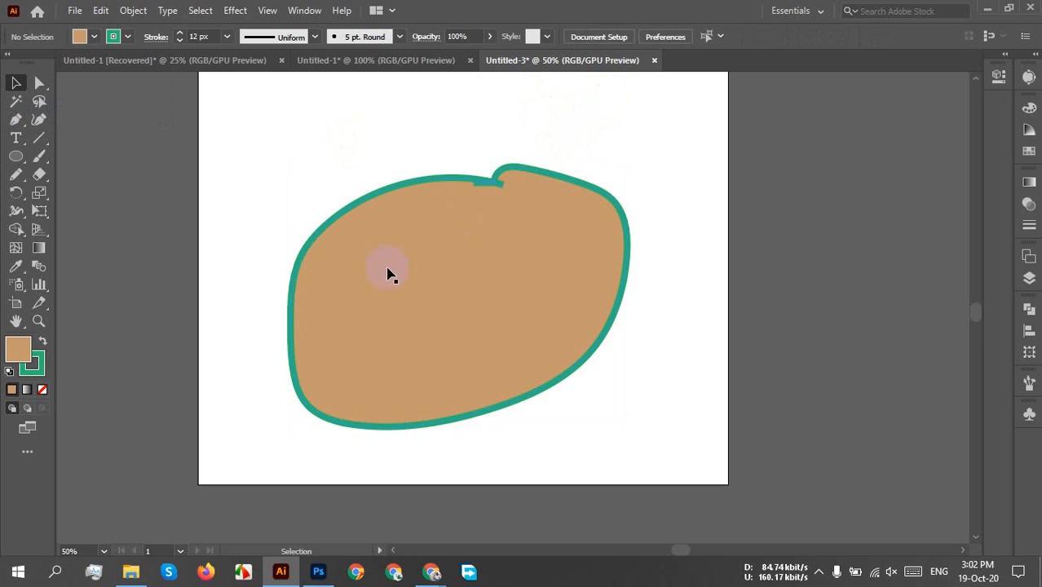
drag(321, 158, 882, 513)
key(Delete)
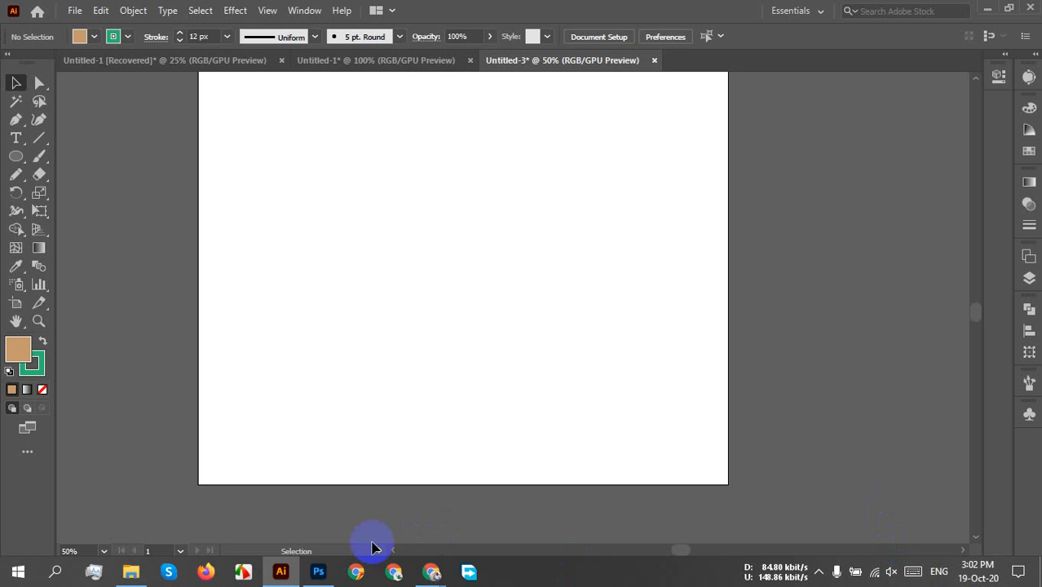
Switch to the Google Meet window to check on the call participants, and return to Illustrator
mouse_move(443, 576)
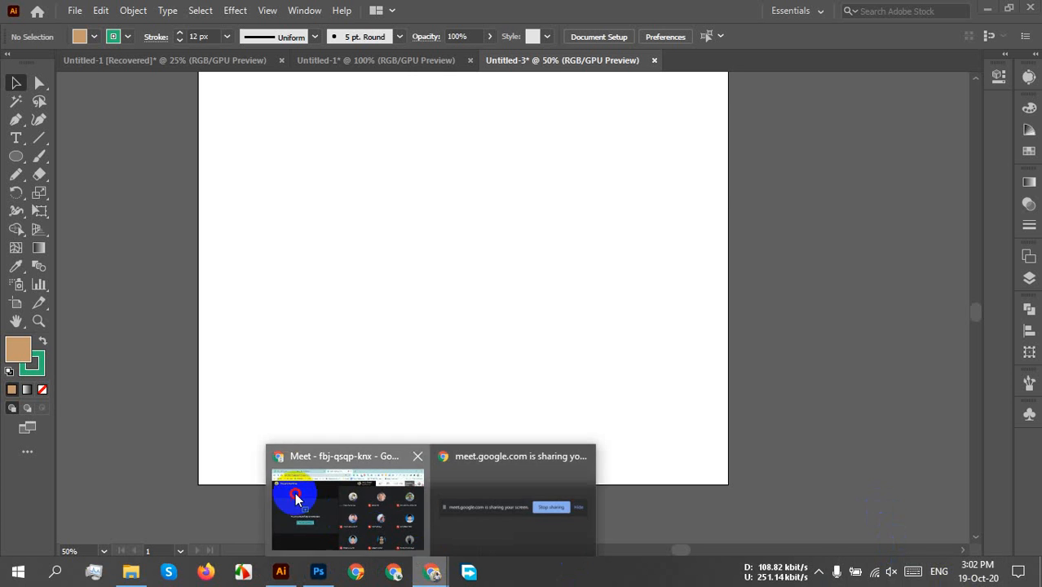
click(293, 496)
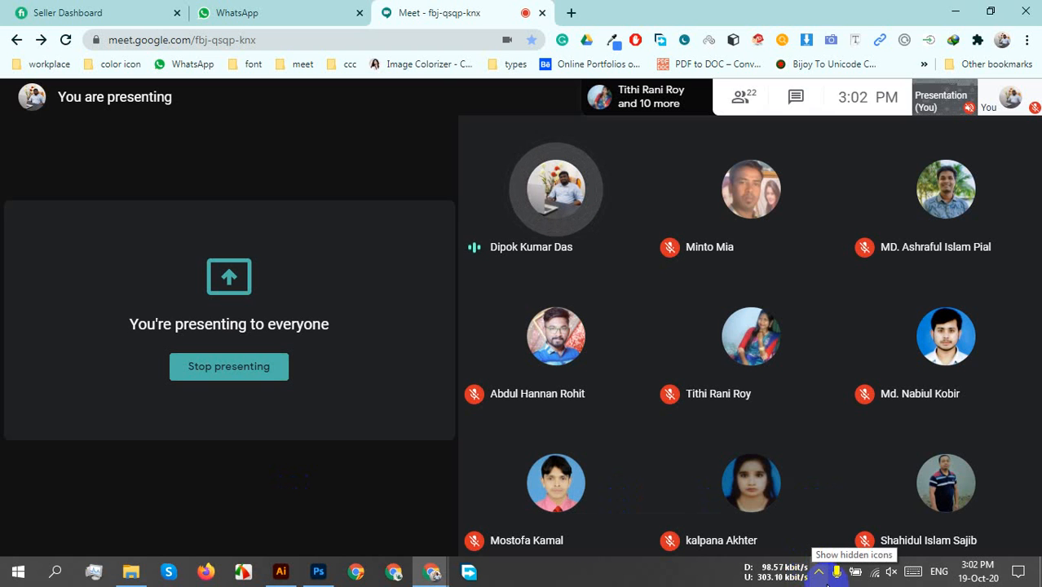
click(809, 570)
click(809, 570)
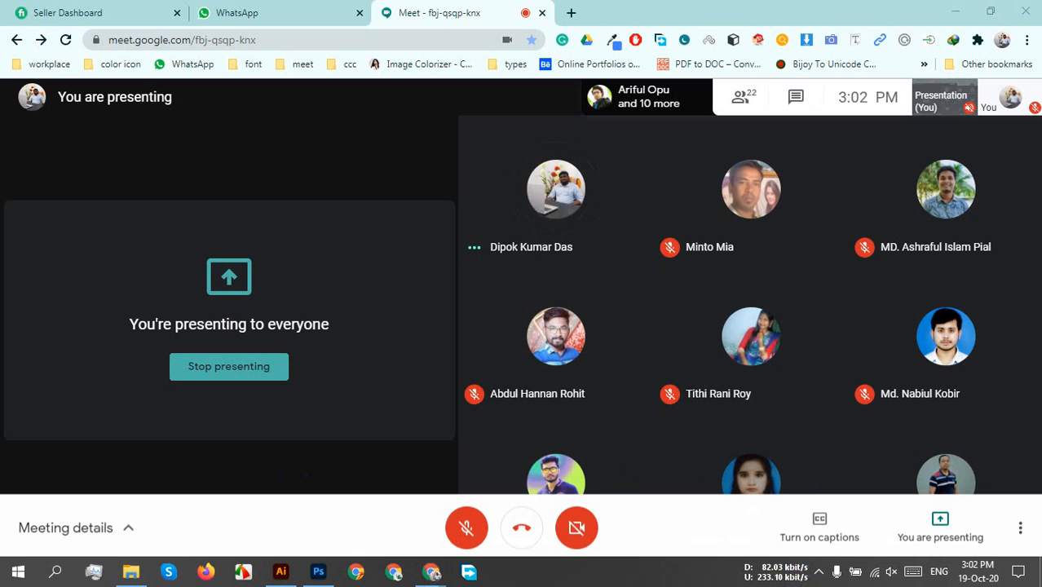
click(309, 496)
mouse_move(320, 459)
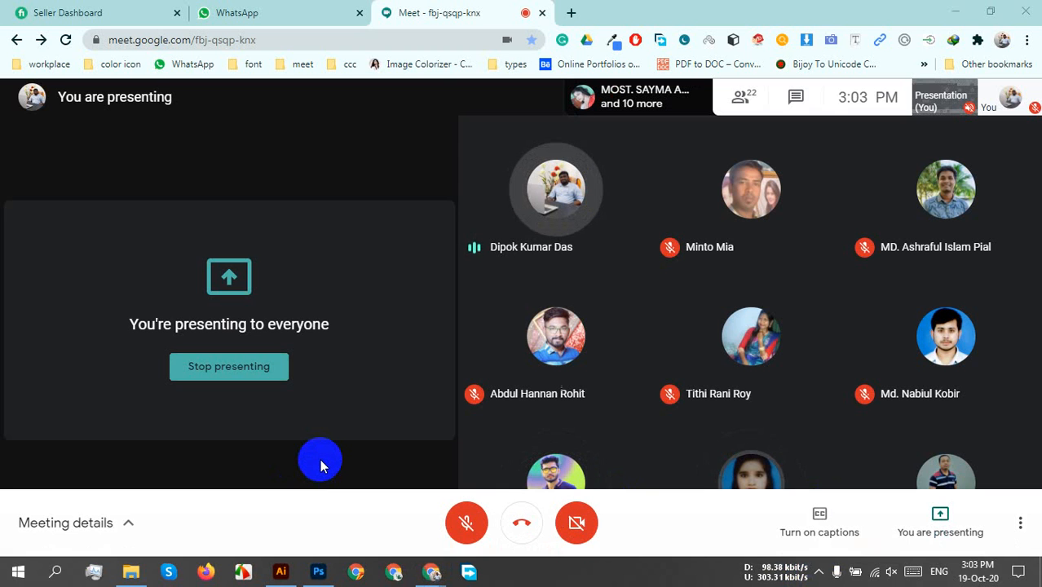
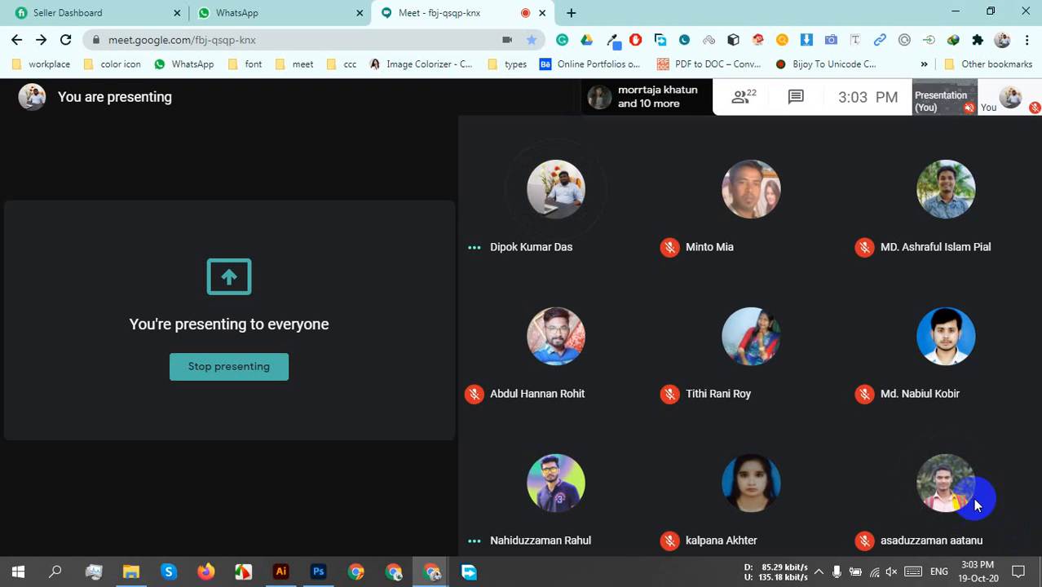
mouse_move(797, 373)
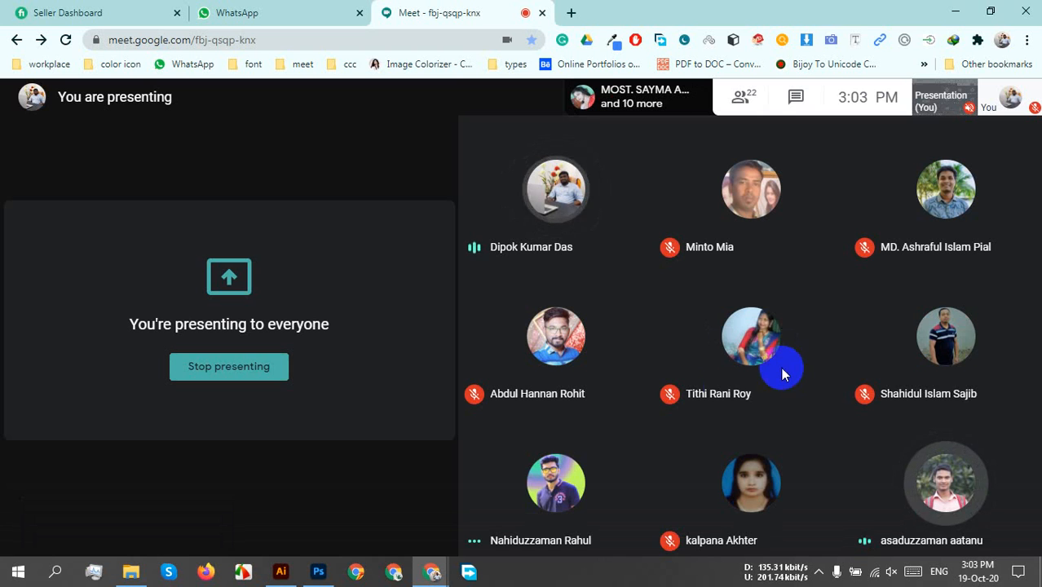
click(281, 573)
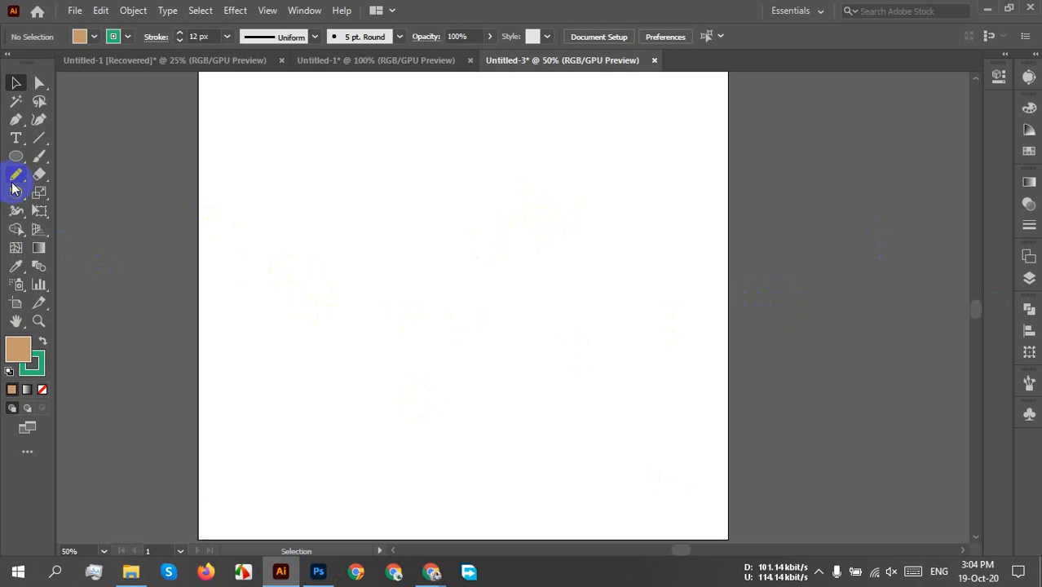
Draw a rectangle about 527 by 282 px on the artboard with the Rectangle tool and remove its stroke
drag(16, 156, 135, 165)
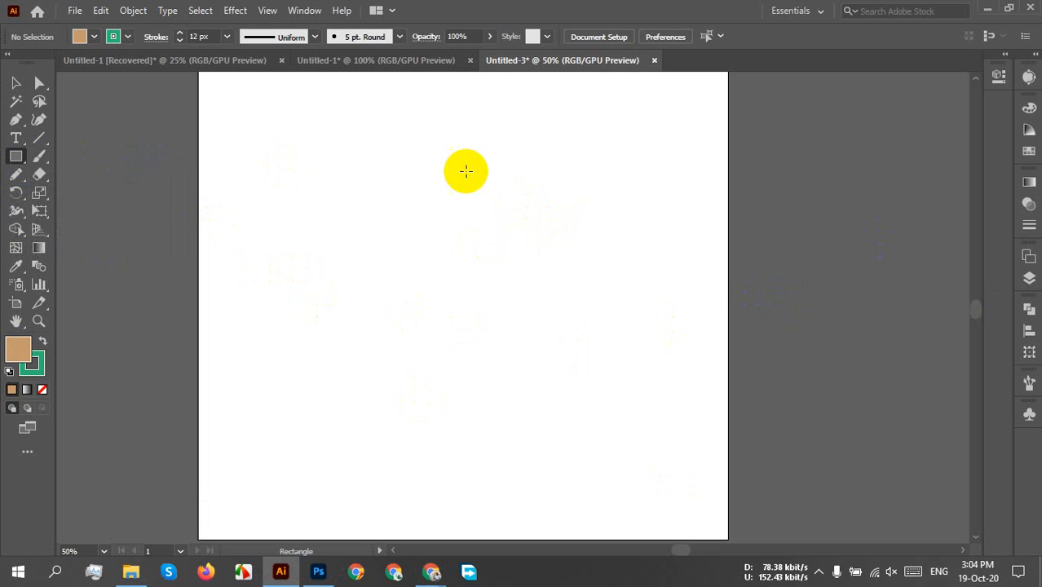
mouse_move(361, 176)
mouse_down()
mouse_move(565, 325)
mouse_move(638, 316)
mouse_move(658, 307)
mouse_move(662, 287)
mouse_move(641, 325)
mouse_up()
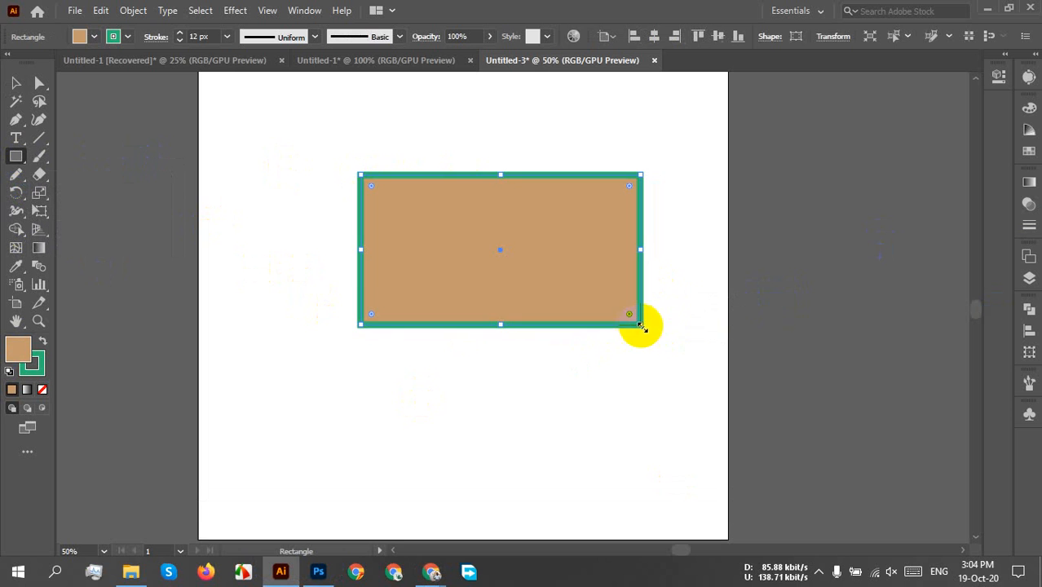
click(127, 37)
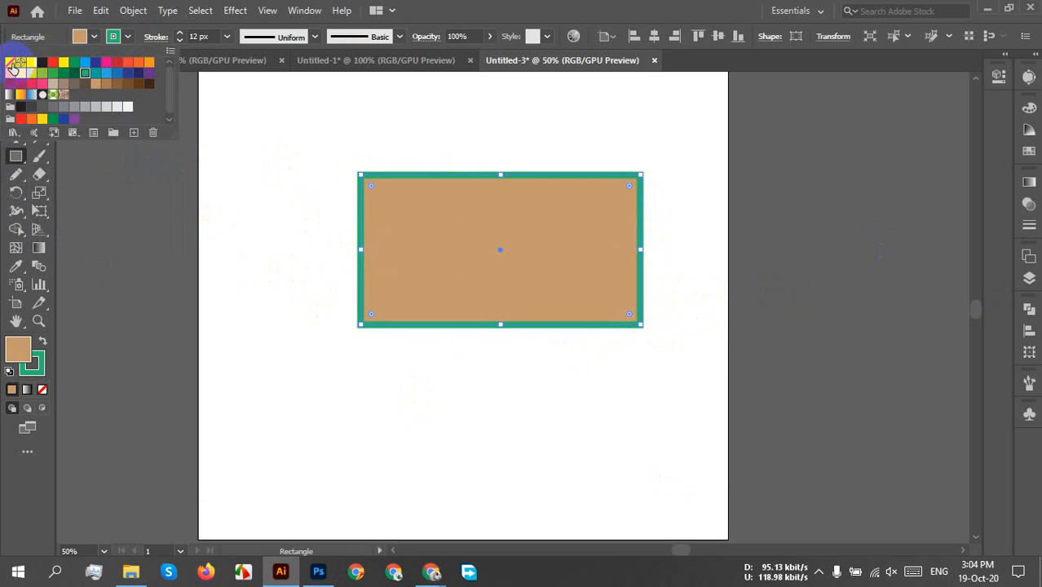
click(12, 65)
click(112, 36)
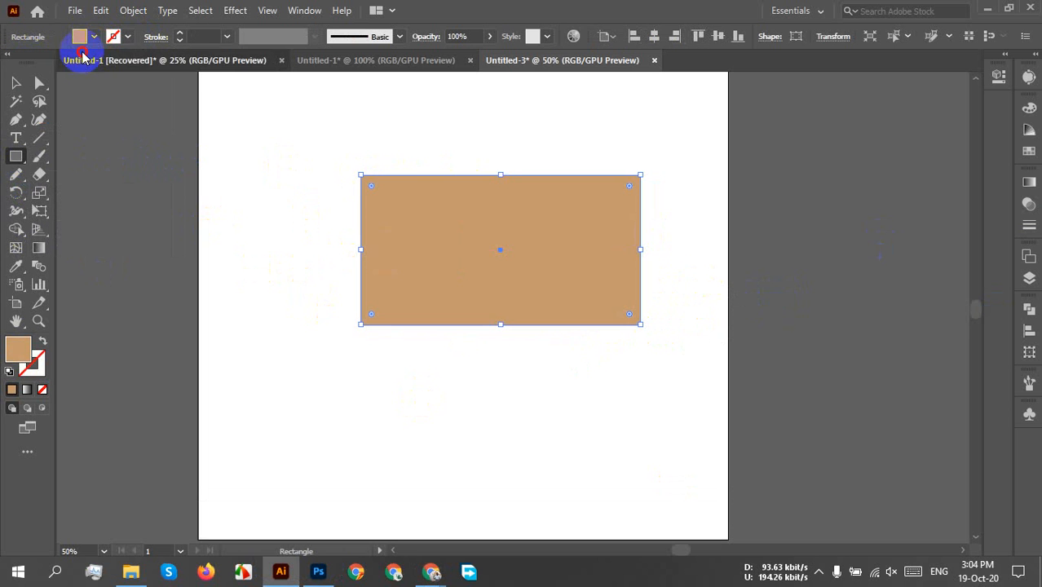
click(82, 59)
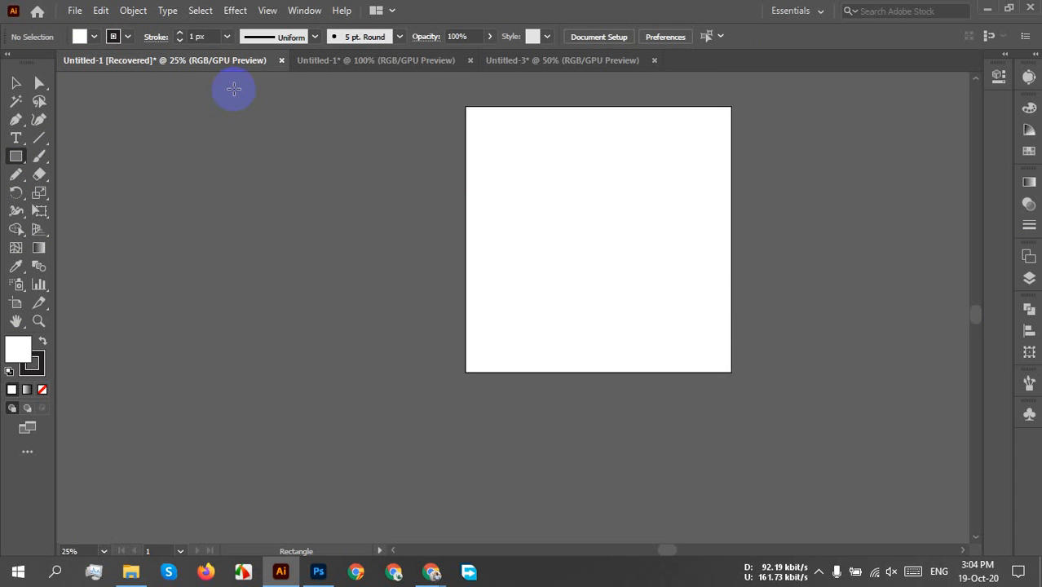
click(497, 75)
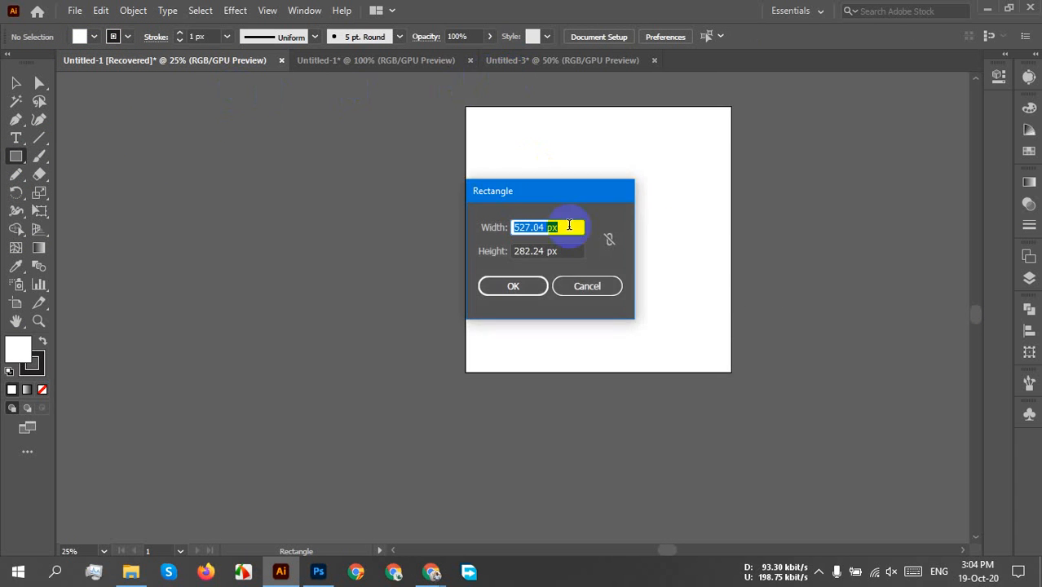
click(602, 286)
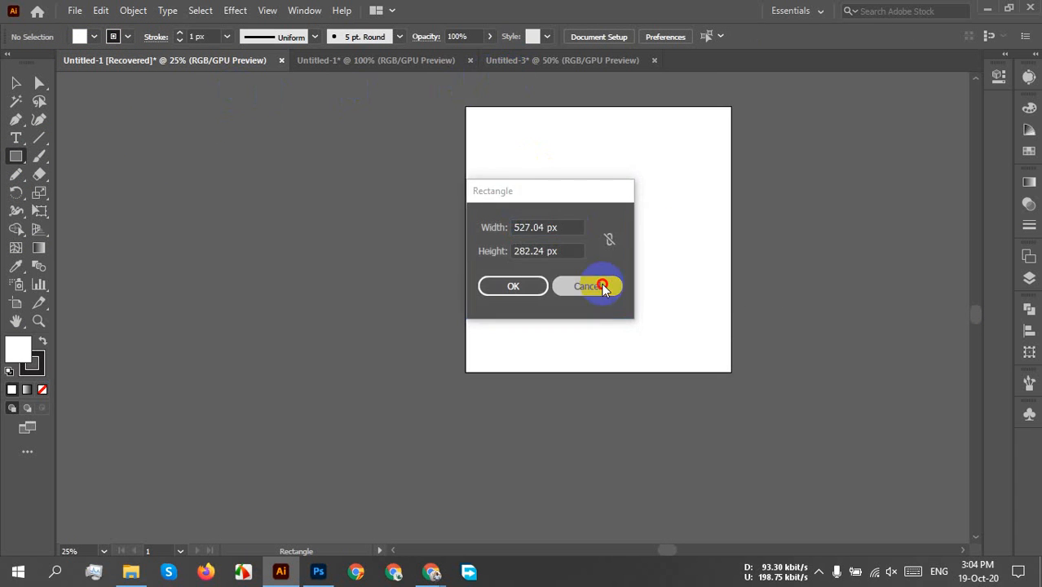
click(551, 65)
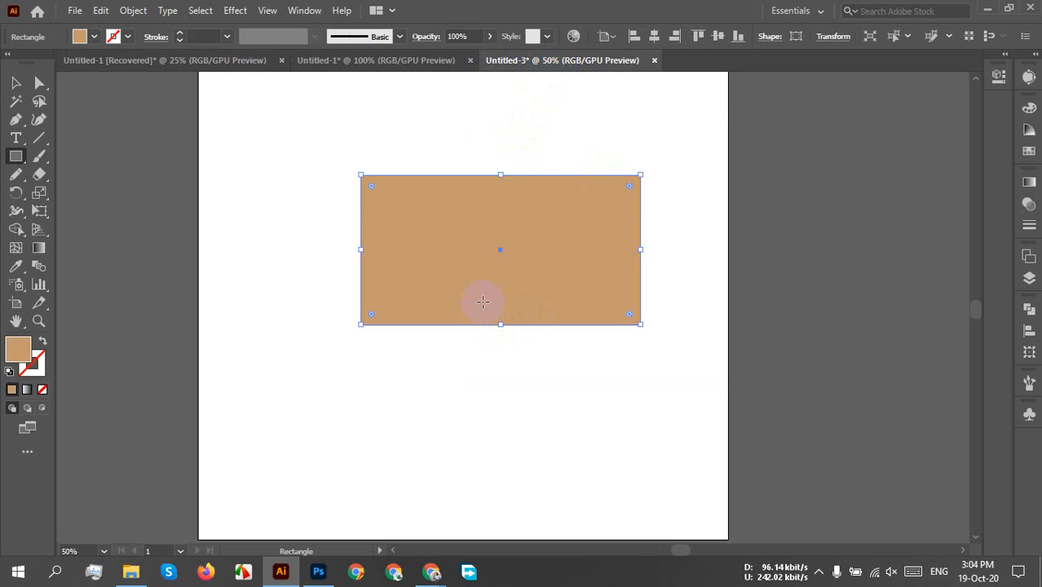
Move the rectangle slightly left and down with the Selection tool, and change its fill to medium brown
key(v)
drag(520, 256, 478, 267)
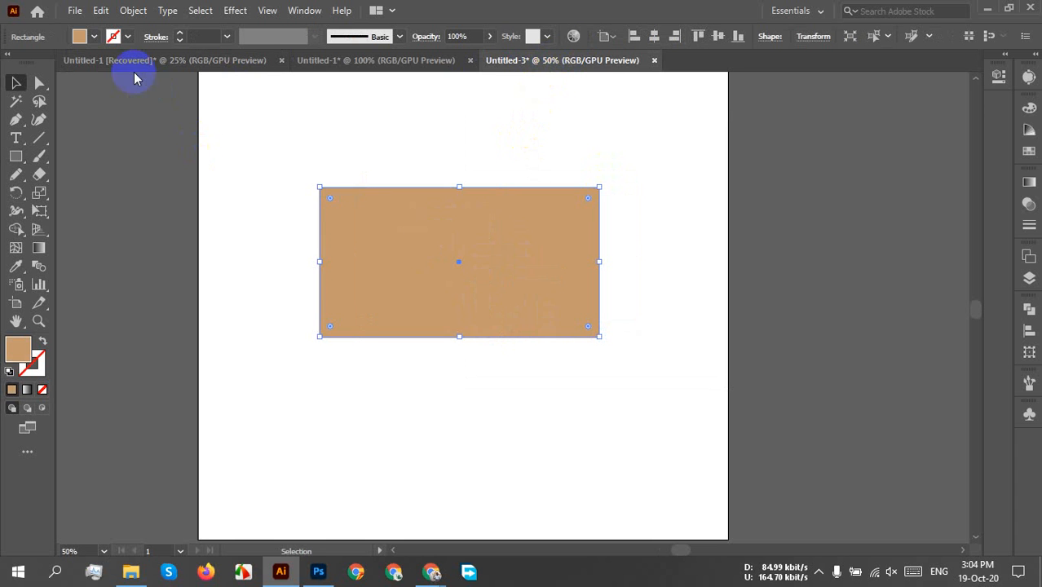
click(88, 36)
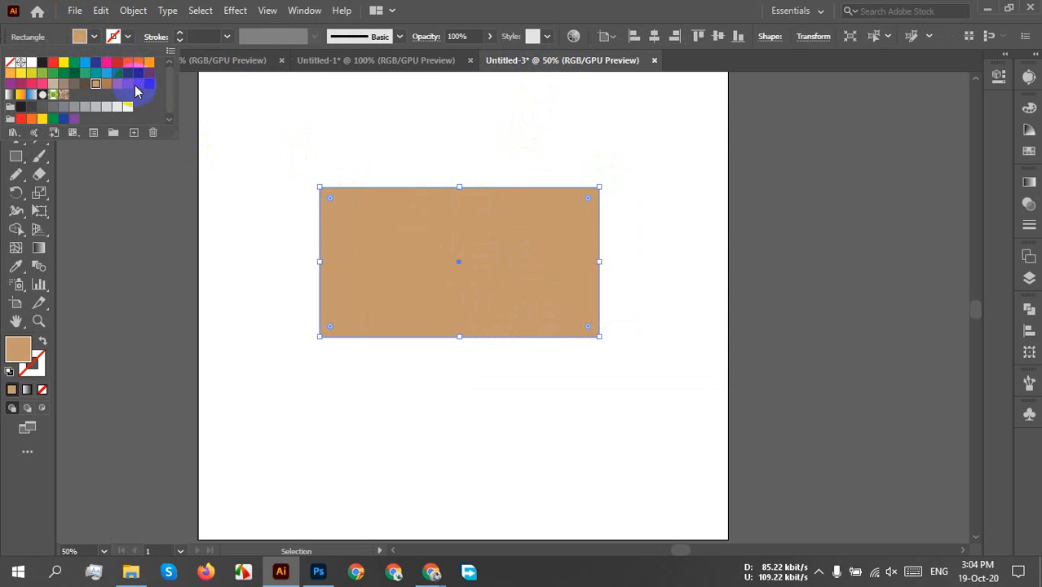
click(125, 85)
click(107, 85)
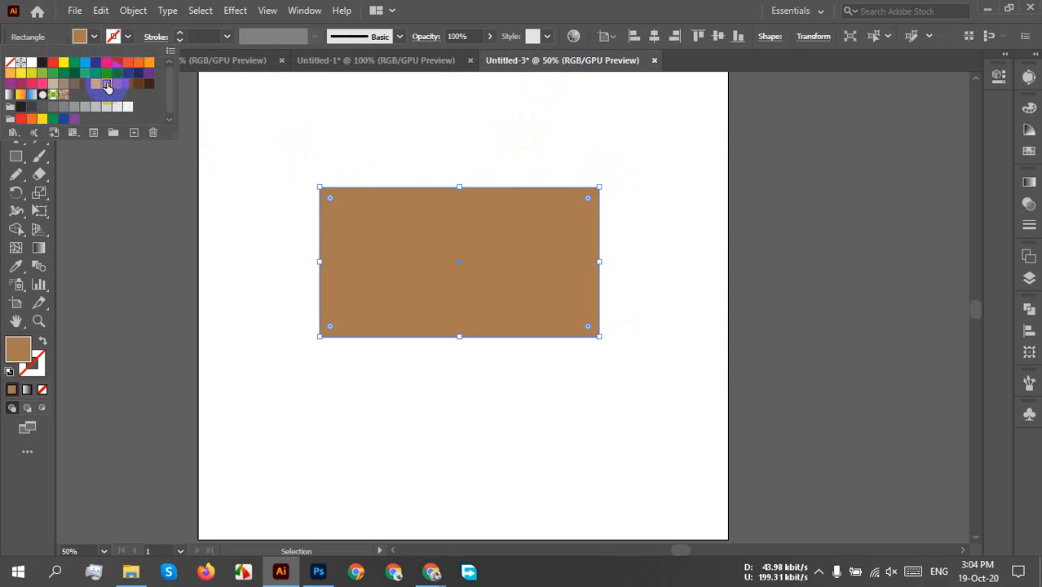
click(334, 140)
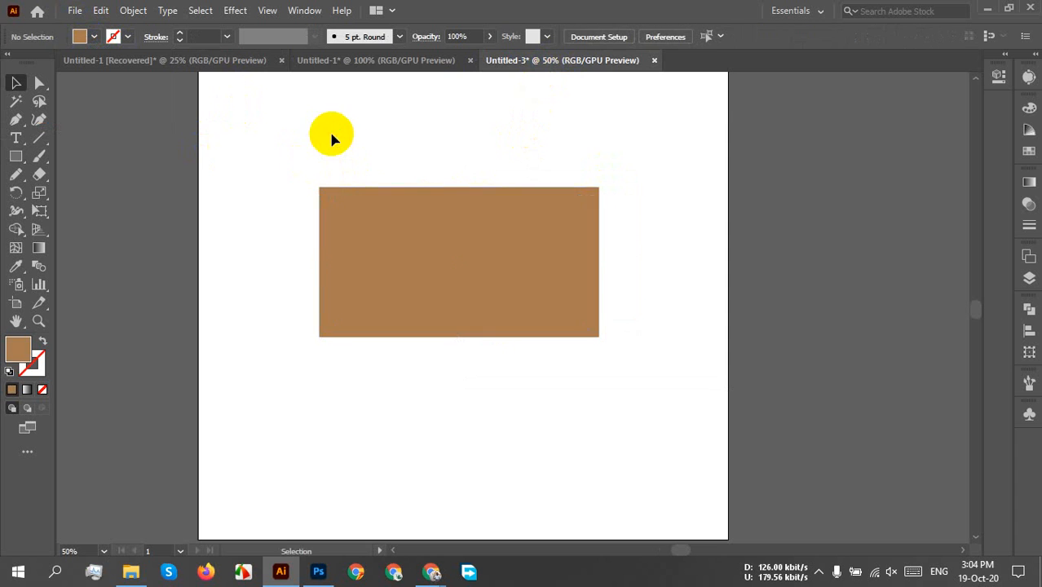
Move the brown rectangle slightly down and to the right, deselect it, and activate the Direct Selection tool
drag(403, 209, 474, 292)
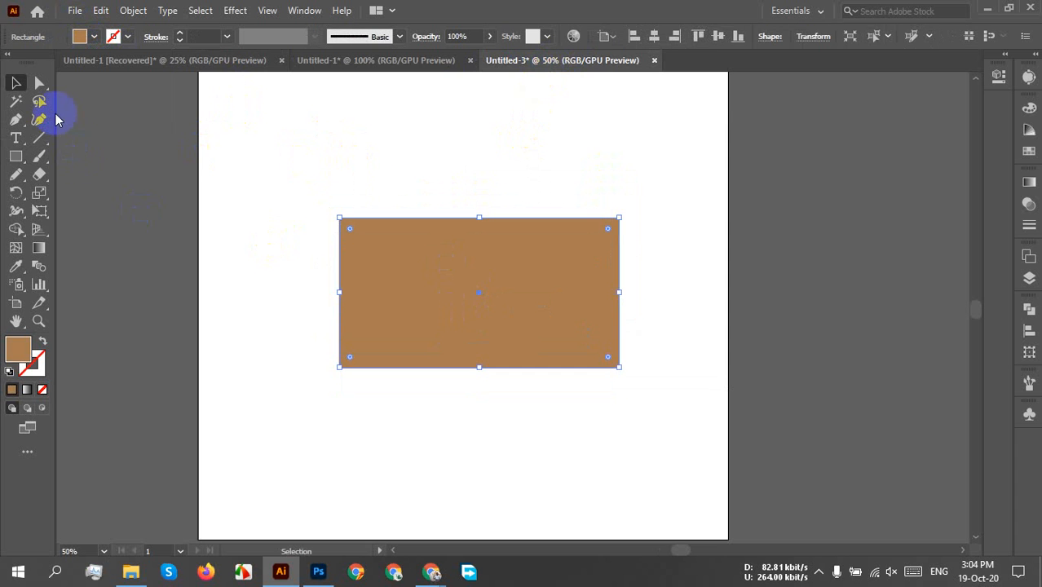
click(230, 167)
click(39, 82)
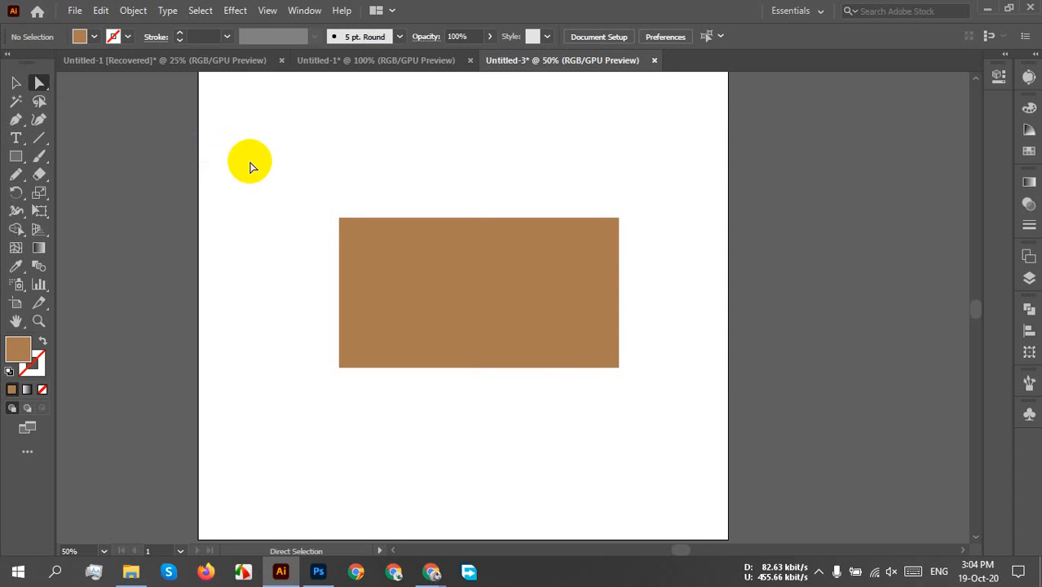
Round the rectangle's upper-left and lower-right corners to about 282 px to form a leaf, and move it right and slightly up
drag(328, 184, 533, 337)
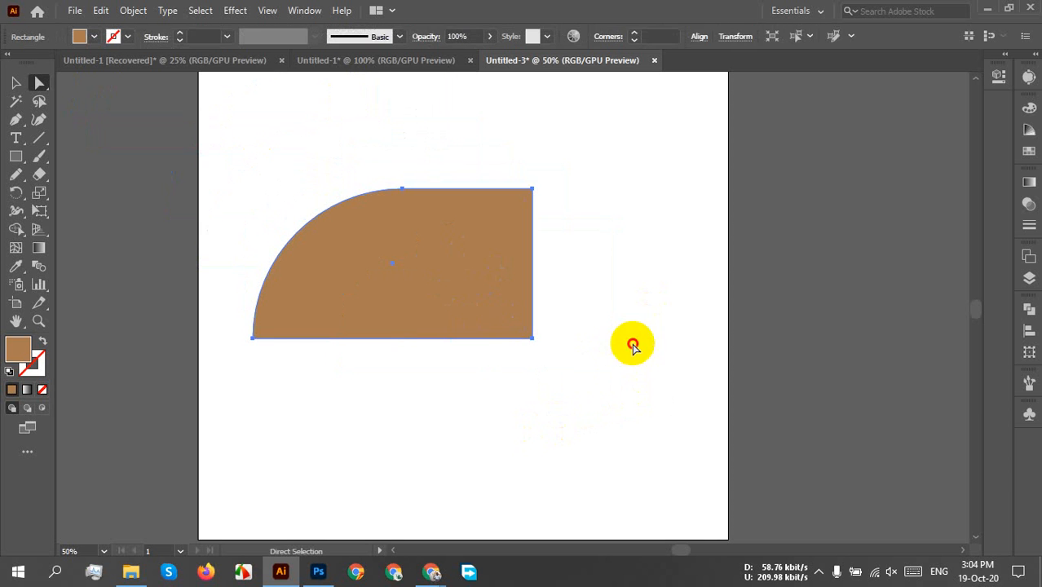
drag(577, 291, 471, 407)
drag(521, 330, 309, 158)
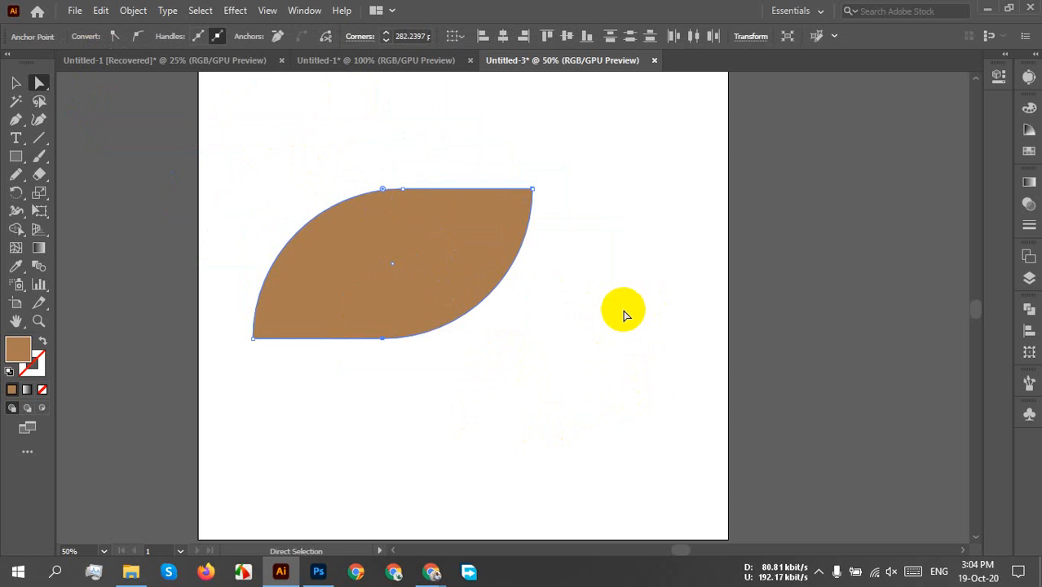
click(621, 309)
click(15, 82)
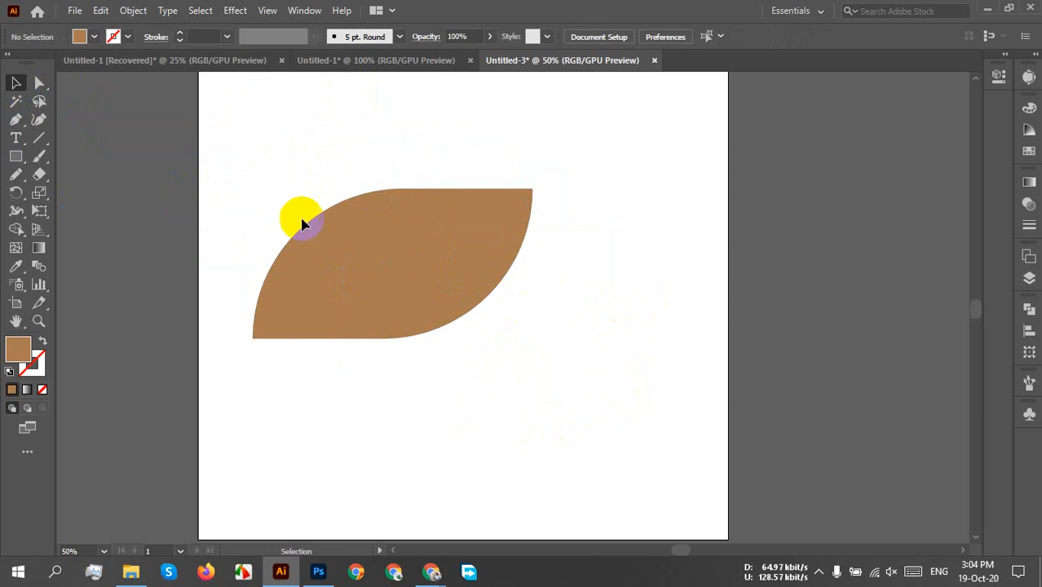
drag(392, 270, 485, 252)
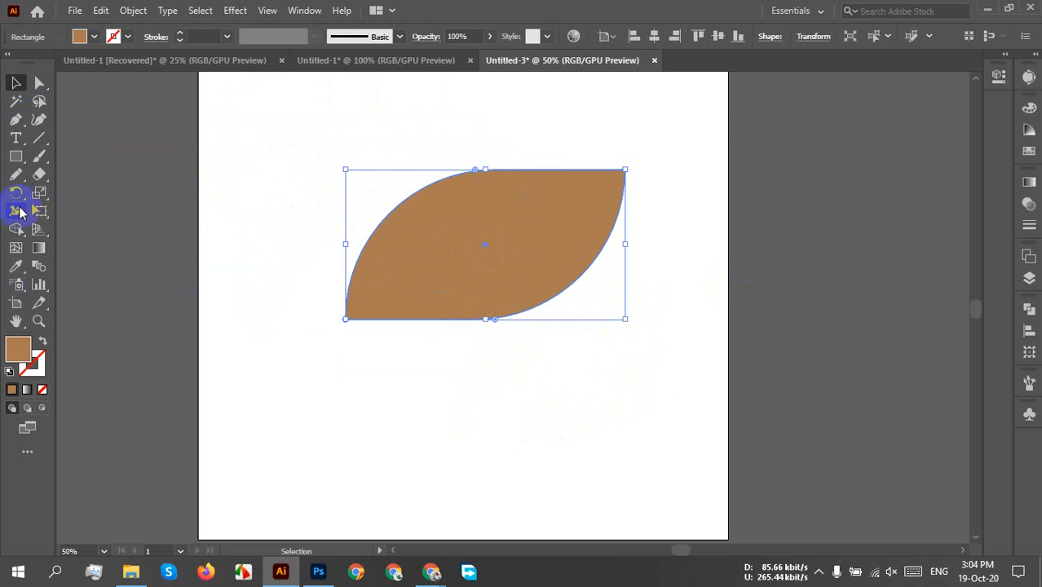
Rotate the brown leaf by 202° about its centre with the Rotate tool
click(17, 196)
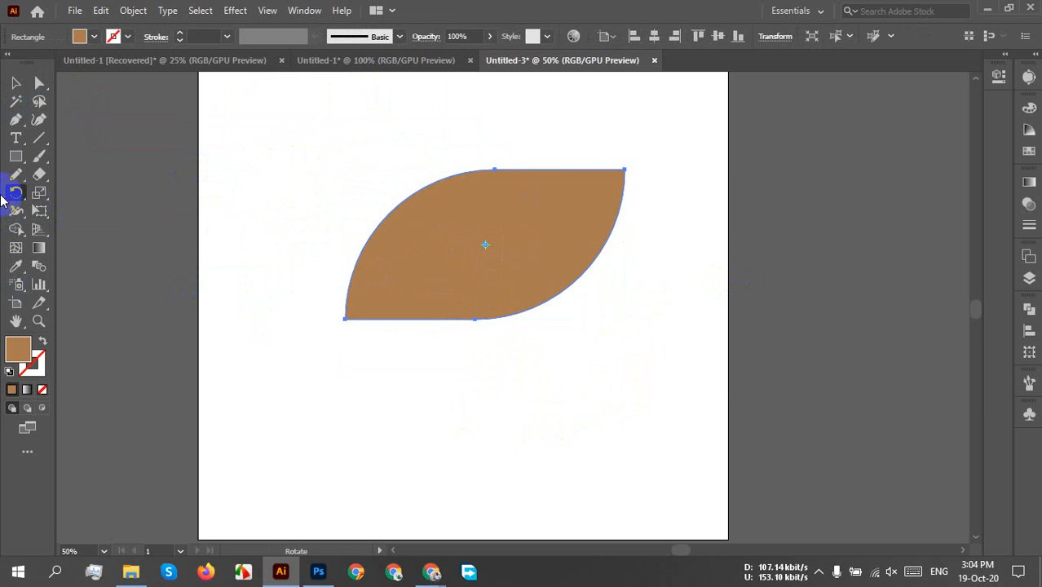
double_click(4, 197)
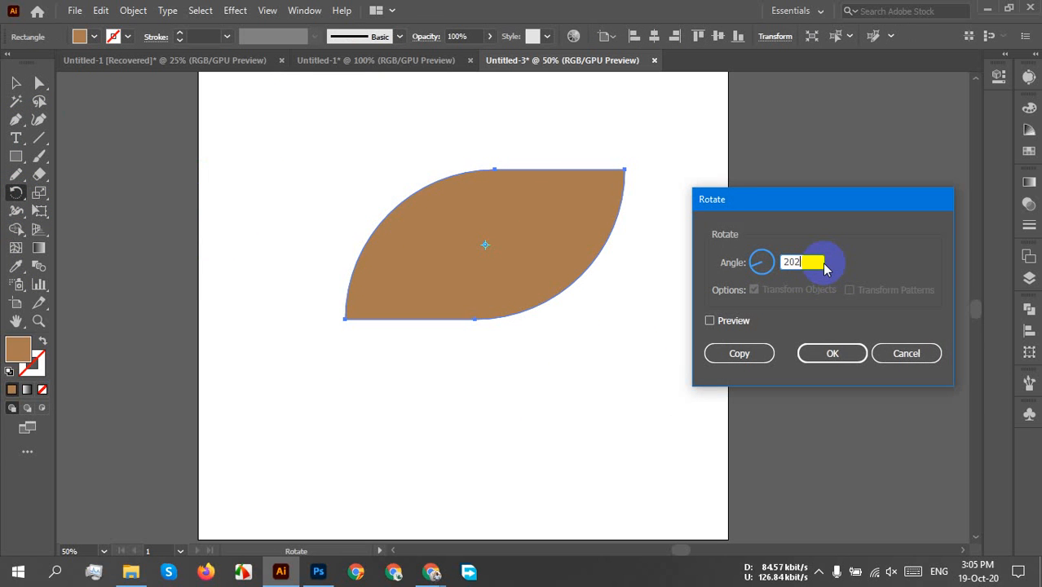
text(202)
key(Return)
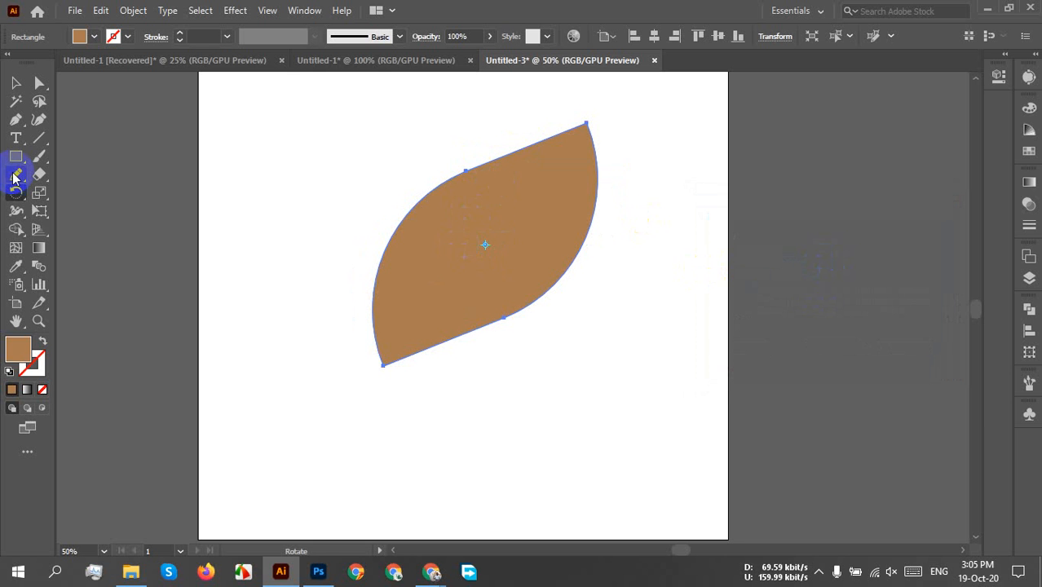
Make a copy of the leaf rotated by 202° about its centre, with the preview enabled
double_click(16, 194)
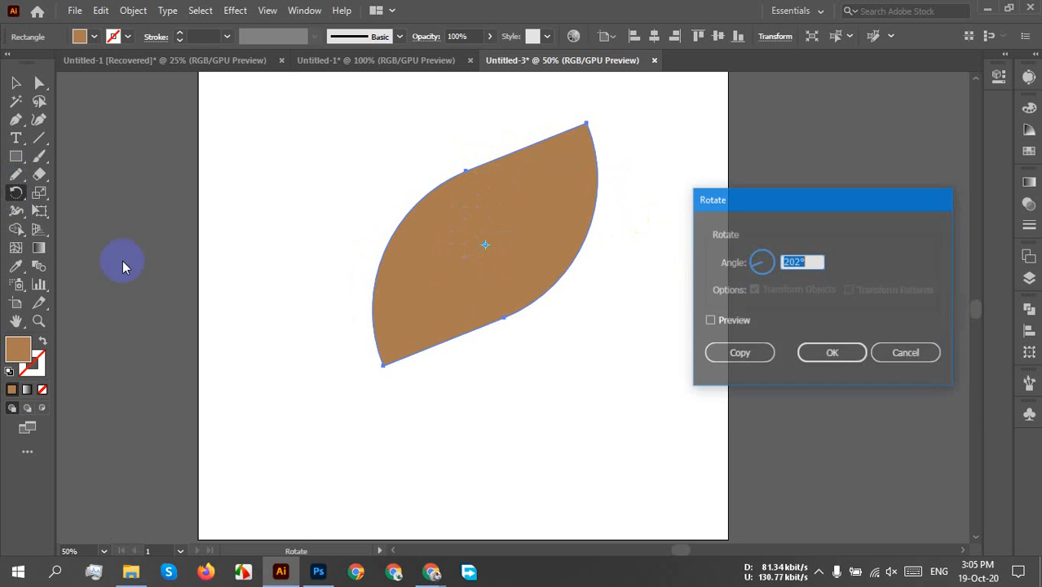
click(744, 326)
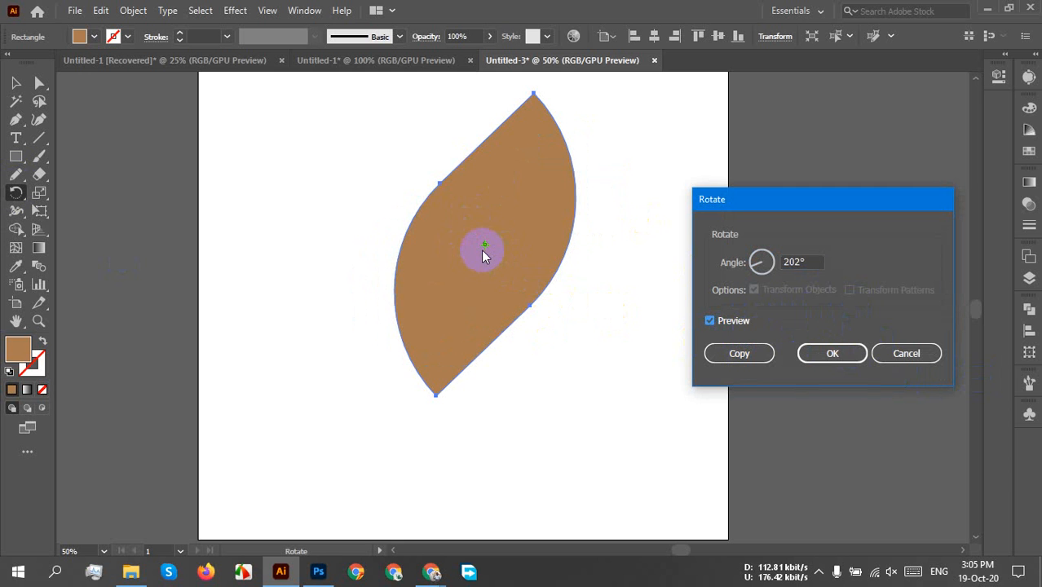
click(739, 353)
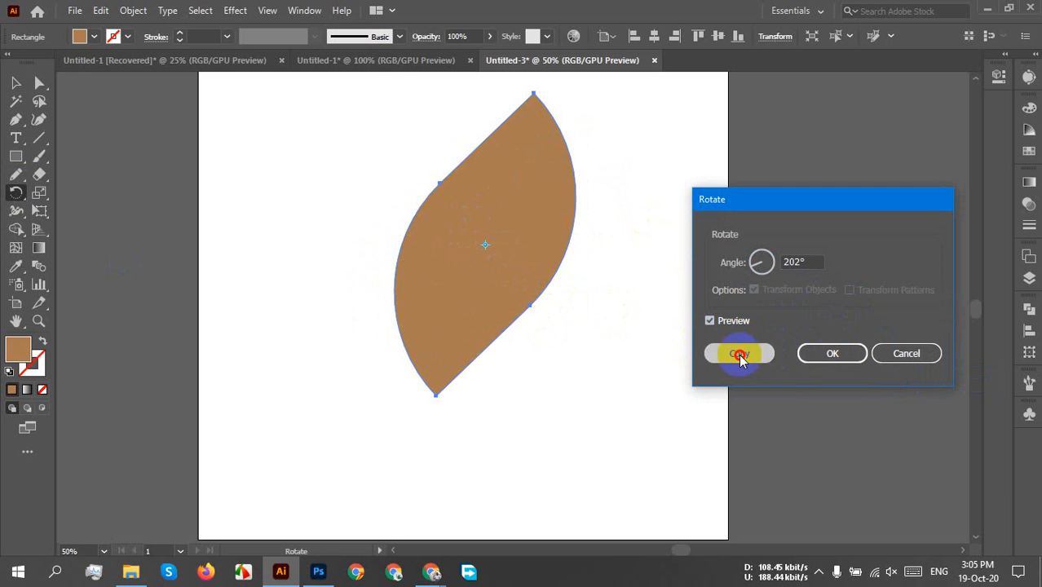
Repeat the 202° rotated copy around the leaf's centre to build a full jagged rosette
key(ctrl+d)
key(ctrl+d)
key(ctrl+d)
key(ctrl+d)
key(ctrl+d)
key(ctrl+d)
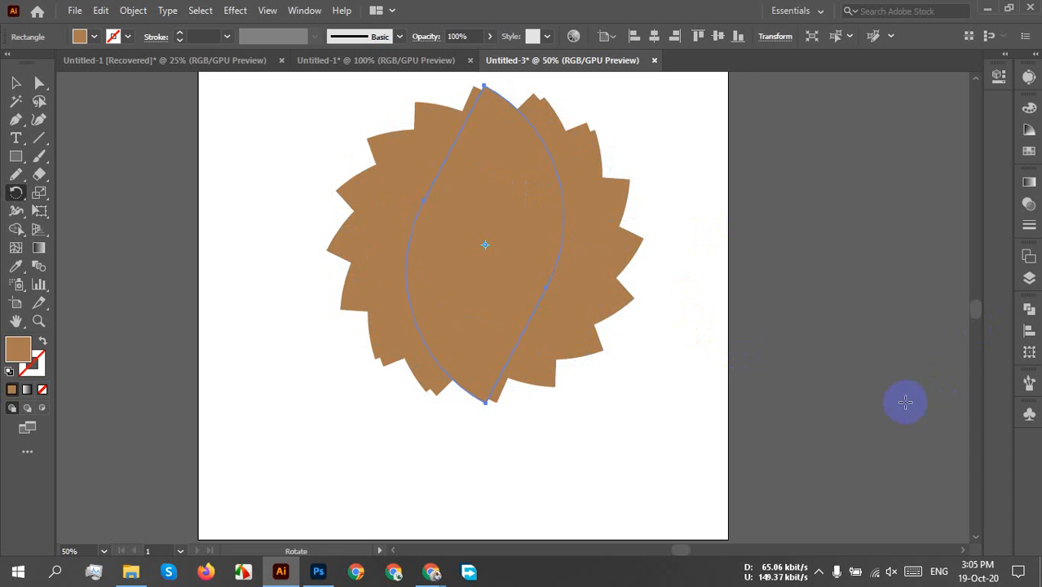
key(ctrl+d)
key(ctrl+d)
key(ctrl+d)
key(ctrl+d)
key(ctrl+d)
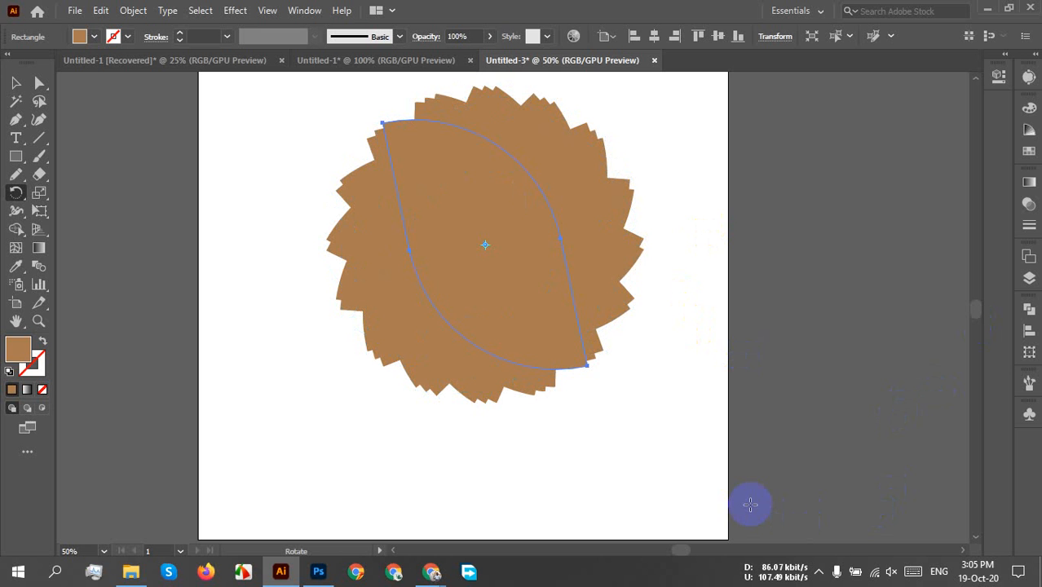
key(ctrl+d)
key(ctrl+d)
key(ctrl+d)
key(ctrl+d)
key(ctrl+d)
key(ctrl+d)
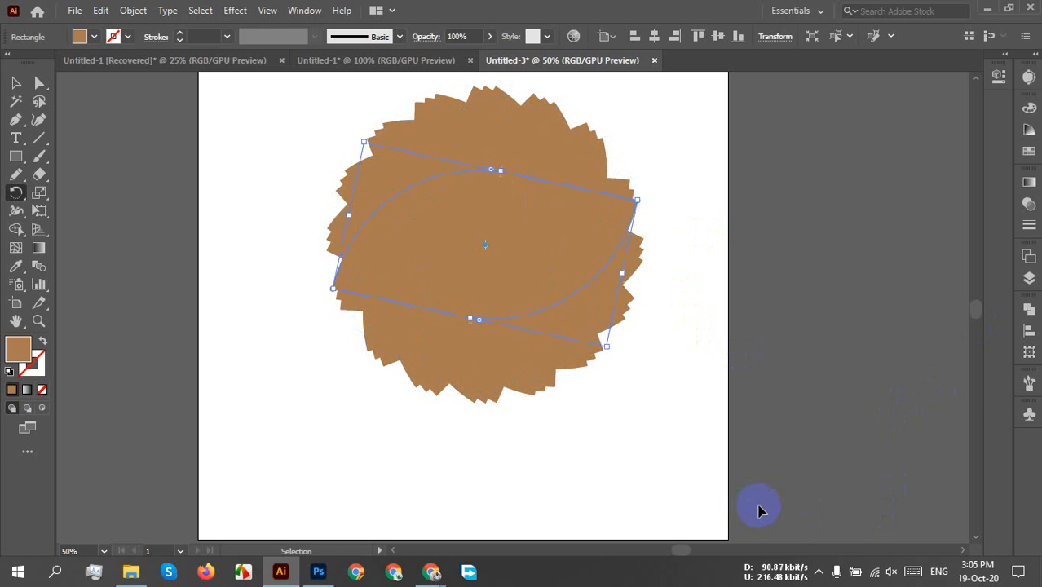
Try a denser rosette edge with further rotated copies, and undo those extra copies
key(ctrl+d)
key(ctrl+d)
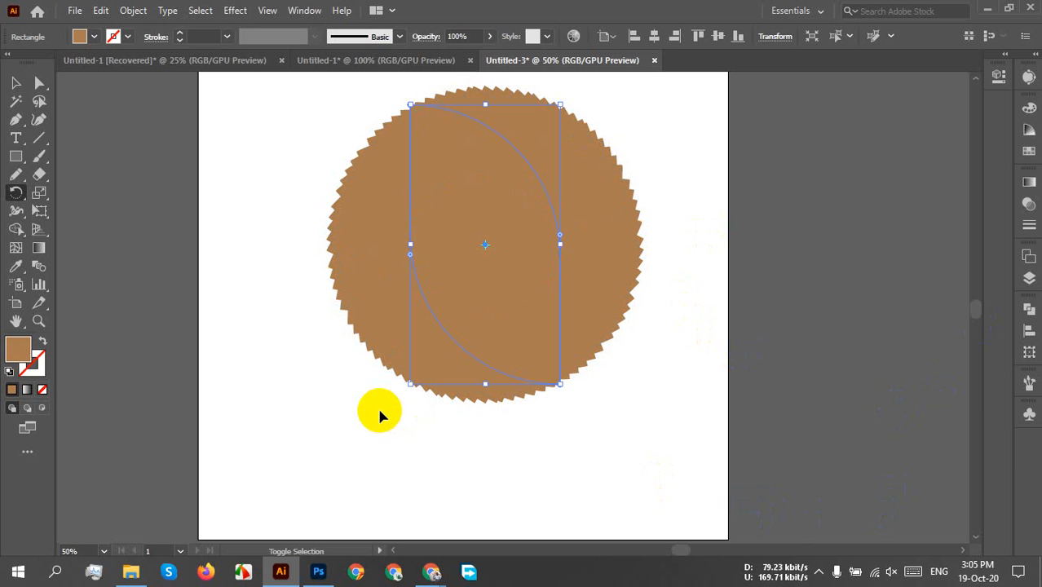
key(ctrl+d)
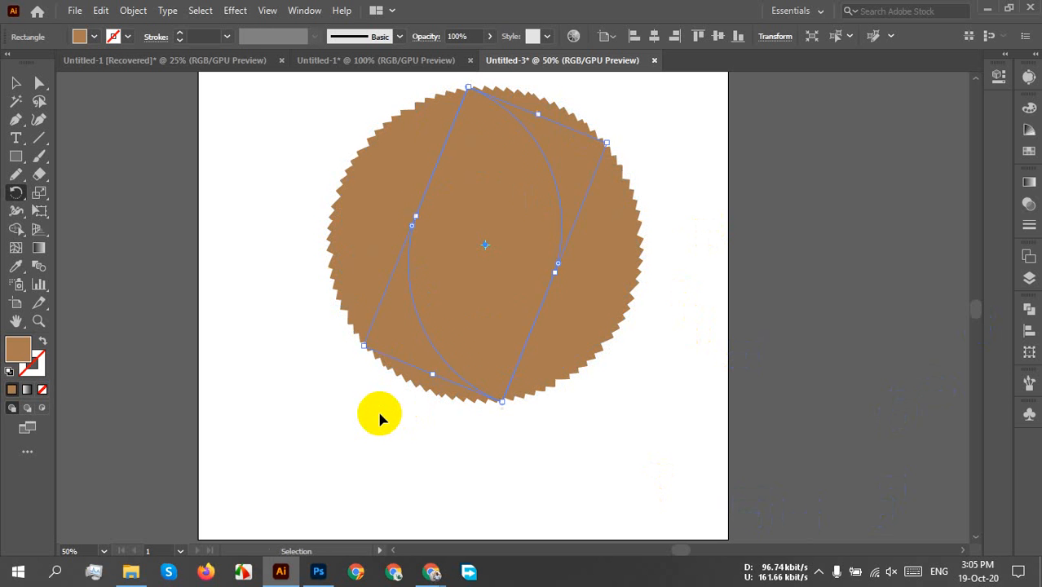
key(ctrl+d)
key(ctrl+d)
key(ctrl+d)
key(ctrl+d)
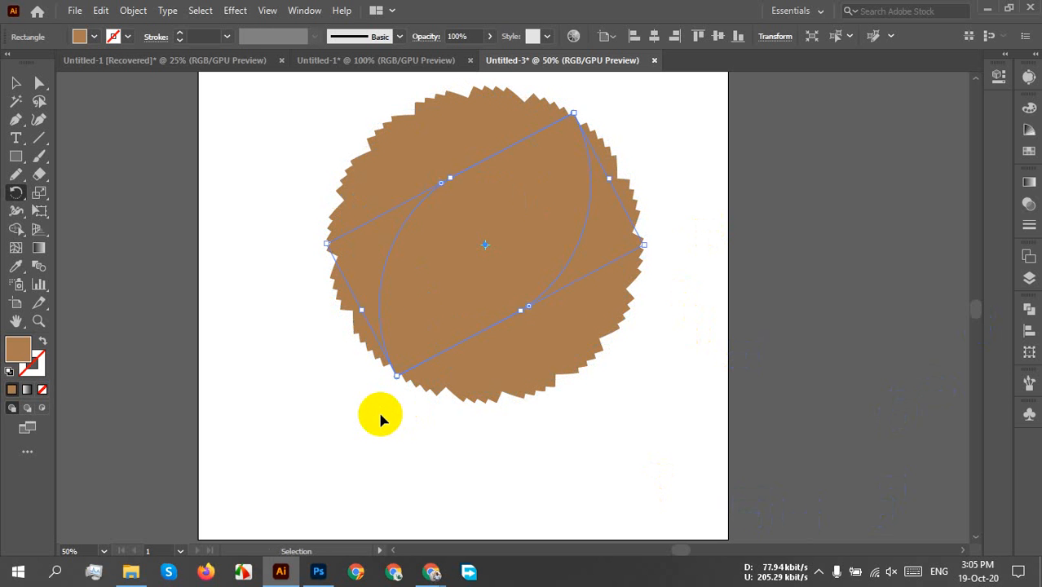
key(ctrl+d)
key(ctrl+d)
key(ctrl+d)
key(ctrl+d)
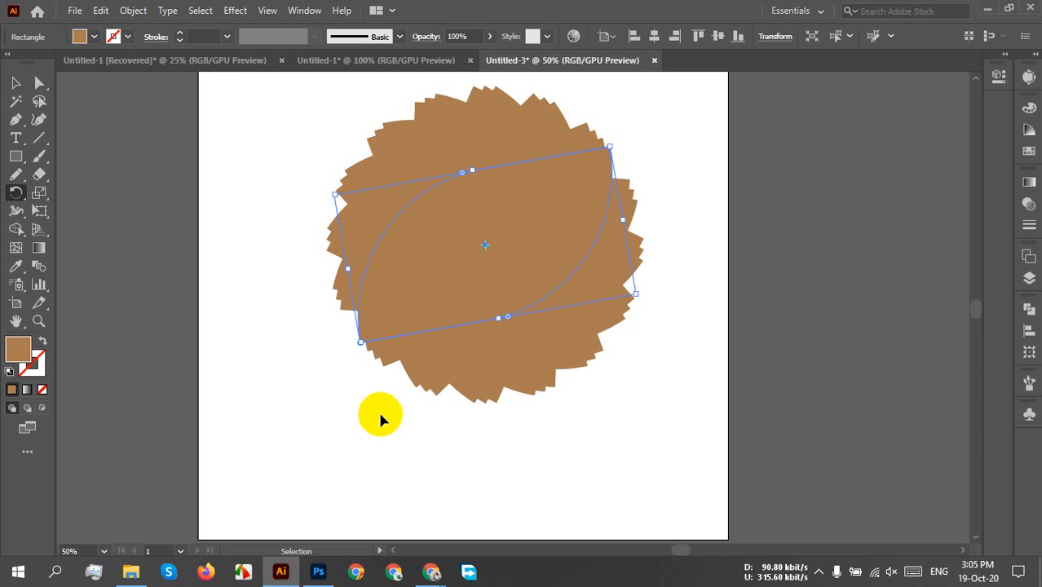
key(ctrl+d)
key(r)
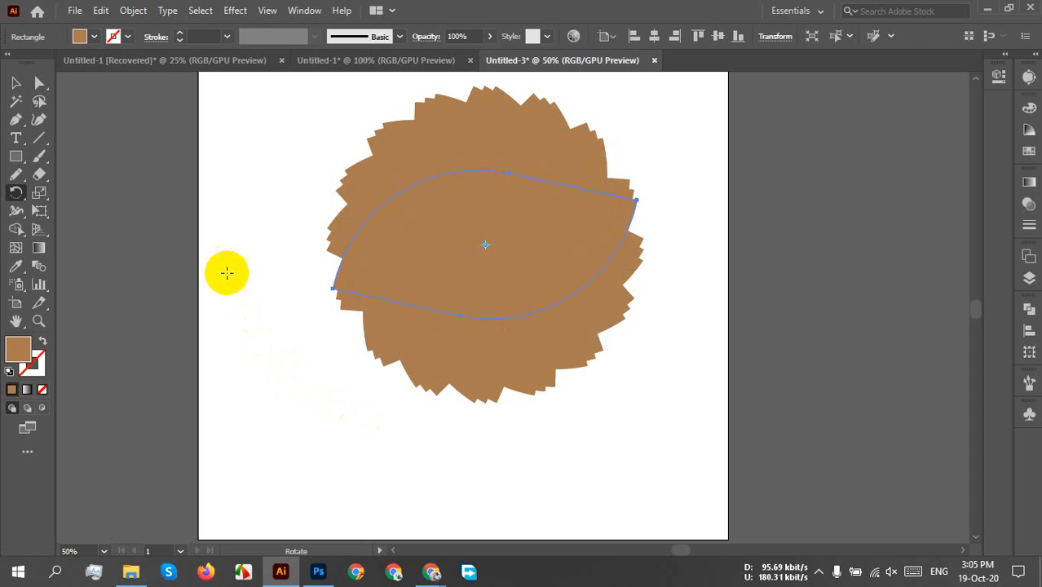
Select and delete the whole rosette with the Selection tool, and undo the deletion
click(16, 82)
drag(251, 102, 813, 420)
key(Delete)
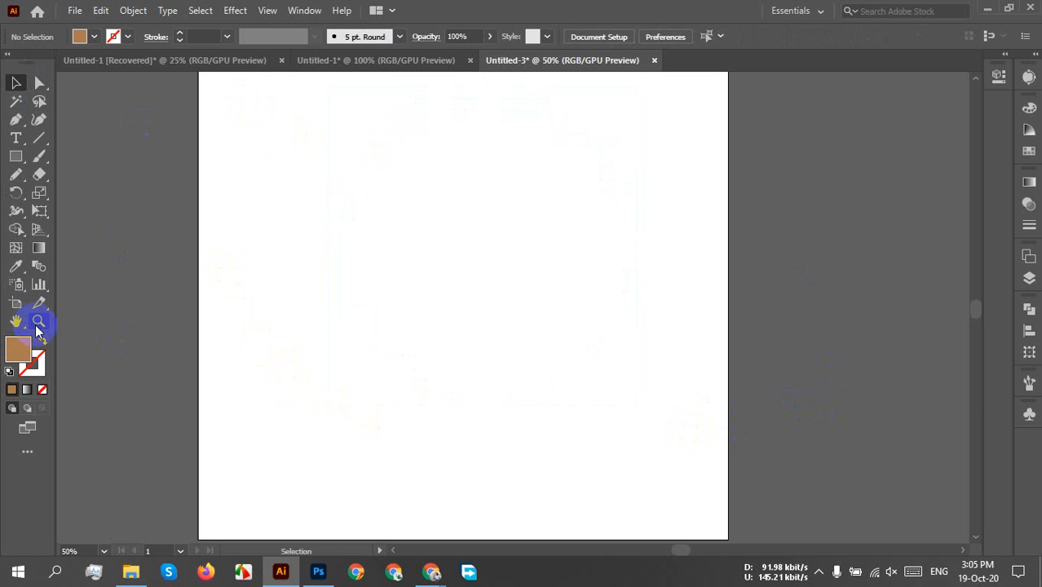
key(ctrl+z)
Move one leaf out of the rosette to the right of the artboard and delete all the other leaves
click(507, 256)
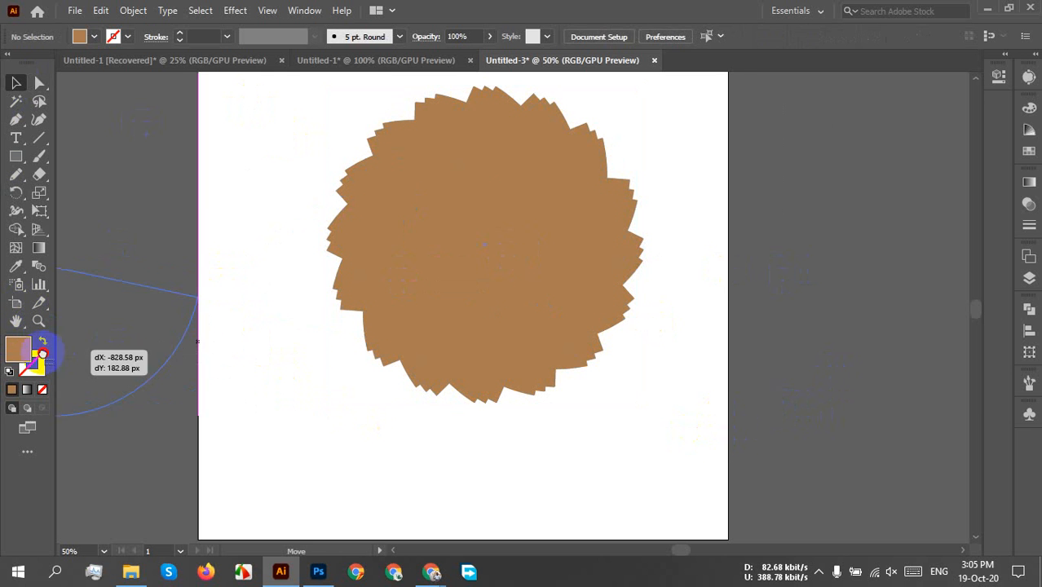
key(ctrl+a)
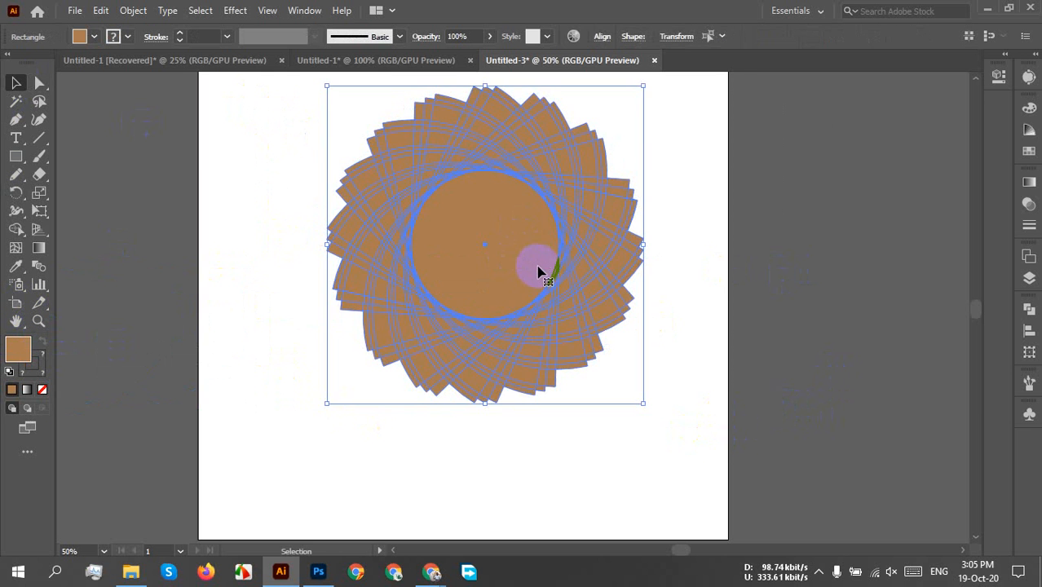
scroll(539, 269, down, 1)
click(782, 279)
drag(484, 265, 786, 400)
drag(342, 130, 636, 385)
key(Delete)
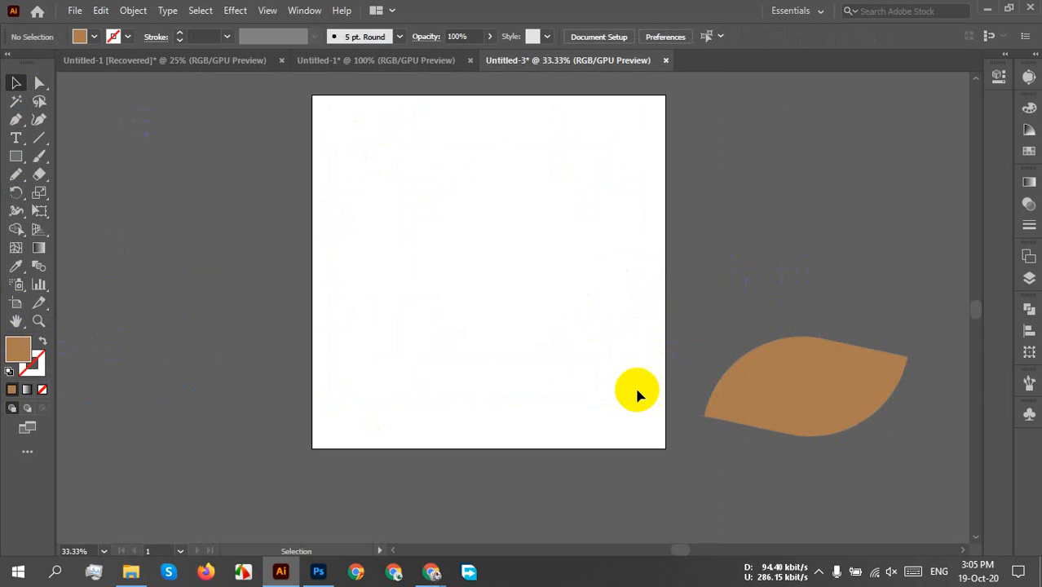
Move the remaining leaf back onto the upper part of the artboard
drag(865, 430, 570, 284)
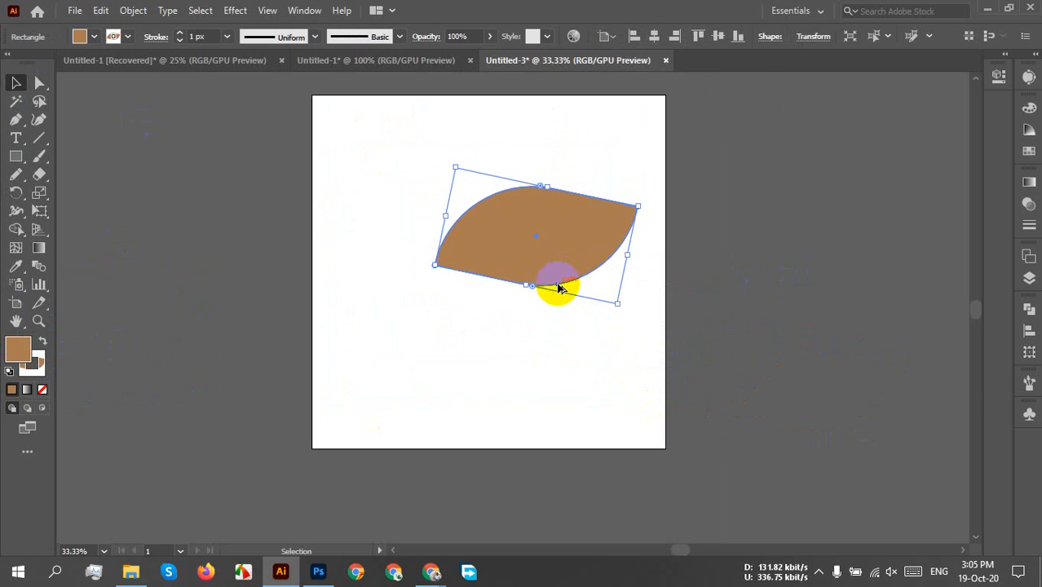
scroll(570, 284, up, 2)
scroll(570, 261, down, 2)
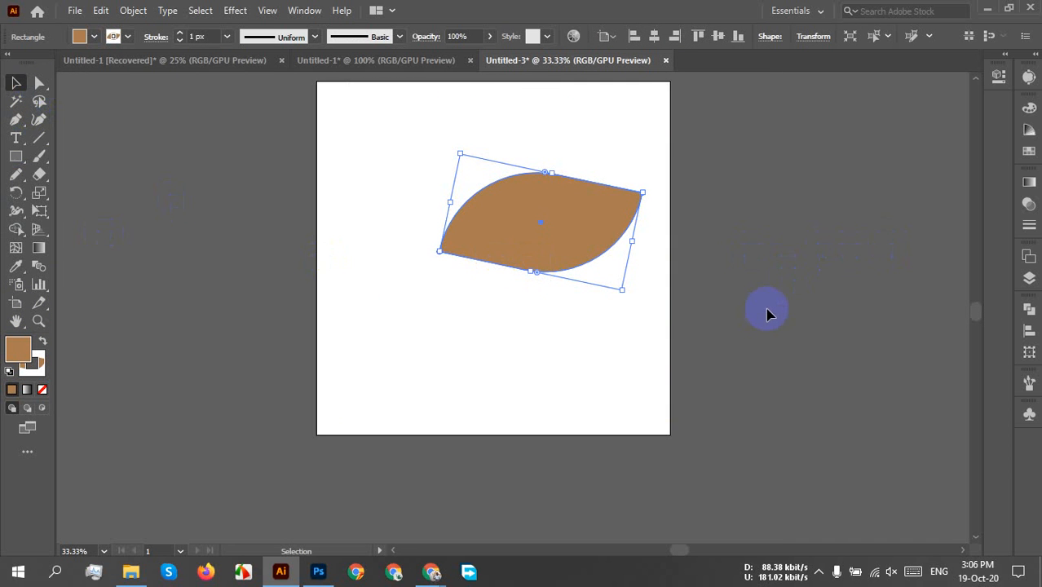
Place the Rotate tool's pivot just outside the leaf's left tip and make a copy rotated slightly clockwise about it
click(7, 196)
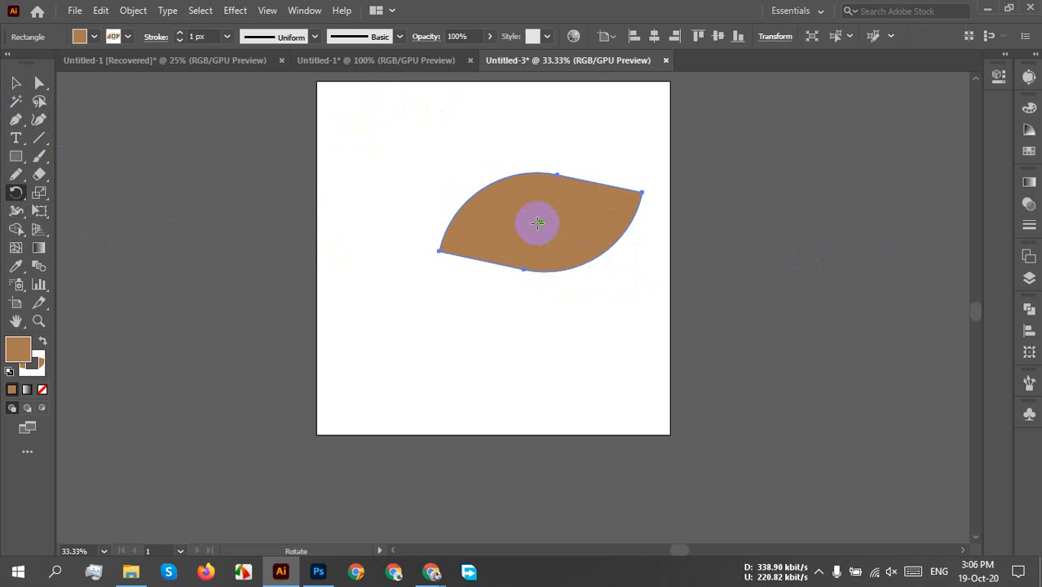
alt+scroll(581, 228, up, 3)
alt+scroll(266, 194, up, 2)
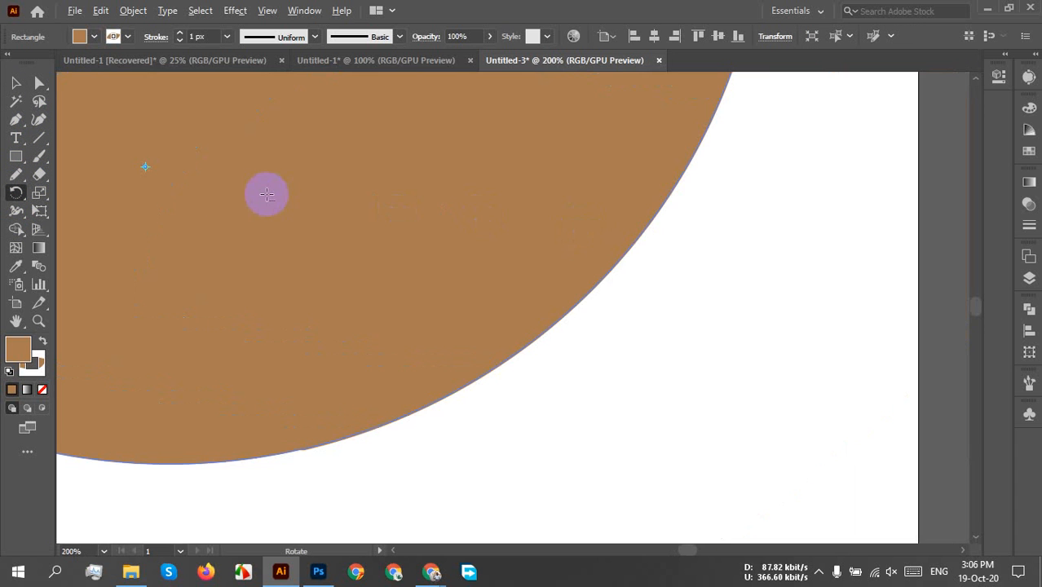
alt+scroll(262, 184, down, 3)
alt+scroll(208, 179, up, 3)
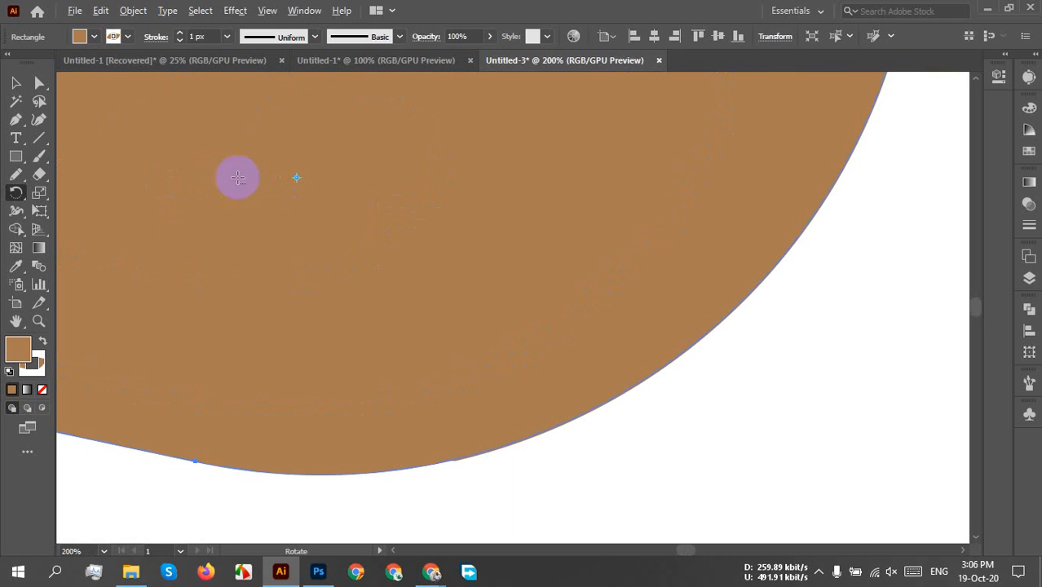
alt+scroll(312, 181, down, 4)
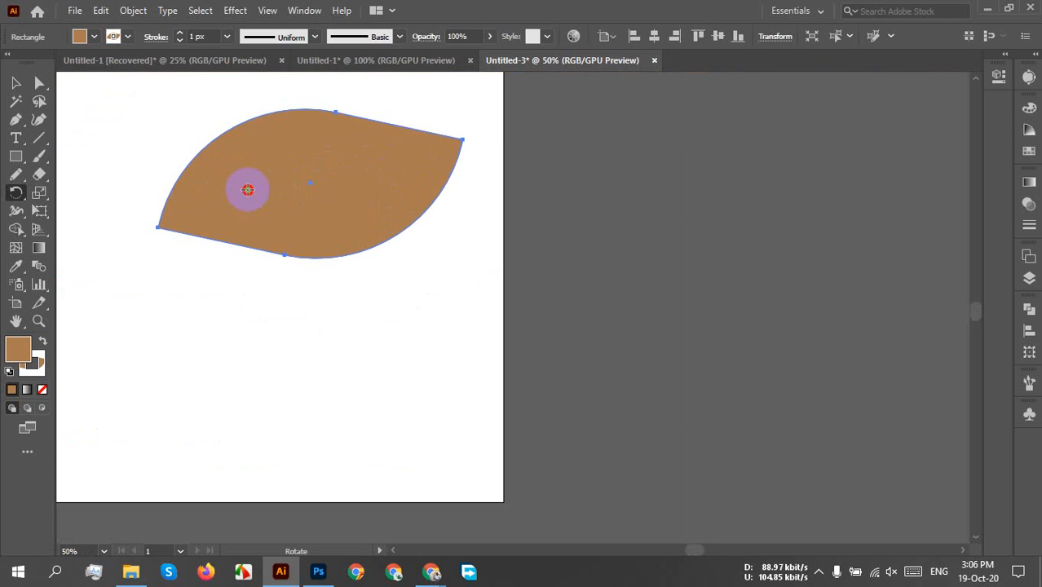
drag(174, 218, 151, 230)
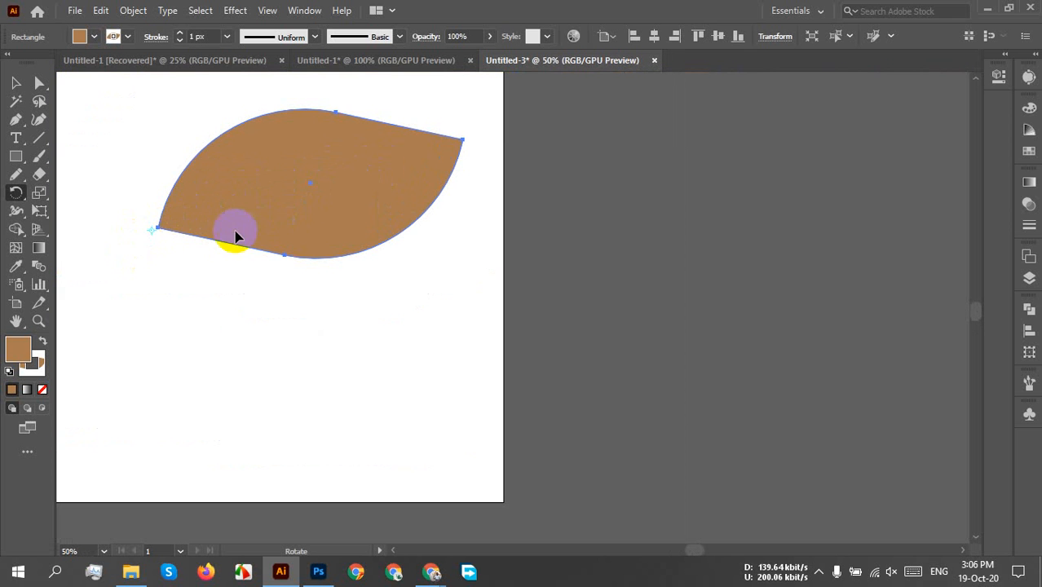
drag(349, 212, 400, 258)
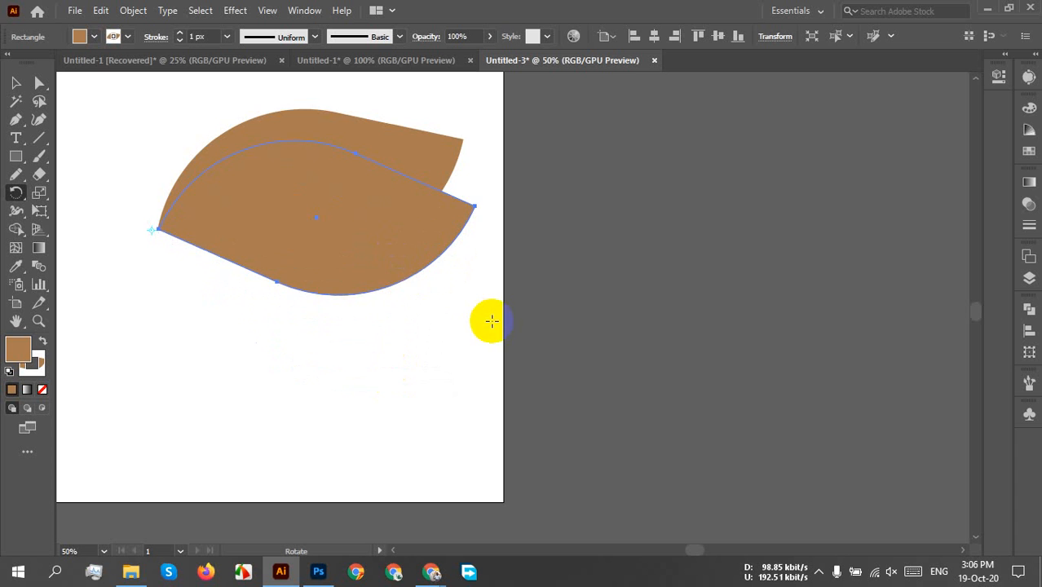
Repeat the rotated copy about the tip pivot to build a ring of leaves
scroll(492, 321, down, 2)
key(v)
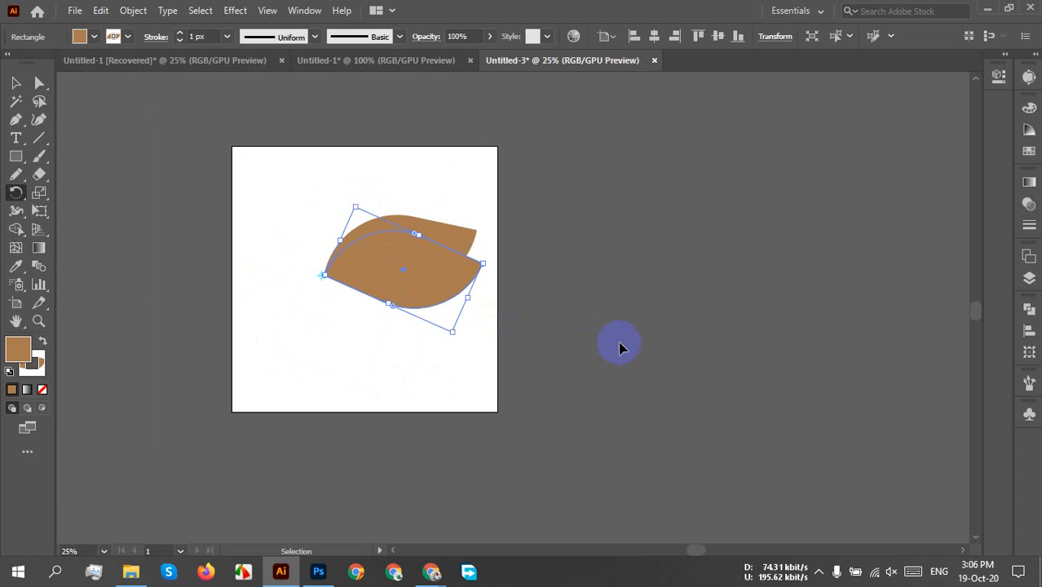
key(ctrl+d)
key(ctrl+d)
key(ctrl+d)
key(ctrl+d)
key(ctrl+d)
key(ctrl+d)
key(ctrl+d)
key(ctrl+d)
key(ctrl+d)
key(ctrl+d)
key(ctrl+d)
key(ctrl+d)
key(ctrl+d)
key(ctrl+d)
key(ctrl+d)
key(ctrl+d)
key(ctrl+d)
key(ctrl+d)
key(ctrl+d)
key(ctrl+d)
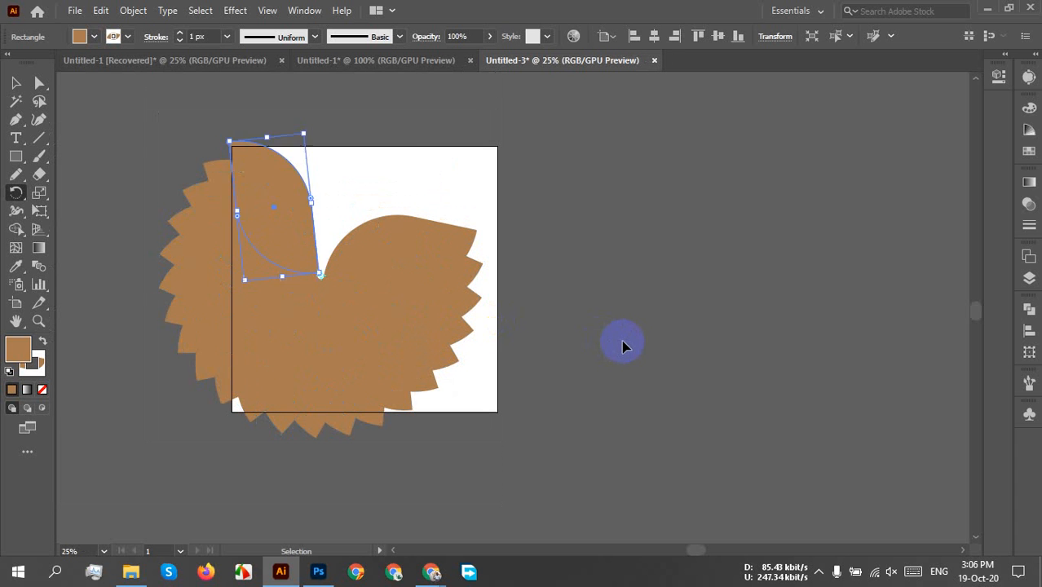
key(ctrl+d)
key(ctrl+d)
key(ctrl+d)
key(ctrl+d)
key(ctrl+d)
key(ctrl+d)
key(r)
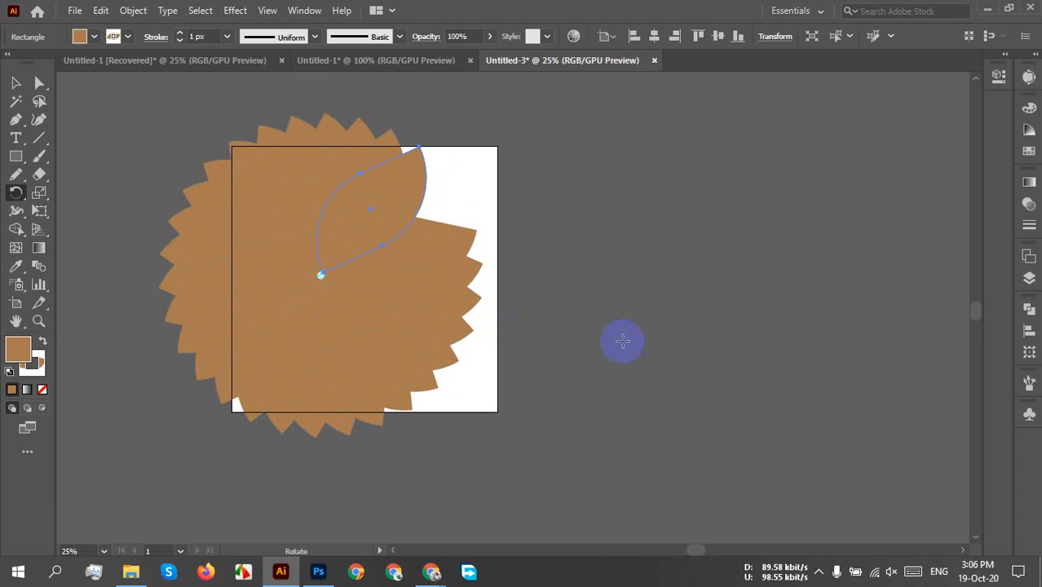
Undo the last few rotated petal copies of the brown flower
key(v)
key(ctrl+z)
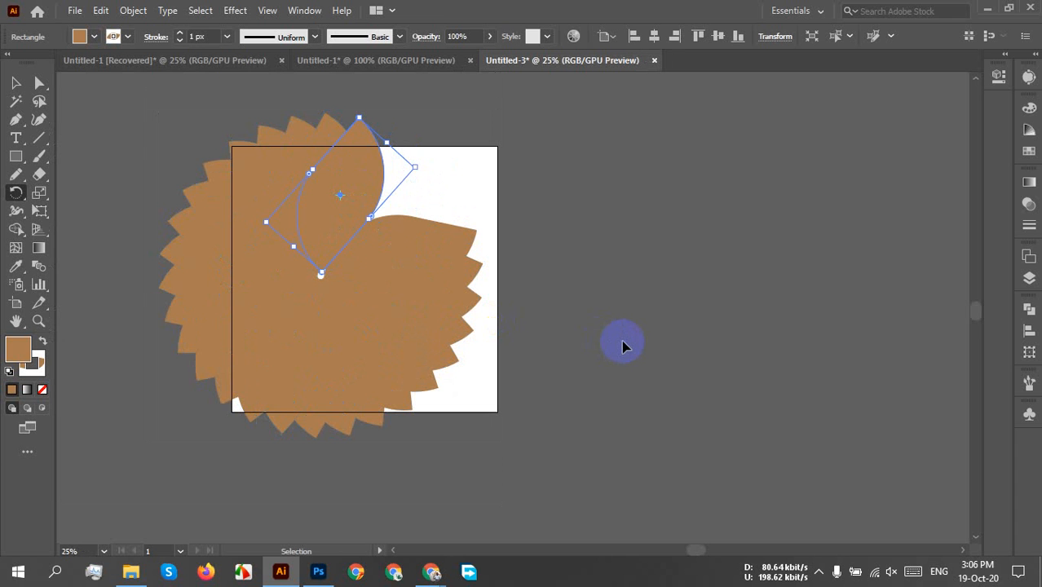
key(ctrl+z)
key(ctrl+z)
key(ctrl+z)
key(ctrl+z)
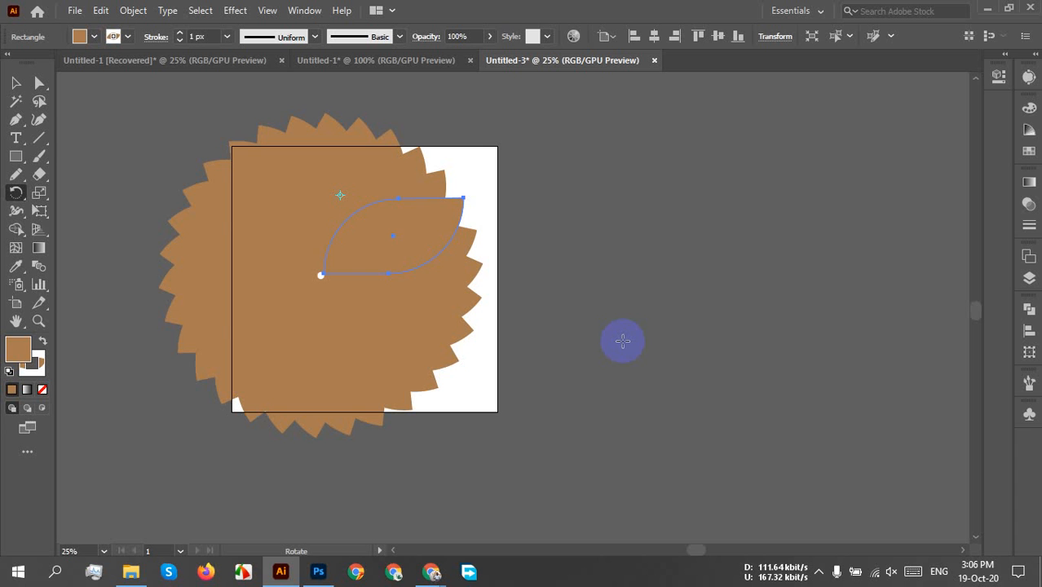
Move one petal outside the artboard and delete all the remaining petals of the flower
click(15, 83)
drag(399, 238, 729, 329)
drag(442, 361, 147, 183)
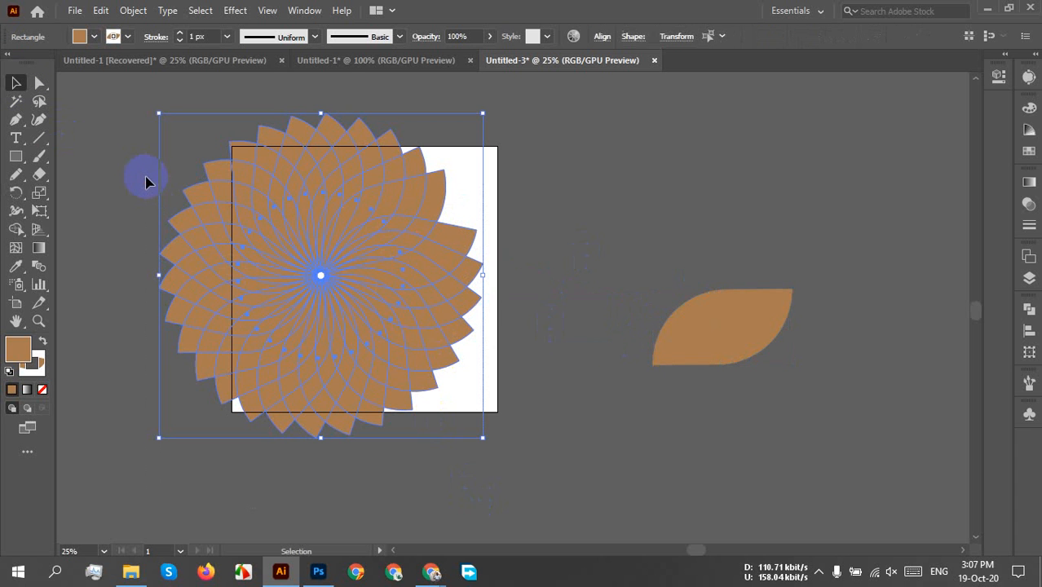
key(Delete)
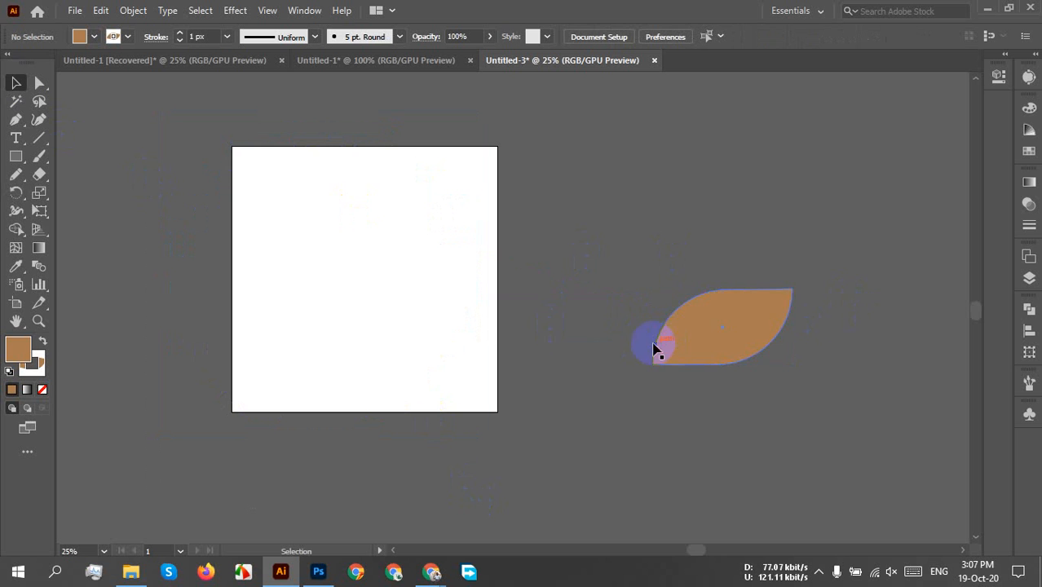
Move the remaining petal back onto the artboard and create a copy rotated slightly counterclockwise around a point just outside its lower-left tip
drag(653, 342, 379, 247)
drag(688, 325, 362, 228)
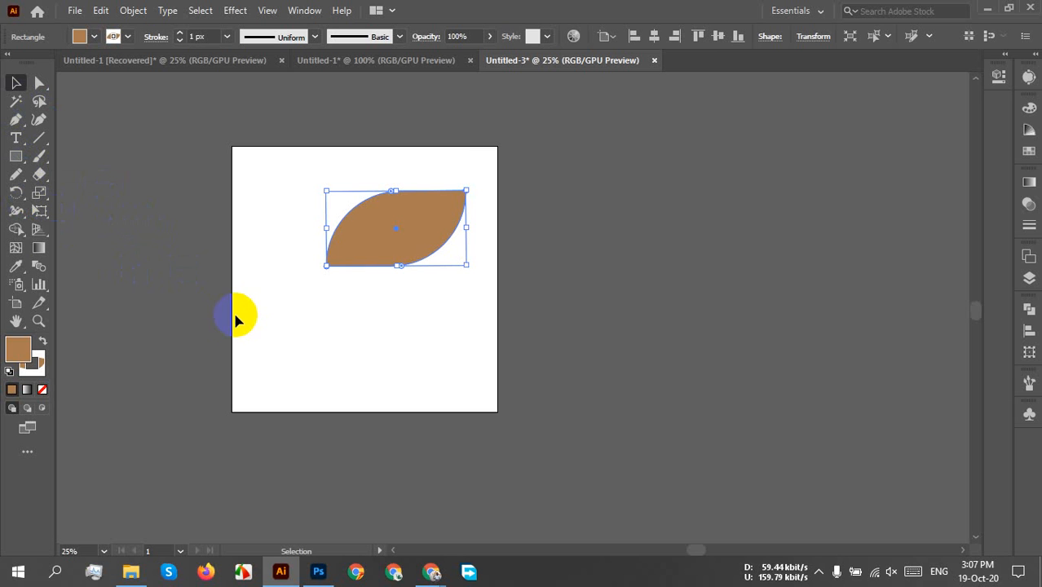
click(16, 193)
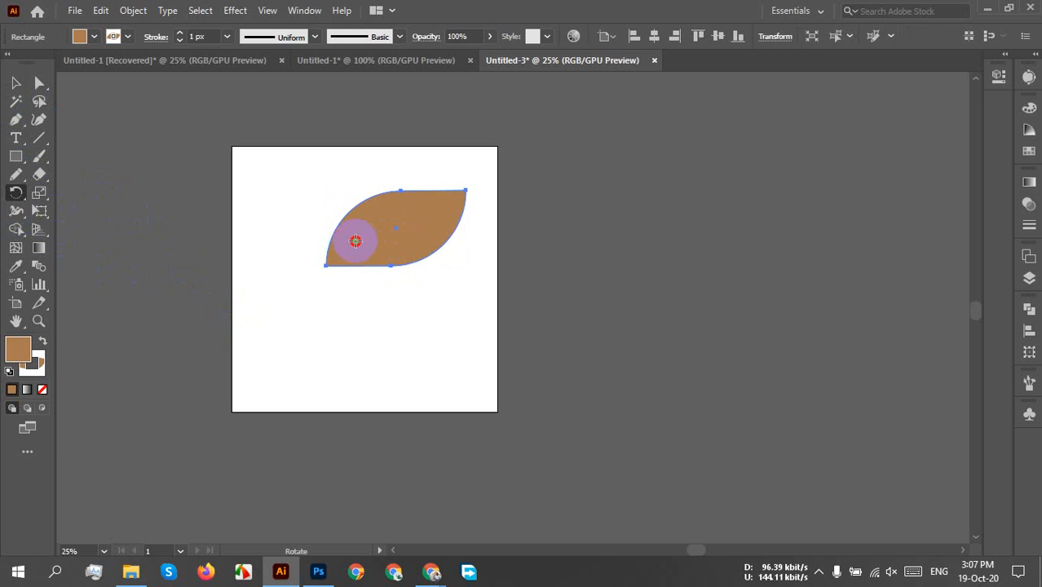
click(323, 263)
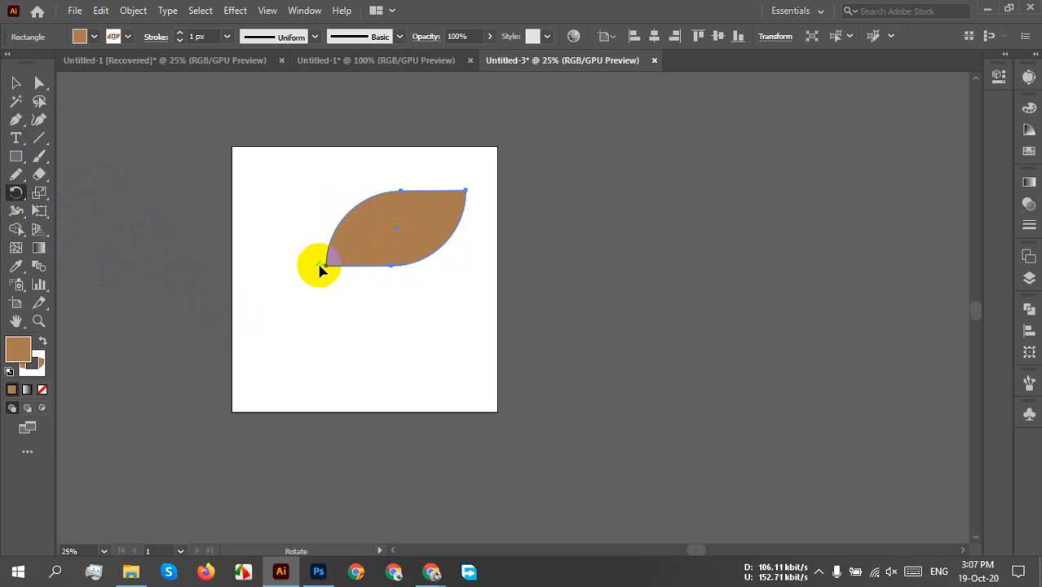
drag(458, 213, 408, 206)
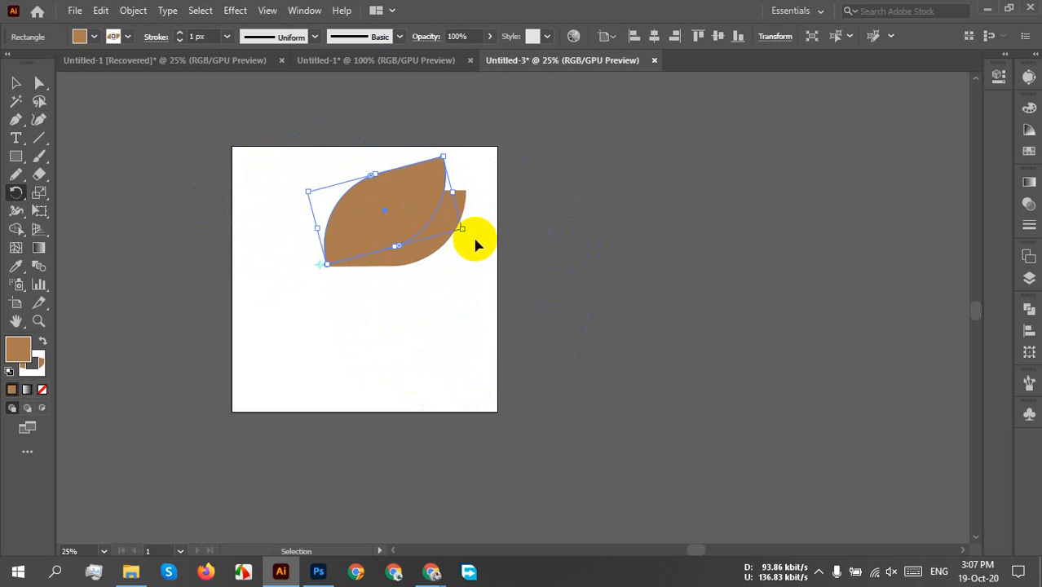
Repeat the rotated copy until the petals form a complete circular flower
key(ctrl+d)
key(ctrl+d)
key(ctrl+d)
key(ctrl+d)
key(ctrl+d)
key(ctrl+d)
key(ctrl+d)
key(ctrl+d)
key(ctrl+d)
key(ctrl+d)
key(ctrl+d)
key(ctrl+d)
key(ctrl+d)
key(ctrl+d)
key(ctrl+d)
key(ctrl+d)
key(ctrl+d)
key(ctrl+d)
key(ctrl+d)
key(ctrl+d)
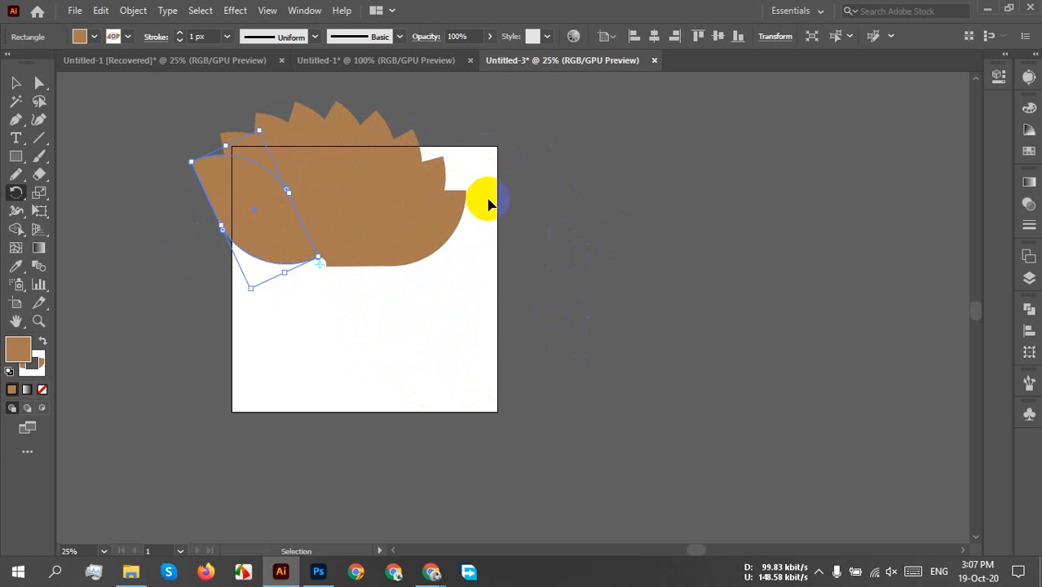
key(ctrl+d)
key(ctrl+d)
key(ctrl+d)
key(ctrl+d)
key(ctrl+d)
key(ctrl+d)
key(ctrl+d)
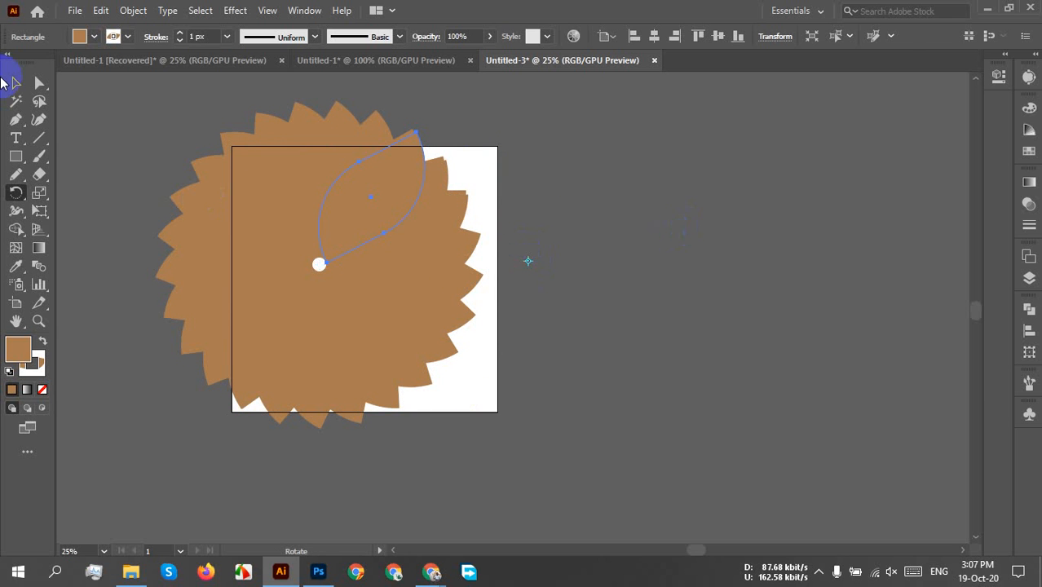
Select all the petals of the flower and delete them to clear the artboard
click(16, 84)
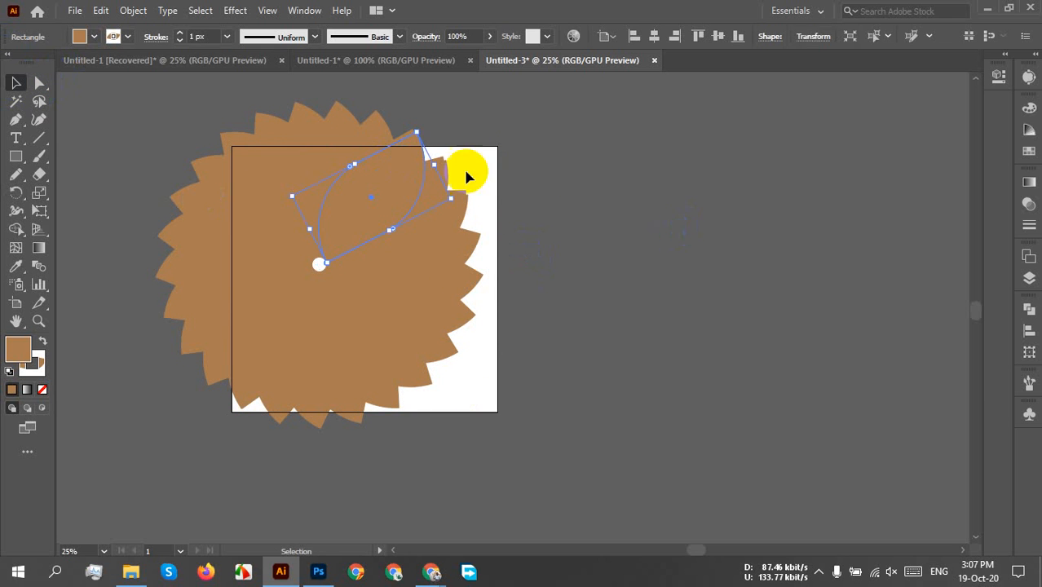
click(579, 181)
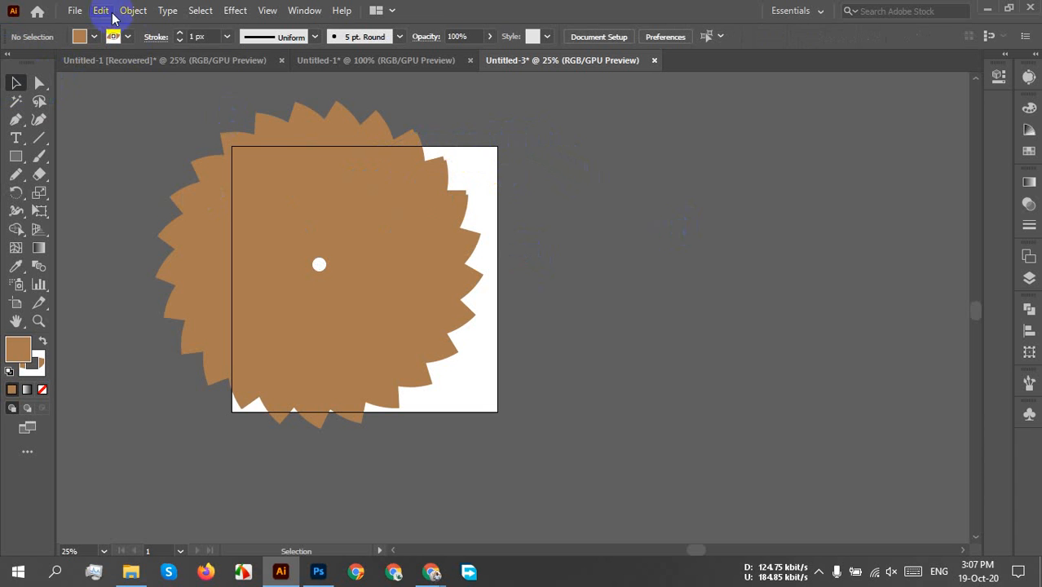
key(ctrl+a)
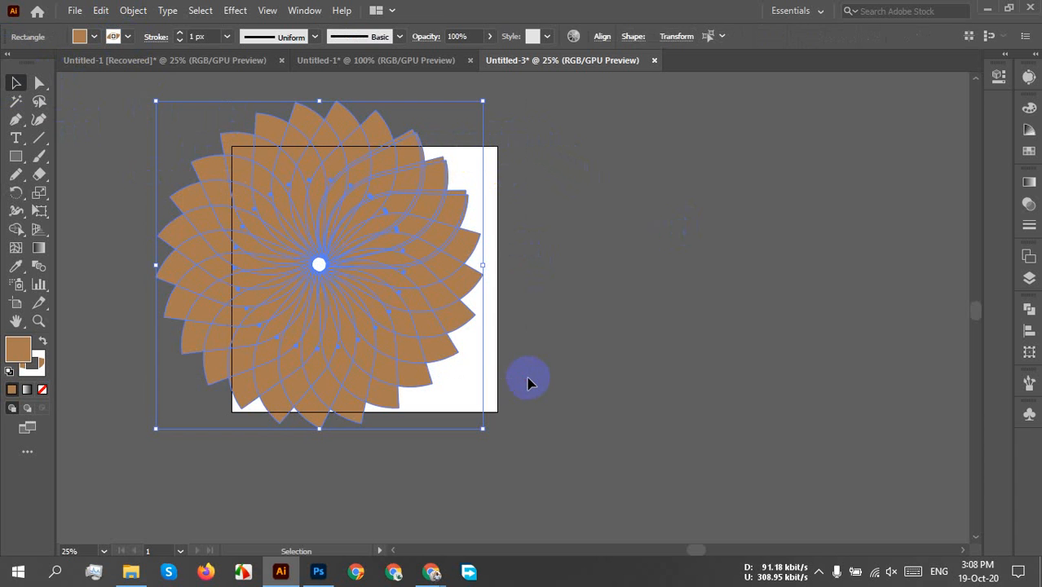
key(Delete)
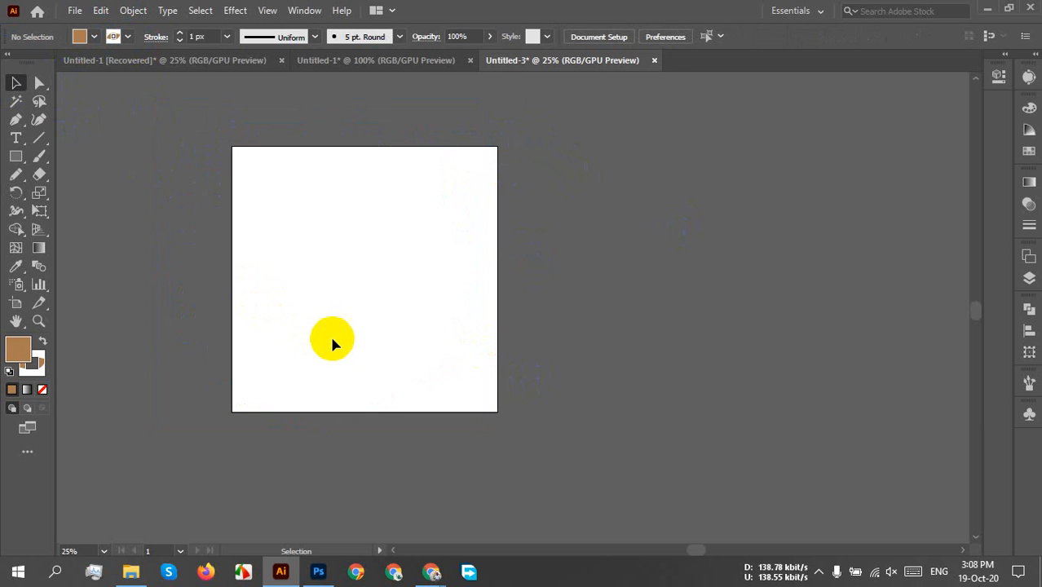
Draw a brown circle about half the artboard's width with the Ellipse tool and move it slightly upward
scroll(332, 308, up, 1)
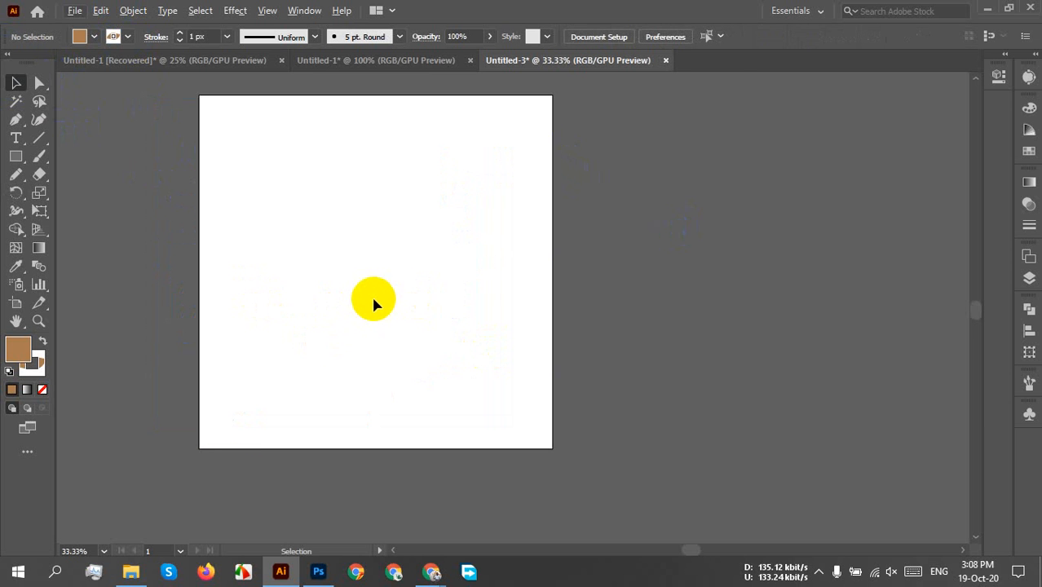
key(ctrl+0)
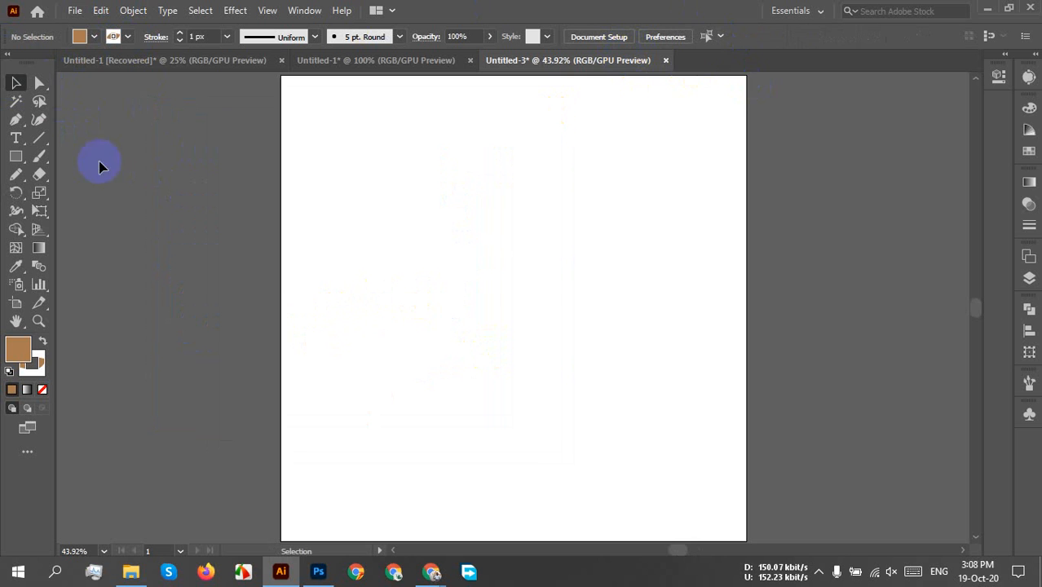
drag(14, 167, 80, 191)
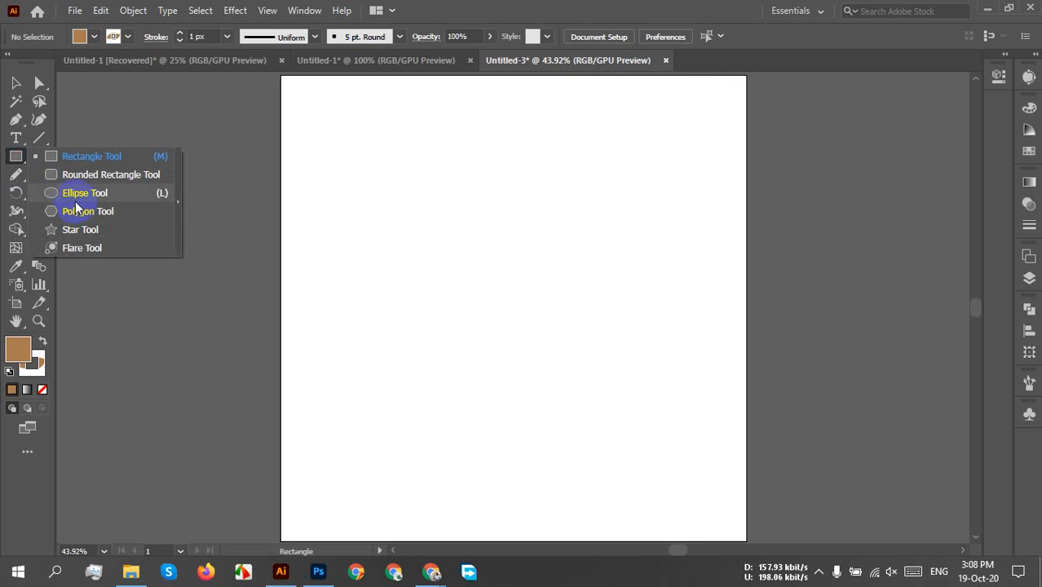
drag(418, 240, 646, 429)
click(16, 82)
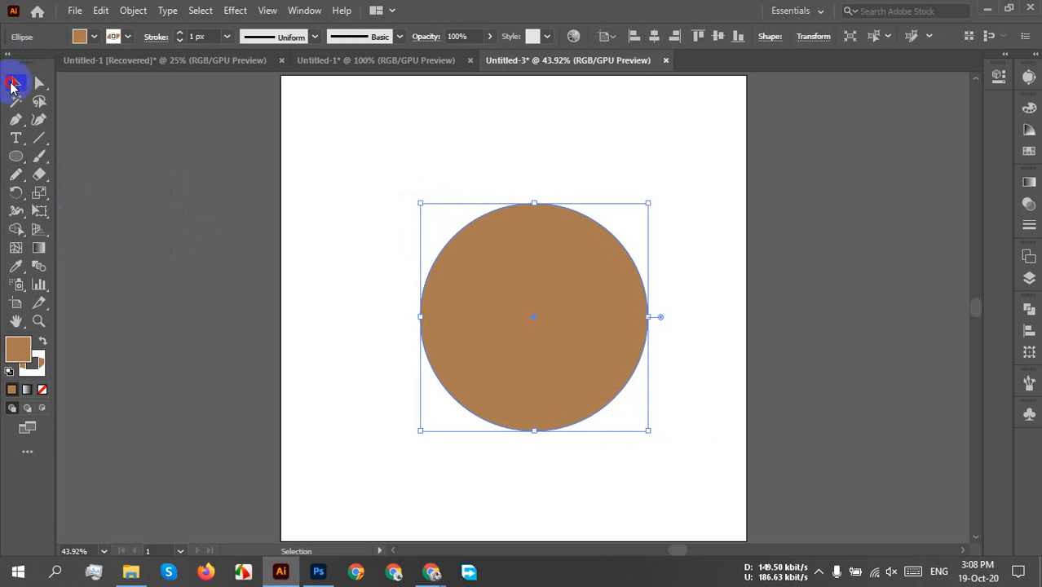
drag(587, 348, 579, 300)
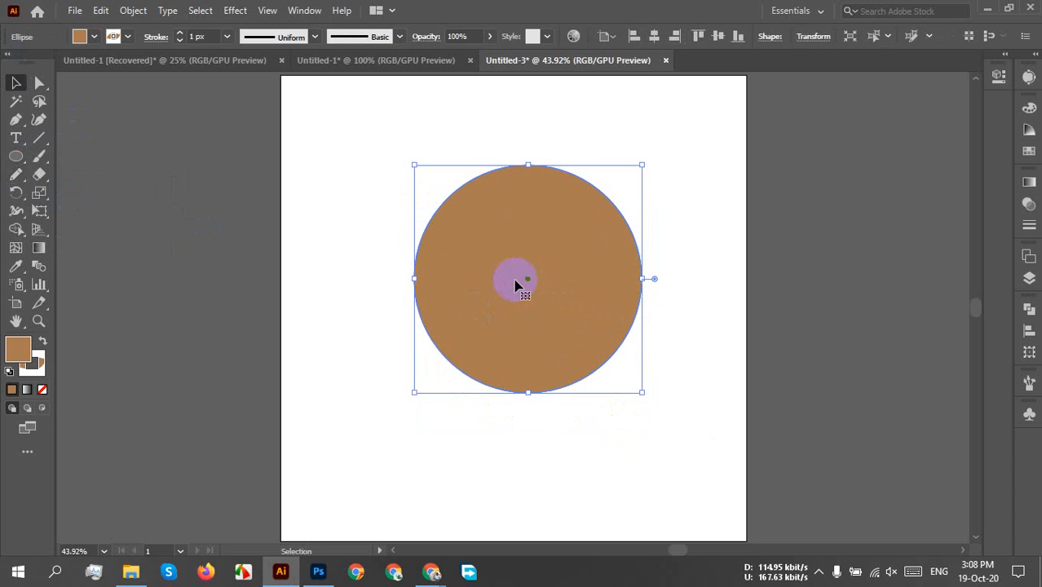
Switch to the Google Meet call in Chrome to check its controls, and return to Photoshop
click(817, 570)
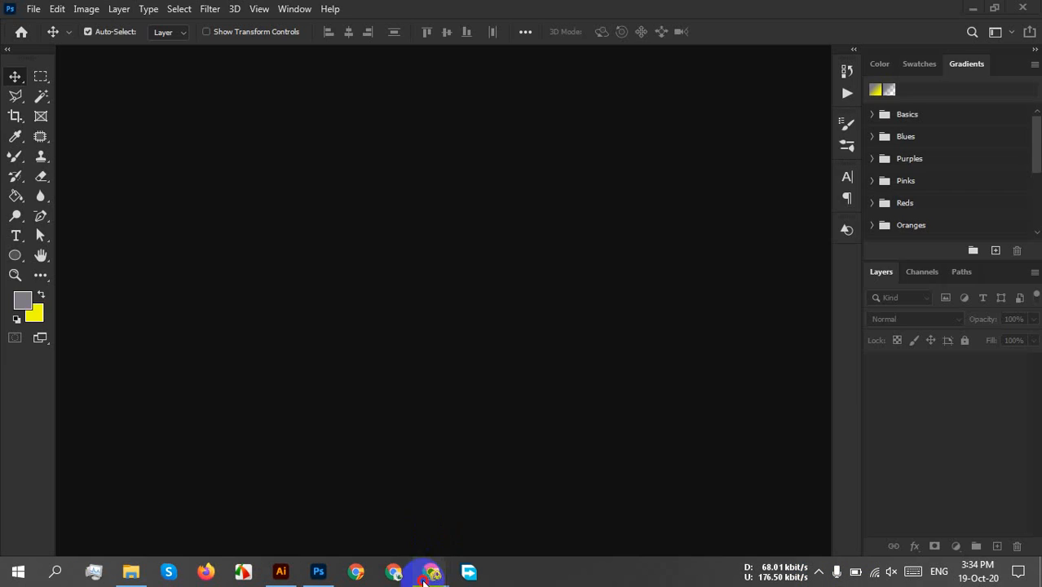
click(430, 571)
click(349, 500)
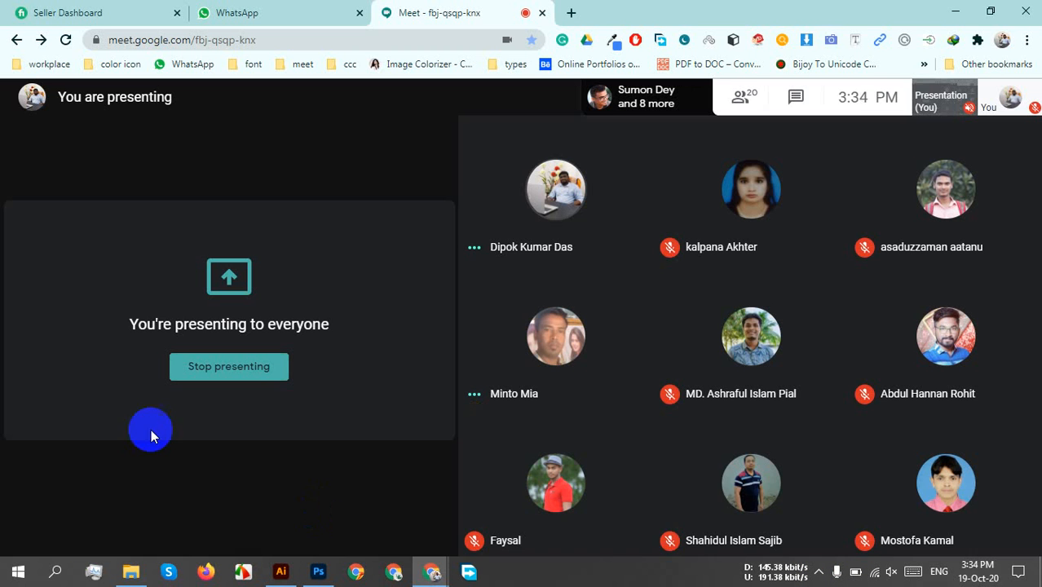
mouse_move(507, 548)
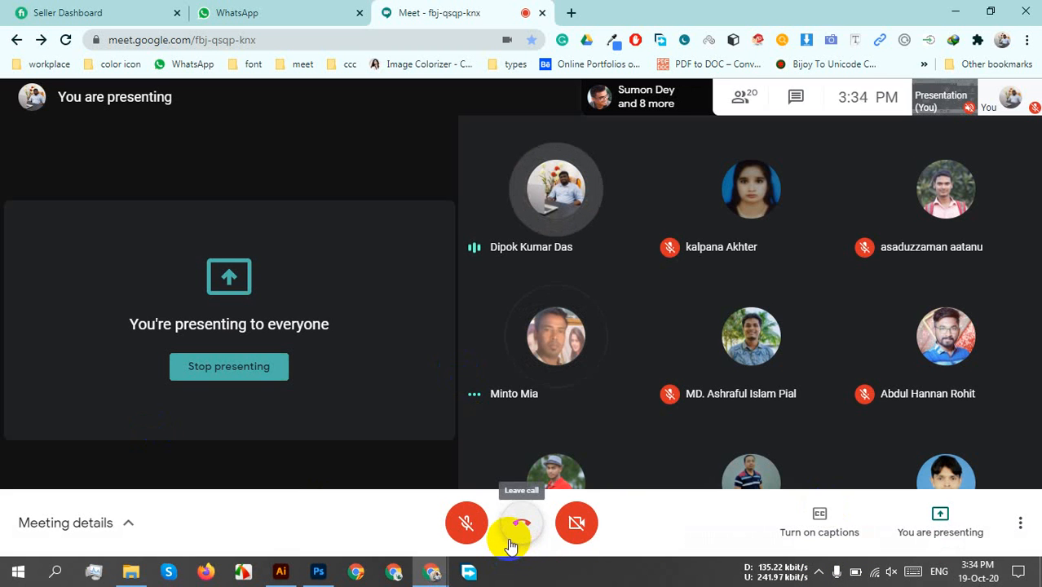
click(317, 572)
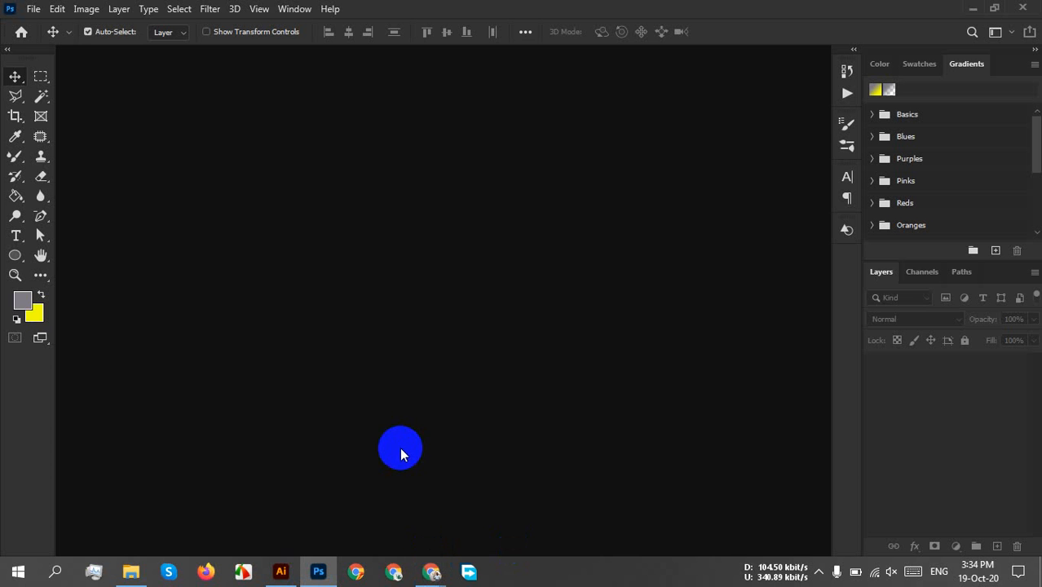
Start a new document with a width of 3.5 inches, a height of 2 inches and a resolution of 300 pixels/inch
click(34, 9)
click(65, 27)
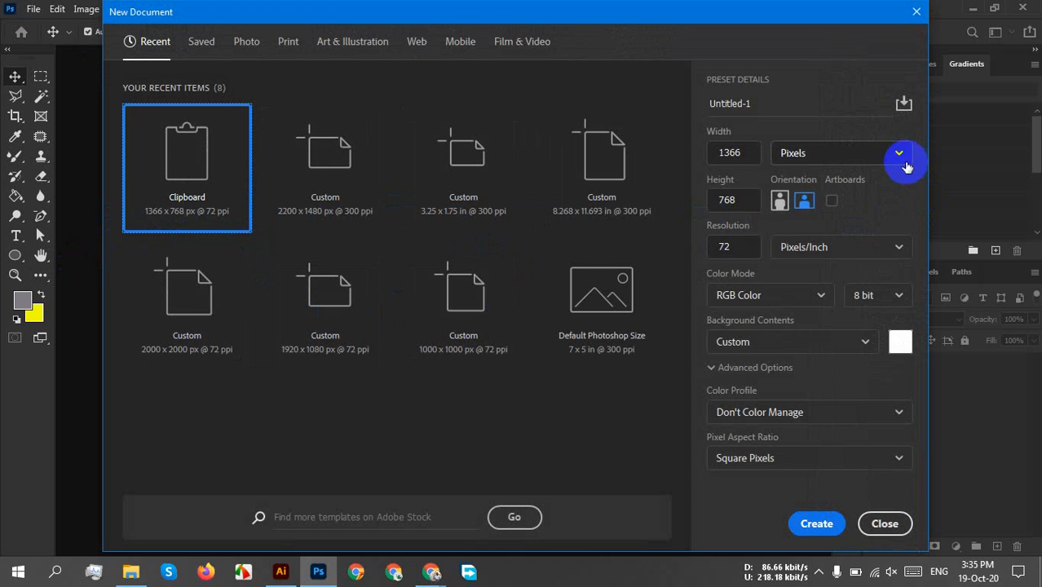
click(896, 155)
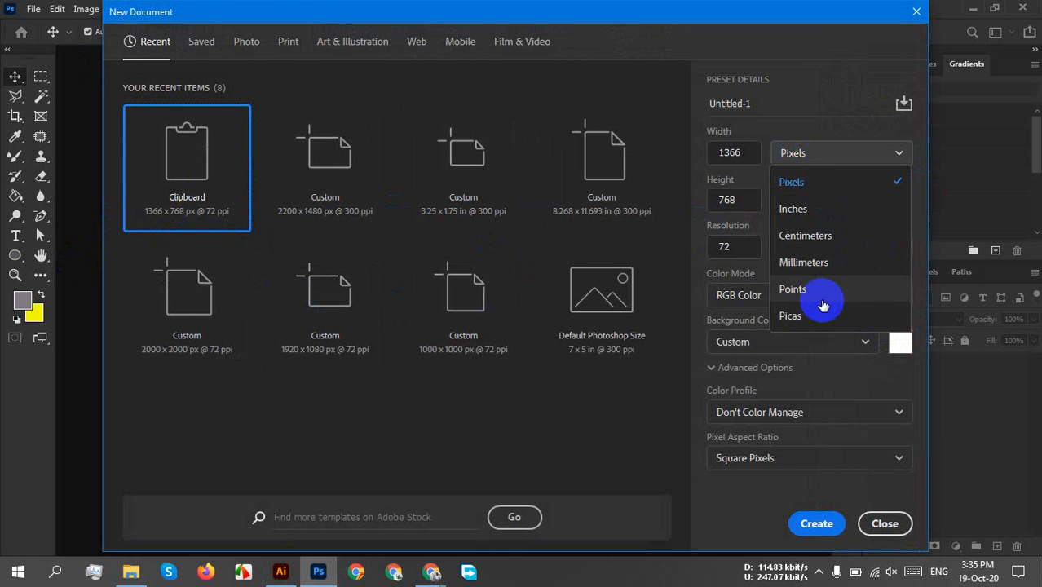
click(817, 209)
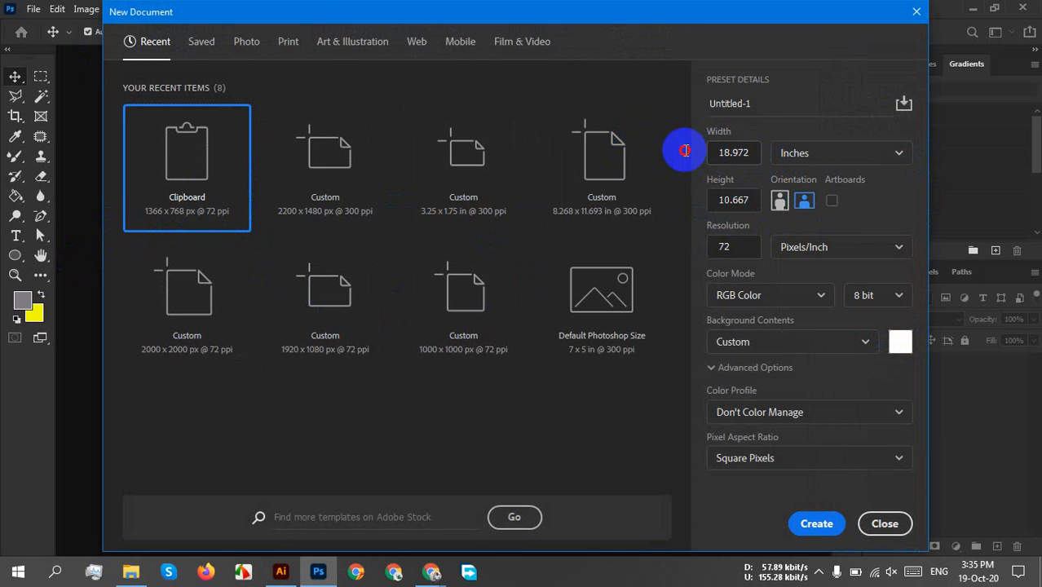
double_click(737, 154)
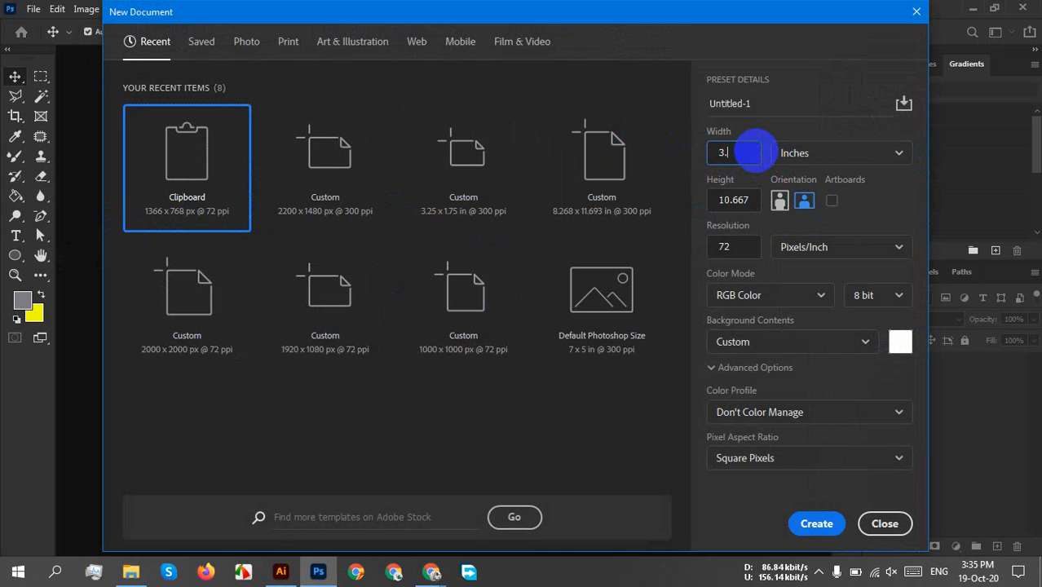
text(3.5)
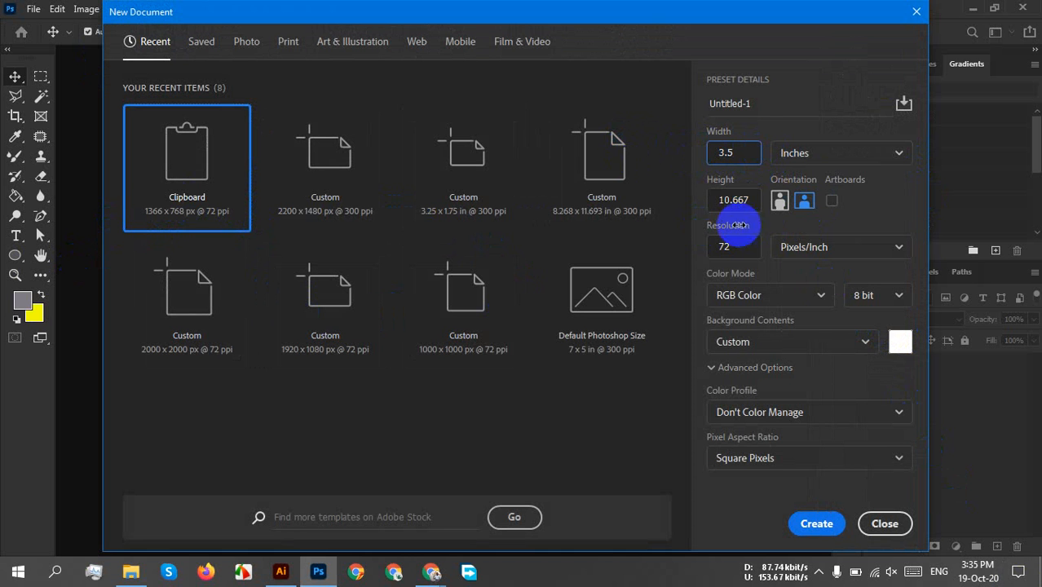
click(737, 204)
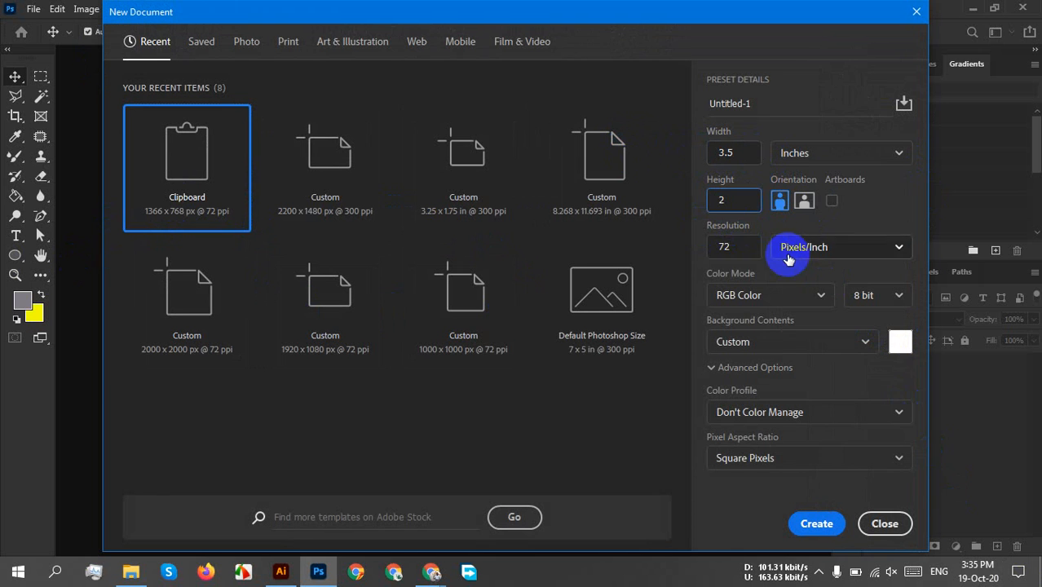
click(728, 248)
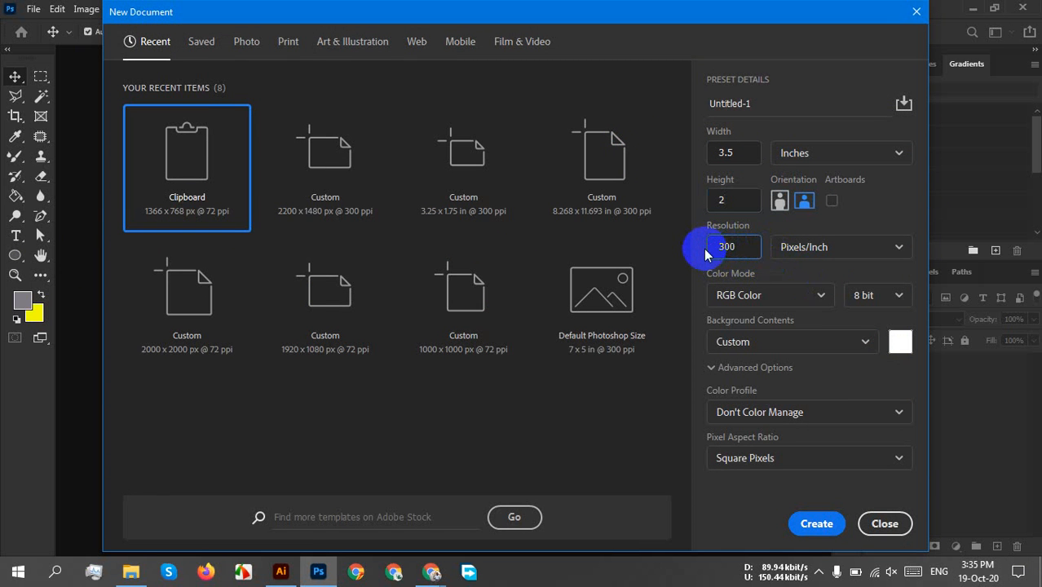
Switch the new document's color mode to CMYK Color and back to RGB Color
click(782, 296)
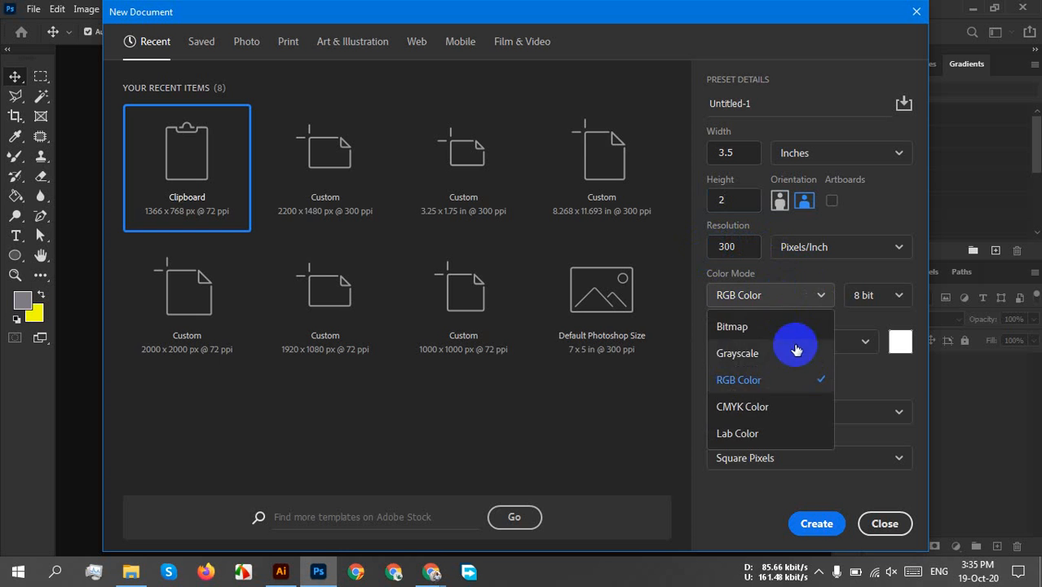
click(756, 407)
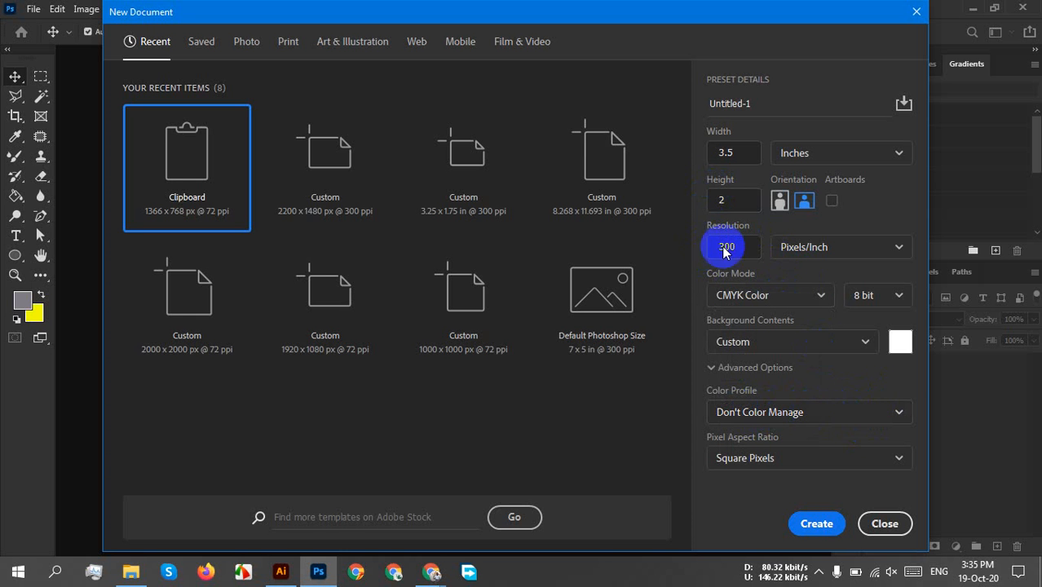
click(817, 523)
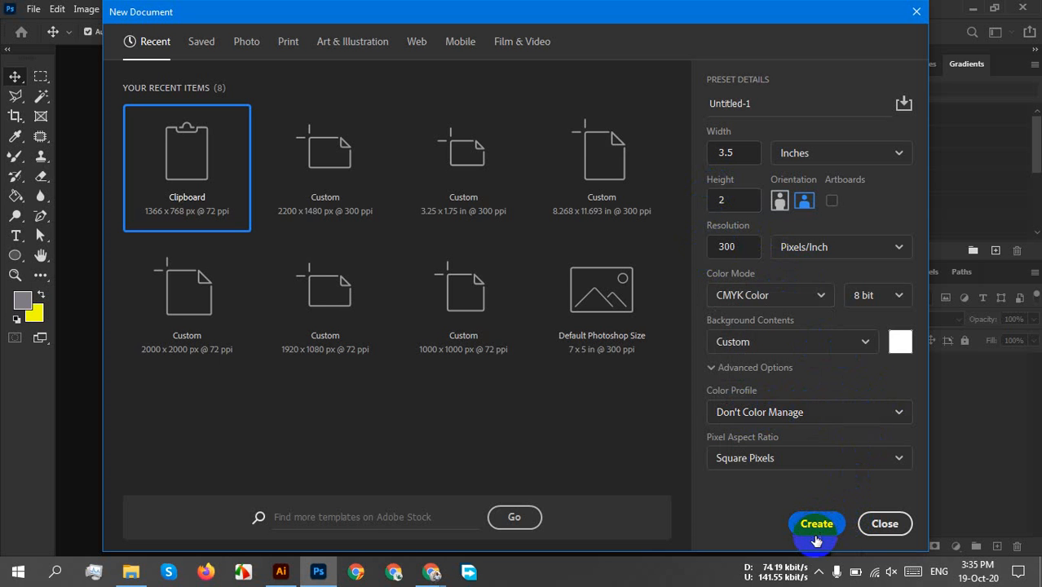
click(757, 295)
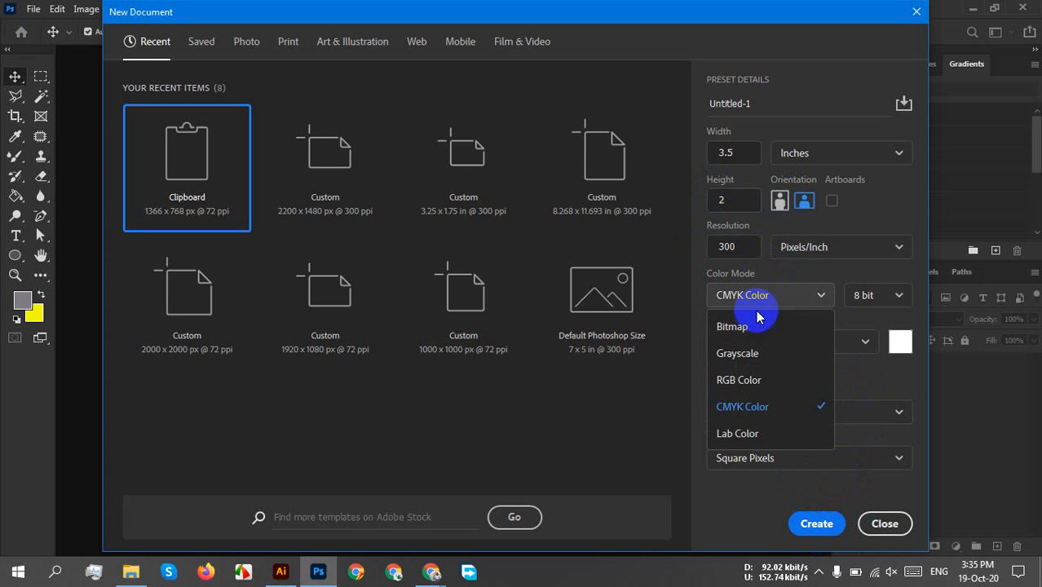
click(770, 386)
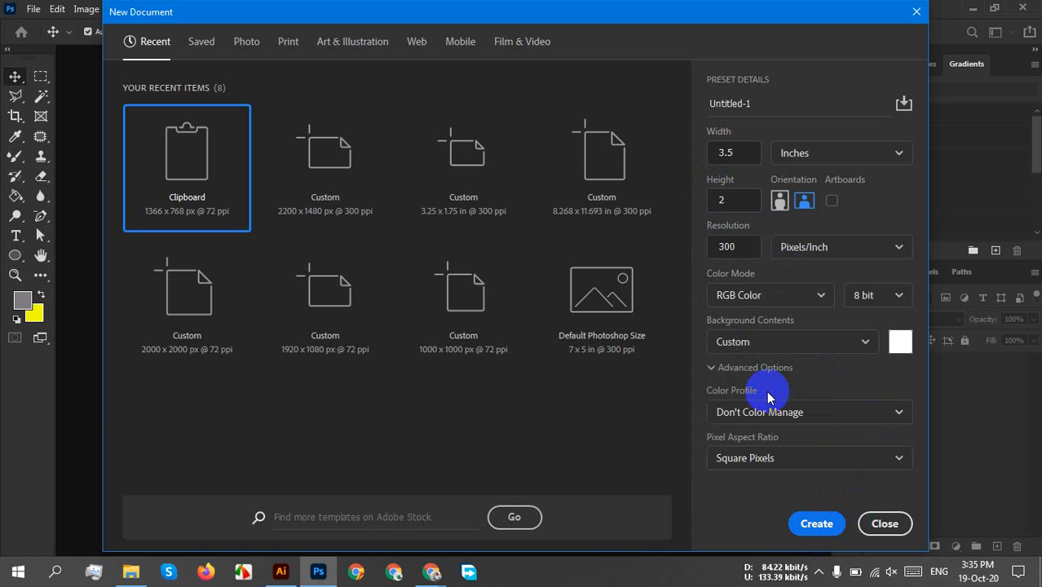
Create the document and duplicate its Background layer
click(819, 523)
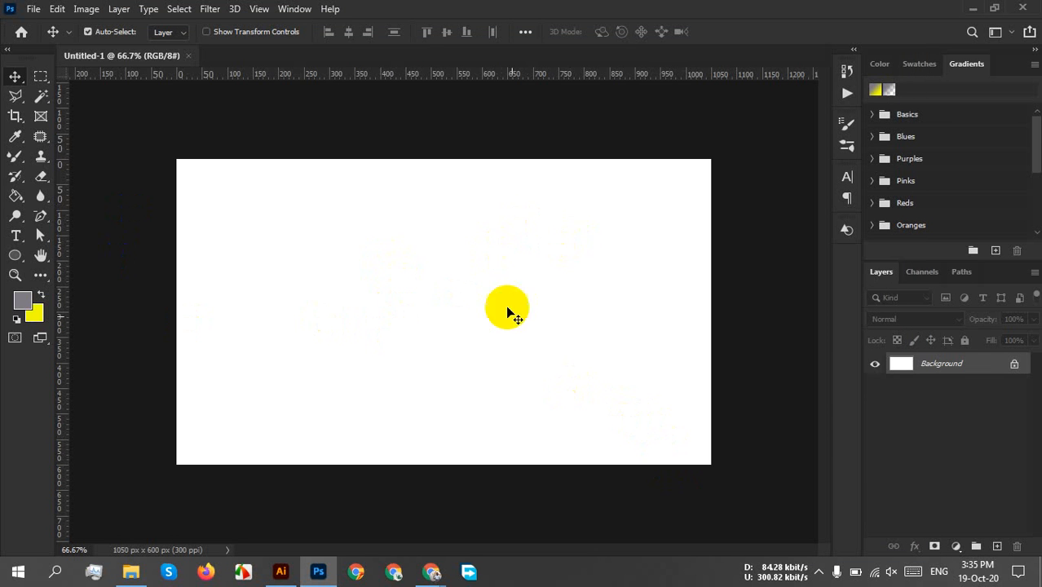
click(942, 400)
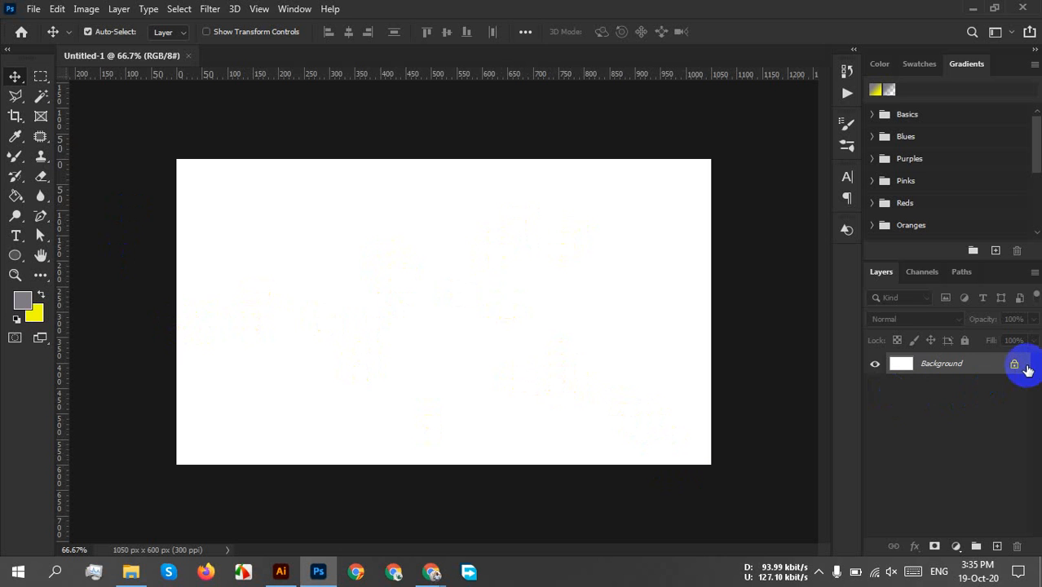
drag(1021, 367, 996, 546)
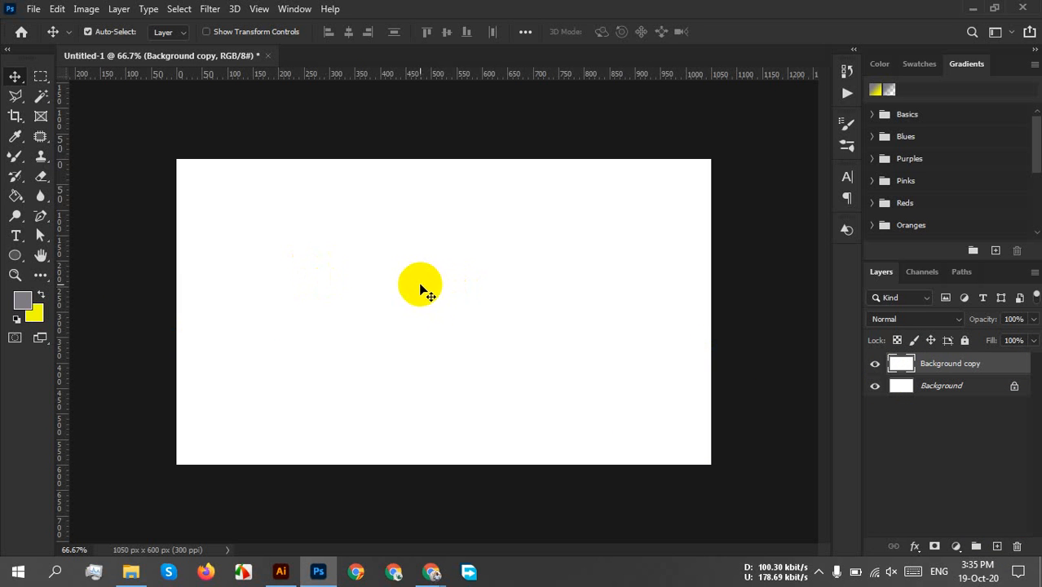
click(253, 137)
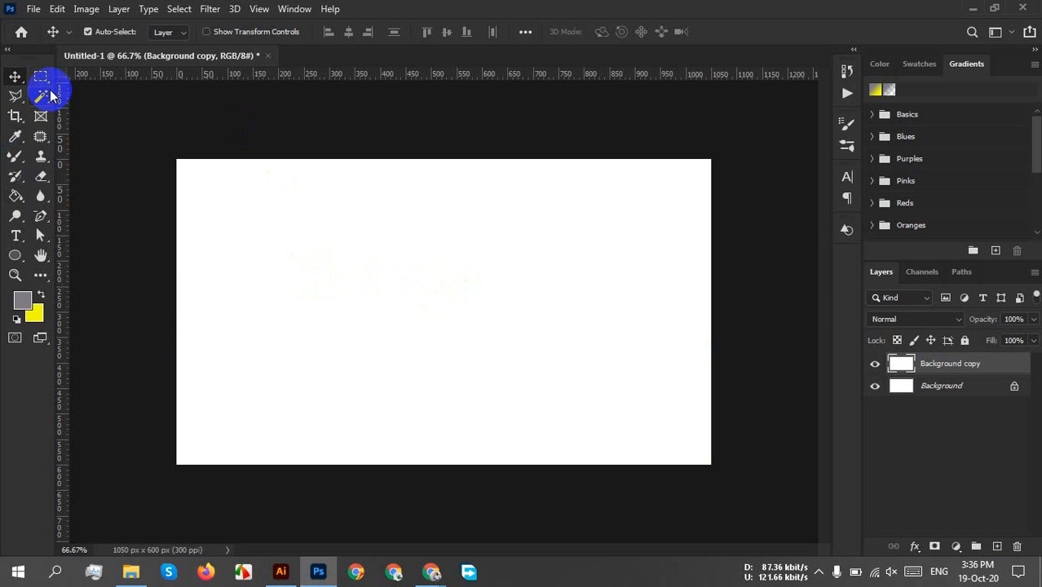
Fill the Background copy layer with 50% Gray in Normal mode at 100% opacity
click(55, 9)
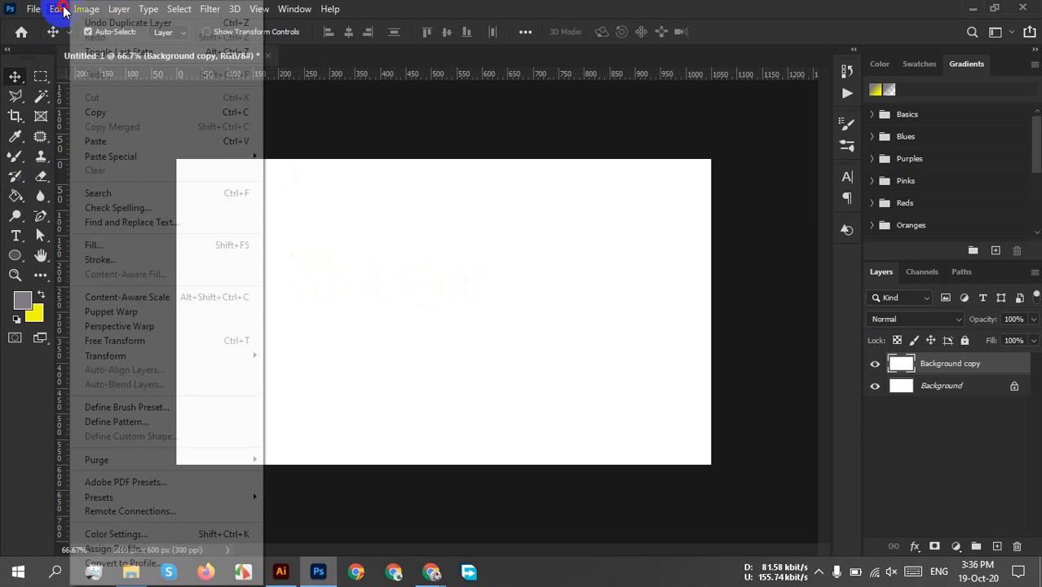
click(107, 247)
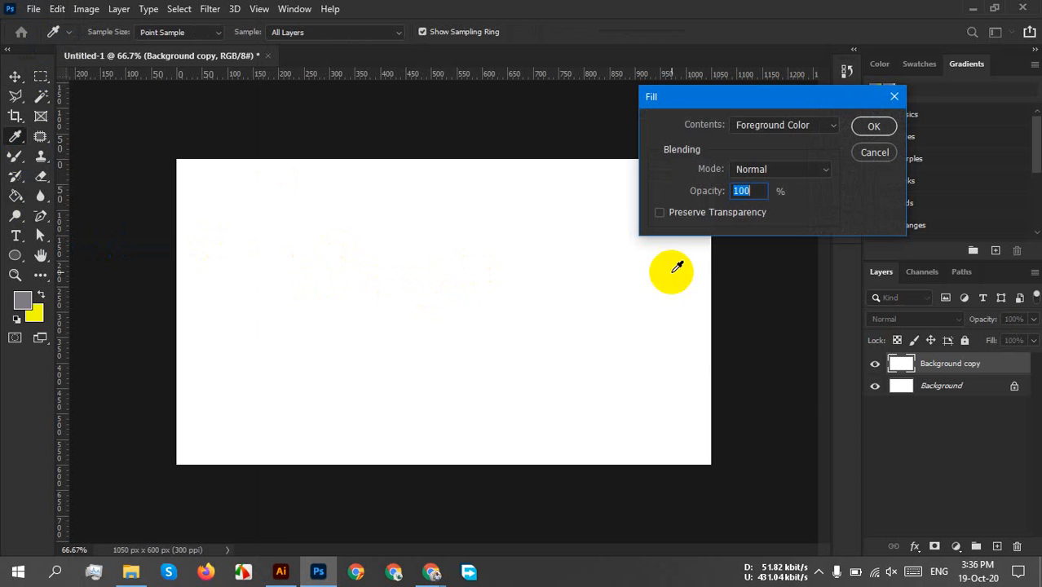
drag(824, 115, 739, 285)
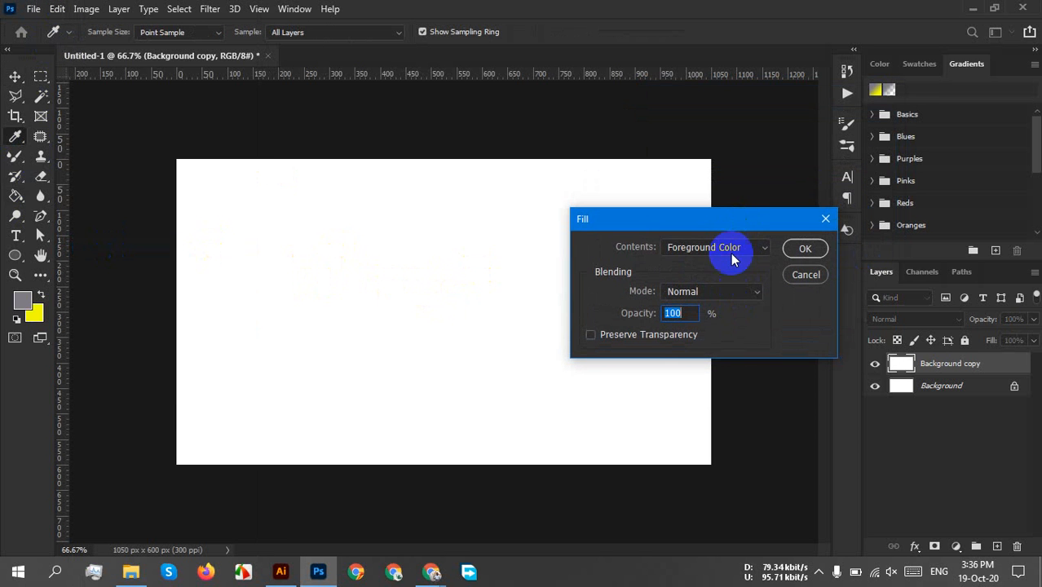
click(721, 247)
click(706, 380)
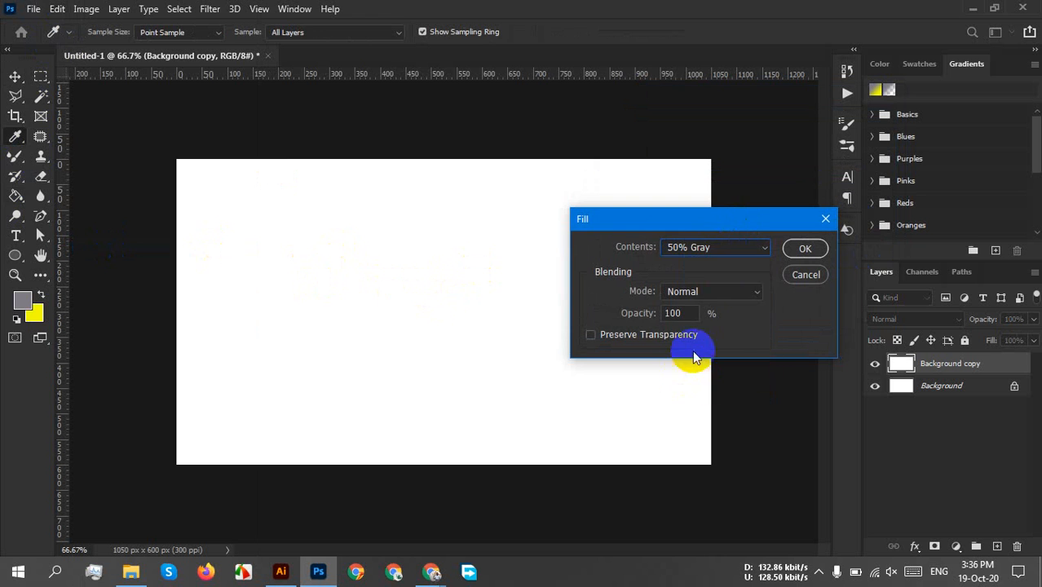
click(805, 248)
key(v)
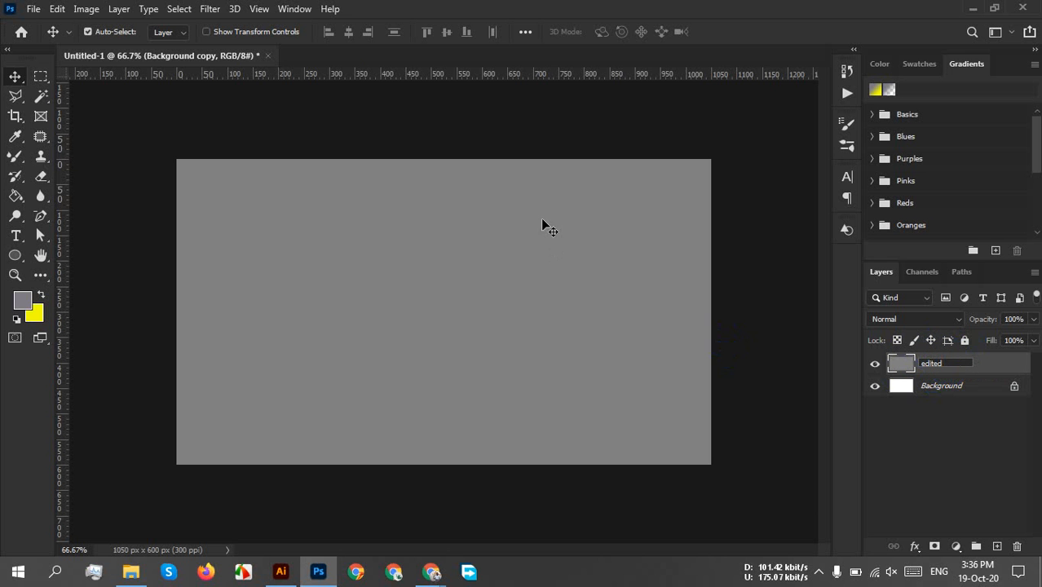
Rename the gray layer as edited
click(1009, 370)
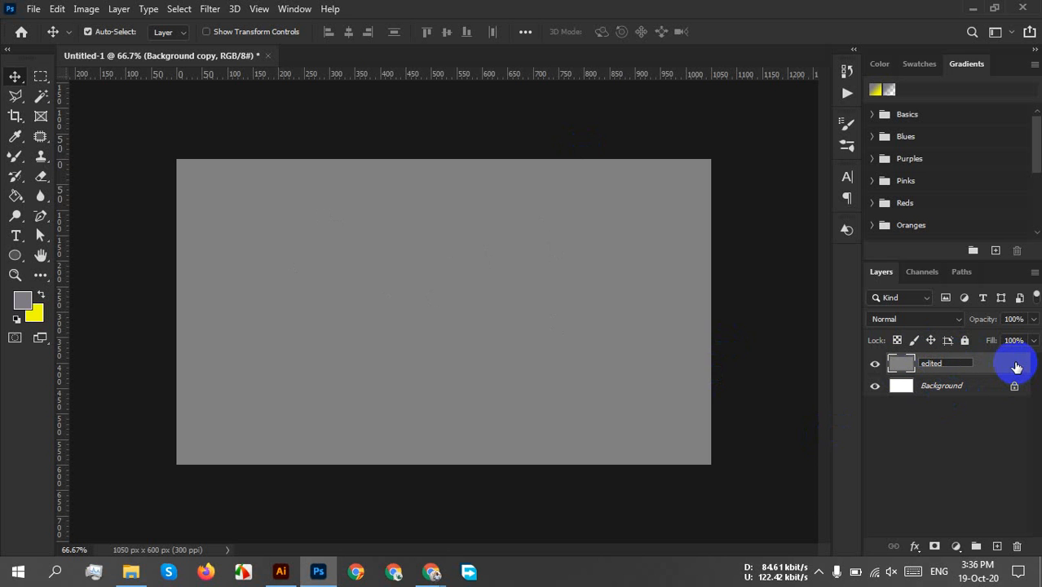
key(Return)
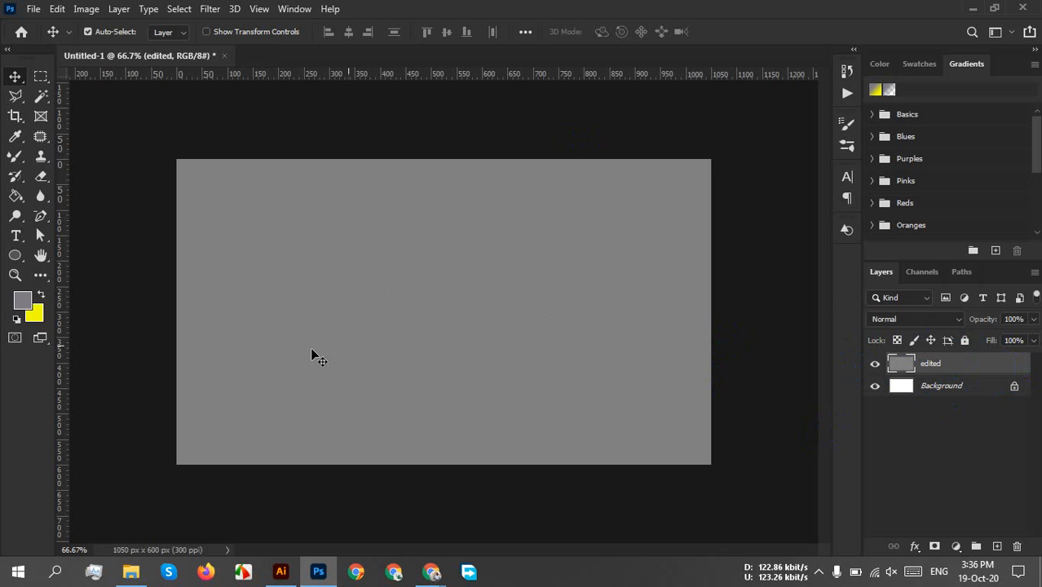
click(906, 387)
mouse_move(907, 388)
mouse_down()
mouse_move(977, 365)
mouse_move(870, 363)
mouse_move(986, 368)
mouse_up()
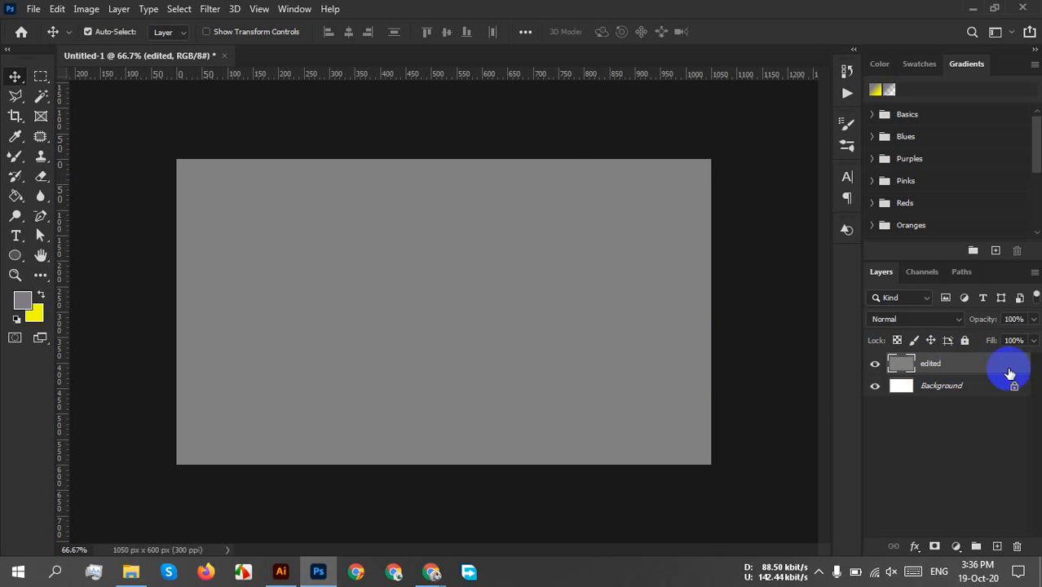
Enable Bevel & Emboss in the edited layer's Layer Style settings and examine the beveled edges on the canvas
double_click(991, 365)
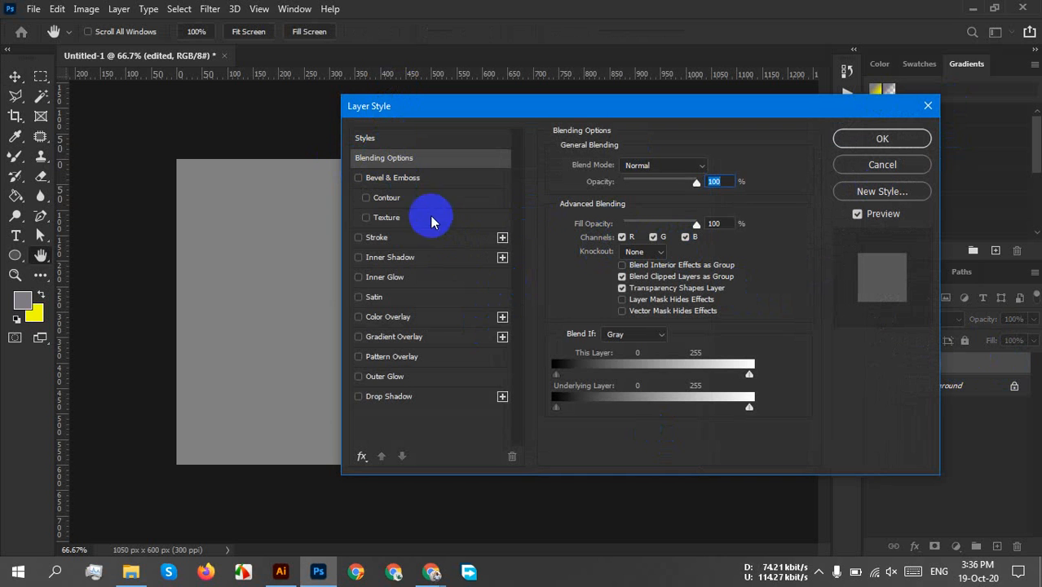
click(374, 182)
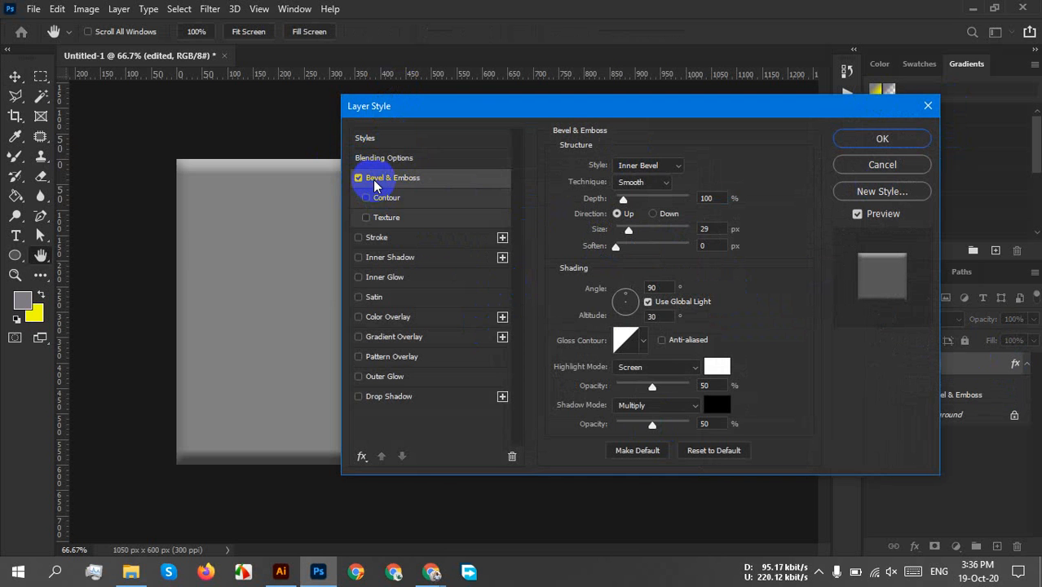
drag(469, 118, 866, 209)
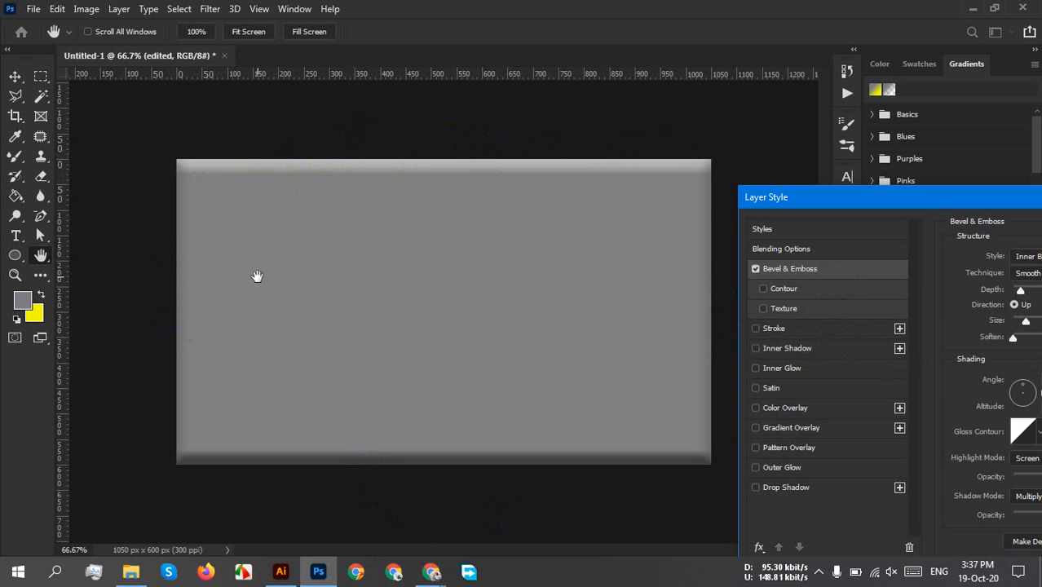
scroll(215, 257, up, 3)
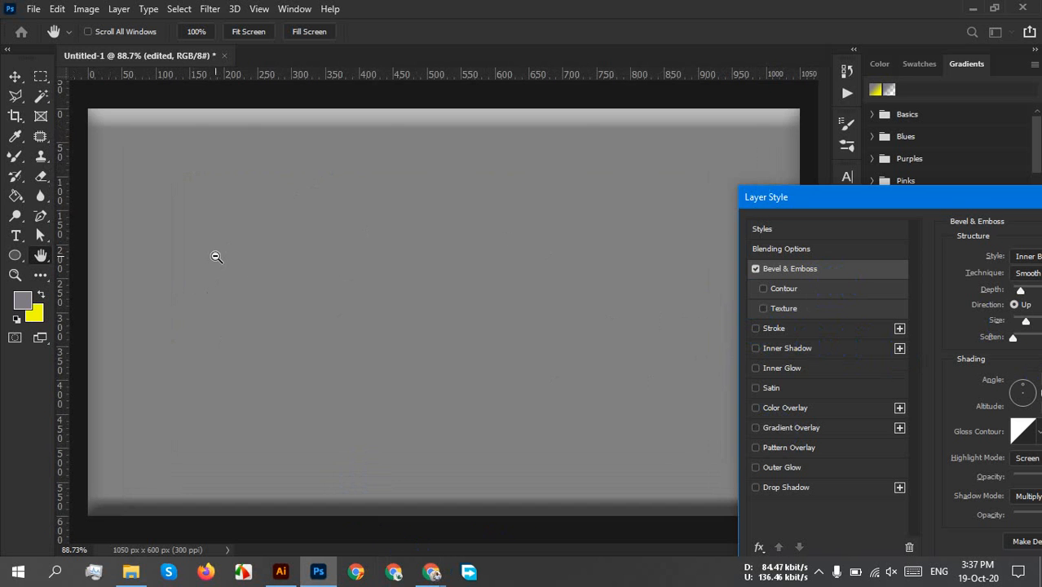
scroll(198, 218, down, 1)
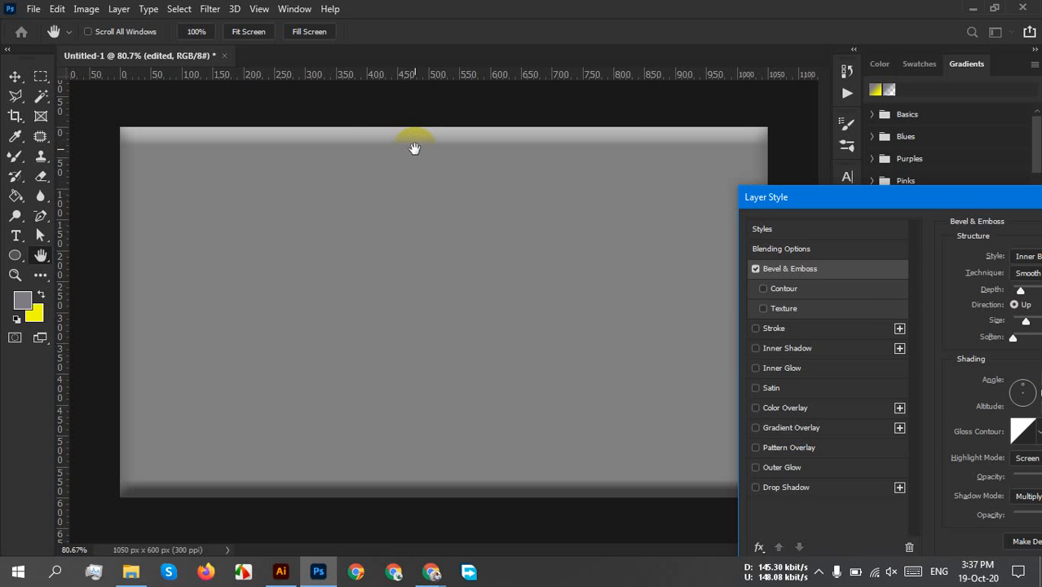
click(412, 496)
click(852, 273)
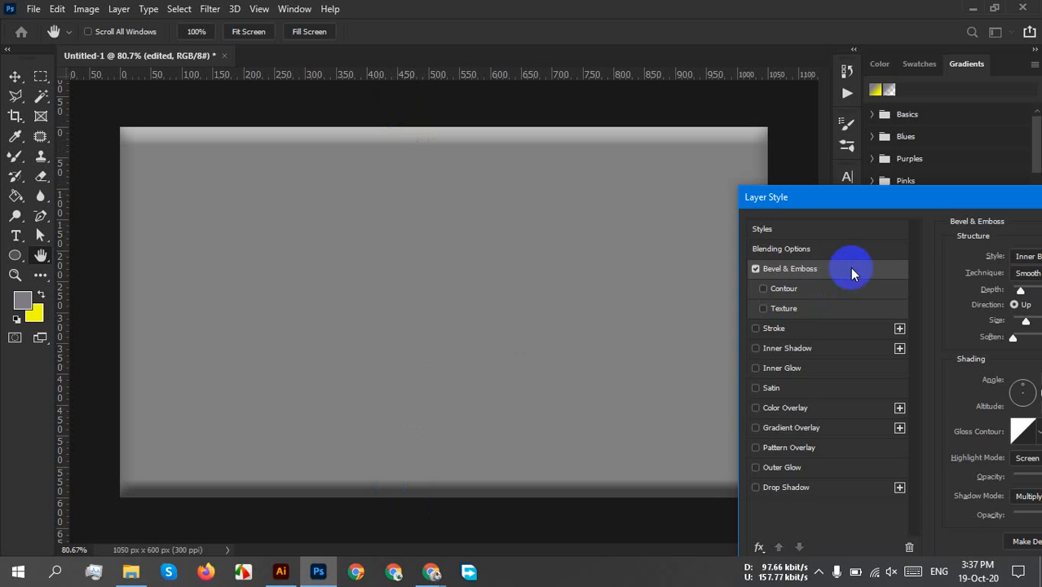
Review the available bevel styles and keep Inner Bevel selected
drag(842, 196, 346, 137)
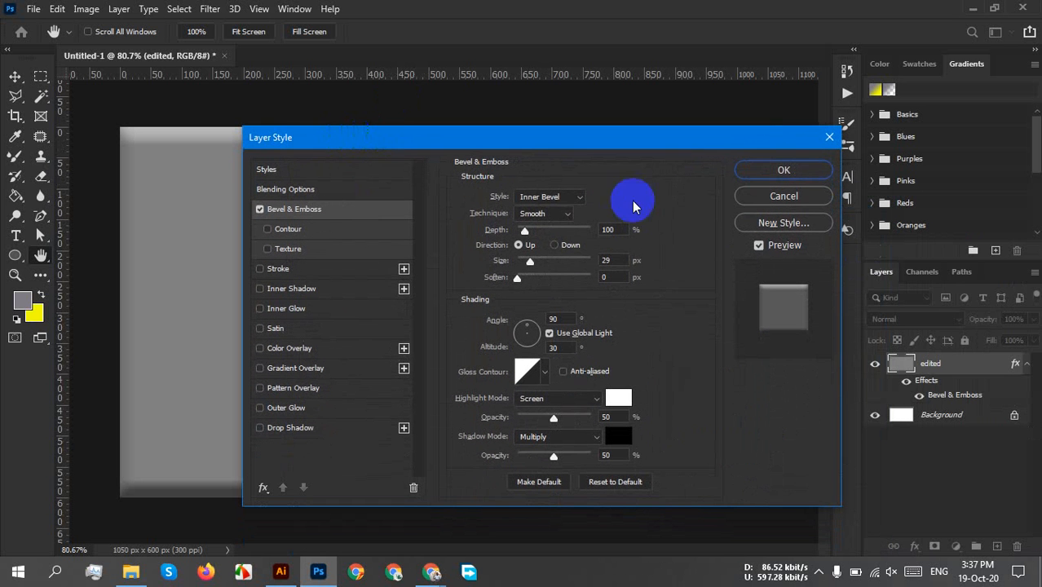
click(564, 199)
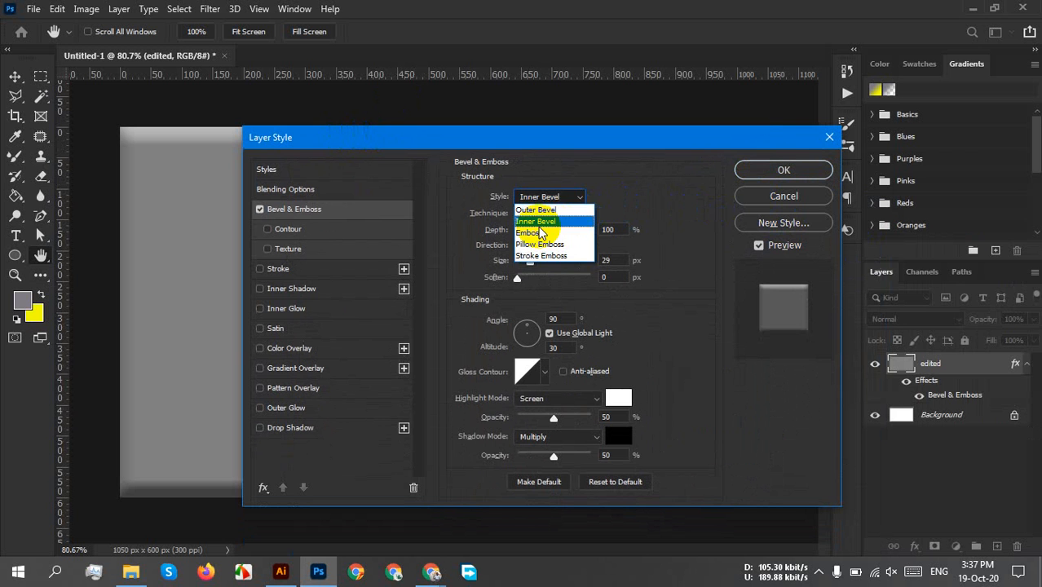
click(534, 221)
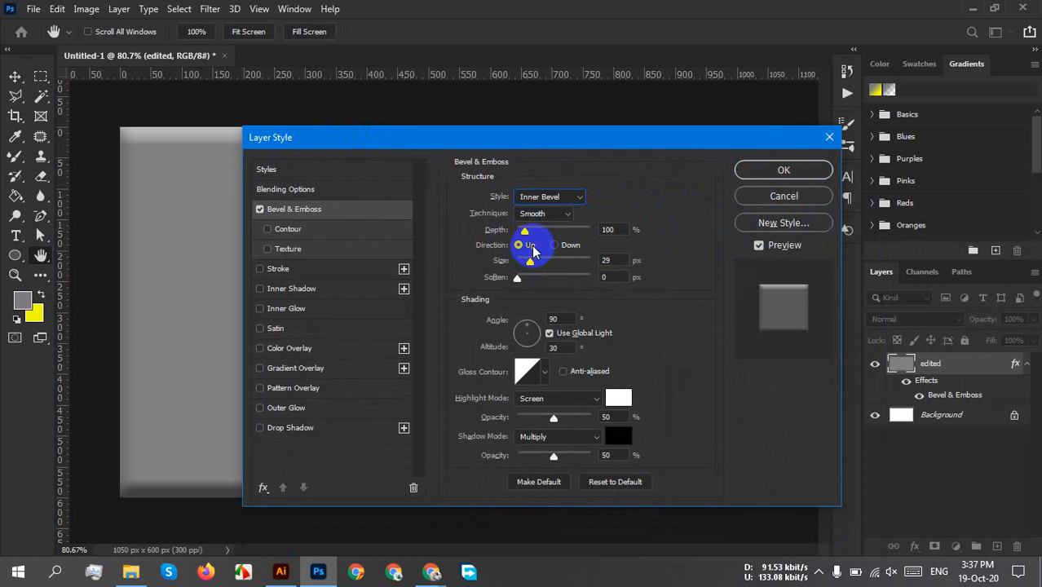
click(563, 140)
drag(563, 140, 759, 136)
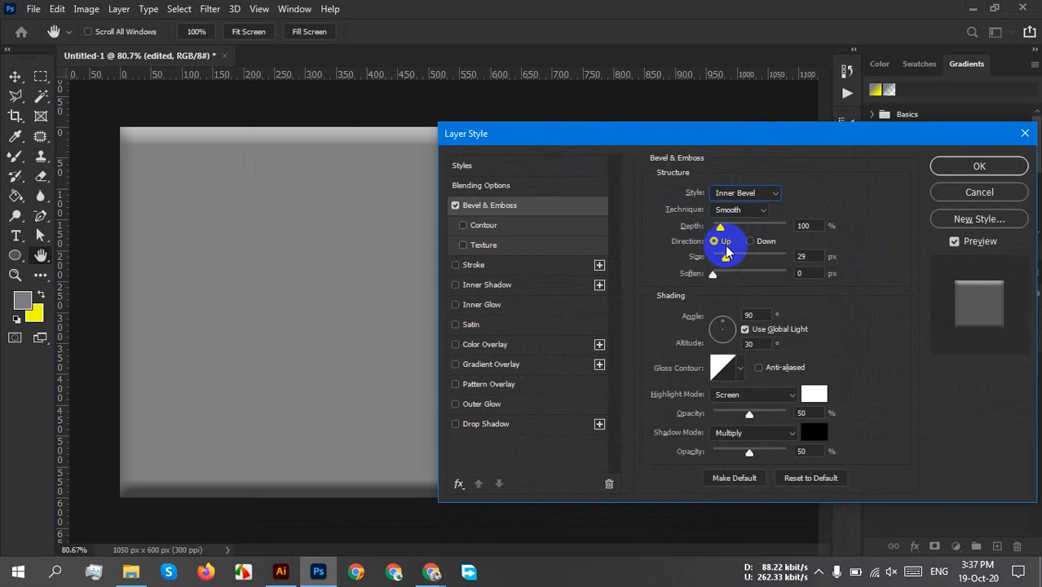
Try a bevel Depth of 1000%, then reduce it to 228%
drag(719, 231, 797, 235)
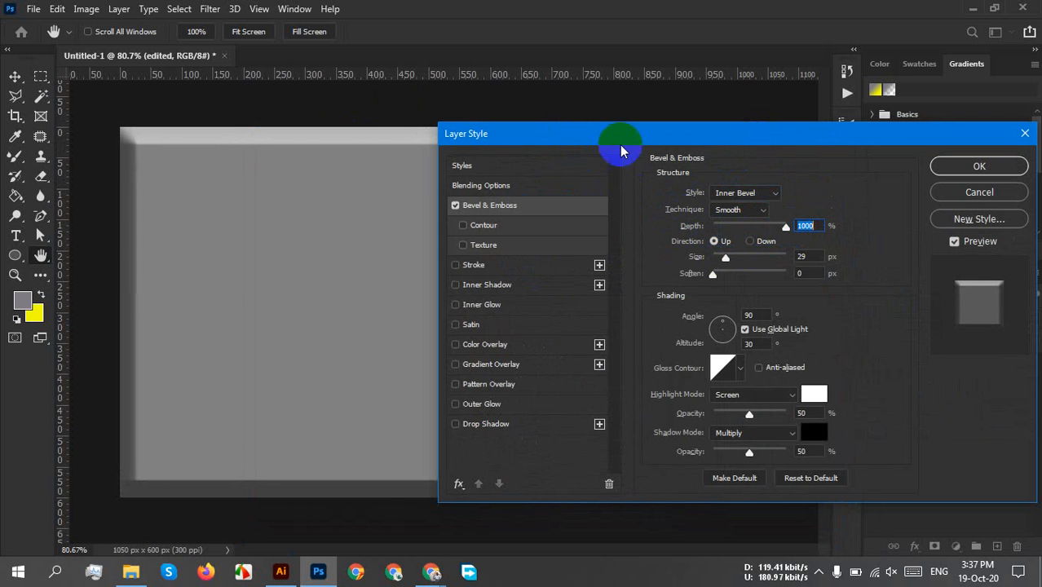
drag(622, 140, 537, 133)
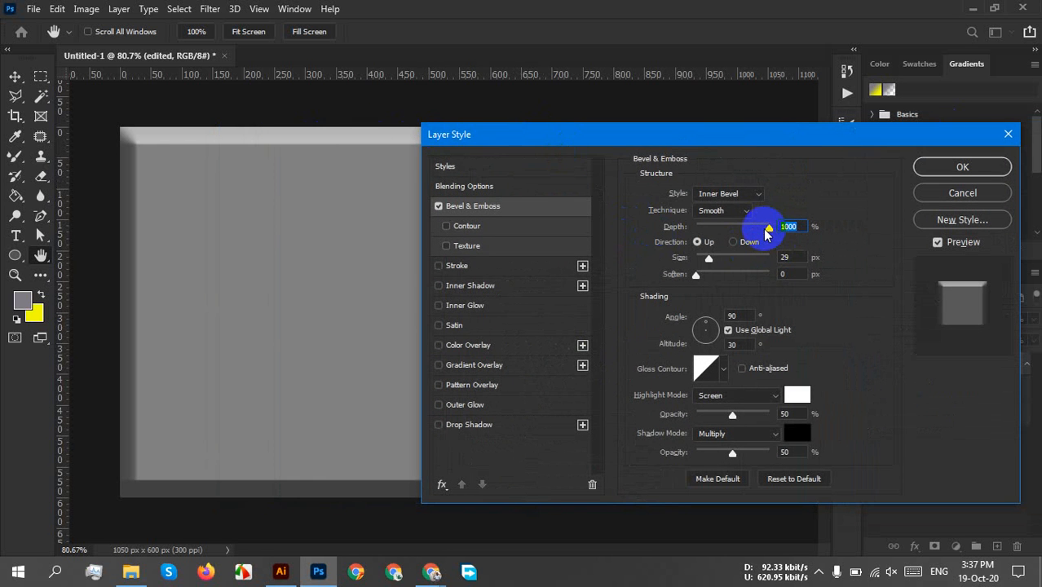
drag(765, 227, 727, 226)
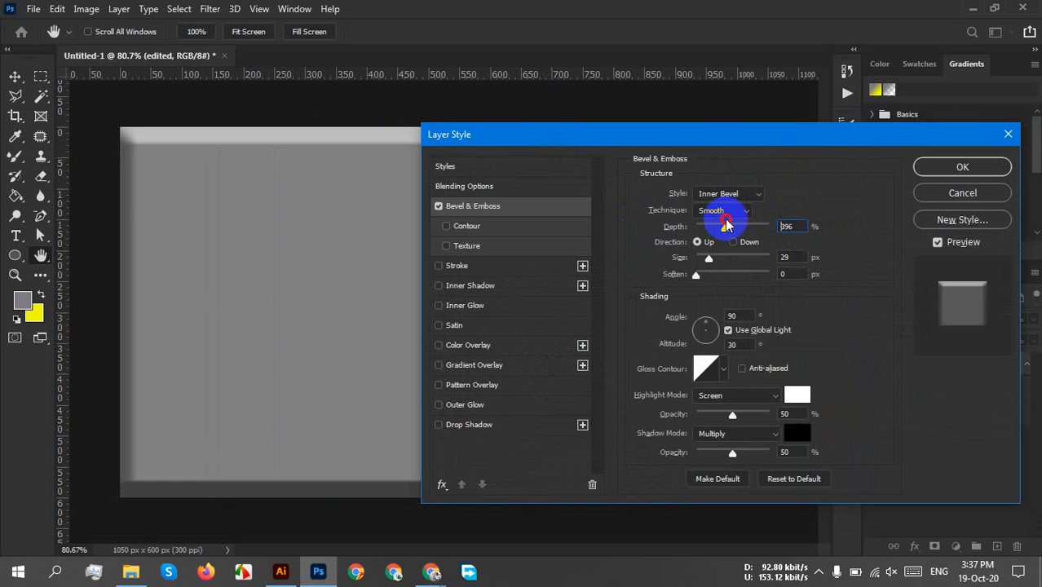
mouse_move(726, 226)
mouse_down()
mouse_move(760, 218)
mouse_move(712, 226)
mouse_up()
Lower the bevel Depth in small increments to 180%
click(796, 225)
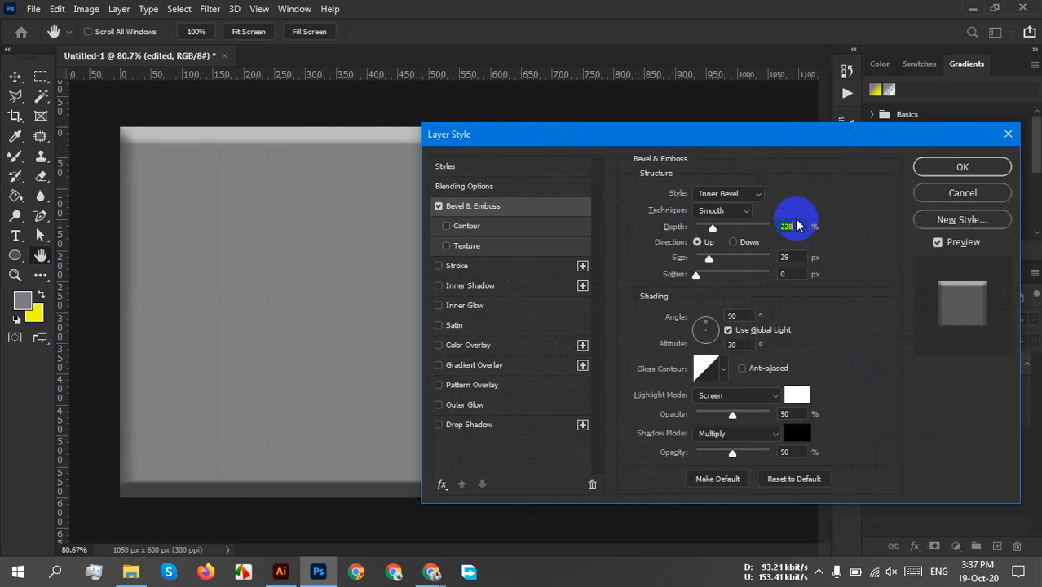
key(Down)
key(Down)
key(Down)
key(Down)
key(Down)
key(Down)
key(Down)
key(Down)
key(Down)
key(Down)
key(Down)
key(Down)
key(Down)
key(Down)
key(Down)
key(Down)
key(Down)
key(Down)
key(Down)
key(Down)
key(Down)
key(Down)
key(Down)
key(Down)
key(Down)
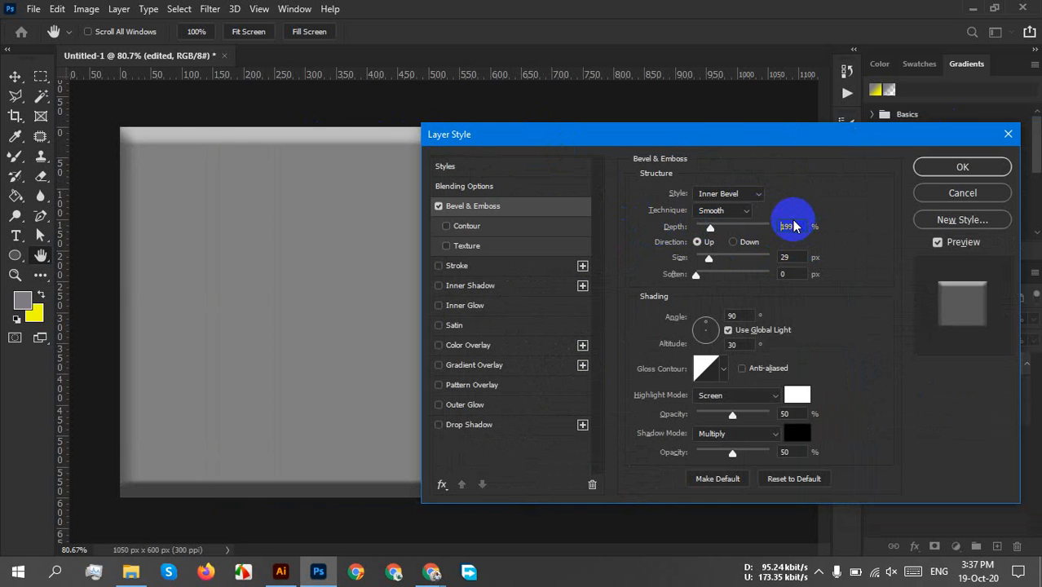
key(Down)
key(Down)
key(Down)
key(Down)
key(Down)
key(Down)
key(Down)
key(Down)
key(Down)
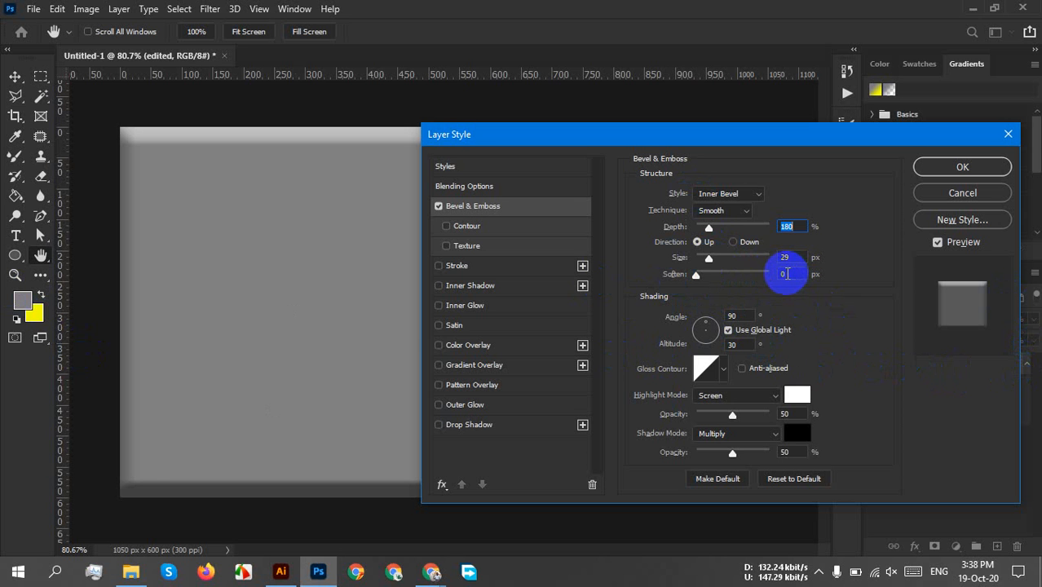
Fine-tune the bevel Depth to 165%
click(709, 230)
drag(795, 229, 750, 225)
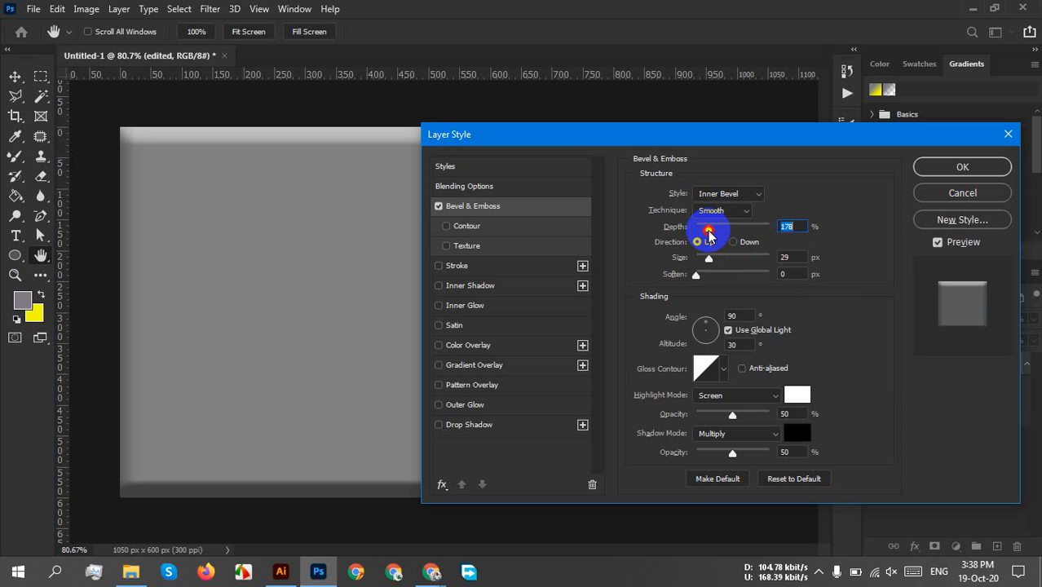
mouse_move(709, 234)
mouse_down()
mouse_move(751, 237)
mouse_move(711, 234)
mouse_up()
double_click(791, 226)
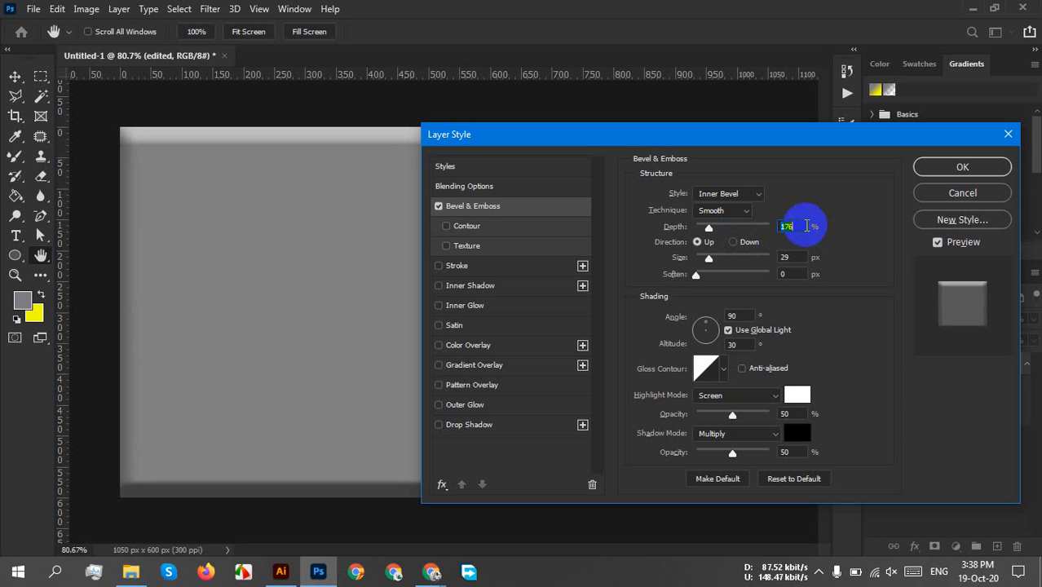
scroll(805, 226, down, 9)
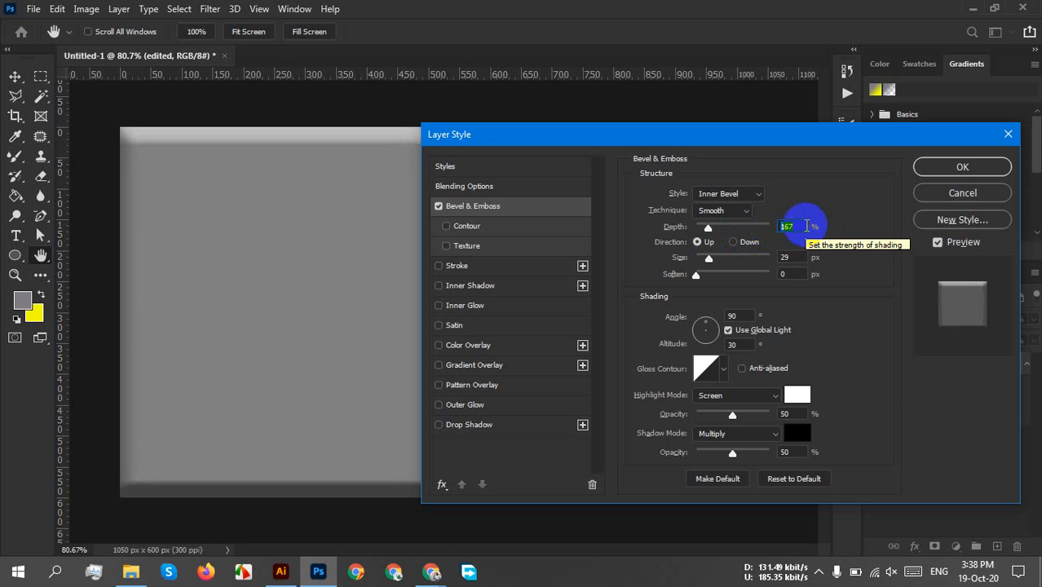
scroll(806, 226, down, 2)
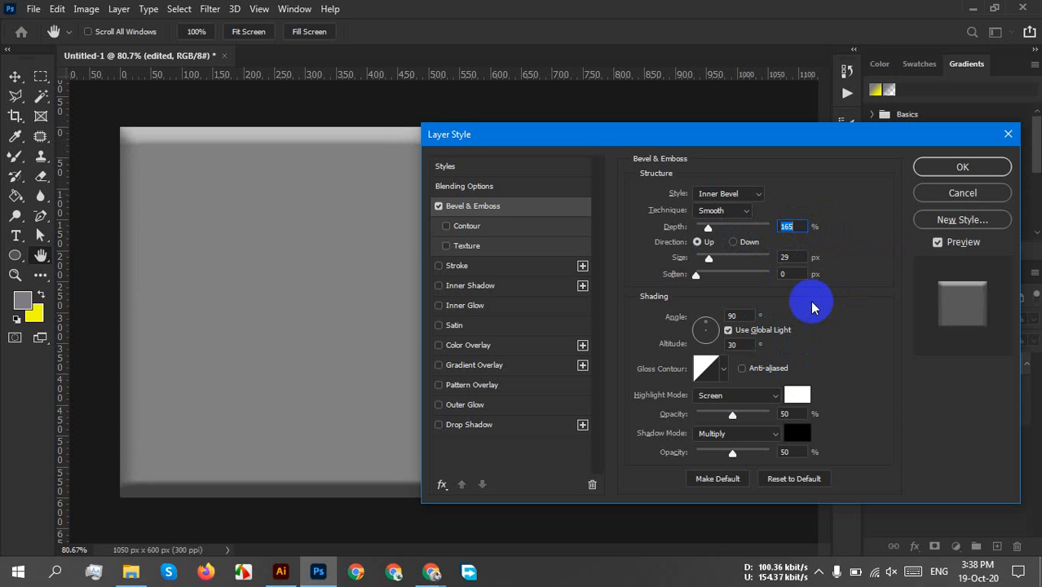
Try a bevel Size of 32 px and return it to 29 px, then test Soften and leave it at 0 px
mouse_move(704, 257)
mouse_down()
mouse_move(799, 270)
mouse_move(711, 251)
mouse_up()
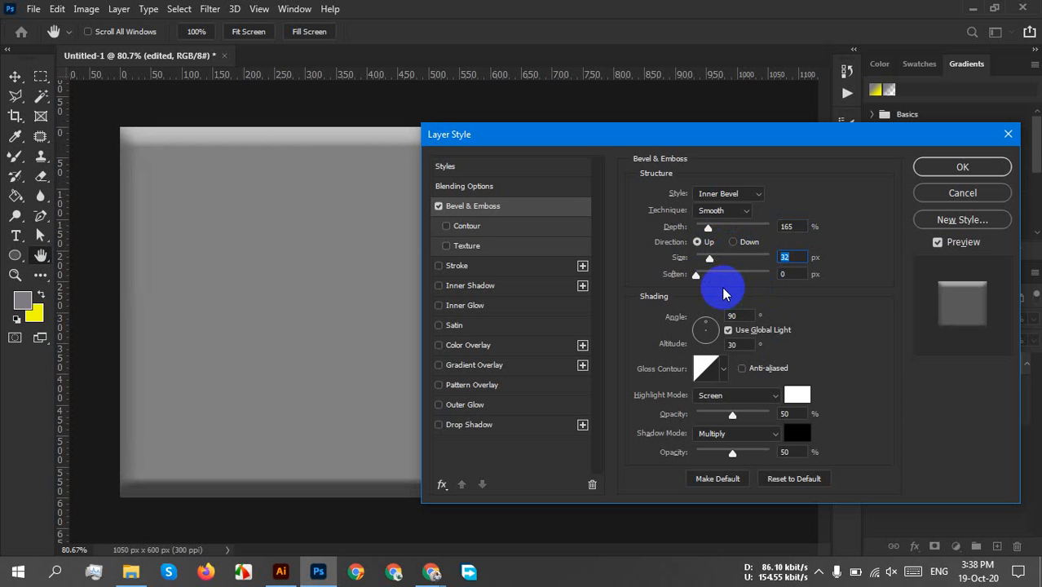
scroll(796, 255, down, 3)
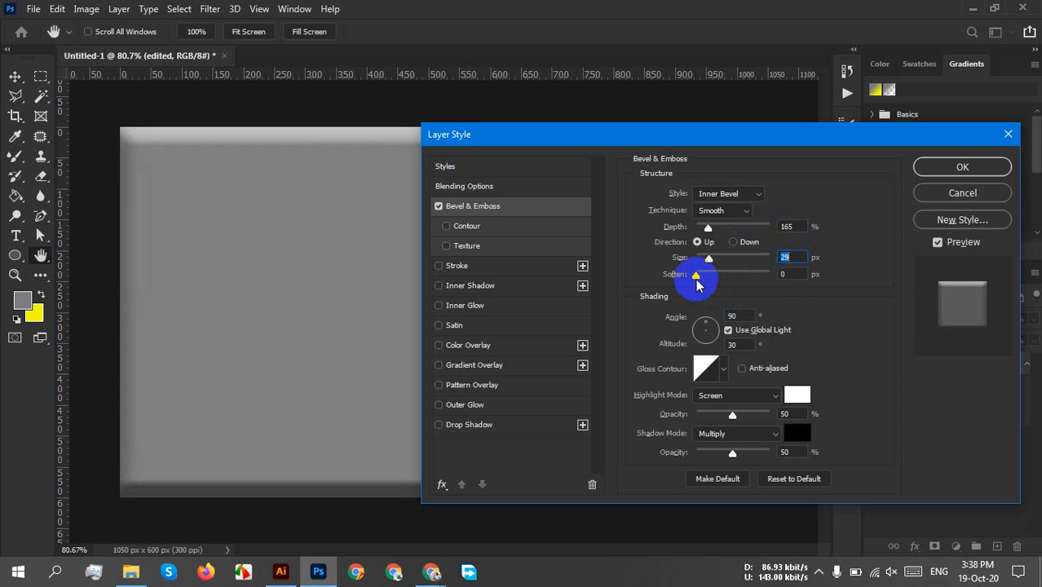
drag(697, 281, 947, 303)
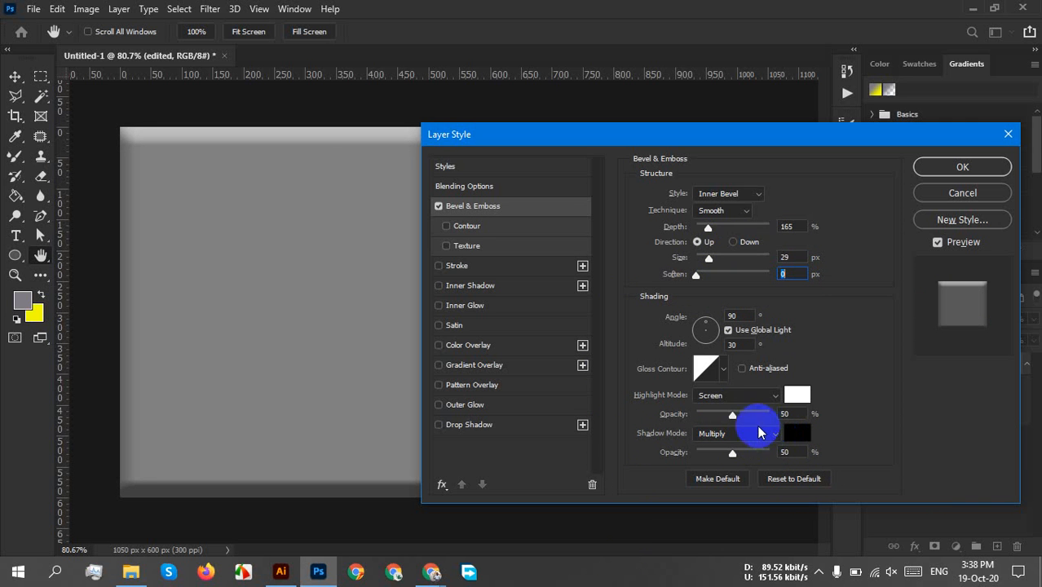
Try adding Contour and Texture to the Bevel & Emboss effect and reposition the Layer Style dialog to inspect the canvas
click(466, 228)
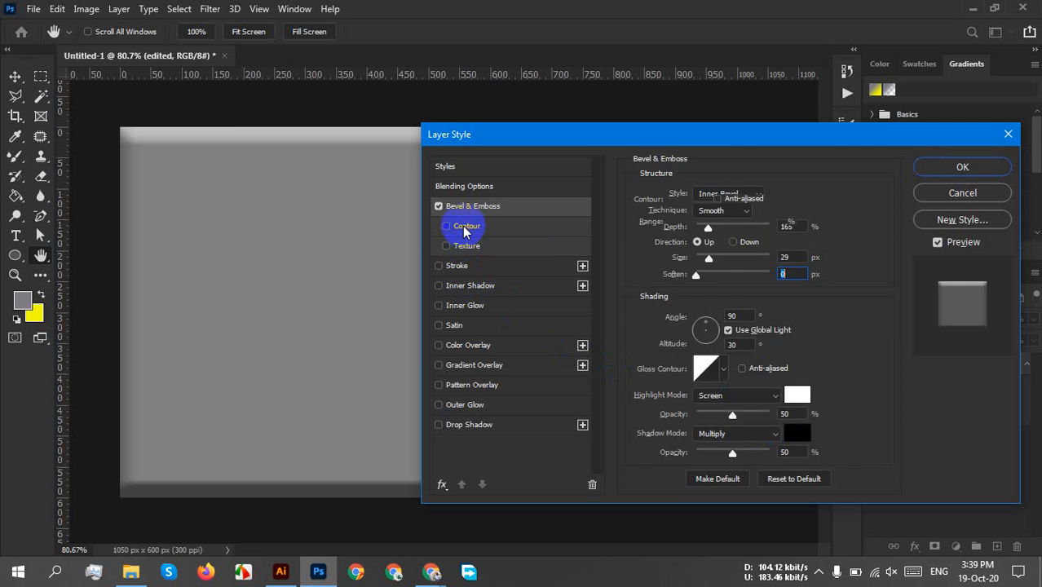
click(481, 252)
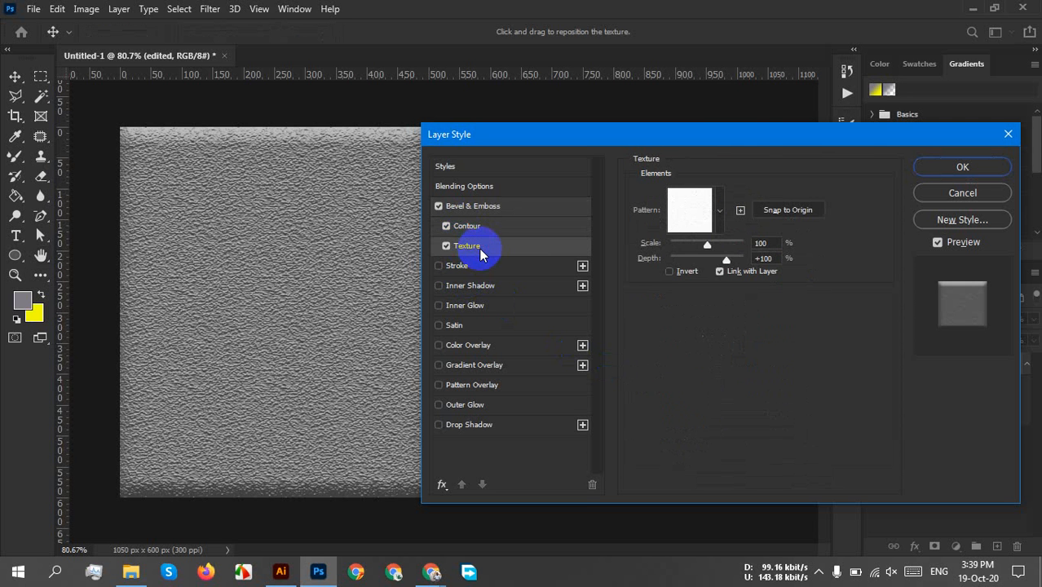
drag(622, 147, 742, 116)
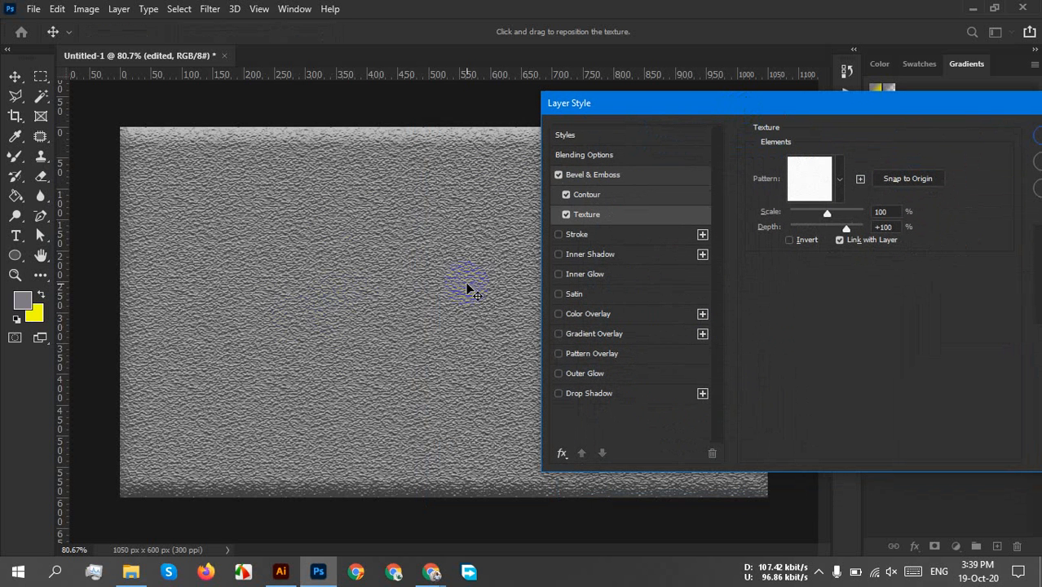
drag(693, 101, 398, 69)
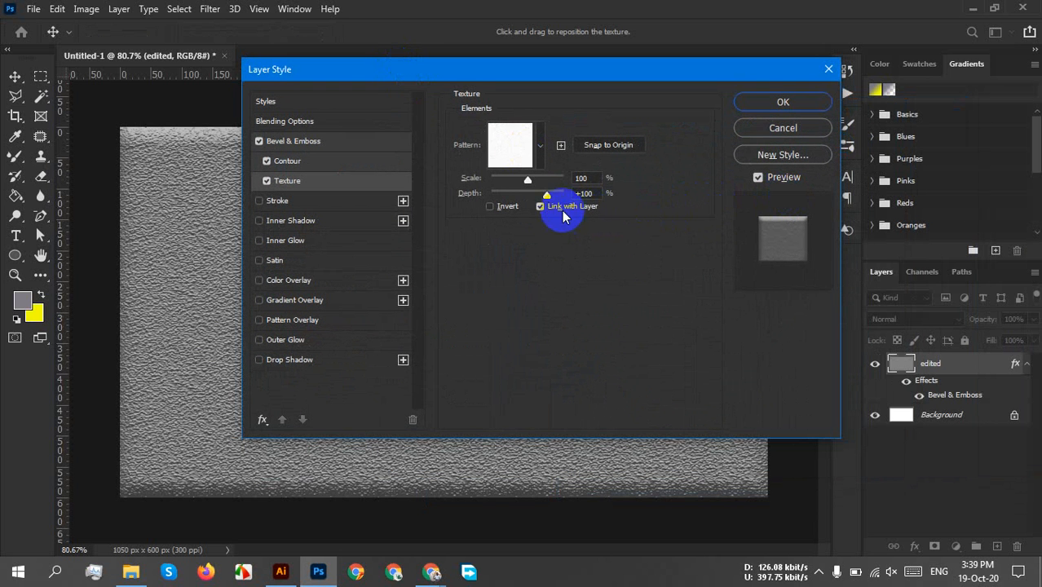
Check the pattern groups offered for the bevel texture, then discard the layer style
click(538, 146)
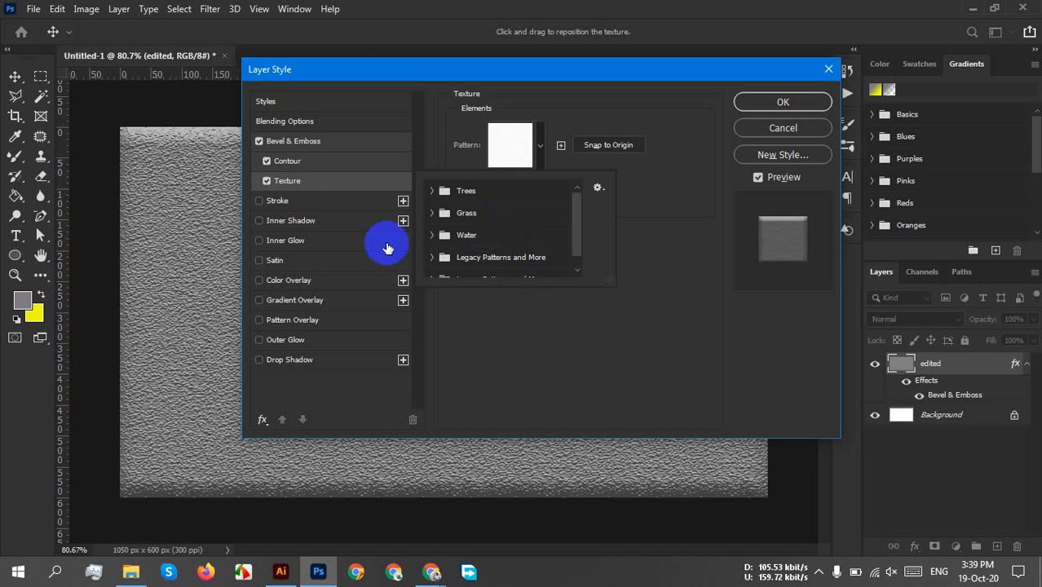
click(788, 130)
click(788, 131)
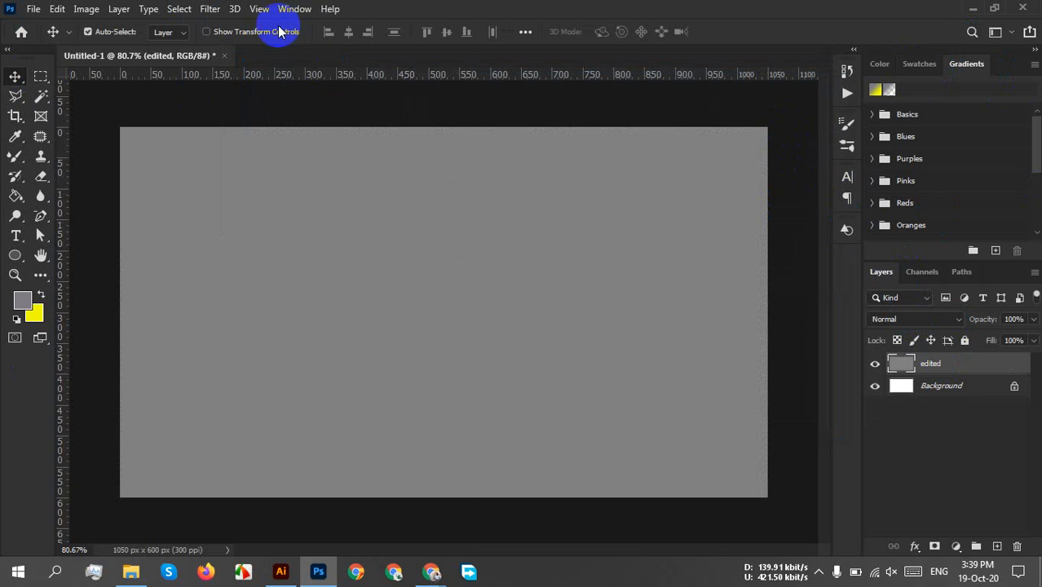
Show the Patterns panel and load the Legacy Patterns and More set
click(306, 10)
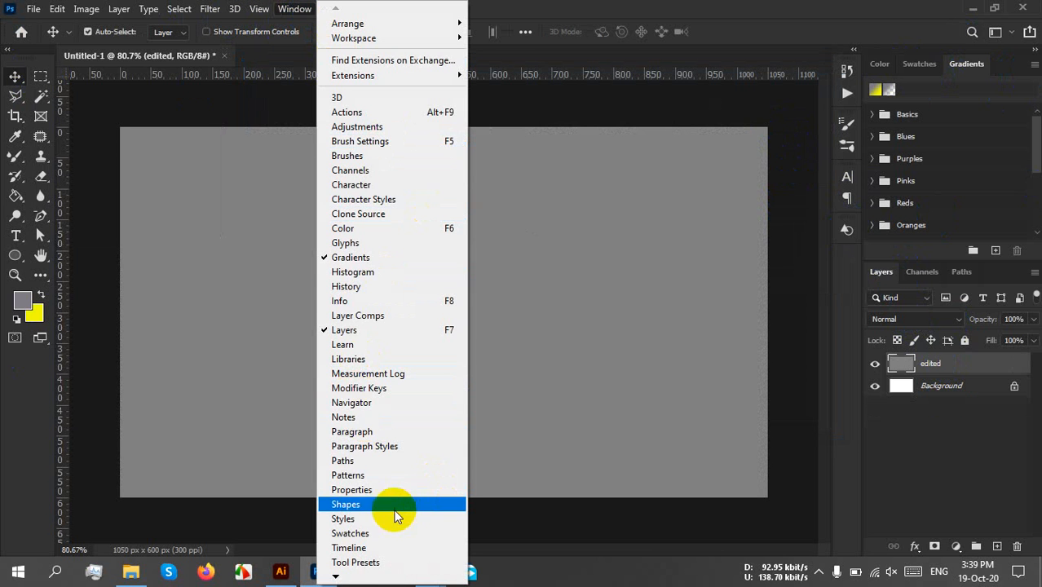
click(359, 477)
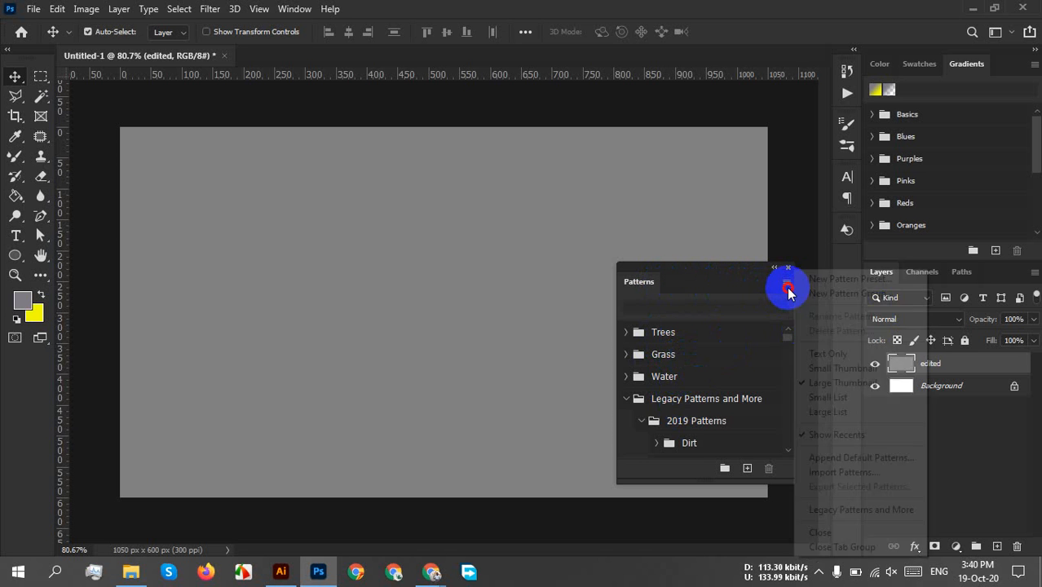
click(786, 284)
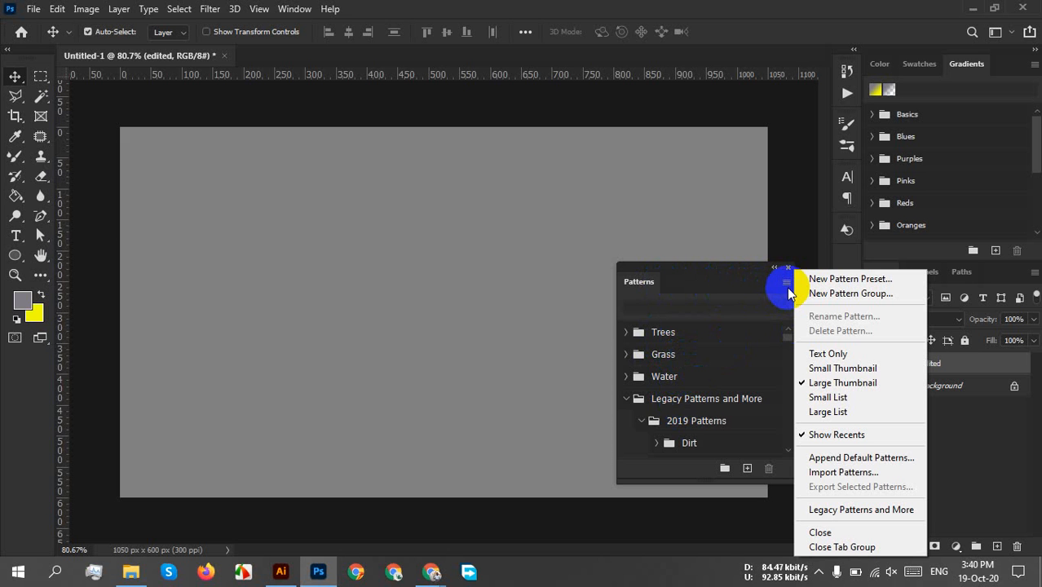
click(864, 510)
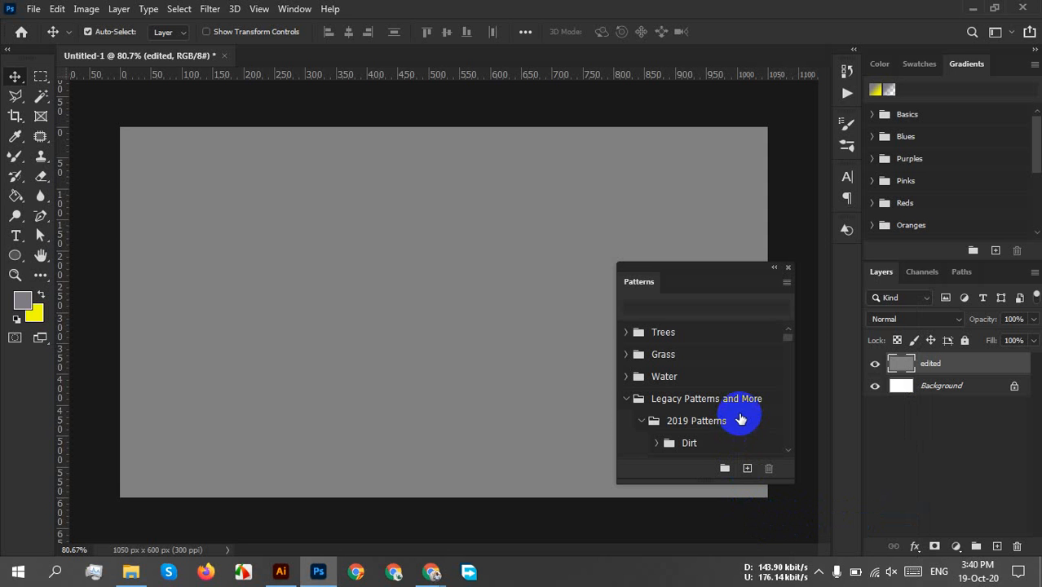
Examine the subfolders of the repeated Legacy Patterns and More groups, collapsing each group after checking it
click(643, 421)
scroll(698, 442, down, 1)
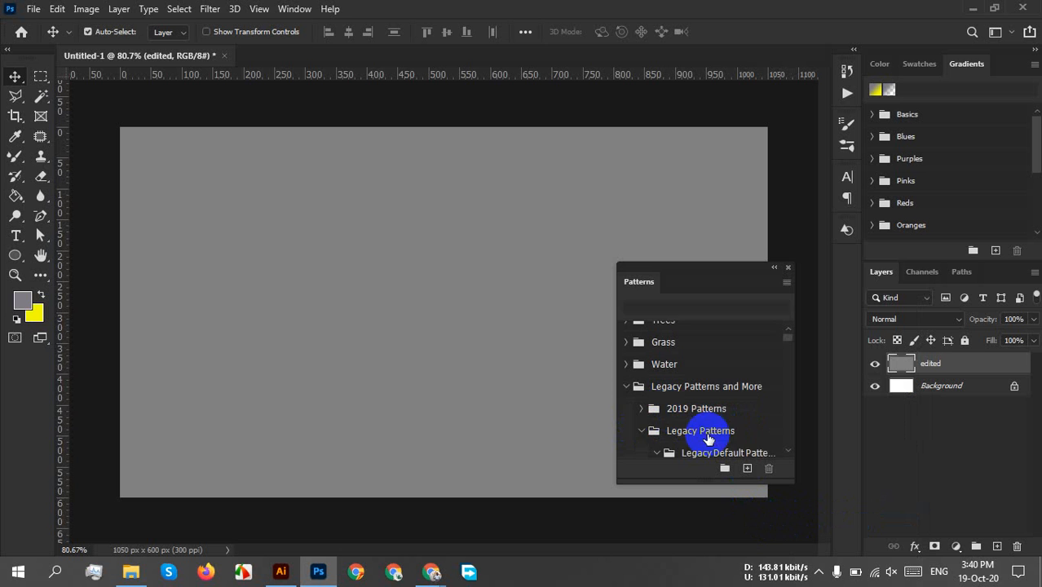
click(639, 421)
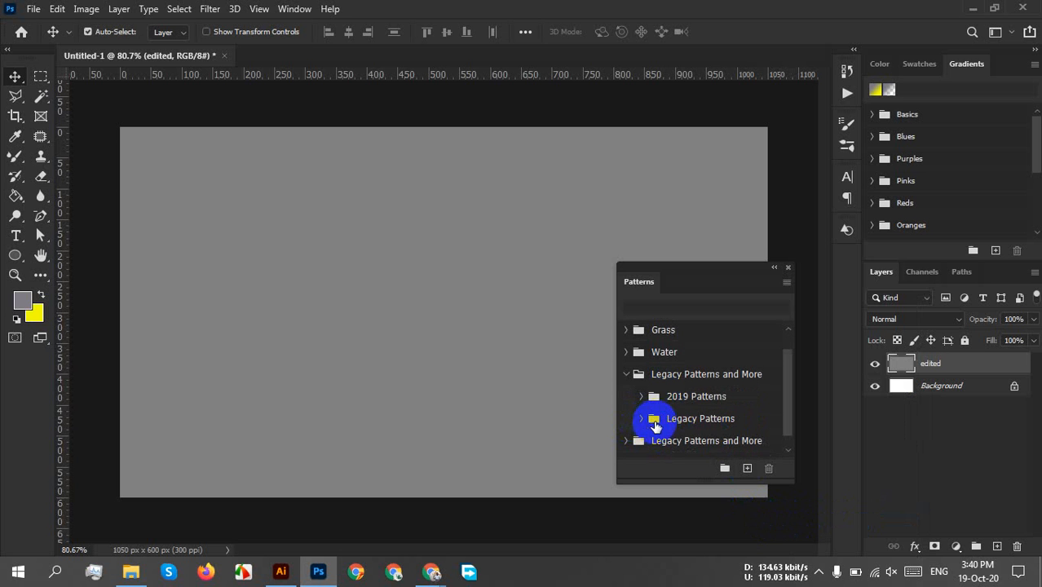
click(628, 375)
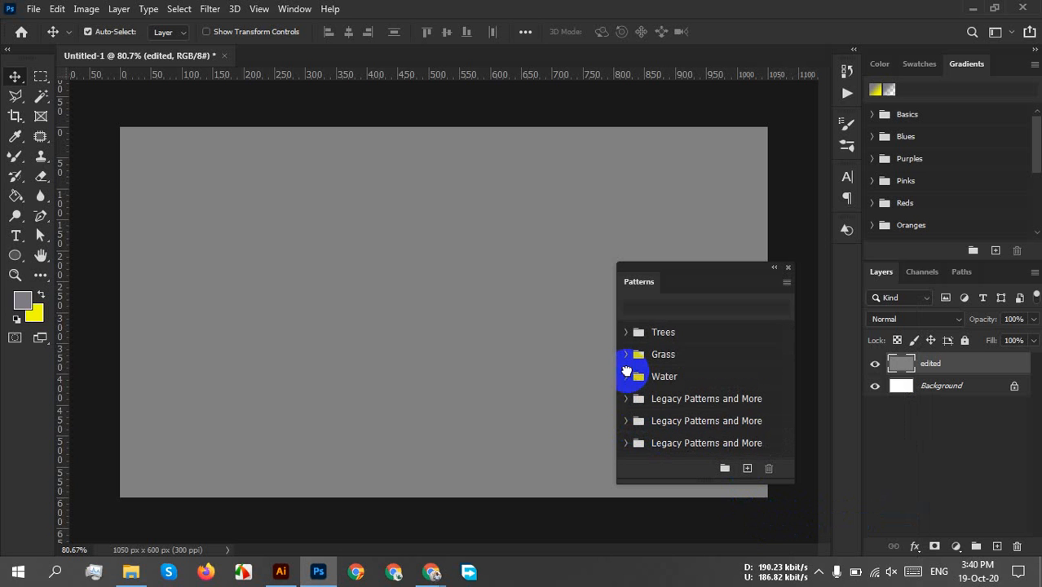
click(629, 445)
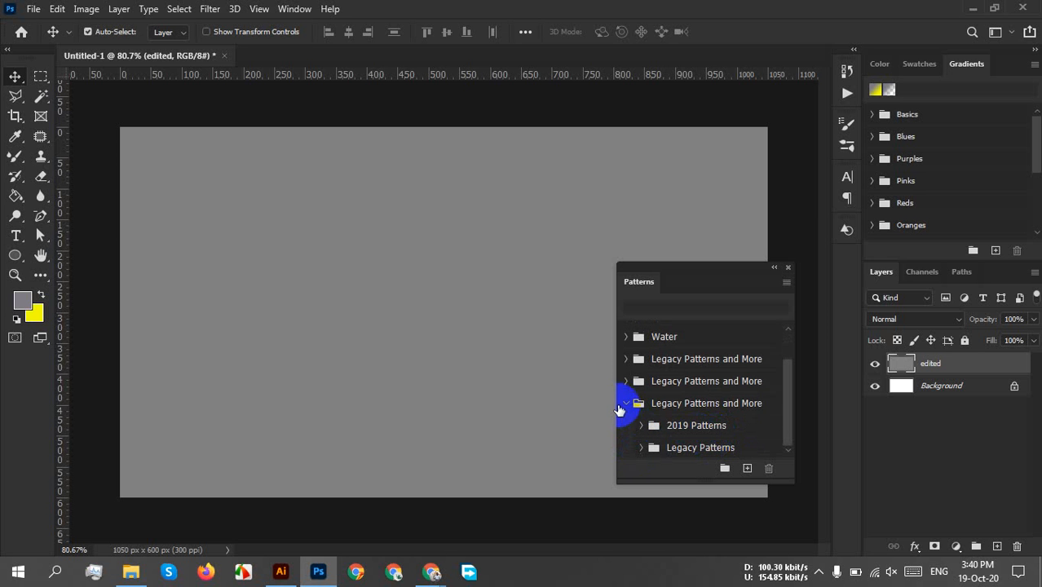
click(626, 404)
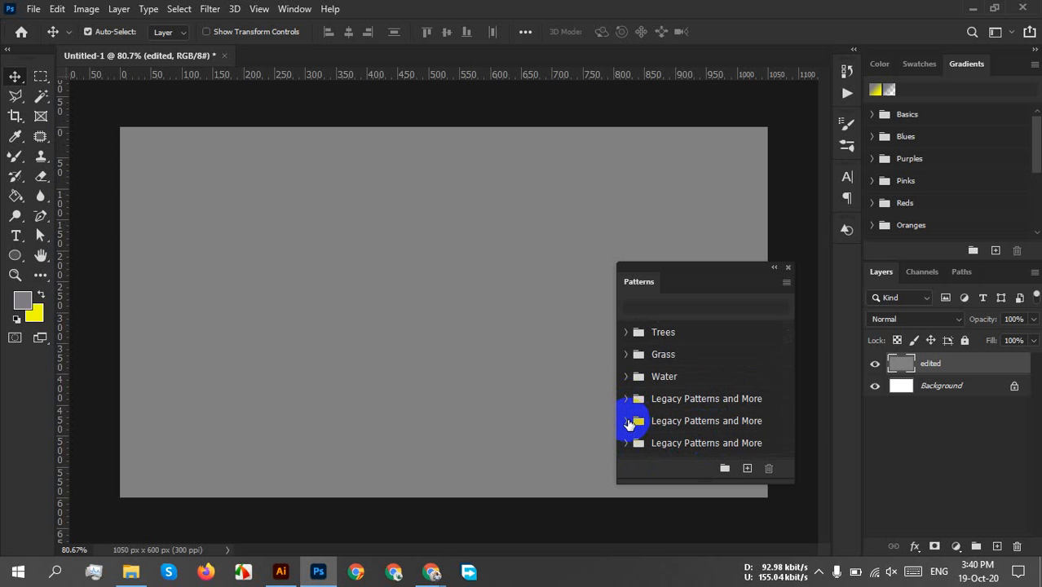
click(634, 421)
scroll(714, 450, down, 1)
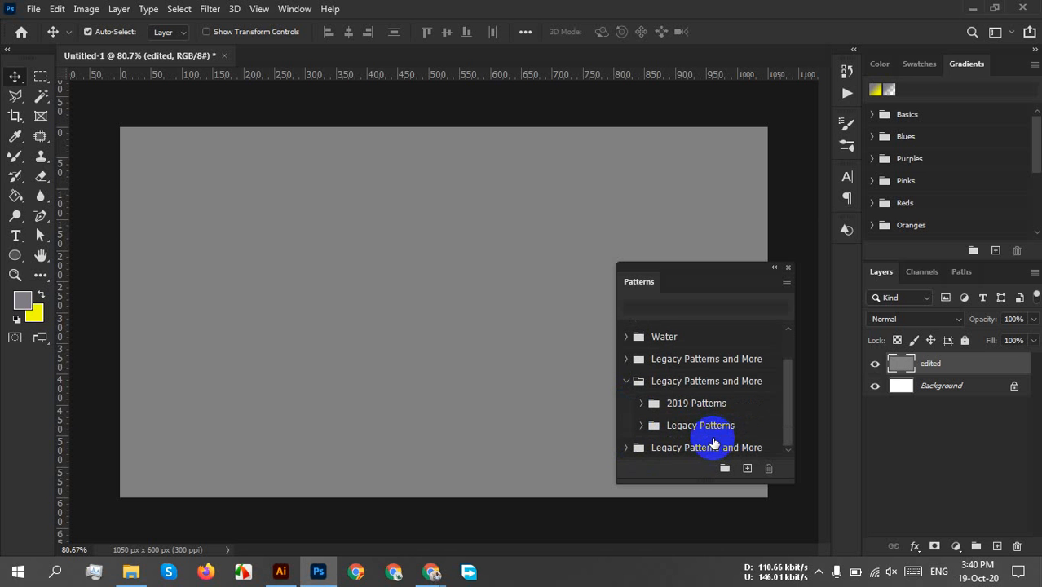
click(634, 382)
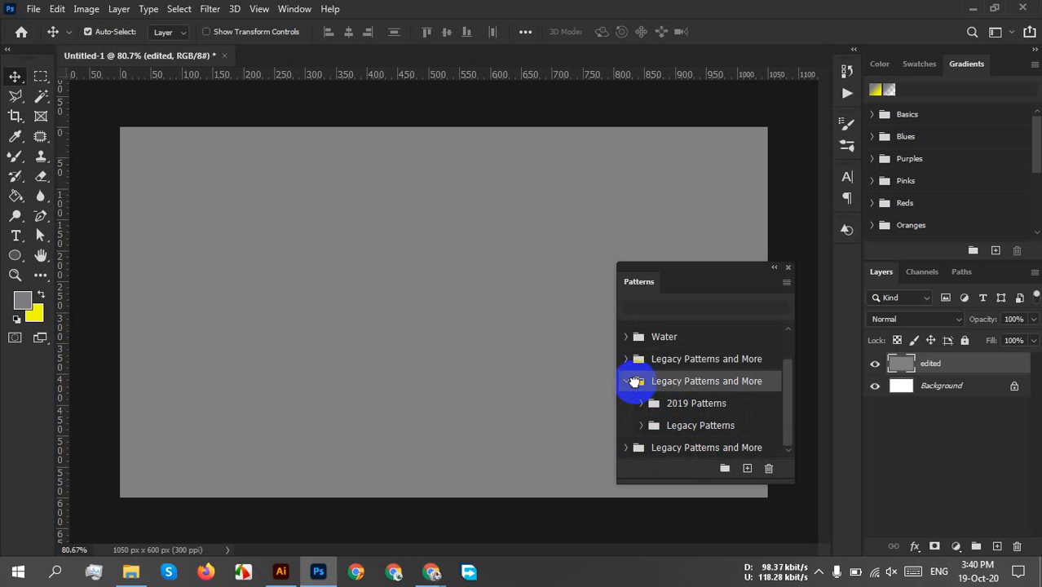
click(625, 384)
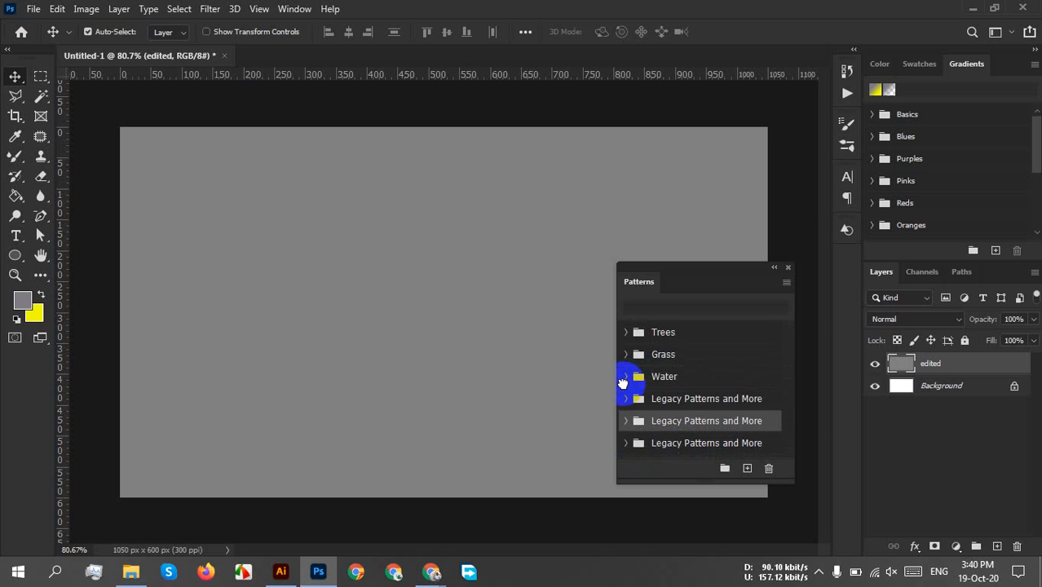
Delete the two duplicate Legacy Patterns and More groups together with their patterns
right_click(736, 422)
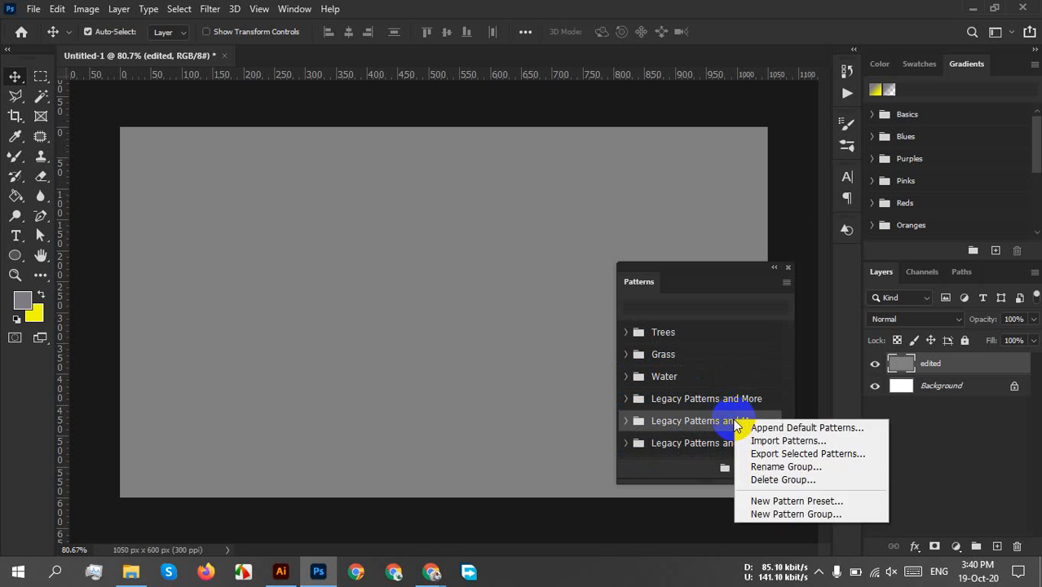
click(797, 481)
click(473, 220)
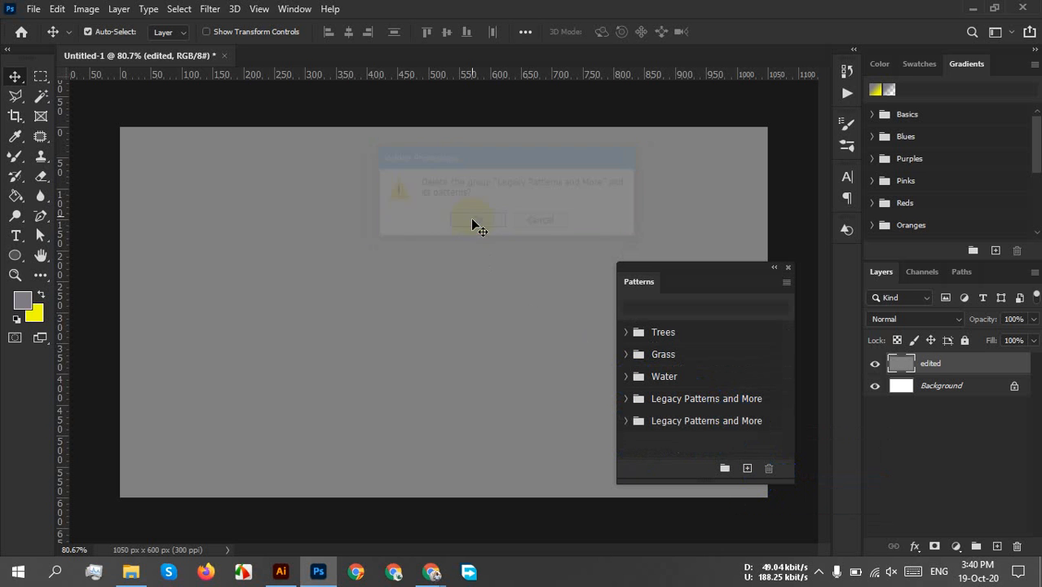
right_click(672, 424)
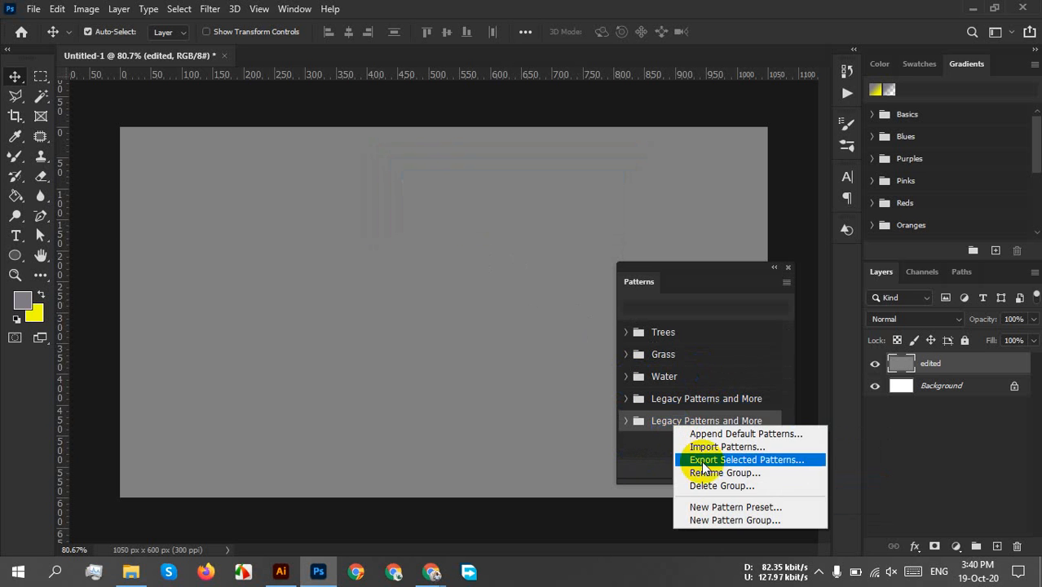
click(721, 486)
click(478, 221)
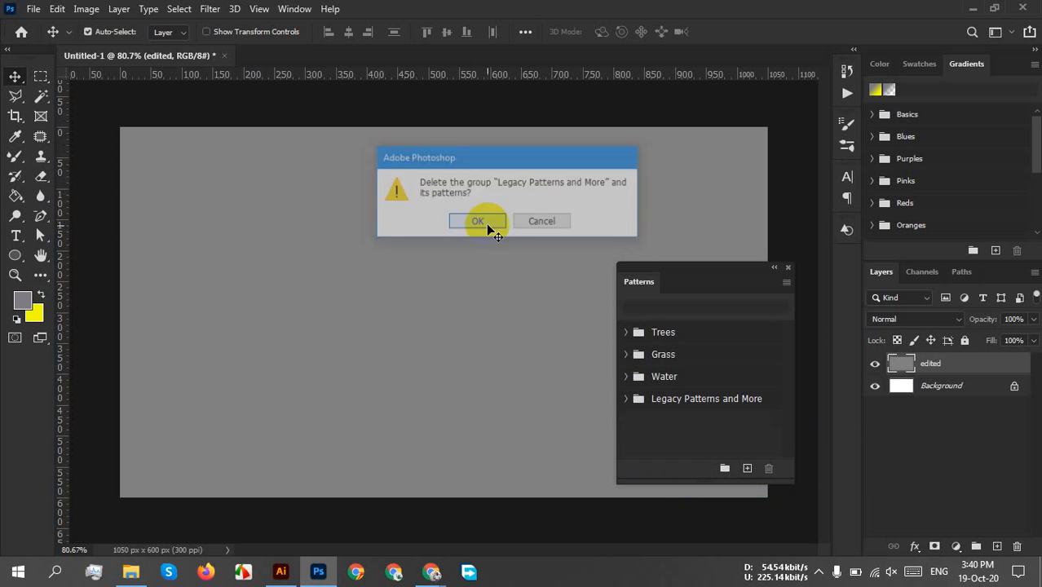
Expand Legacy Patterns and More with its 2019 Patterns and Legacy Patterns folders, and look through the pattern thumbnails
click(628, 398)
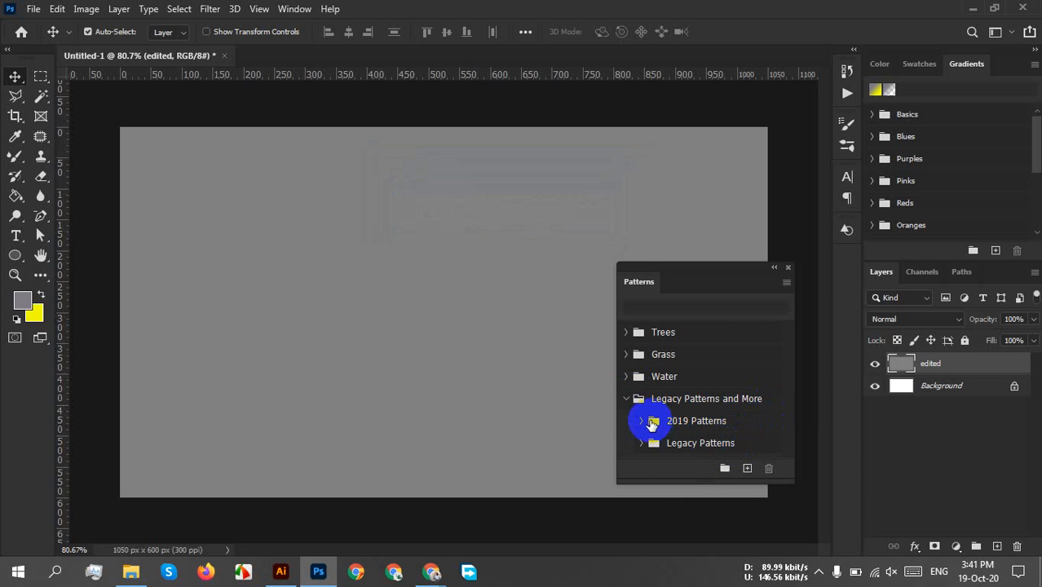
click(643, 423)
scroll(738, 432, down, 5)
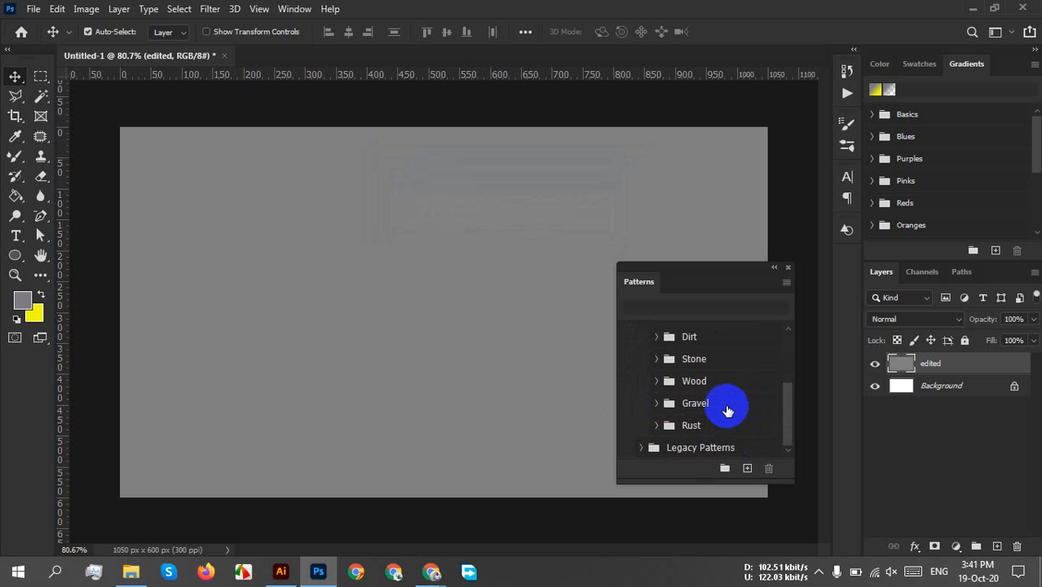
click(640, 447)
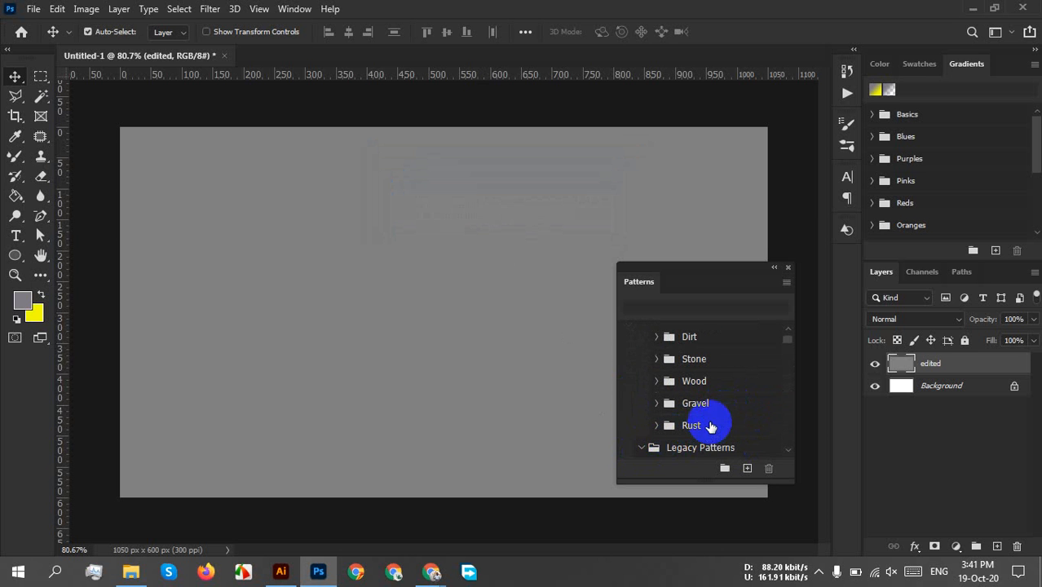
scroll(726, 420, down, 1)
scroll(738, 420, down, 2)
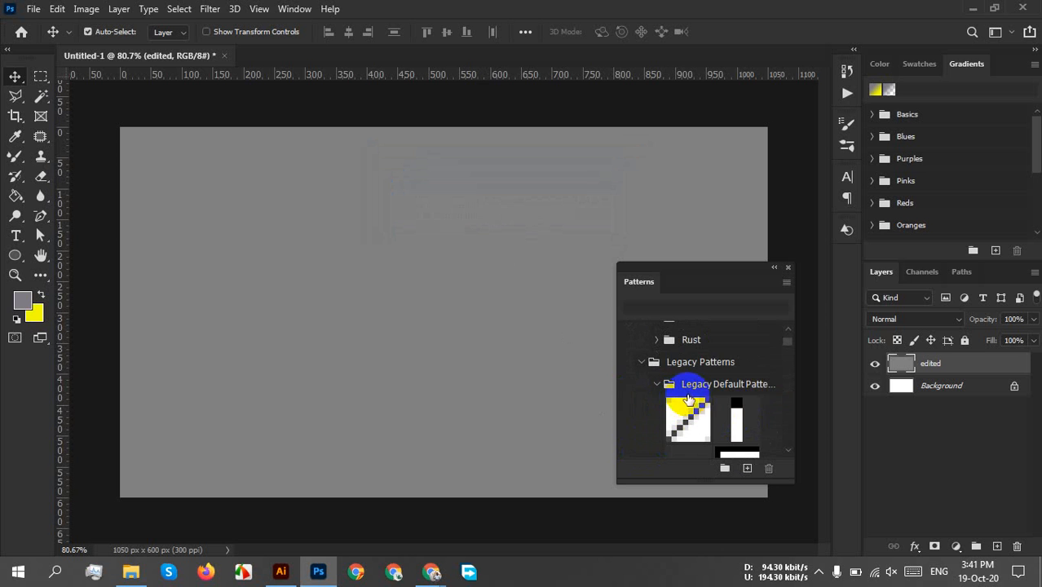
scroll(724, 410, down, 5)
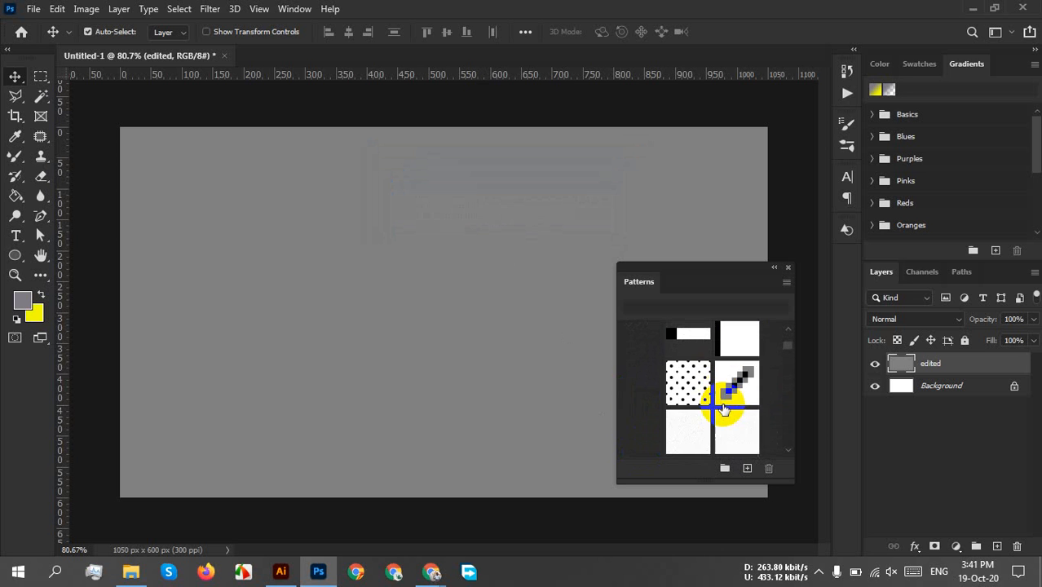
scroll(724, 410, down, 4)
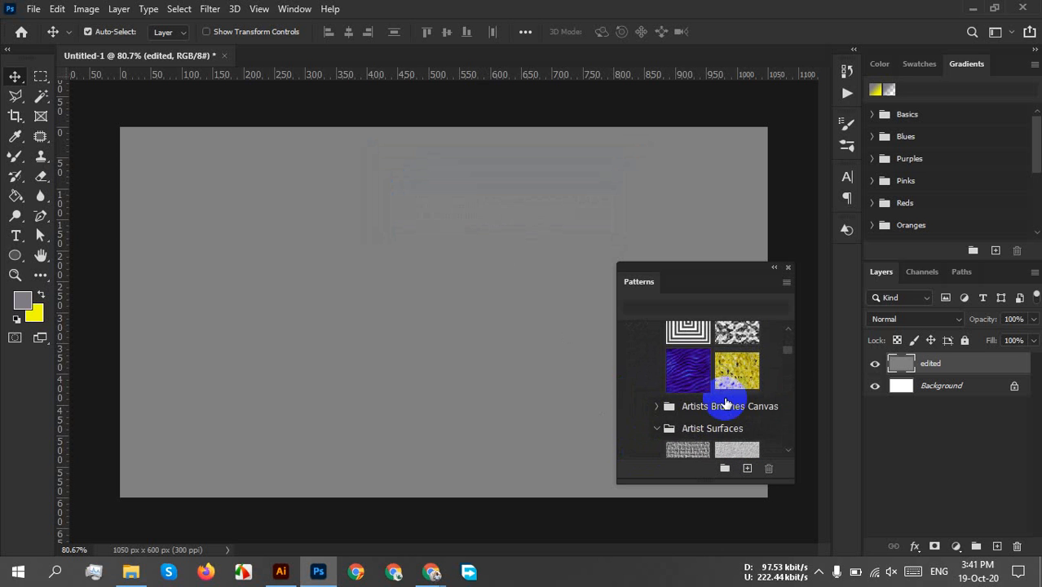
scroll(727, 399, down, 1)
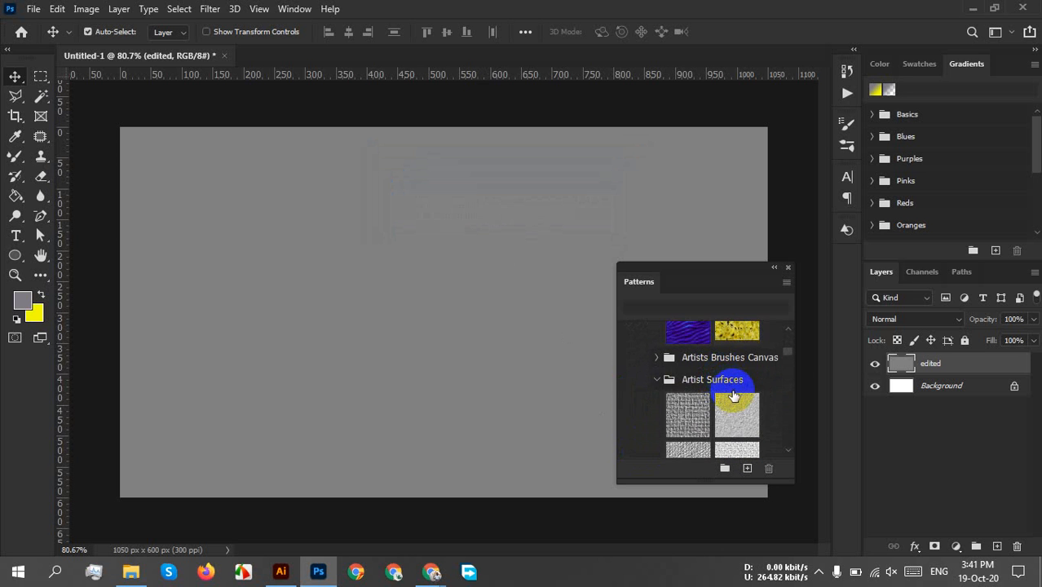
Collapse the Artist Surfaces, Color Paper, Erodible Textures, Grayscale Paper and nested Legacy Patterns folders
click(652, 383)
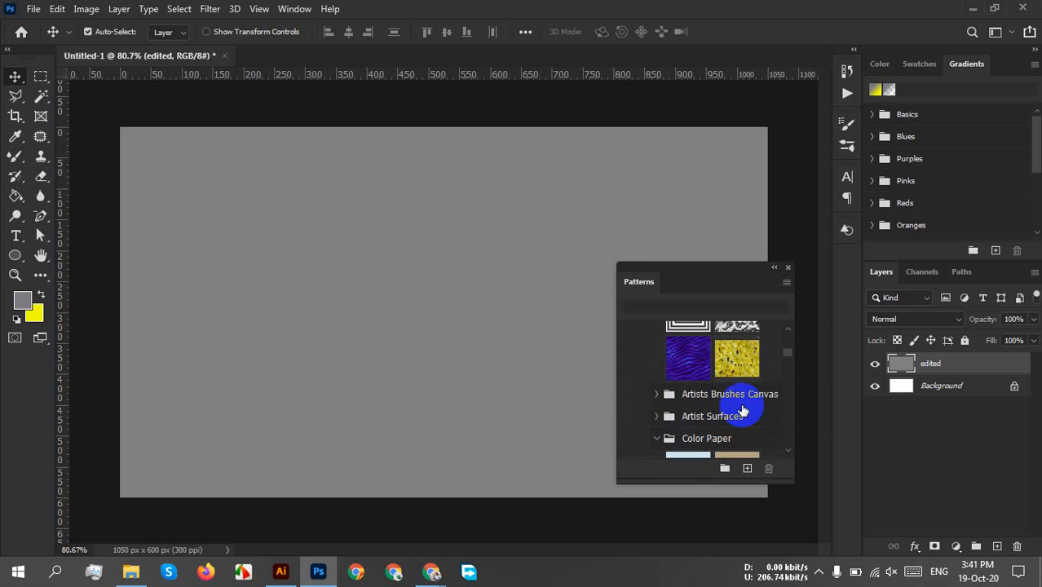
scroll(737, 406, down, 3)
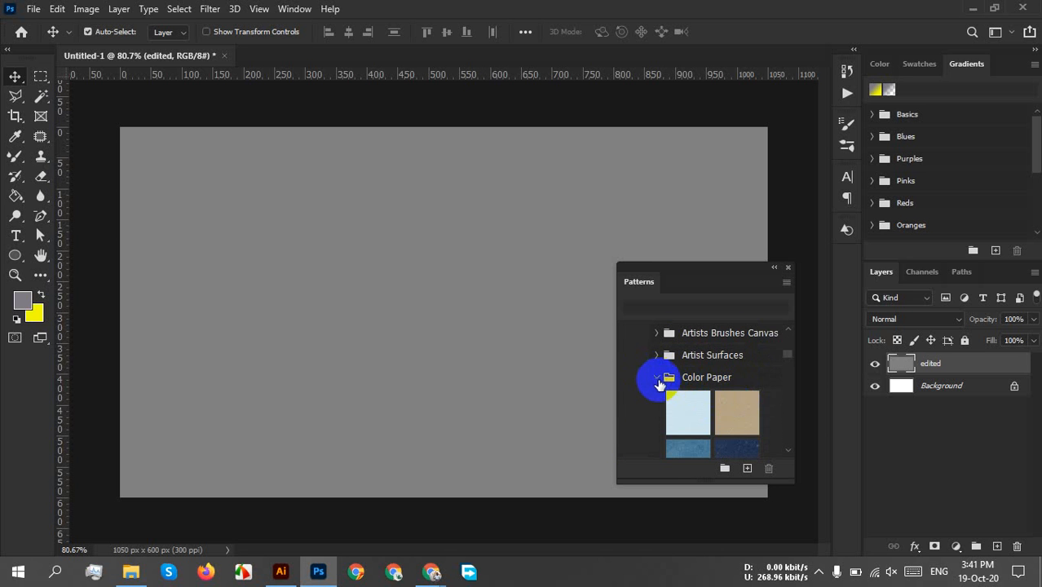
click(659, 383)
scroll(699, 391, down, 1)
click(659, 389)
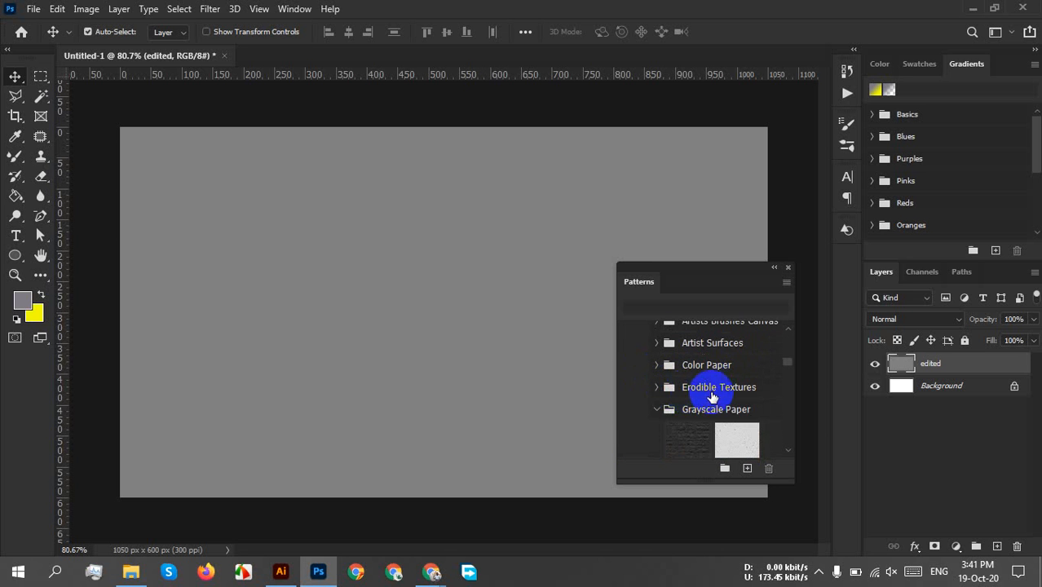
scroll(701, 399, down, 1)
click(671, 388)
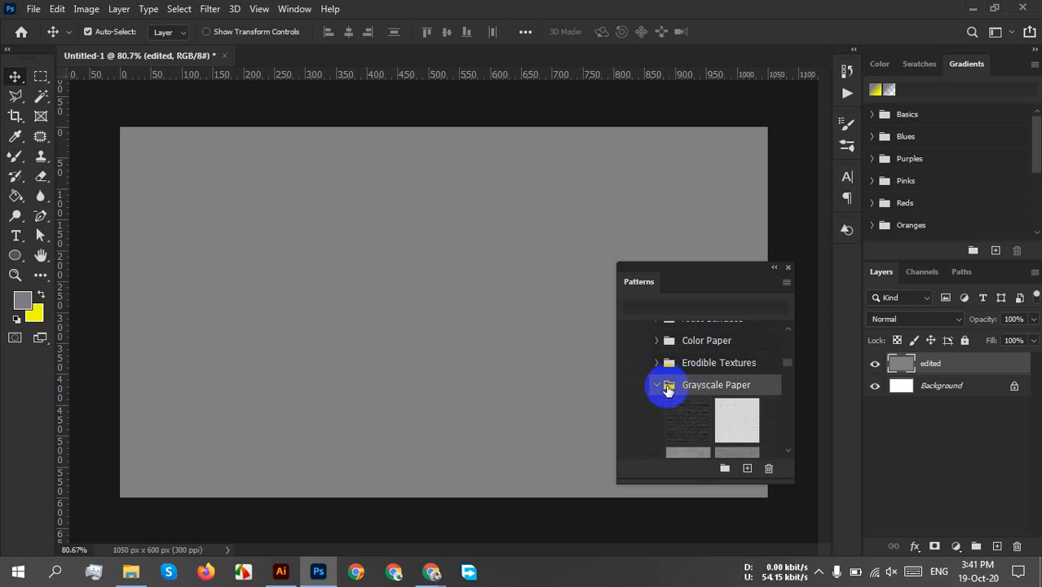
click(659, 385)
click(657, 408)
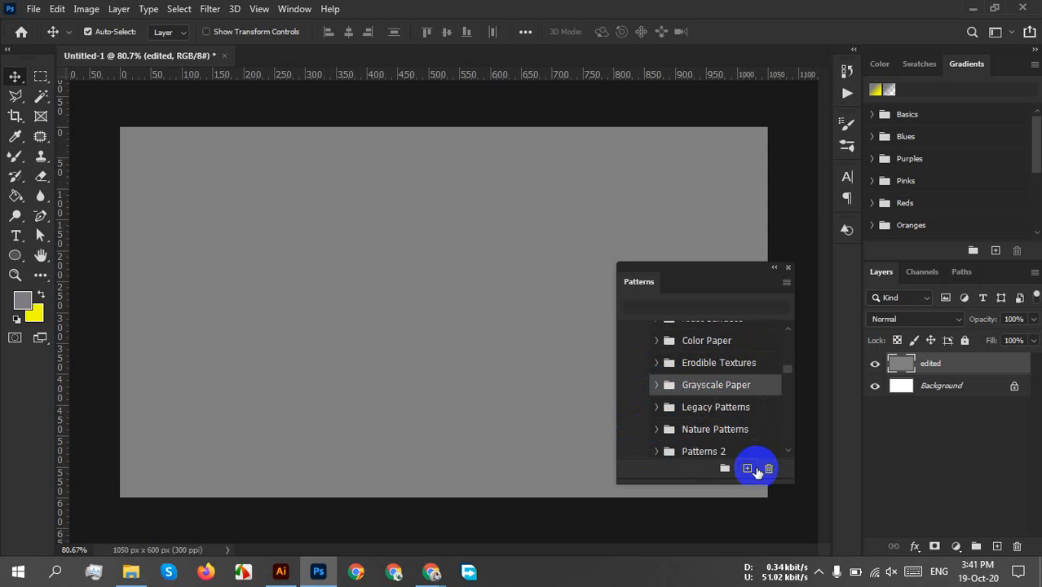
scroll(684, 438, down, 1)
scroll(669, 428, up, 4)
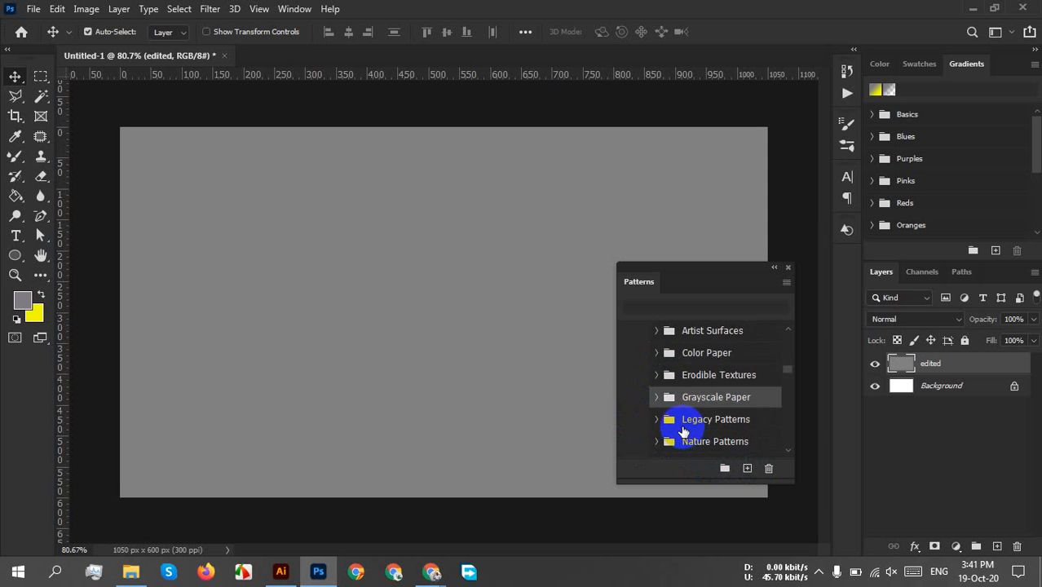
Collapse the Legacy Default Patterns subfolder and its parent Legacy Patterns folder in the pattern library
scroll(670, 413, up, 10)
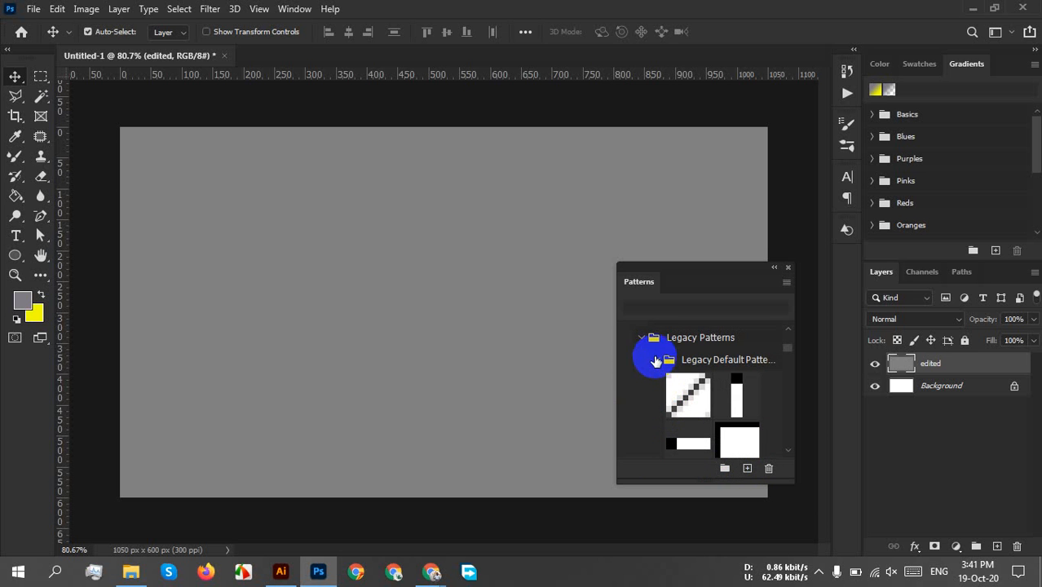
click(657, 359)
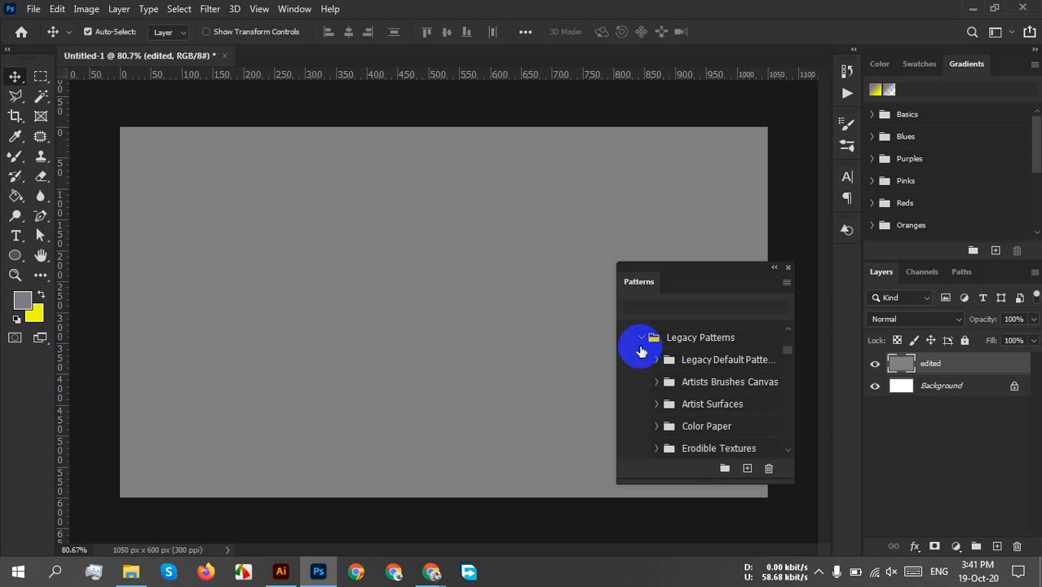
click(641, 340)
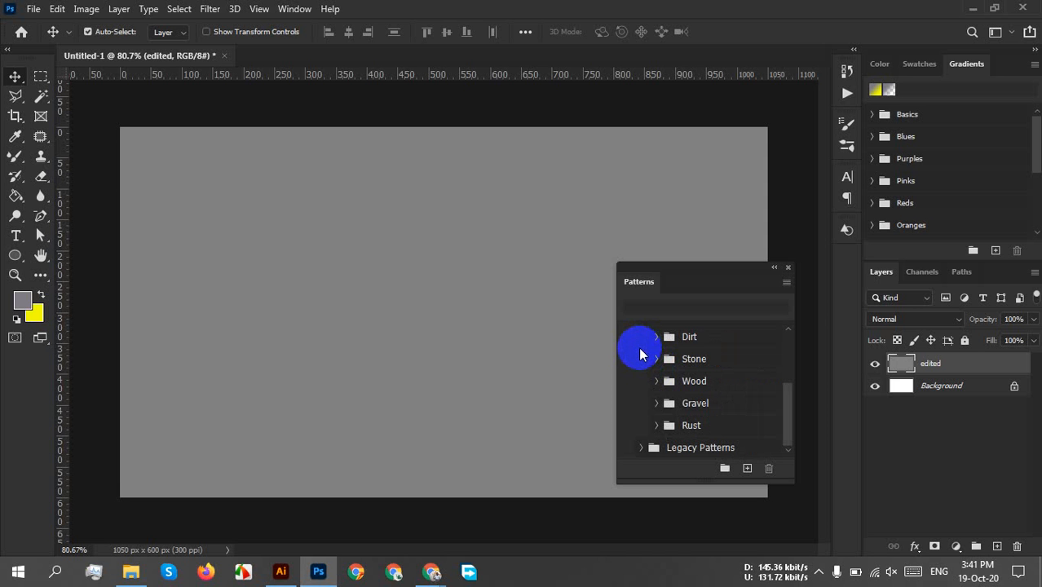
click(818, 573)
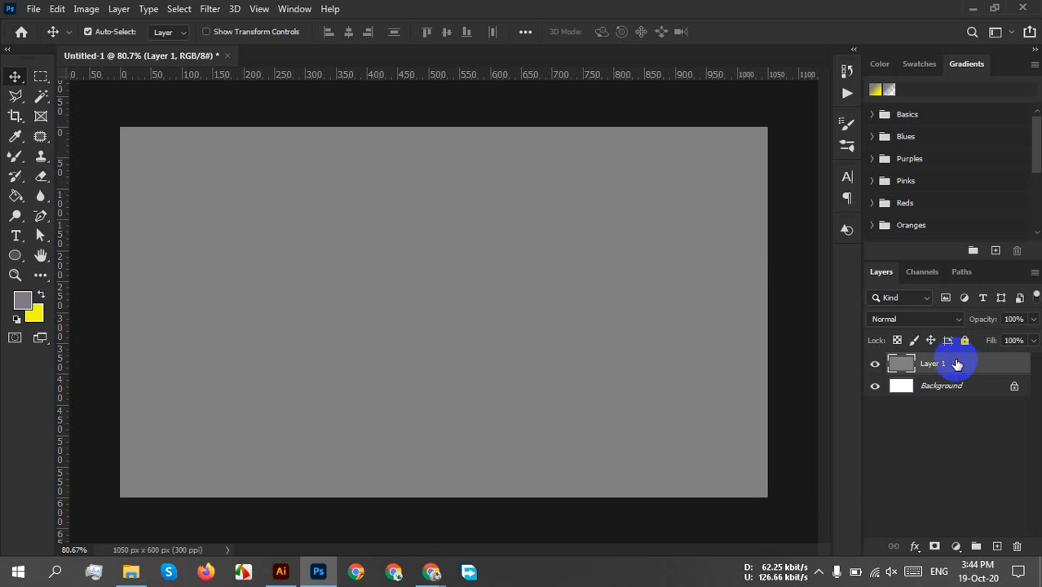
Convert the gray Layer 1 into a smart object
right_click(900, 364)
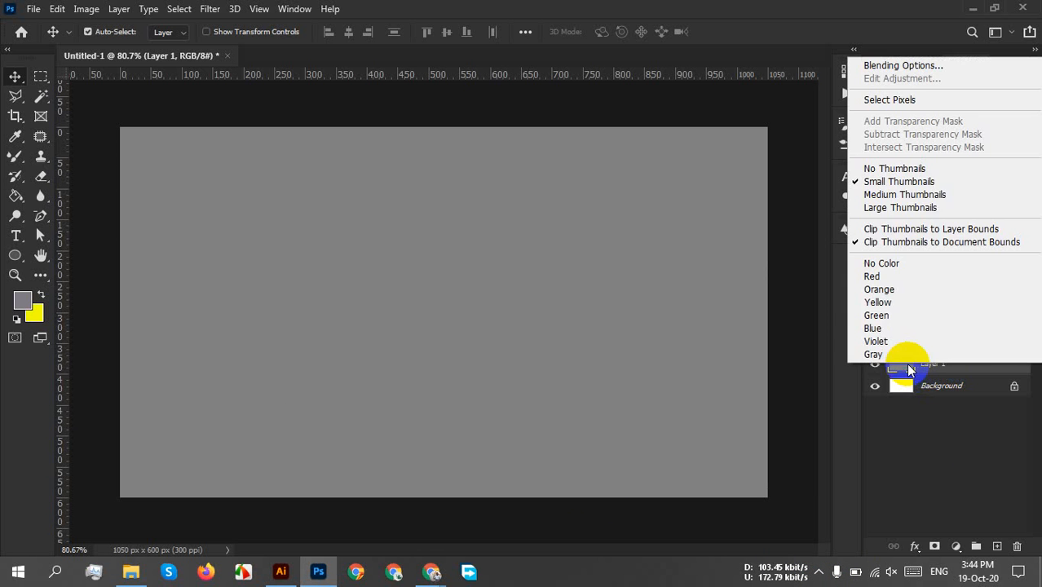
click(838, 268)
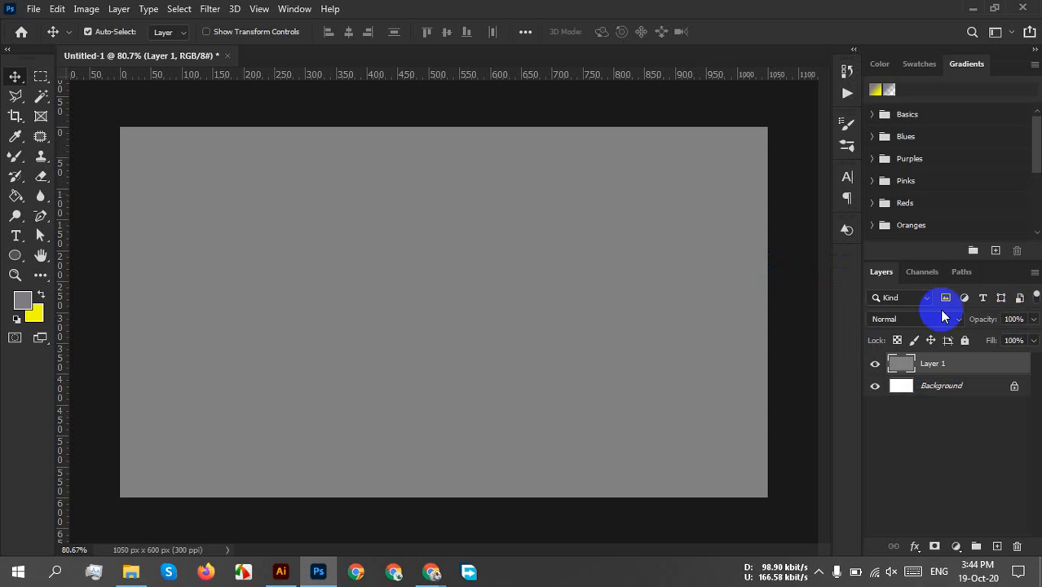
right_click(968, 363)
click(824, 210)
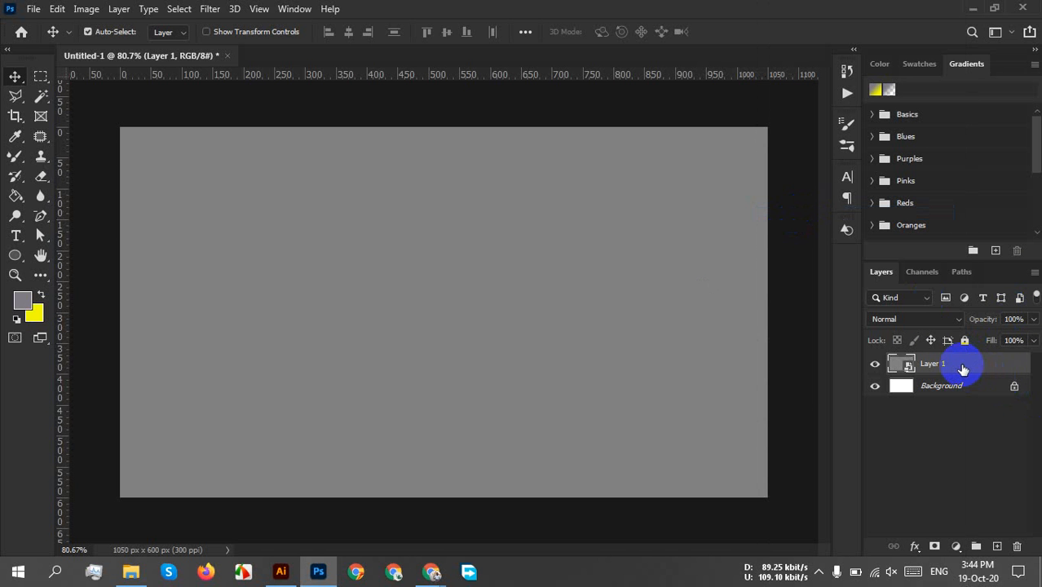
Apply a Bevel & Emboss layer style to Layer 1 with both Contour and Texture enabled
double_click(991, 365)
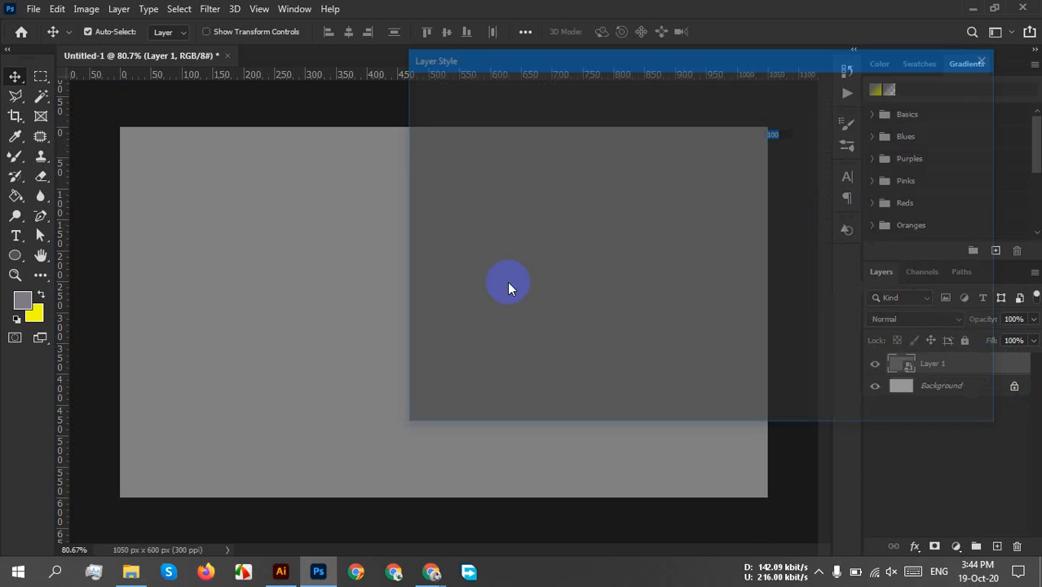
click(438, 129)
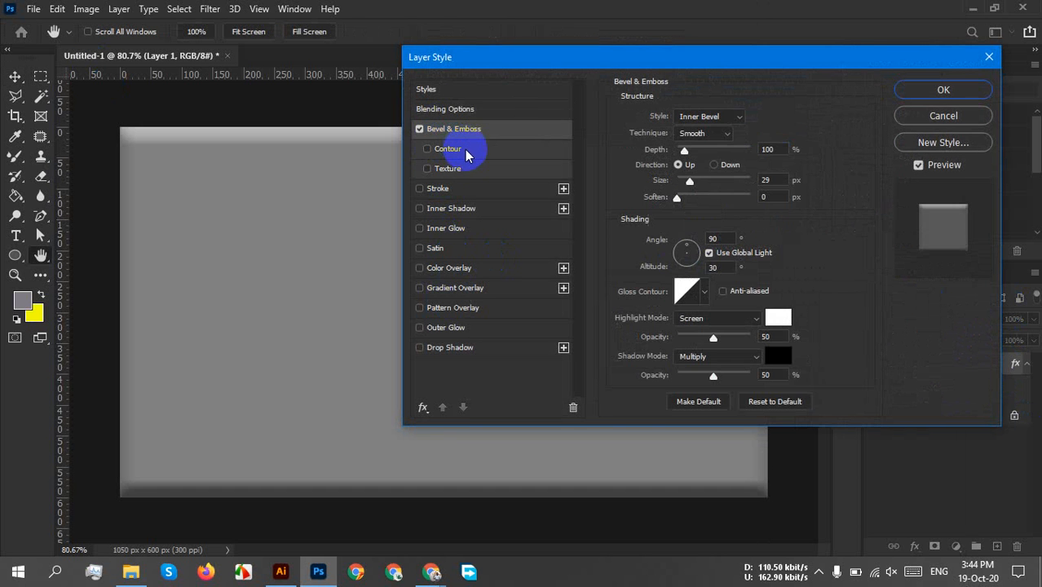
click(450, 154)
click(460, 168)
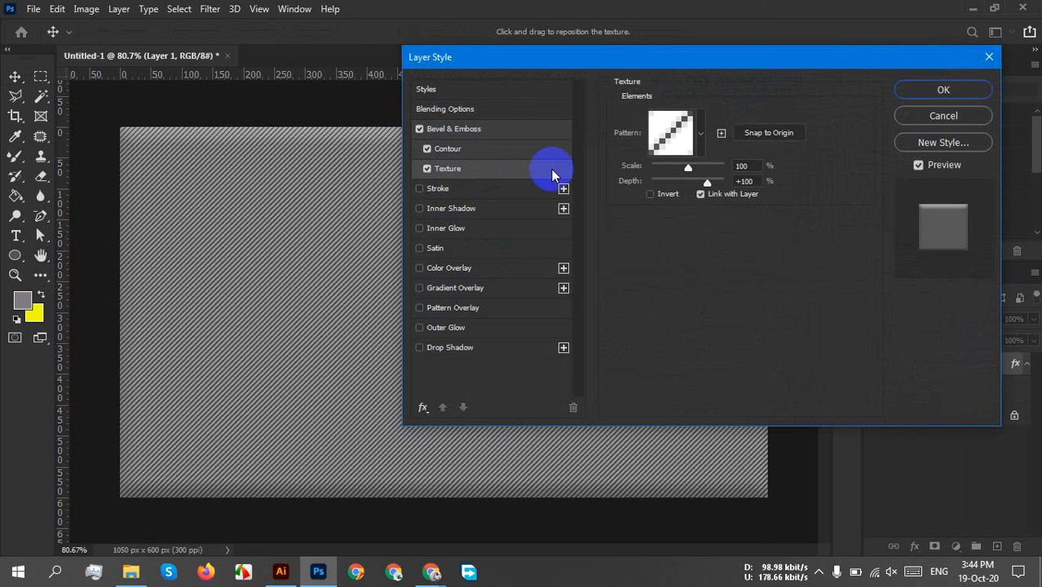
click(942, 91)
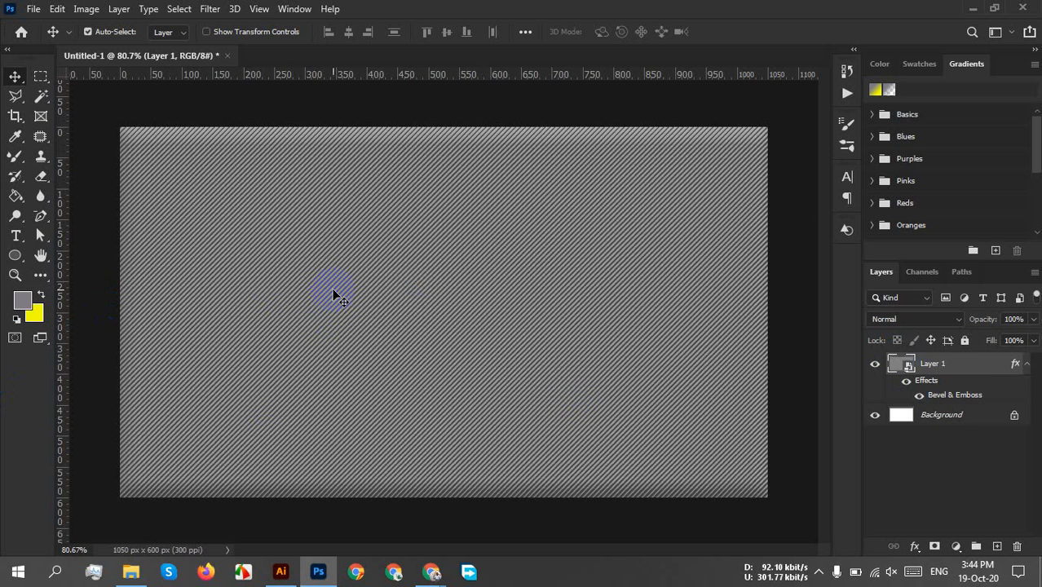
Open the contents of the Layer 1 smart object and set the foreground color to bright red (fc0000)
double_click(896, 364)
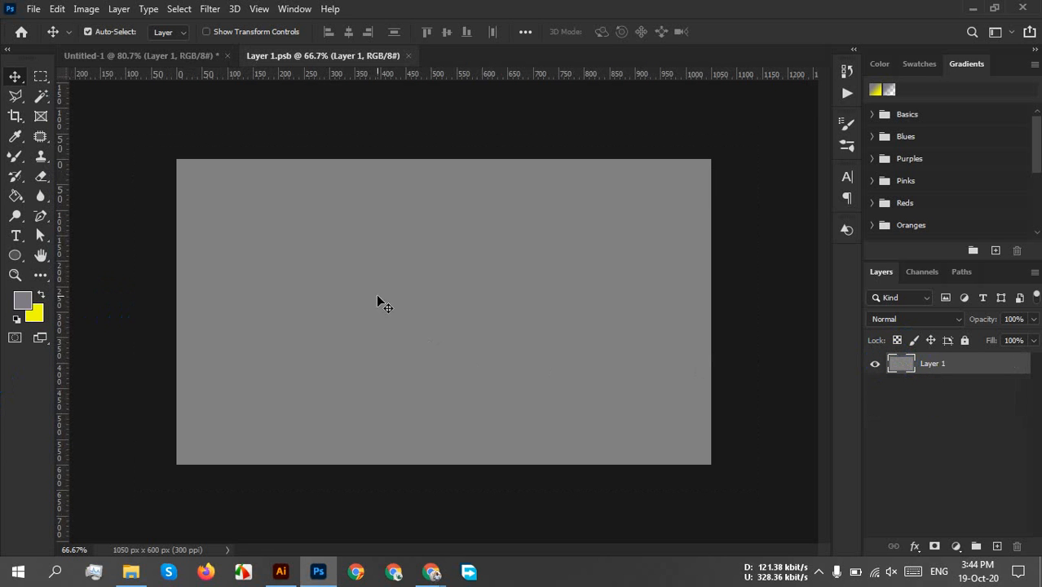
click(21, 307)
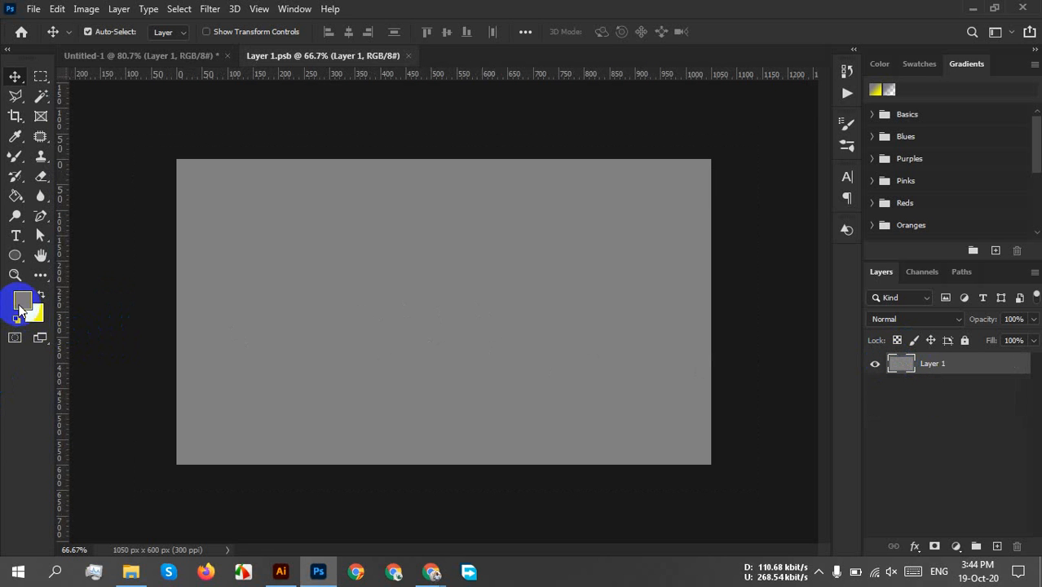
drag(799, 187, 849, 136)
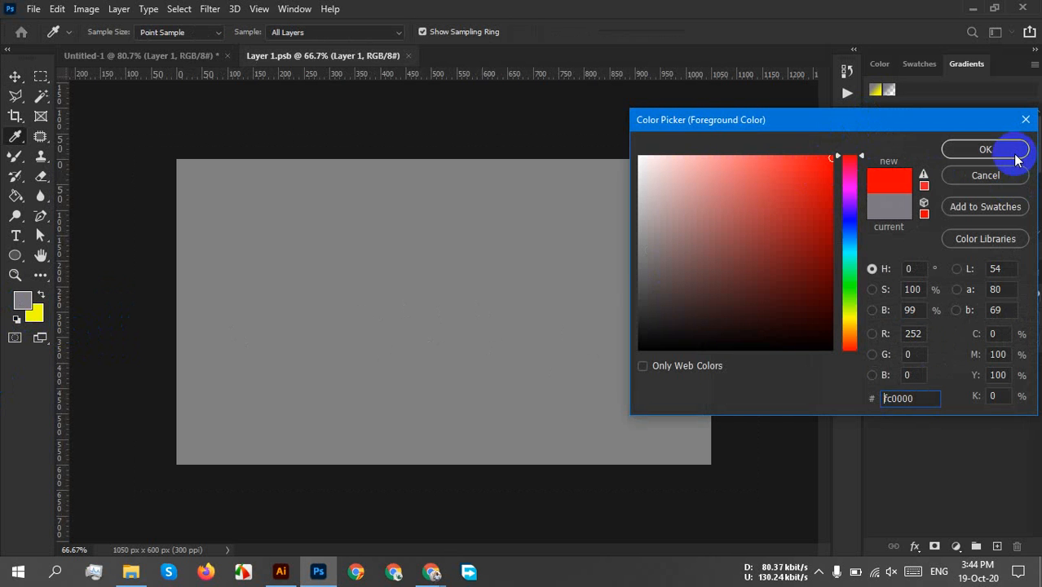
click(983, 151)
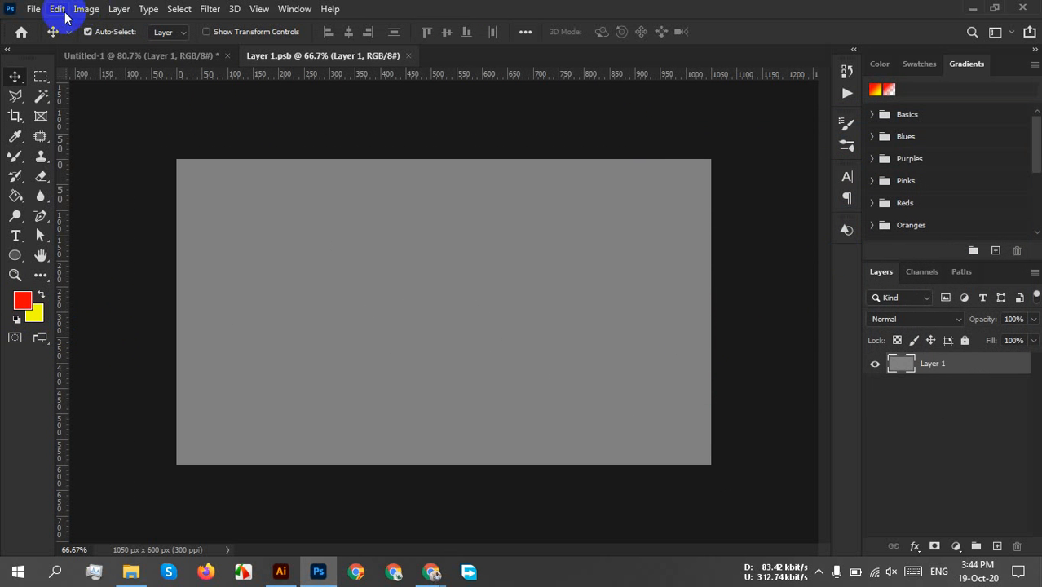
Fill the smart object's layer with the foreground color at 100% opacity, then save and close Layer 1.psb
key(shift+F5)
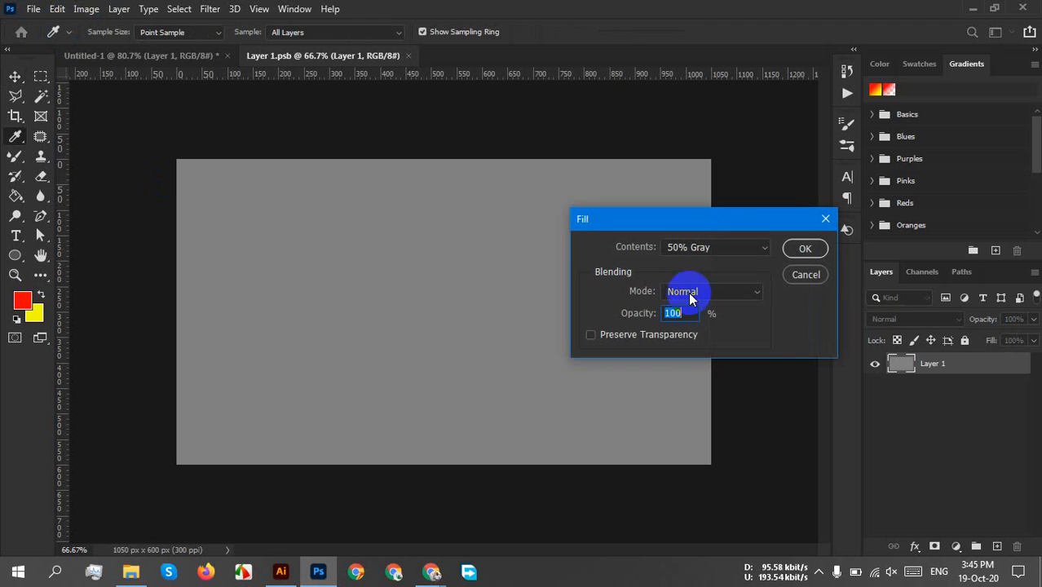
click(754, 248)
click(699, 261)
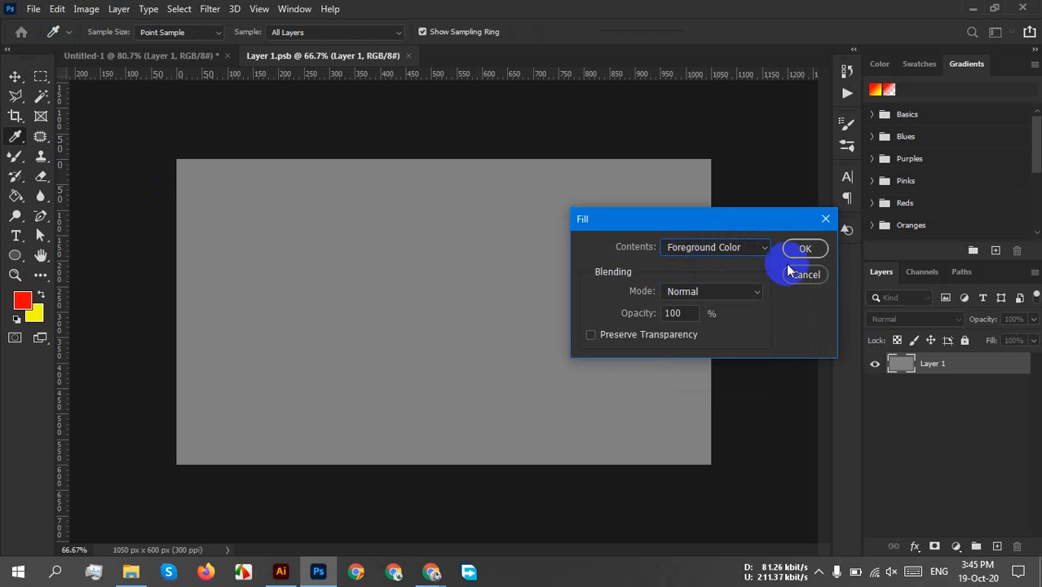
click(803, 250)
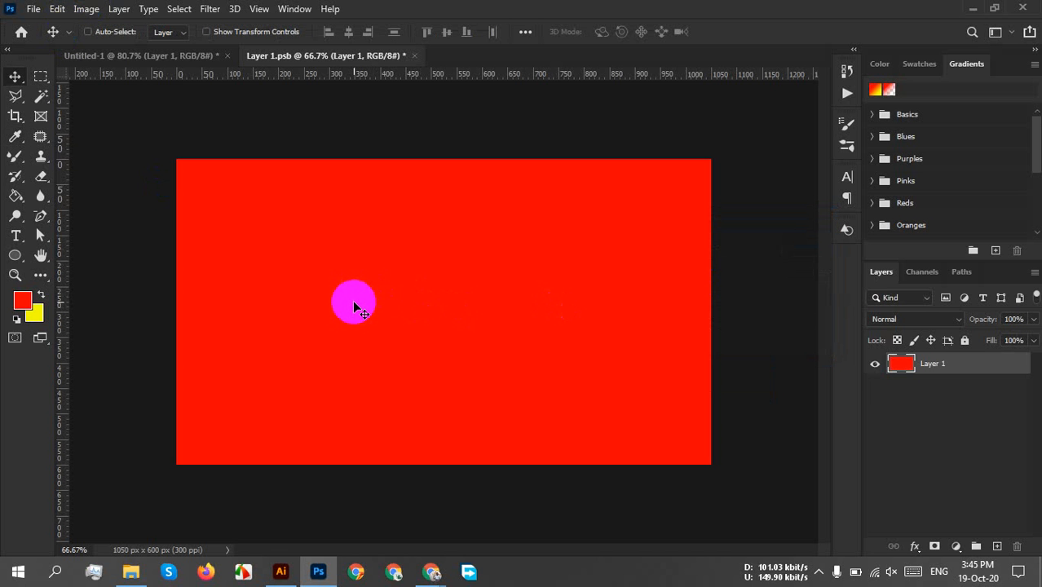
key(ctrl+s)
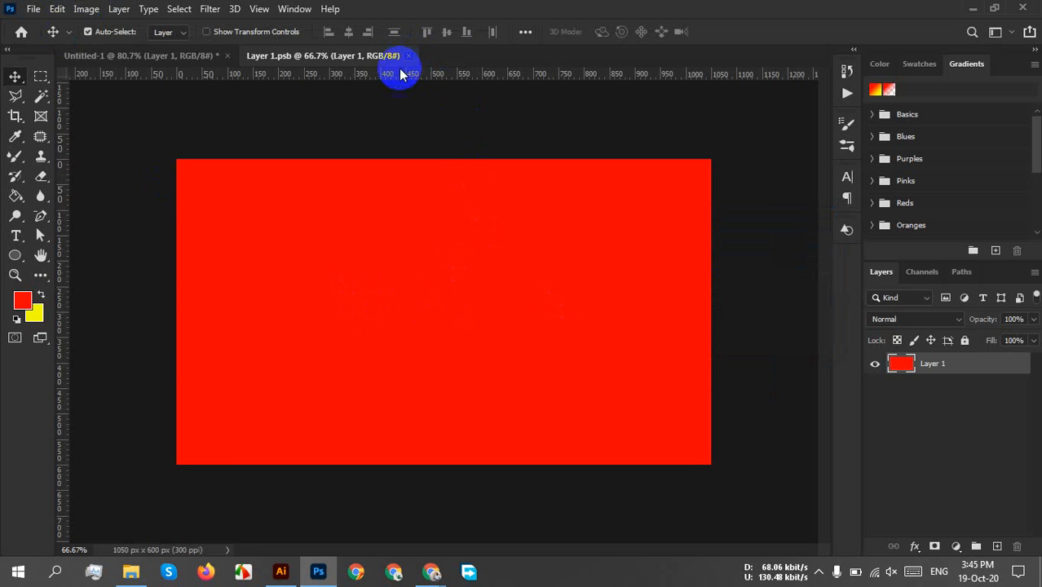
click(407, 55)
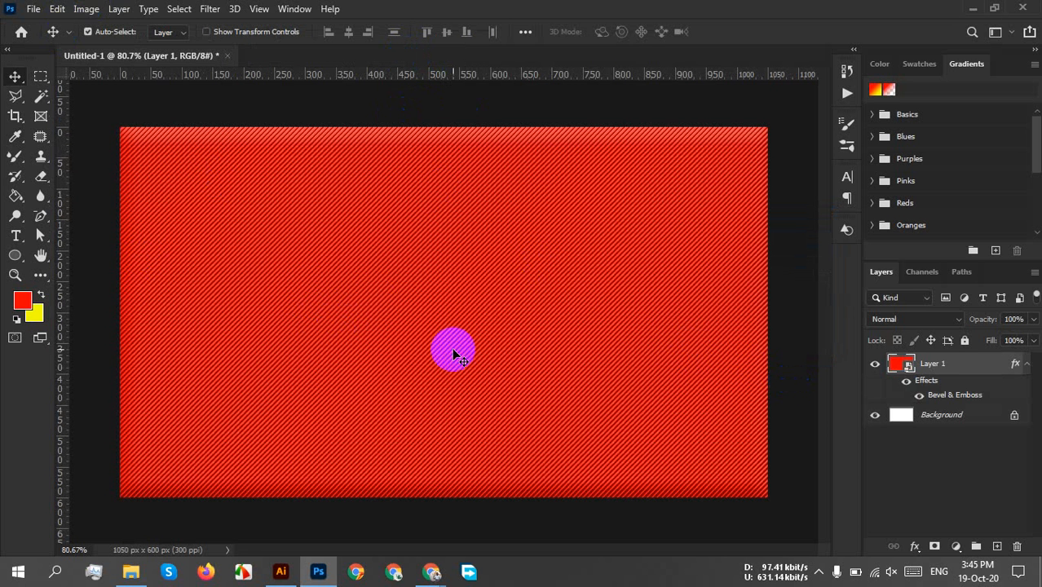
Reopen the Layer 1 smart object, fill it with the yellow background color, save it, and check the result in Untitled-1
click(896, 363)
double_click(897, 365)
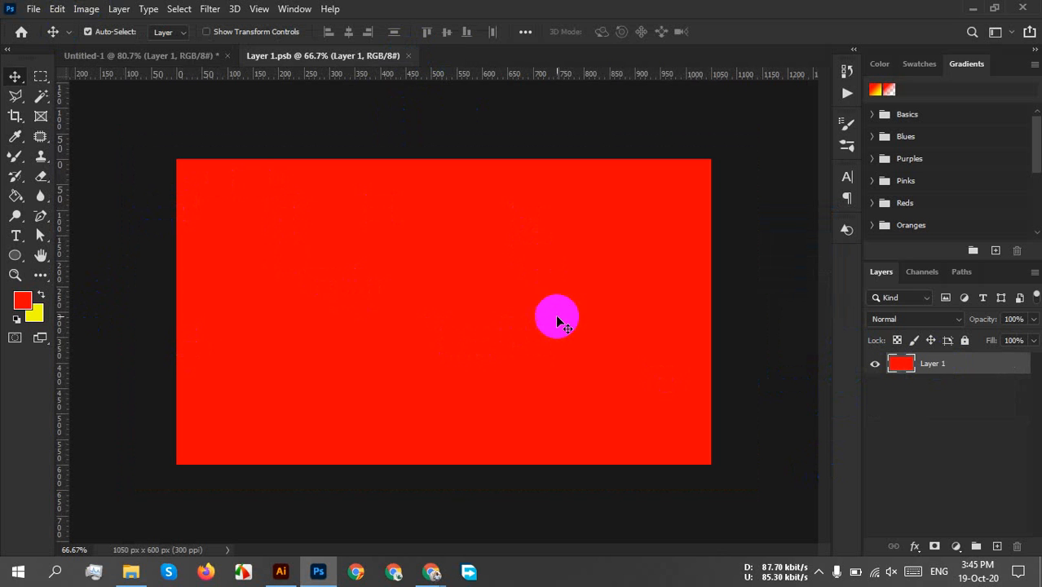
key(shift+F5)
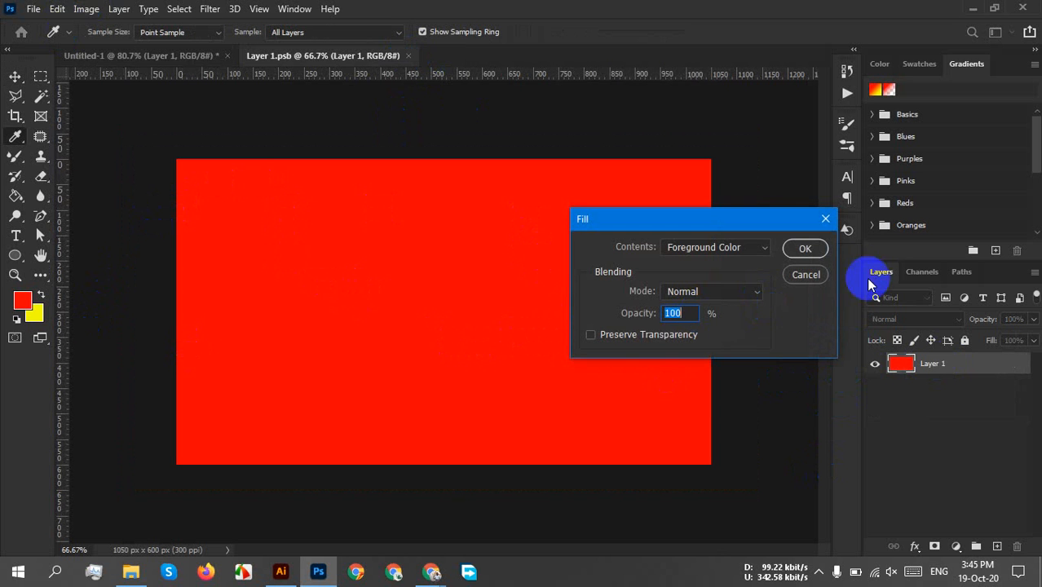
click(714, 247)
click(699, 275)
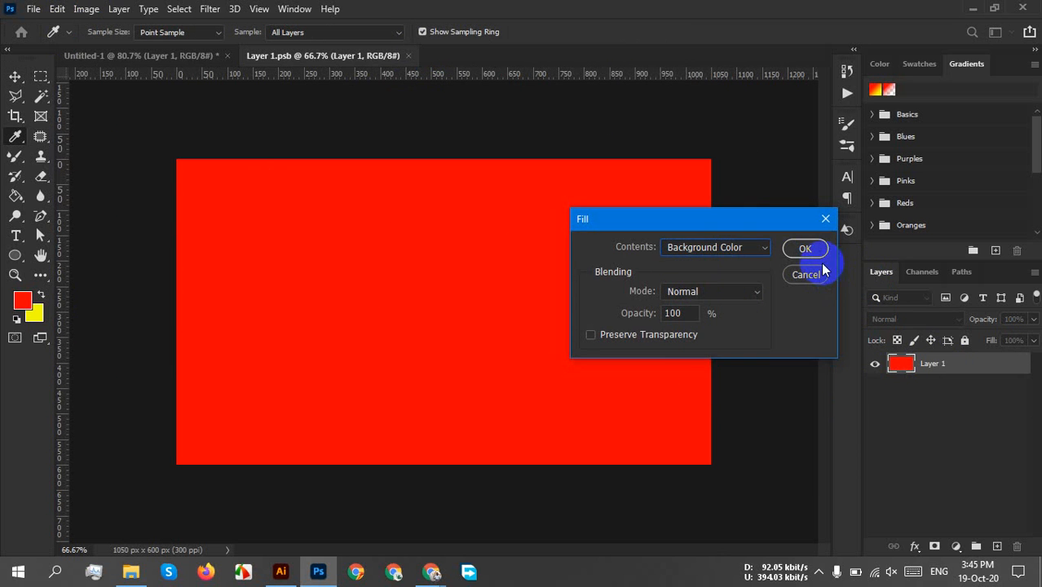
click(804, 248)
key(v)
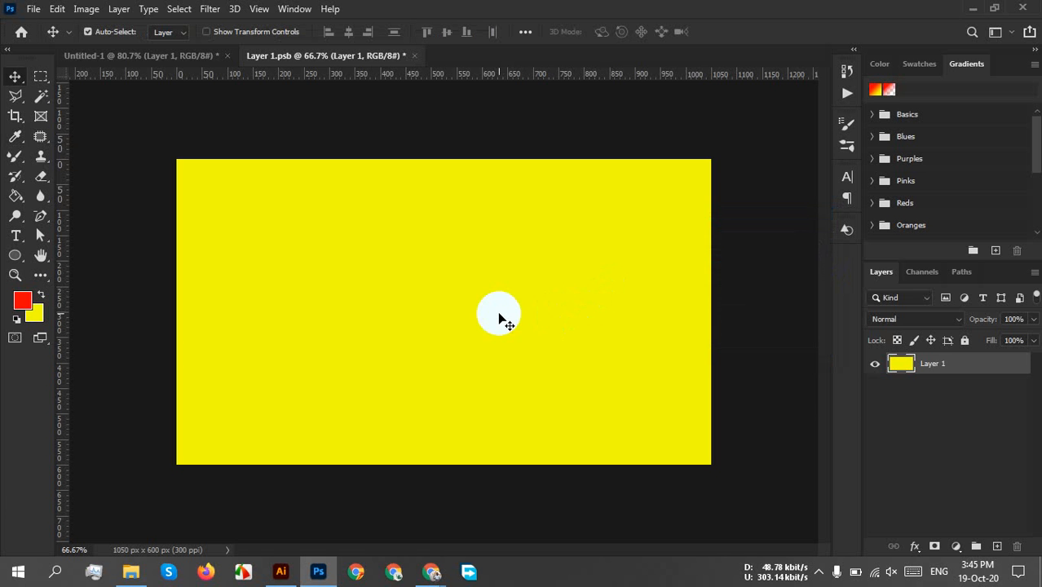
key(ctrl+s)
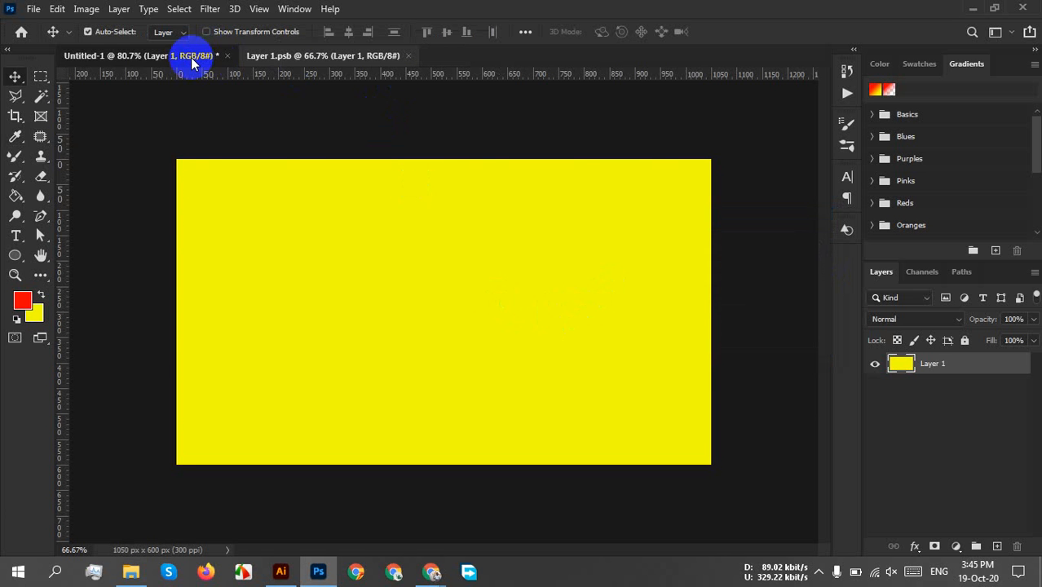
click(192, 61)
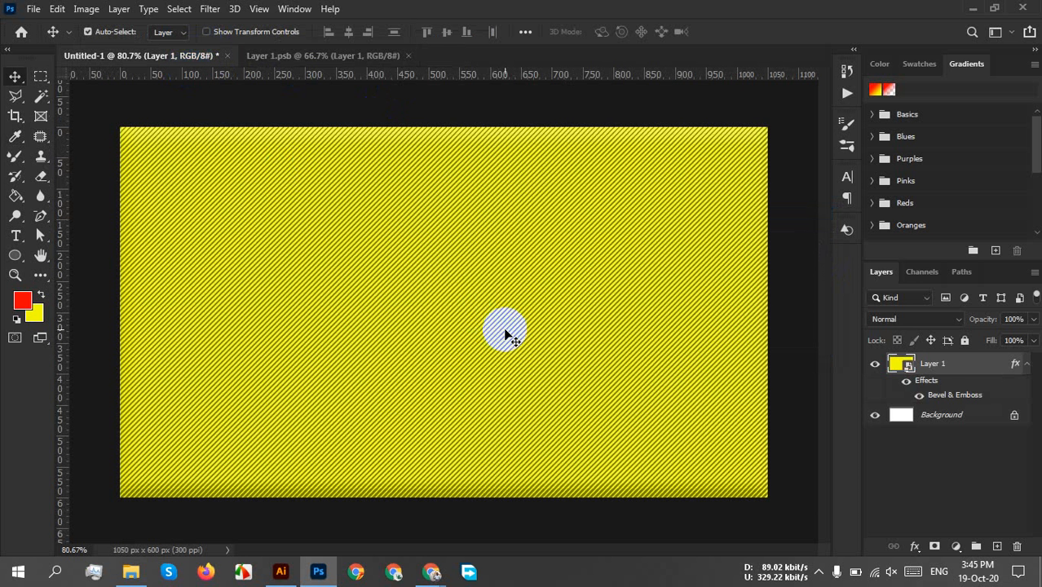
Return to Layer 1.psb and set the foreground color to blue (2400ff)
click(284, 56)
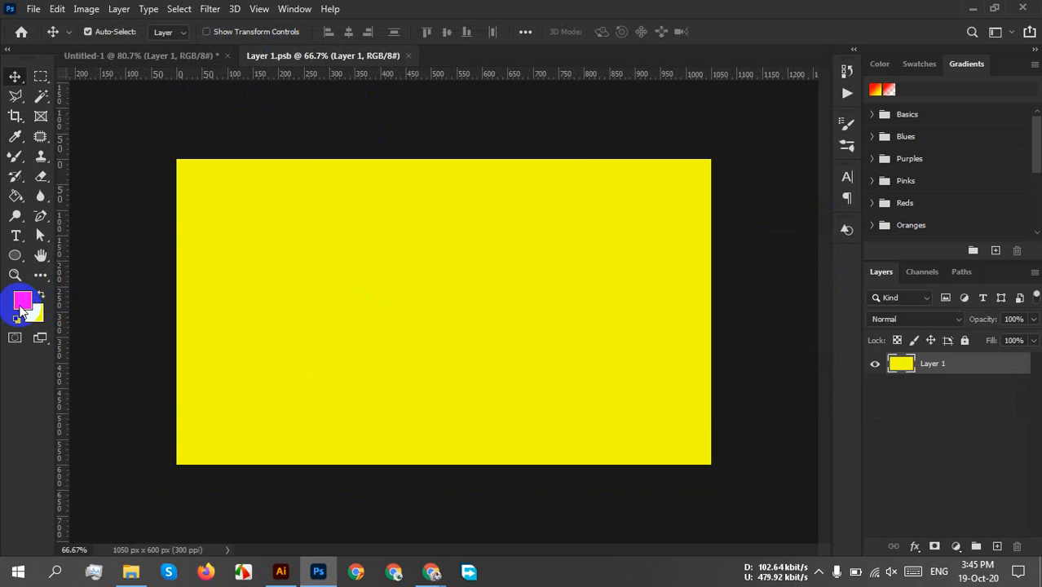
click(22, 310)
click(806, 324)
click(855, 232)
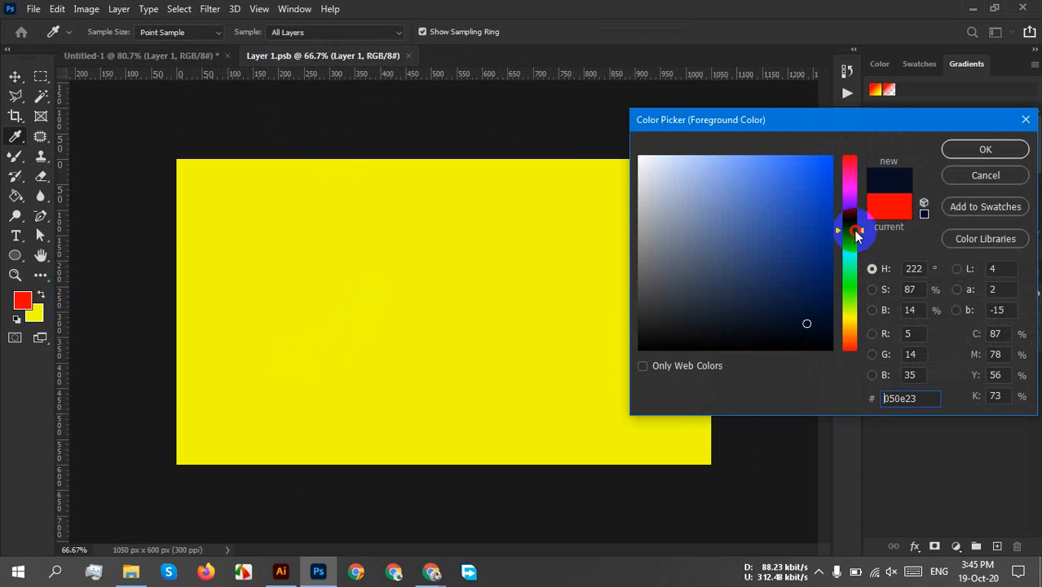
drag(856, 236, 854, 216)
drag(808, 179, 865, 140)
click(989, 153)
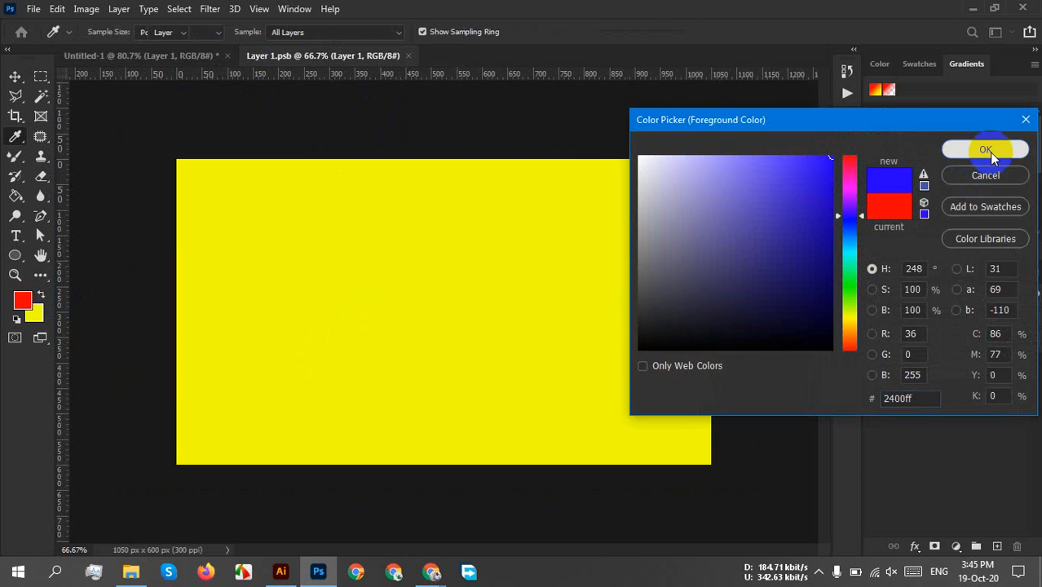
Set the background color to dark green (00a604)
click(34, 313)
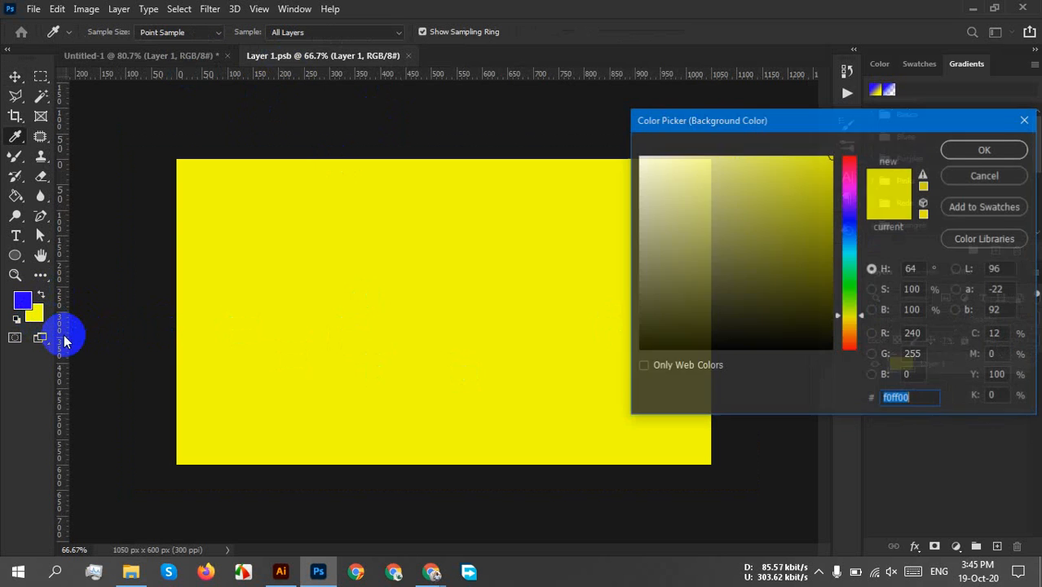
click(851, 287)
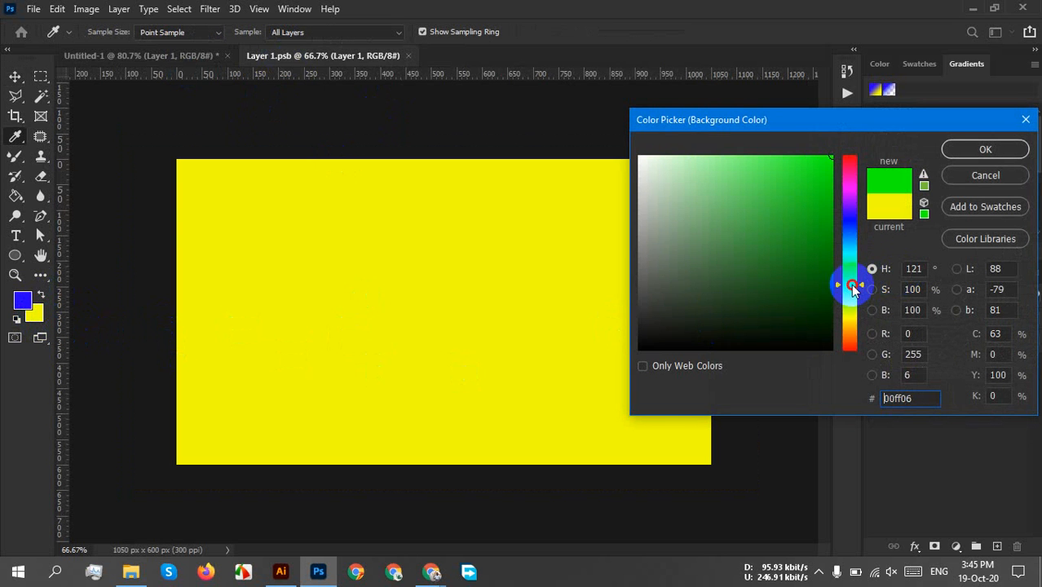
drag(838, 151, 842, 231)
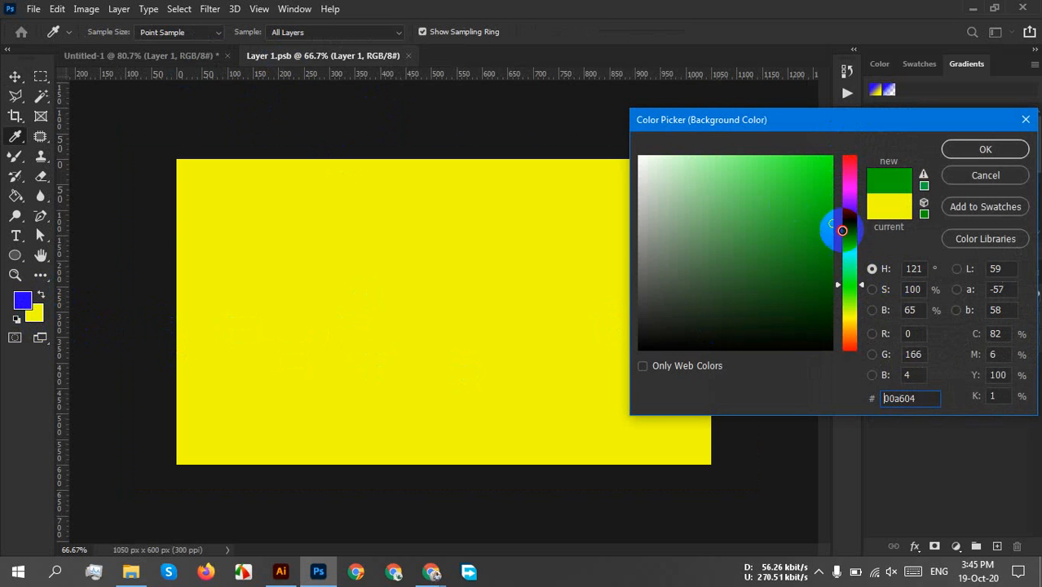
click(985, 149)
Fill Layer 1 of the smart object document with the green background color in Normal mode at 100% opacity
key(v)
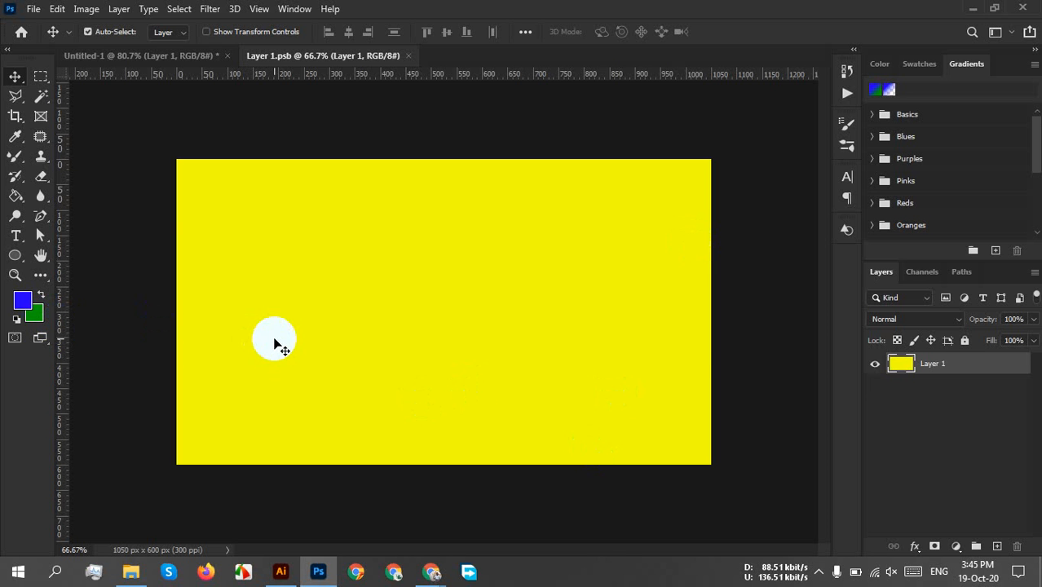
key(shift+BackSpace)
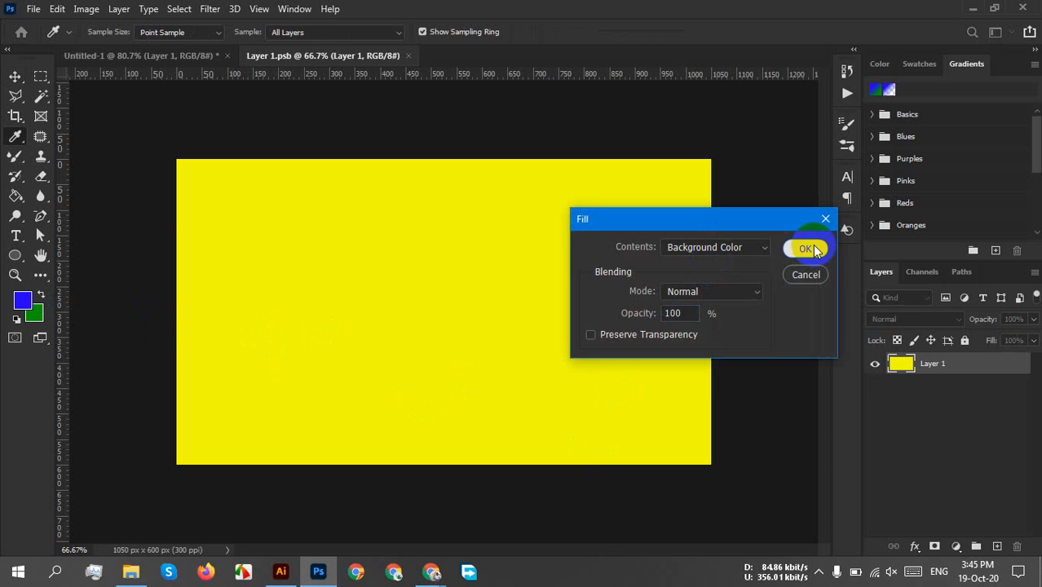
click(803, 248)
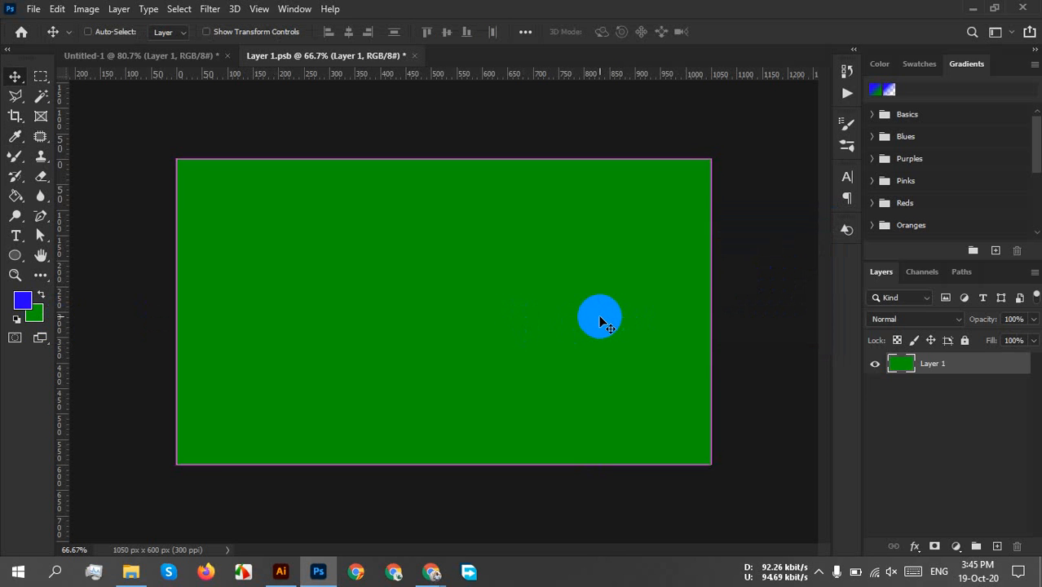
Save the green smart object document, check the result in Untitled-1, and return to Layer 1.psb
click(137, 57)
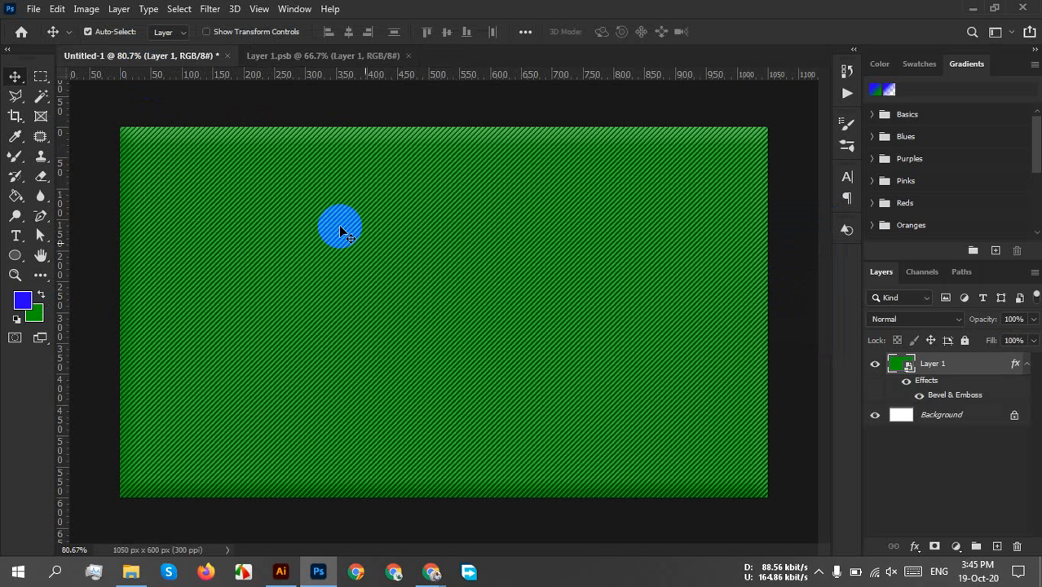
click(336, 57)
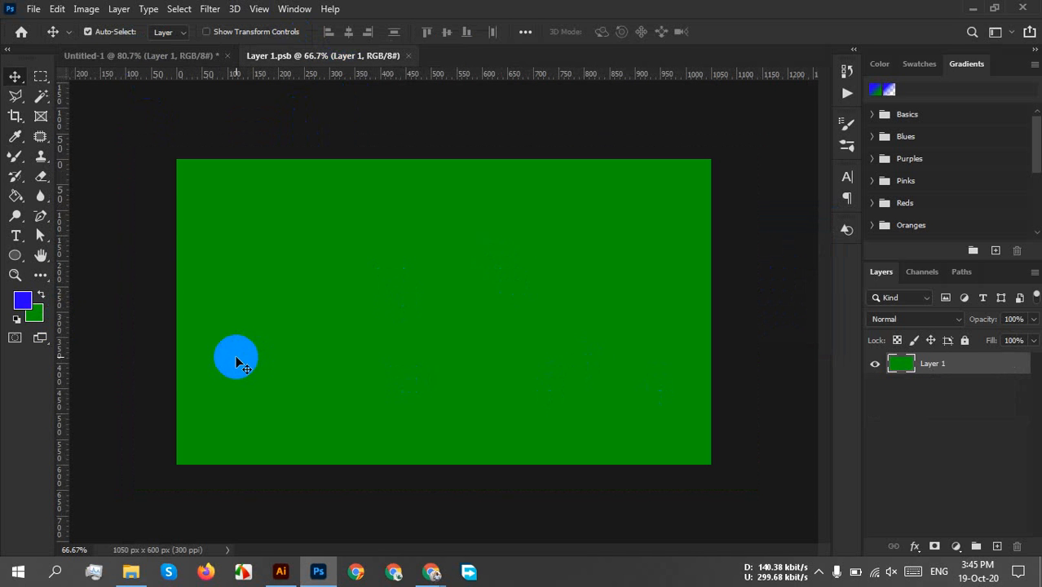
Swap the foreground and background colors, fill Layer 1 with the blue background color at 100% opacity, and save and close Layer 1.psb
key(x)
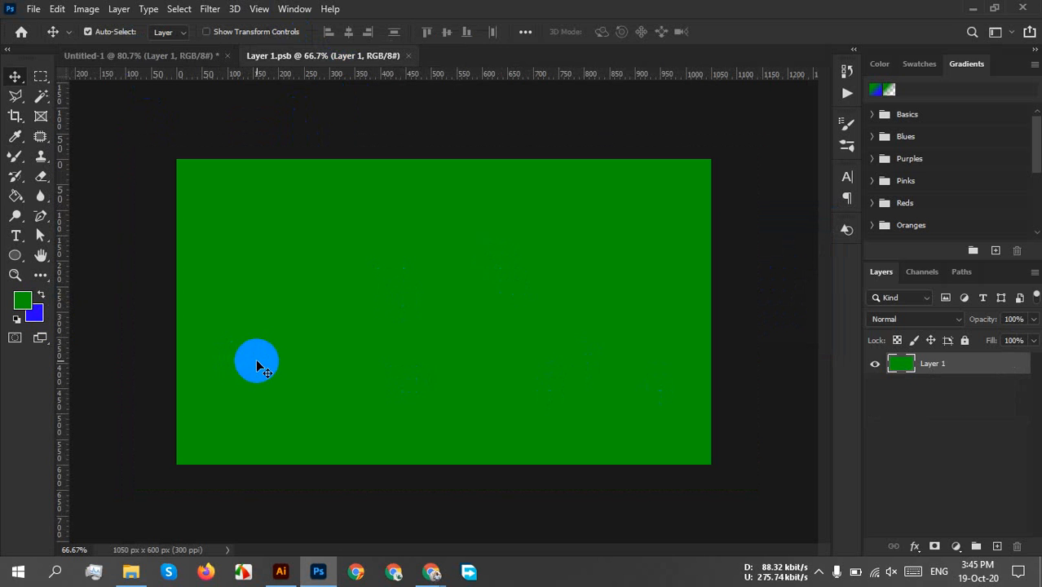
key(i)
key(shift+F5)
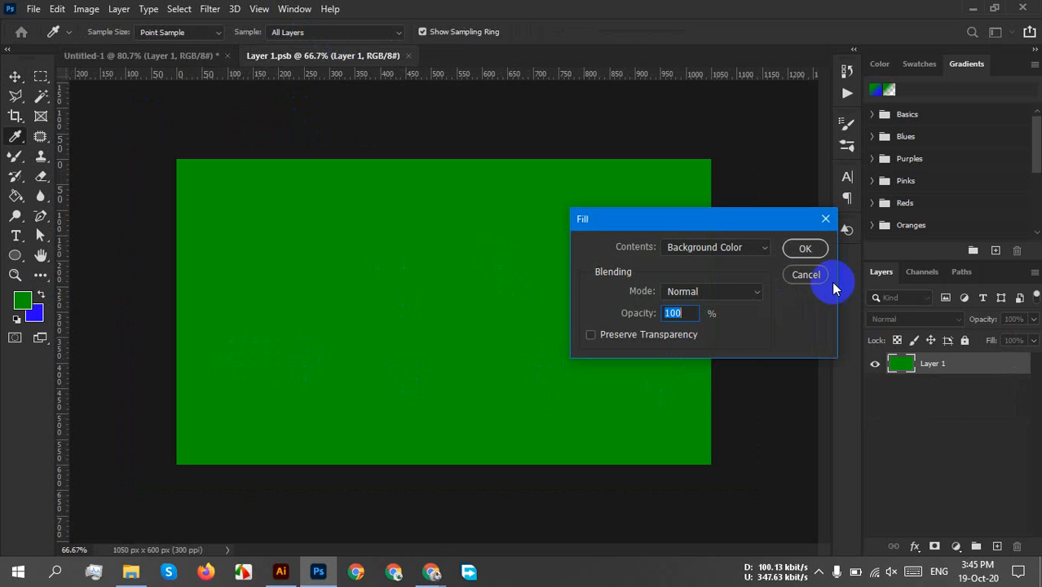
click(805, 250)
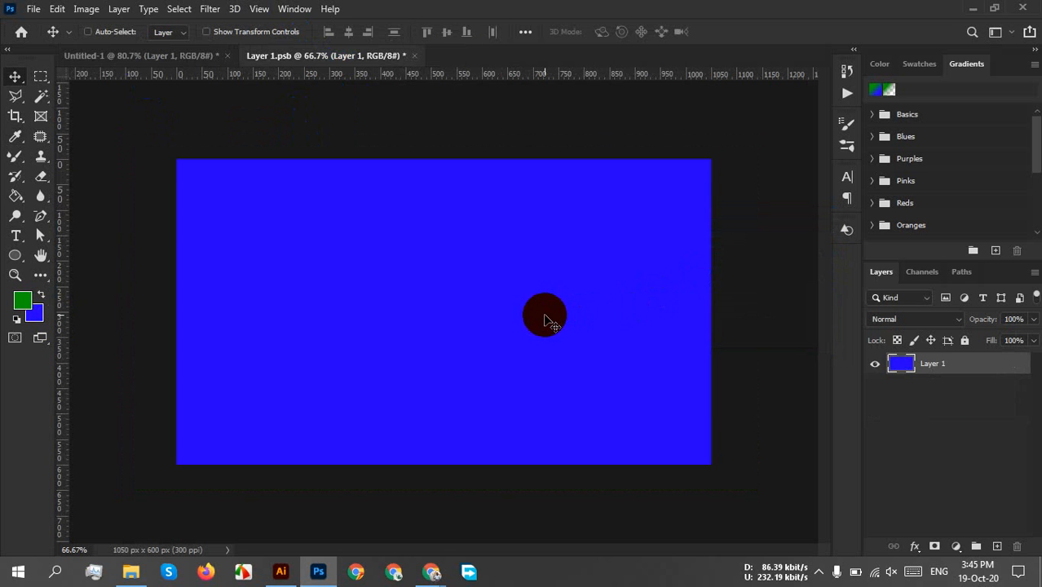
key(ctrl+s)
click(407, 56)
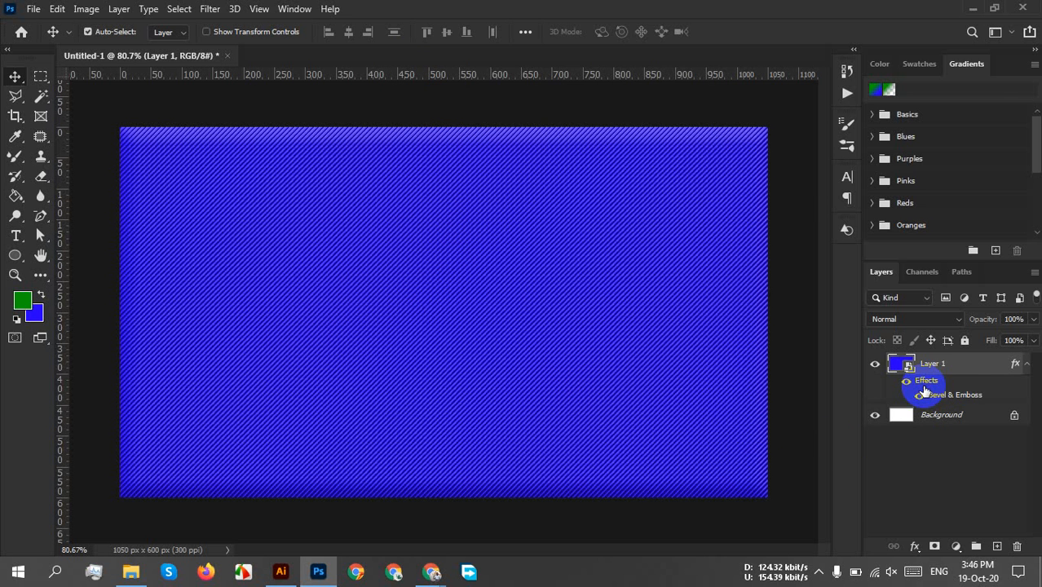
Review Layer 1's layer style blending options in Untitled-1 and accept them as they are
double_click(923, 390)
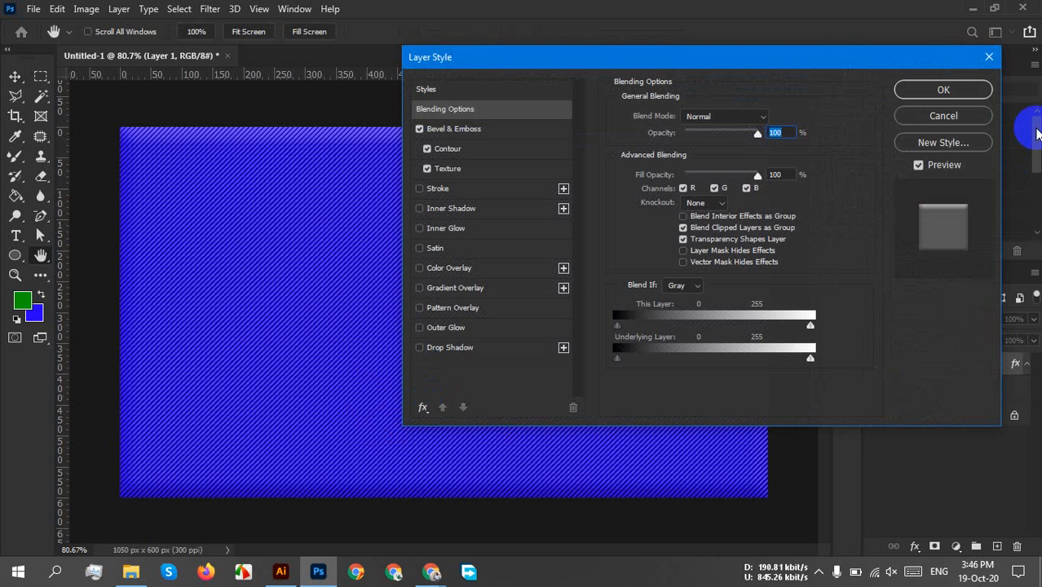
click(929, 91)
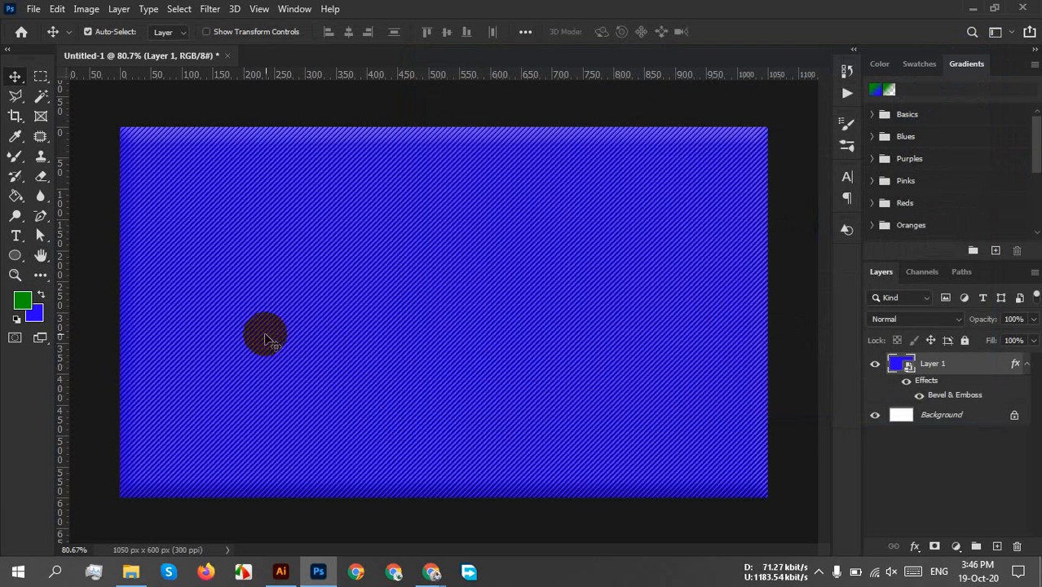
click(33, 9)
click(61, 194)
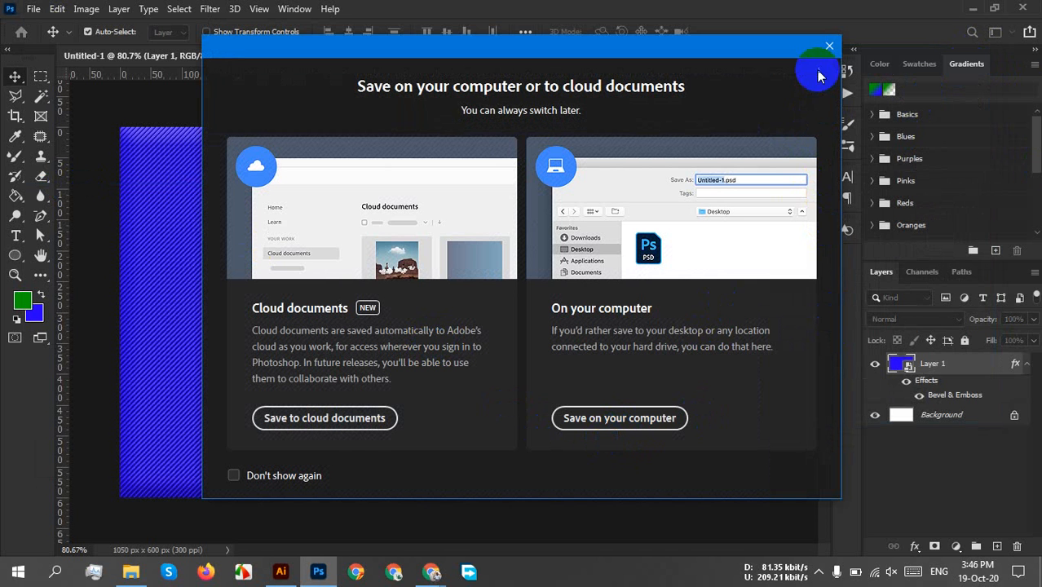
click(829, 46)
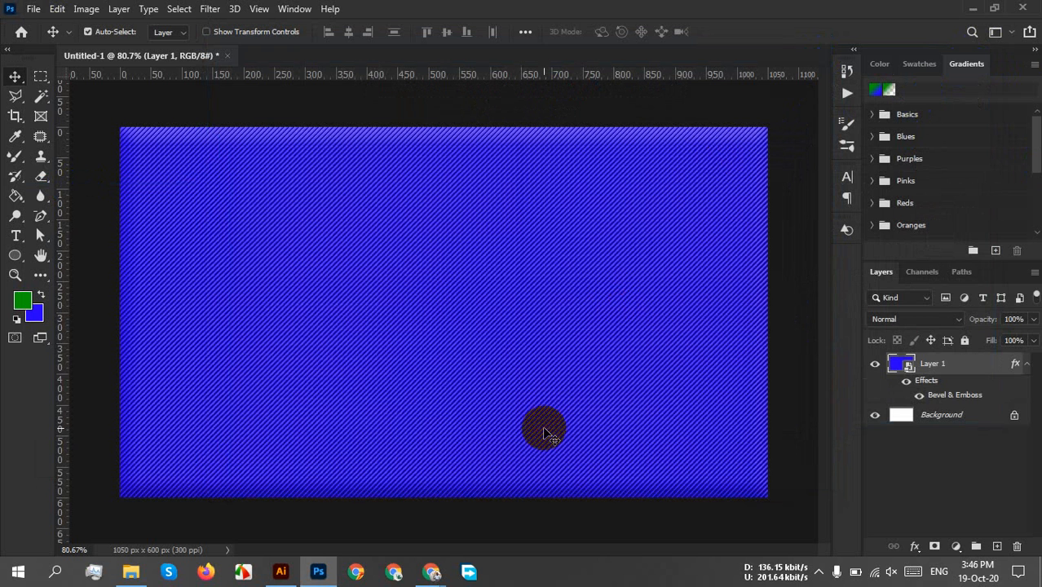
Open the Layer 1 smart object contents, switch to the Google Meet window to check the call, and return to Photoshop
double_click(894, 368)
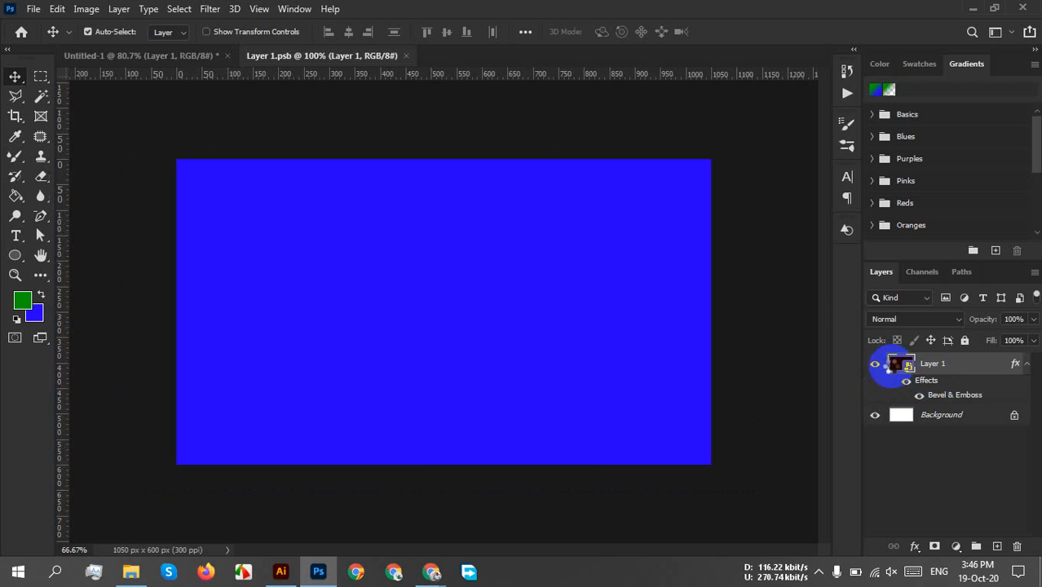
mouse_move(432, 571)
click(392, 531)
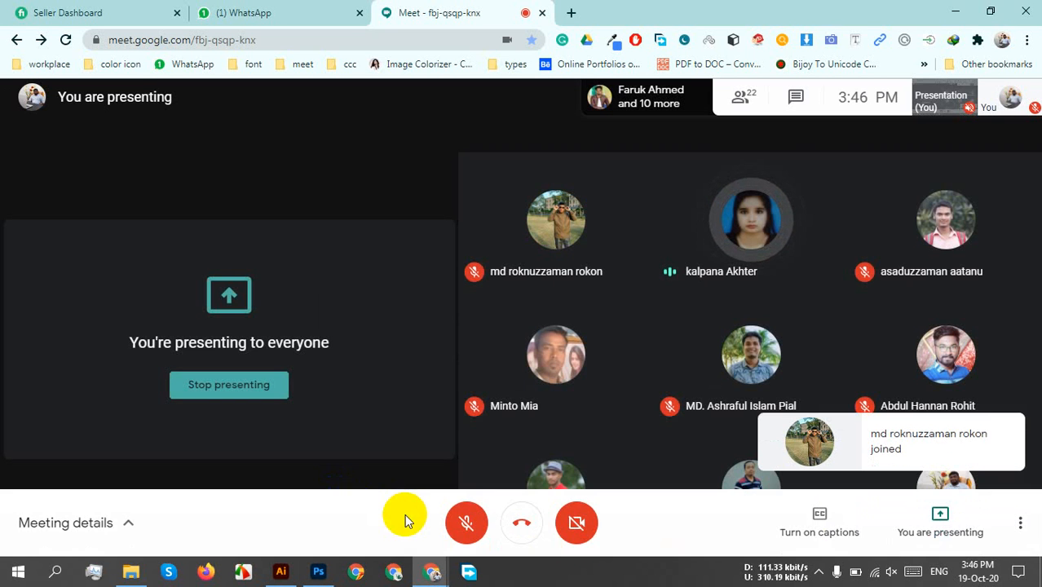
click(319, 569)
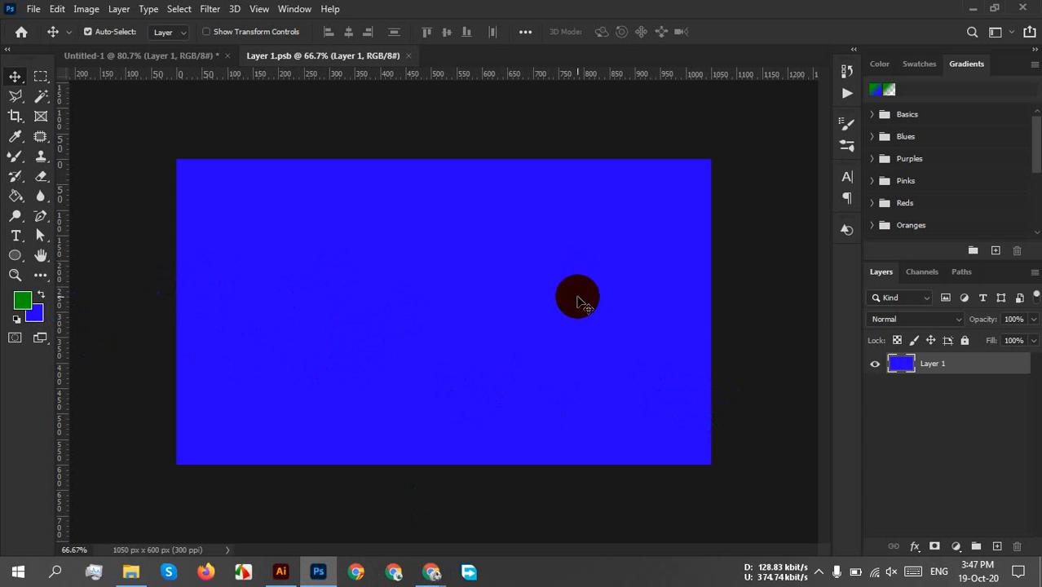
Show the Patterns panel, find its Legacy Patterns and More option, and close the panel
click(292, 9)
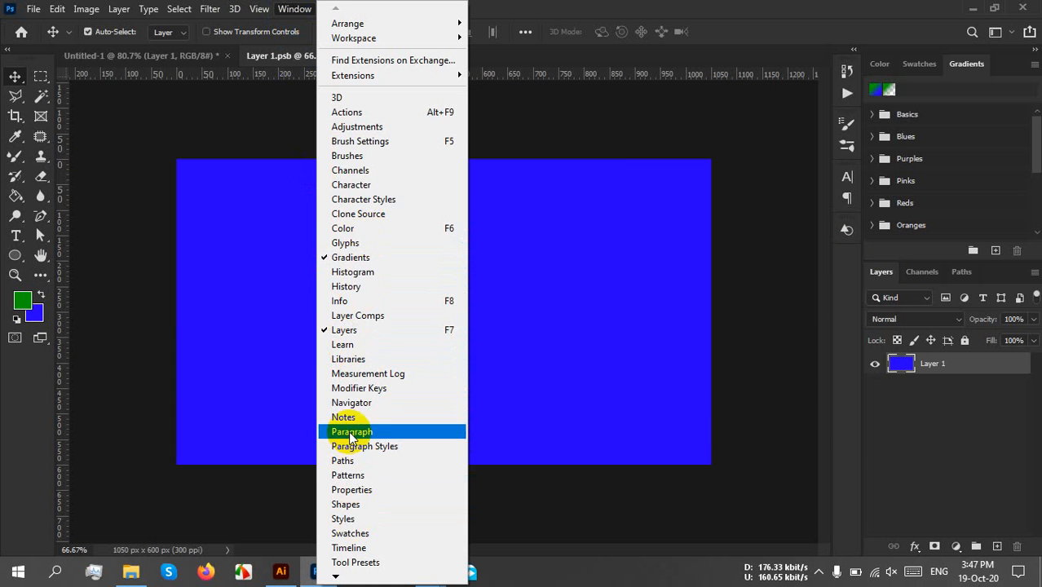
click(346, 479)
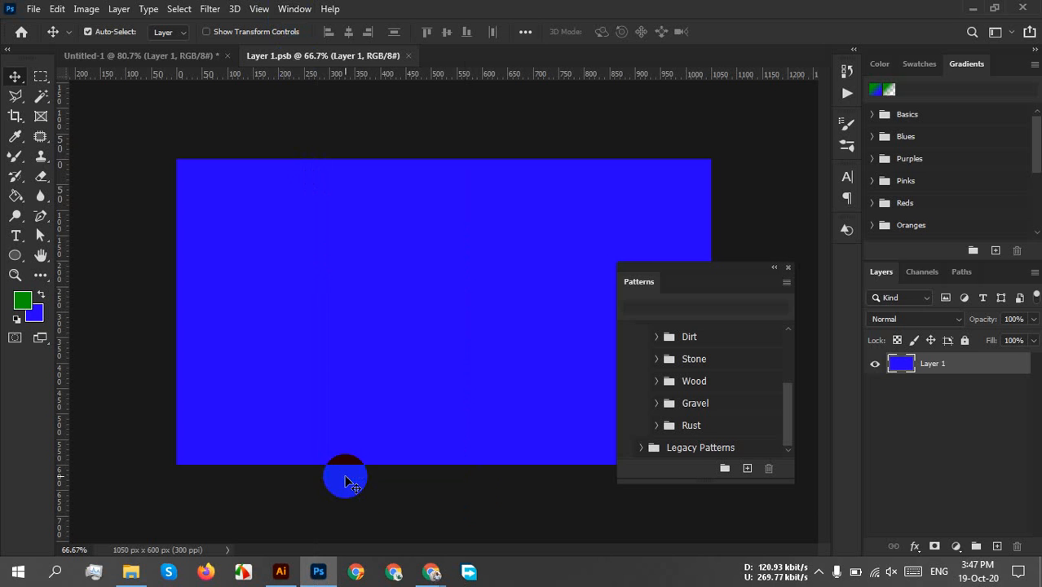
click(787, 286)
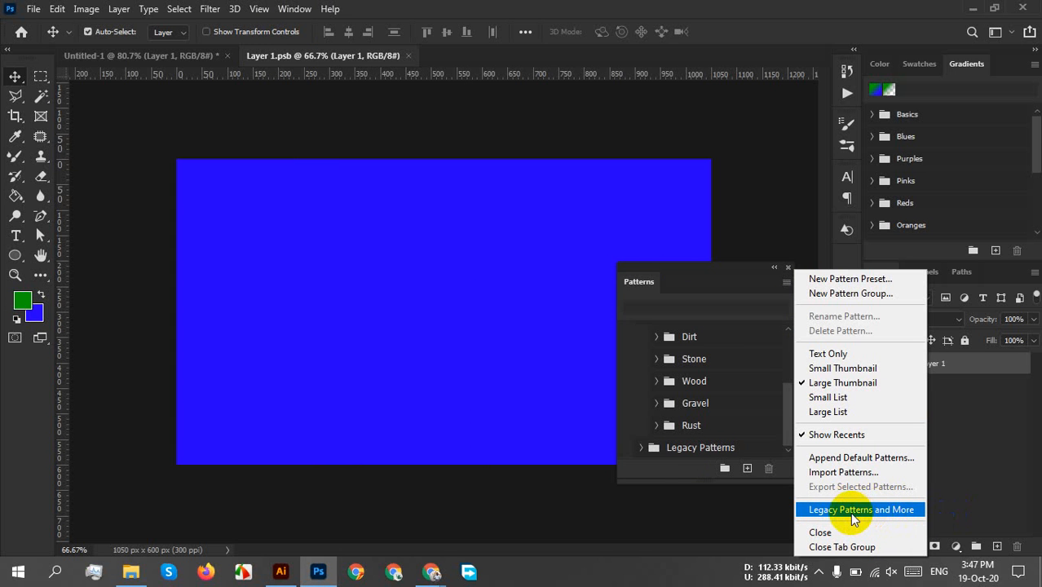
click(783, 440)
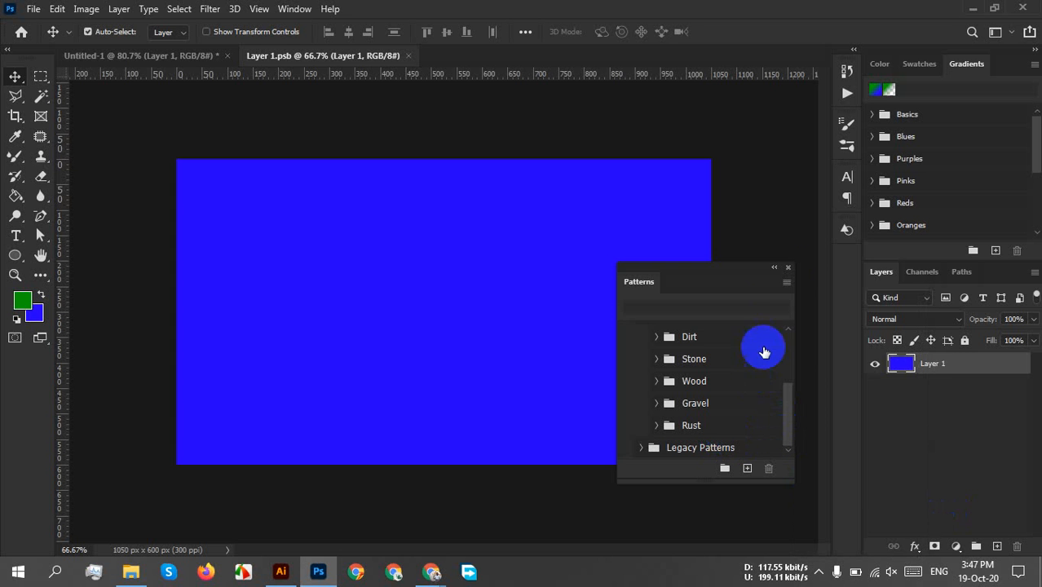
click(787, 269)
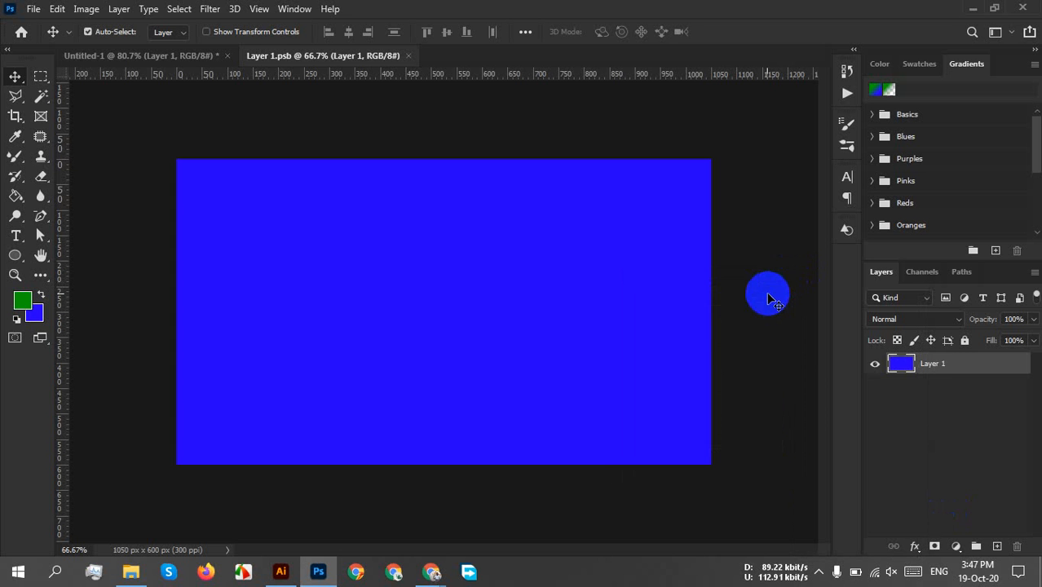
click(408, 55)
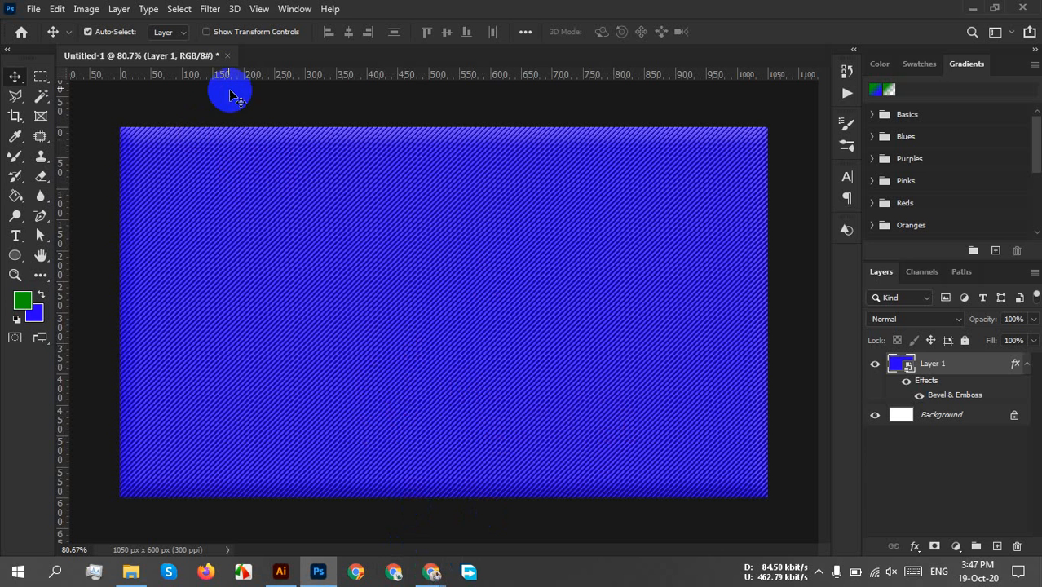
click(229, 56)
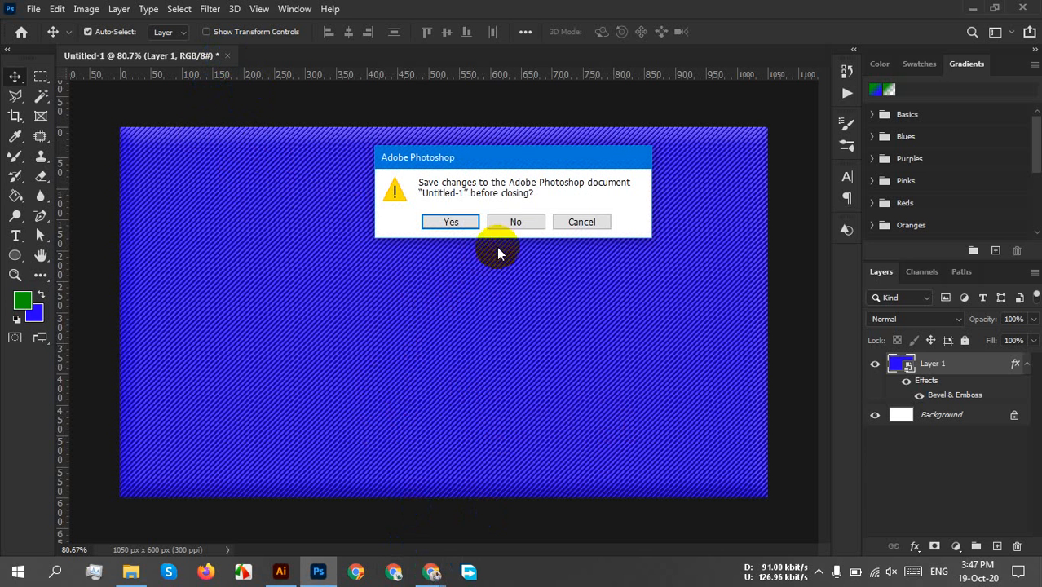
click(605, 220)
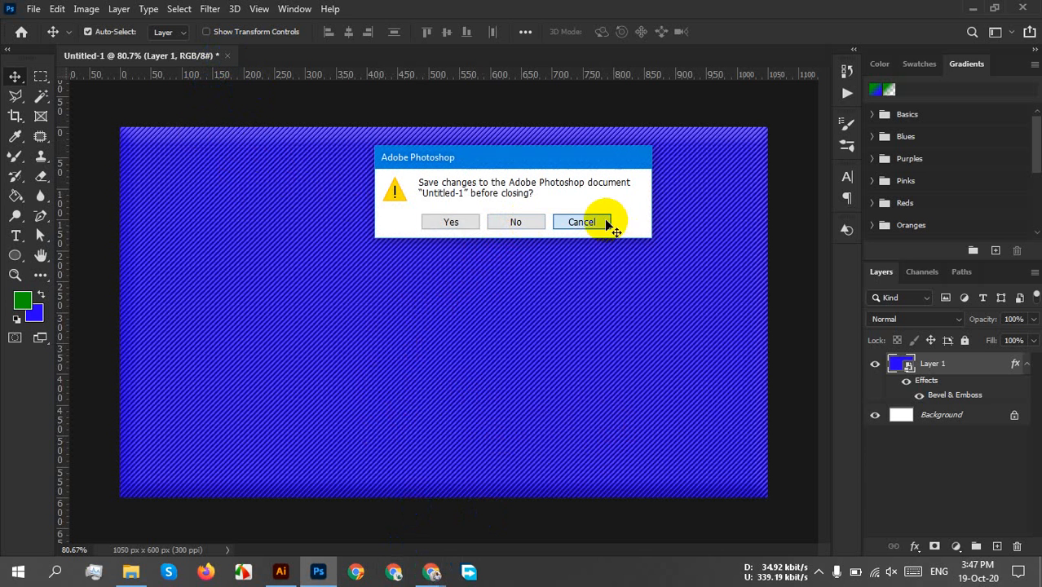
click(33, 9)
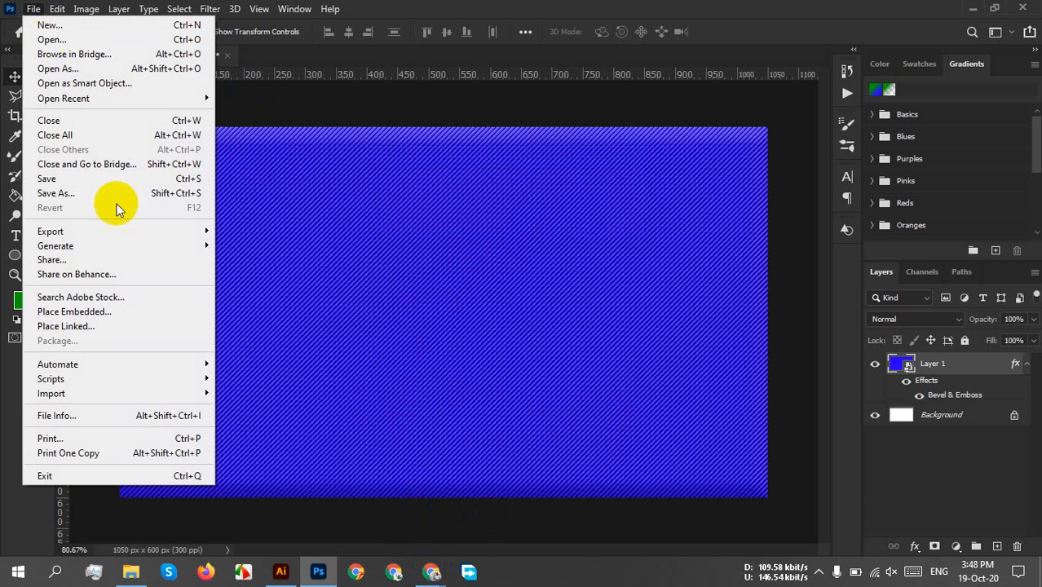
click(412, 241)
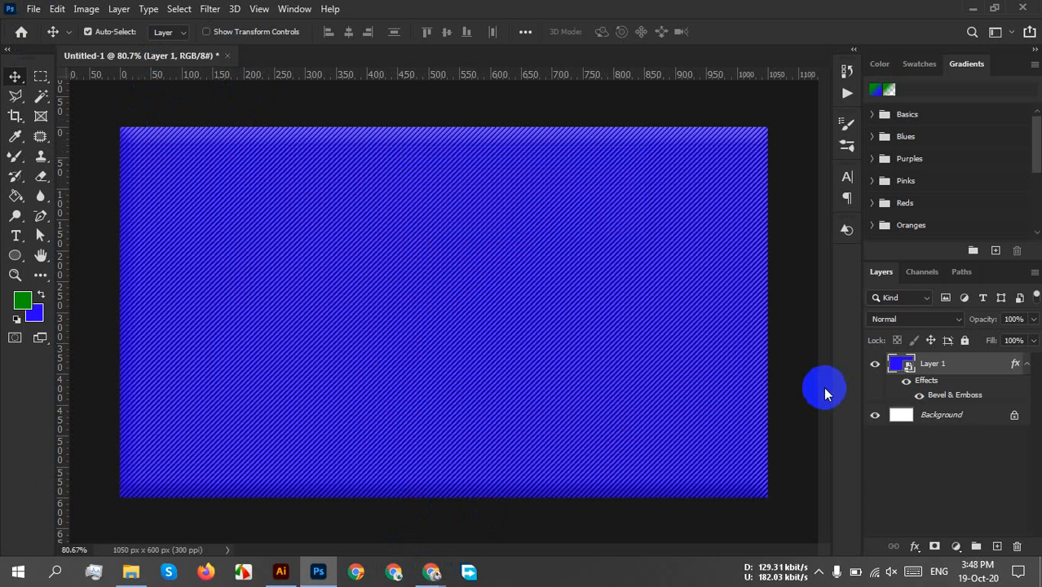
Reopen the Layer 1 smart object contents and activate the Gradient tool
double_click(910, 368)
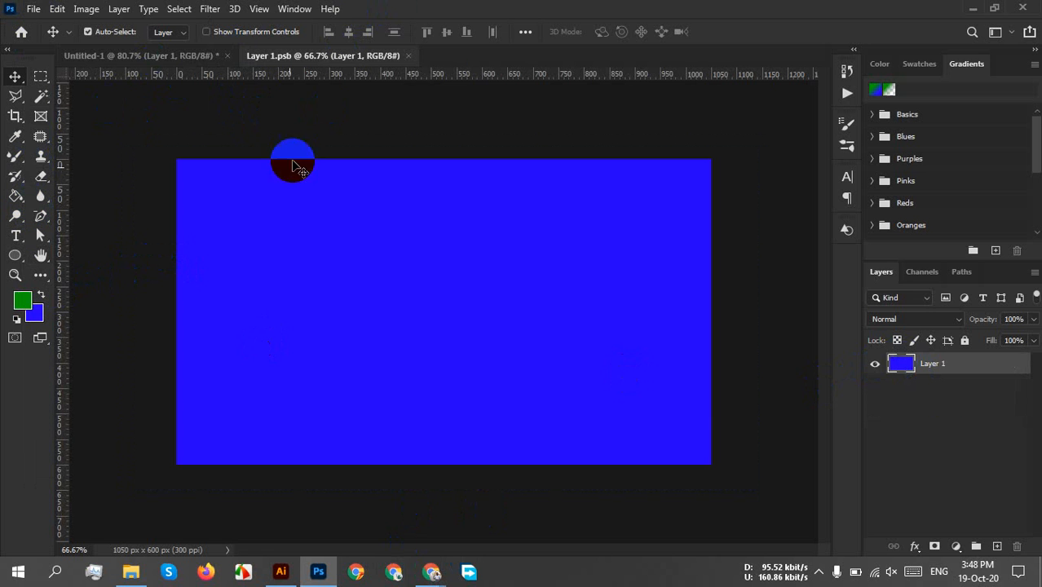
click(15, 196)
right_click(15, 196)
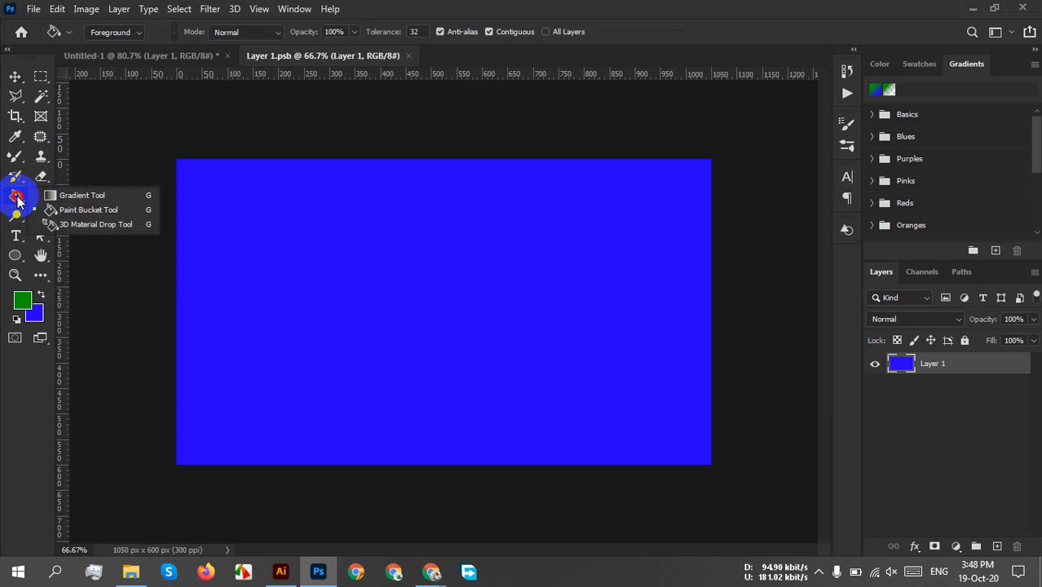
click(84, 196)
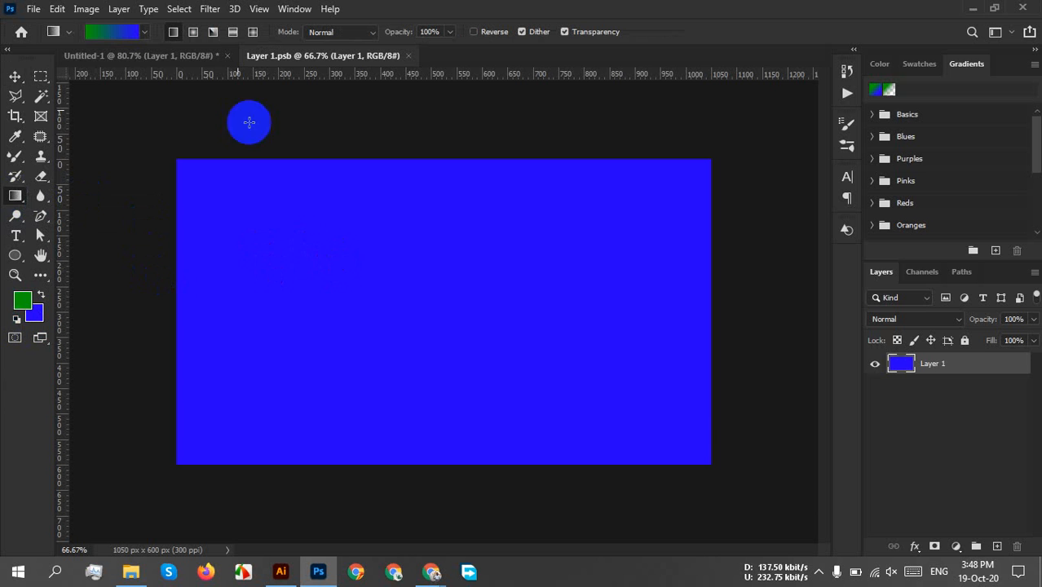
Browse the gradient presets and choose the orange-to-pink-to-purple one at the end of the Reds group
click(144, 33)
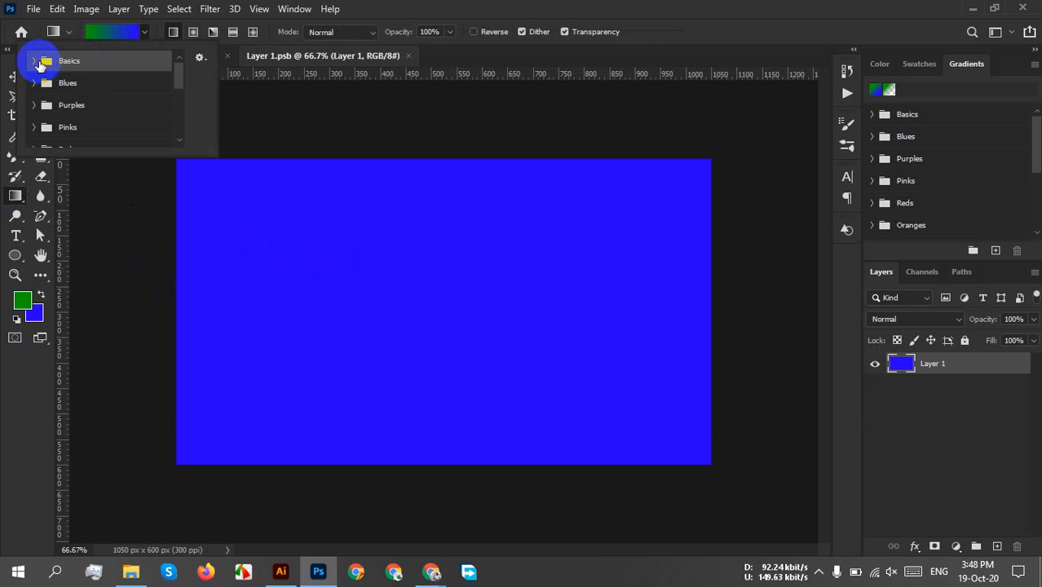
click(34, 62)
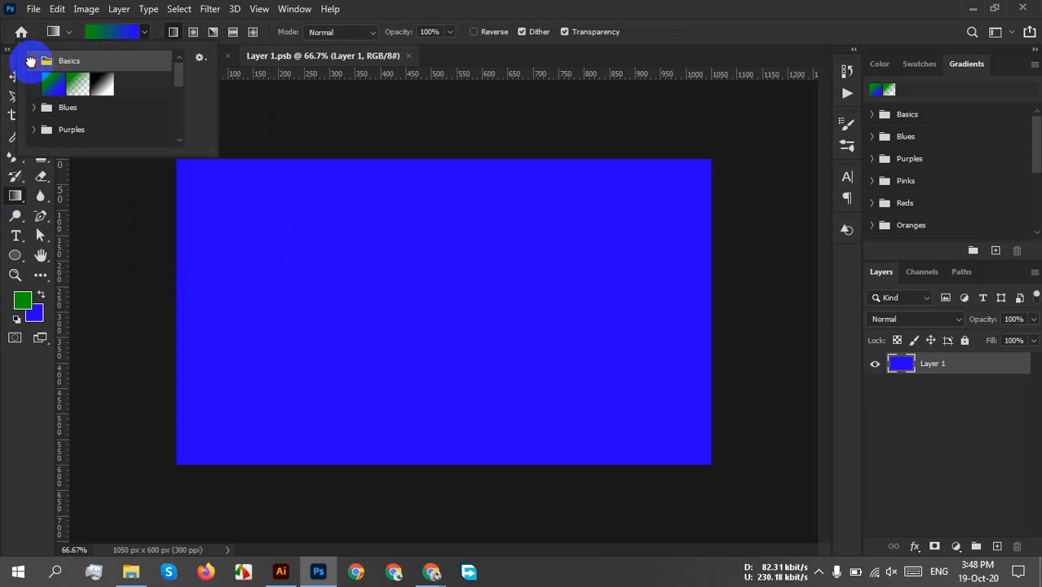
click(30, 62)
scroll(57, 98, down, 2)
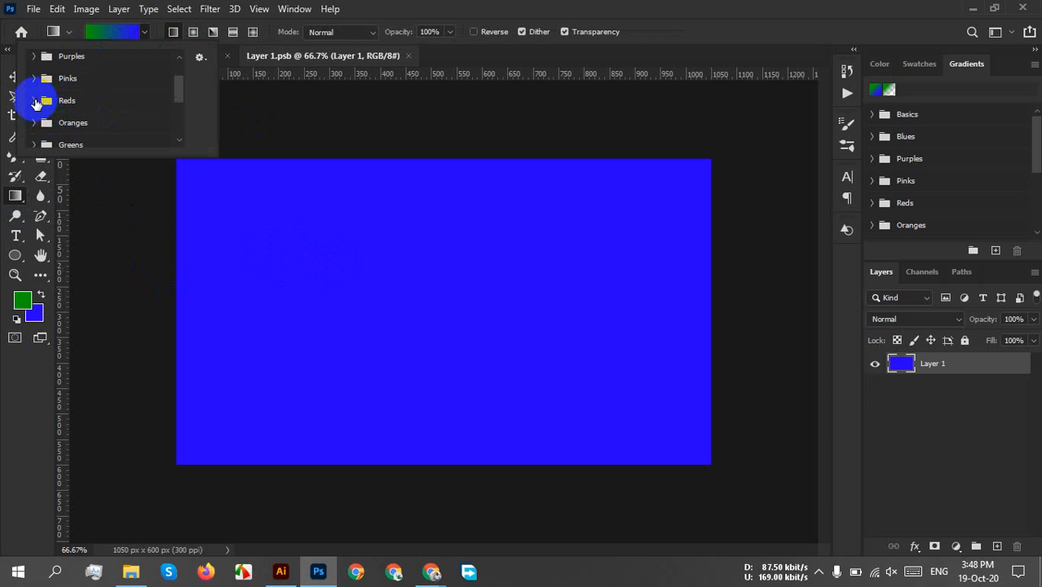
click(35, 101)
scroll(82, 123, down, 1)
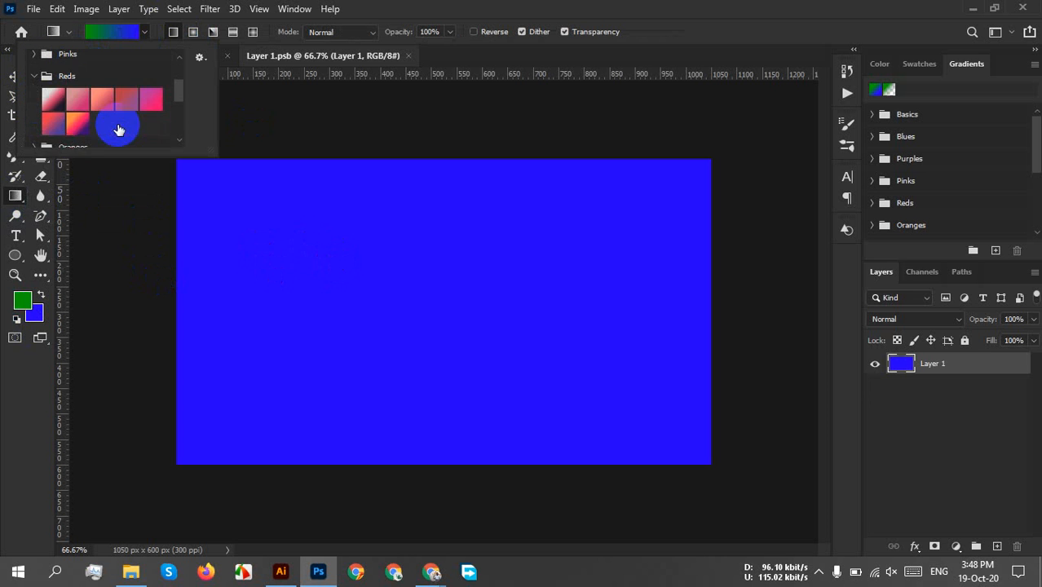
click(50, 99)
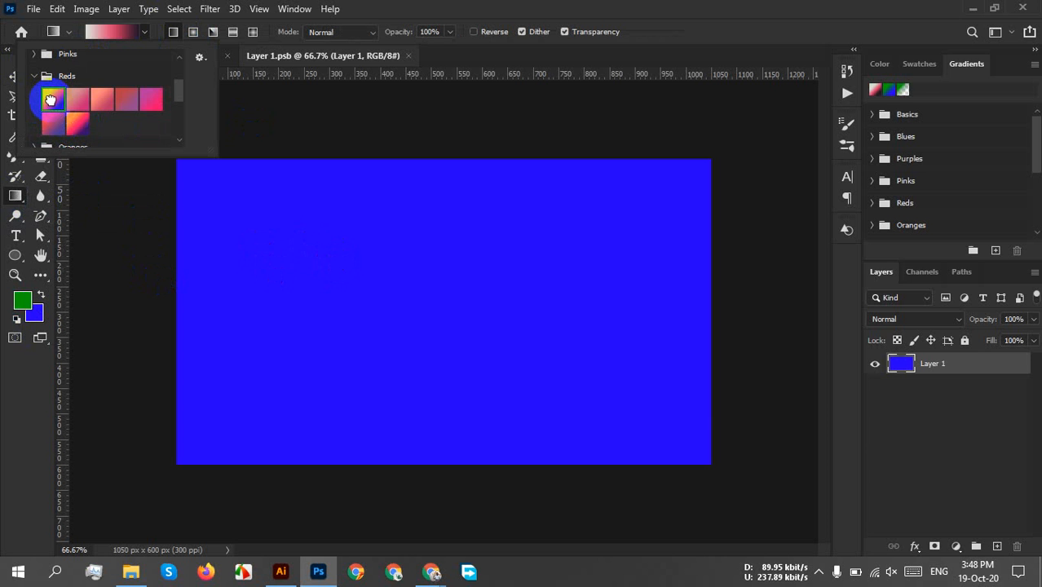
click(78, 125)
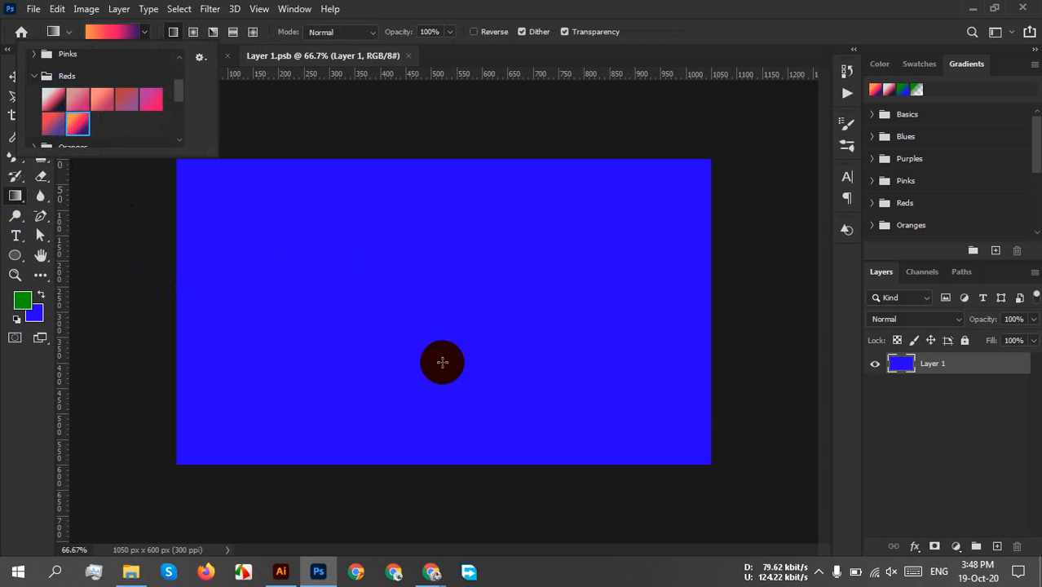
Try a very short diagonal linear gradient near the center of Layer 1 and undo it
drag(397, 310, 391, 299)
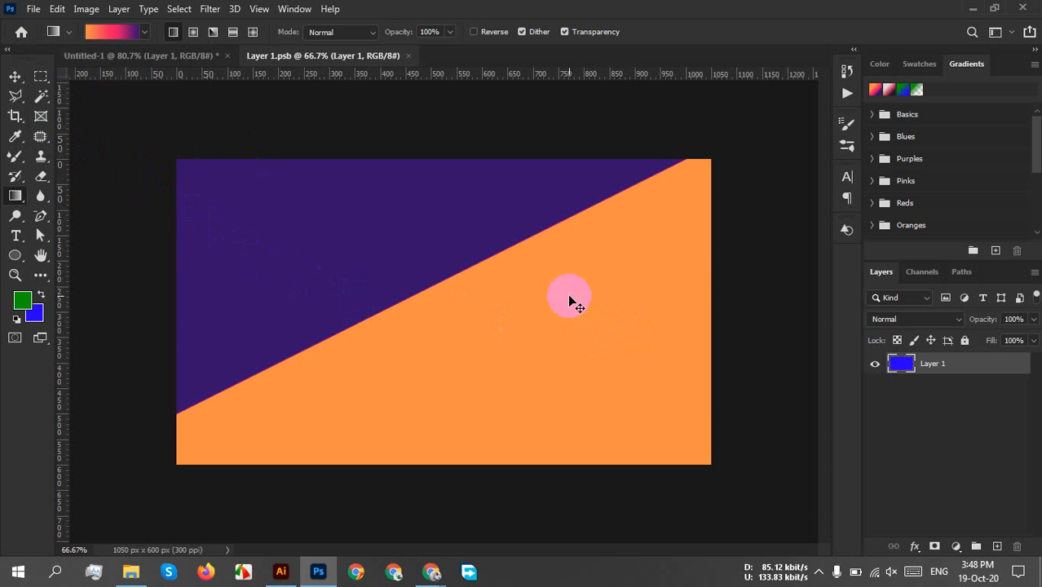
key(ctrl+z)
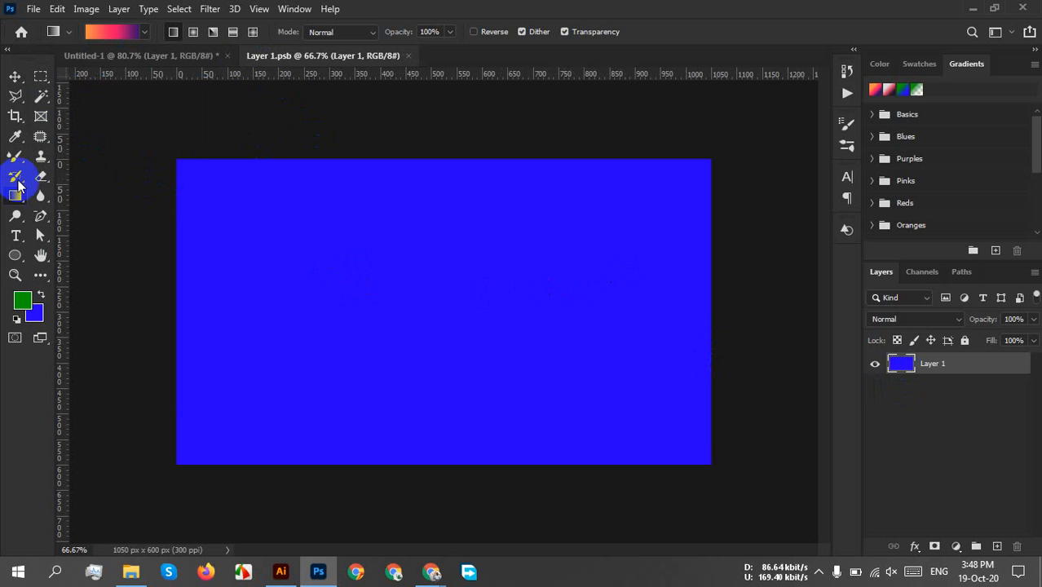
Set the foreground color to dark navy blue, hex 000f45
click(22, 300)
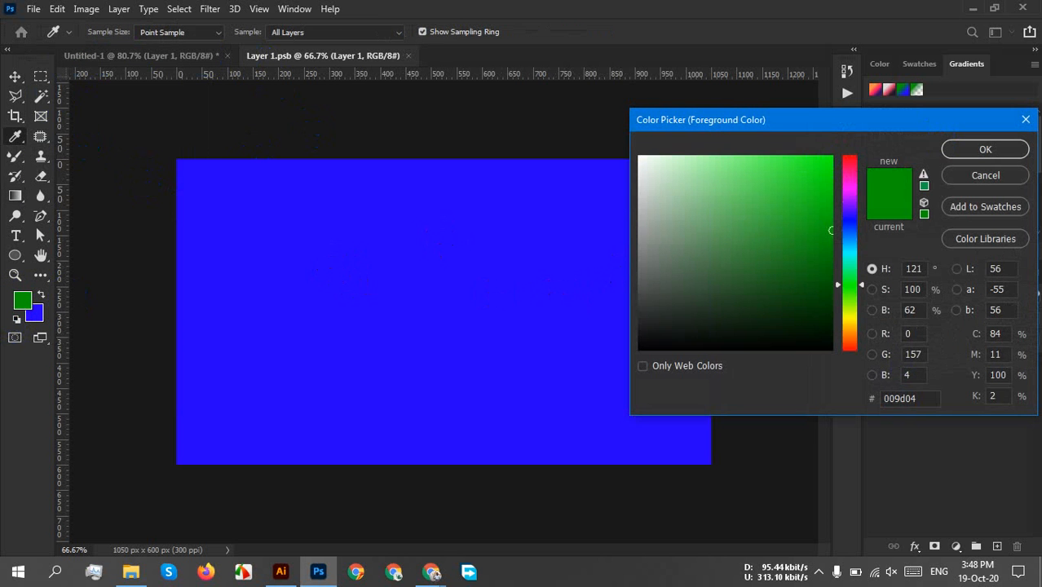
mouse_move(849, 286)
mouse_down()
mouse_move(855, 201)
mouse_move(854, 256)
mouse_move(867, 222)
mouse_move(860, 240)
mouse_up()
drag(812, 280, 826, 304)
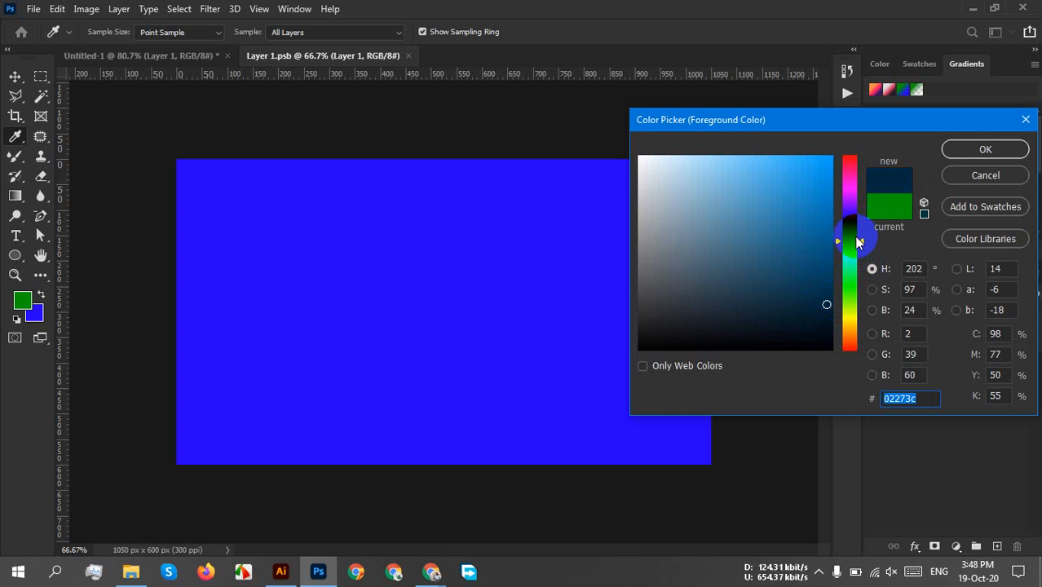
drag(857, 242, 856, 232)
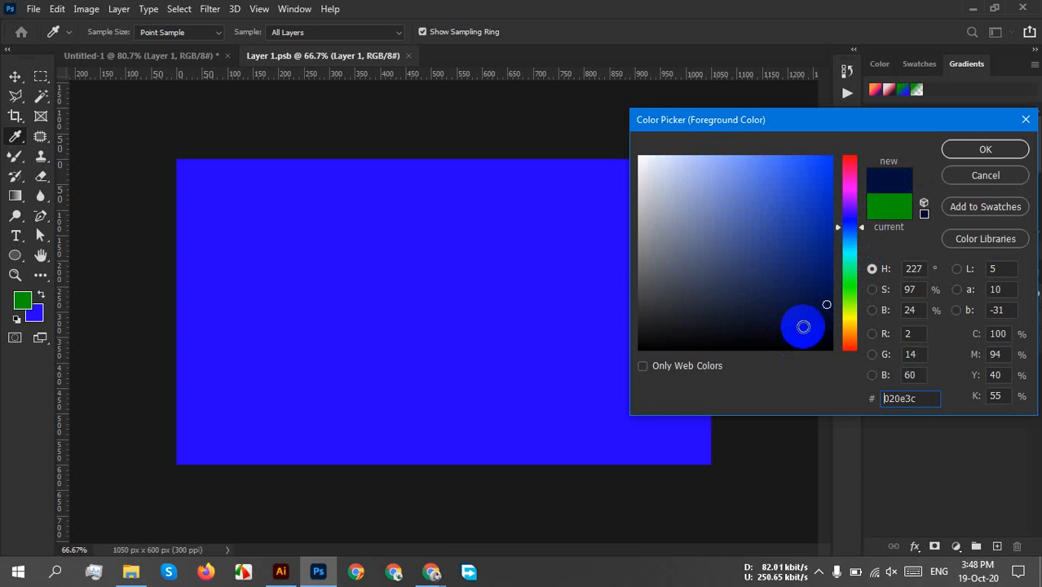
drag(826, 305, 831, 297)
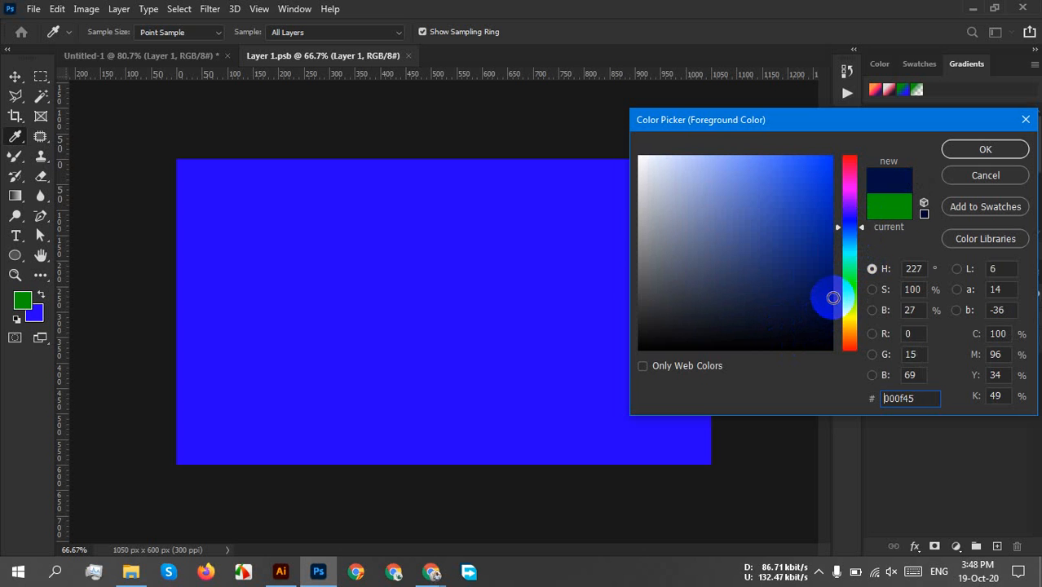
click(983, 150)
Swap the foreground and background colors and fill Layer 1 with the dark navy at 100% opacity
key(g)
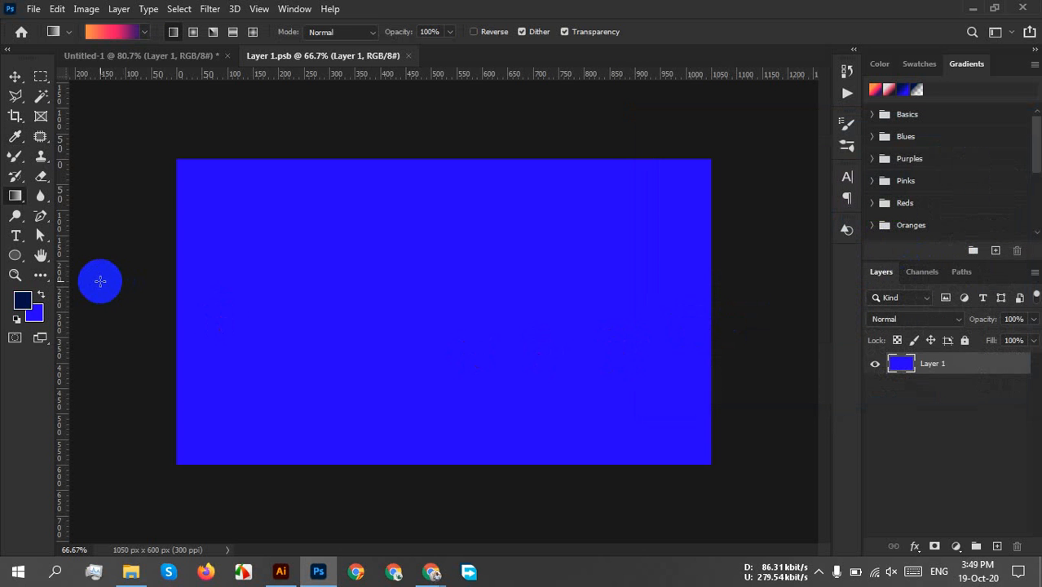
key(shift+BackSpace)
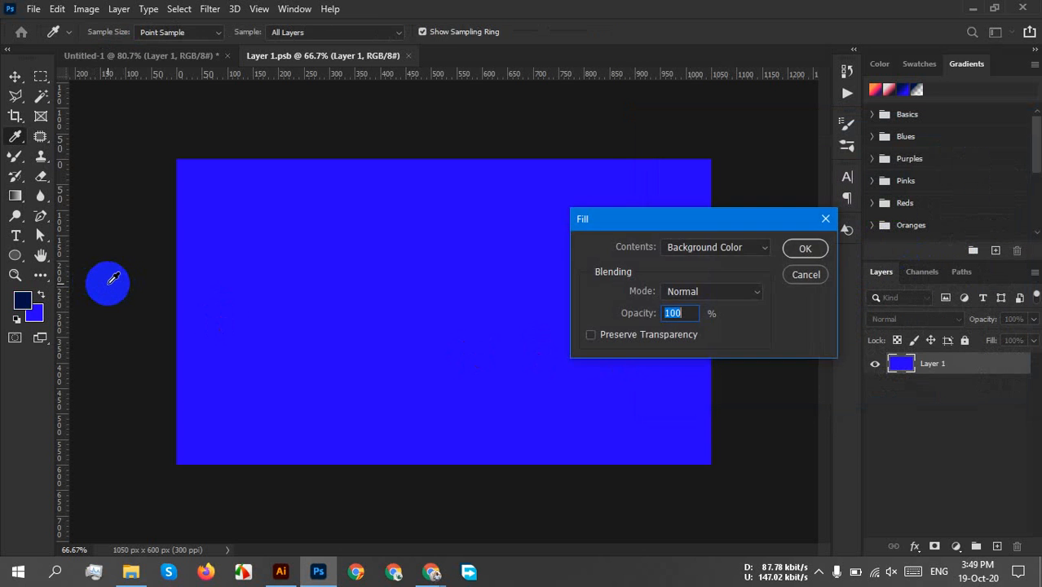
key(Return)
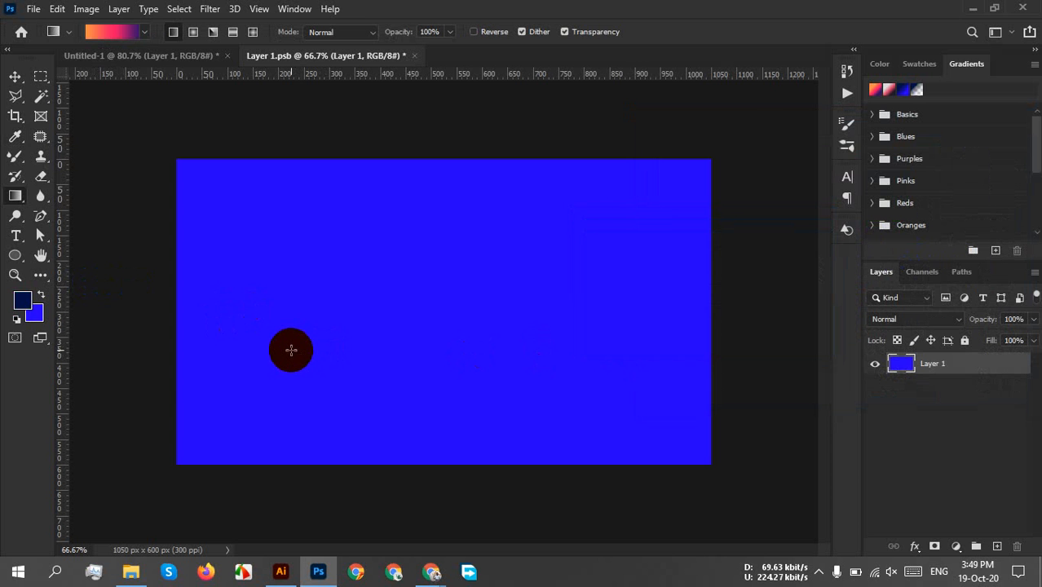
key(x)
key(shift+BackSpace)
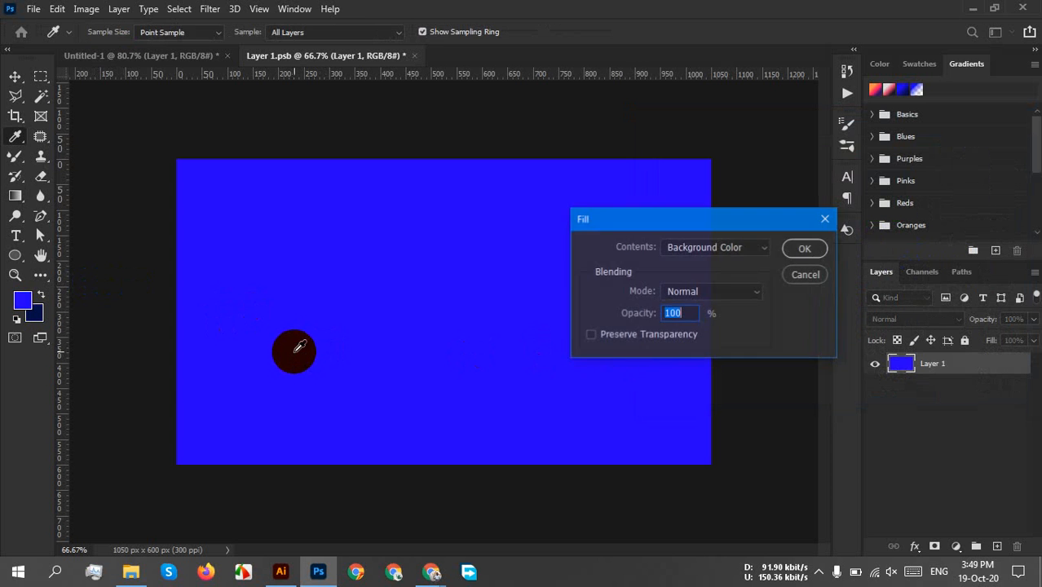
key(Return)
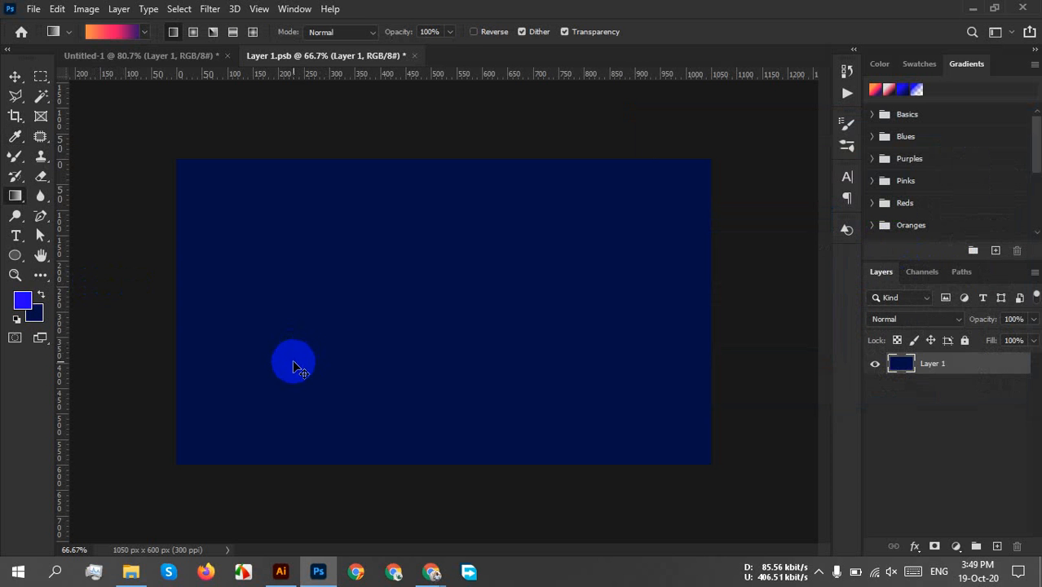
Save and close the smart object contents, and inspect the stripe texture on the updated layer in Untitled-1
key(ctrl+s)
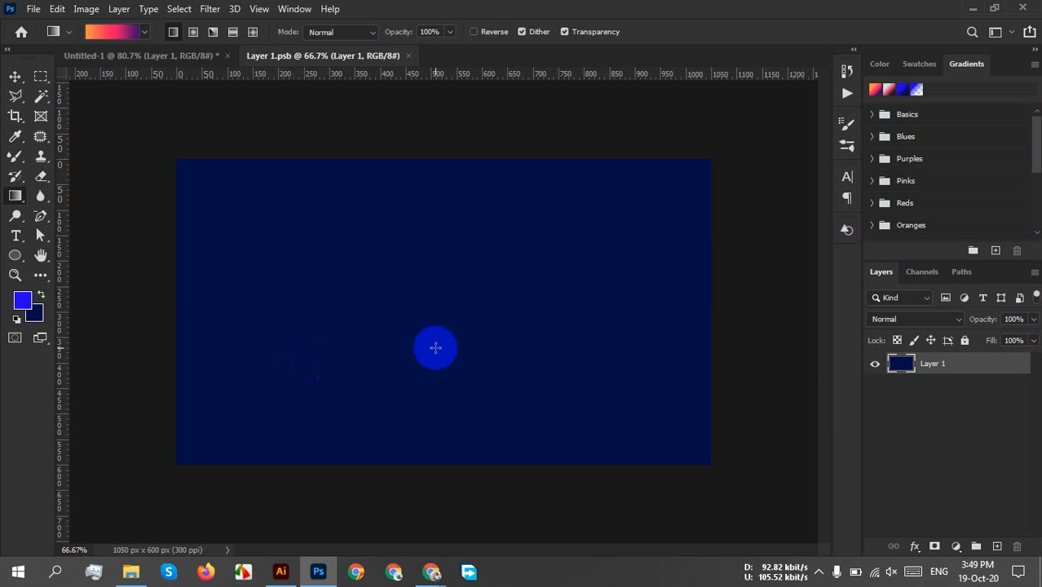
click(408, 56)
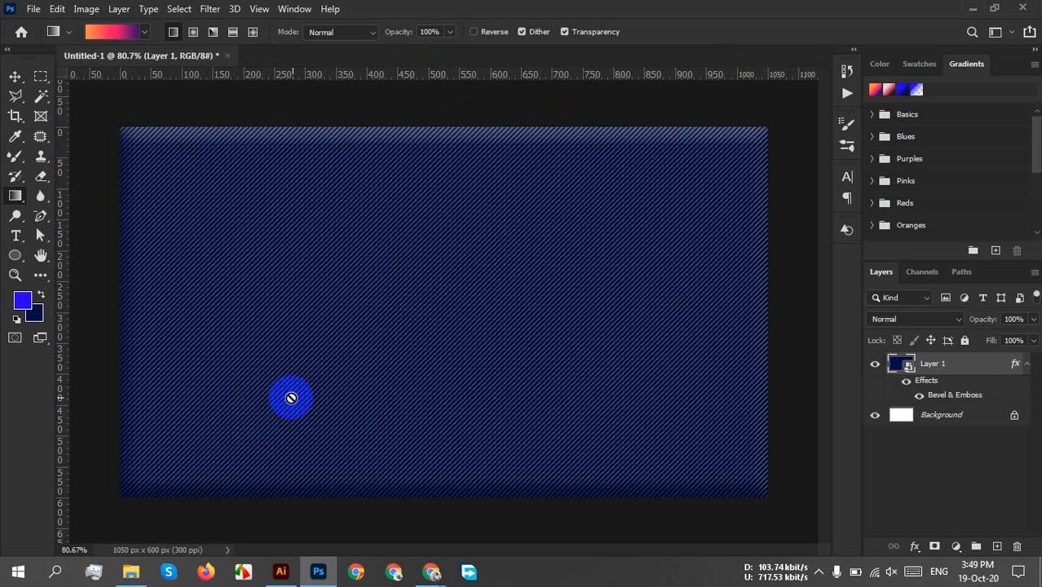
scroll(438, 347, up, 5)
scroll(420, 300, down, 5)
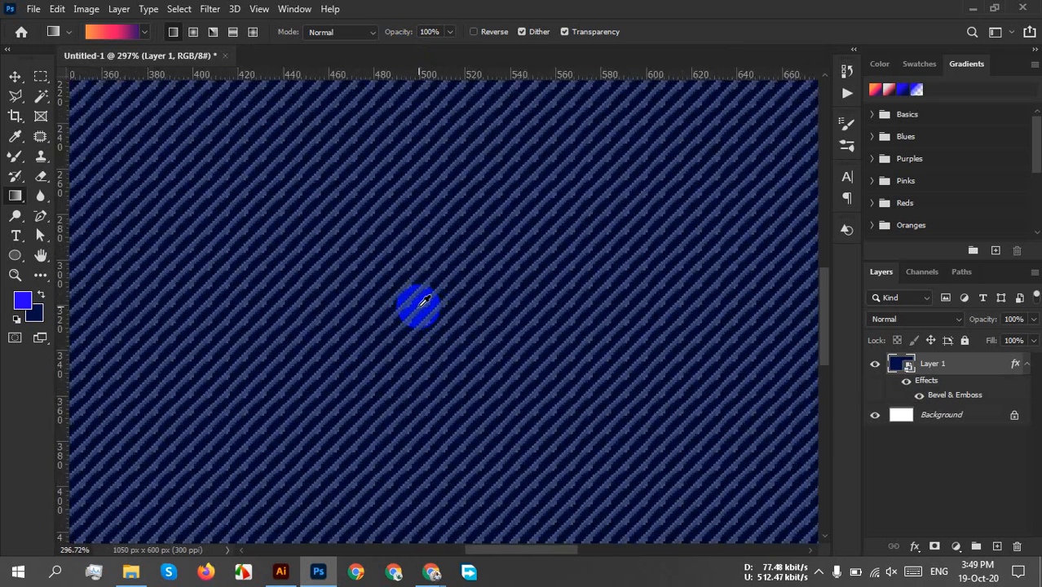
scroll(429, 305, down, 2)
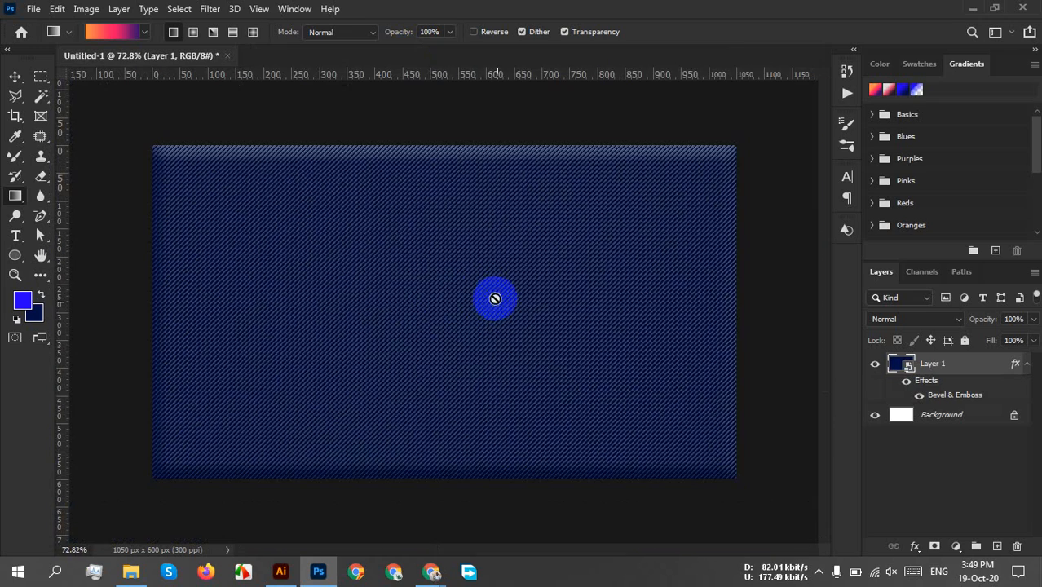
Save the document on the computer's Desktop as a Photoshop file named "pattern background" with Maximize Compatibility on, and close it
key(ctrl+s)
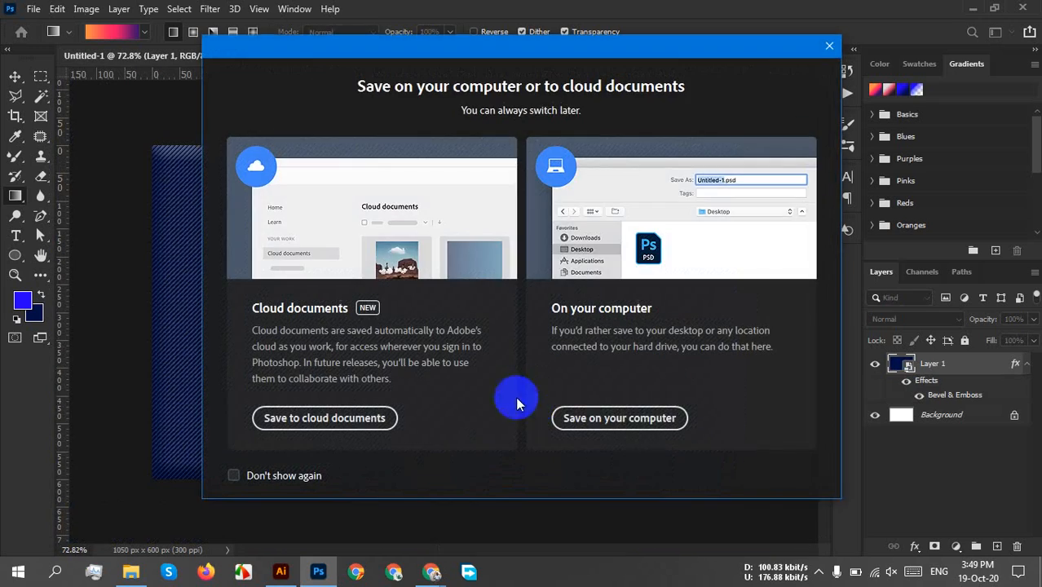
click(652, 417)
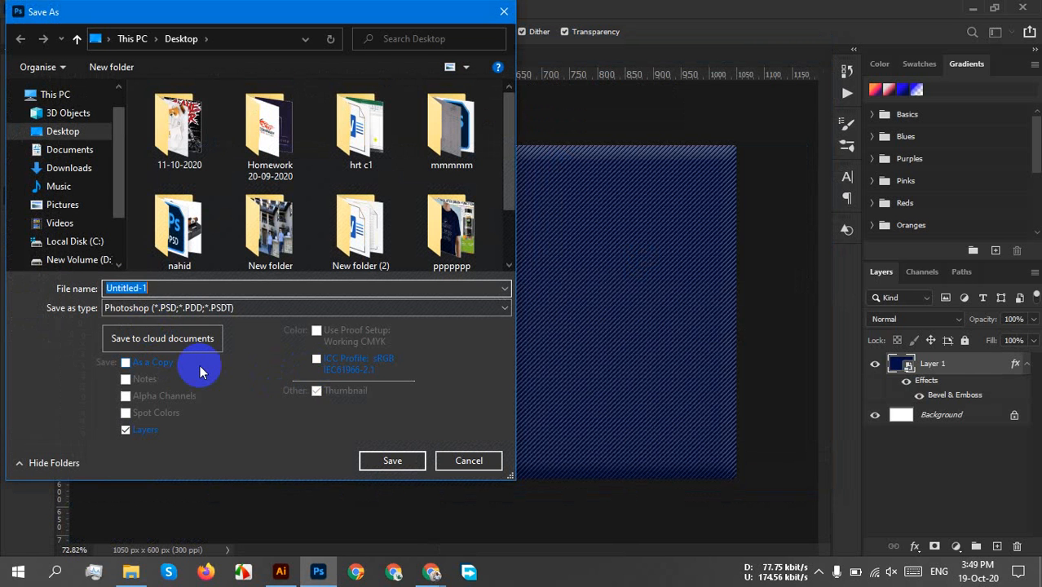
text(pattewrn)
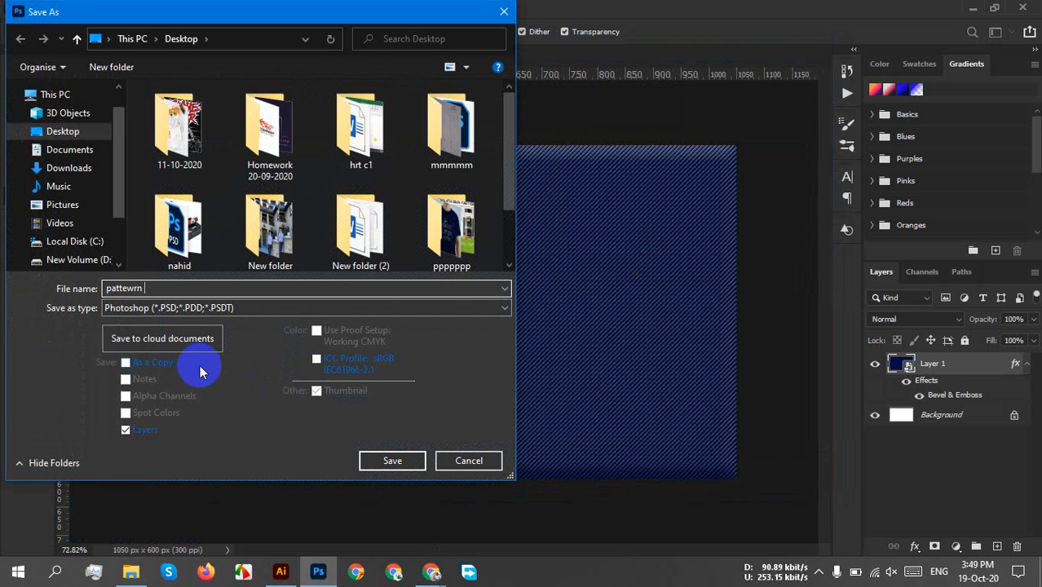
key(BackSpace)
key(BackSpace)
key(BackSpace)
key(BackSpace)
key(BackSpace)
key(BackSpace)
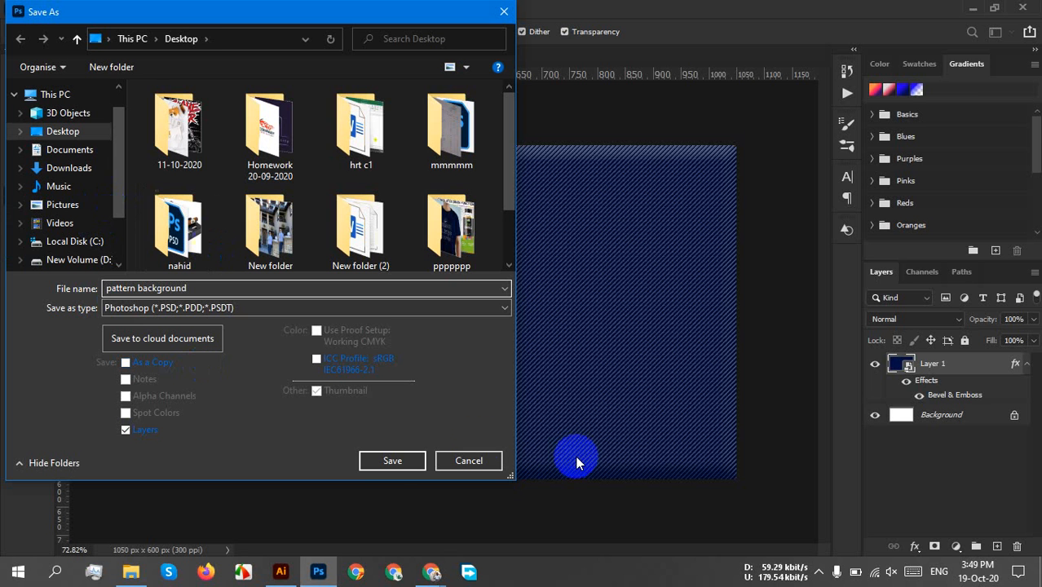
click(391, 465)
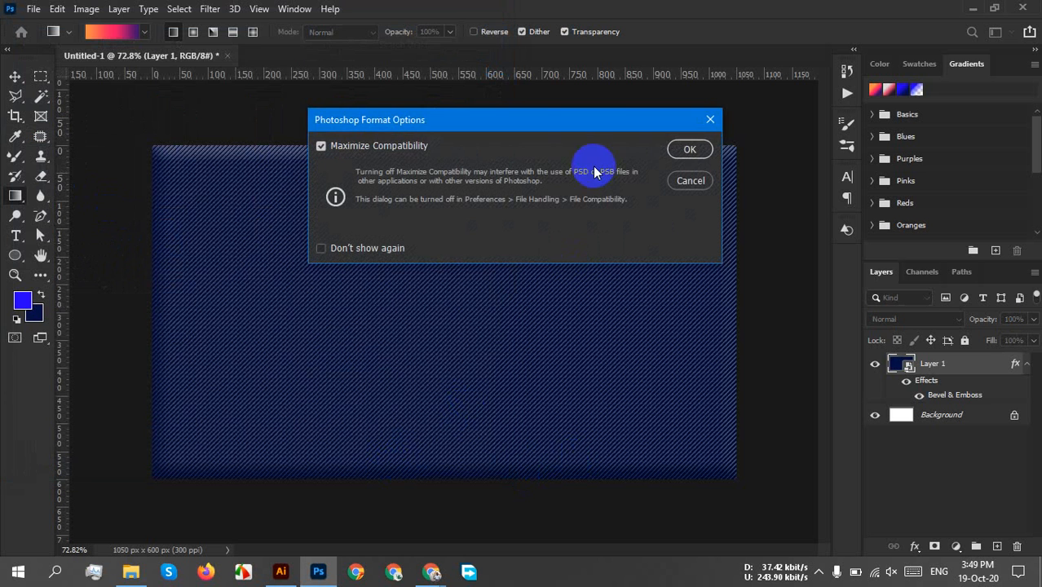
click(679, 147)
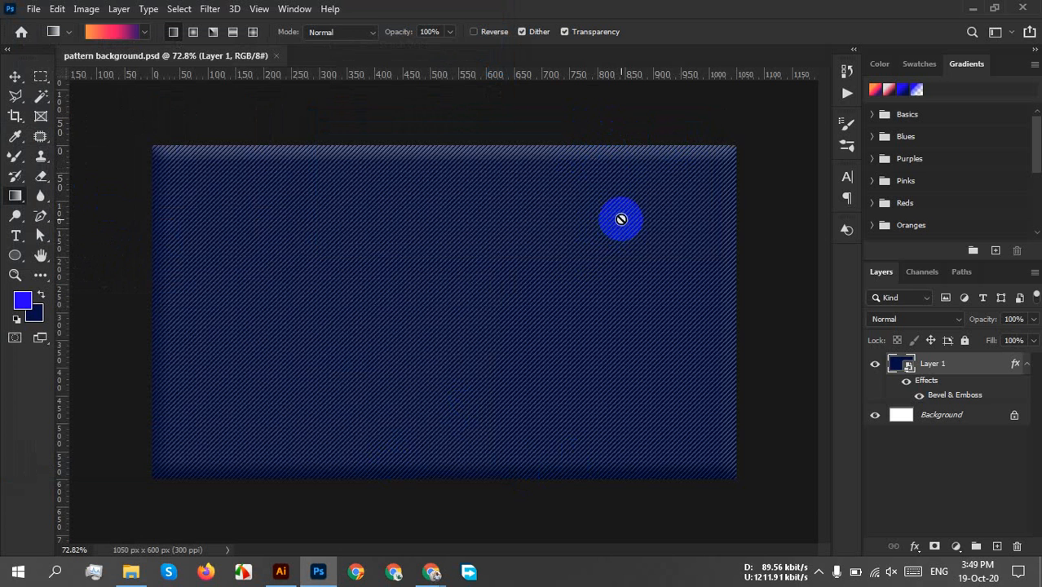
click(275, 57)
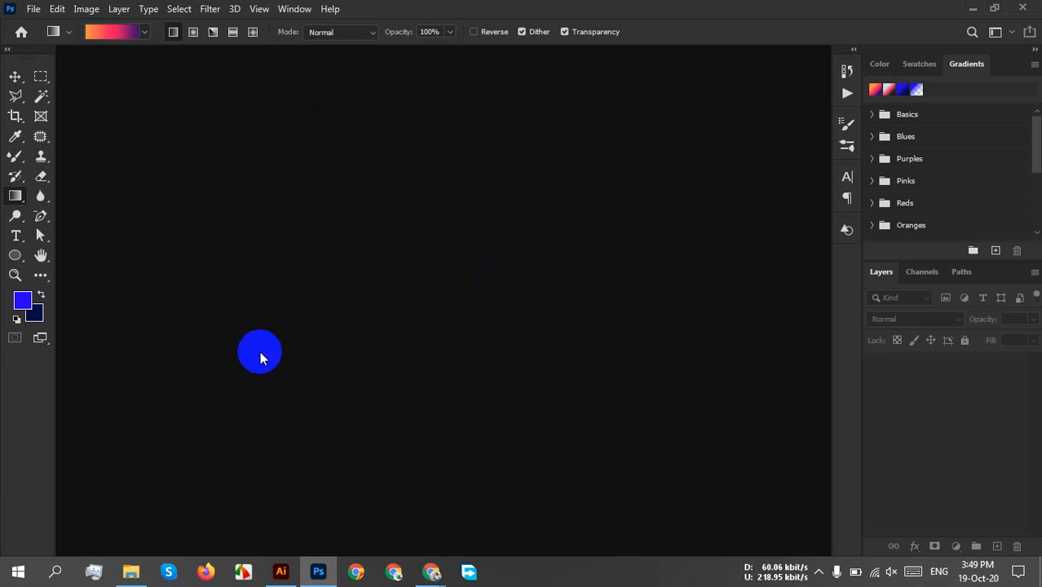
Switch to File Explorer and open the A4- Mockup folder under Work > Mockup on New Volume (E:)
click(141, 573)
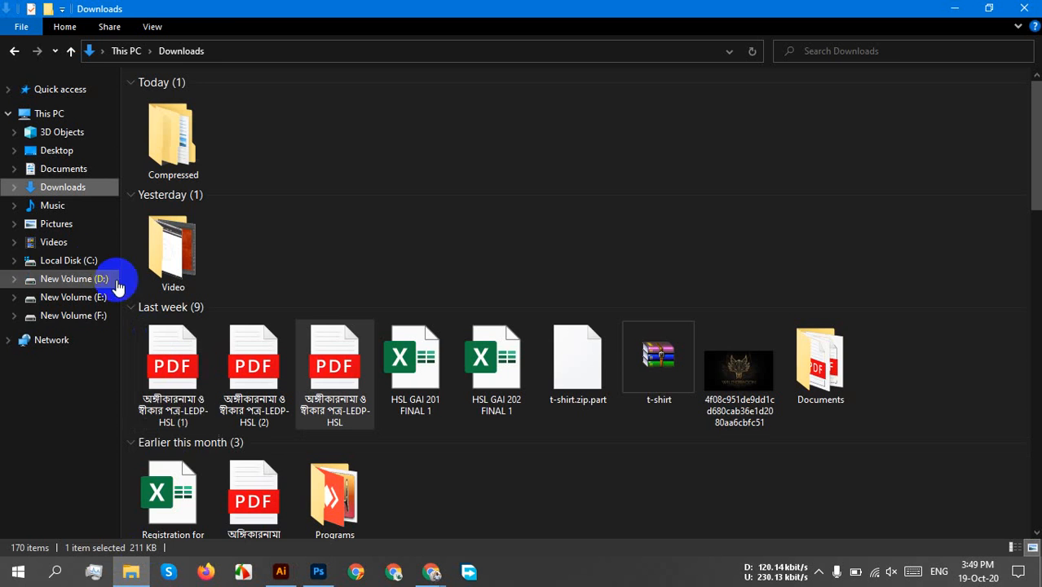
click(93, 314)
click(84, 297)
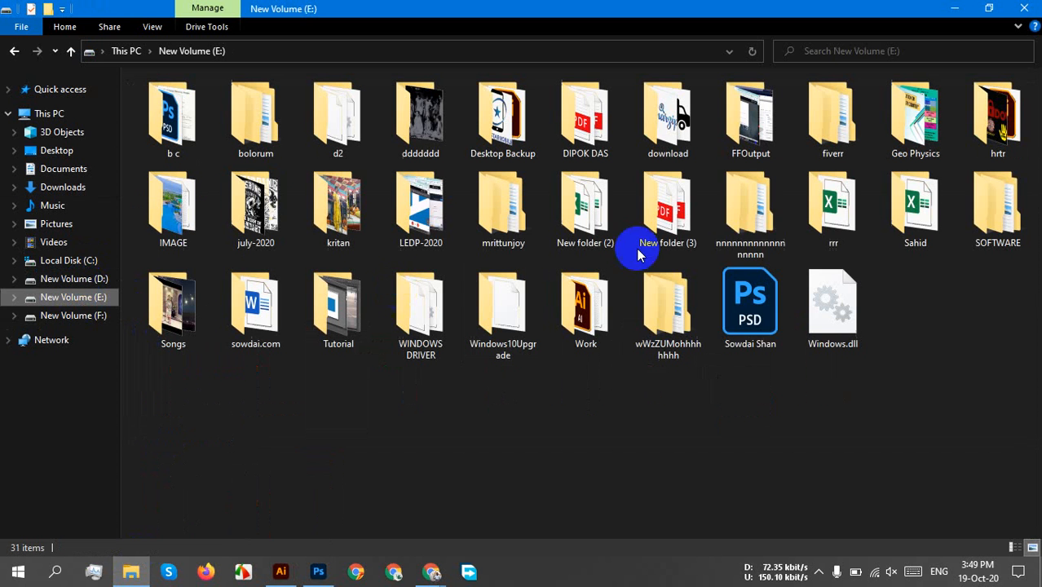
double_click(582, 317)
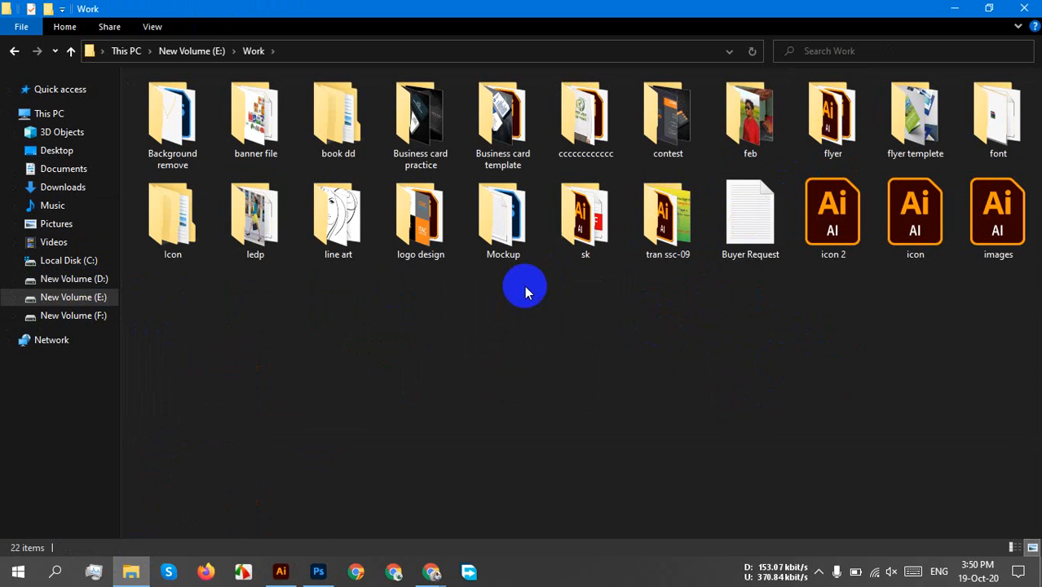
double_click(503, 219)
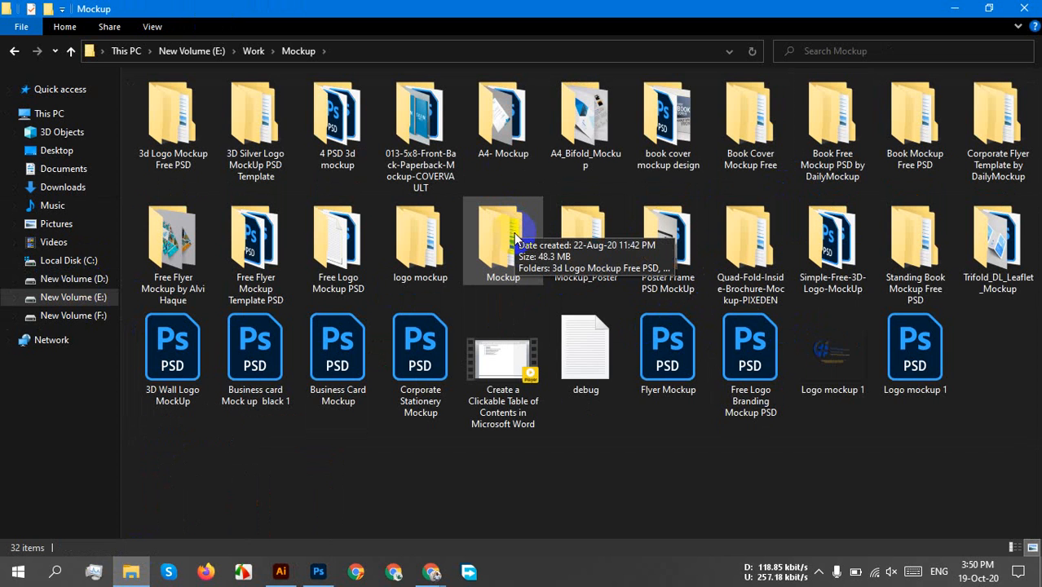
double_click(505, 121)
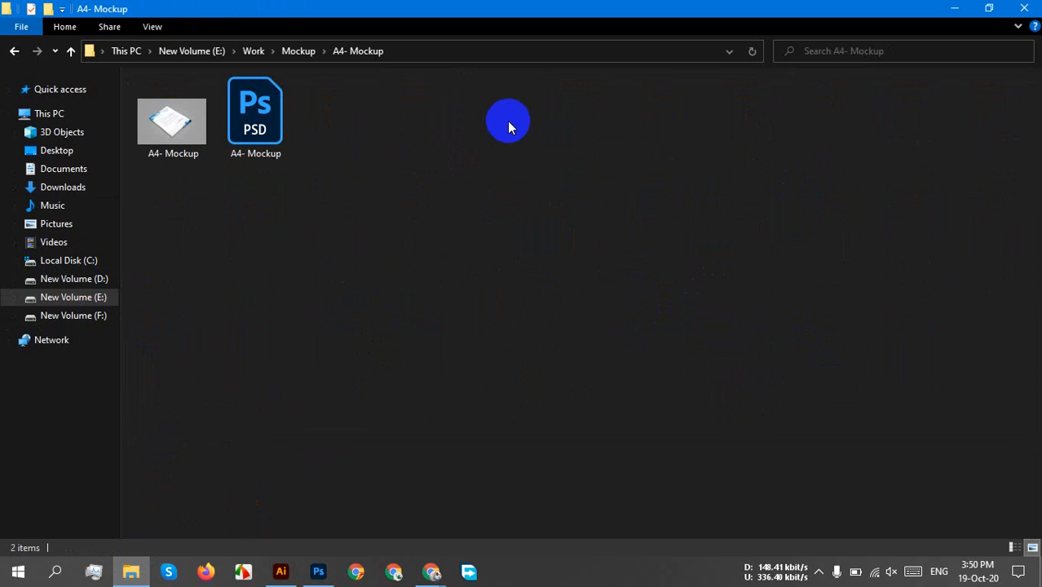
Switch to Firefox, decline making it the default browser, open Google Drive and dismiss the storage notice
click(206, 568)
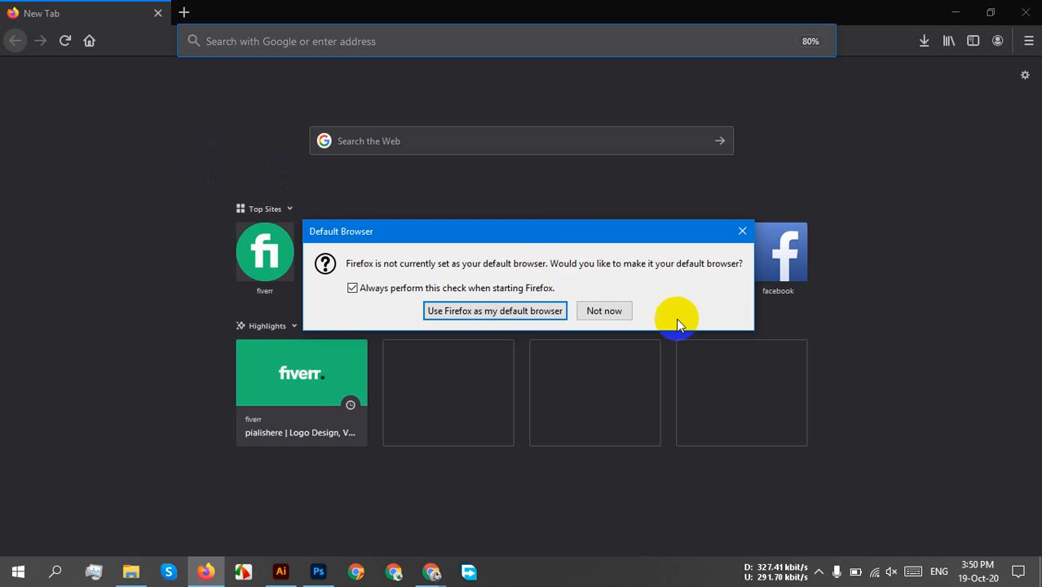
click(607, 310)
click(346, 267)
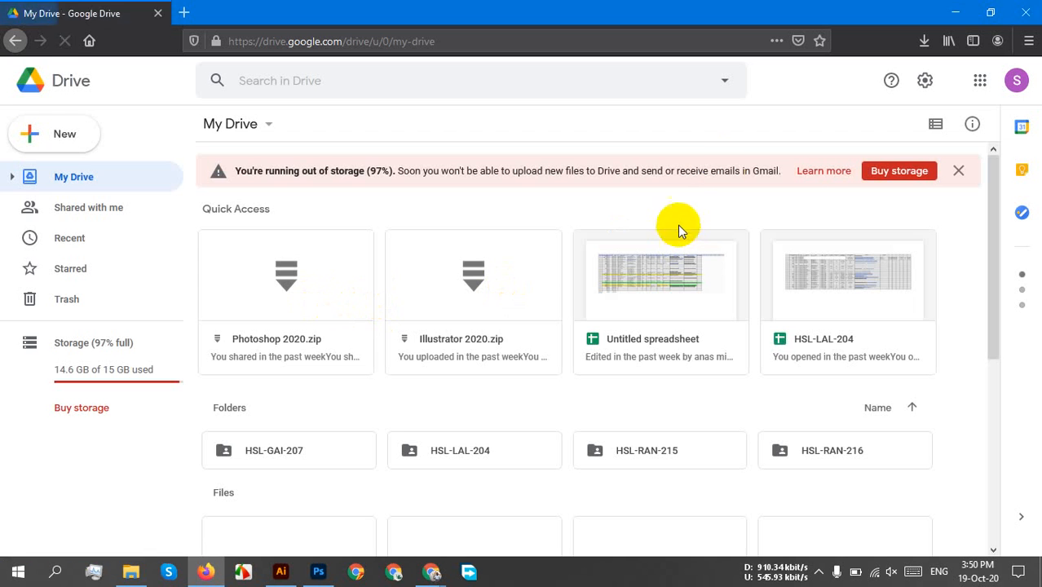
click(957, 172)
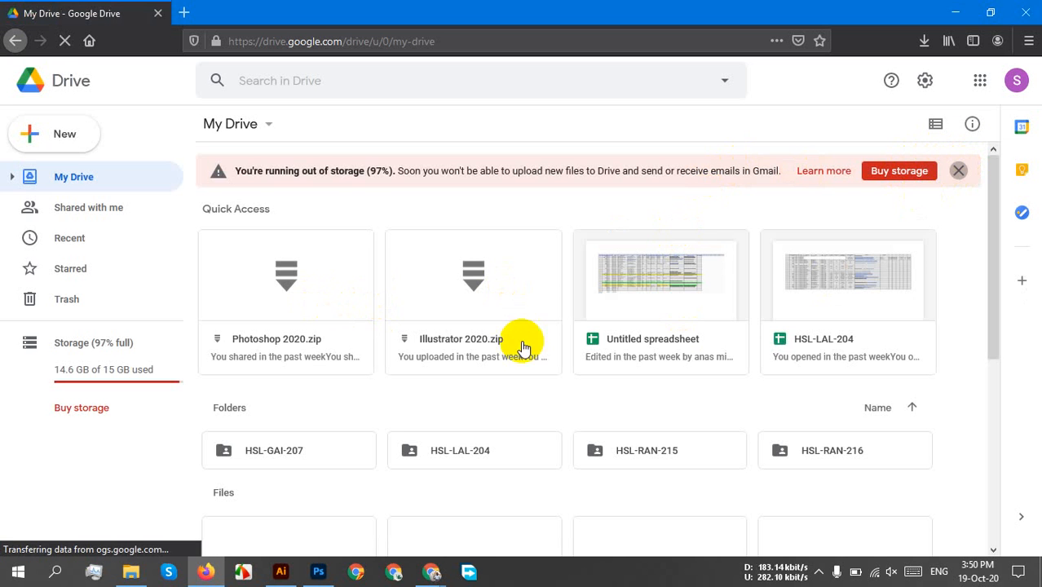
Look through the files in My Drive and check the contents of the HSL-GAI-207 folder
scroll(930, 309, down, 3)
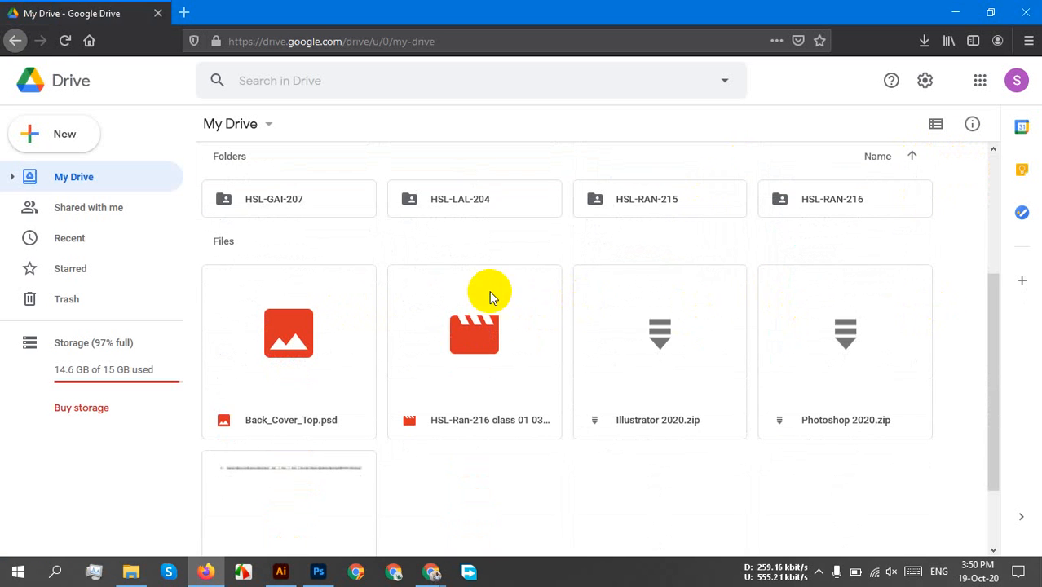
scroll(843, 373, down, 2)
scroll(844, 372, up, 5)
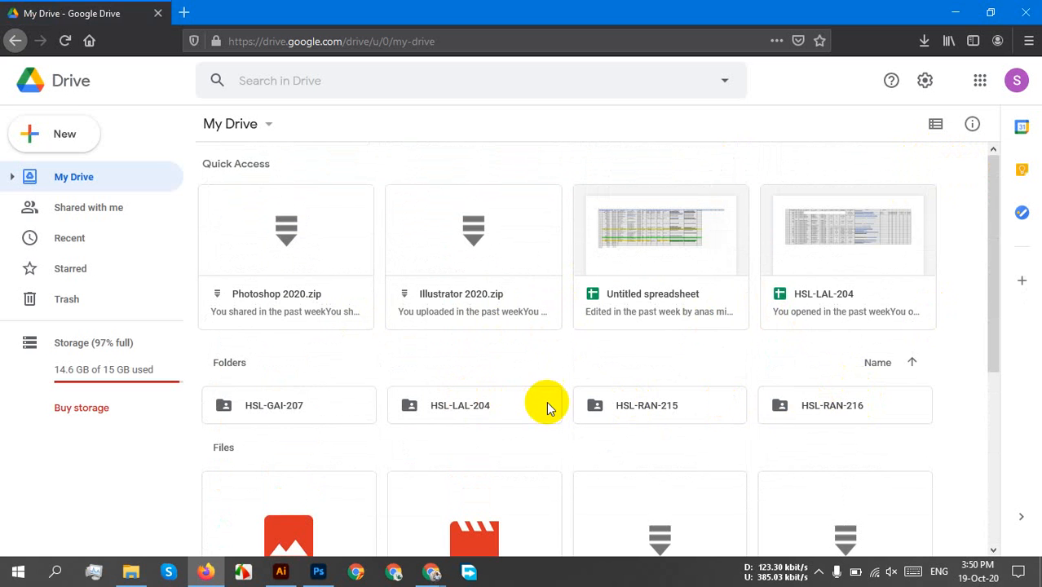
double_click(331, 414)
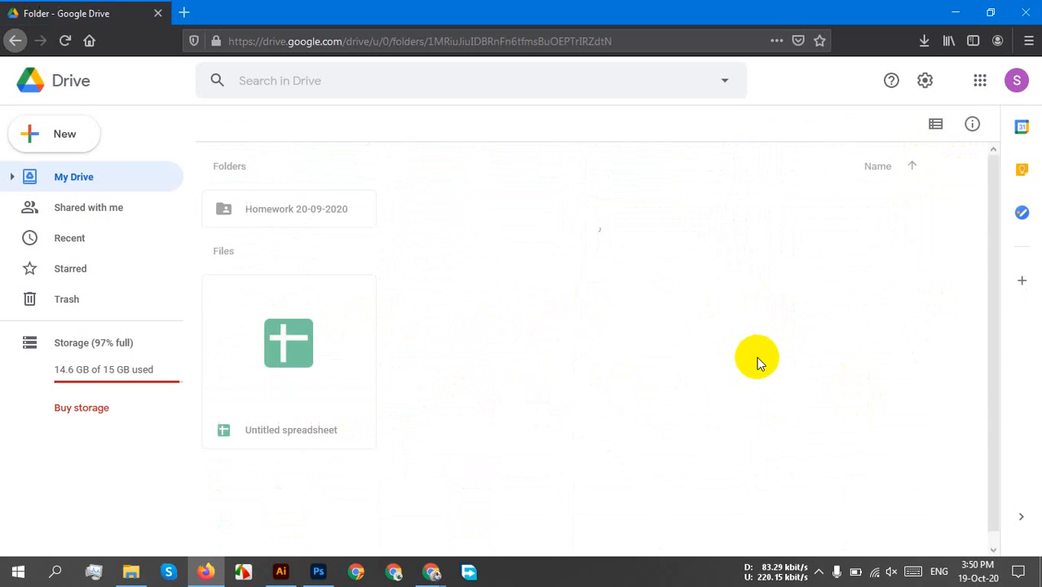
click(15, 40)
Open the Mockup folder inside HSL-RAN-215 and look through its mockup files
double_click(644, 419)
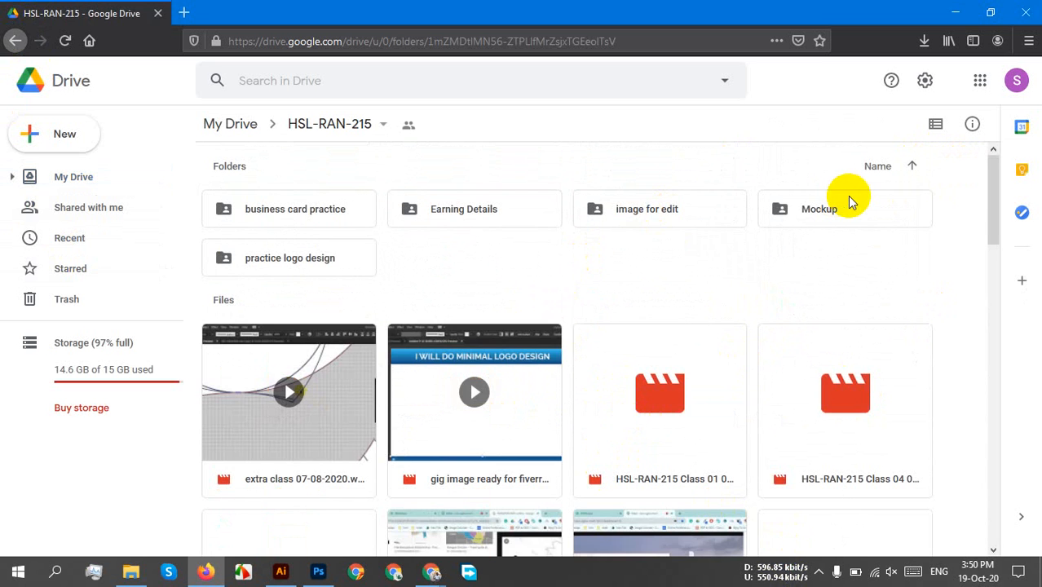
double_click(844, 207)
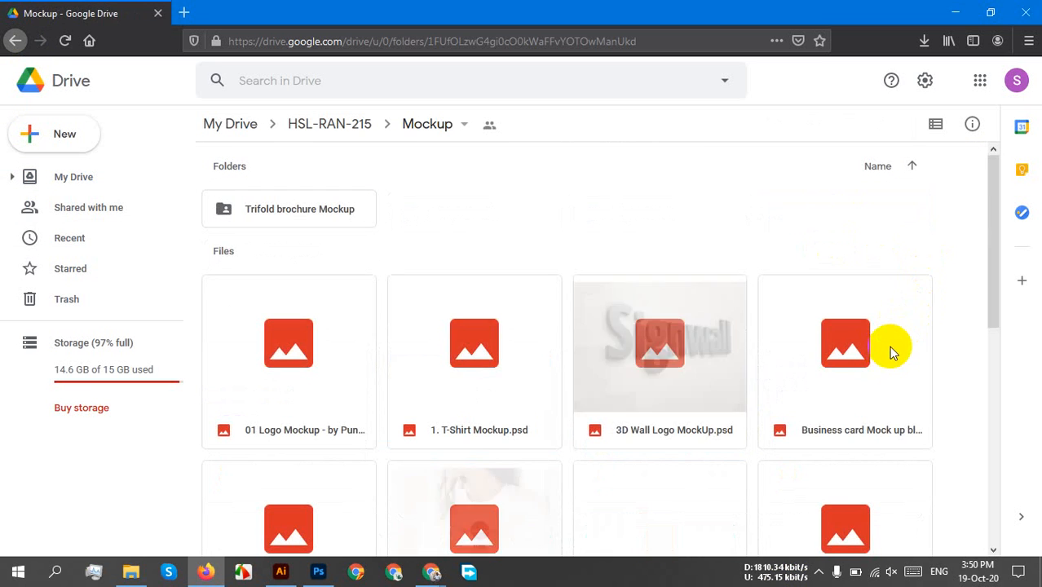
scroll(872, 349, down, 3)
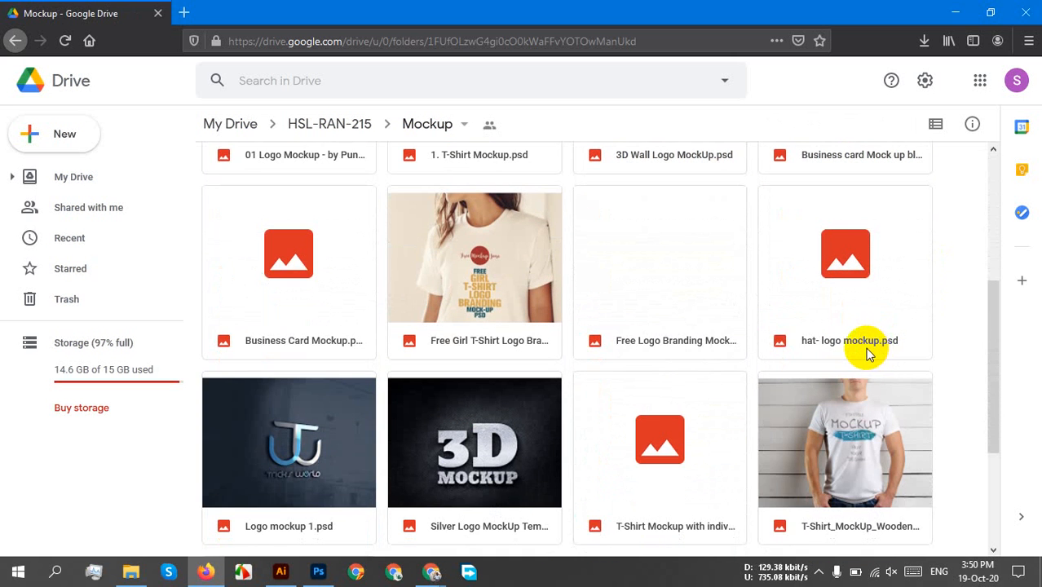
scroll(963, 348, down, 2)
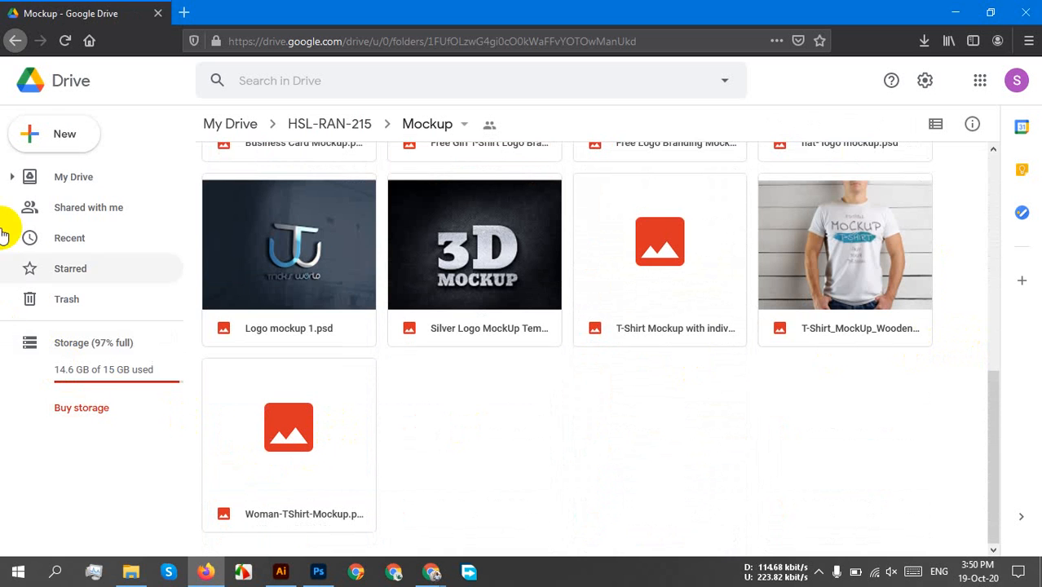
Open the Mockup folder inside HSL-RAN-216 in My Drive and look through its mockup files
click(15, 40)
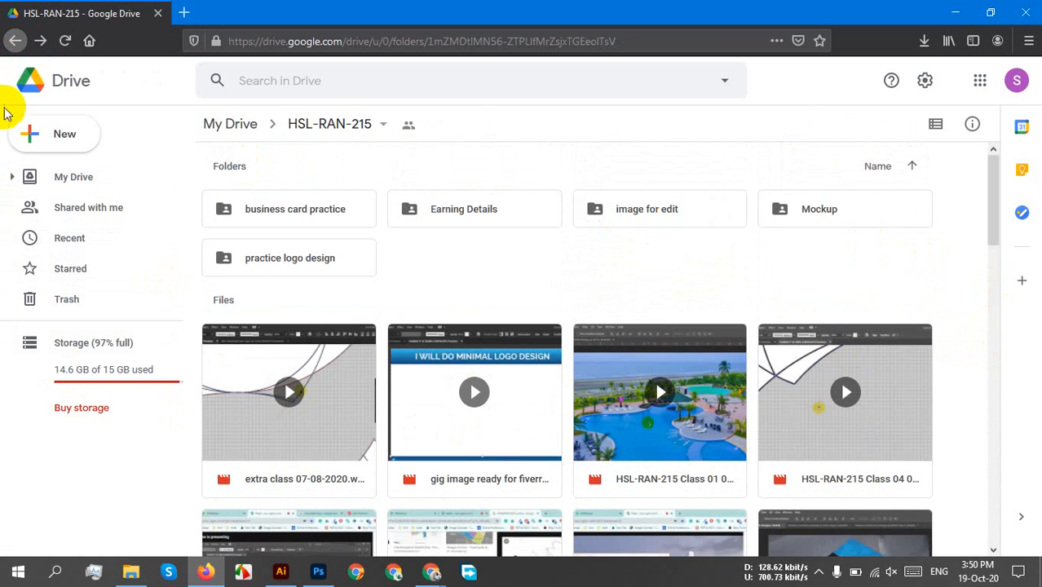
click(15, 40)
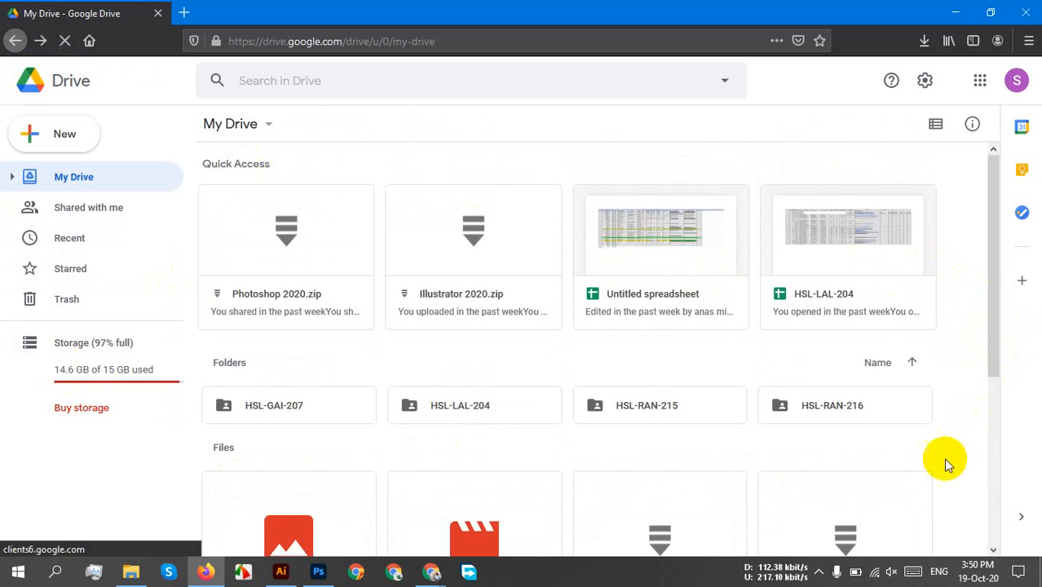
double_click(855, 411)
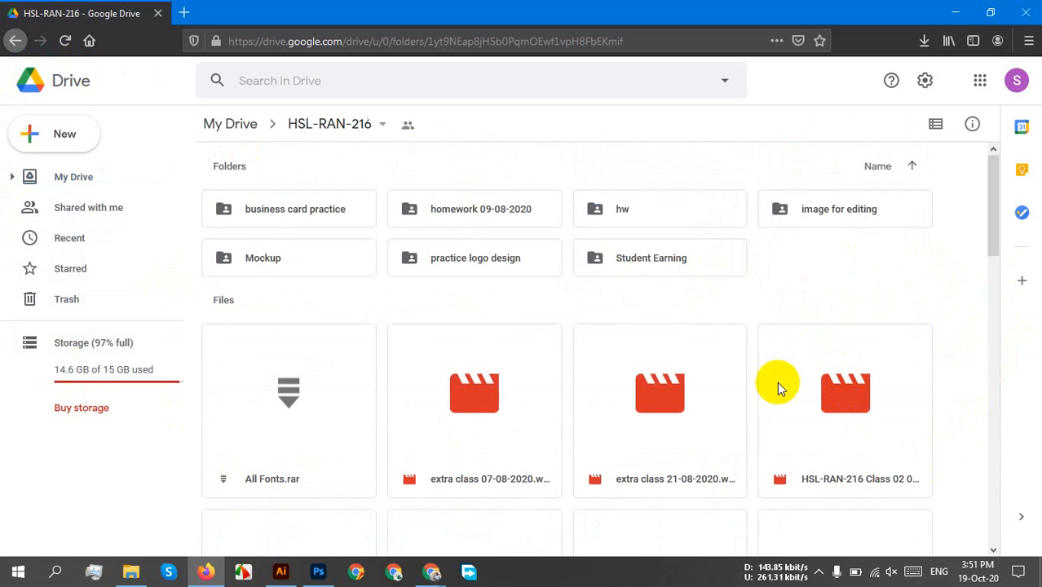
double_click(291, 260)
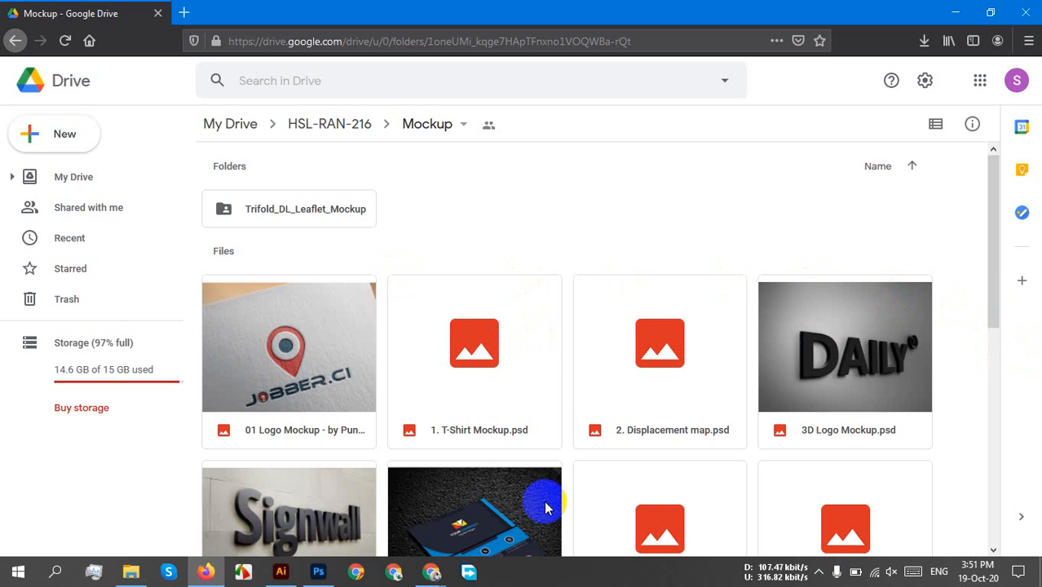
scroll(790, 412, down, 6)
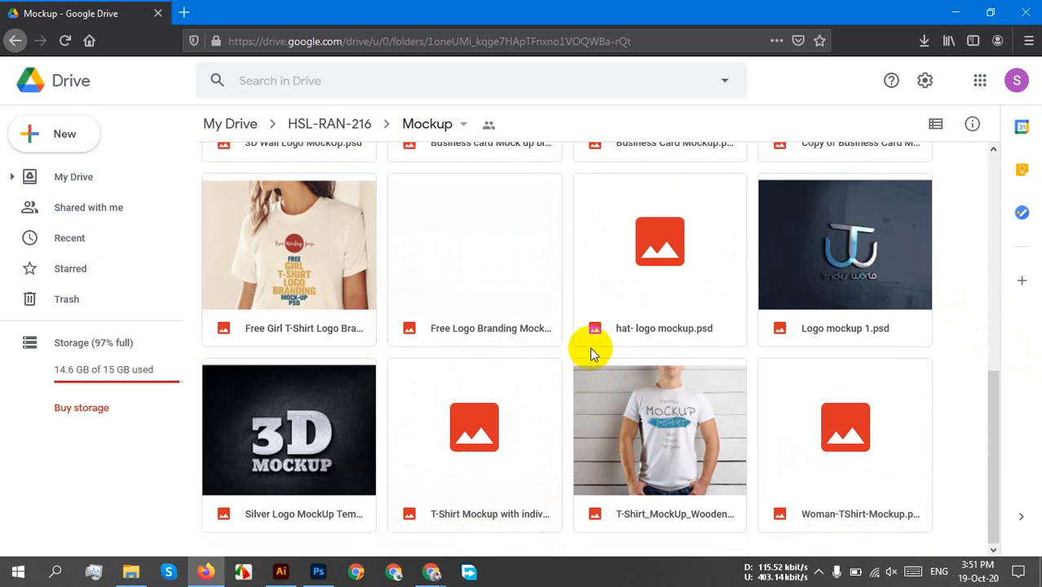
scroll(591, 352, up, 3)
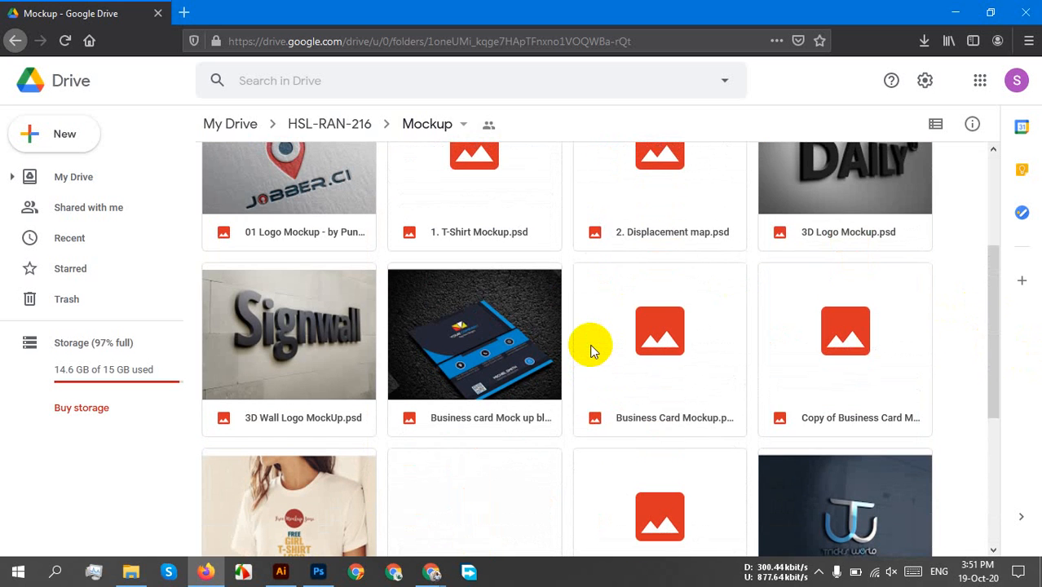
scroll(591, 351, up, 3)
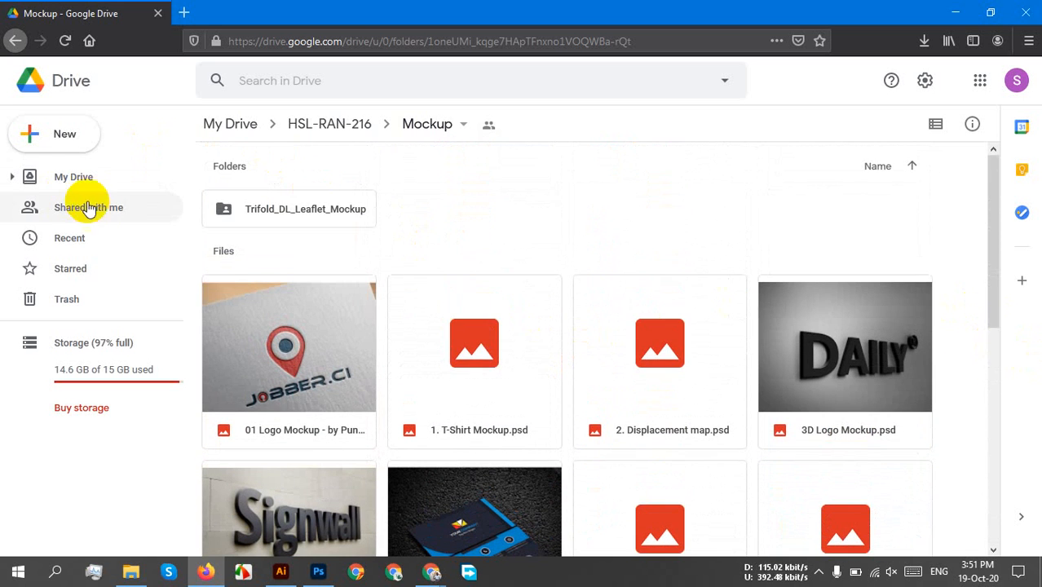
Open the HSL-GAI-207 folder in My Drive and upload the A4- Mockup PSD to it from the local A4- Mockup folder
click(90, 210)
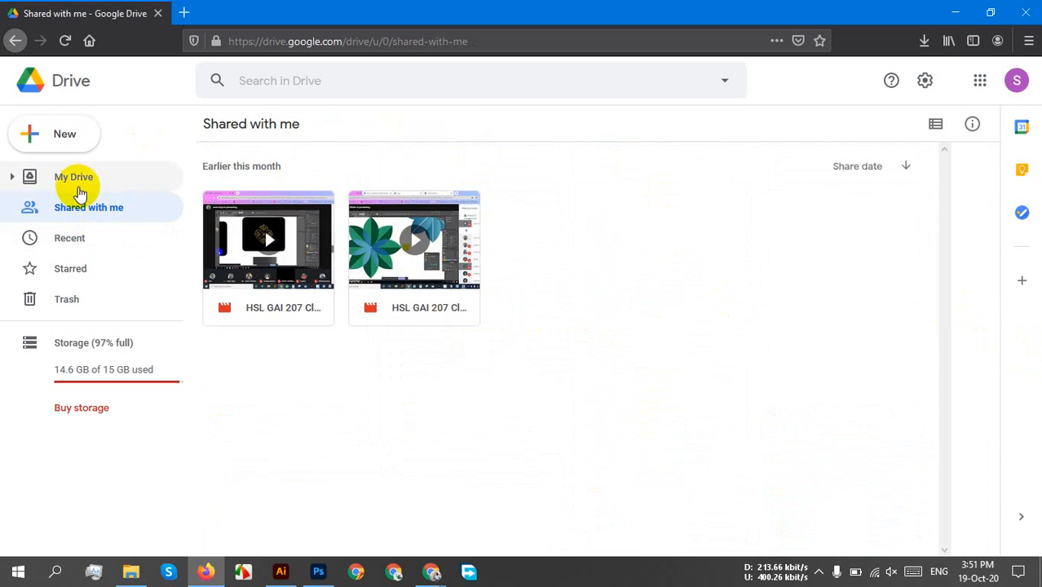
click(75, 183)
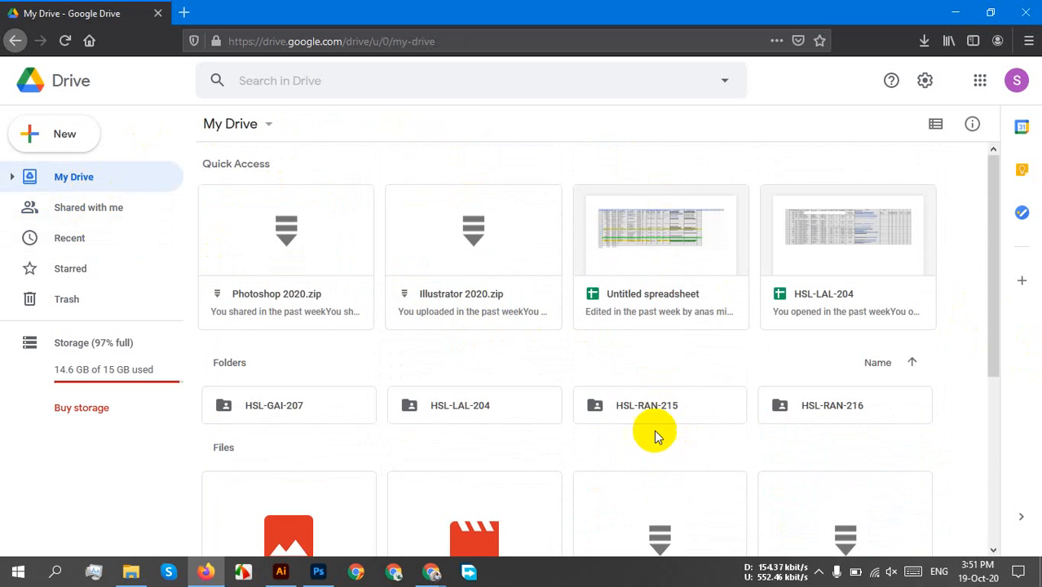
scroll(644, 426, down, 3)
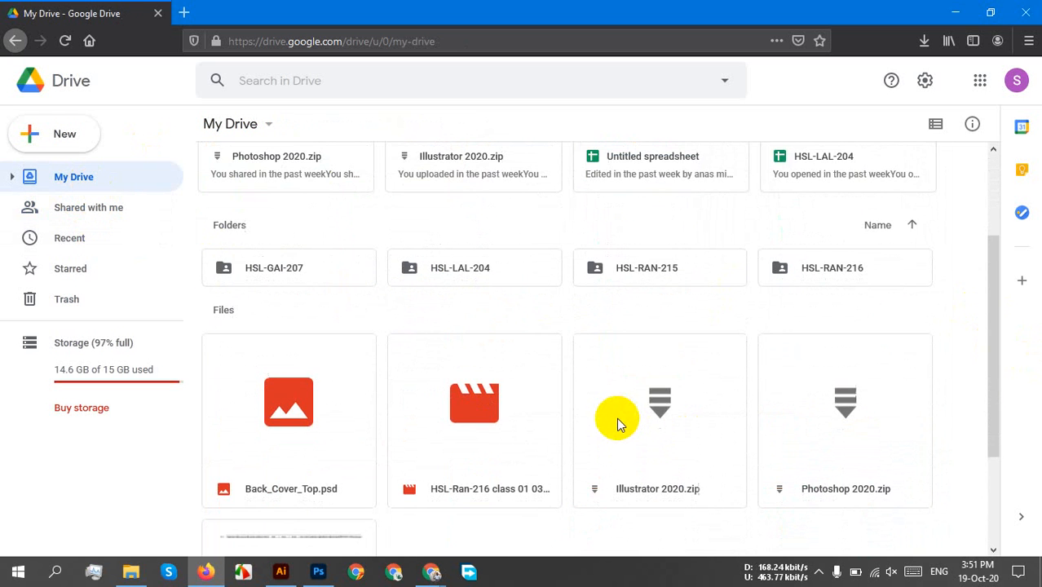
double_click(296, 278)
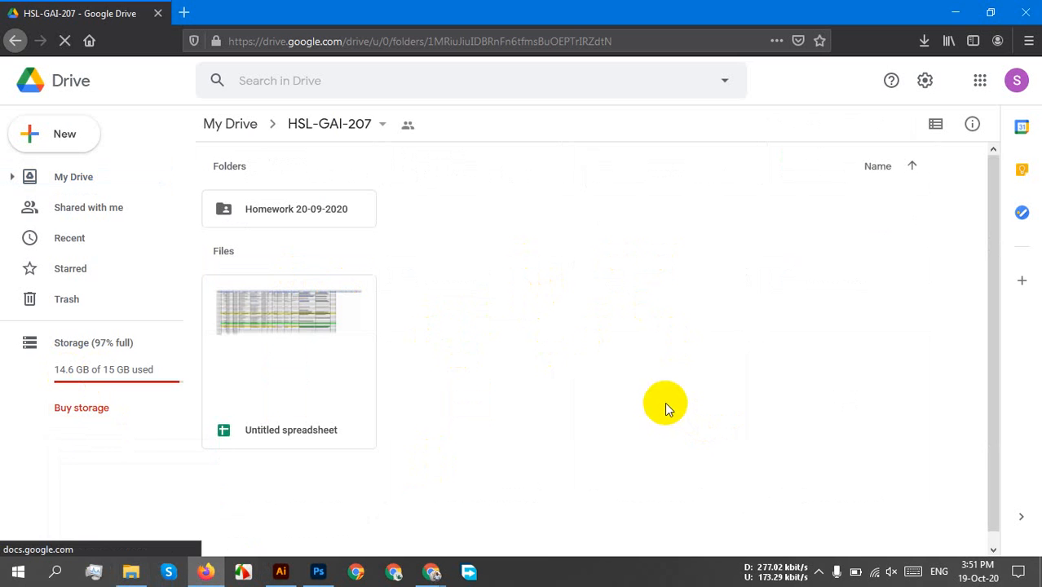
click(128, 568)
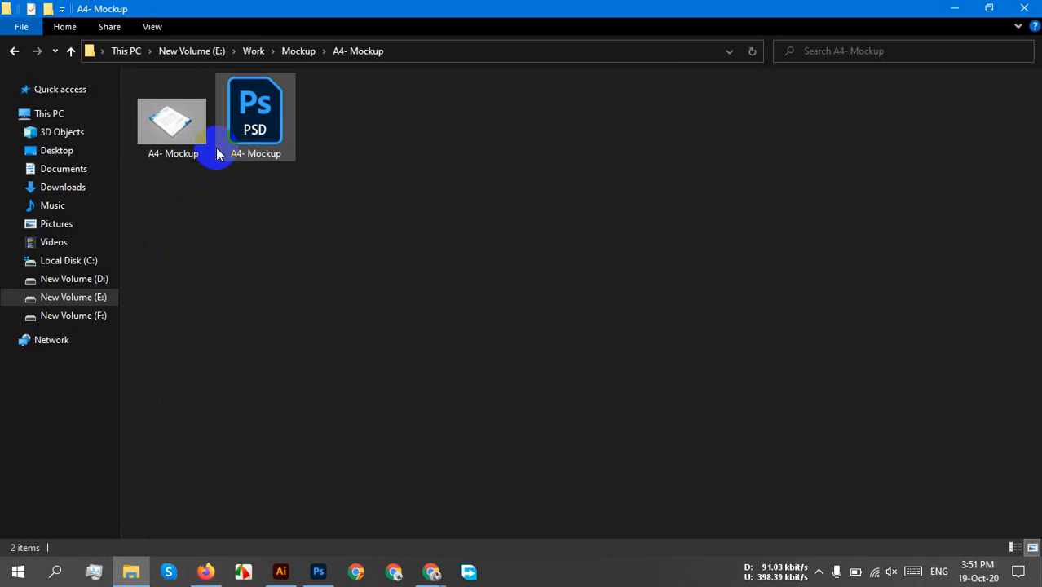
drag(221, 151, 471, 438)
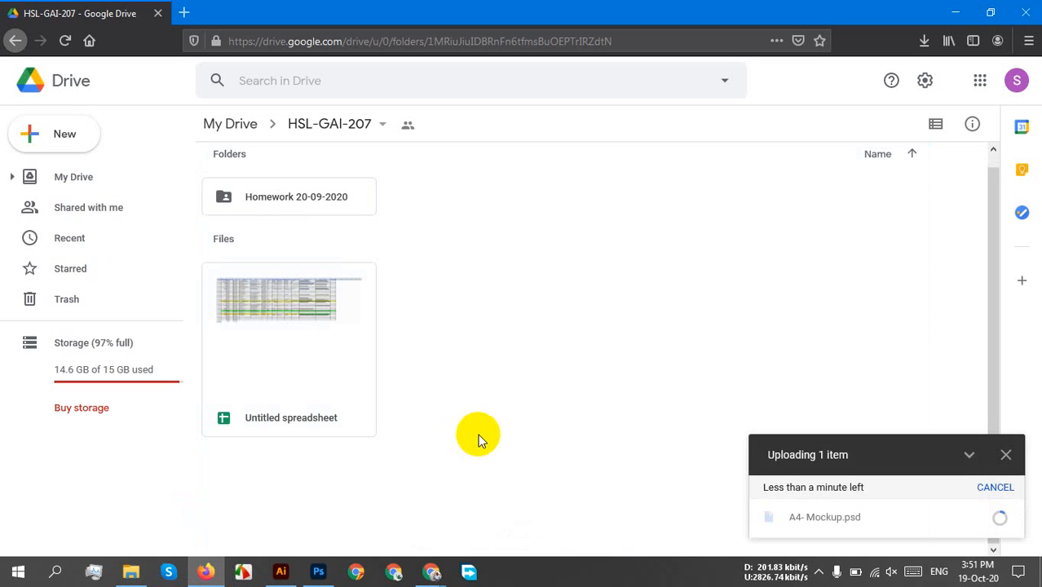
Return to the Work > Mockup folder in File Explorer and check the contents of its Mockup and Mockup_Poster subfolders
click(128, 574)
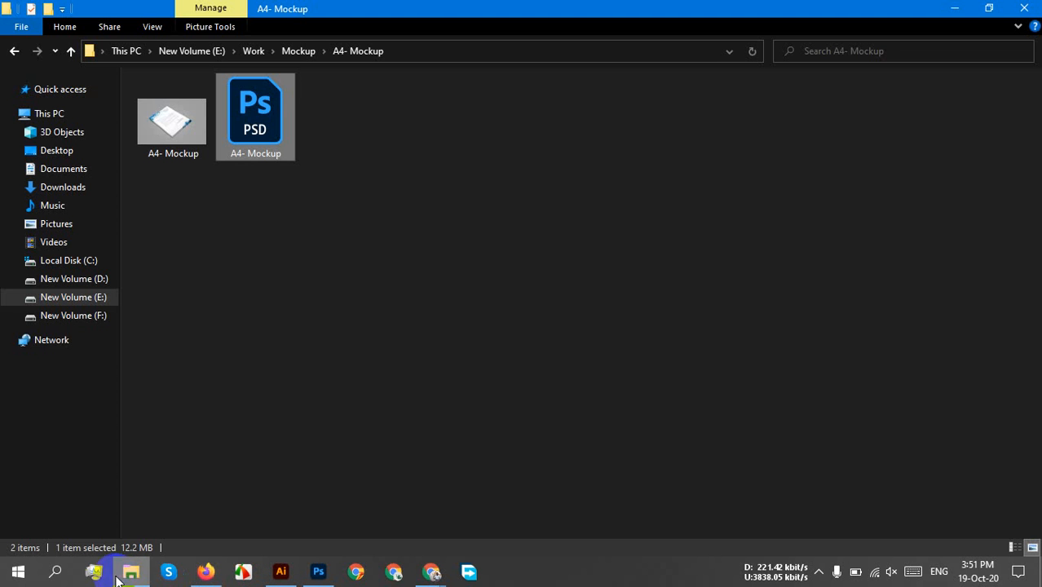
click(13, 52)
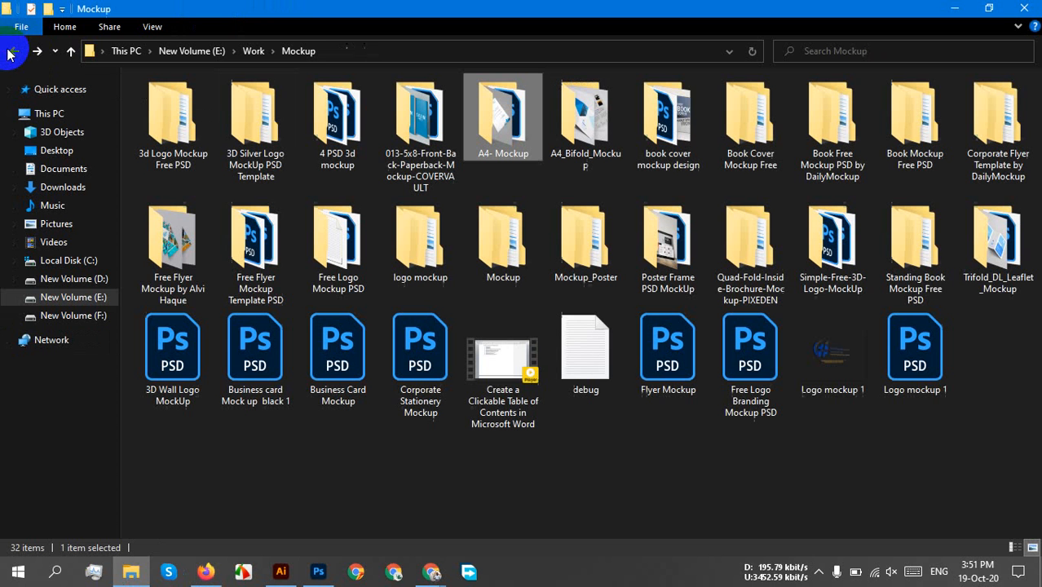
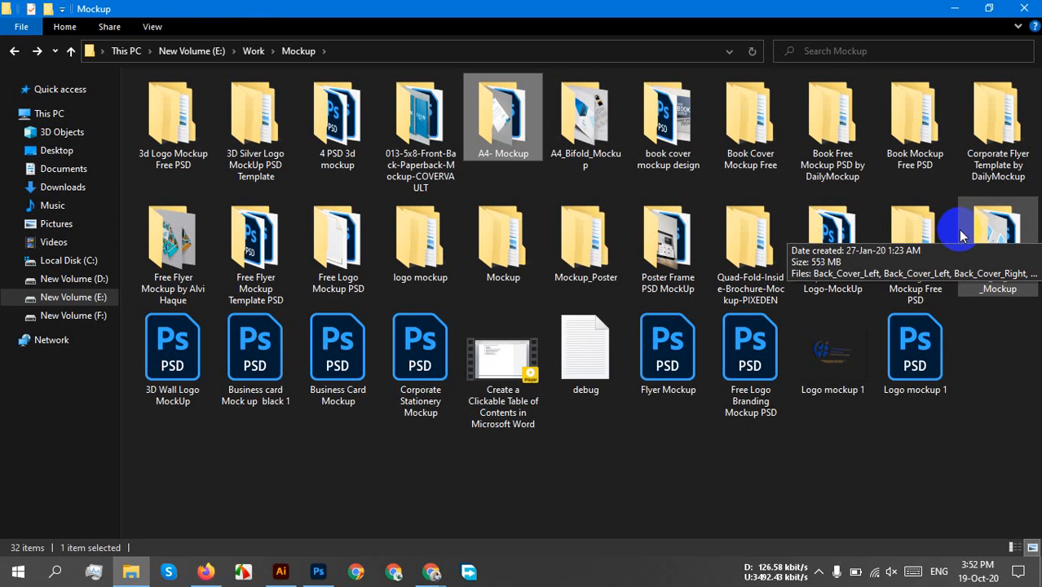
double_click(503, 247)
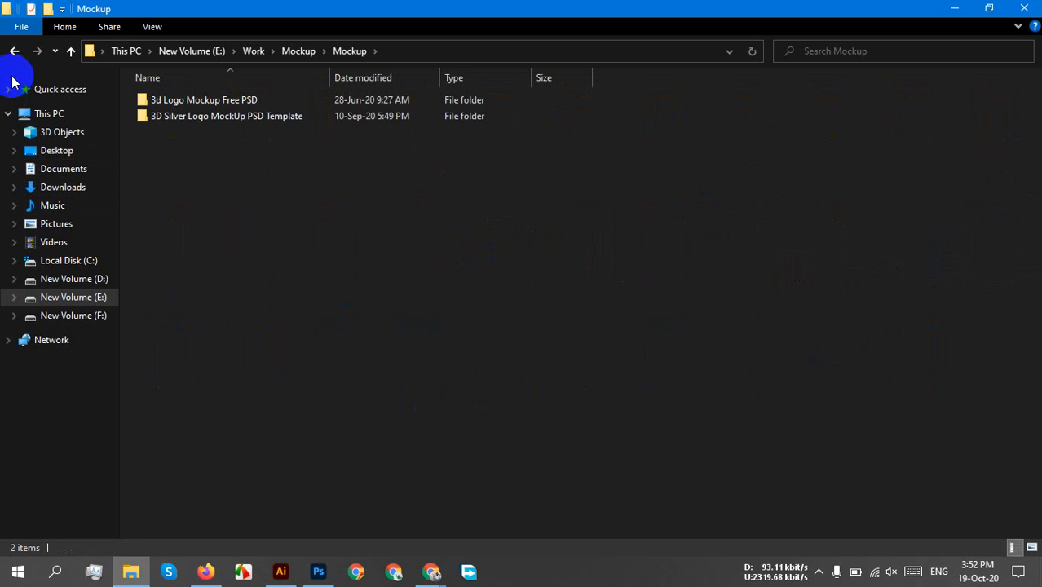
click(14, 50)
double_click(584, 235)
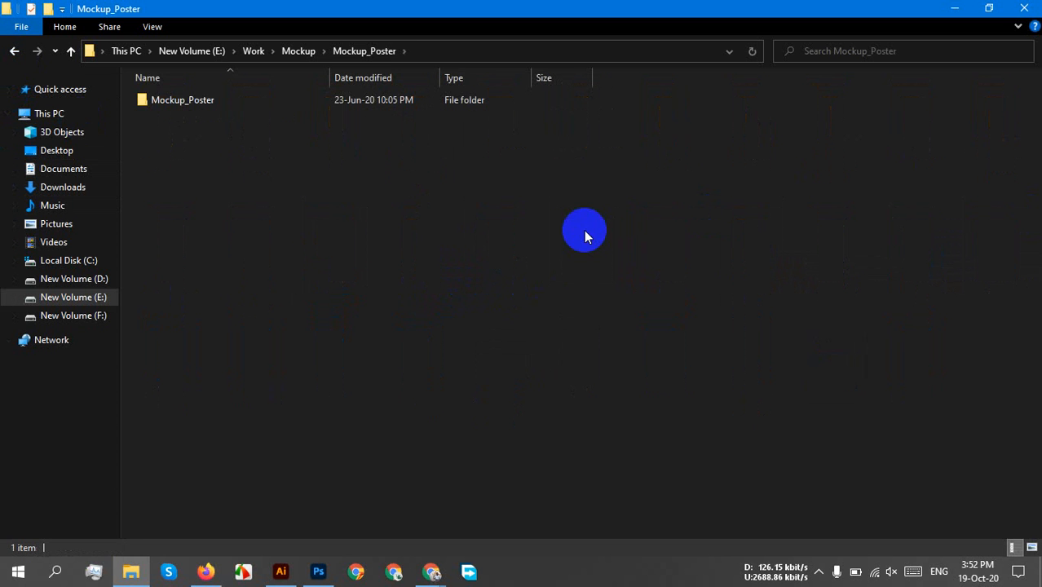
double_click(187, 114)
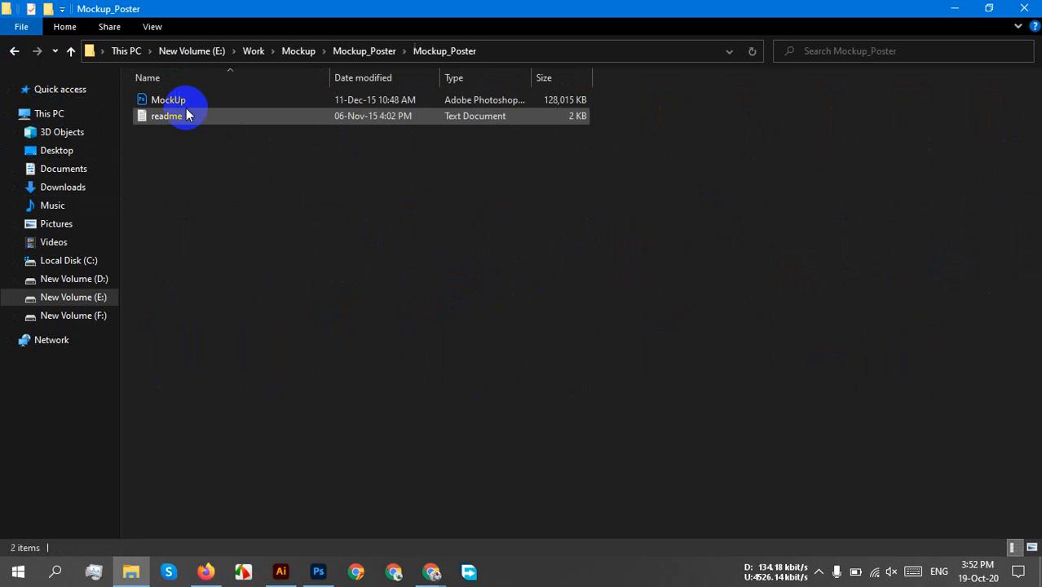
click(14, 52)
click(13, 52)
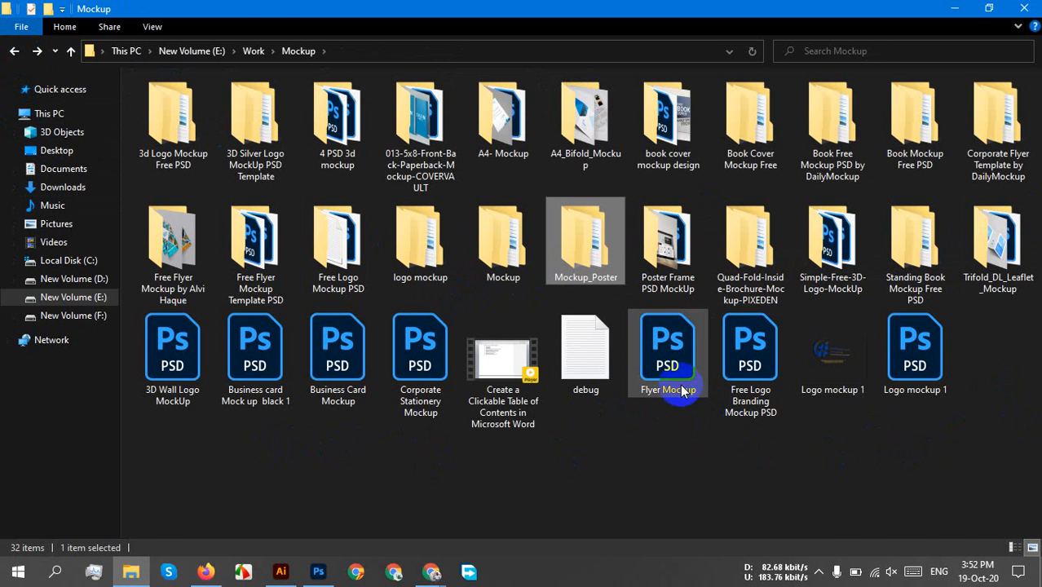
Open the Flyer Mockup PSD in Photoshop to inspect it, close it and return to File Explorer
click(668, 364)
double_click(657, 368)
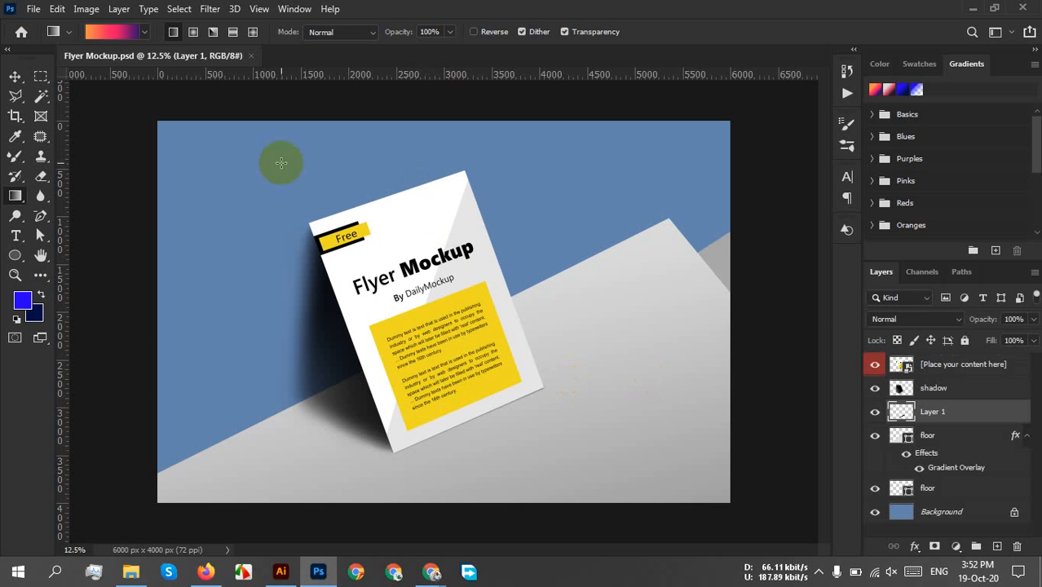
click(250, 56)
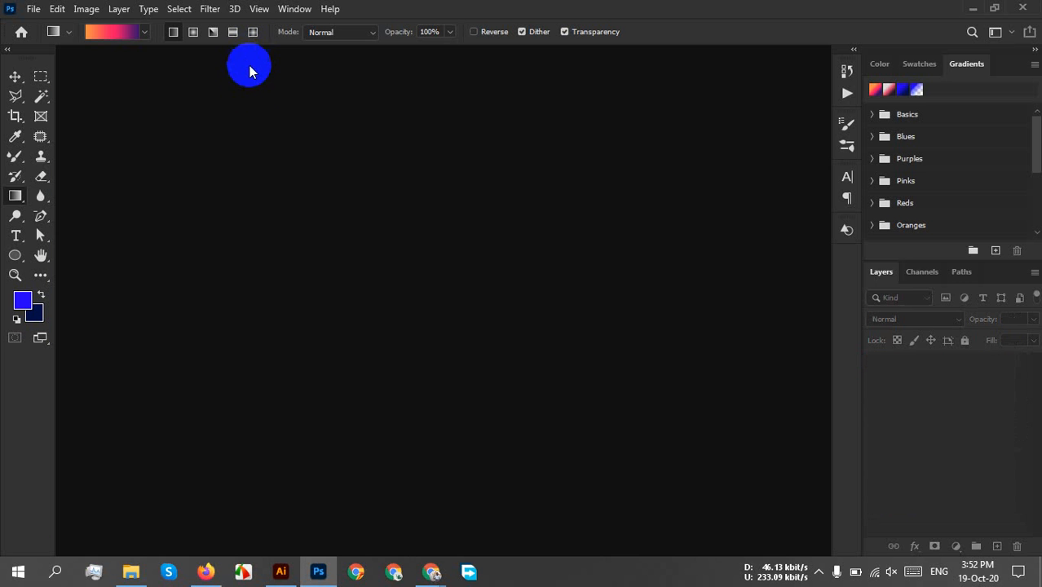
click(972, 10)
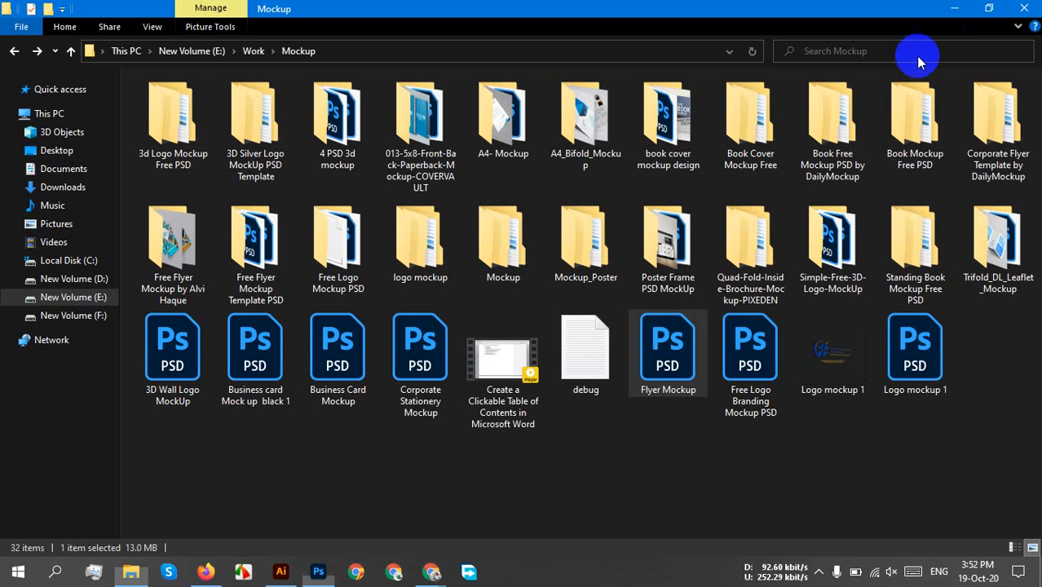
Try to upload the Flyer Mockup PSD to Drive, cancelling the add-download dialog and closing Free Download Manager
drag(669, 355, 429, 556)
drag(433, 574, 286, 481)
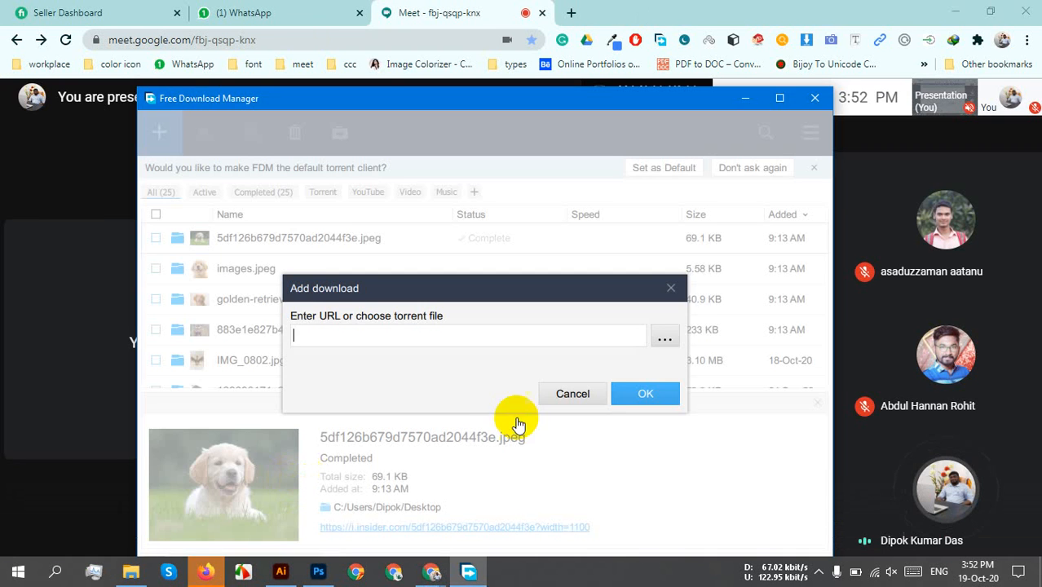
click(563, 394)
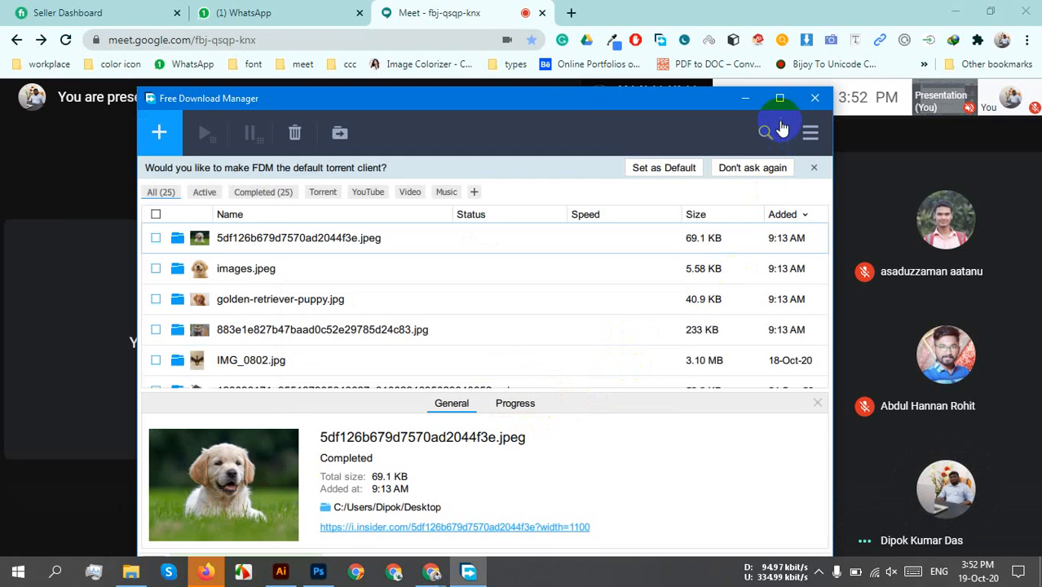
click(808, 105)
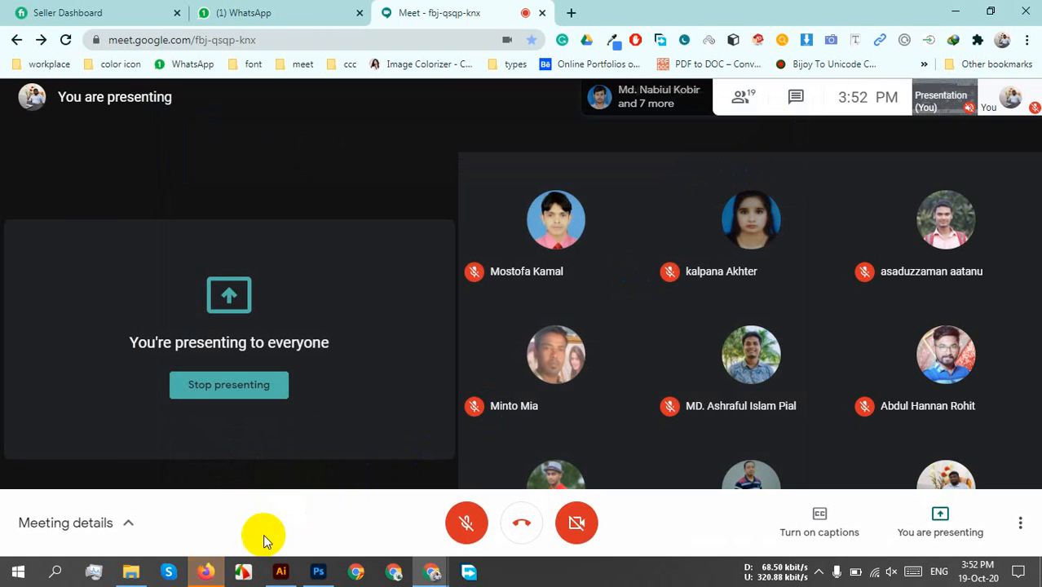
Switch to the HSL-GAI-207 Drive folder in Firefox and dismiss the upload notice
click(214, 572)
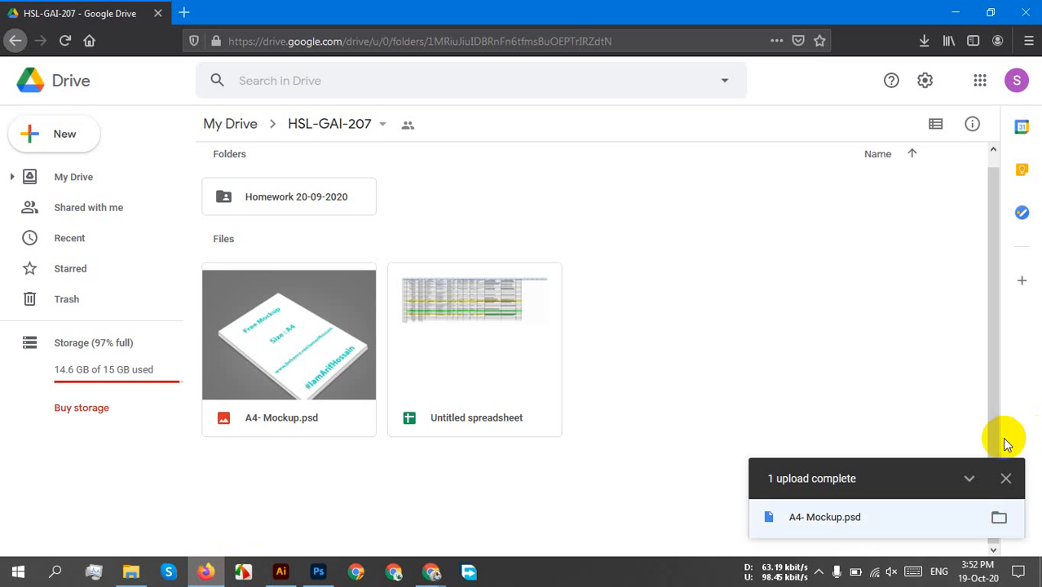
click(1008, 480)
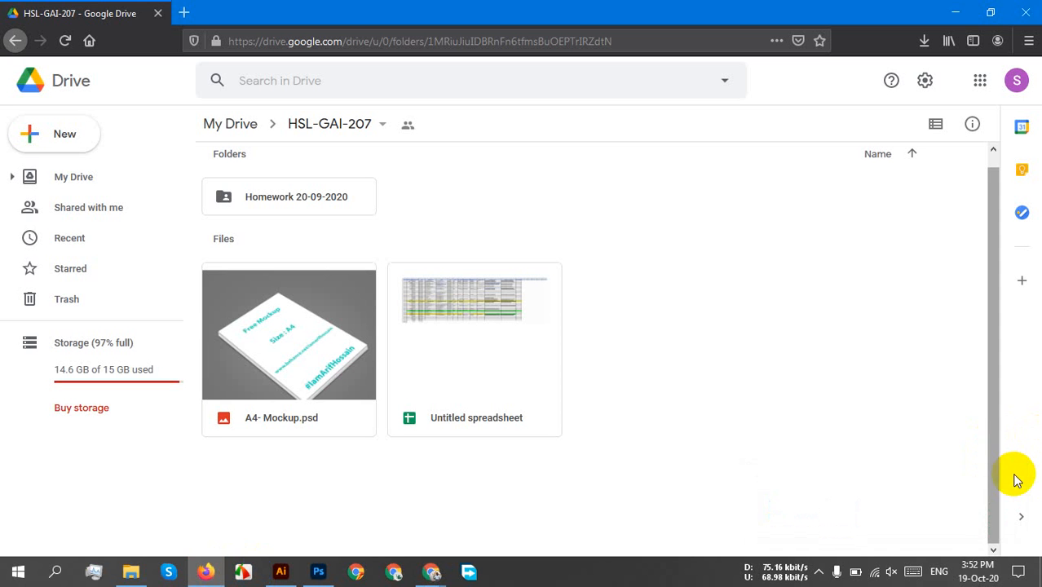
Switch to File Explorer, check the contents of the Free Flyer Mockup Template PSD folder and return to Mockup
click(141, 570)
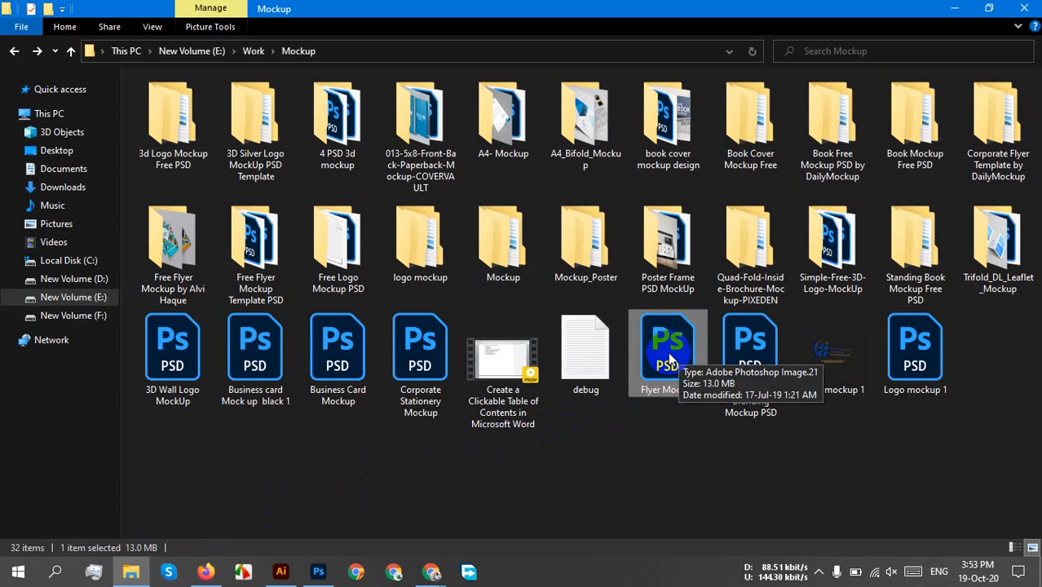
double_click(242, 253)
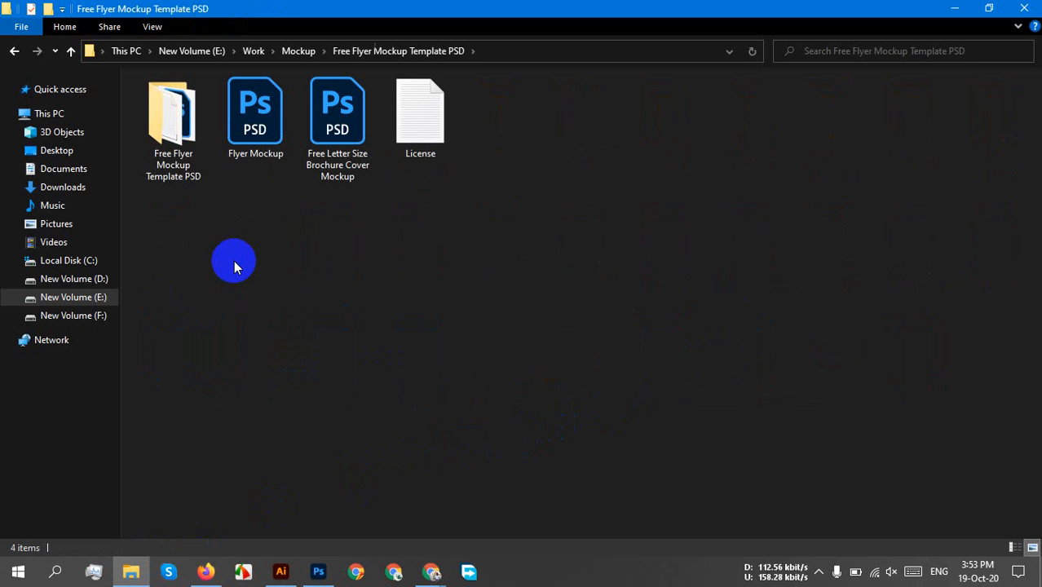
click(14, 51)
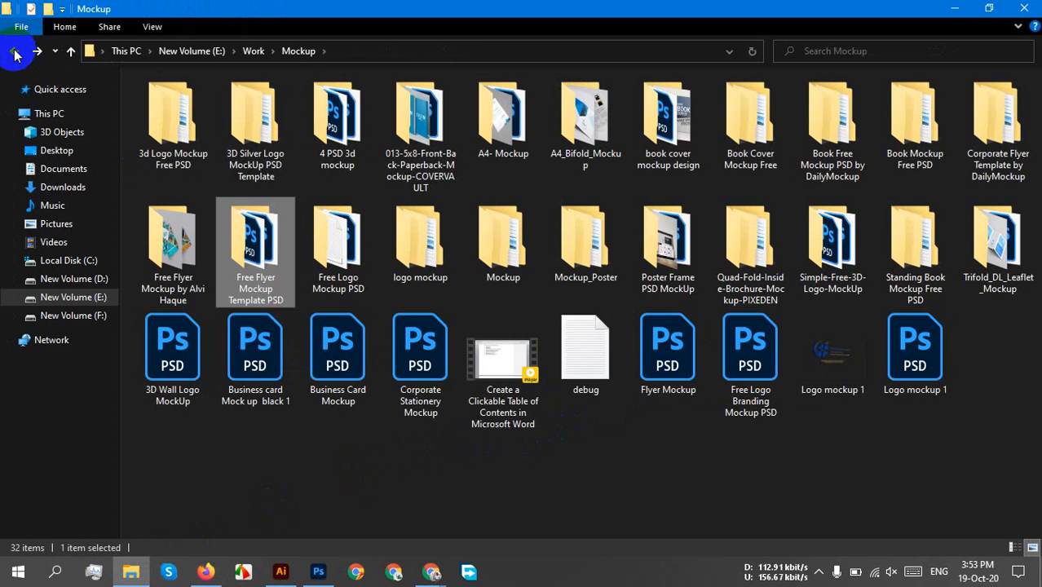
Upload the Free Letter Size Brochure Cover Mockup PSD from the first Free Flyer Mockup folder to HSL-GAI-207 in Drive
double_click(166, 251)
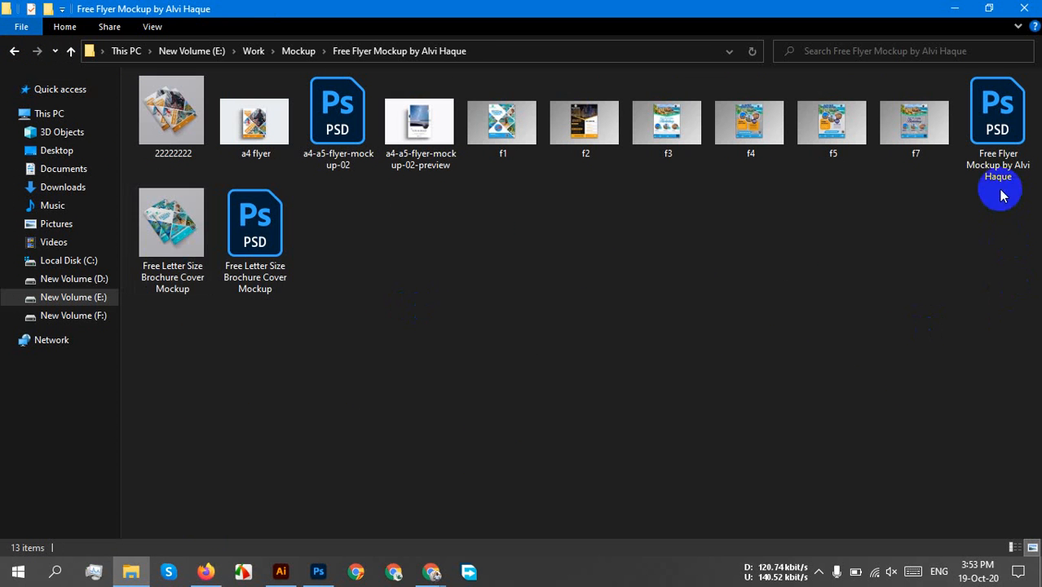
mouse_move(272, 269)
mouse_down()
mouse_move(309, 458)
mouse_move(214, 568)
mouse_move(588, 439)
mouse_move(589, 420)
mouse_up()
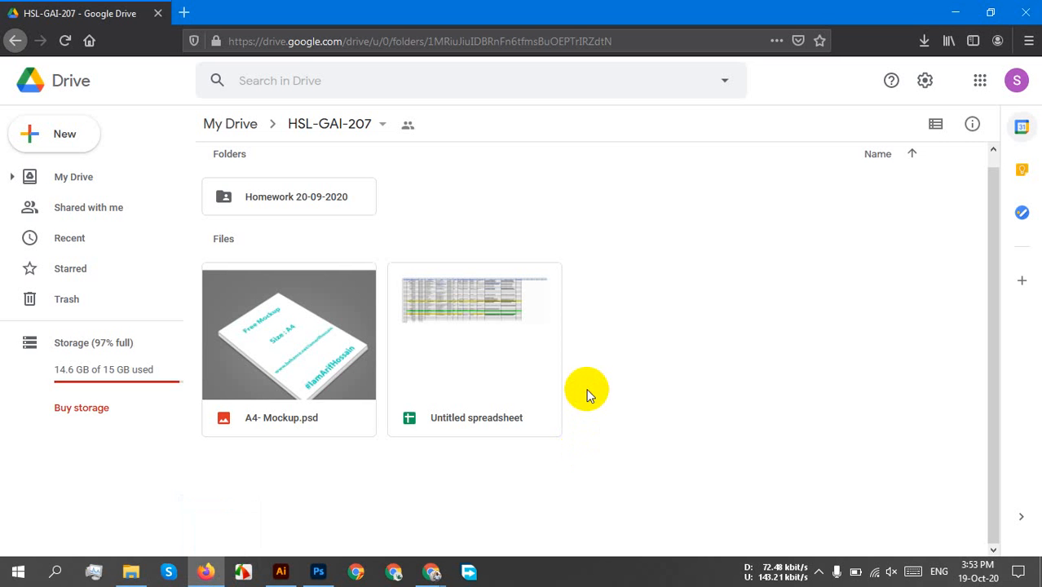
mouse_move(208, 568)
mouse_down()
mouse_move(286, 484)
mouse_move(409, 401)
mouse_move(643, 497)
mouse_up()
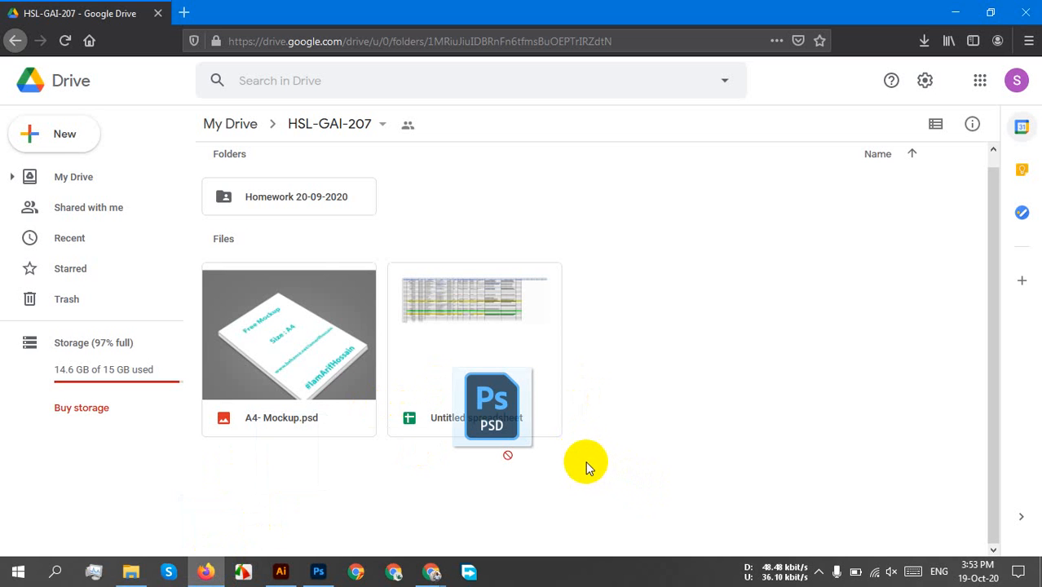
drag(578, 465, 546, 440)
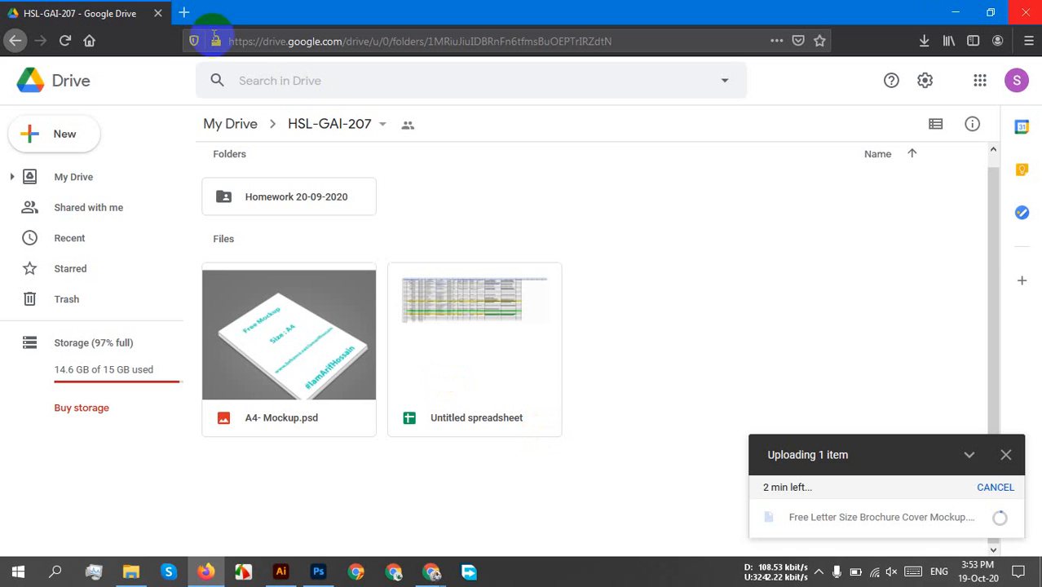
Keep the Drive upload page open when asked about leaving it, minimize Firefox and close the Free Flyer Mockup folder window
click(157, 14)
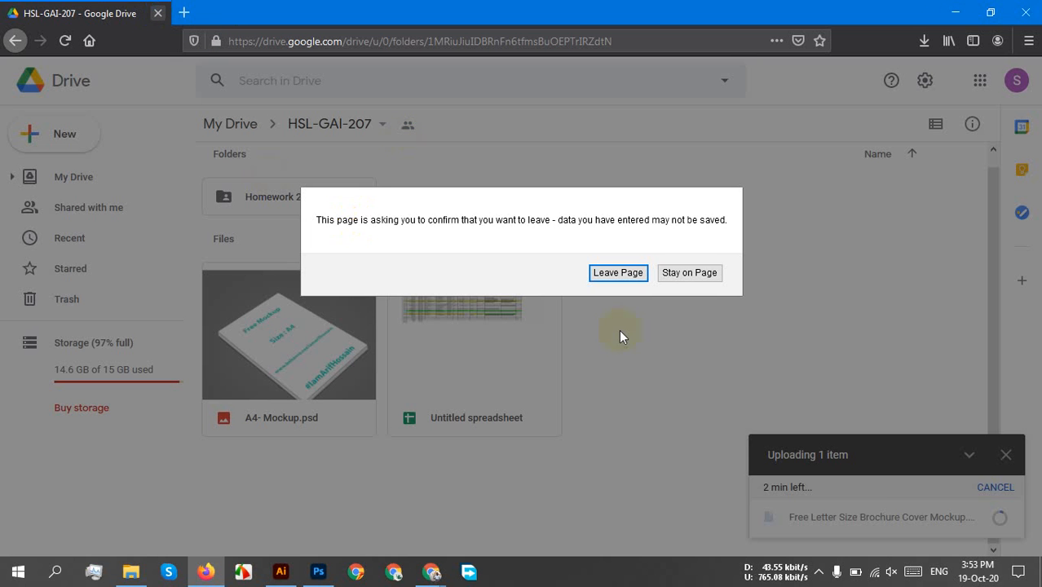
click(689, 274)
click(956, 15)
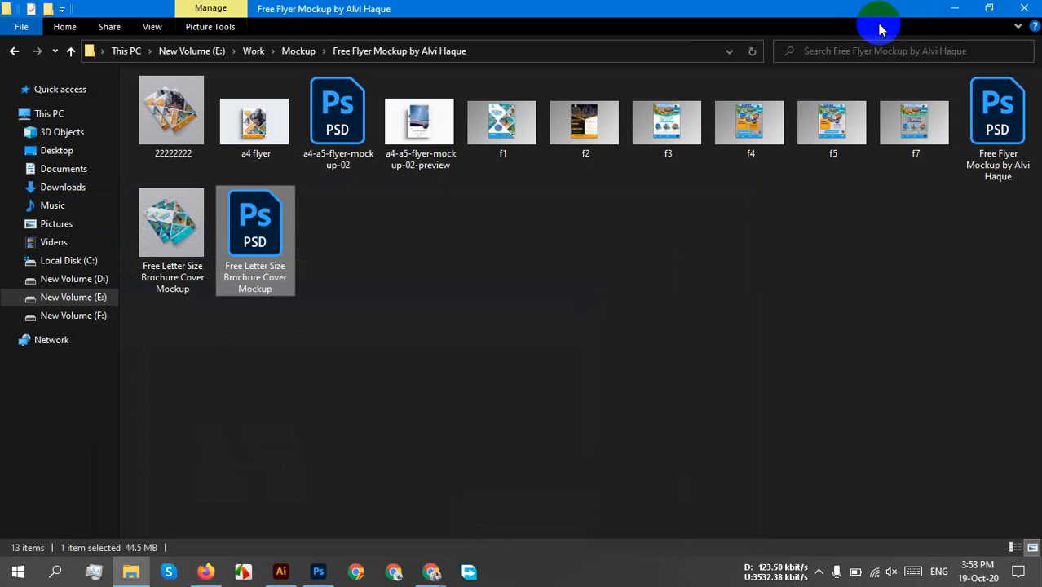
click(1013, 10)
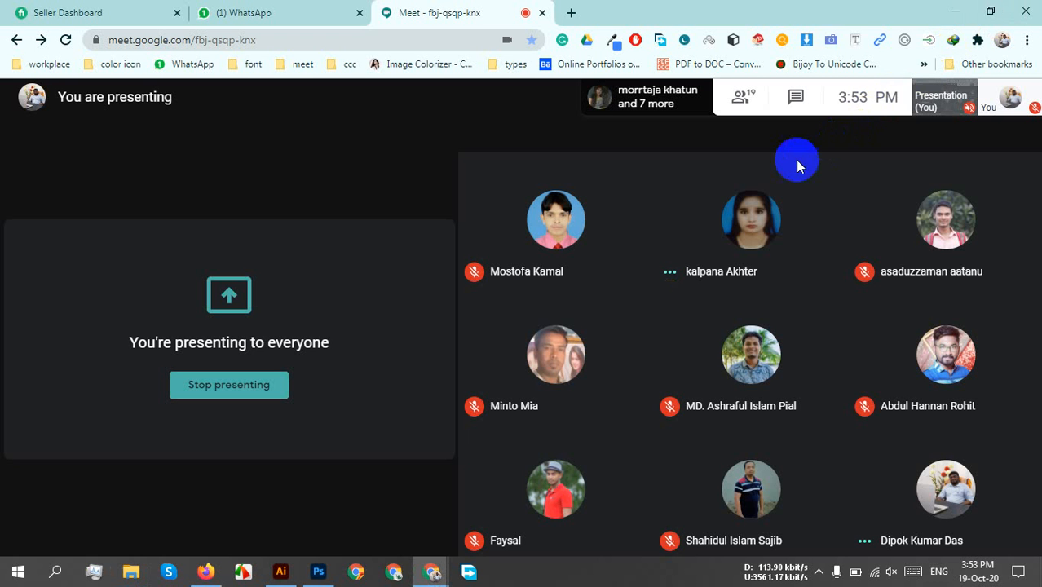
Open the A4- Mockup PSD from the Mockup folder under Work on drive E in Photoshop and open its Replace A4 Paper smart object
mouse_move(466, 326)
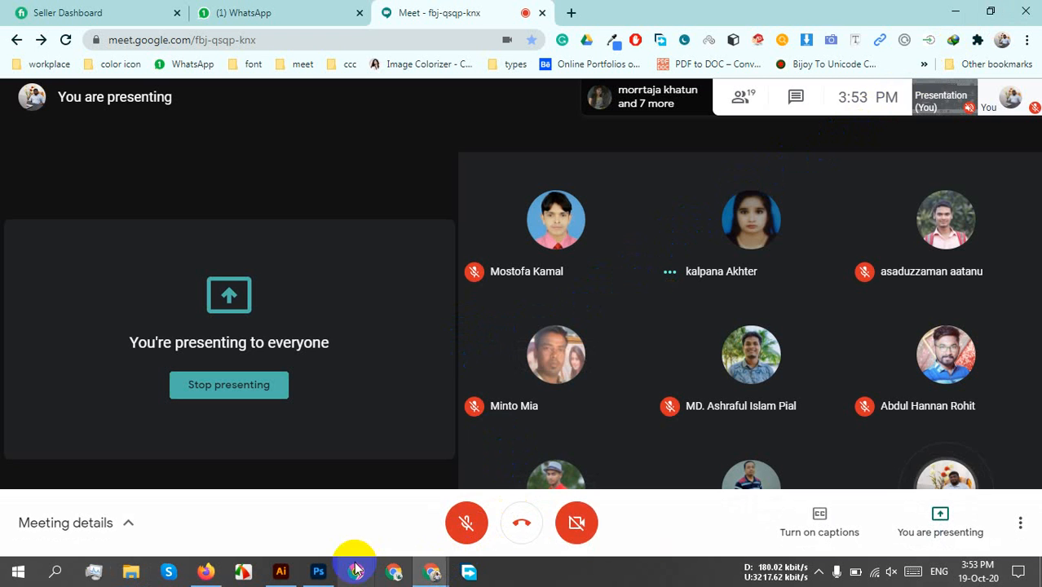
click(318, 572)
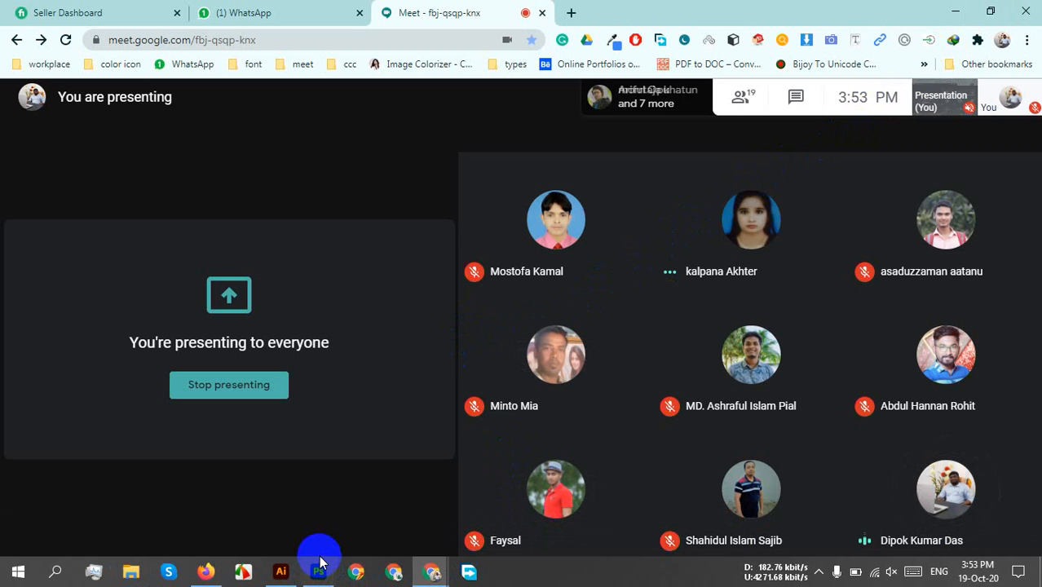
click(132, 573)
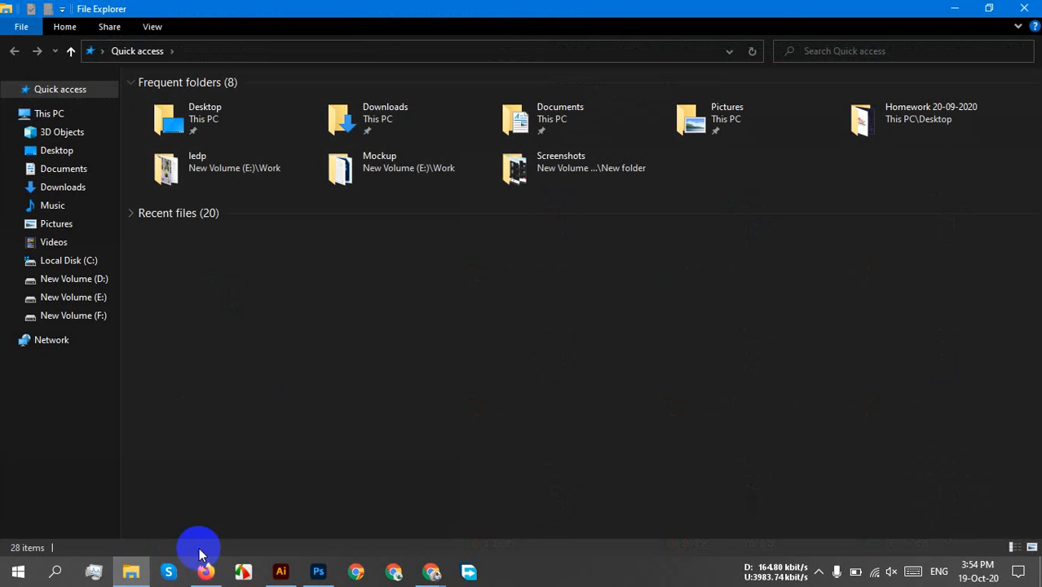
click(84, 297)
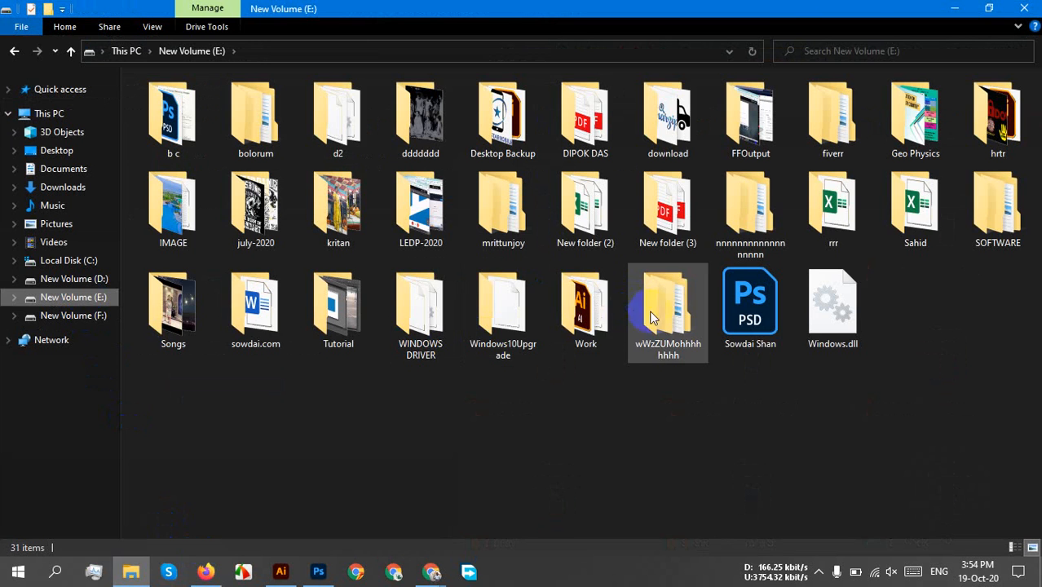
double_click(586, 305)
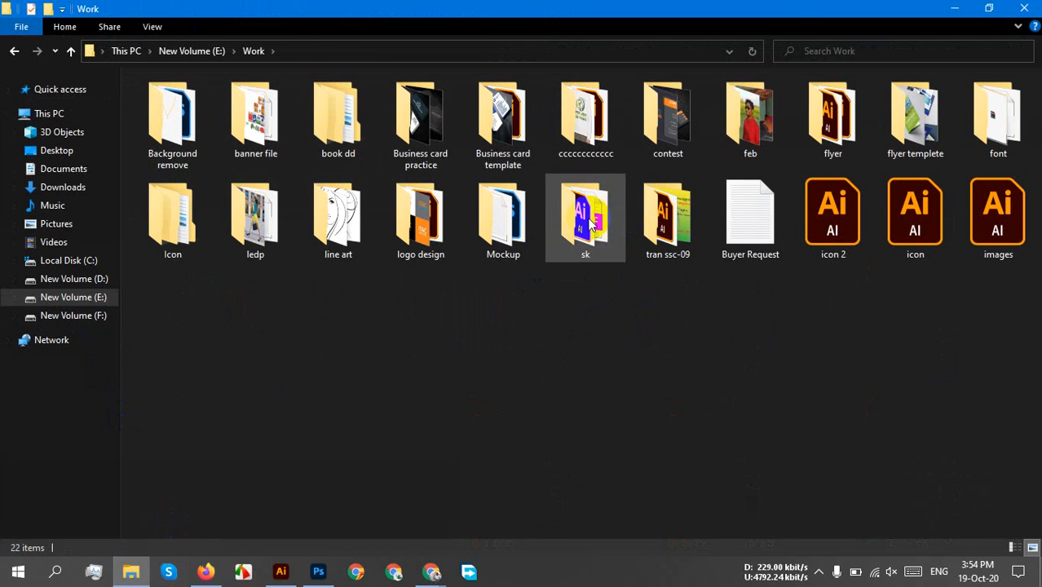
double_click(503, 219)
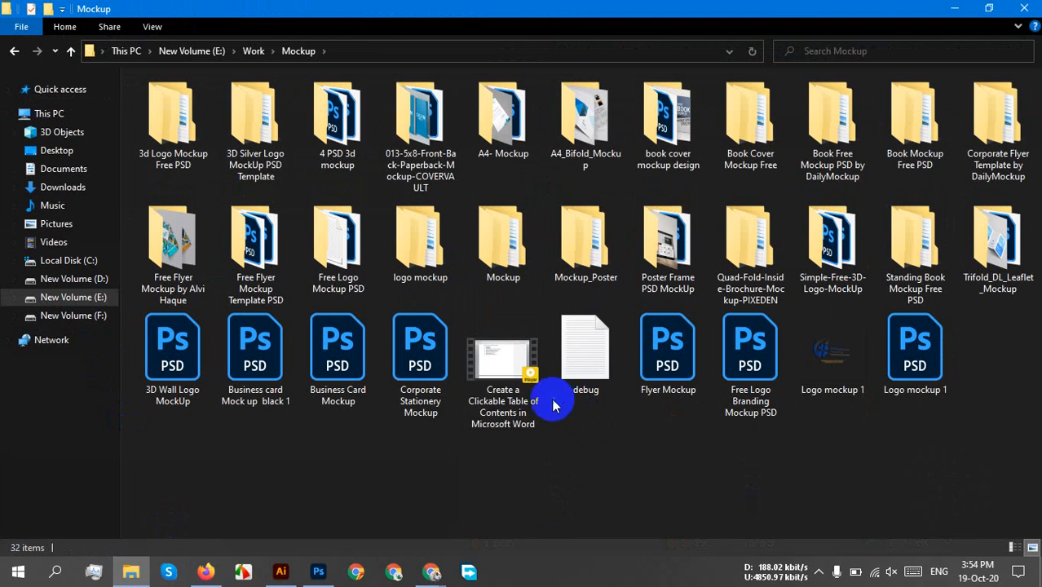
double_click(503, 122)
click(249, 149)
double_click(249, 149)
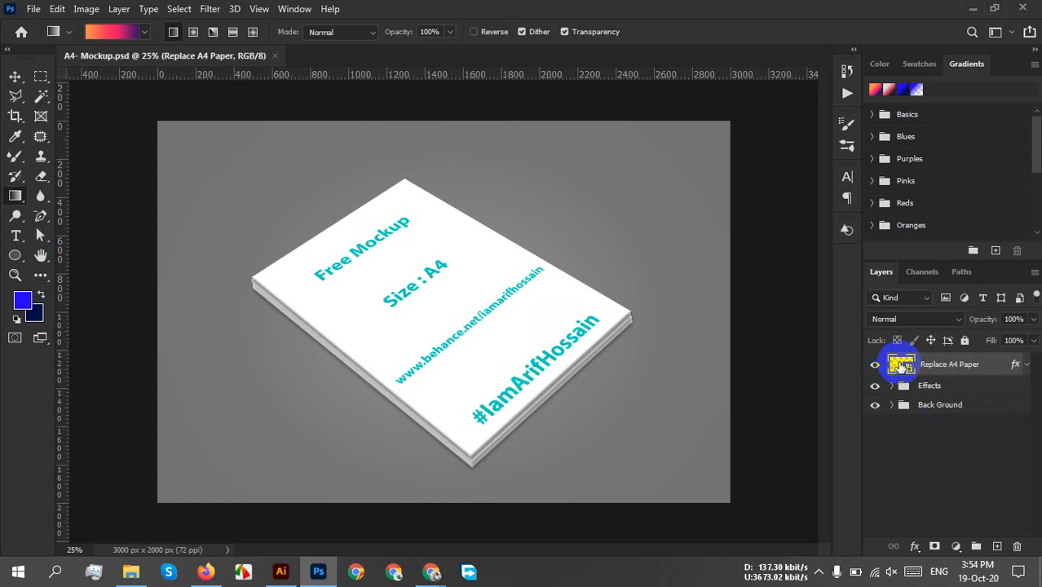
double_click(901, 365)
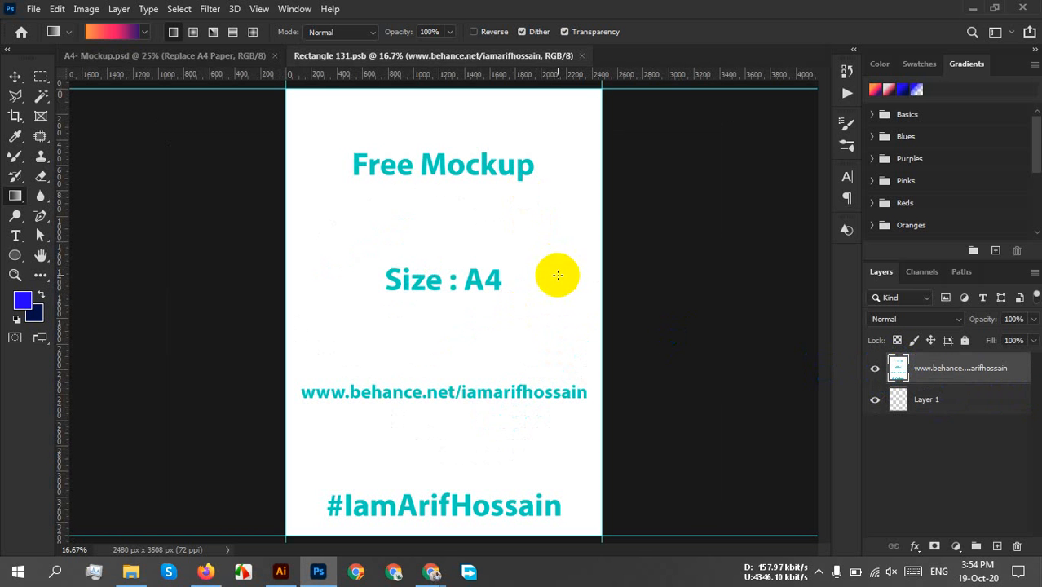
Switch to File Explorer, look through the flyer designs in Work > flyer on drive E and return to the drive's root
click(134, 574)
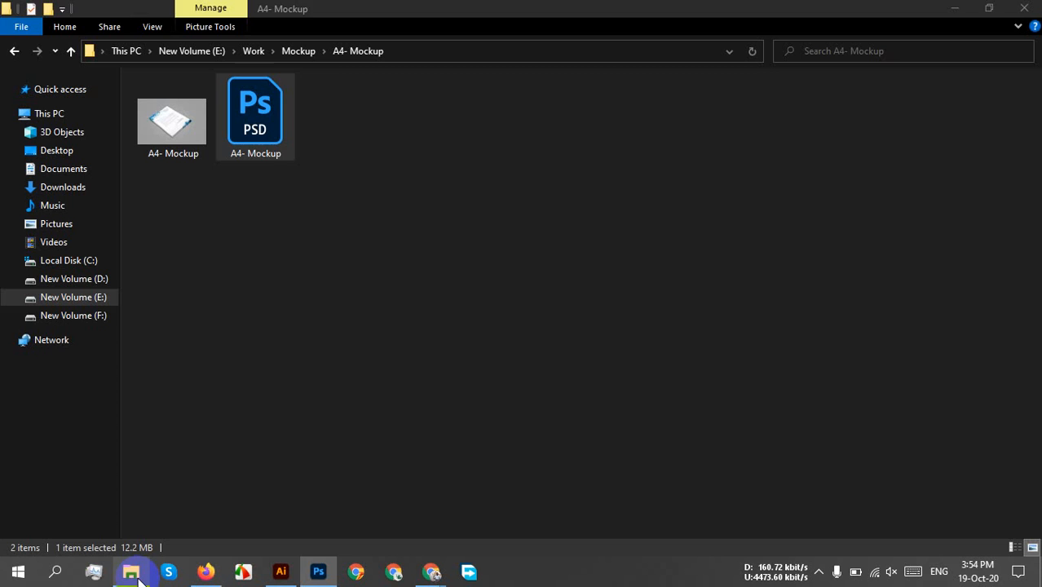
click(95, 298)
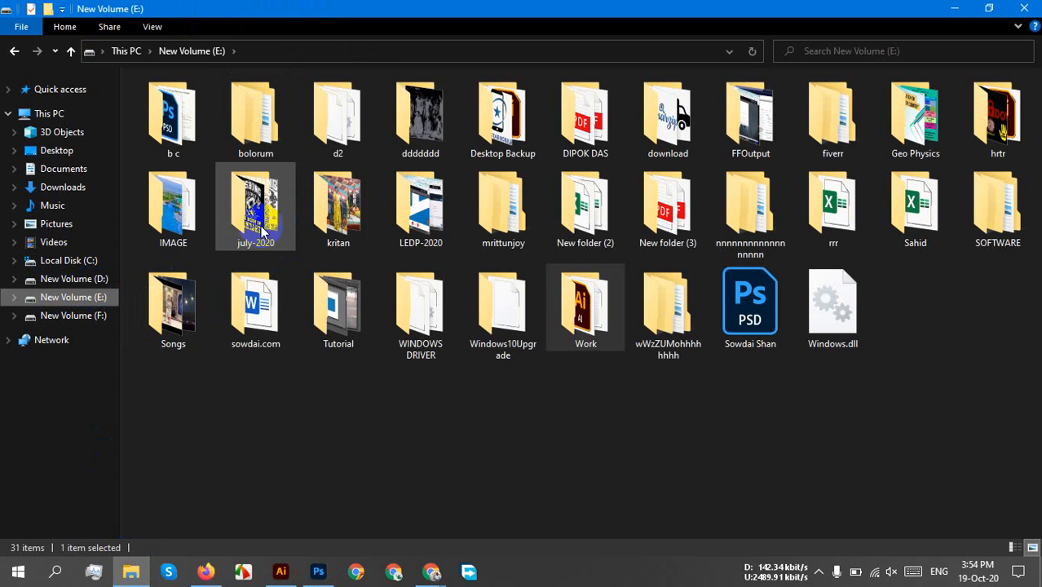
double_click(597, 300)
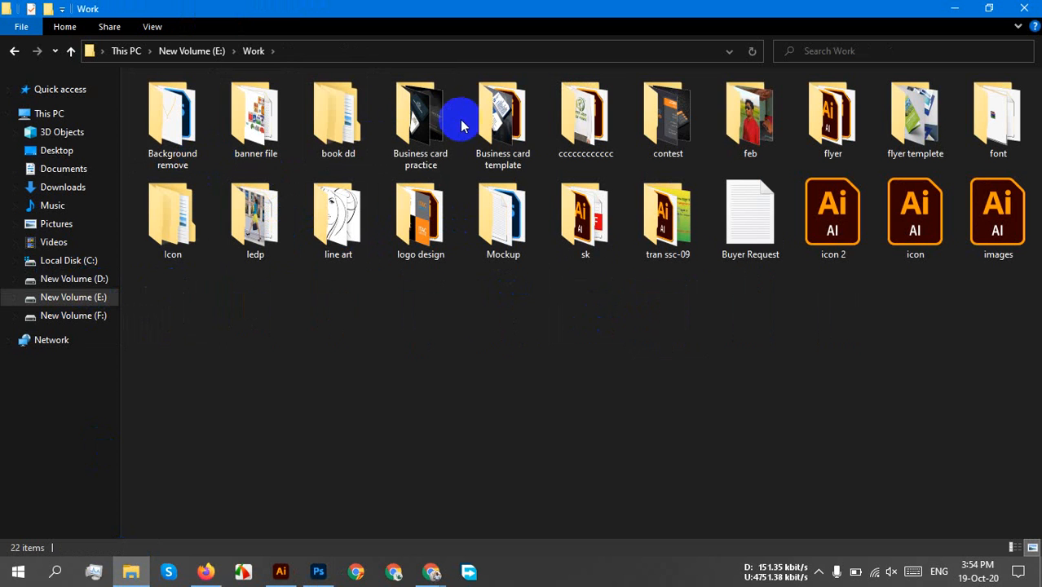
double_click(840, 142)
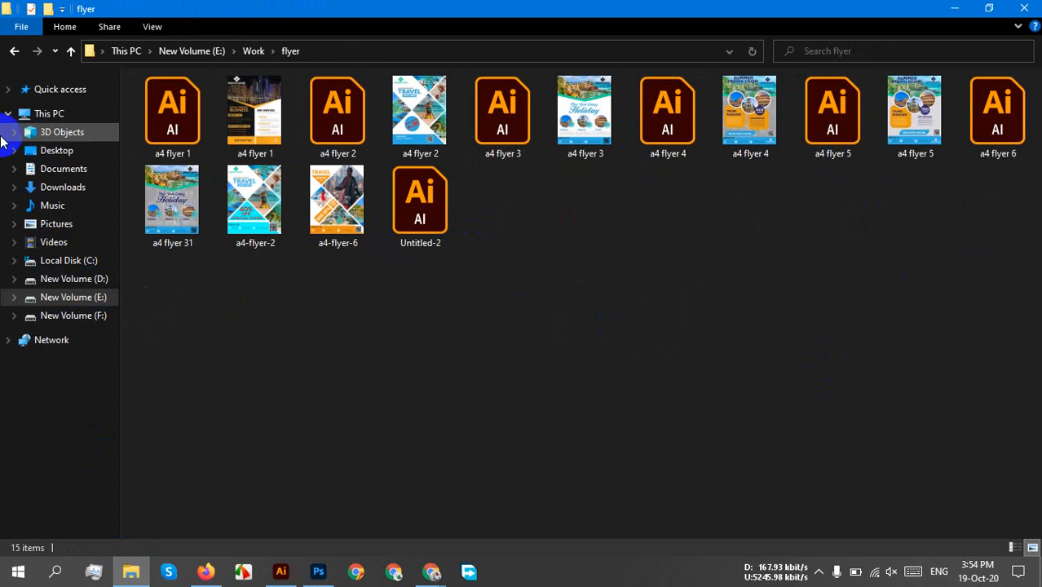
click(14, 51)
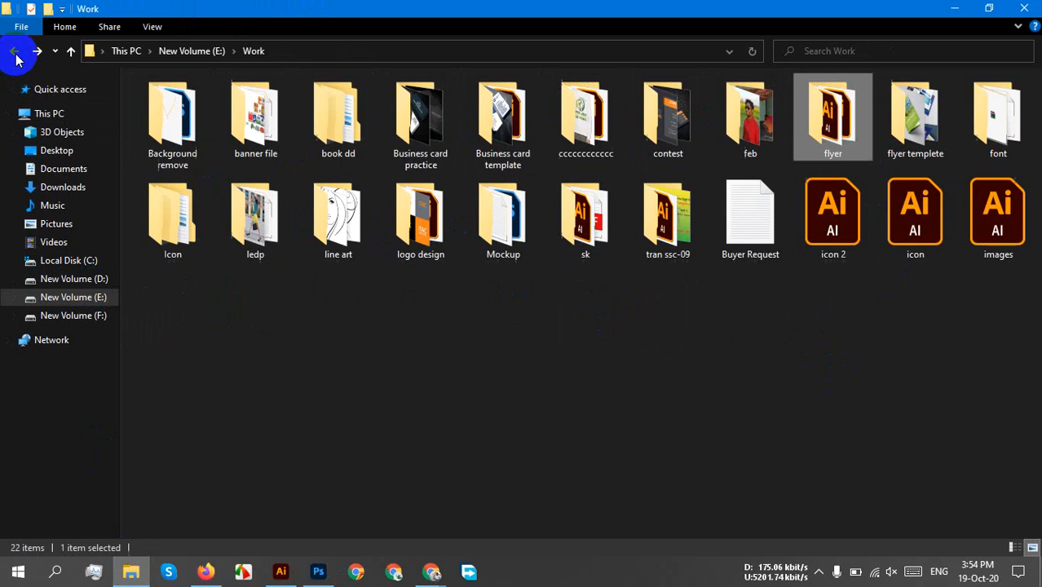
click(15, 53)
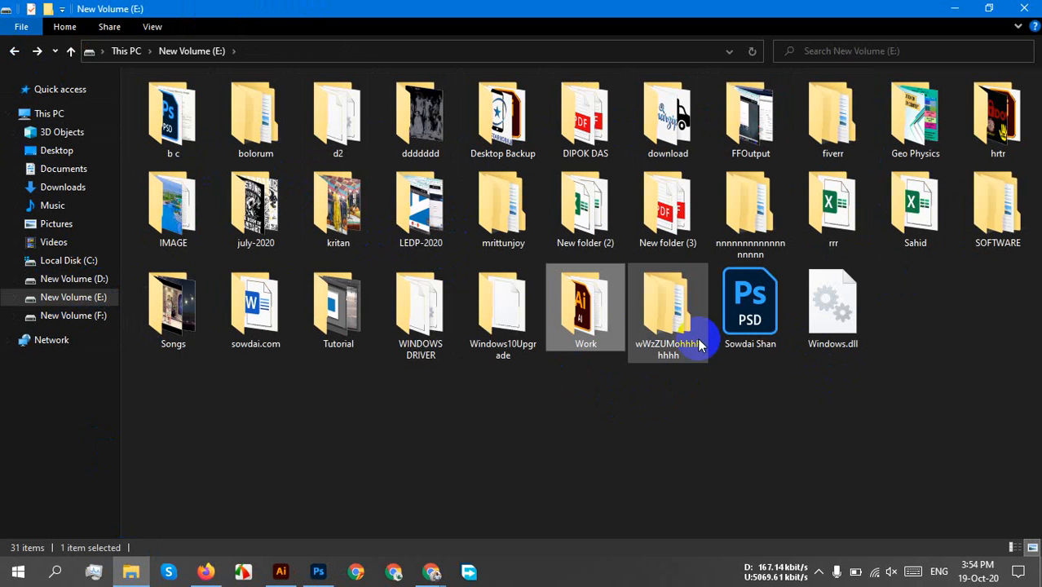
Open the blue business flyer 1 PNG from Work > ledp > flyer in Photoshop and copy the entire image
double_click(582, 310)
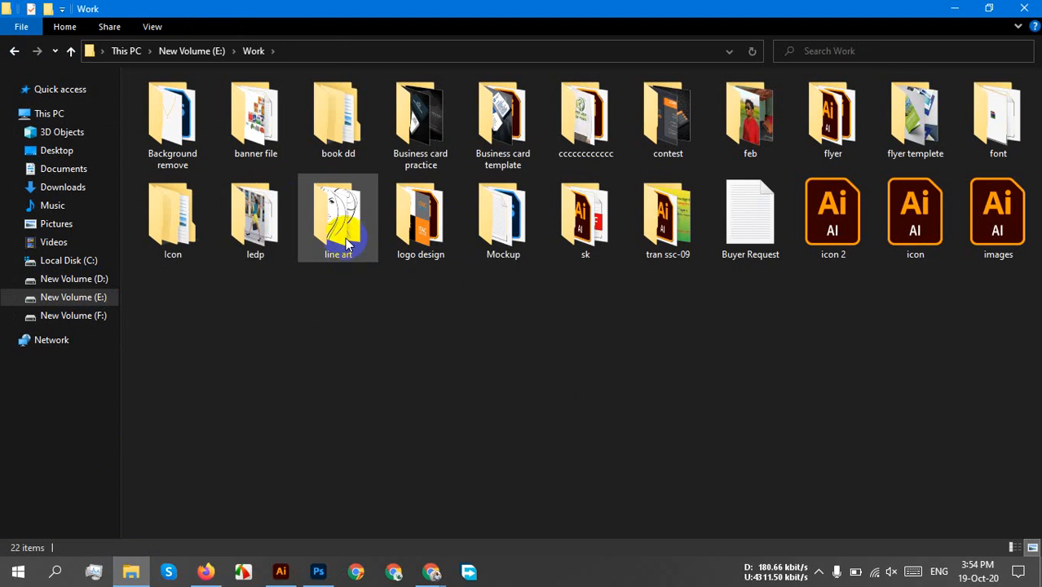
double_click(271, 228)
click(603, 382)
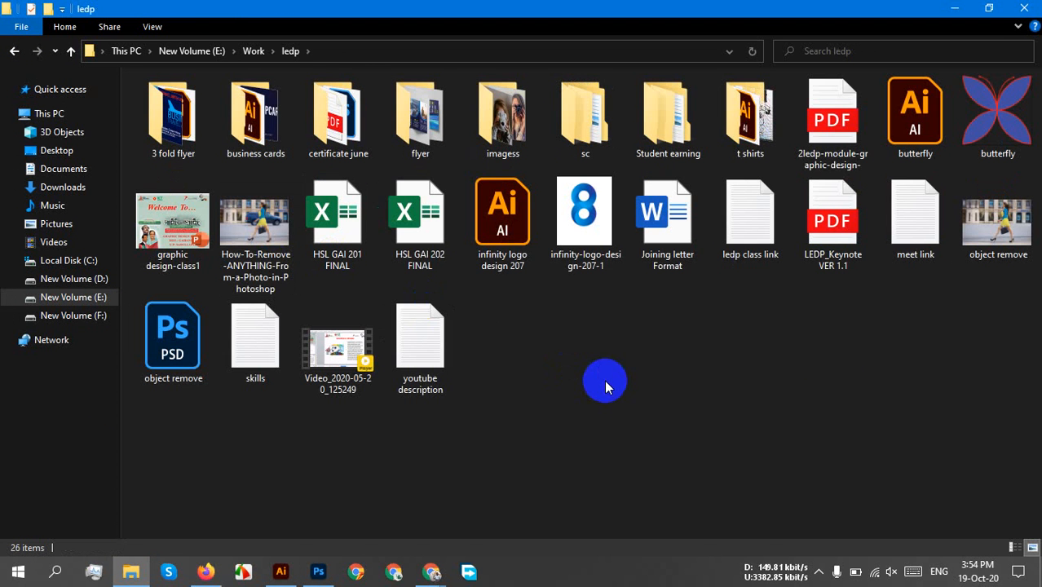
double_click(418, 117)
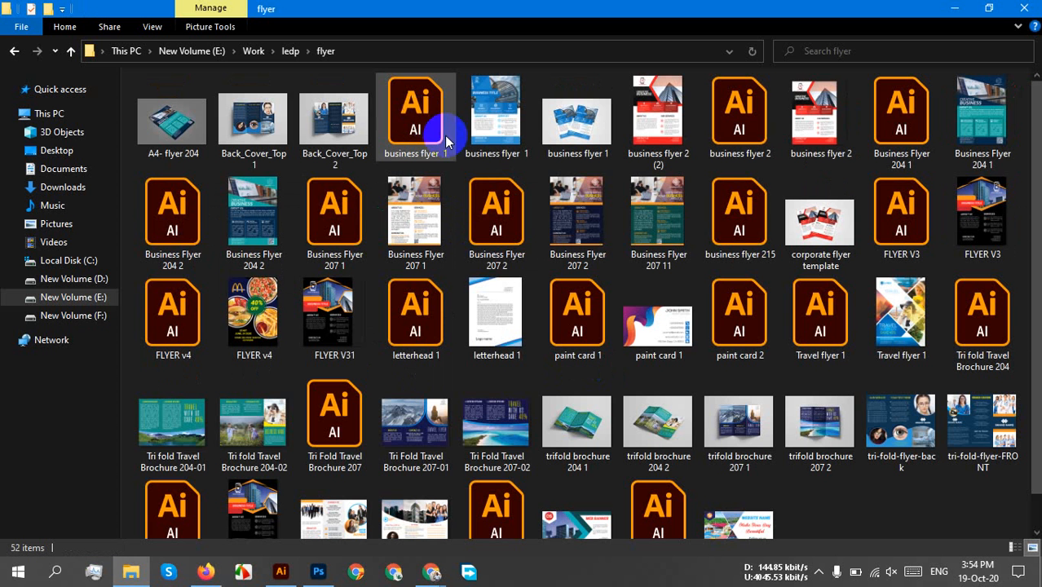
click(855, 470)
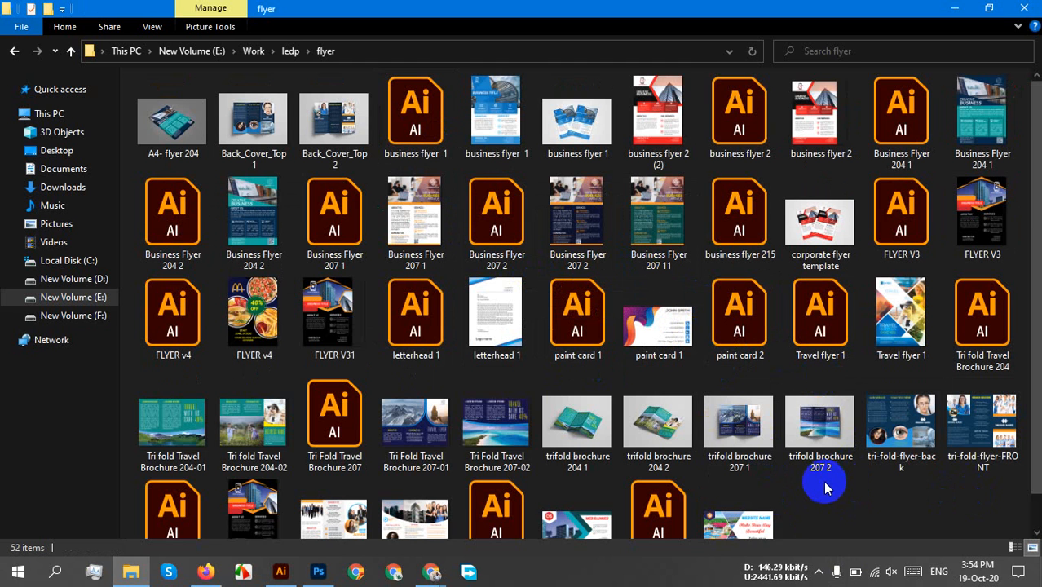
scroll(825, 487, down, 1)
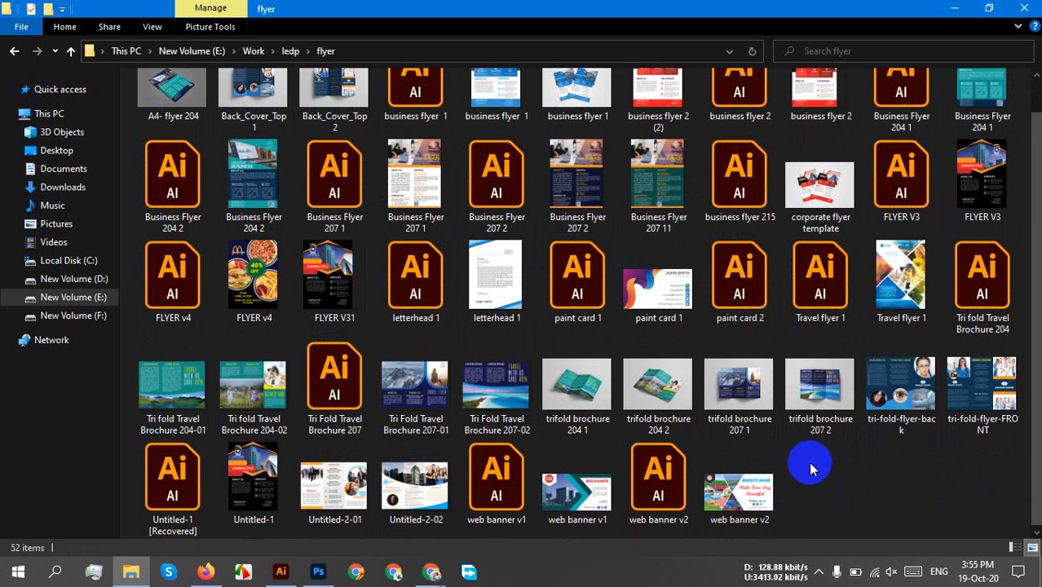
scroll(807, 462, up, 1)
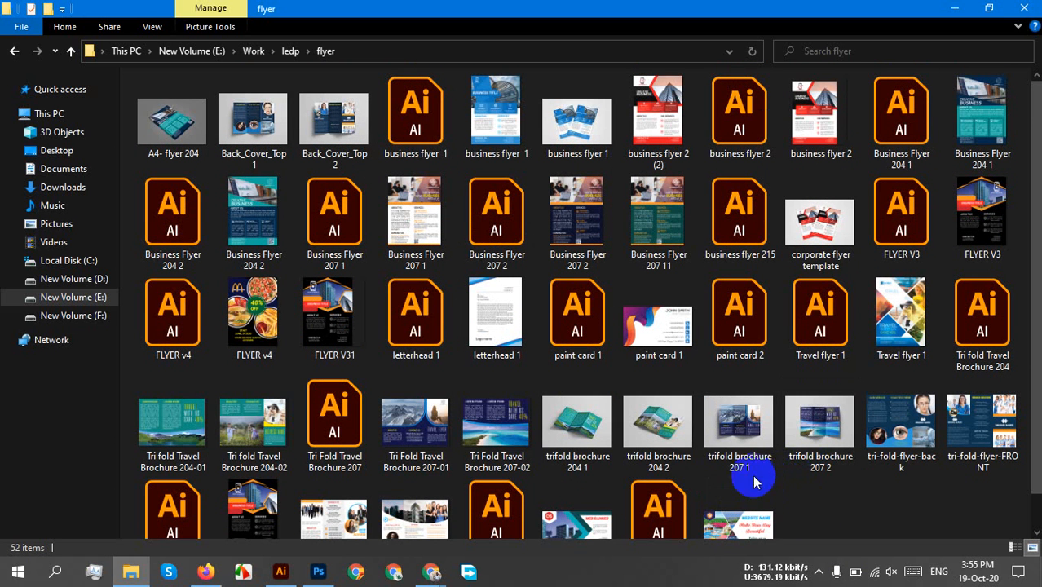
click(495, 122)
drag(495, 122, 622, 57)
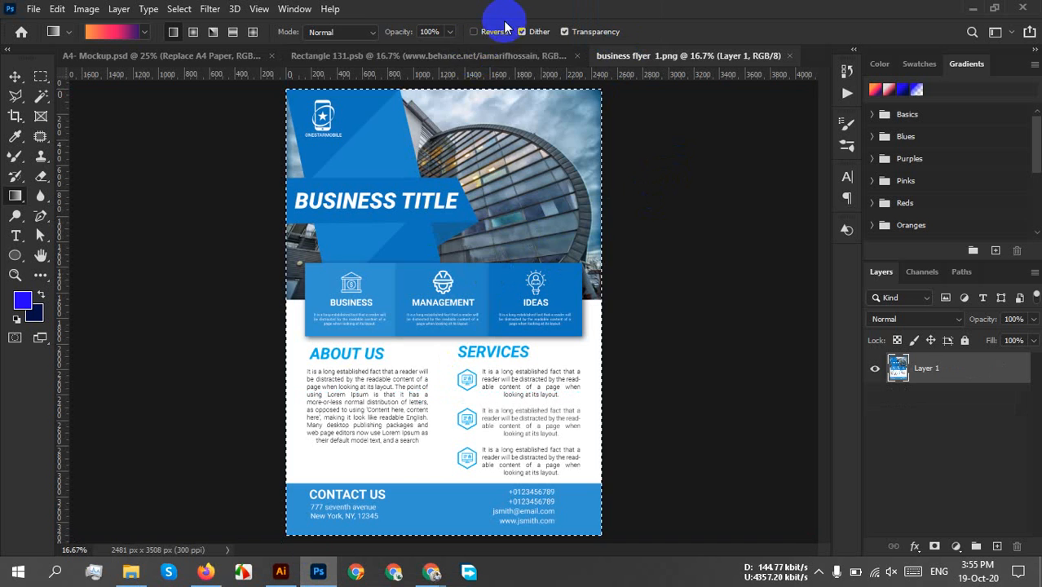
Close the open Rectangle 131.psb, return to A4- Mockup.psd and reopen the Replace A4 Paper smart object
click(574, 60)
click(580, 55)
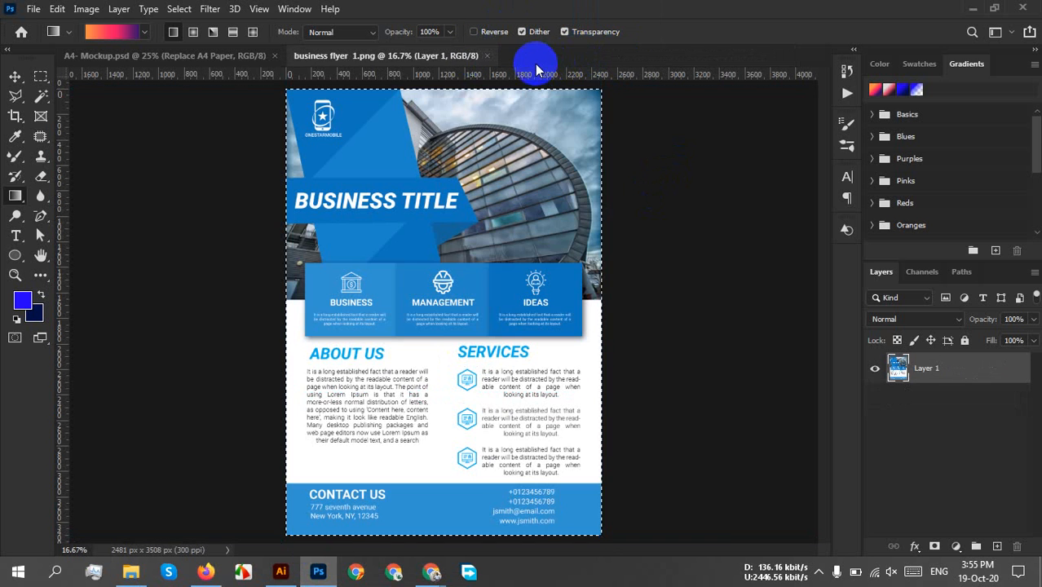
click(236, 56)
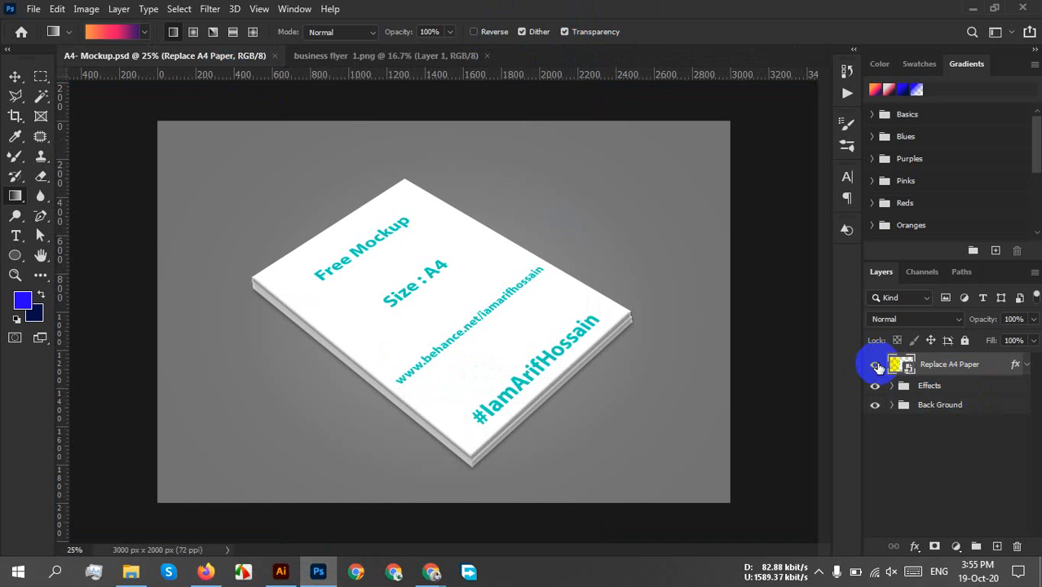
double_click(903, 366)
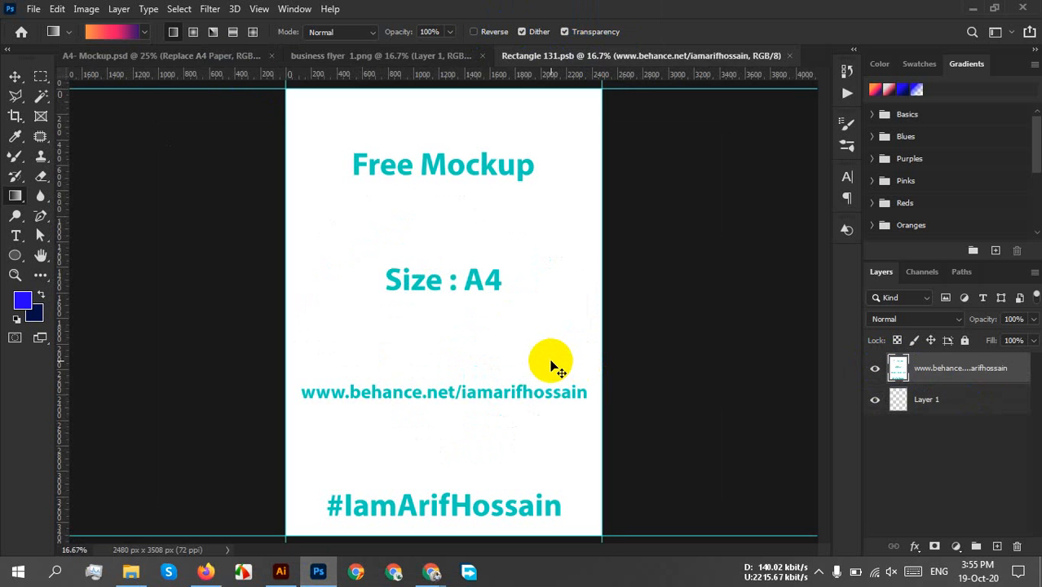
Paste the business flyer over the smart object's placeholder artwork, save it and return to A4- Mockup.psd
drag(550, 364, 551, 360)
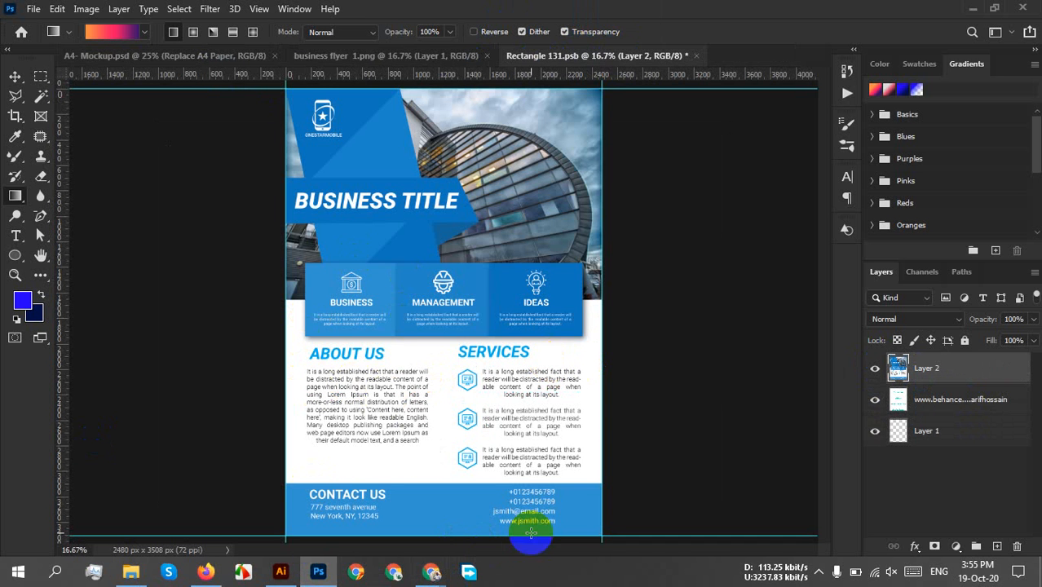
key(ctrl+s)
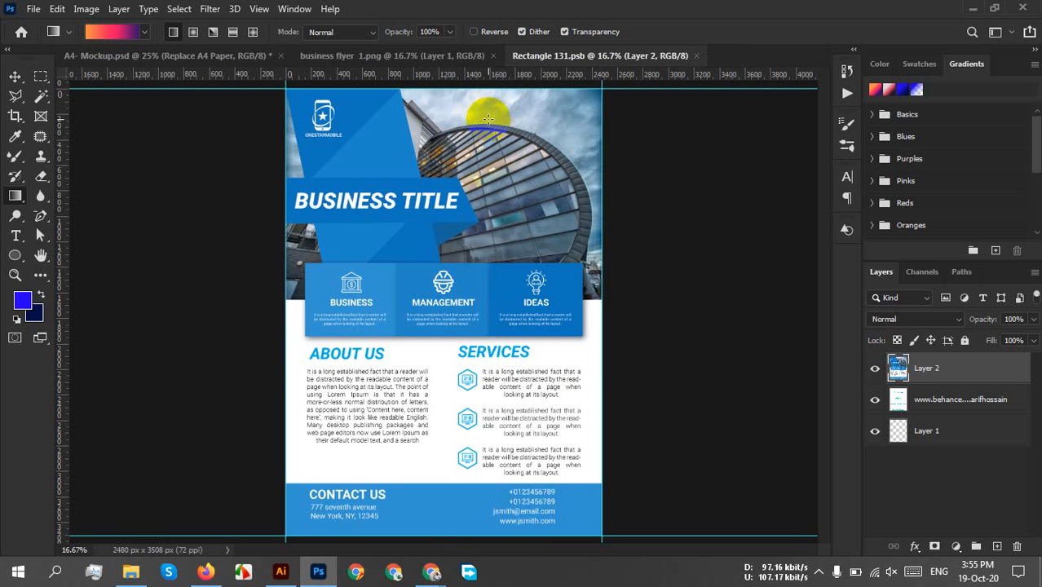
click(201, 57)
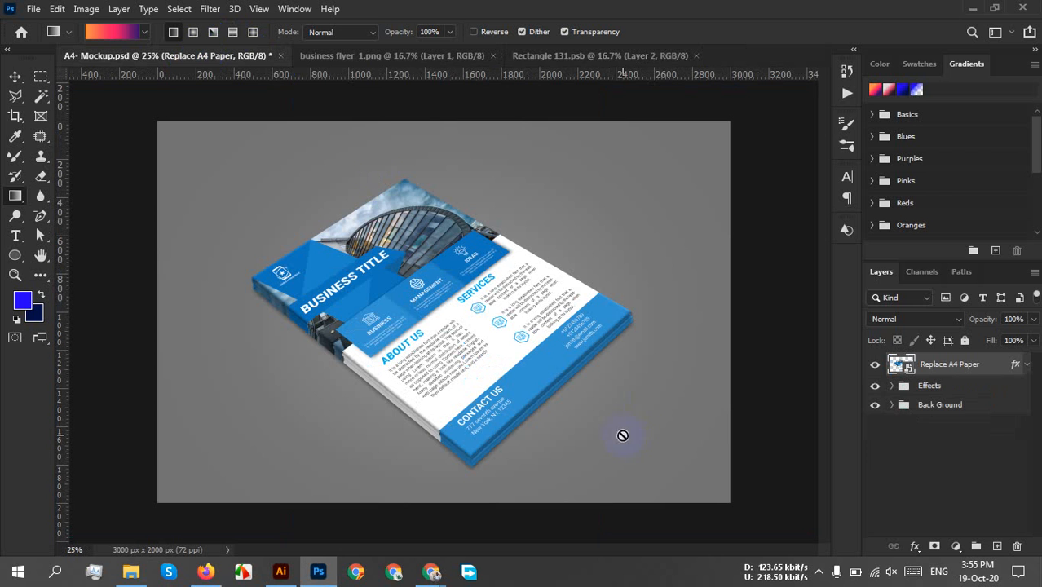
Hide and show the Effects group to compare the mockup, and examine the applied flyer design up close
click(876, 387)
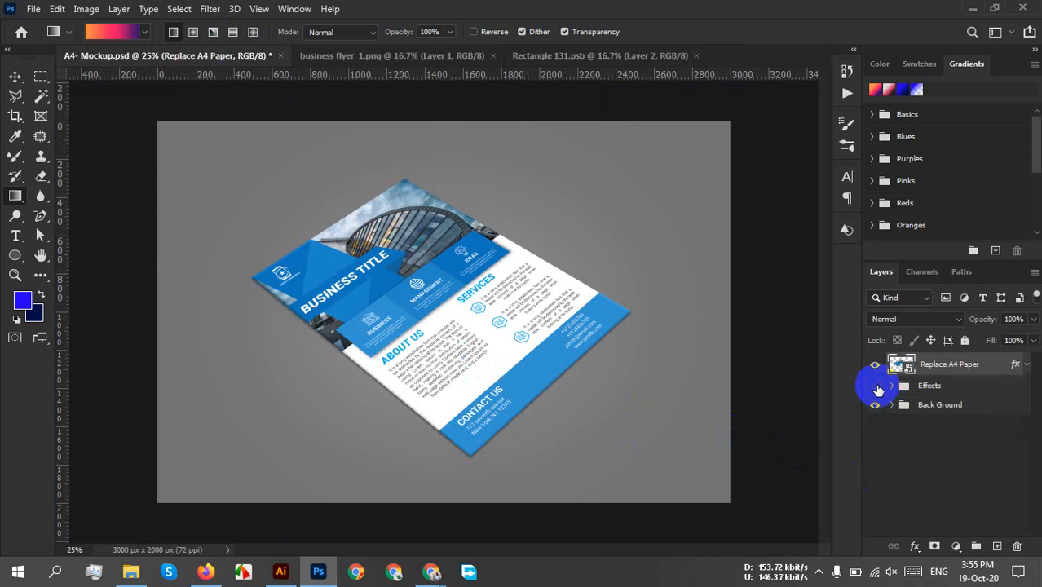
click(876, 387)
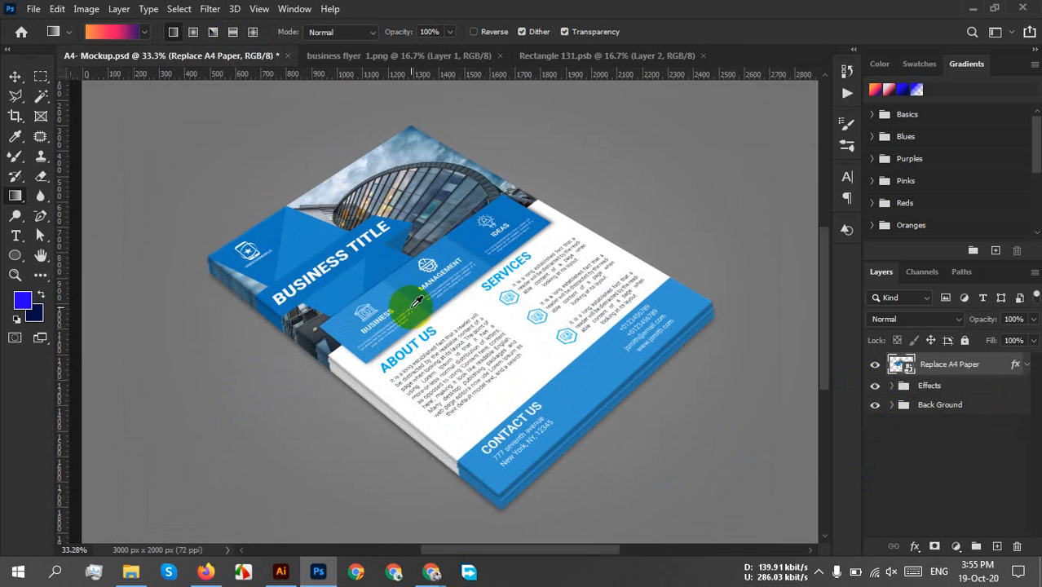
key(ctrl+plus)
scroll(484, 327, up, 1)
scroll(360, 330, up, 5)
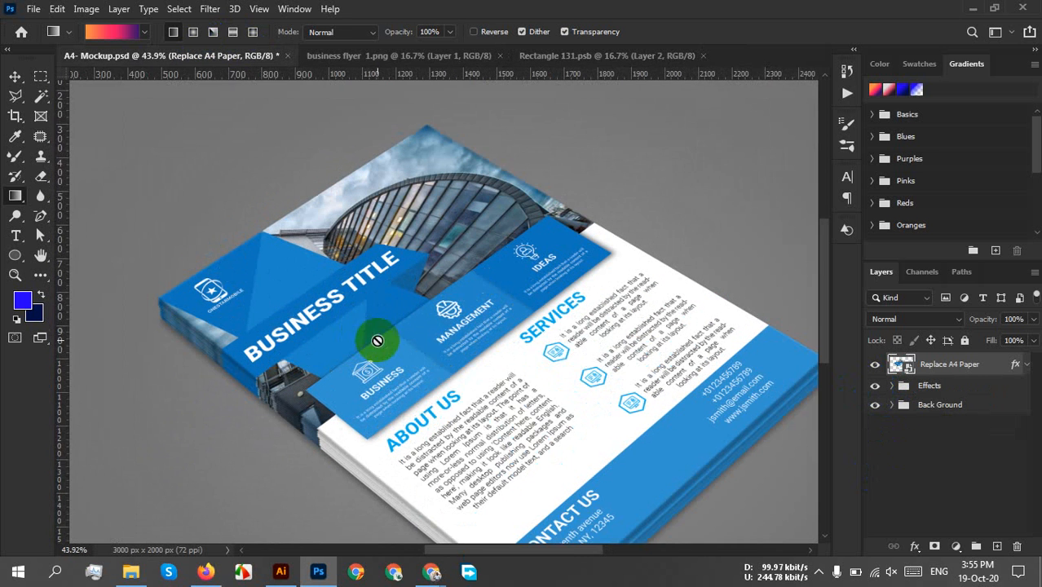
drag(531, 365, 526, 287)
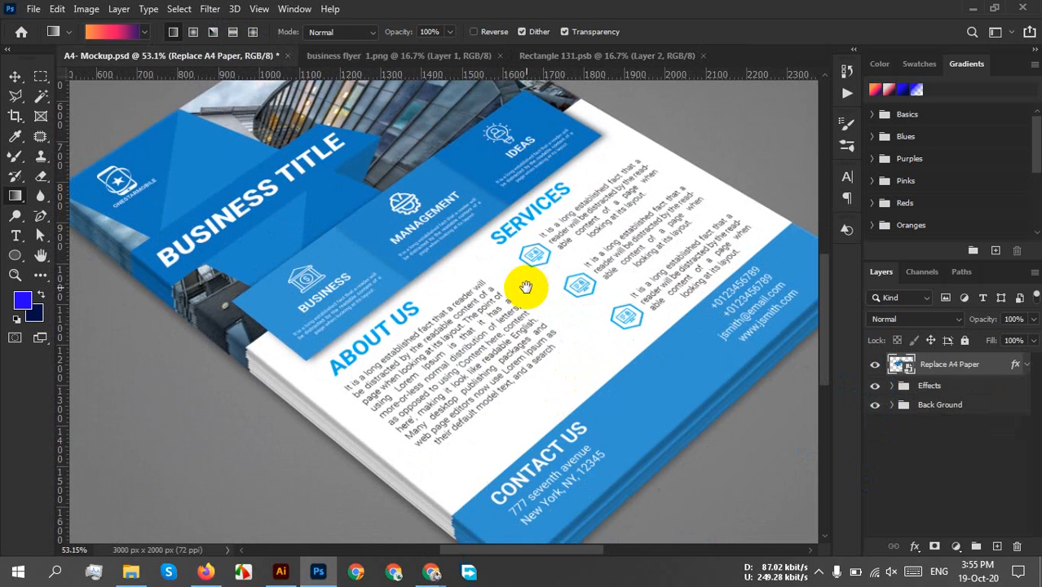
scroll(495, 293, down, 3)
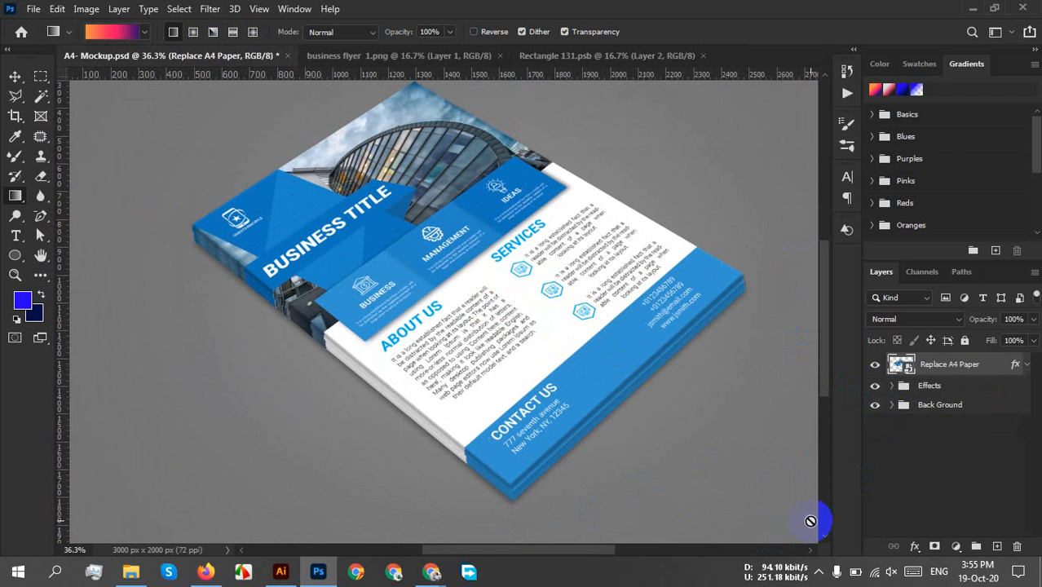
Hide the Effects group in A4- Mockup.psd, and check the Google Meet call
click(875, 386)
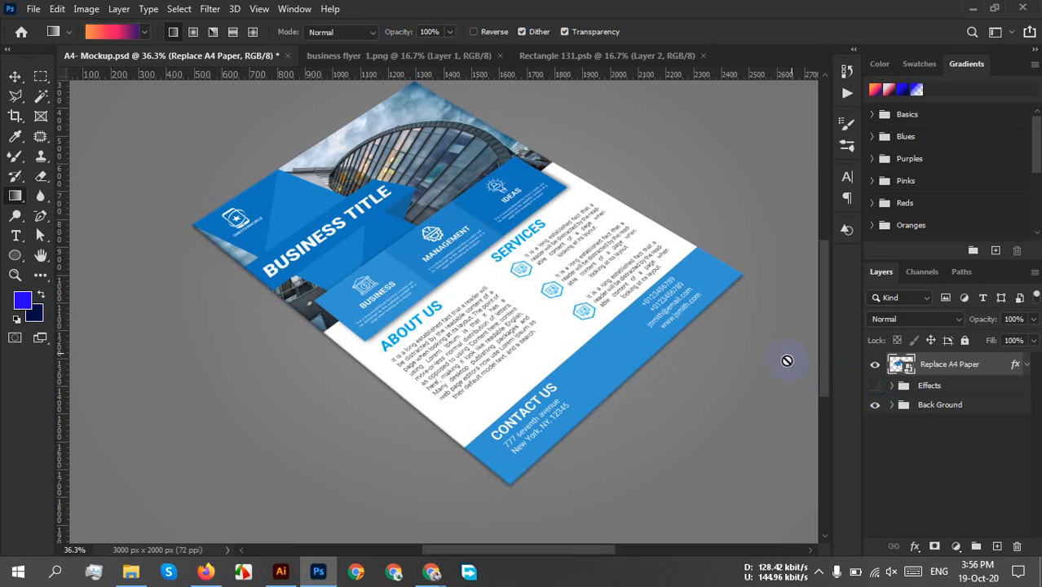
click(901, 367)
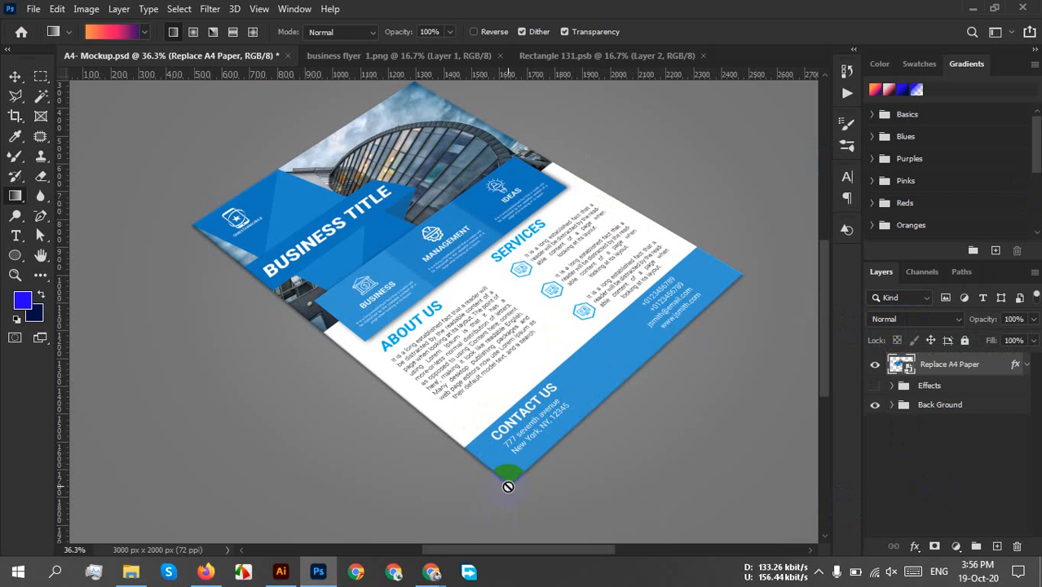
mouse_move(431, 566)
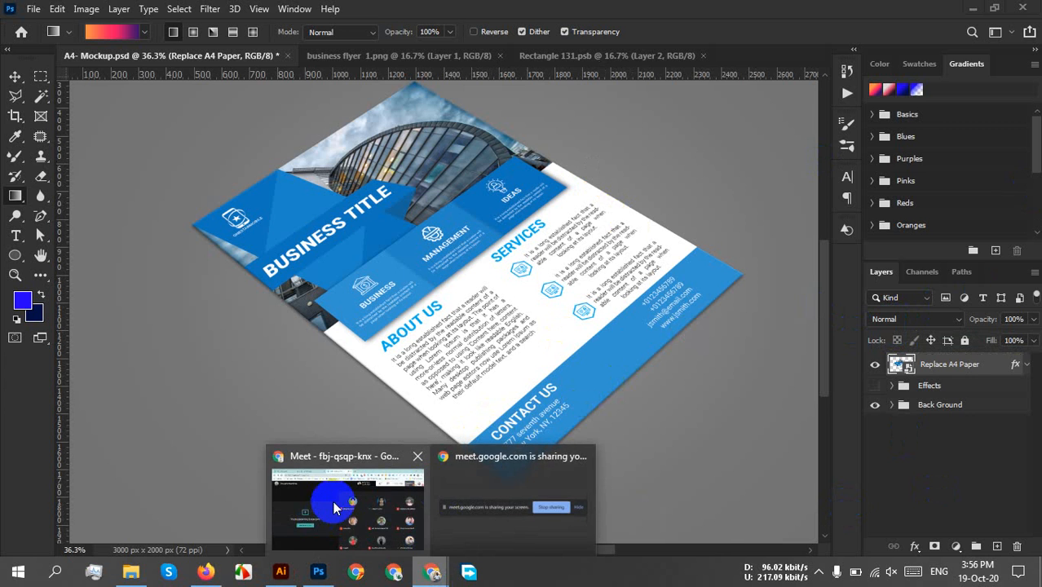
click(336, 507)
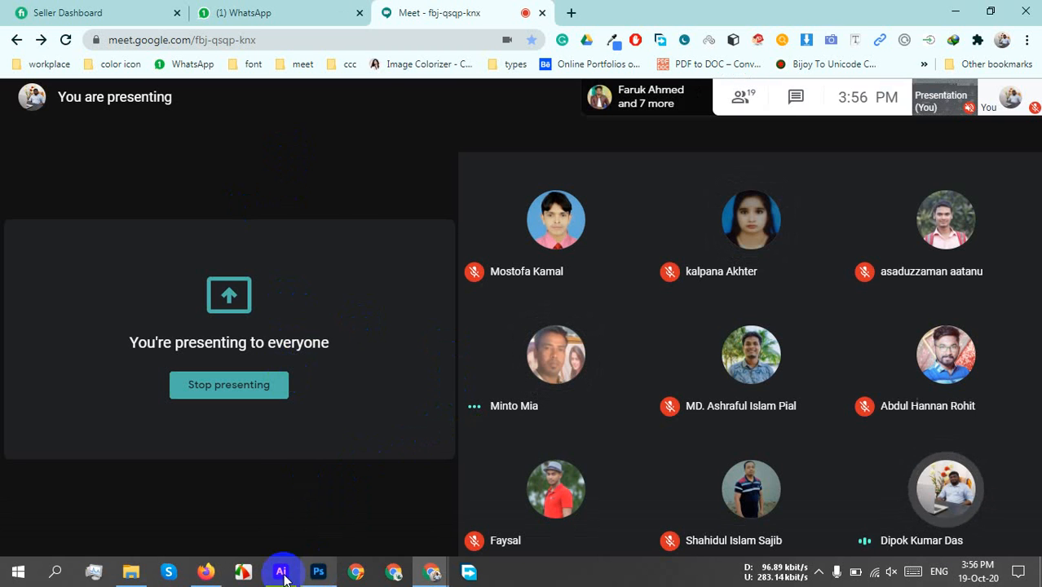
Open the Tri Fold Travel Brochure 207-01 image from the Work > ledp > flyer folder in Photoshop
click(137, 571)
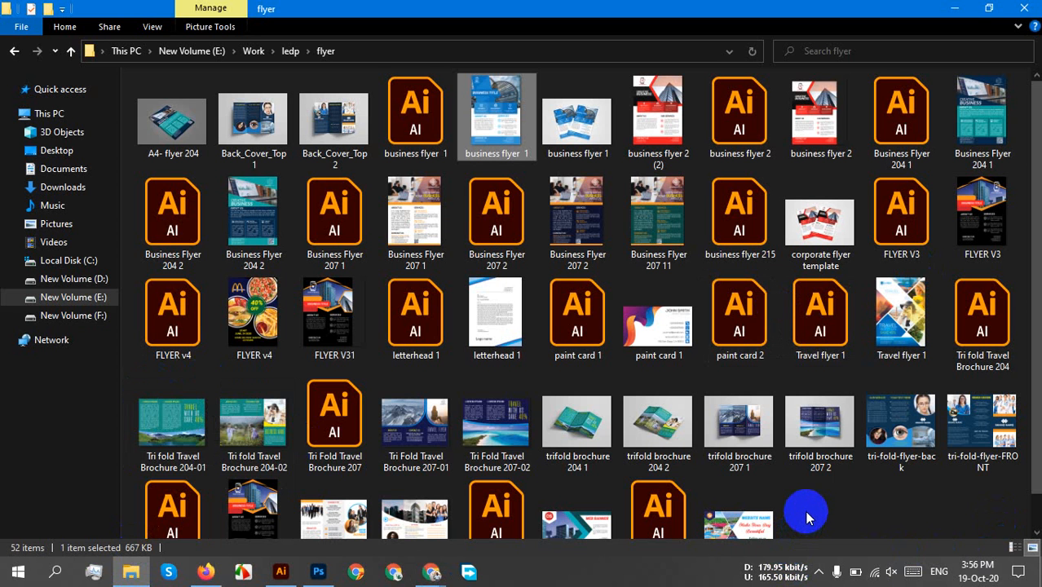
scroll(917, 490, down, 1)
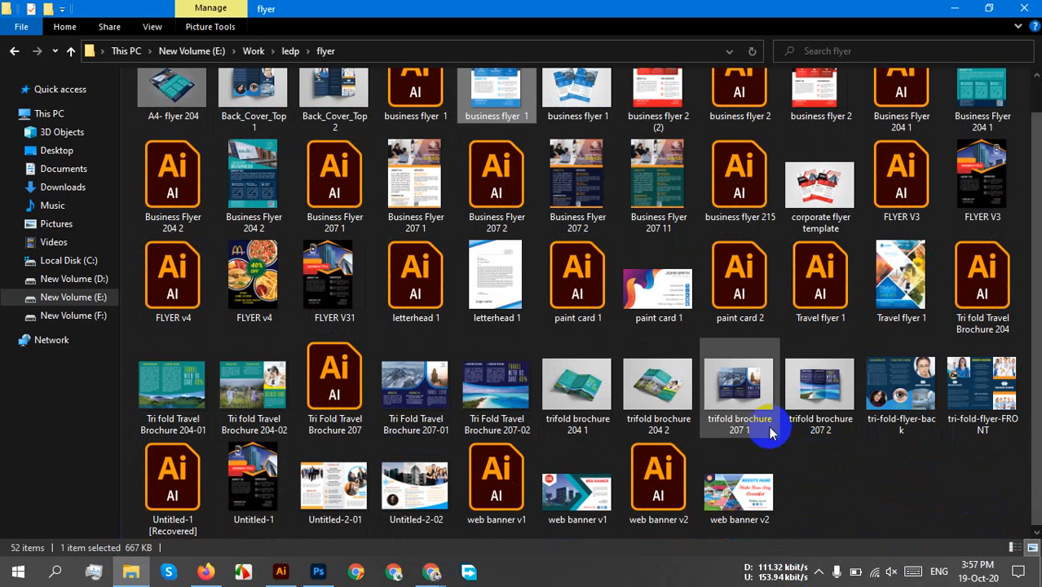
drag(392, 412, 772, 58)
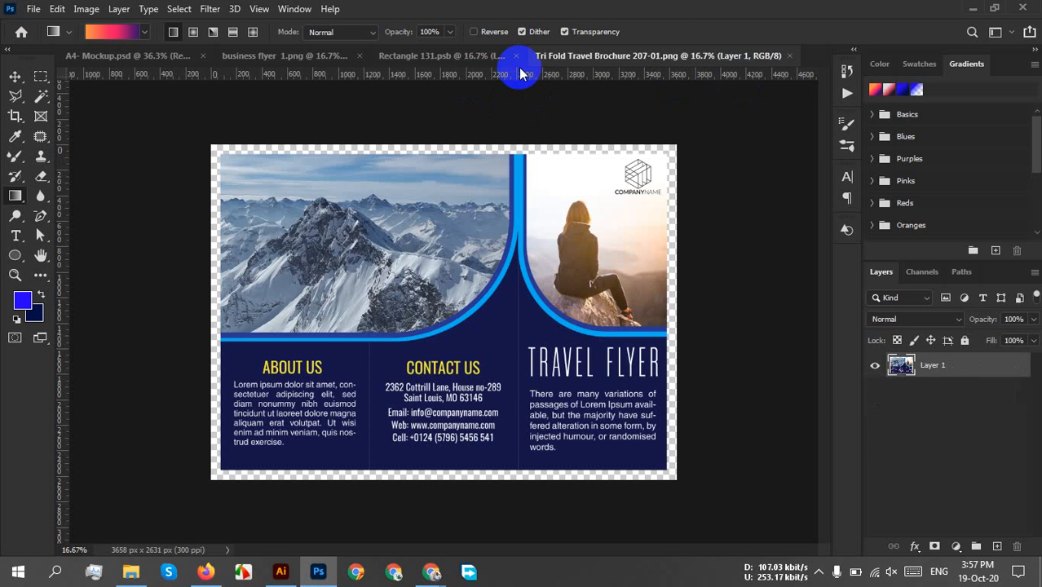
Close Rectangle 131.psb and business flyer 1.png, and return to A4- Mockup.psd
click(517, 62)
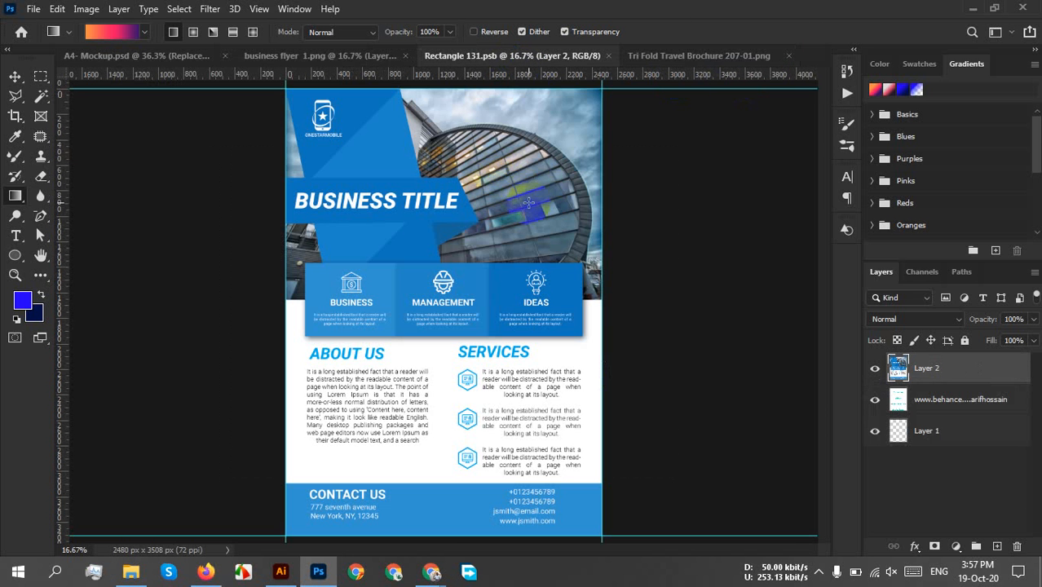
click(609, 56)
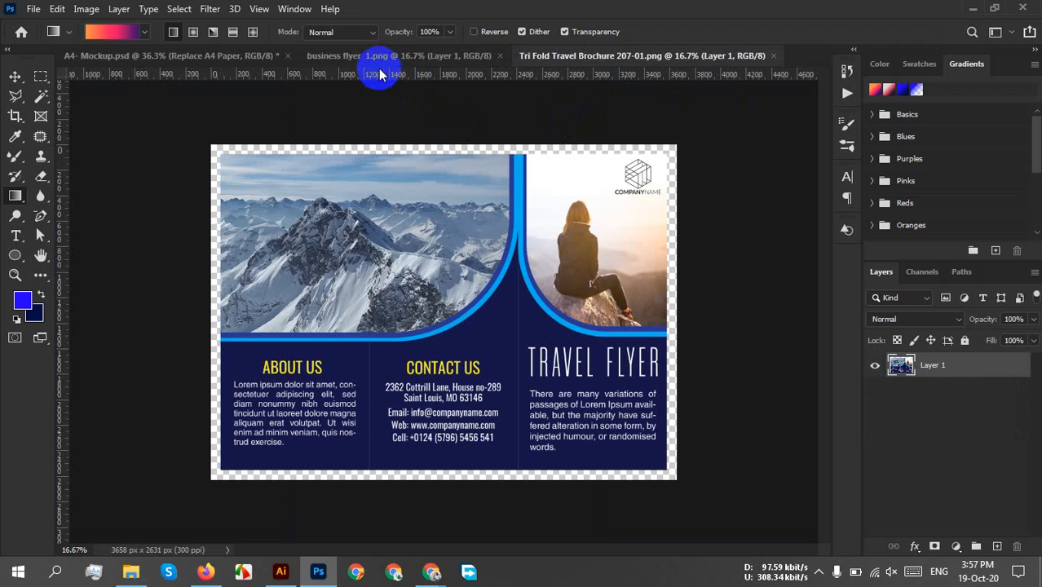
click(502, 56)
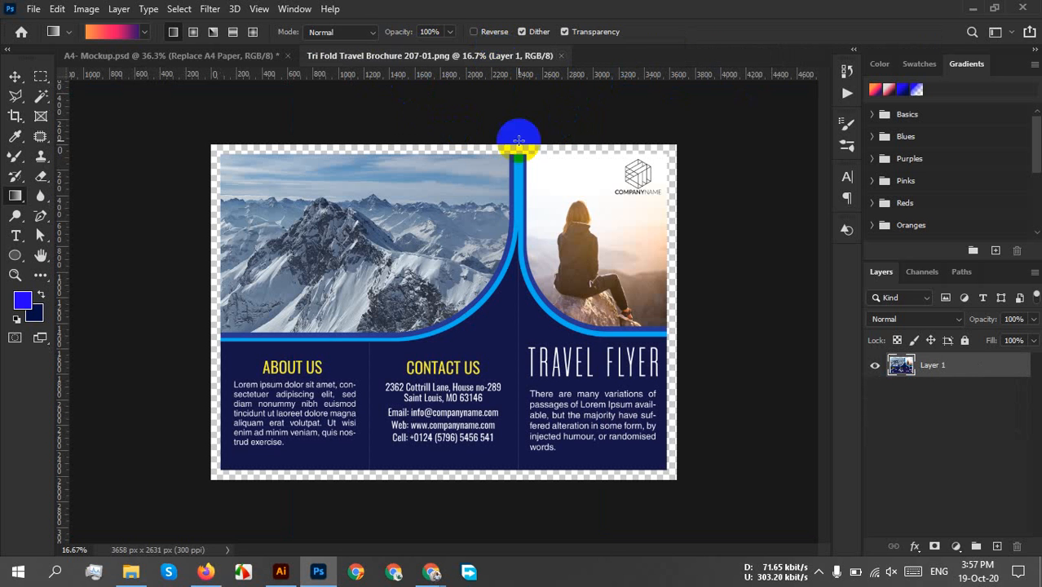
click(249, 57)
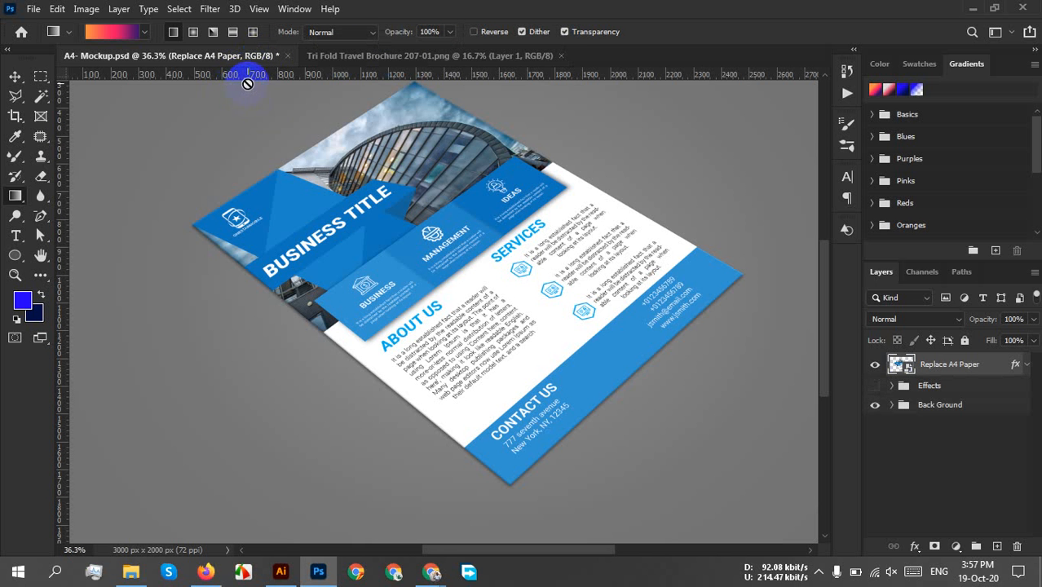
Open Opened_Top.psd from the Work > Mockup > Trifold_DL_Leaflet_Mockup folder on New Volume (E:)
click(133, 571)
click(93, 297)
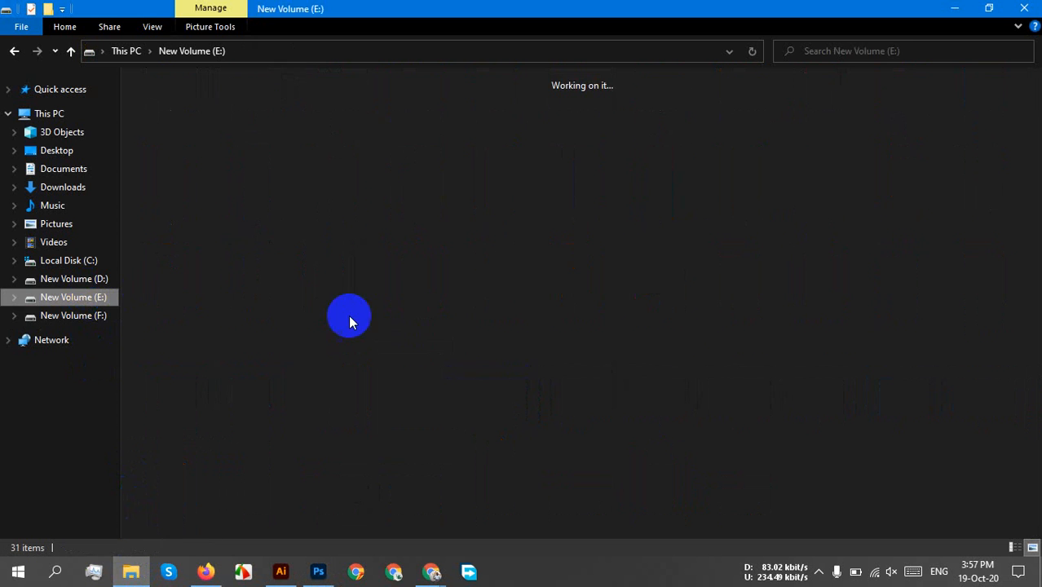
double_click(589, 314)
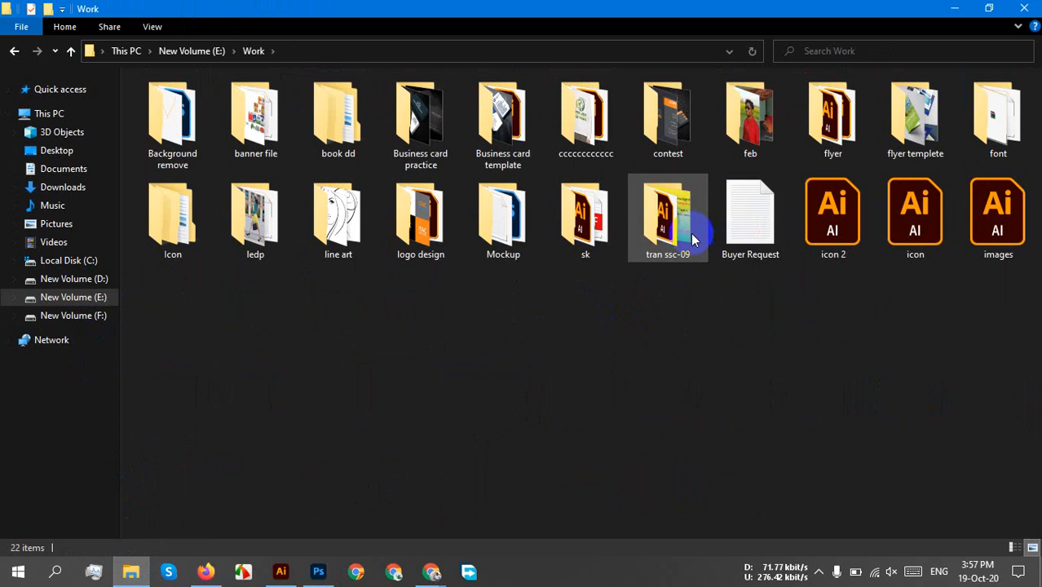
double_click(496, 219)
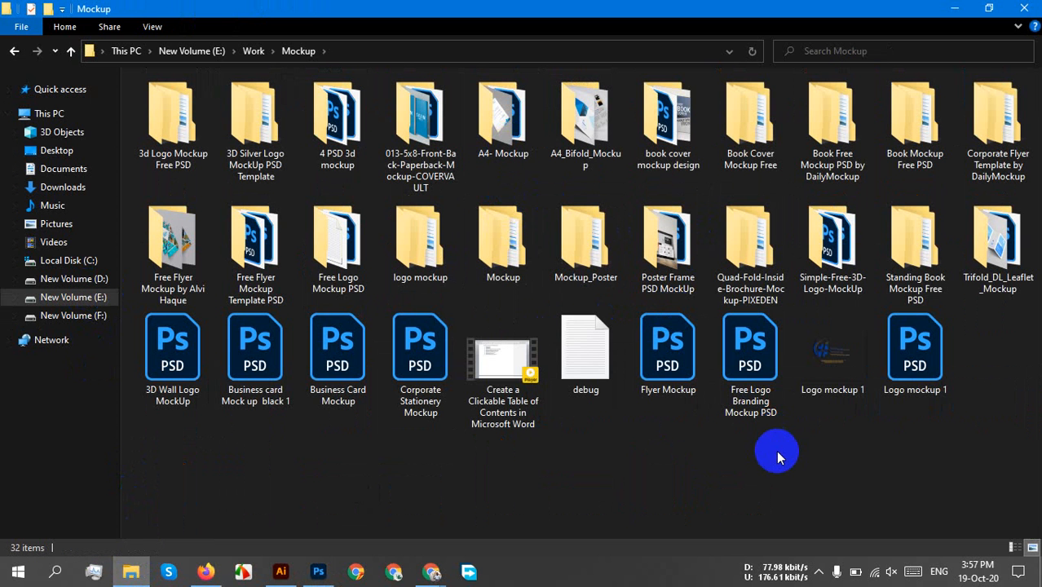
double_click(988, 236)
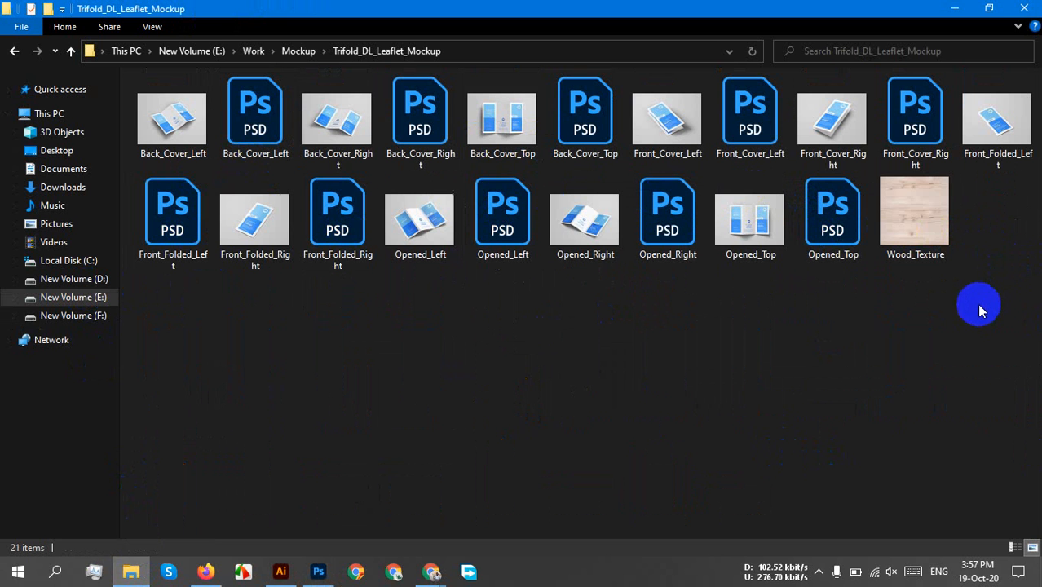
double_click(815, 253)
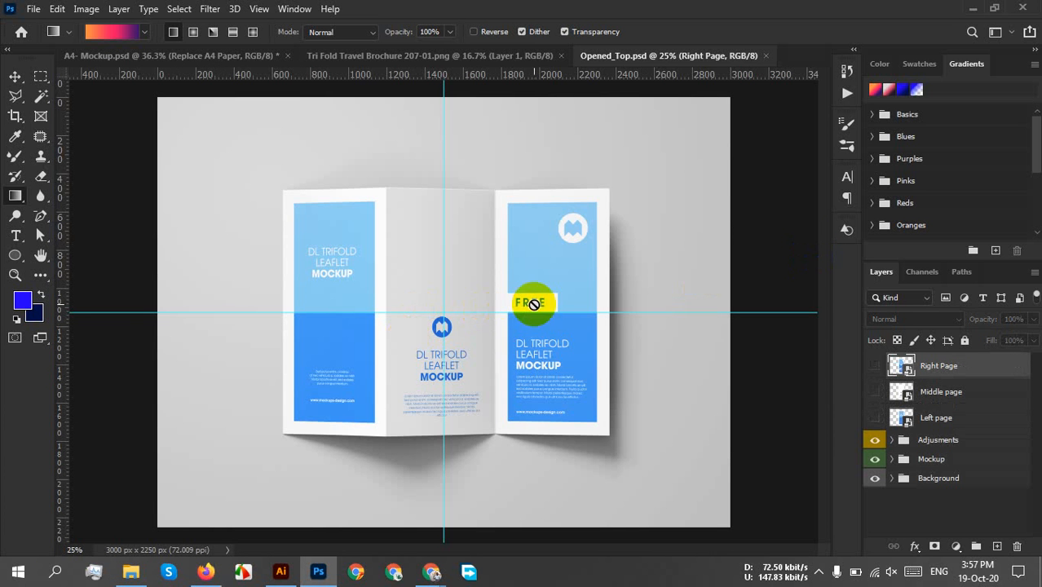
Copy the entire Tri Fold Travel Brochure 207-01 image and return to Opened_Top.psd
click(493, 56)
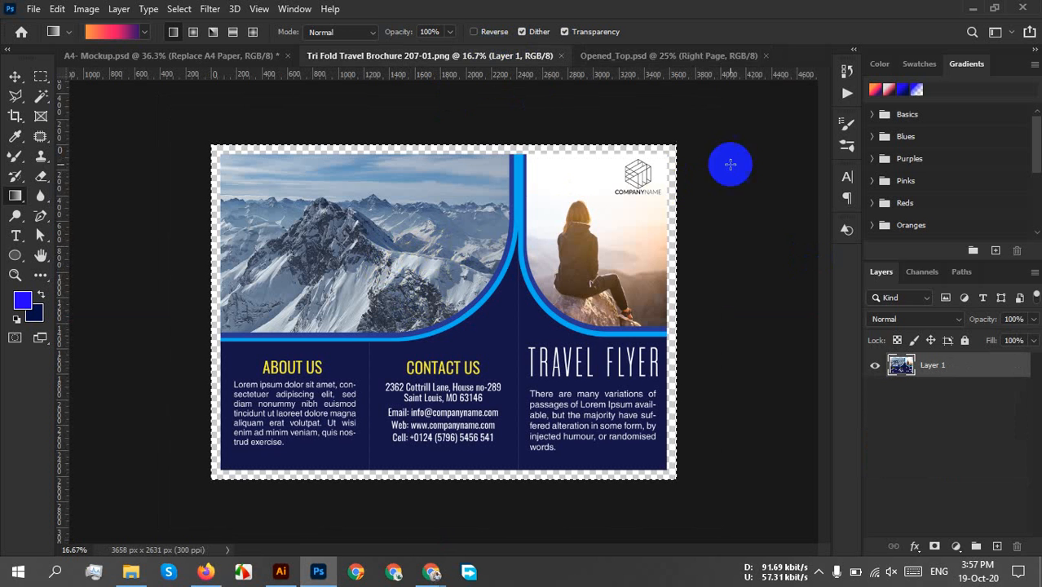
click(661, 55)
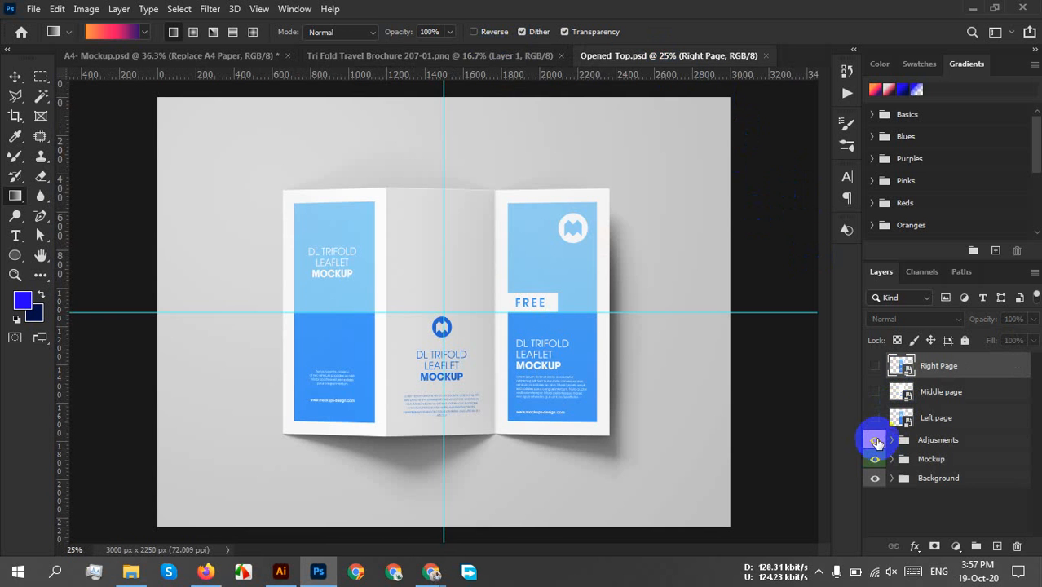
Show and hide the Right Page, Middle page and Left page layers one by one to examine each panel's artwork
click(903, 366)
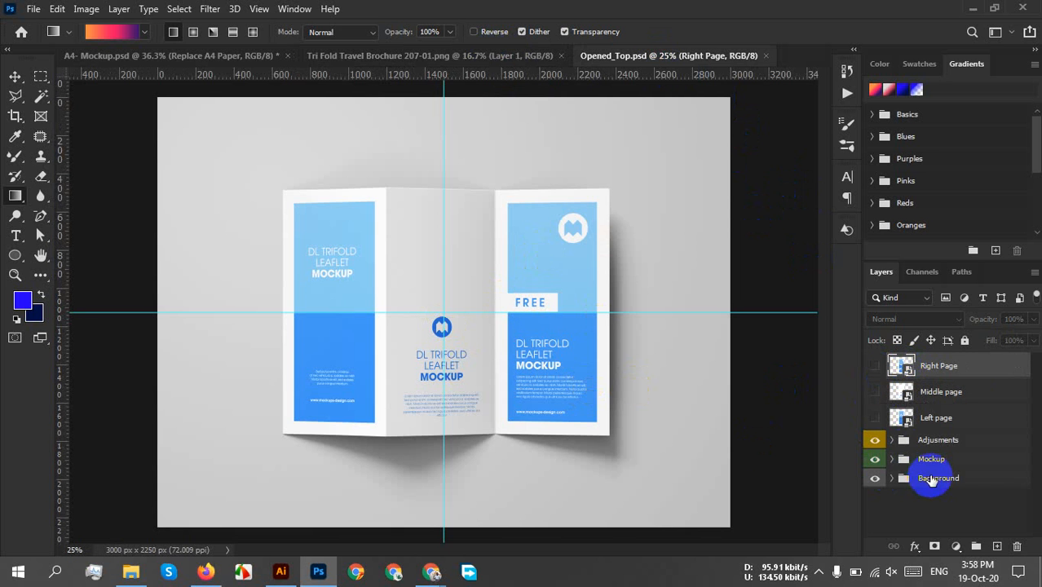
click(899, 369)
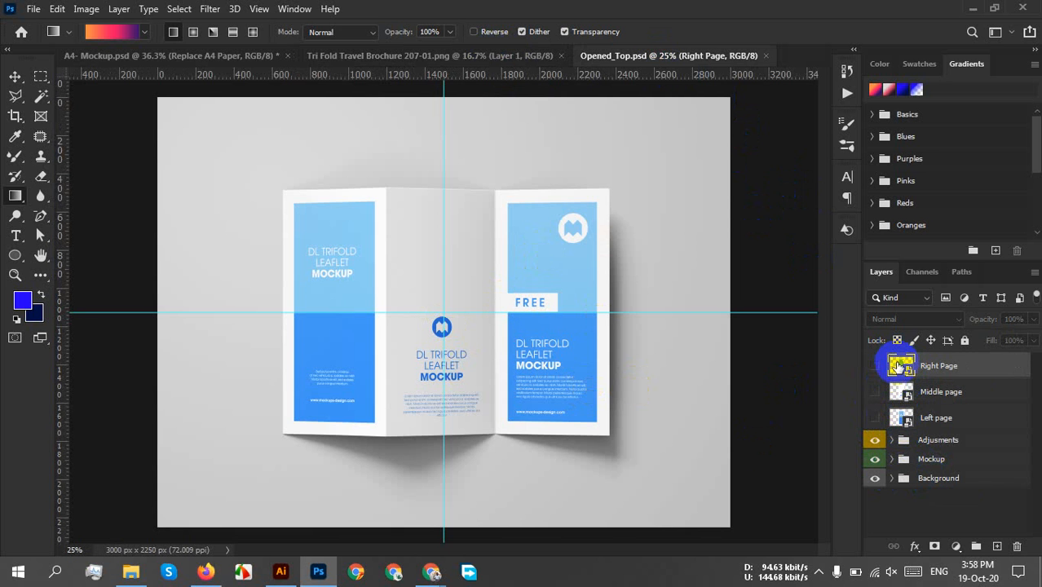
click(907, 399)
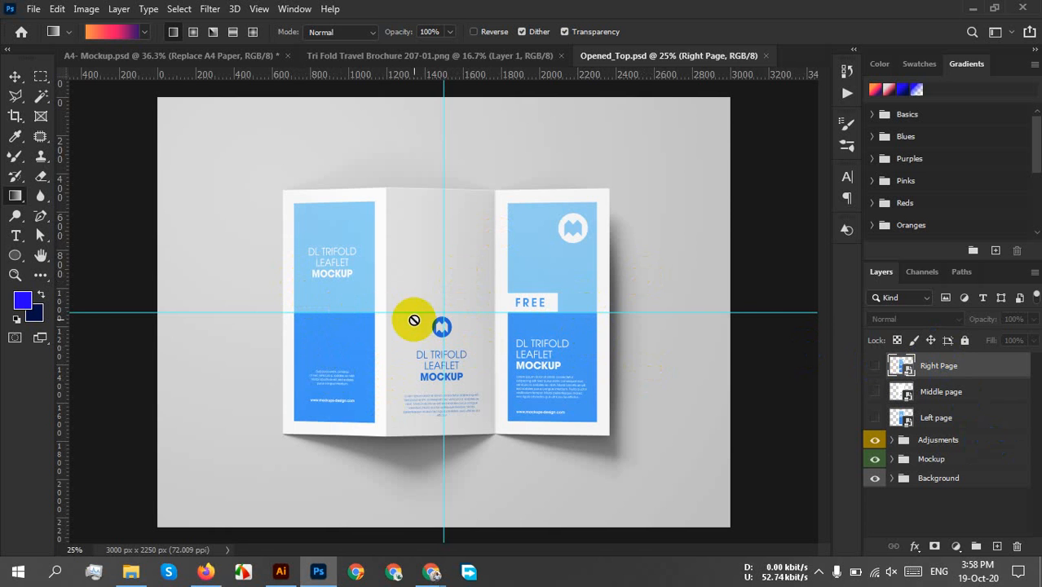
click(875, 367)
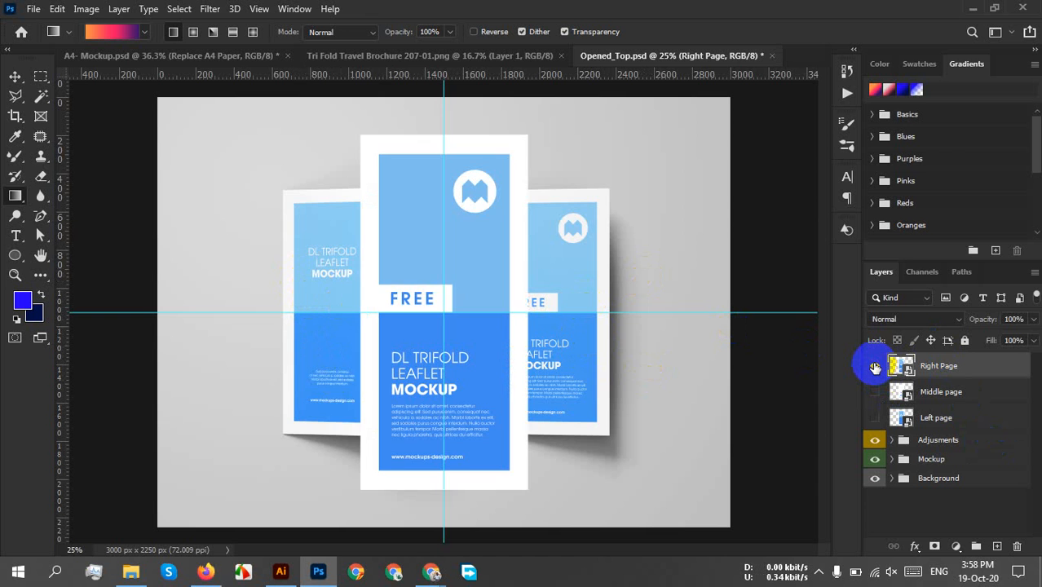
click(875, 367)
click(875, 393)
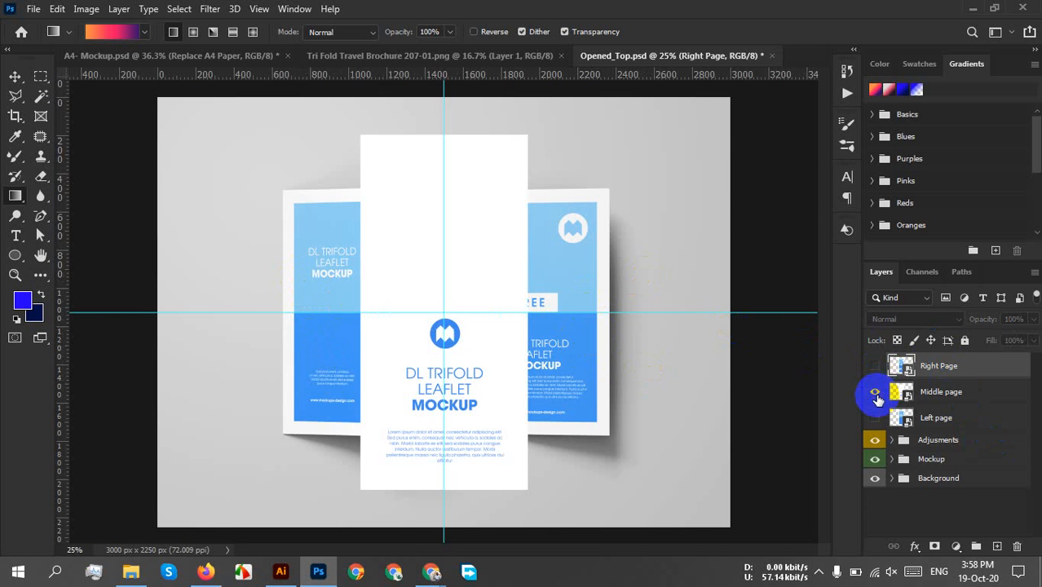
click(875, 393)
click(875, 418)
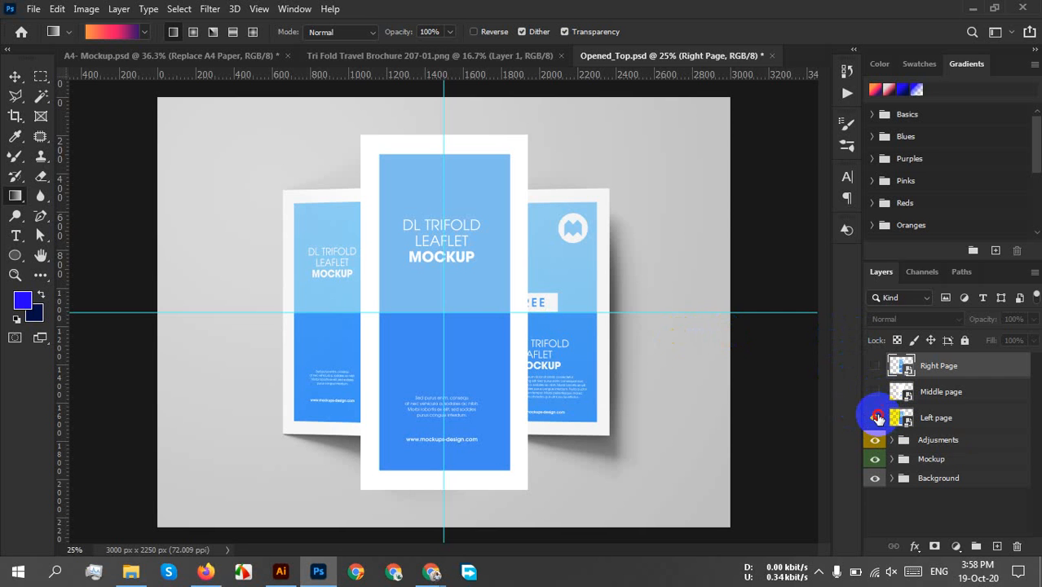
click(875, 392)
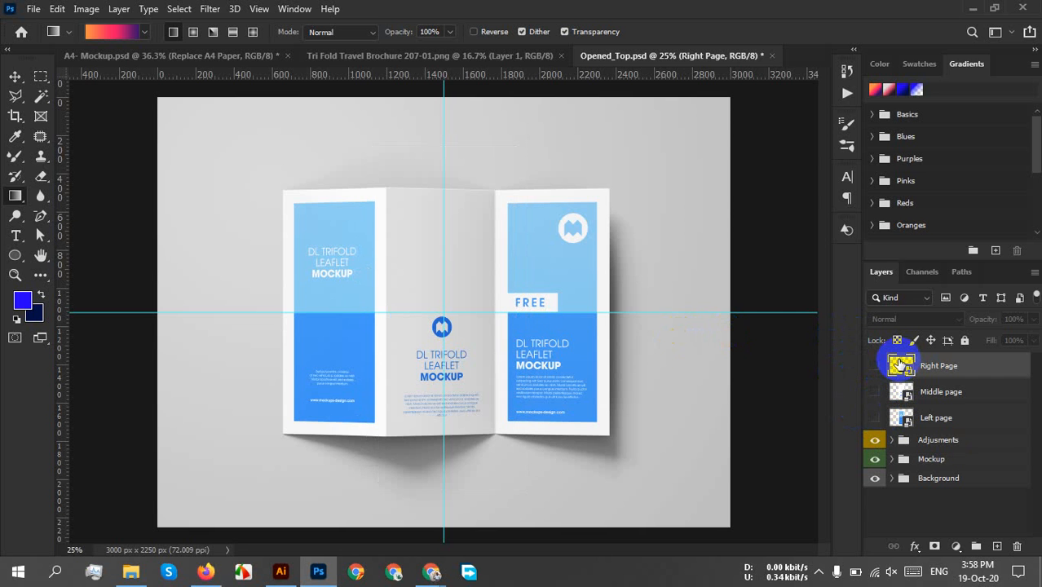
Try pasting the copied brochure into the Right Page smart object
double_click(900, 364)
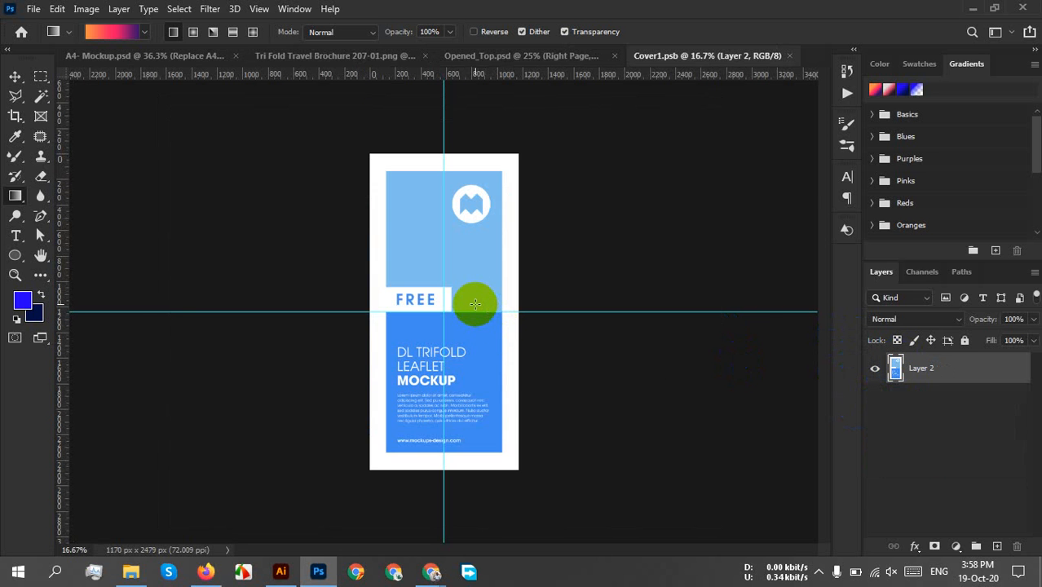
key(ctrl+v)
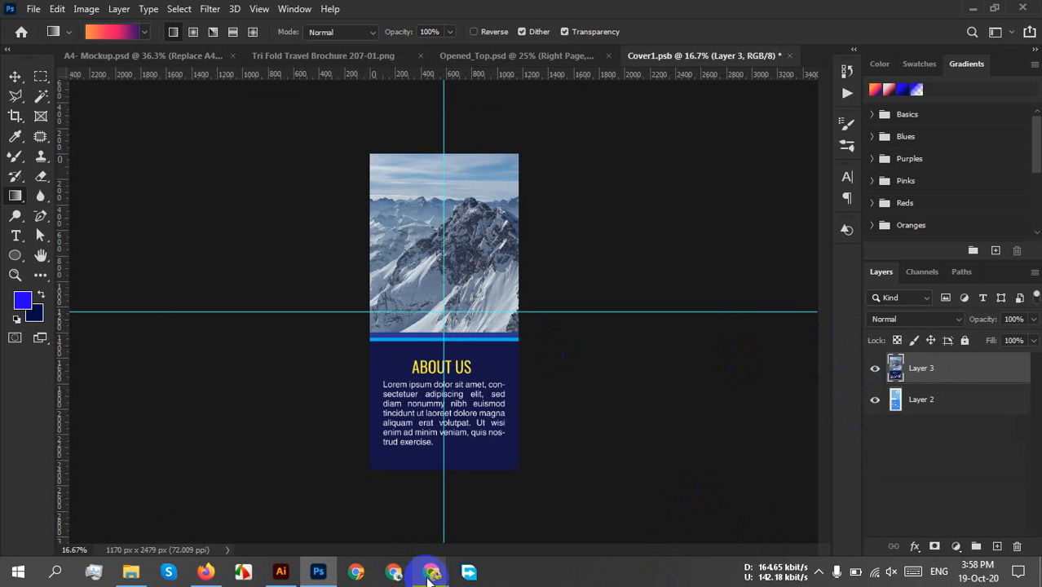
Check the Google Meet call and its presenting status, and switch back to Photoshop
mouse_move(428, 571)
click(344, 518)
mouse_move(905, 512)
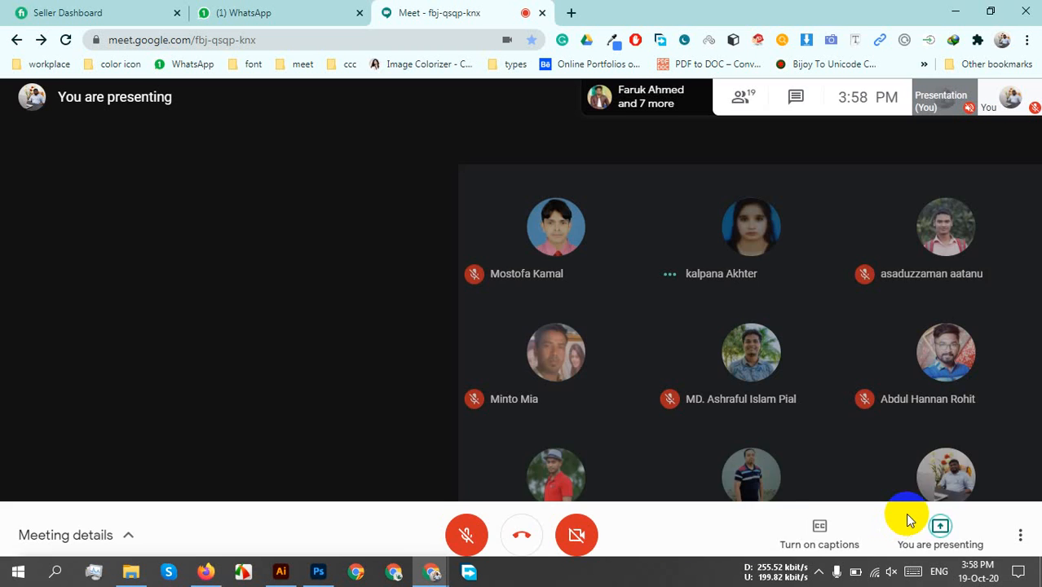
click(942, 520)
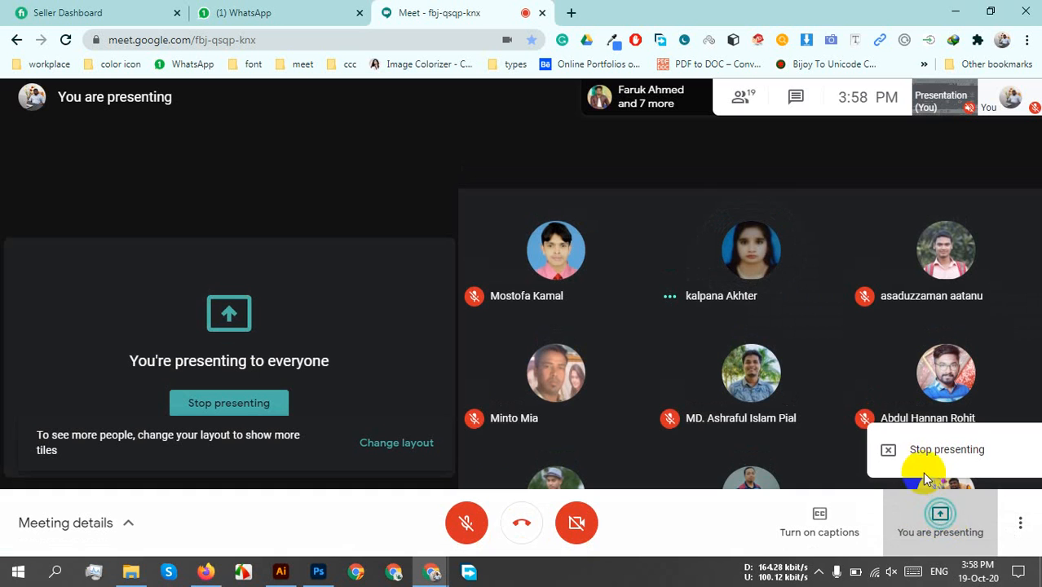
click(315, 285)
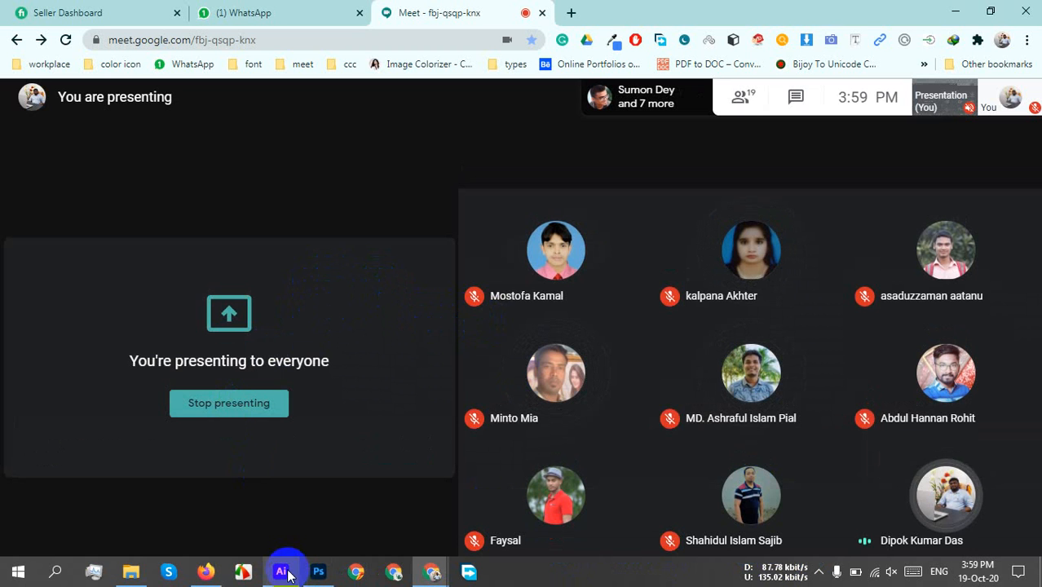
click(320, 574)
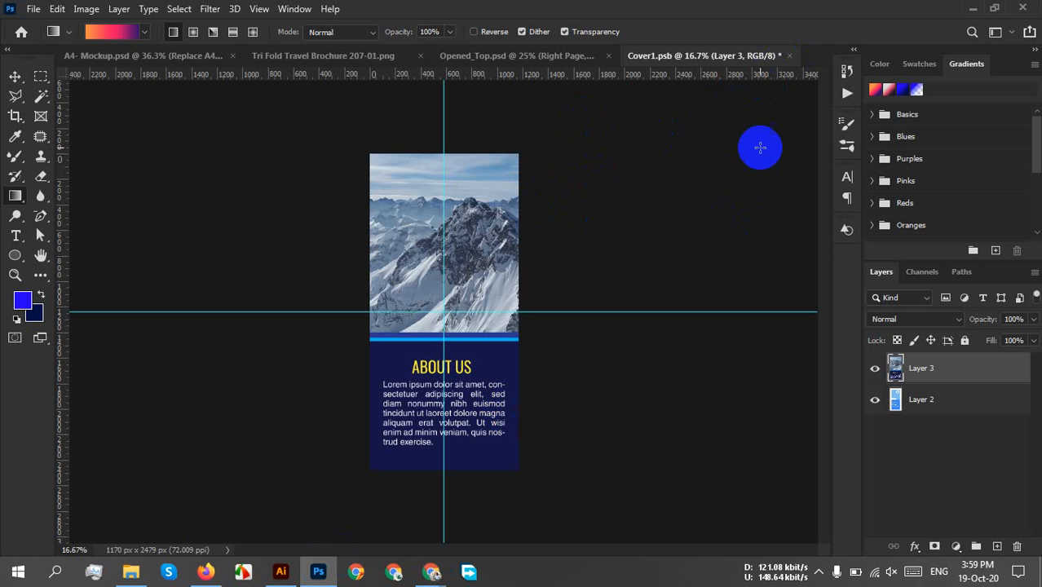
Close Cover1.psb without saving, reopen the Right Page smart object and paste the copied brochure into it
click(790, 57)
click(531, 222)
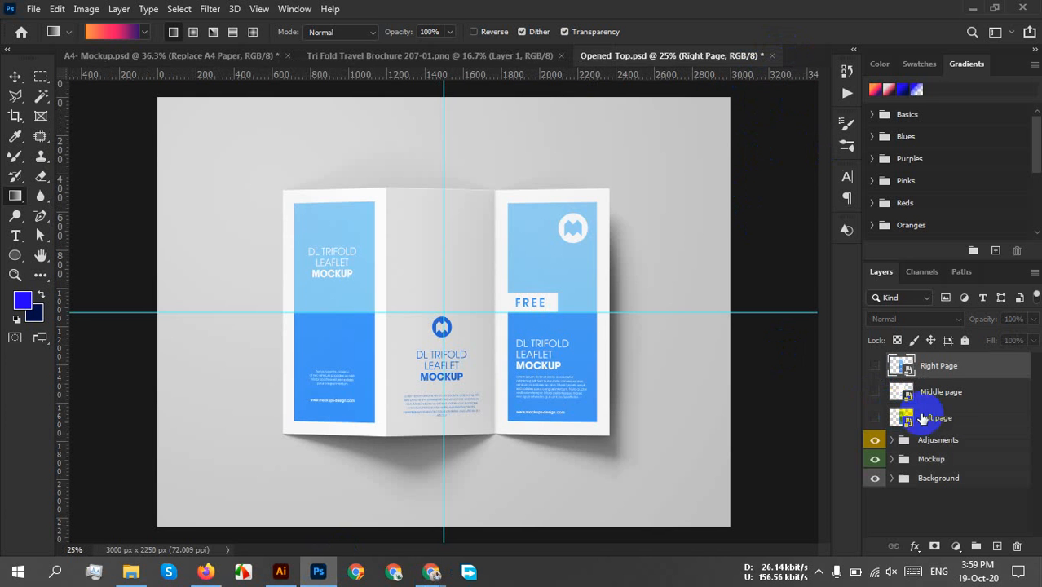
double_click(897, 364)
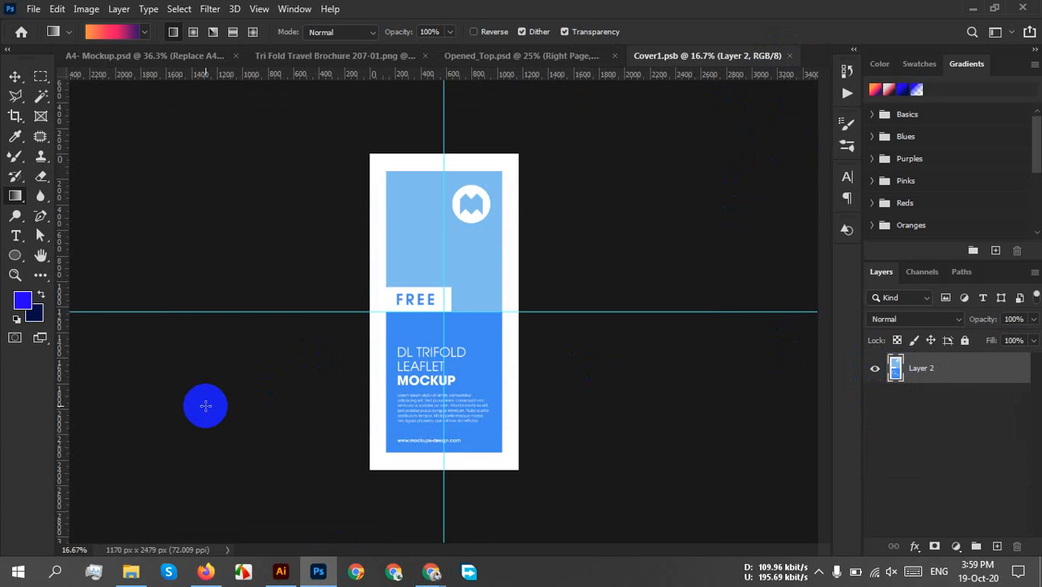
key(ctrl+v)
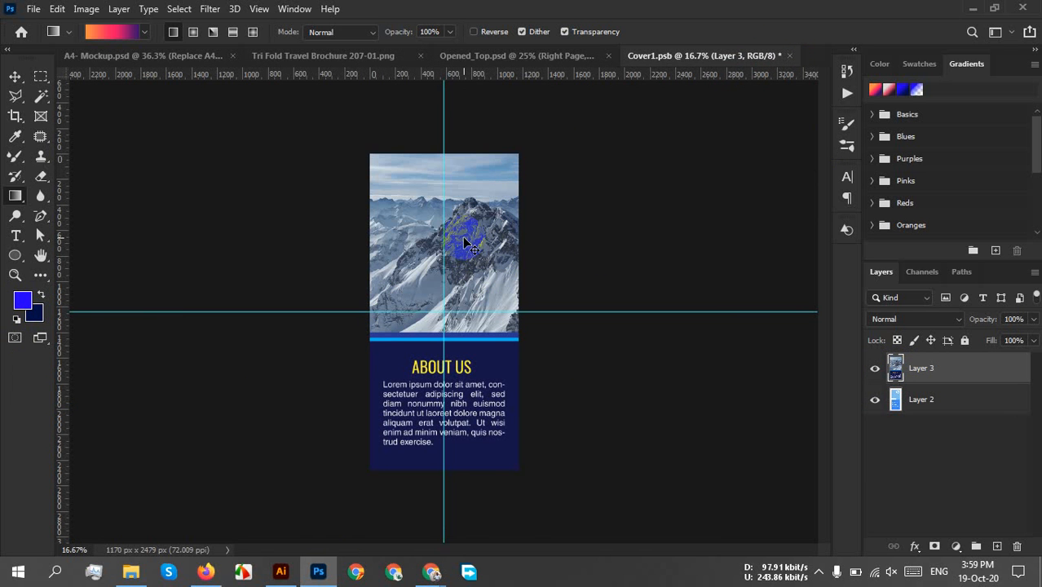
Nudge the pasted brochure slightly upward with Free Transform at 100% scale and apply the transformation
key(ctrl+t)
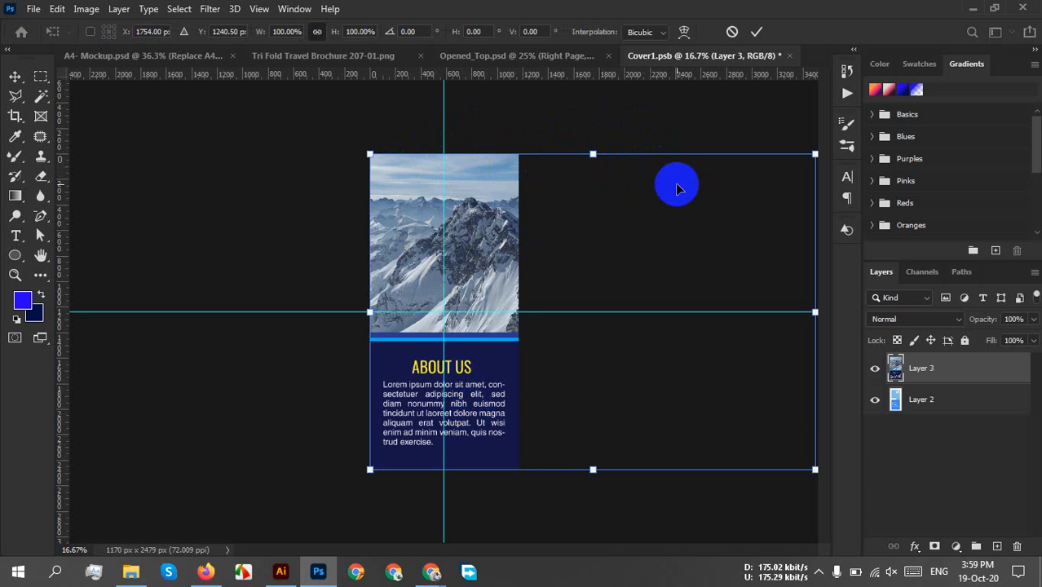
mouse_move(447, 329)
mouse_down()
mouse_move(187, 315)
mouse_move(81, 298)
mouse_move(638, 342)
mouse_move(379, 335)
mouse_move(463, 309)
mouse_move(449, 325)
mouse_up()
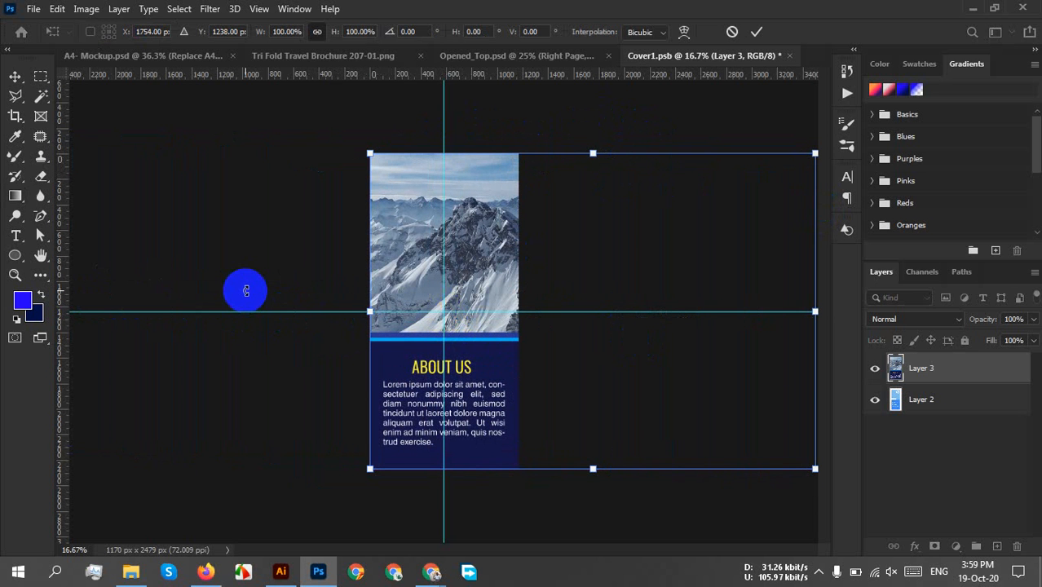
click(753, 33)
key(g)
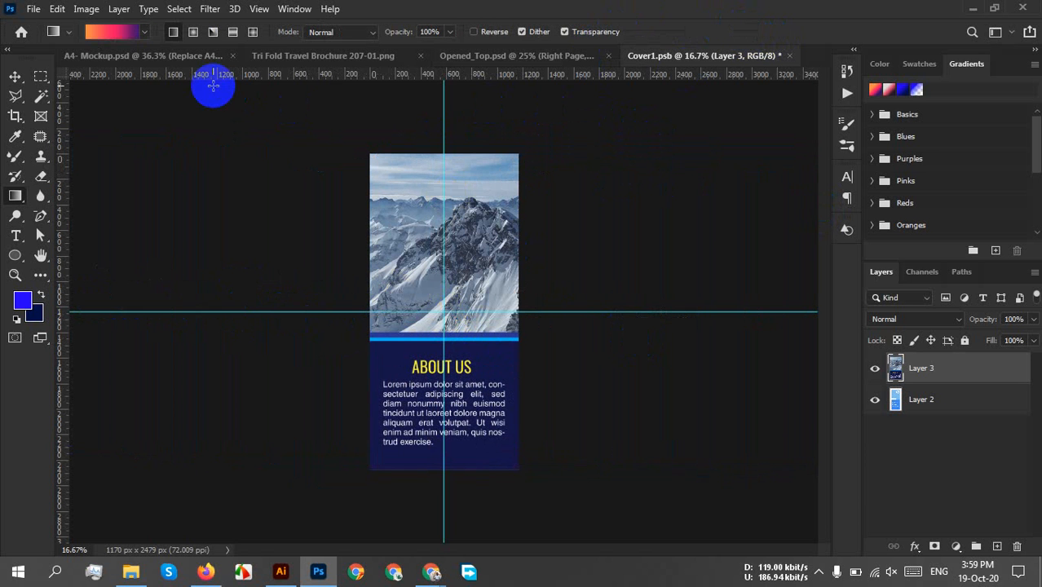
Align the pasted brochure's right edge to the canvas using Align To: Canvas, and save and close Cover1.psb
click(14, 78)
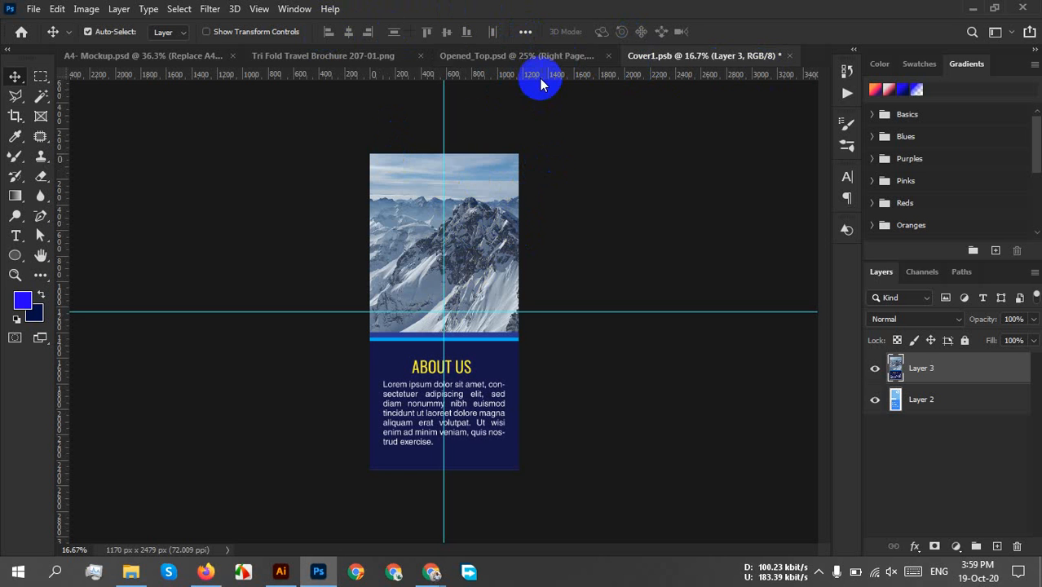
click(525, 32)
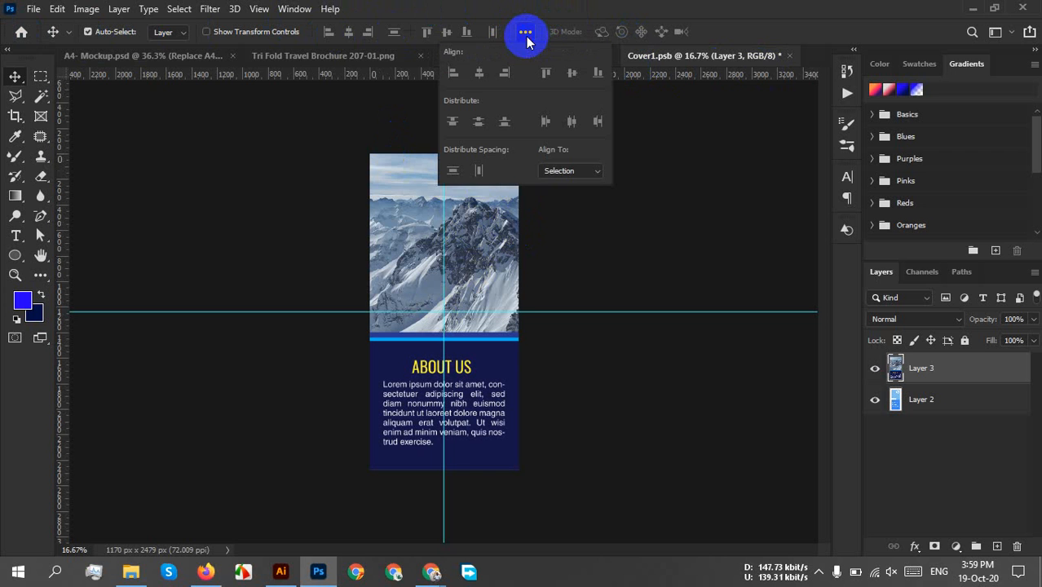
click(571, 124)
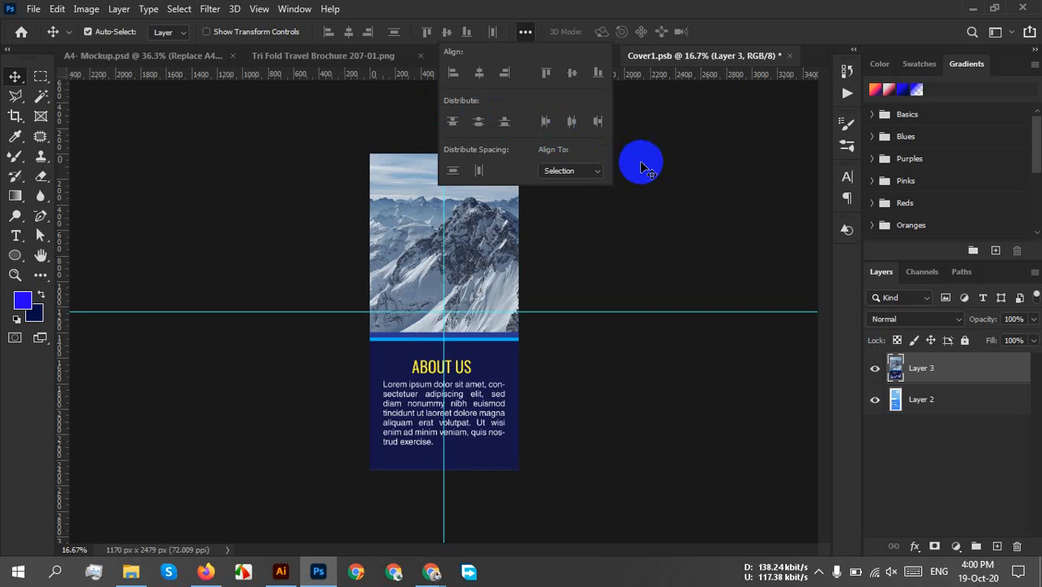
click(565, 171)
click(552, 196)
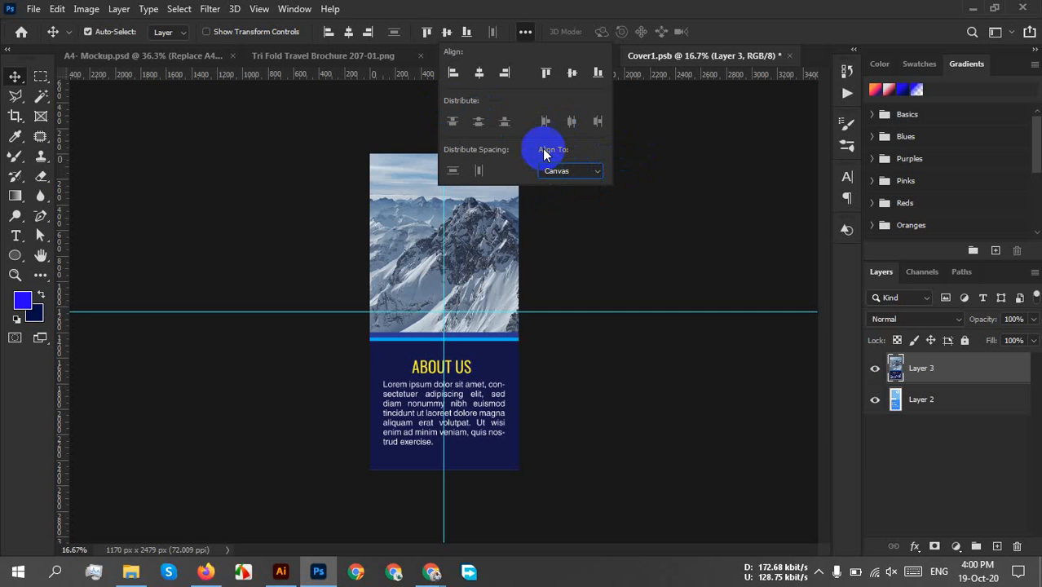
click(506, 75)
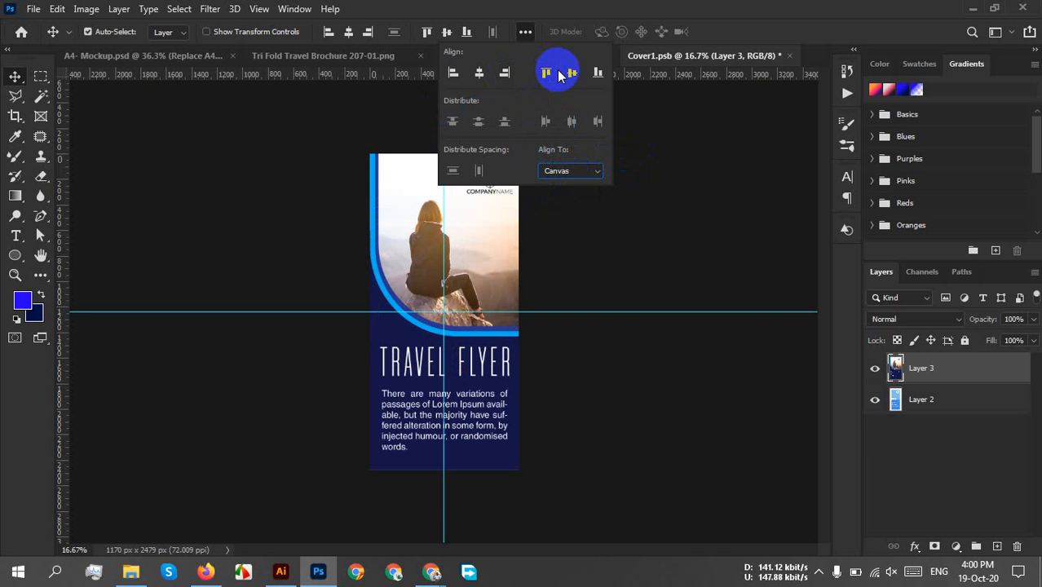
click(623, 243)
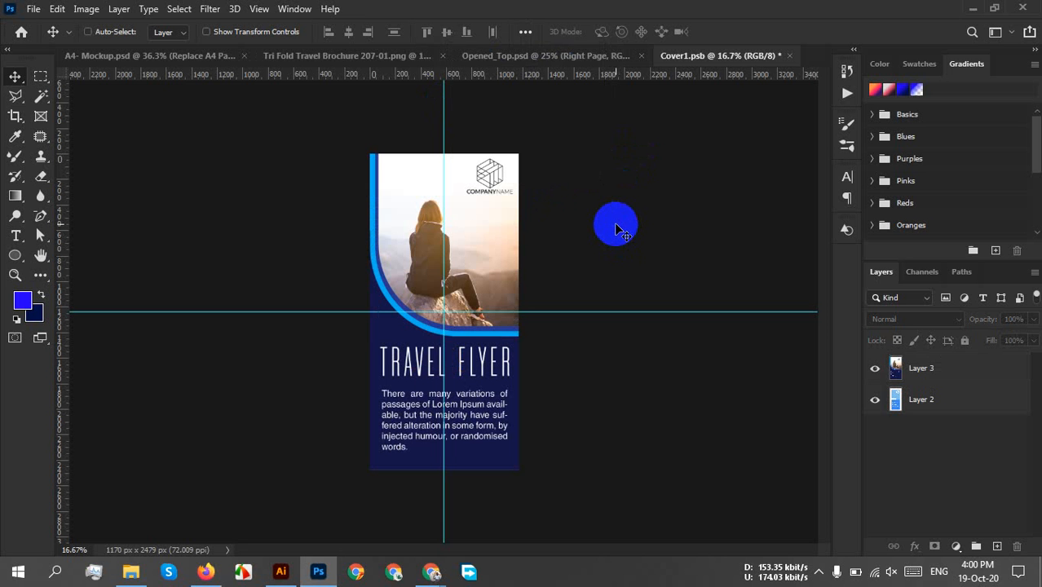
key(ctrl+s)
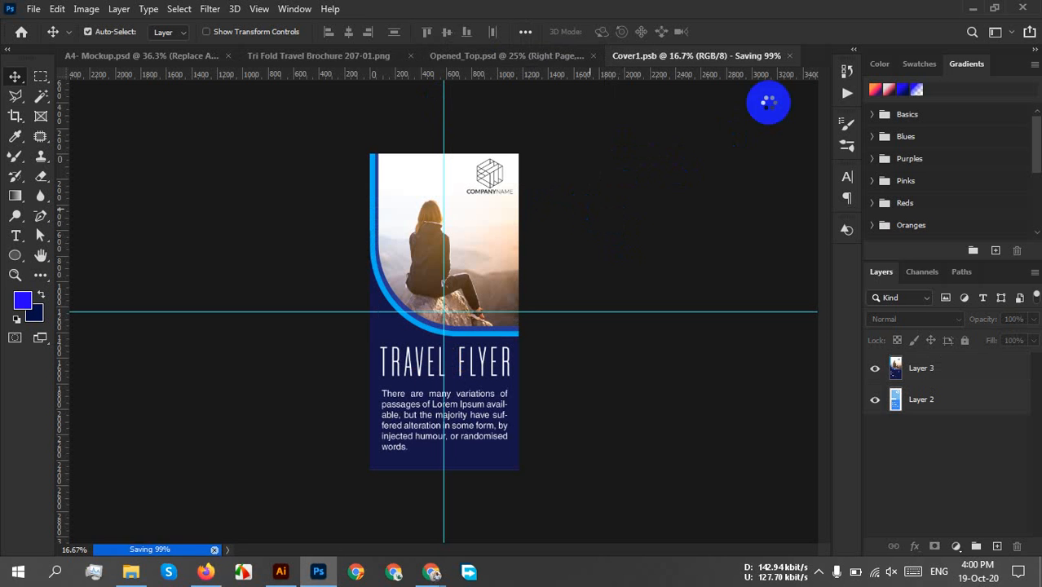
click(790, 55)
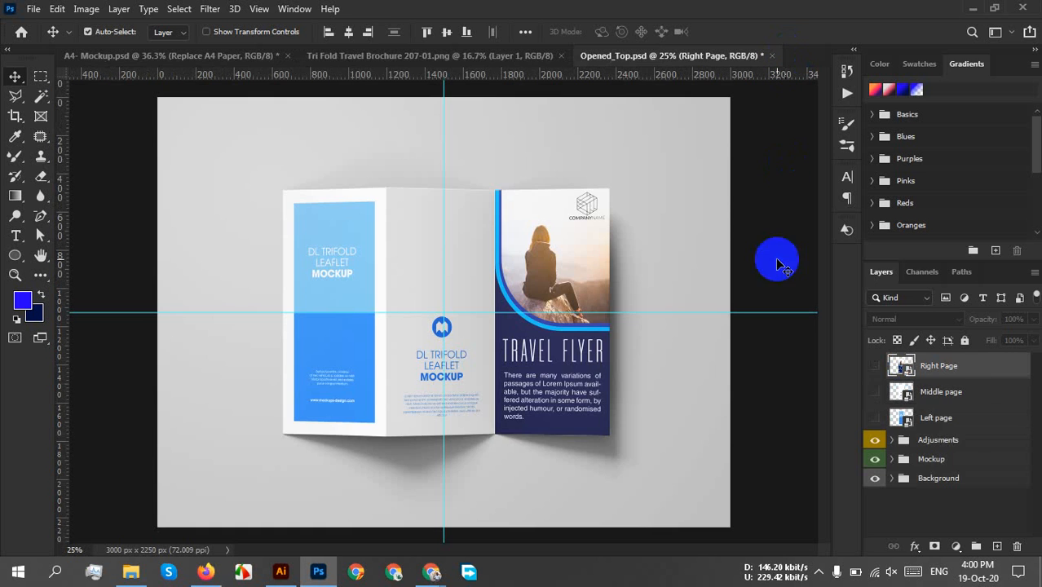
Open the Middle page smart object and paste the brochure, checking its full extent with Free Transform
double_click(901, 392)
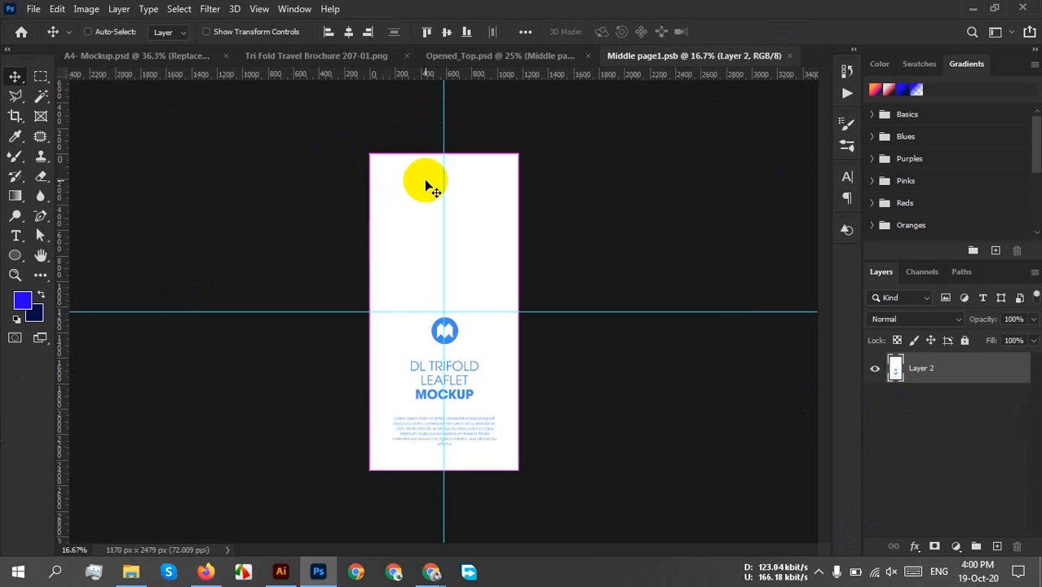
key(ctrl+v)
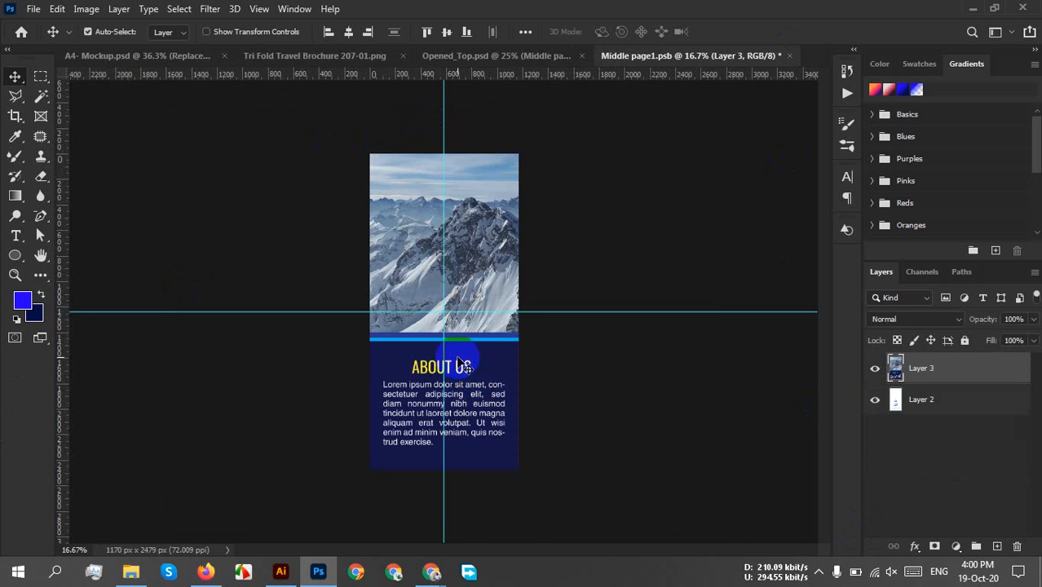
key(ctrl)
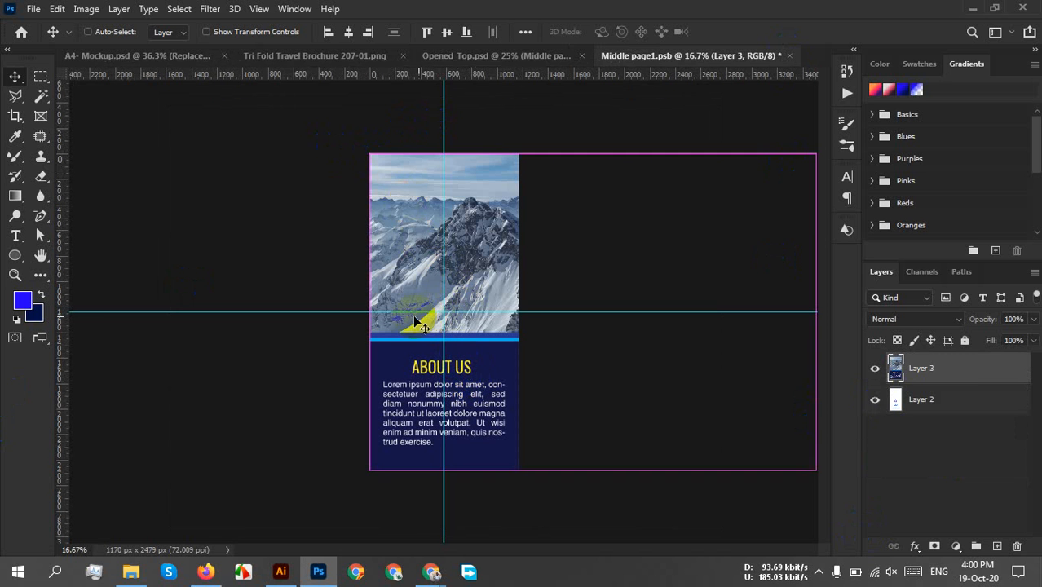
key(ctrl+t)
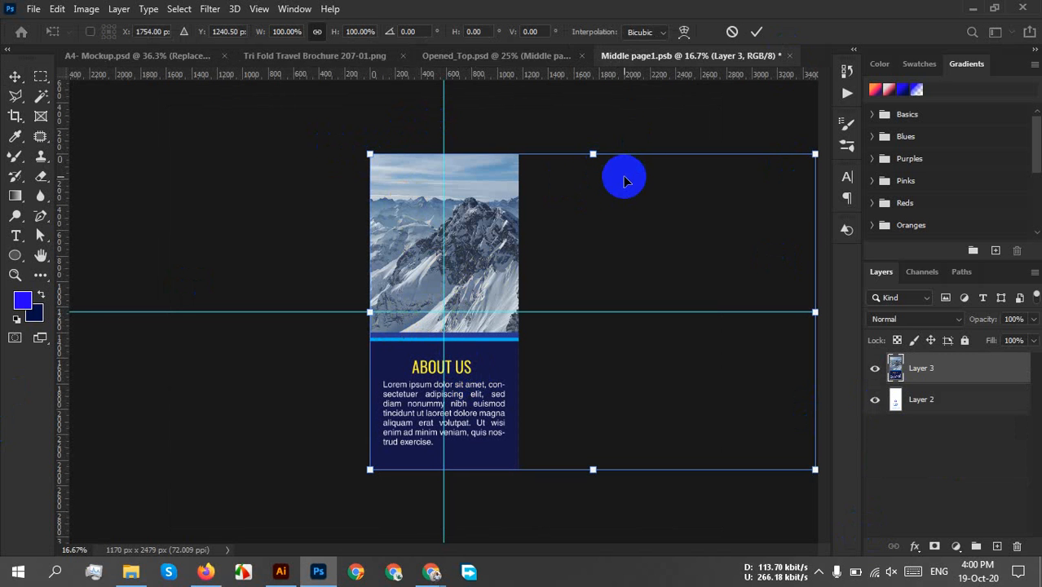
click(756, 32)
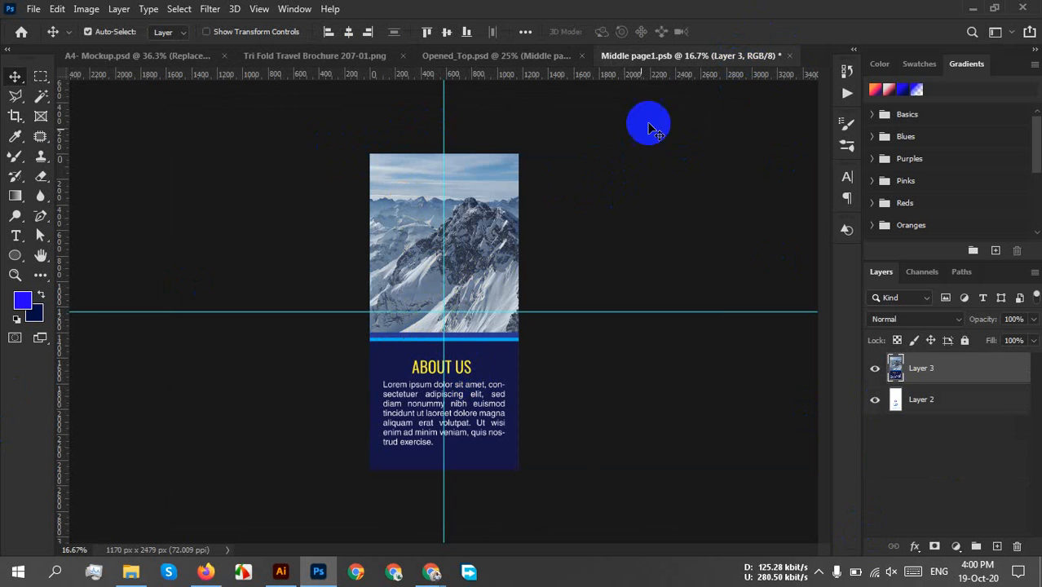
Center the pasted brochure horizontally on the Middle page canvas, and save and close the smart object
click(344, 33)
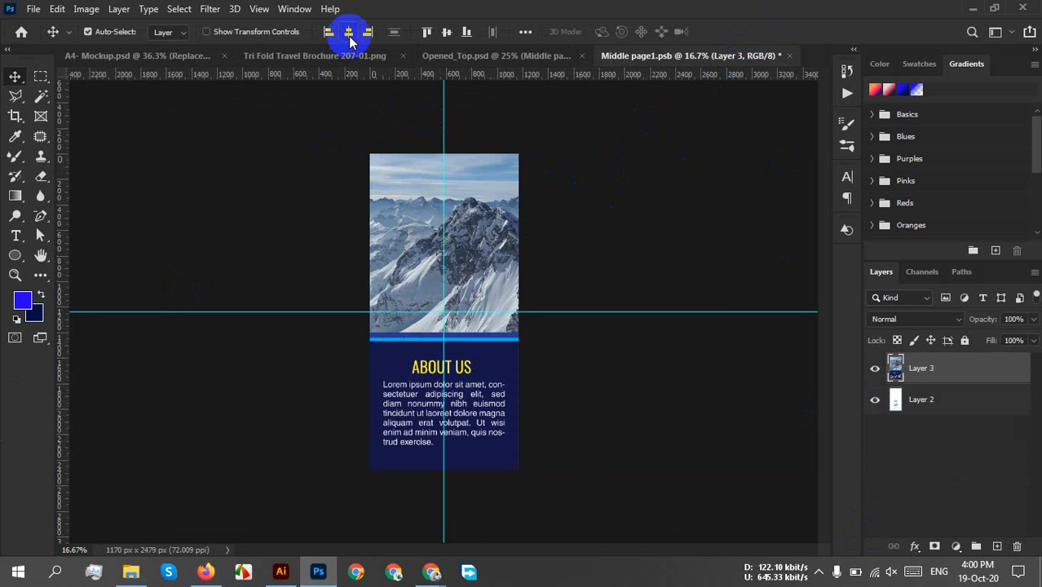
click(349, 35)
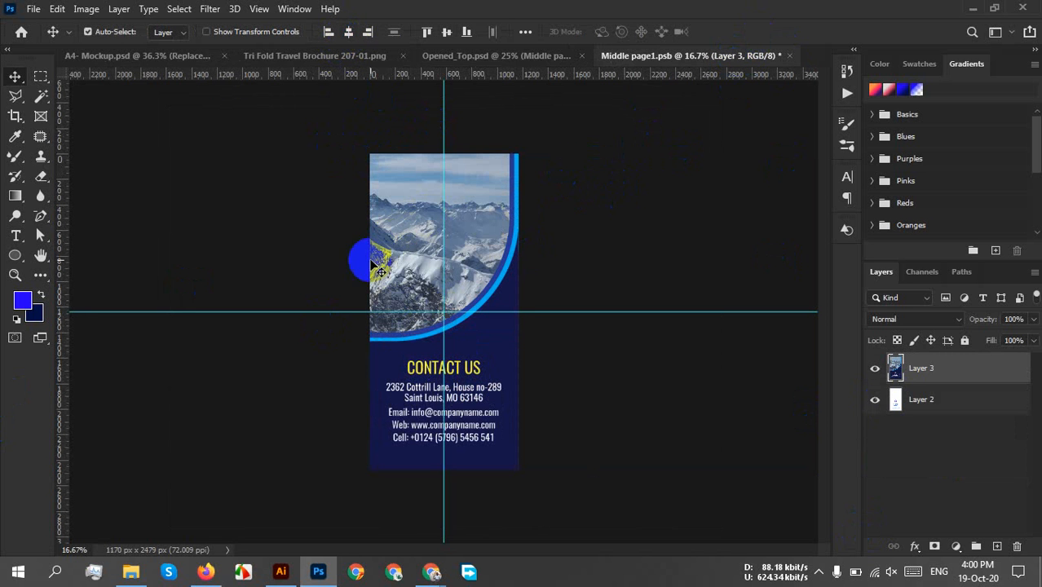
key(ctrl+s)
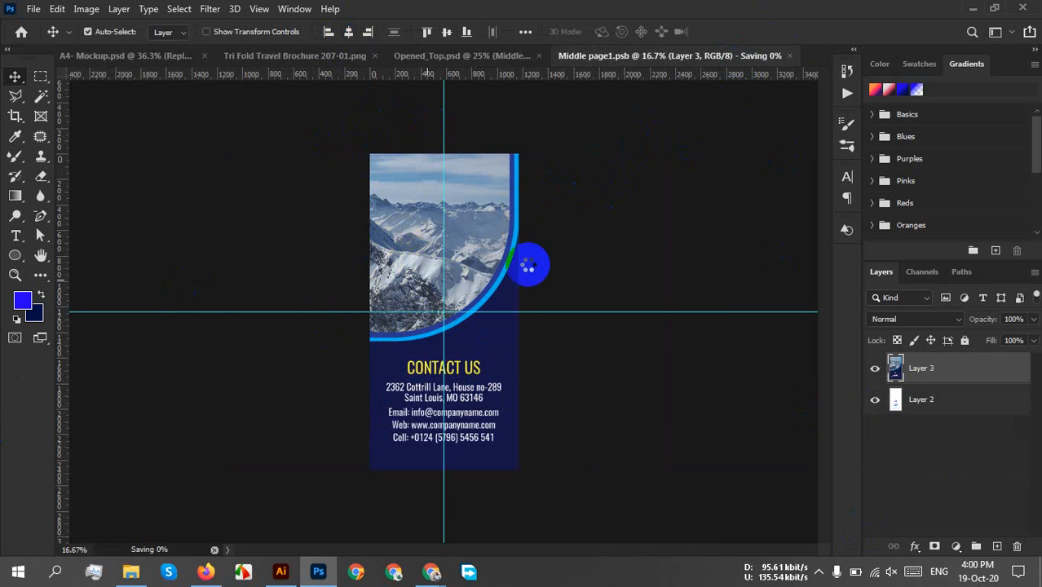
click(788, 56)
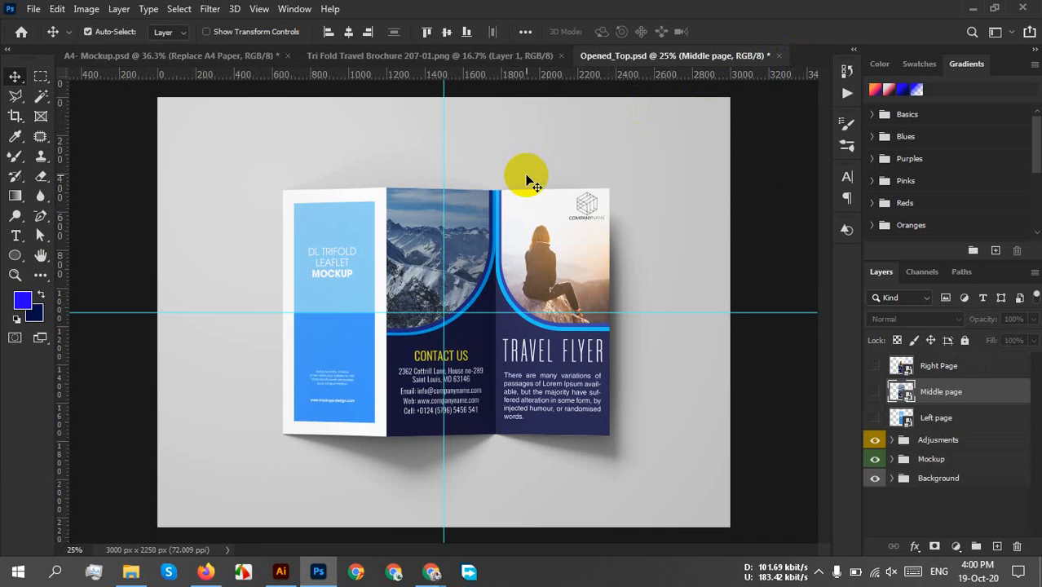
Paste the brochure into the Left page smart object, and save and close it
double_click(900, 417)
key(ctrl)
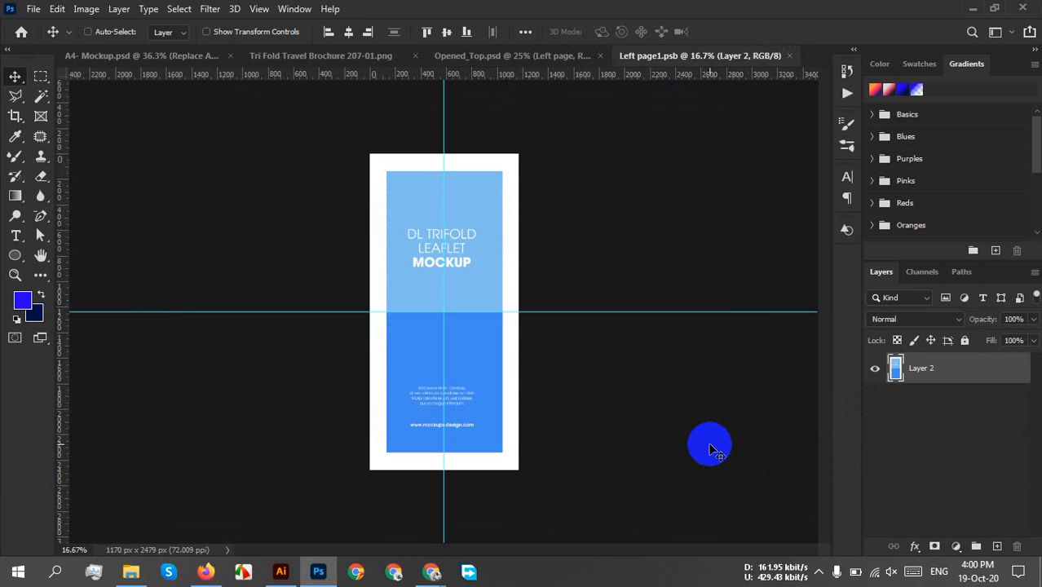
key(ctrl+v)
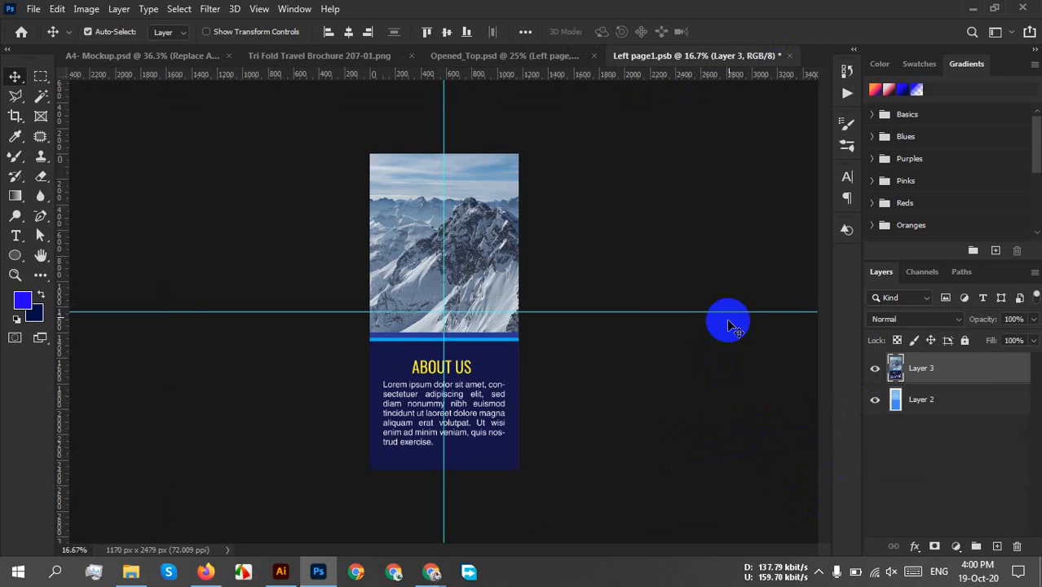
key(ctrl+s)
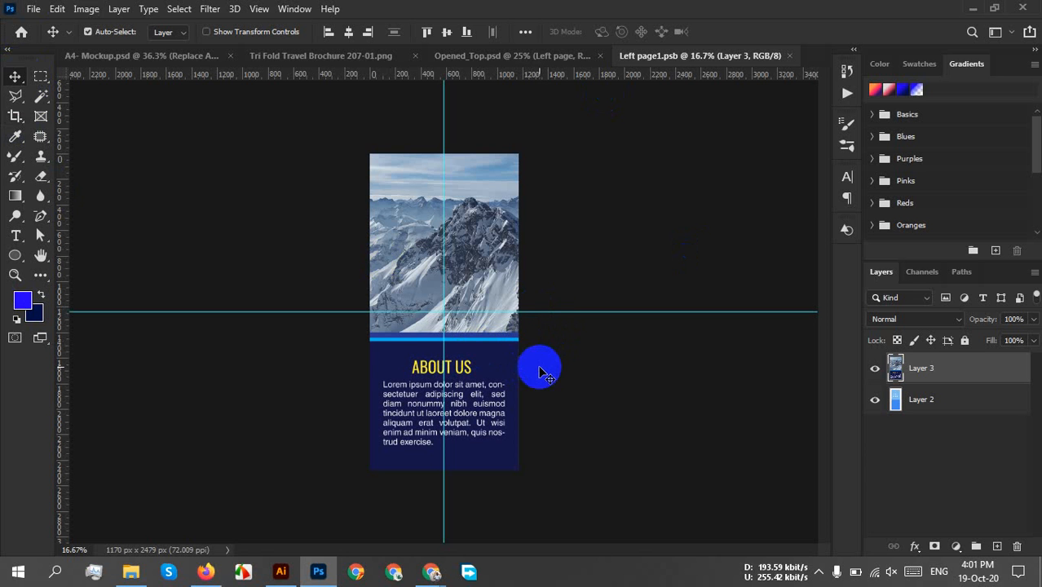
click(789, 56)
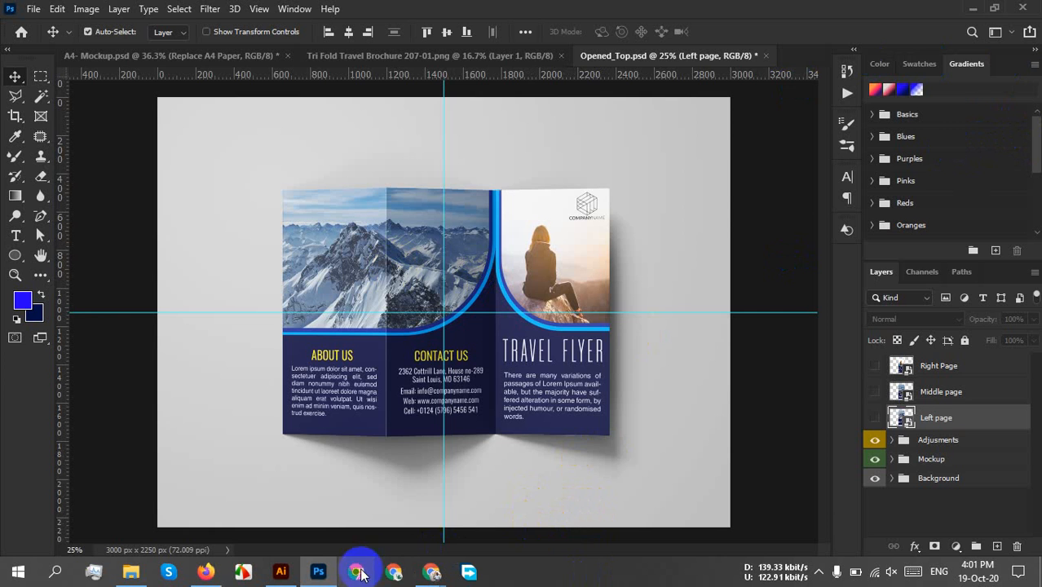
Switch to the Google Meet call in Chrome and show the hidden system tray icons
mouse_move(431, 570)
click(376, 540)
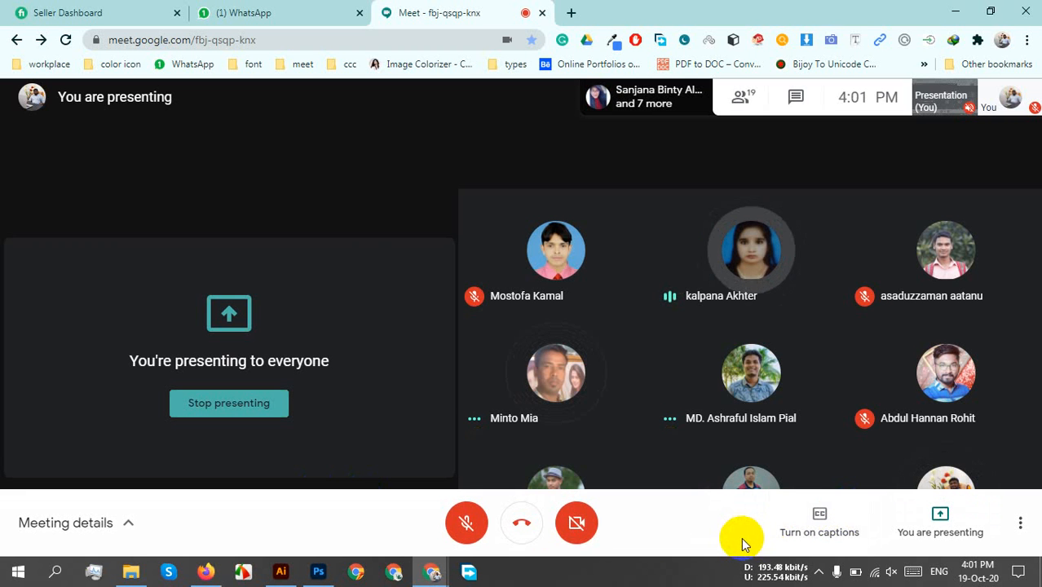
click(819, 572)
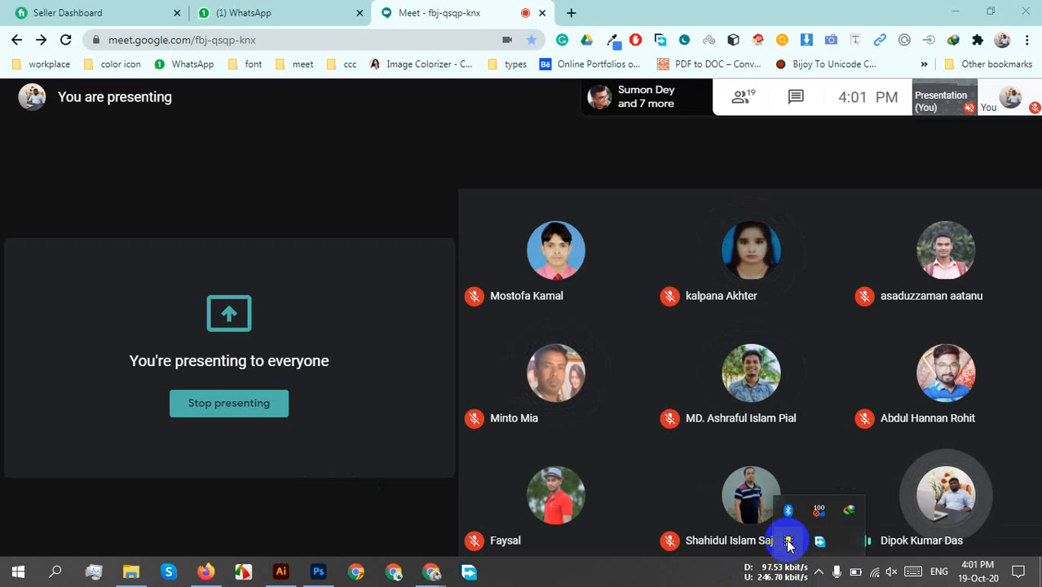